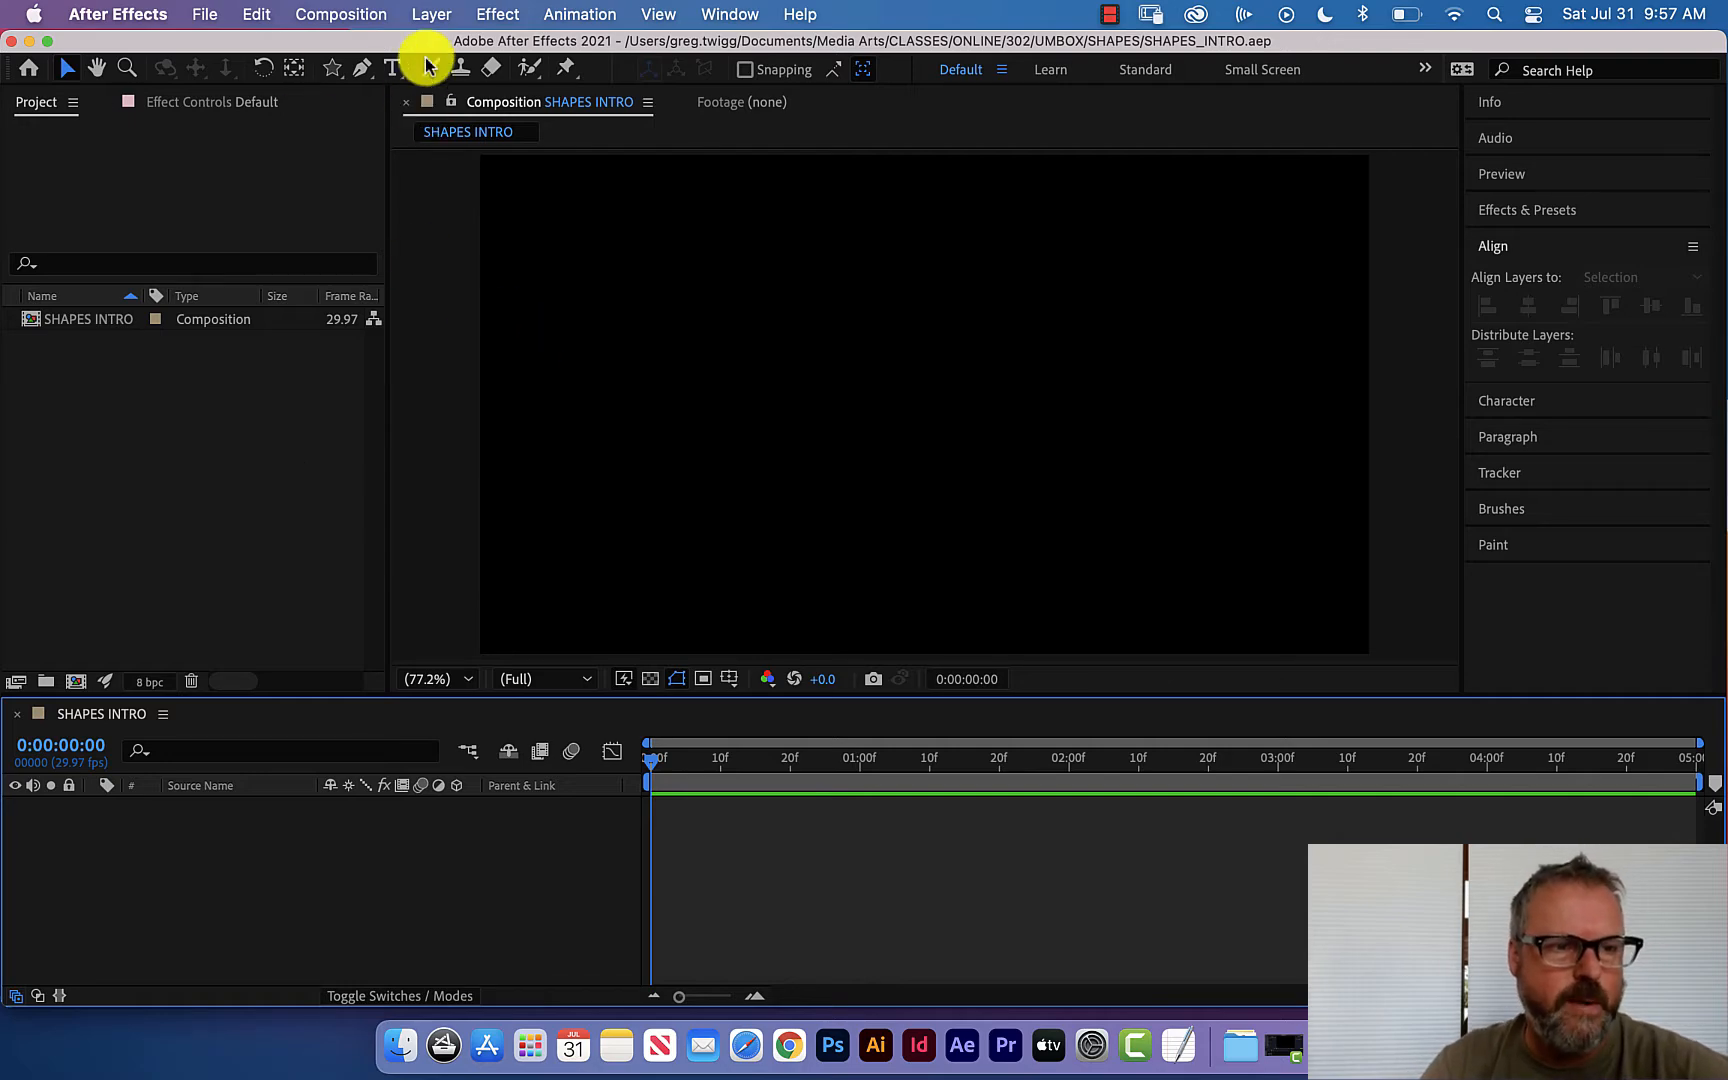
Start a new solid layer and pick the pale blue E1EBEF as its color.
click(433, 14)
mouse_move(436, 45)
click(752, 73)
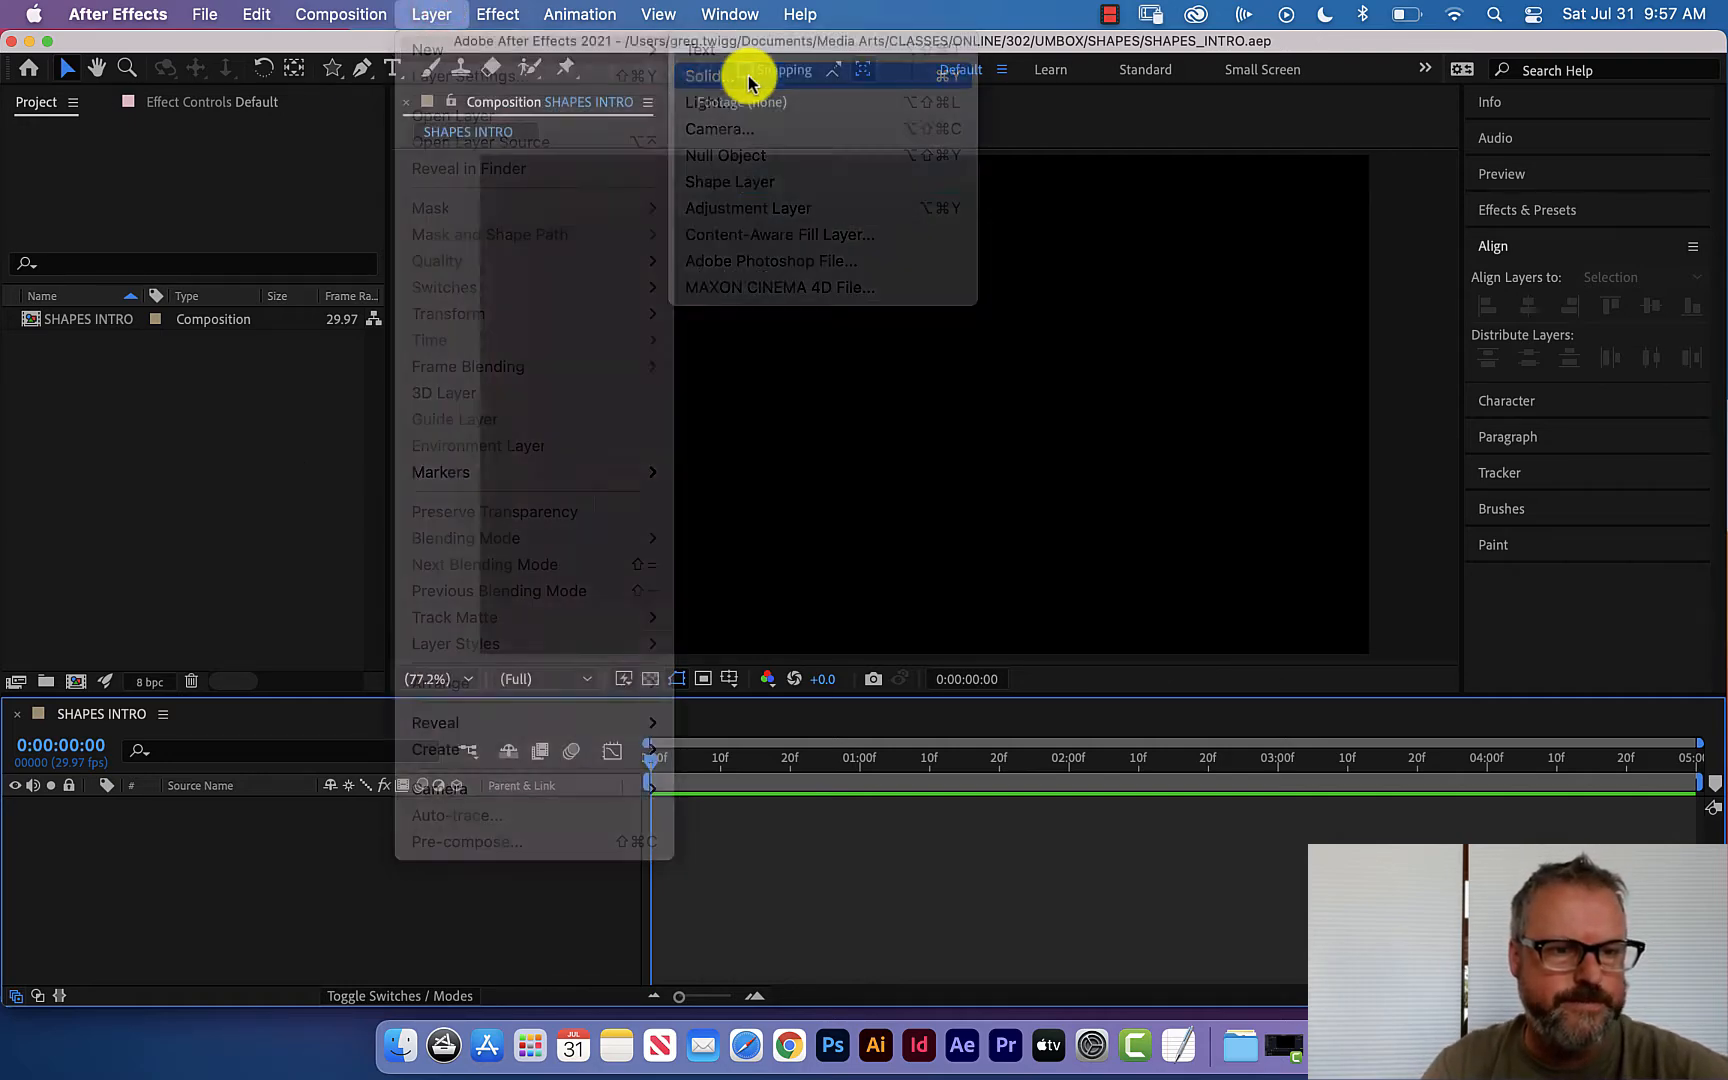
click(853, 535)
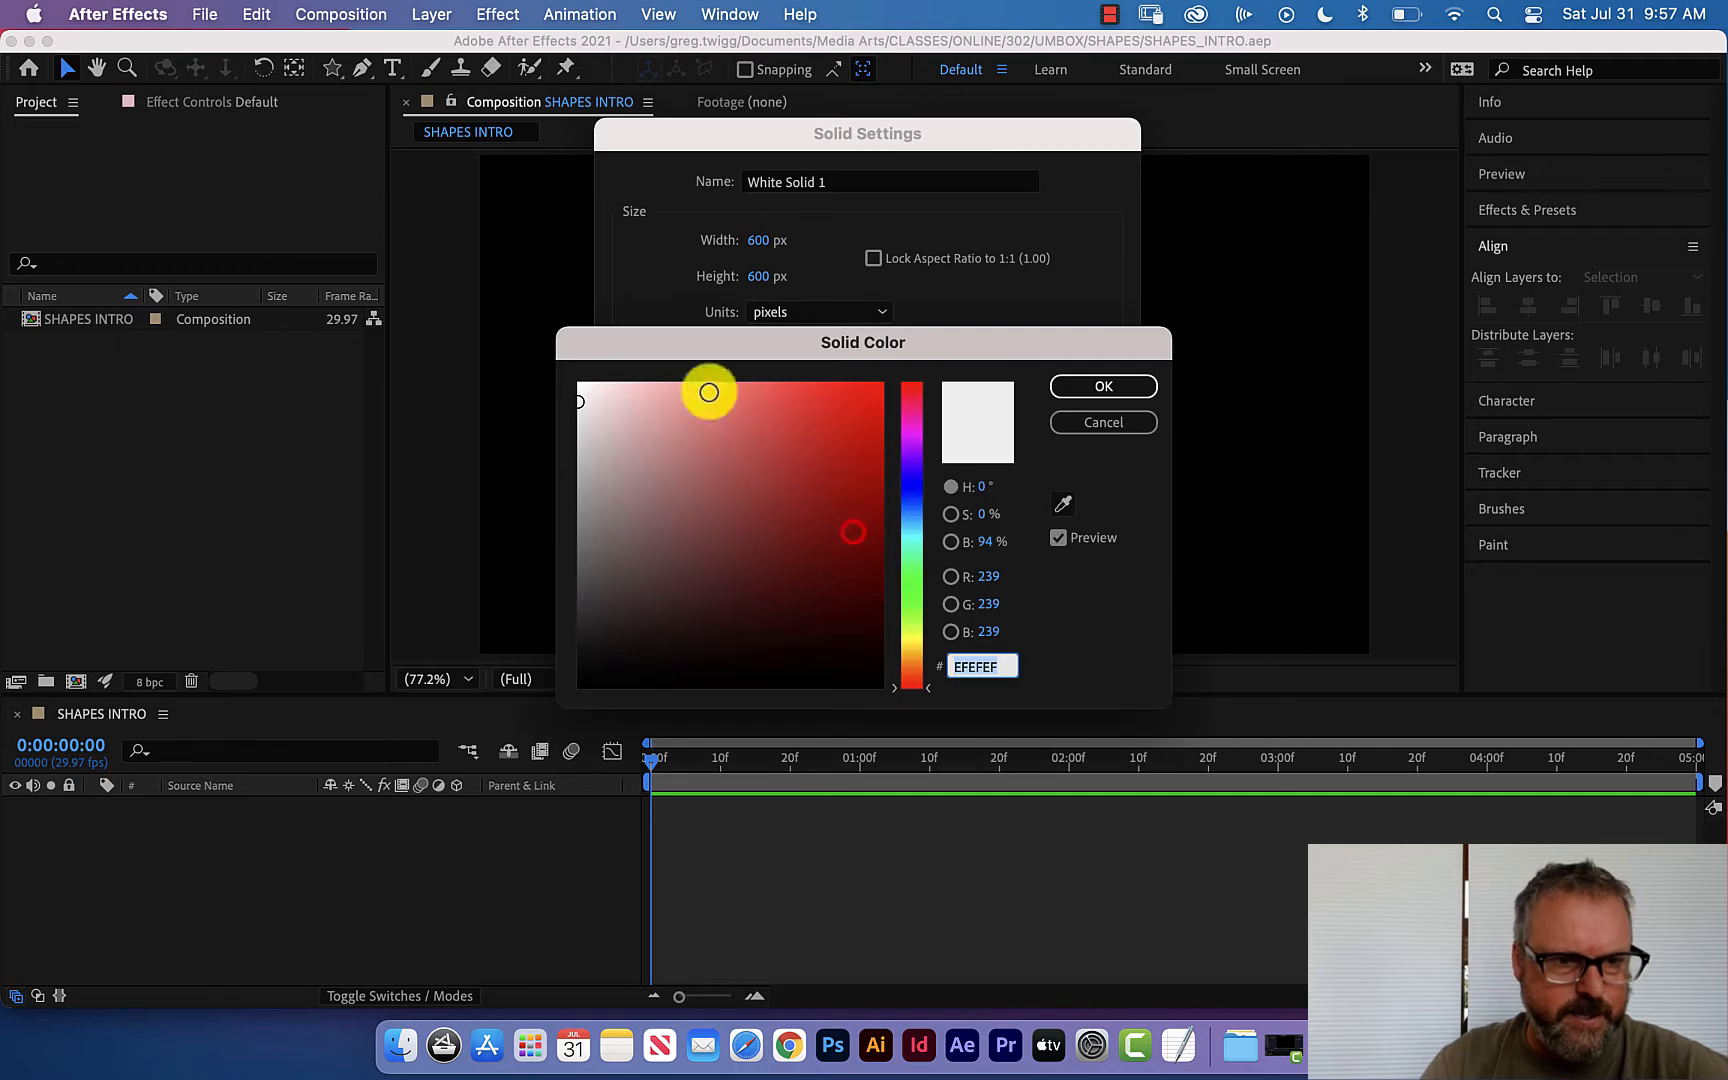
click(598, 403)
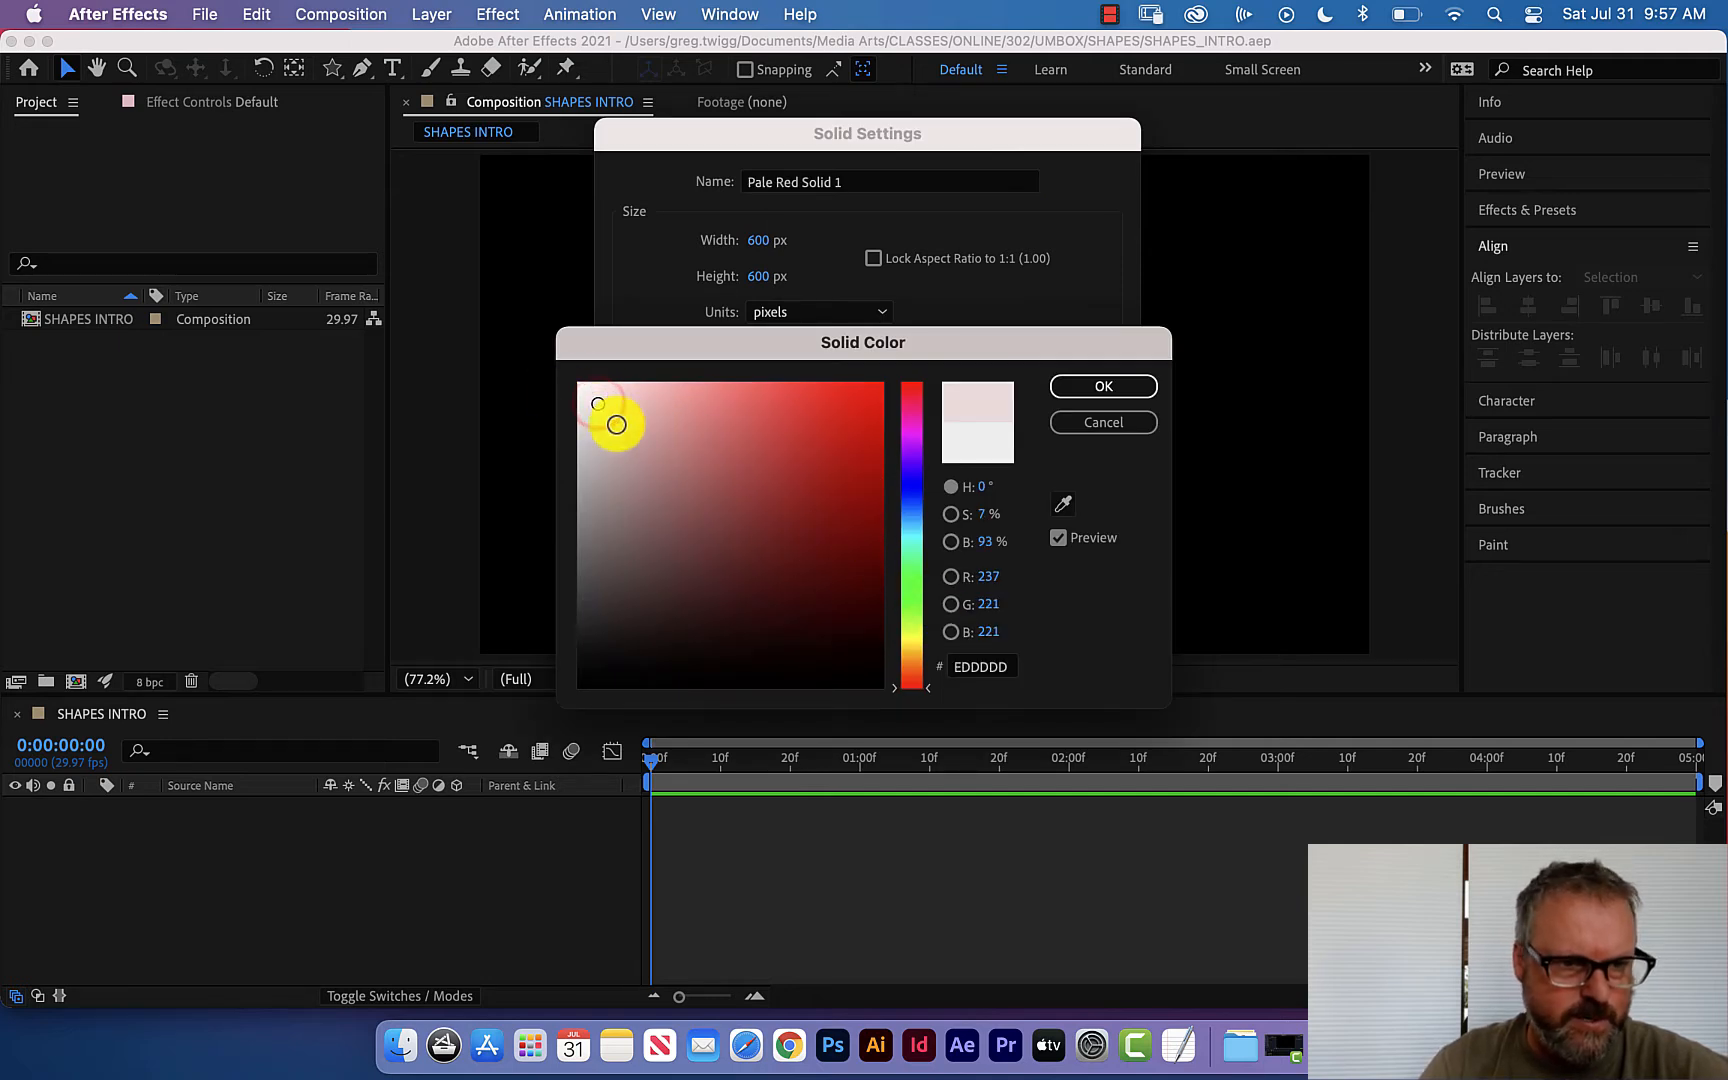
click(595, 401)
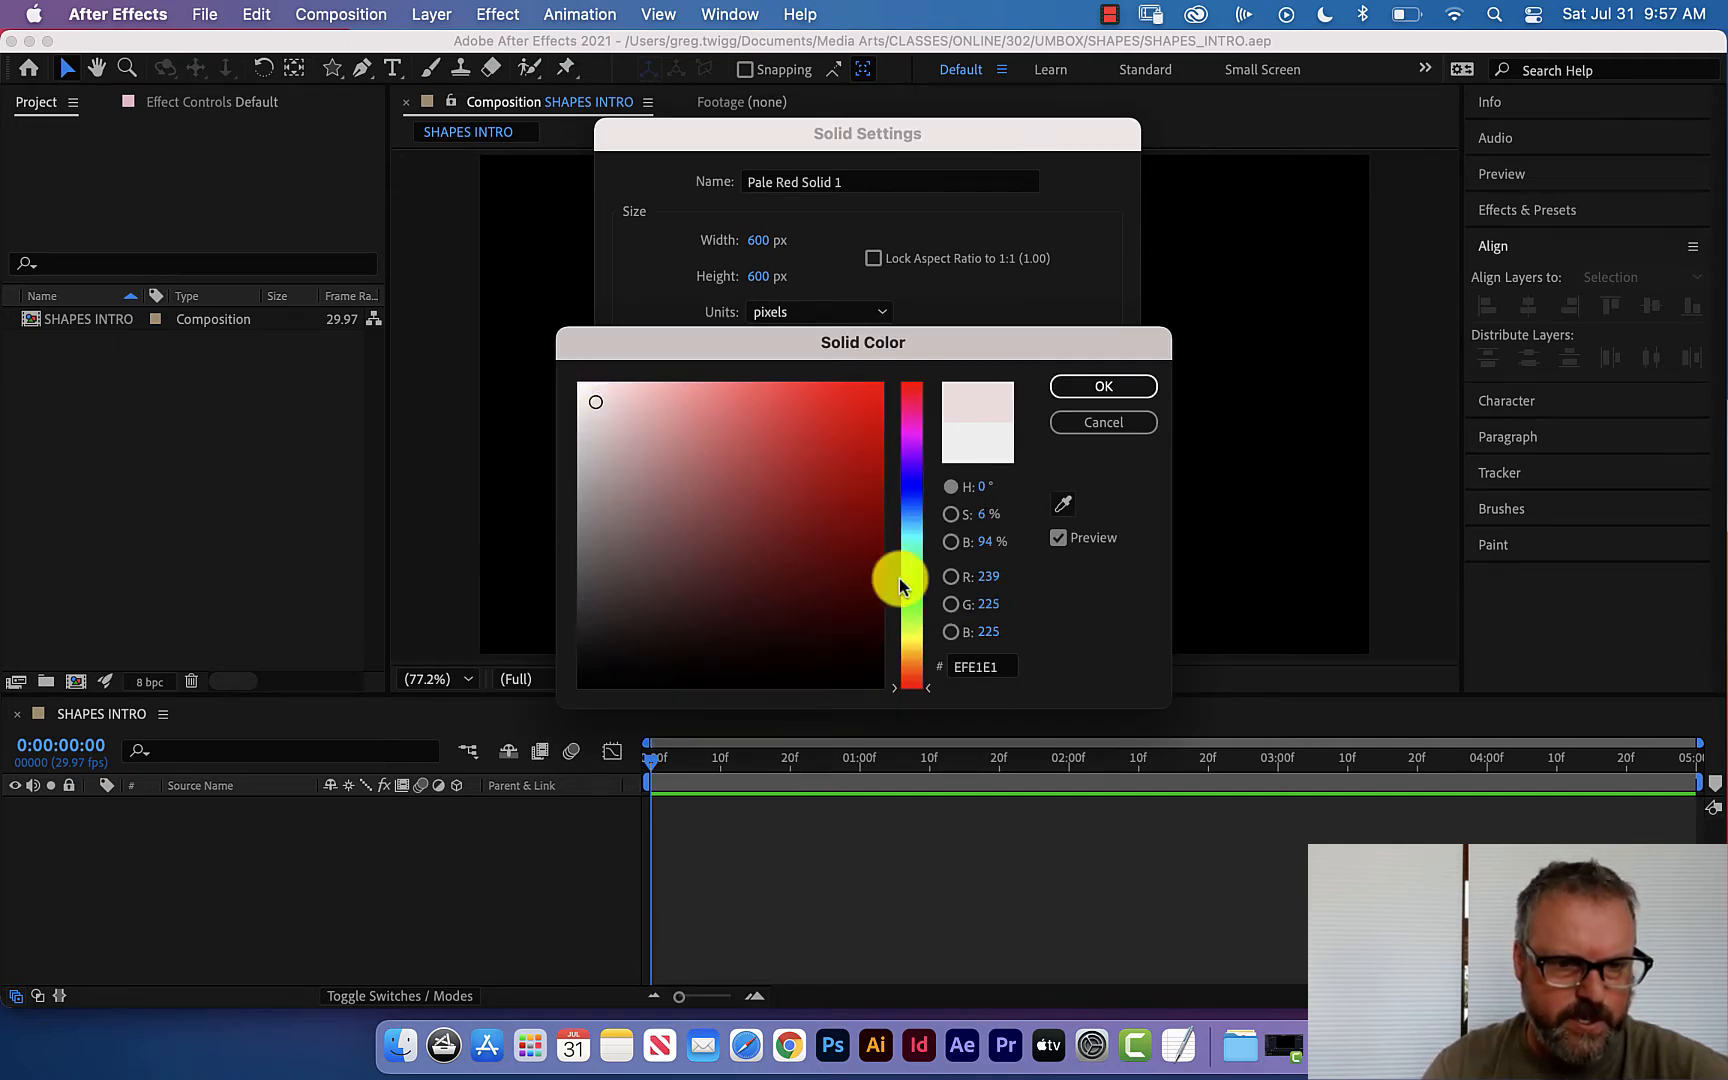
drag(895, 690, 900, 525)
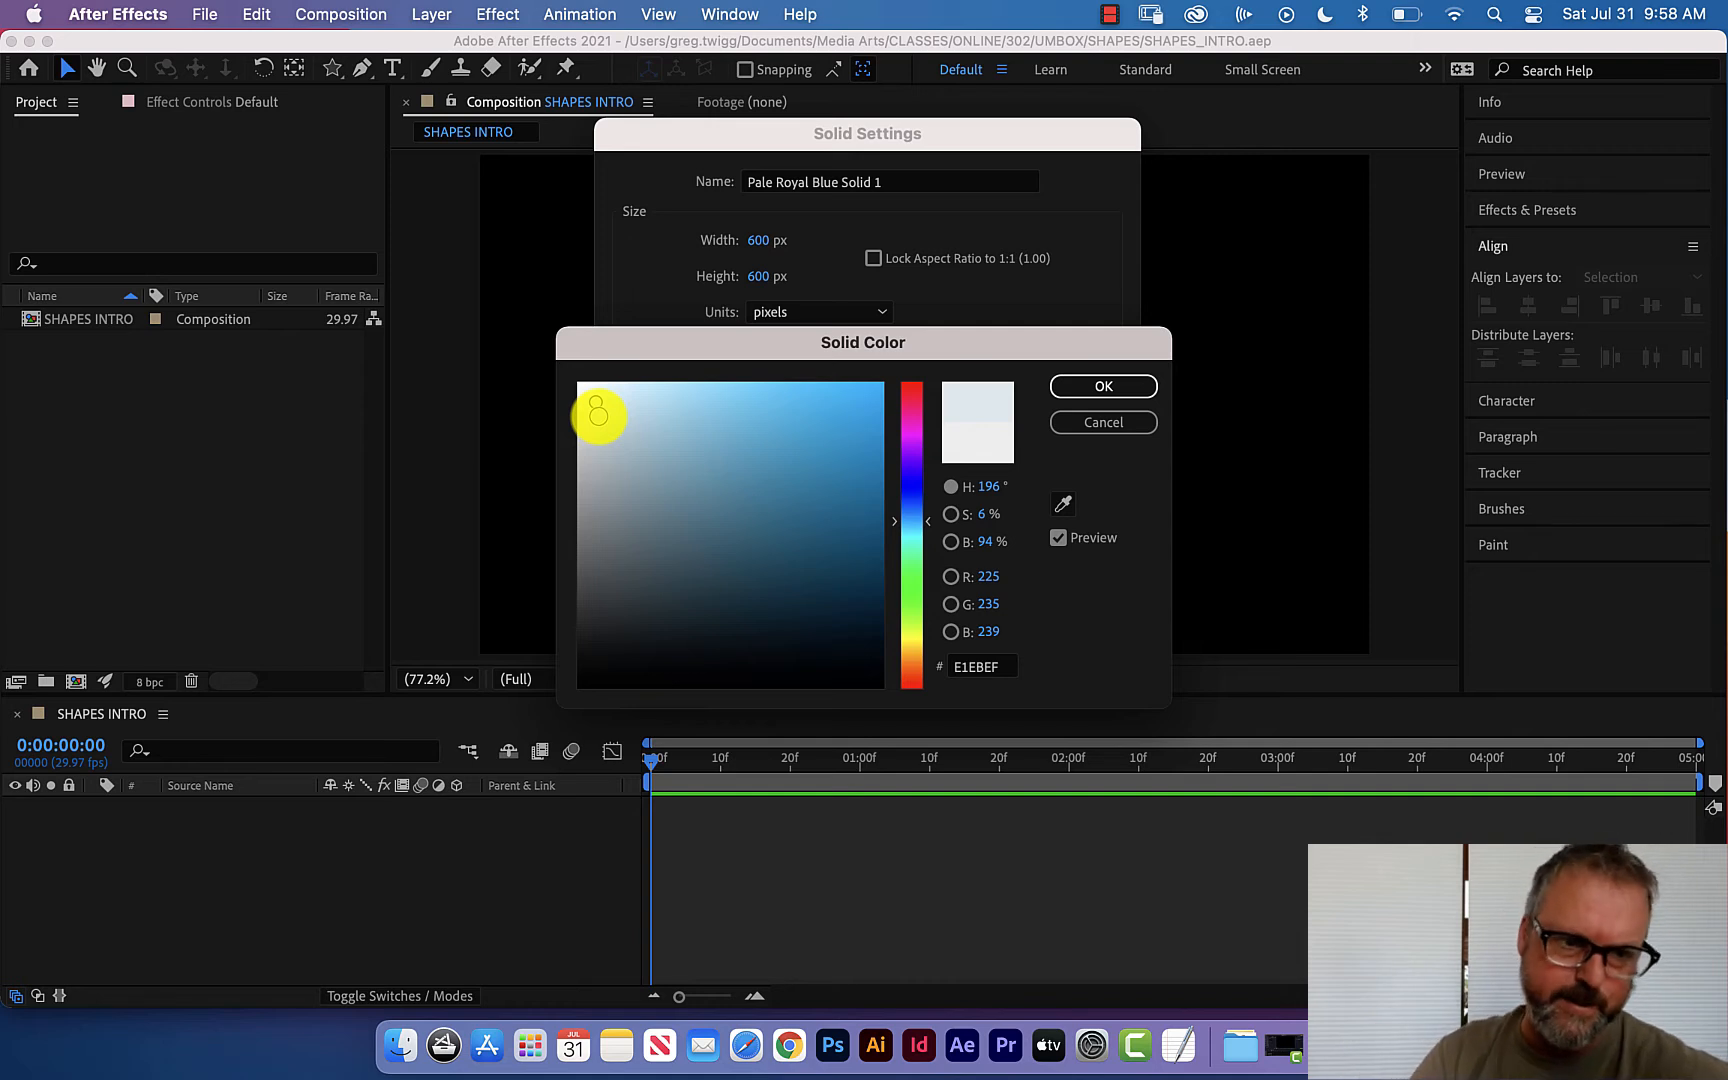
click(1111, 398)
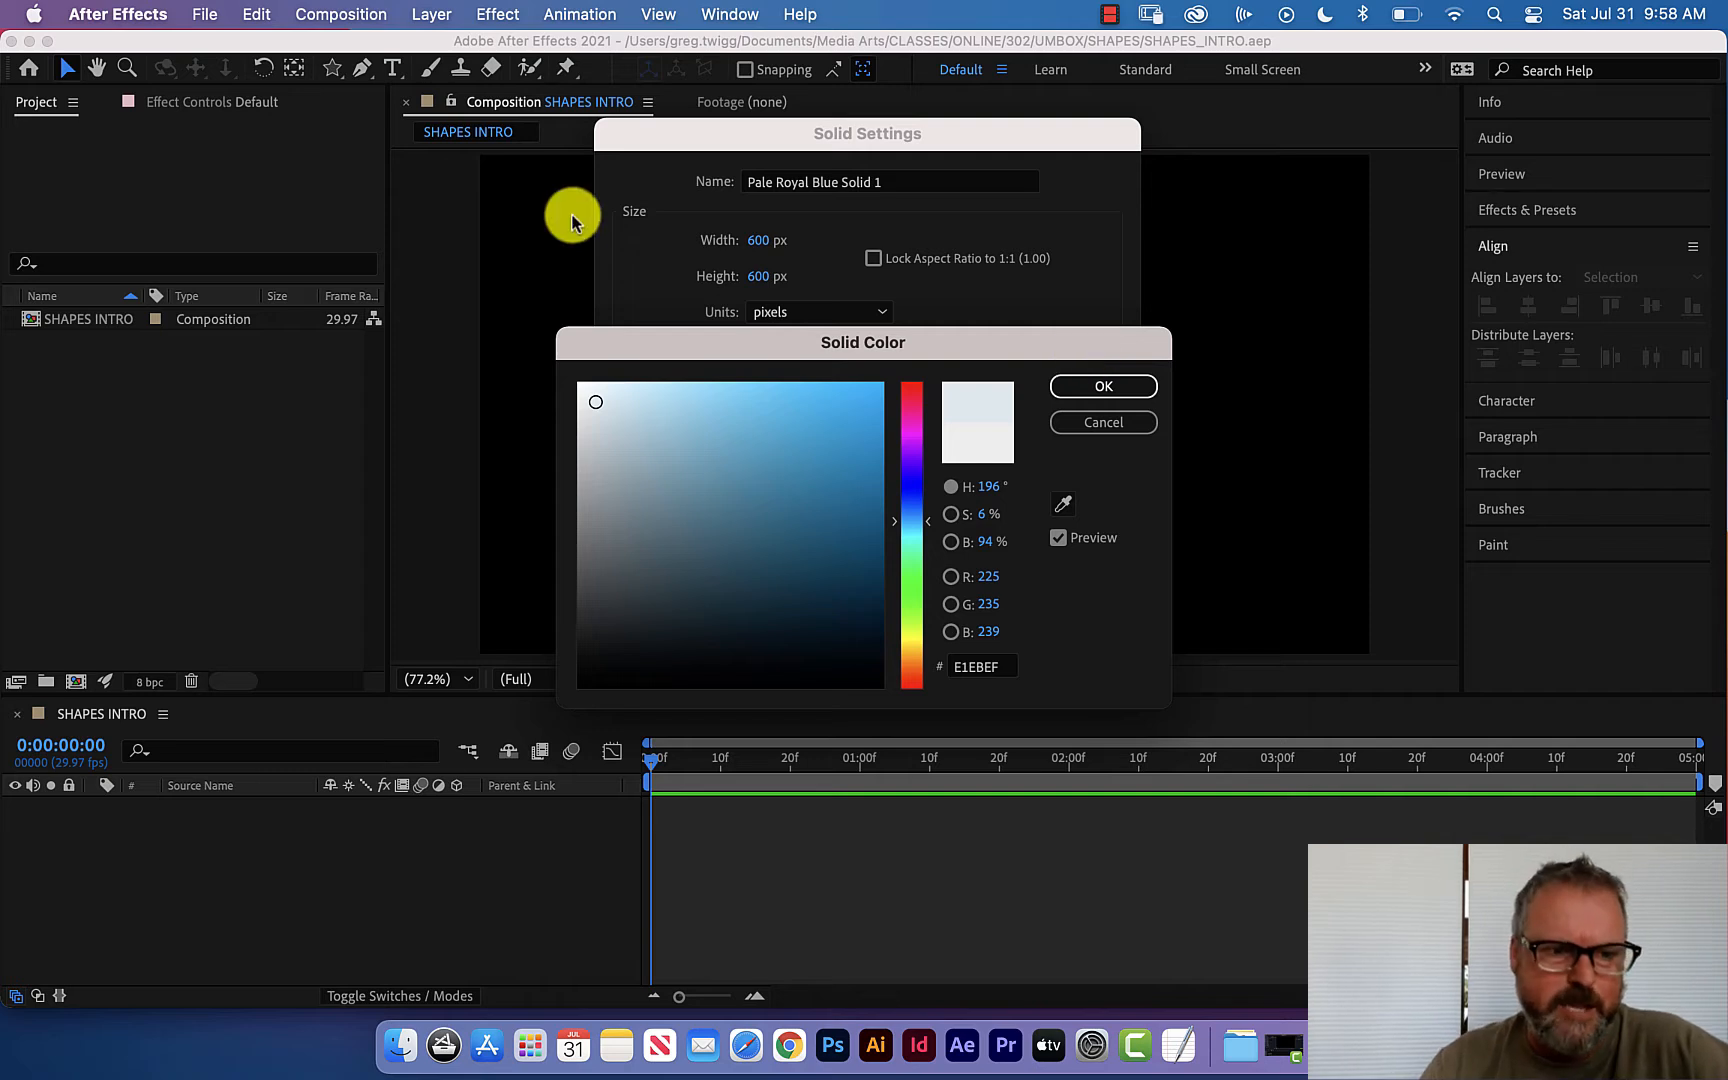
Lighten the solid's color to the very pale blue ECF3F5 and accept it.
click(596, 401)
drag(596, 401, 559, 374)
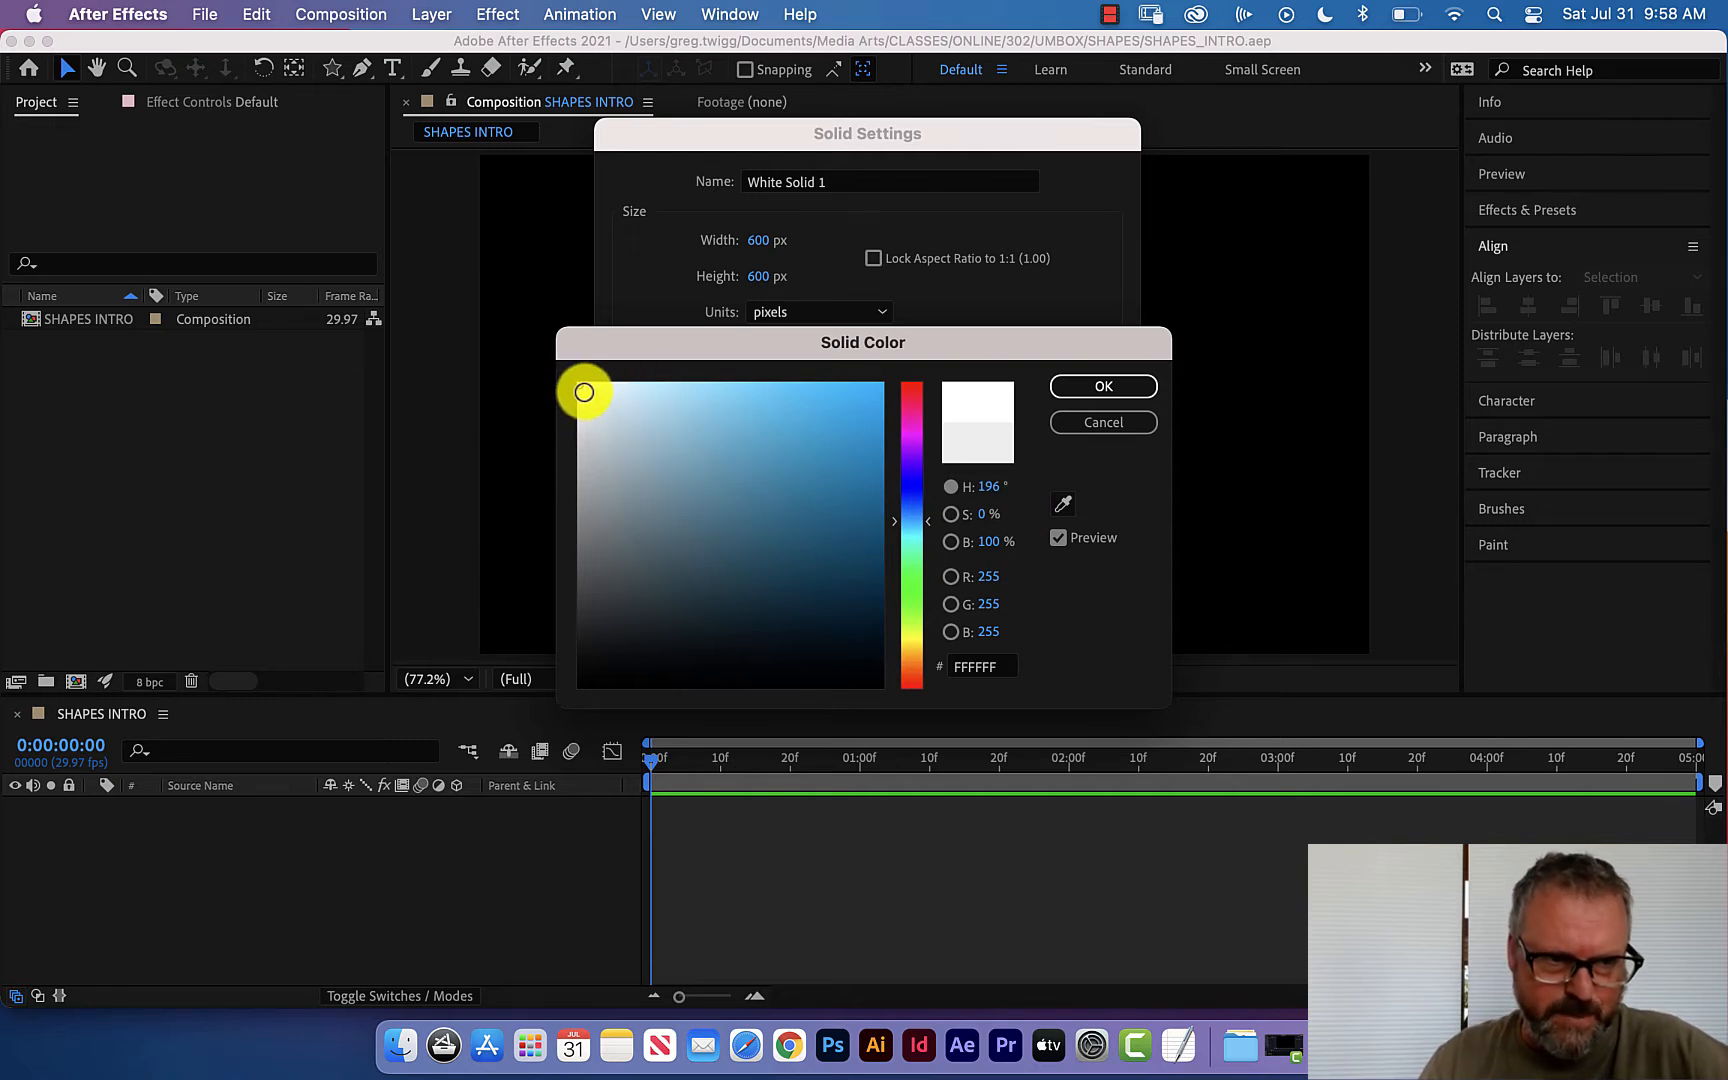
click(588, 392)
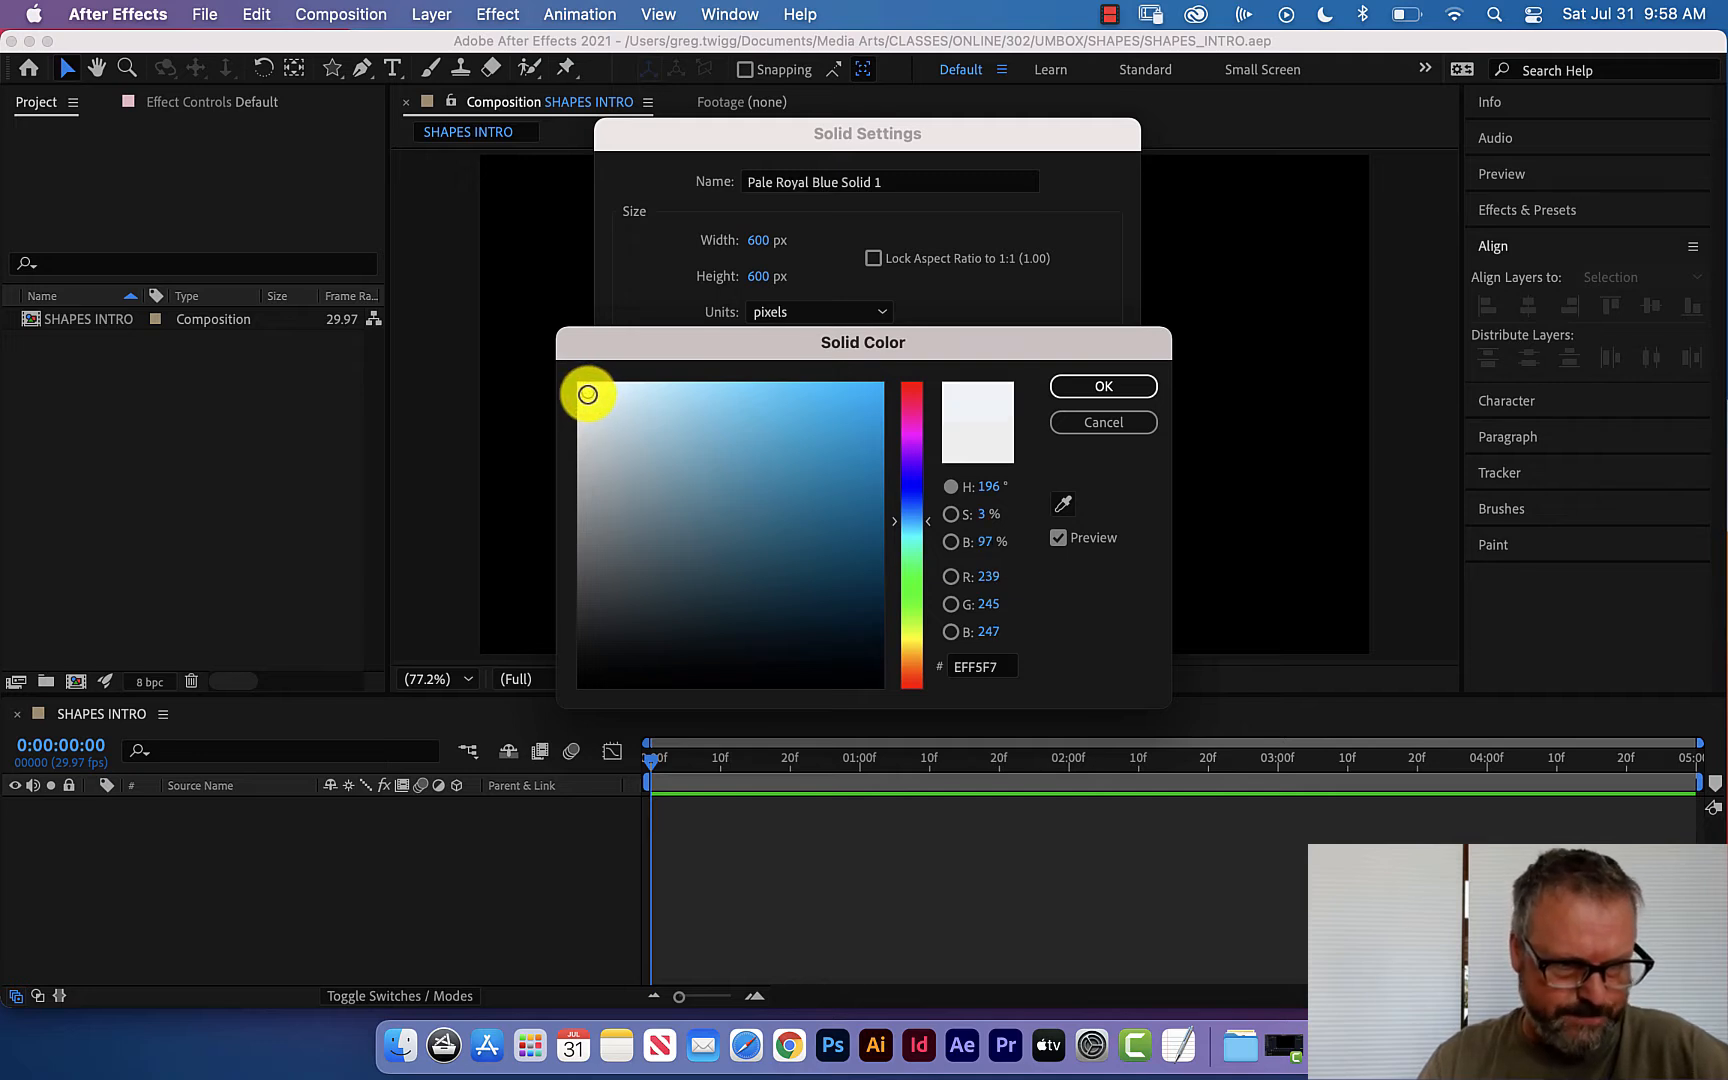
click(589, 394)
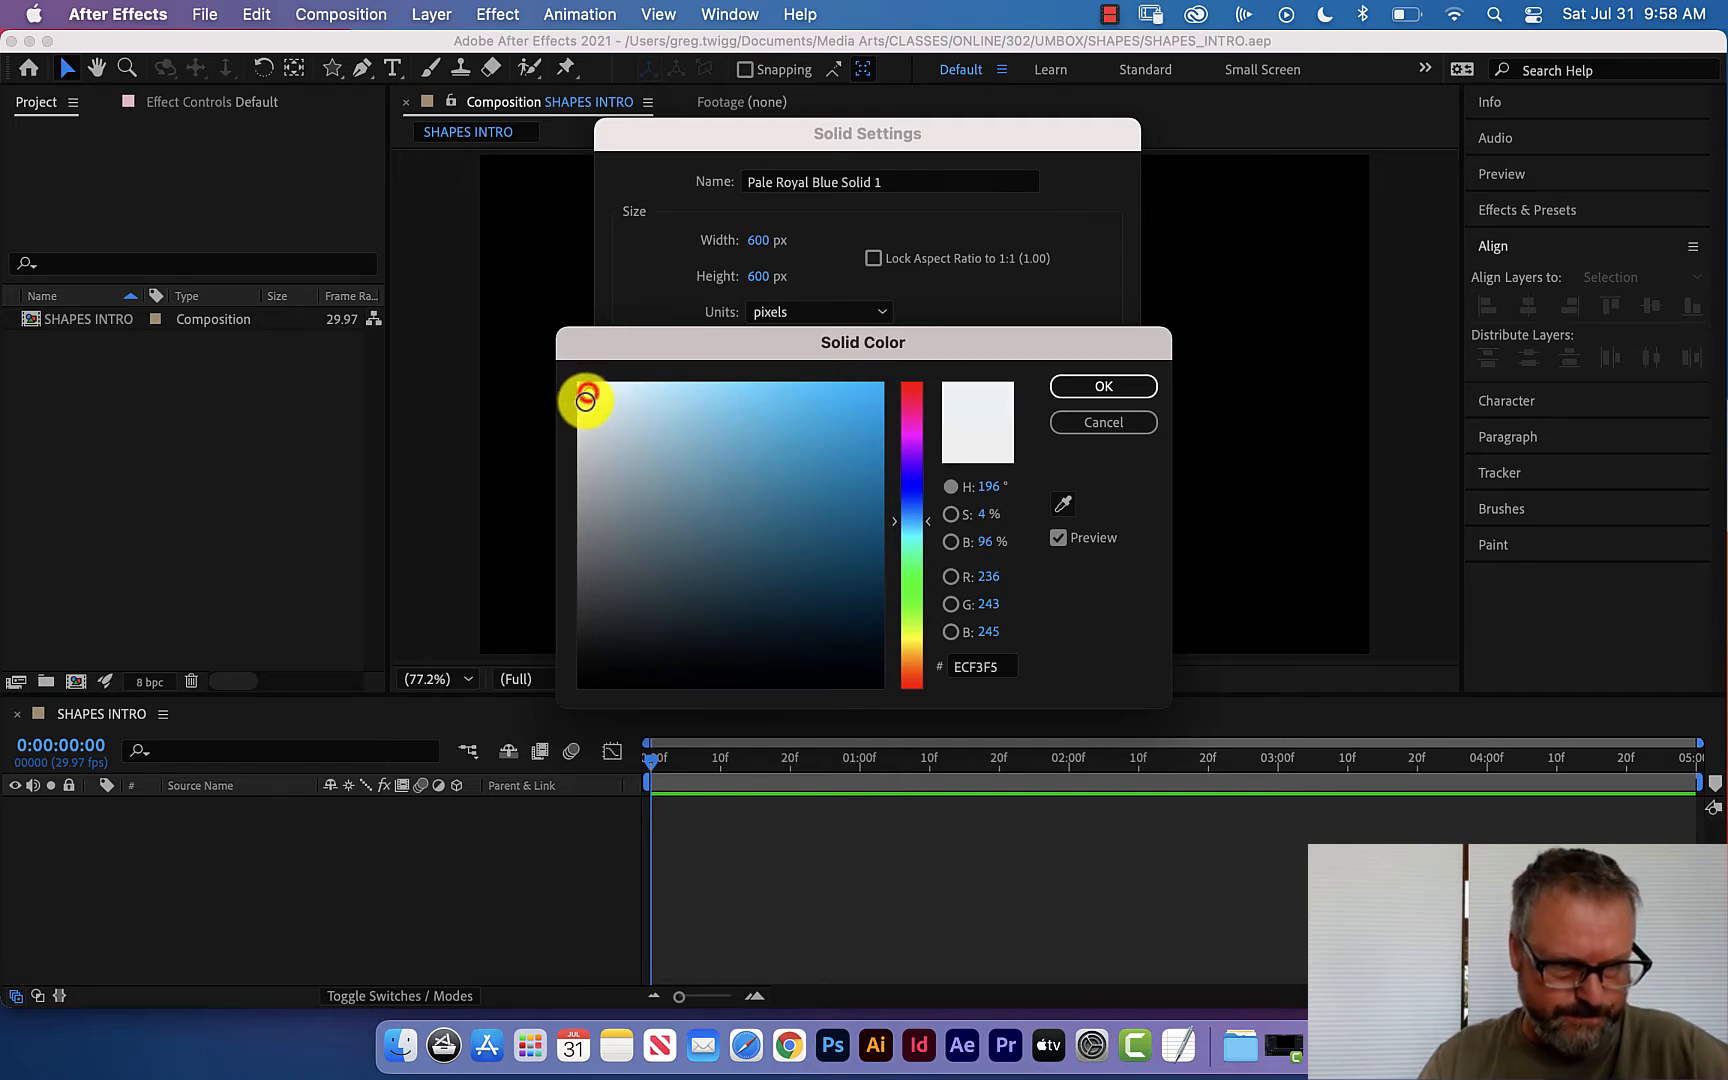
click(1070, 396)
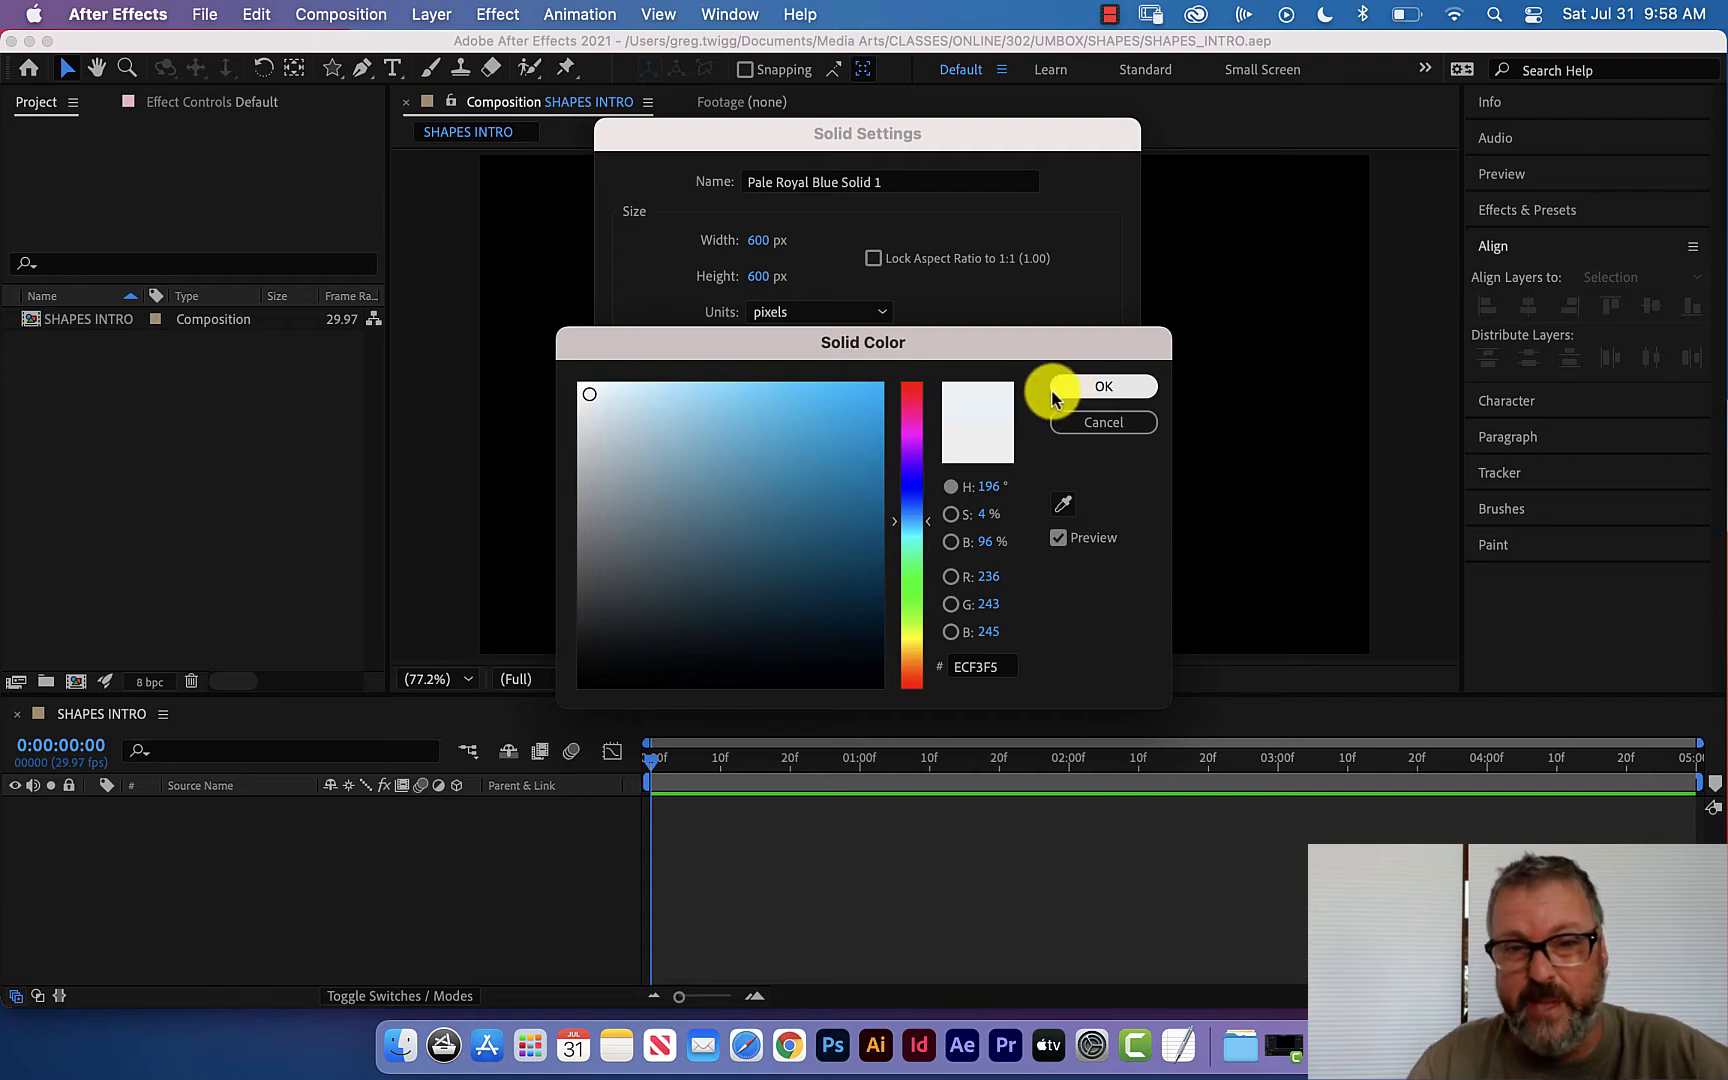
click(1080, 383)
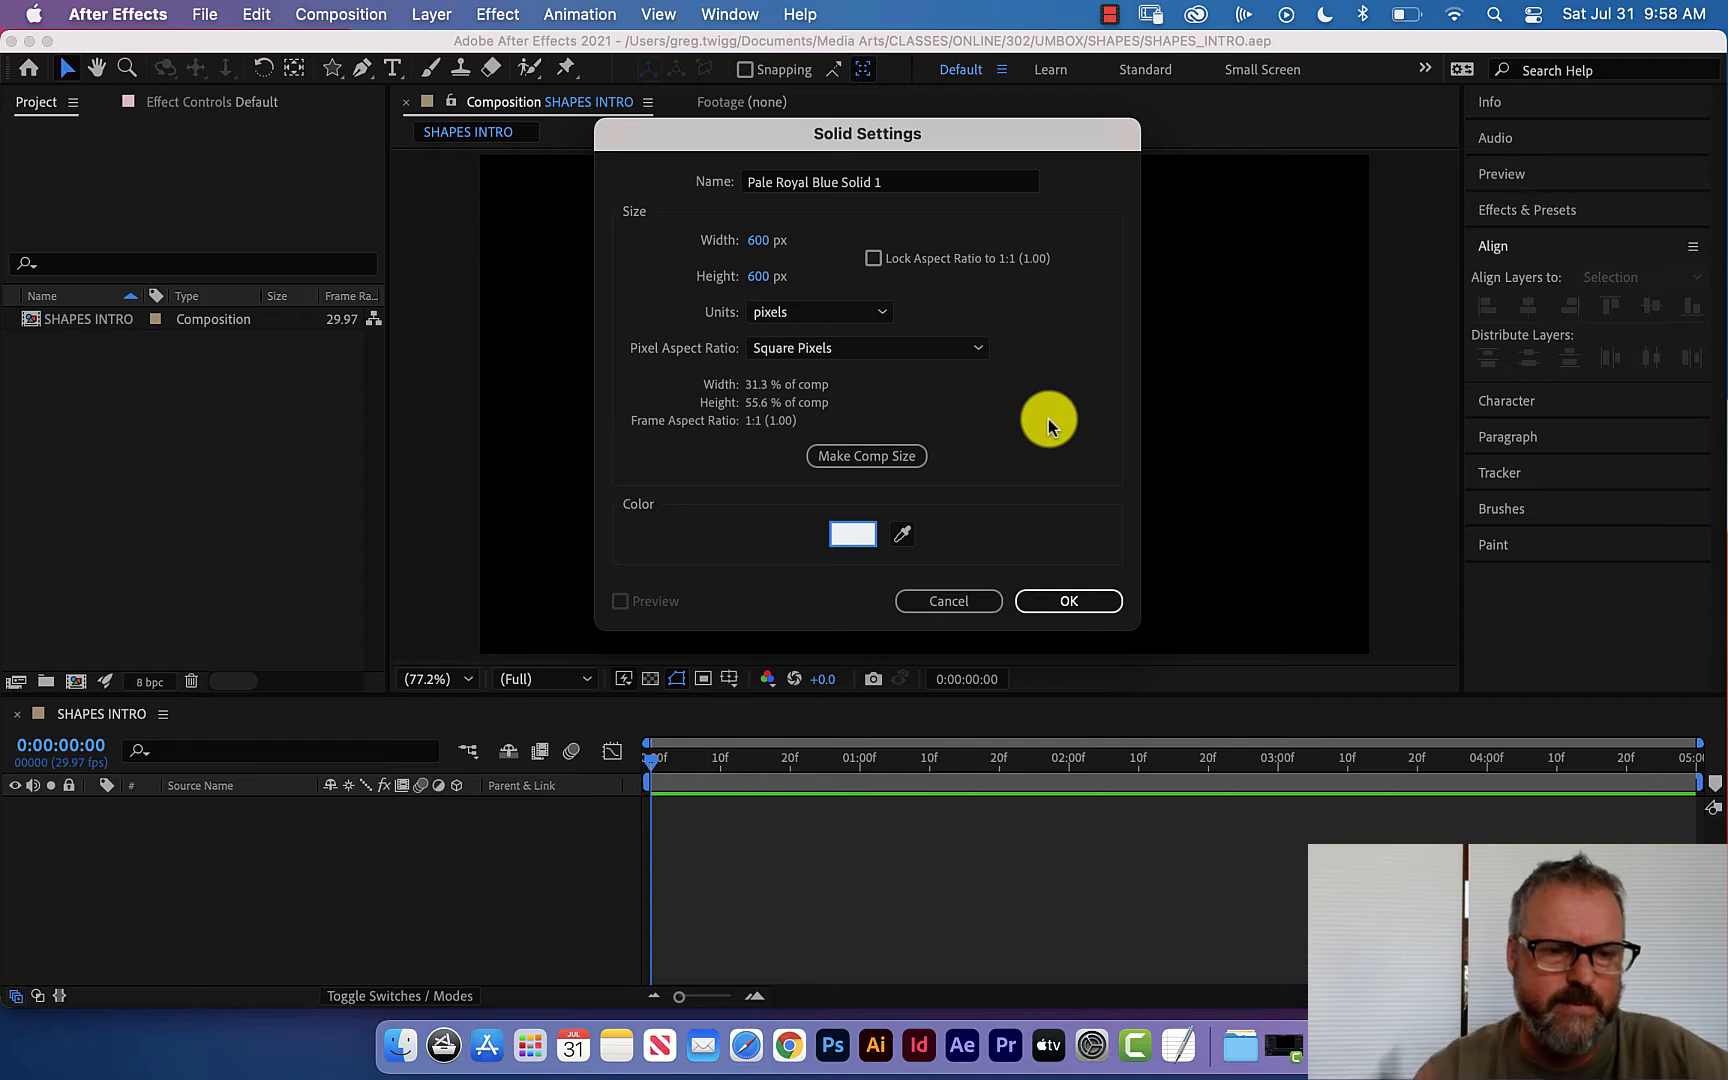
Create the solid at composition size with the name BG, and lock its layer.
click(860, 452)
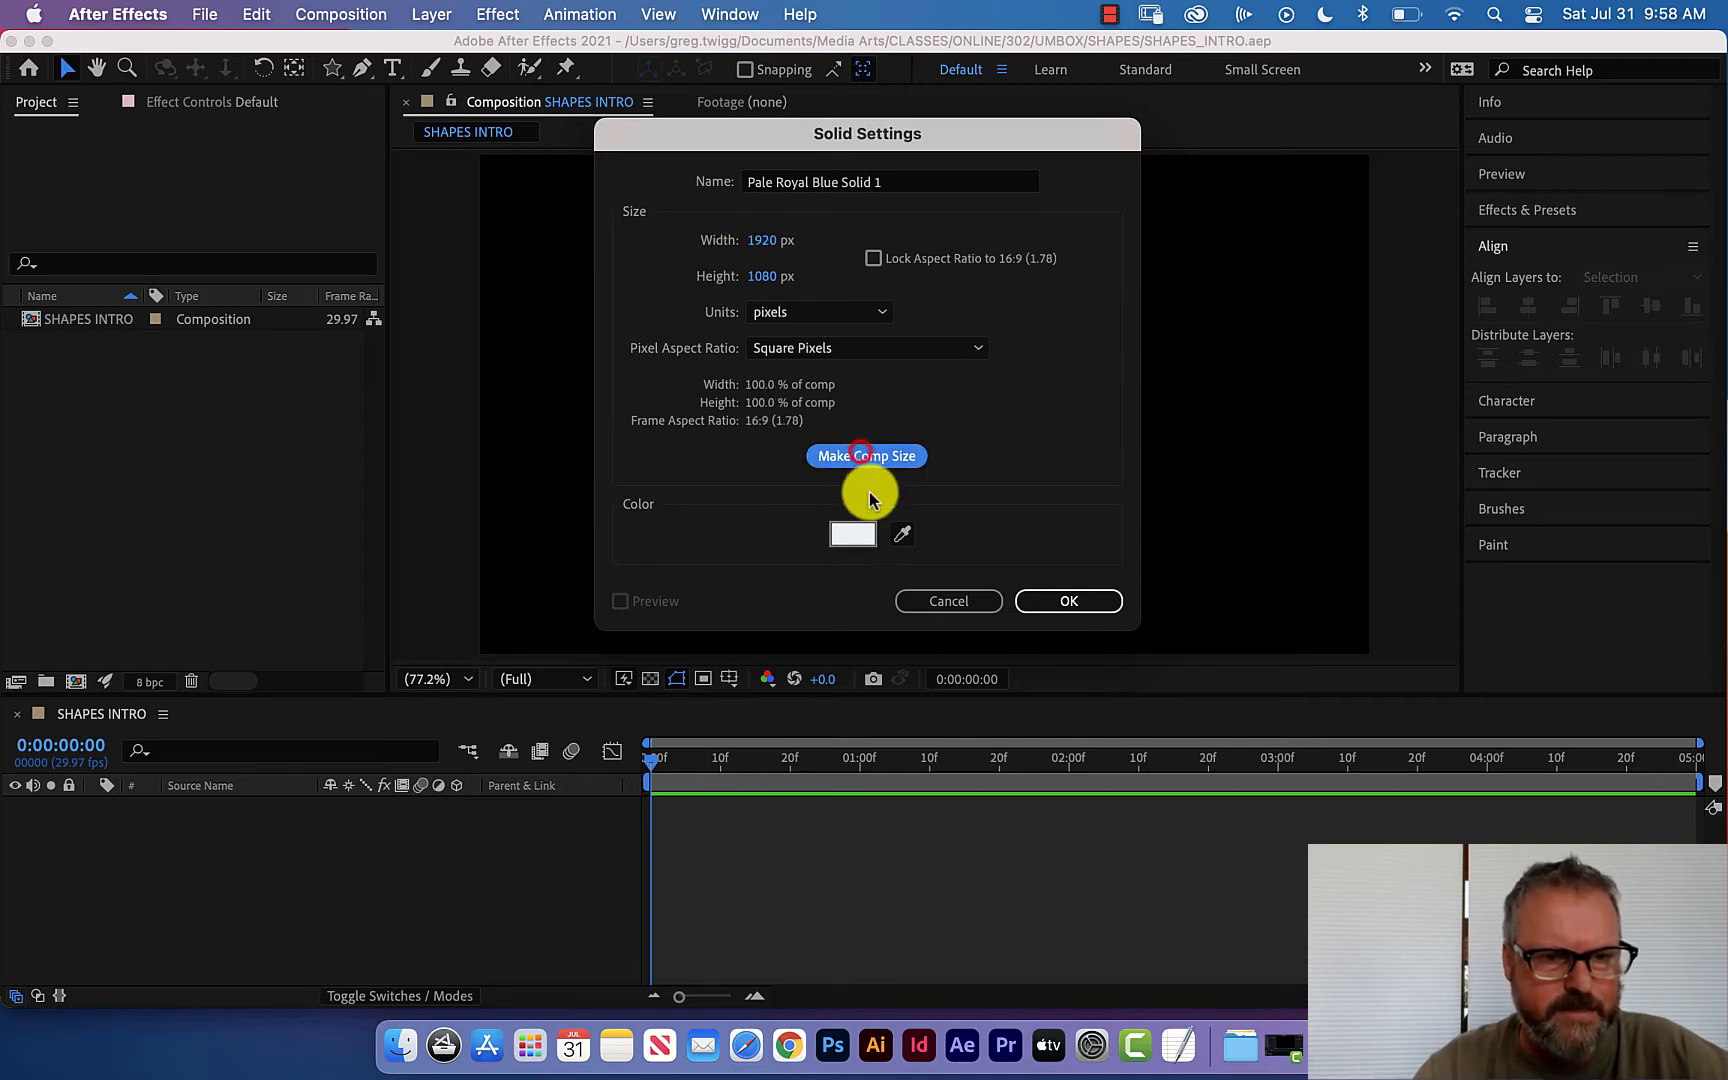
click(906, 182)
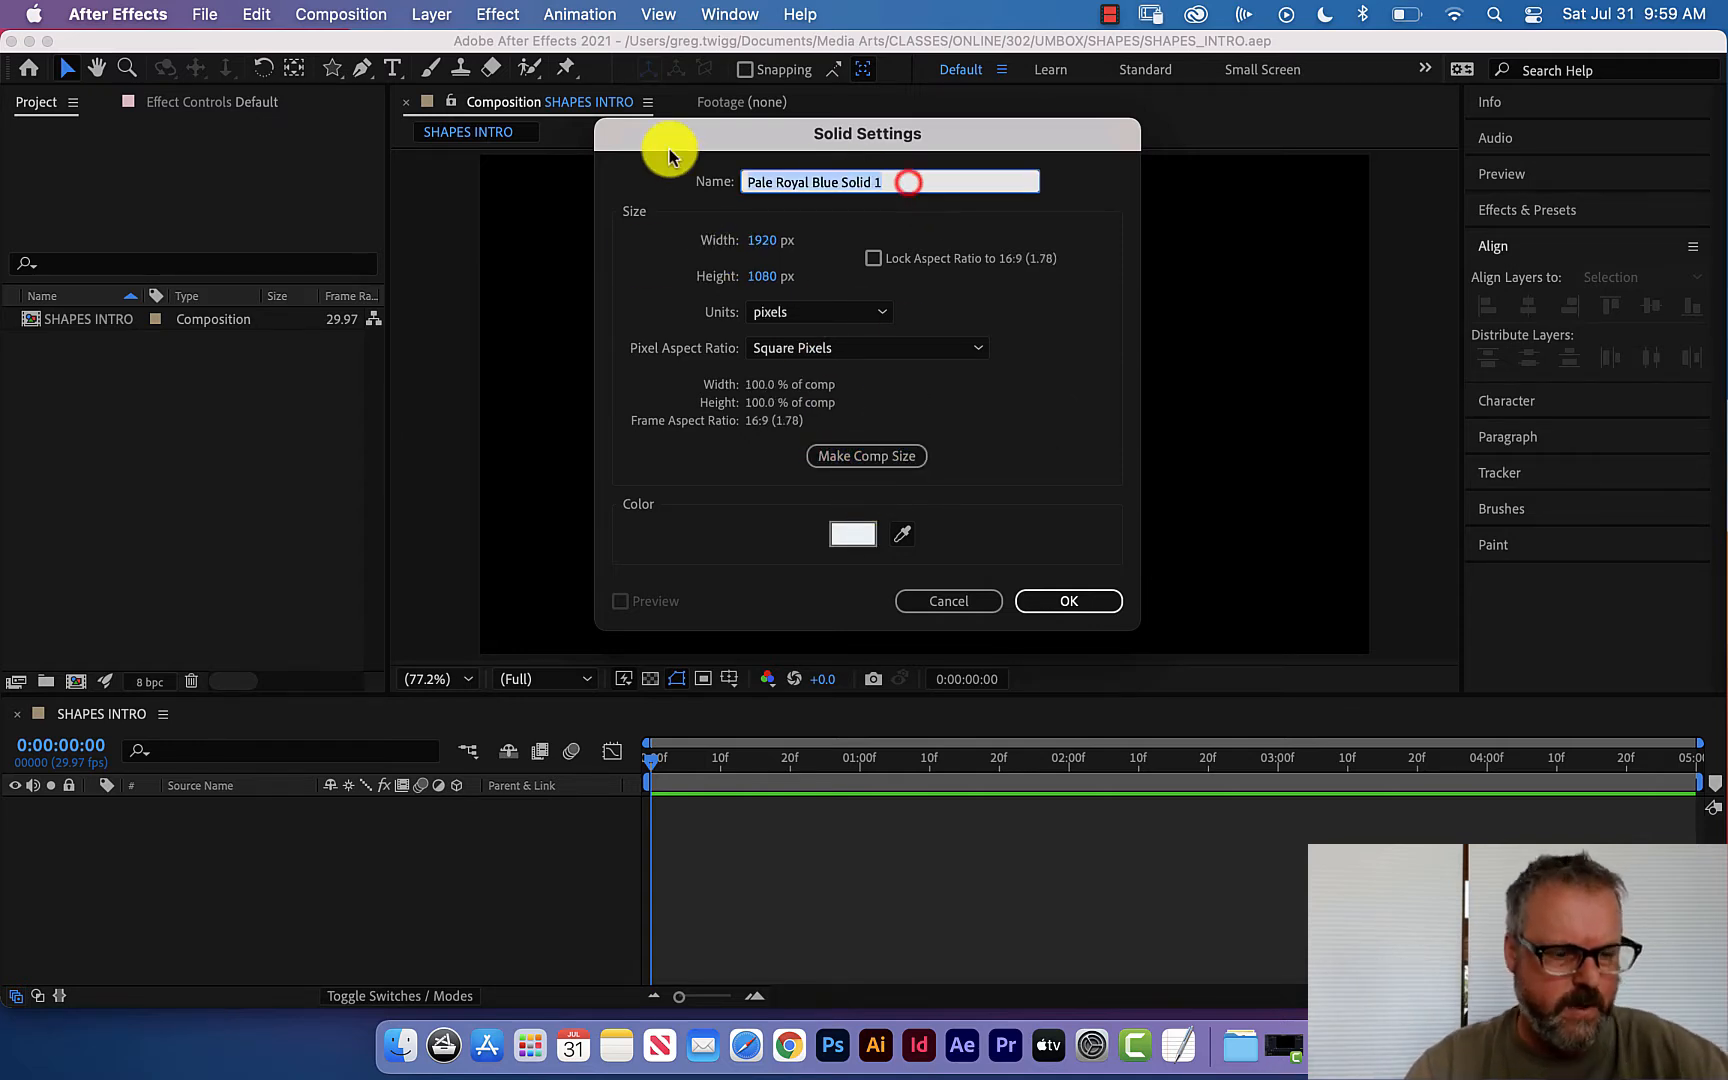
text(BG)
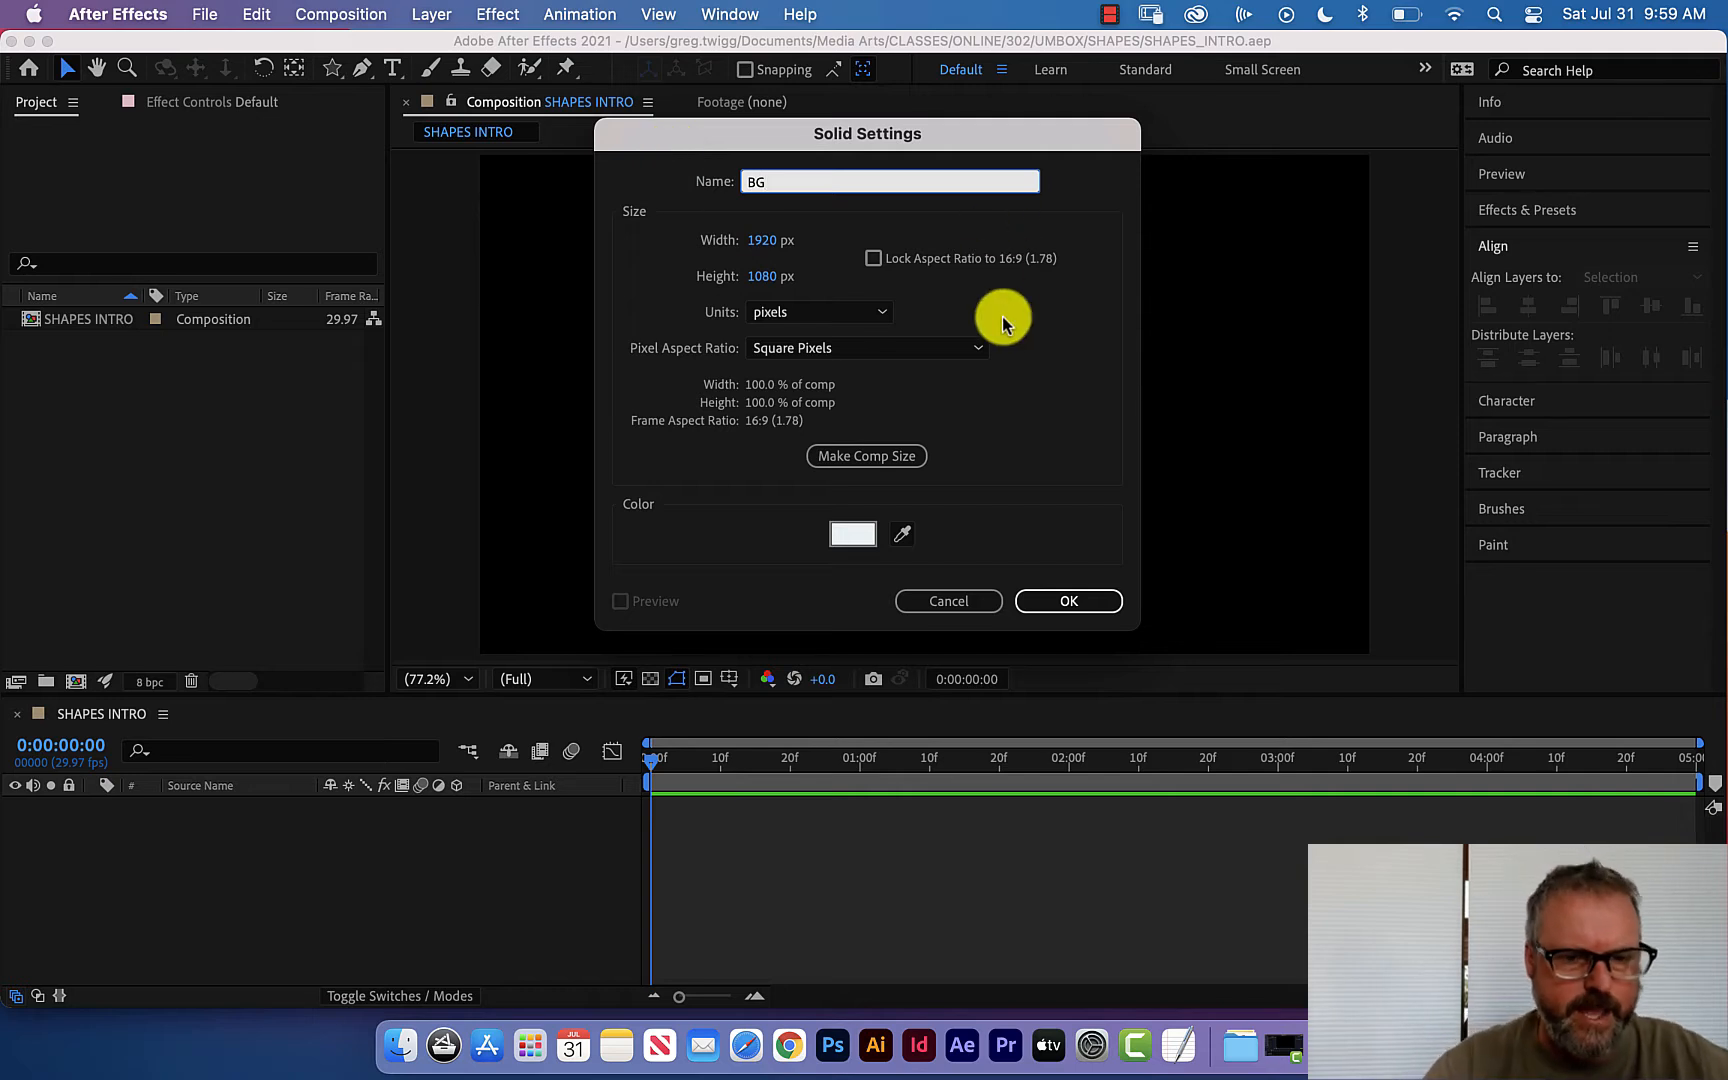
click(1062, 600)
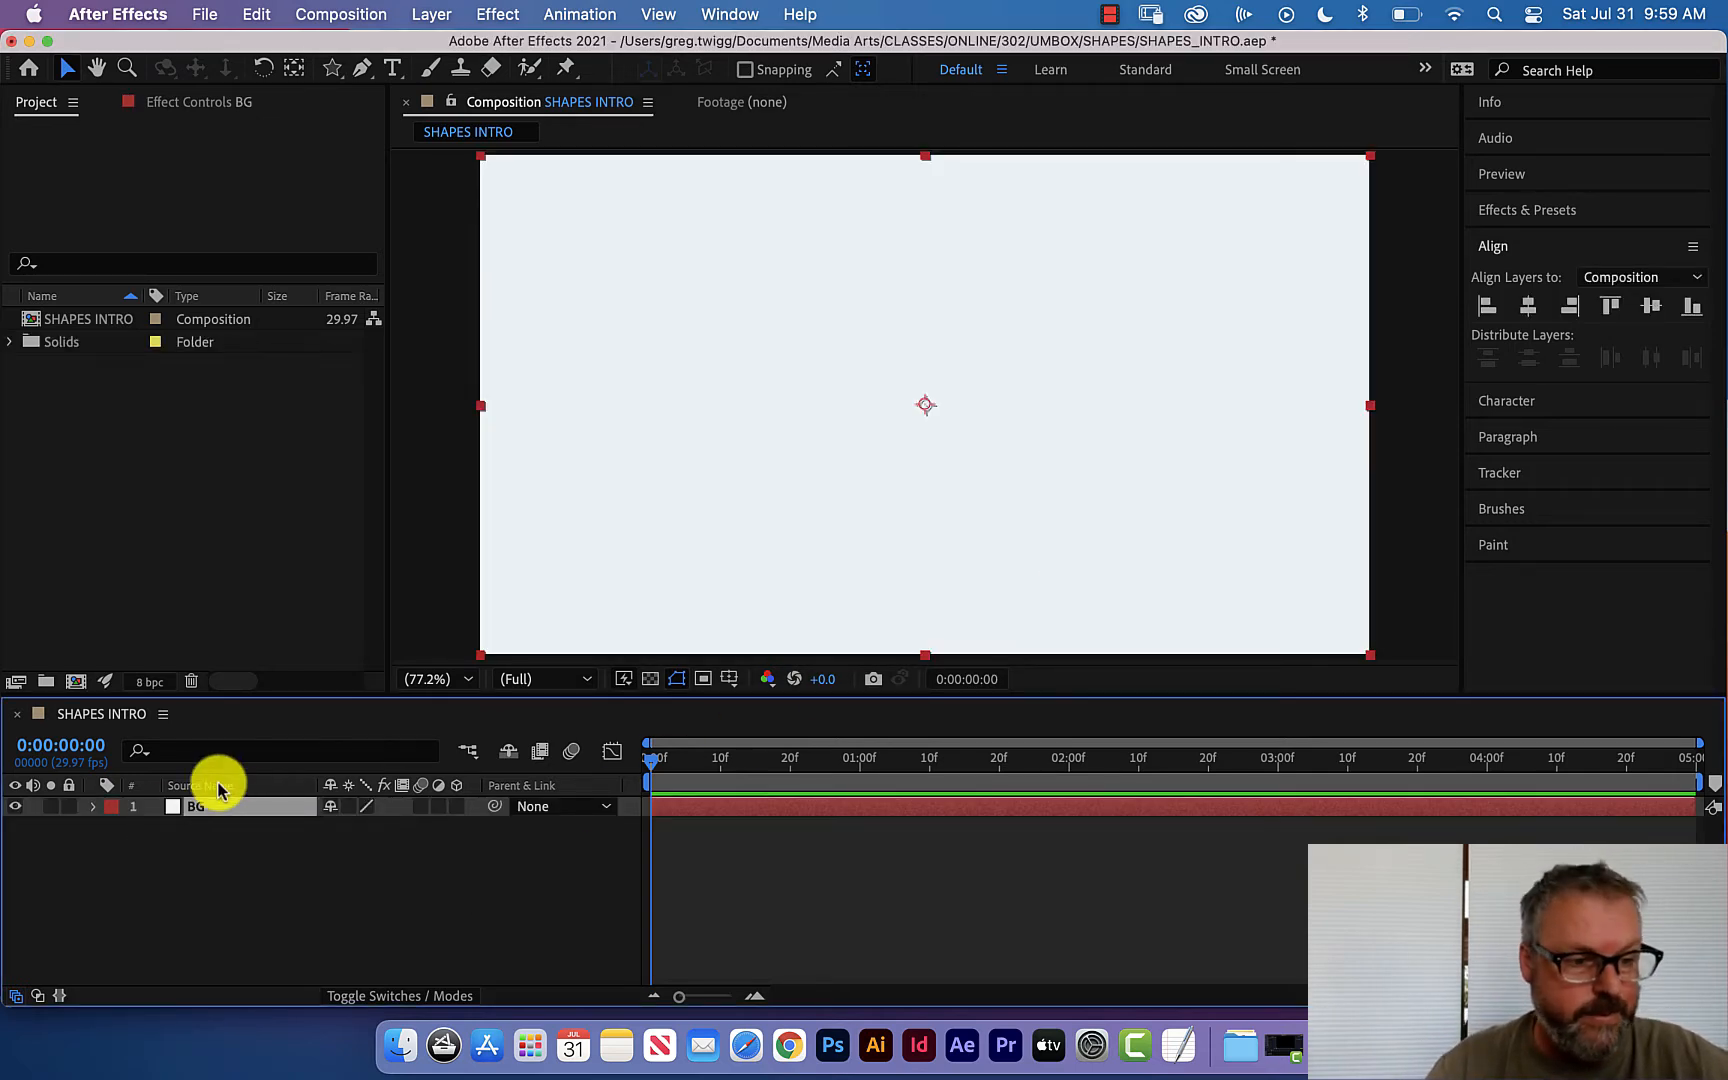
click(68, 806)
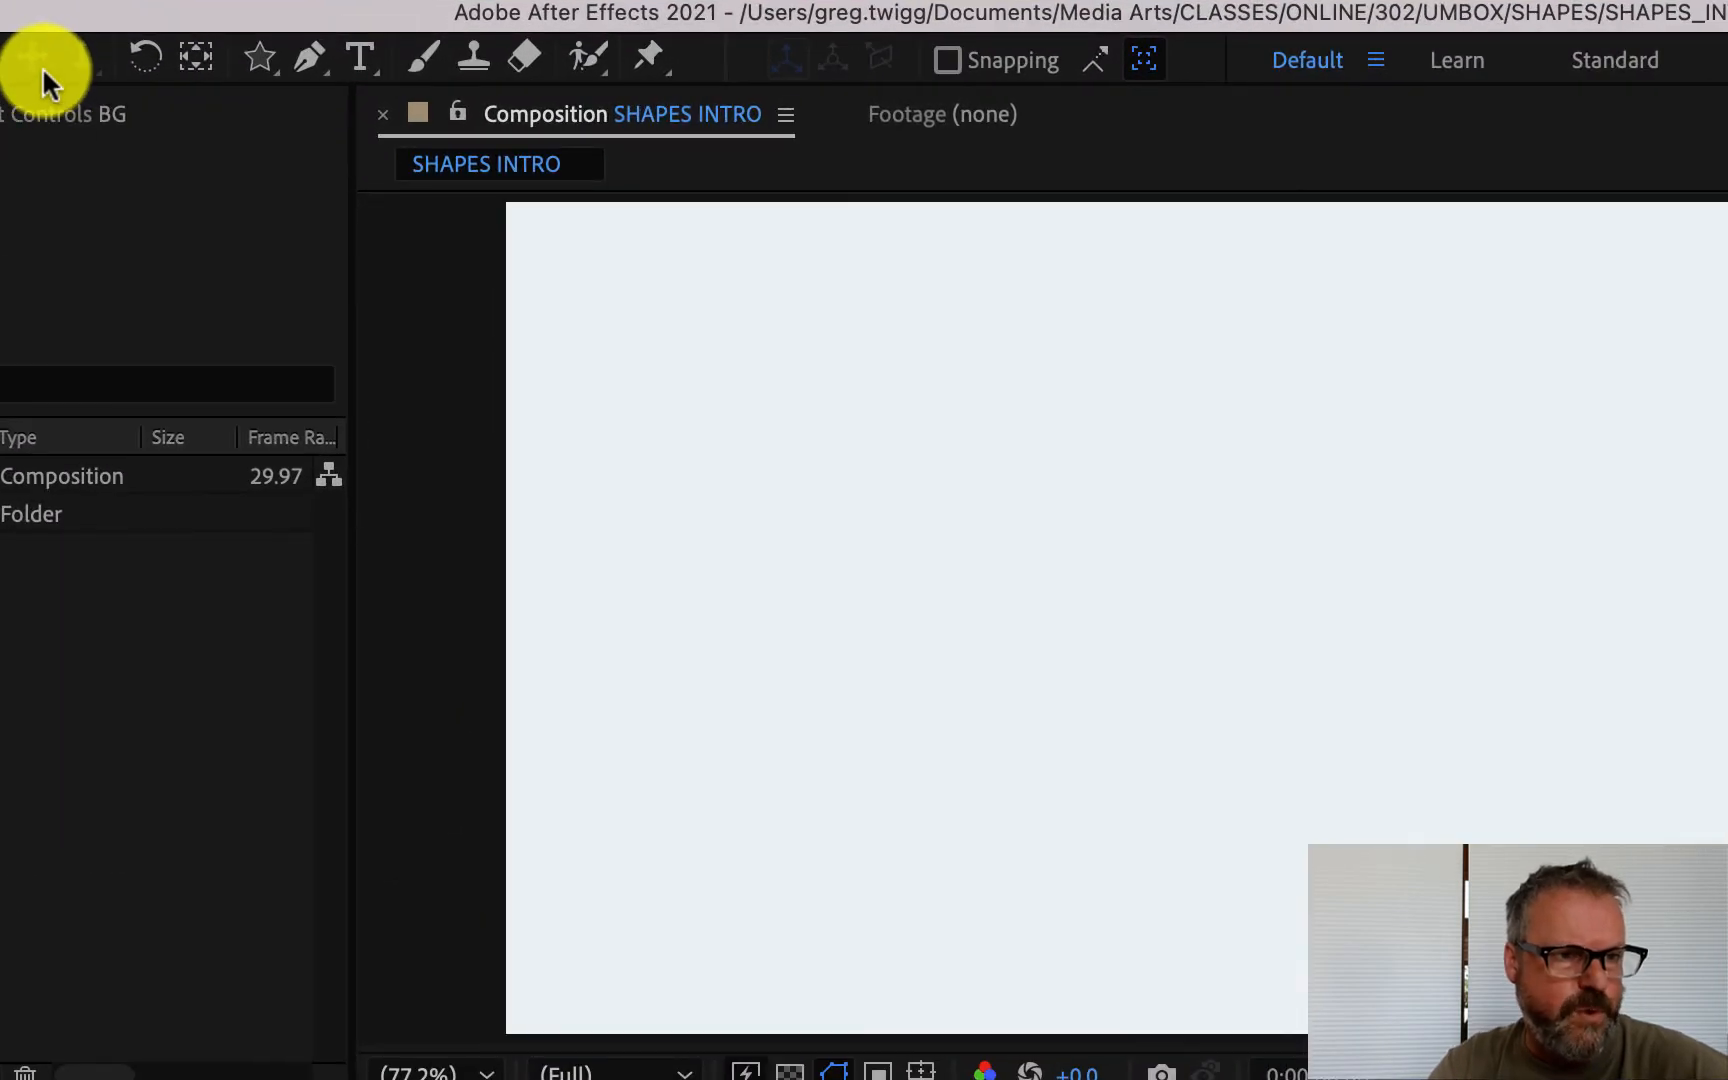
Choose the Rectangle tool from the shape tools.
click(256, 58)
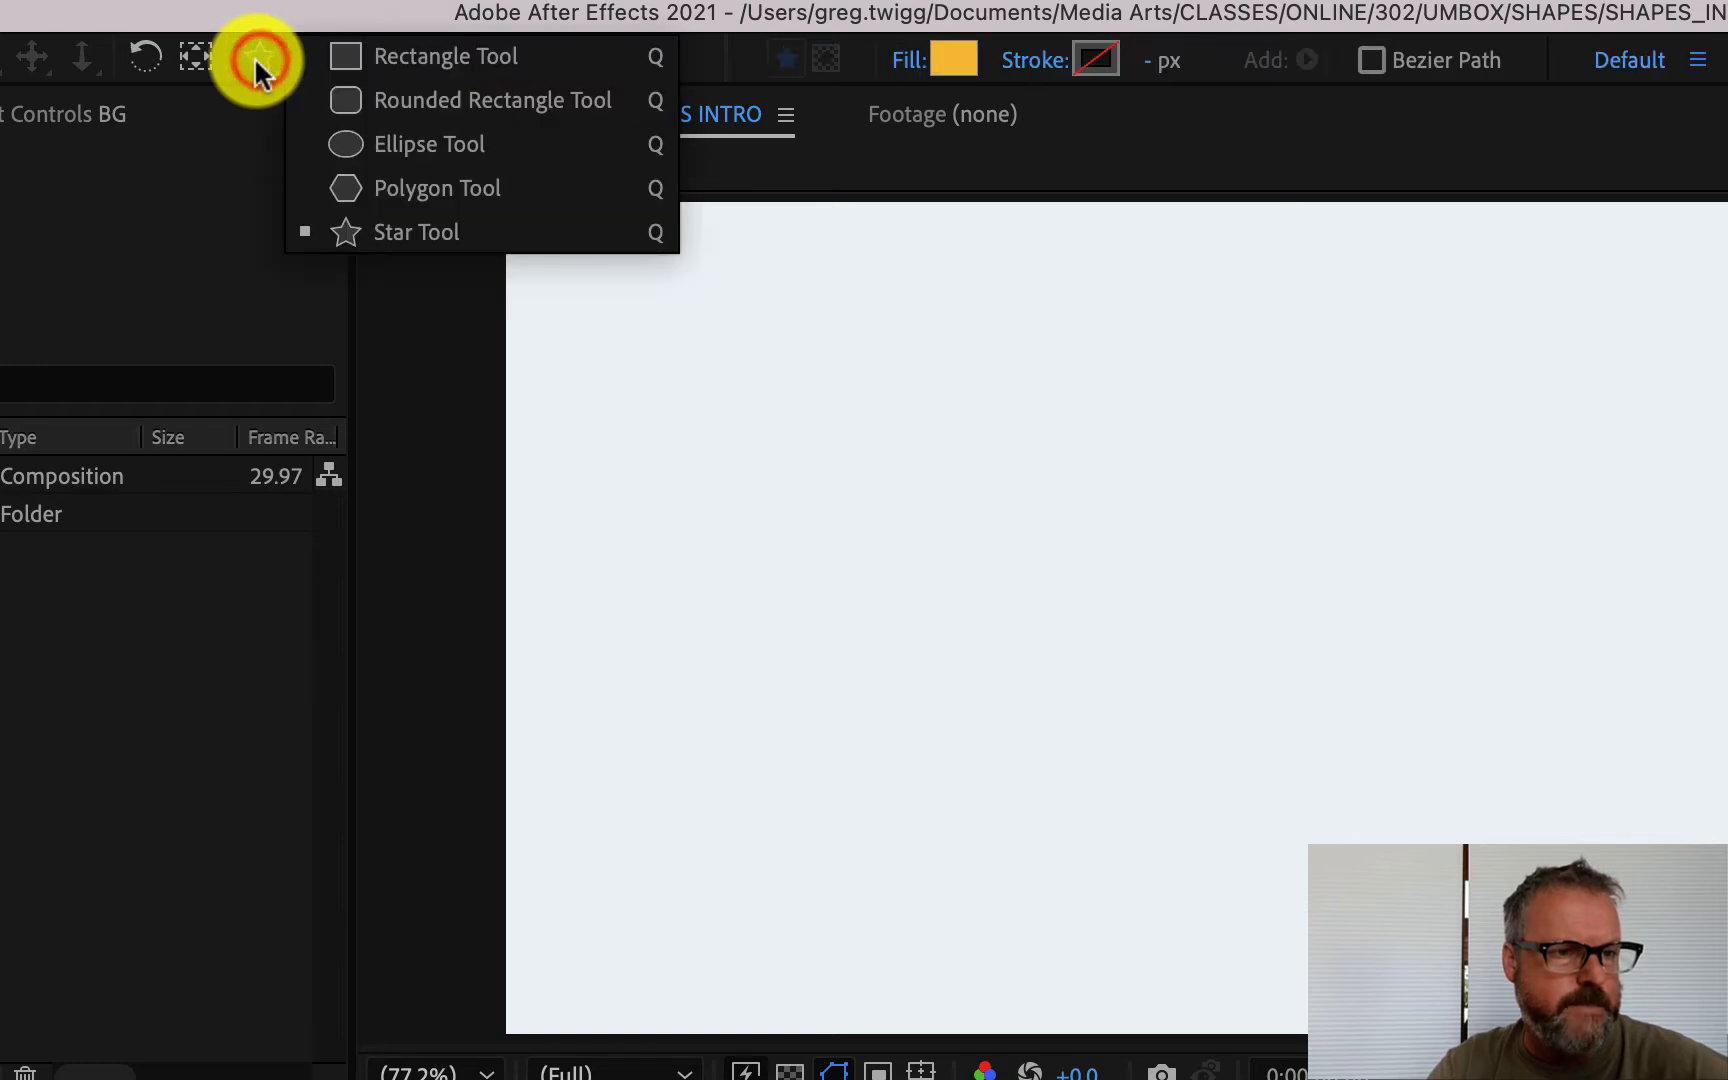
click(345, 58)
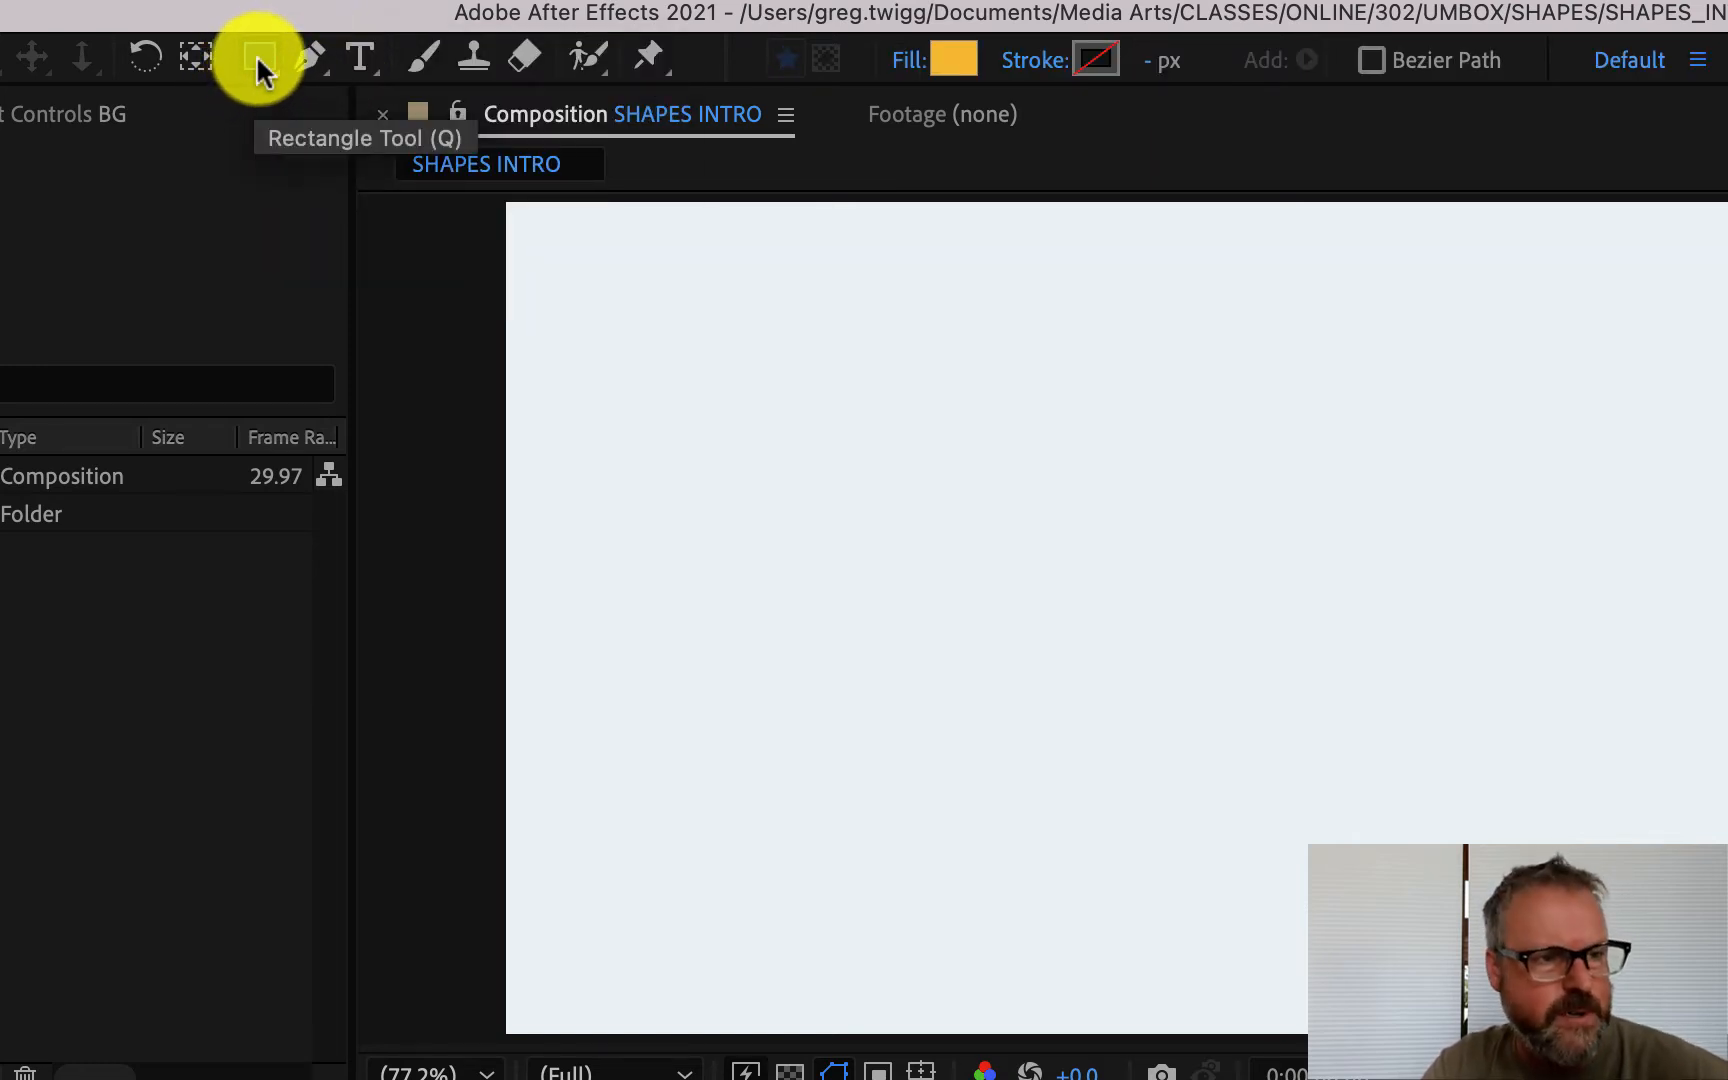
click(258, 57)
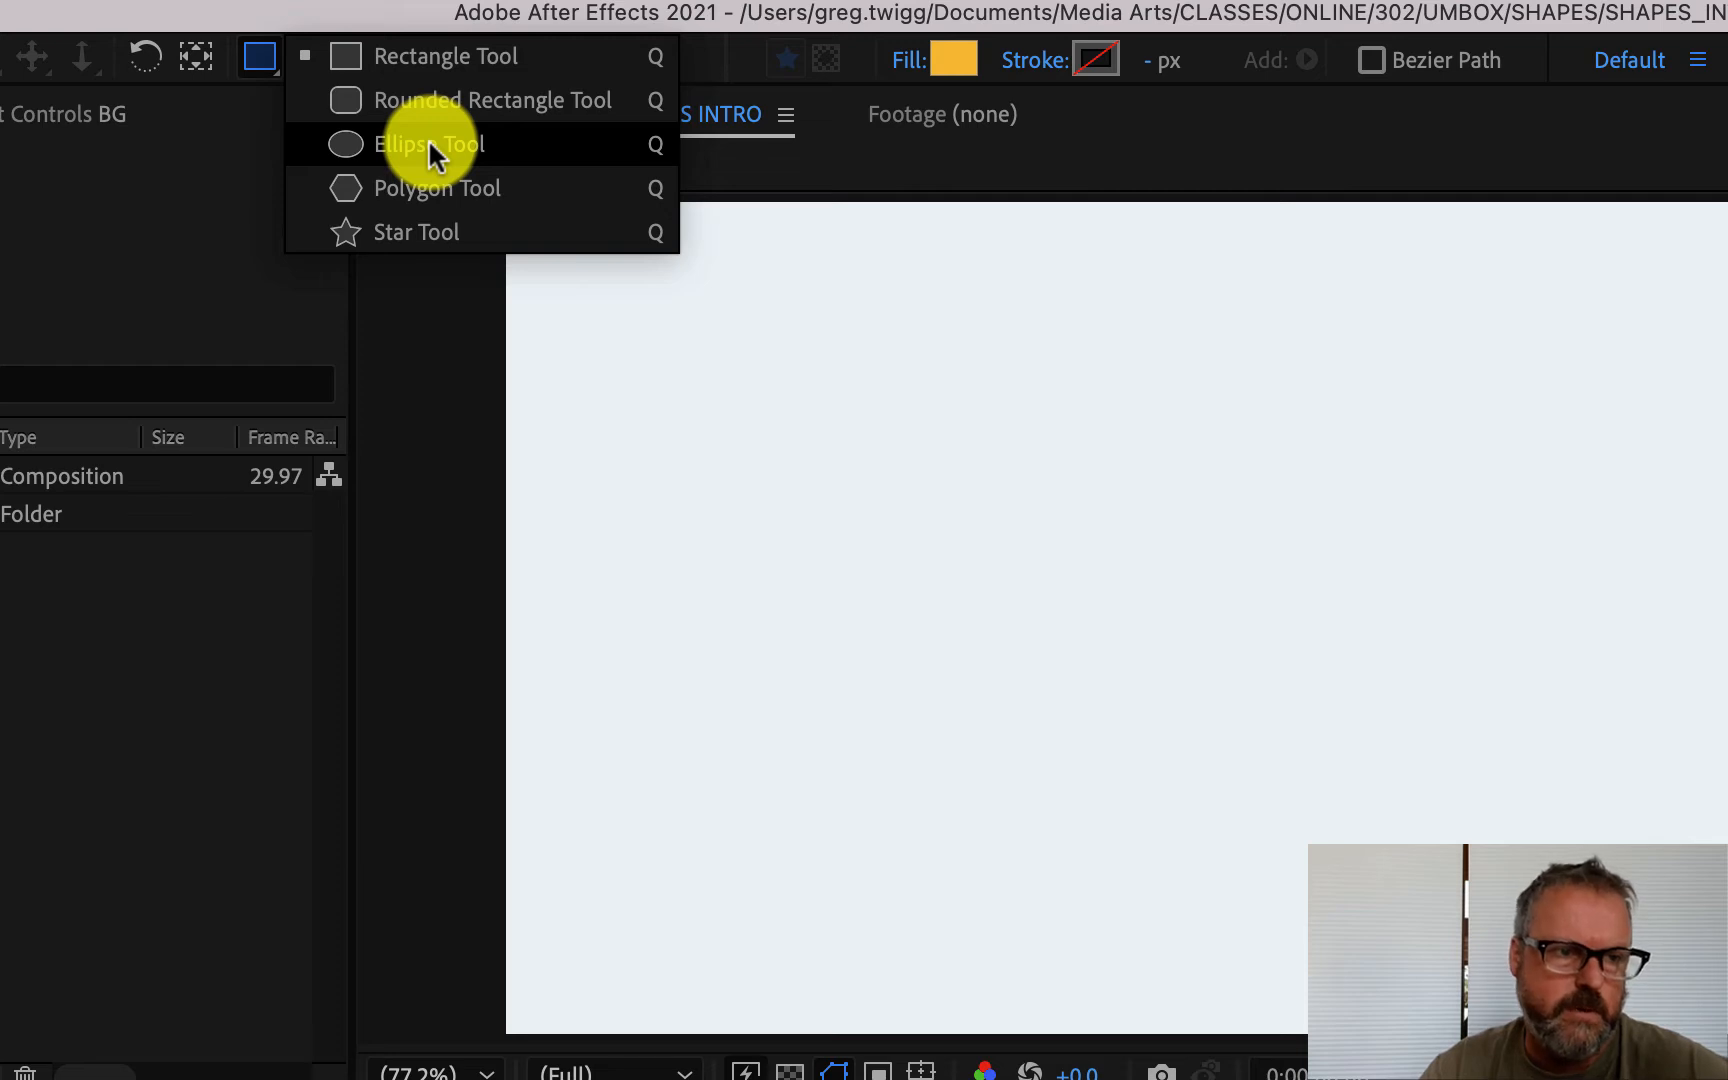
click(403, 62)
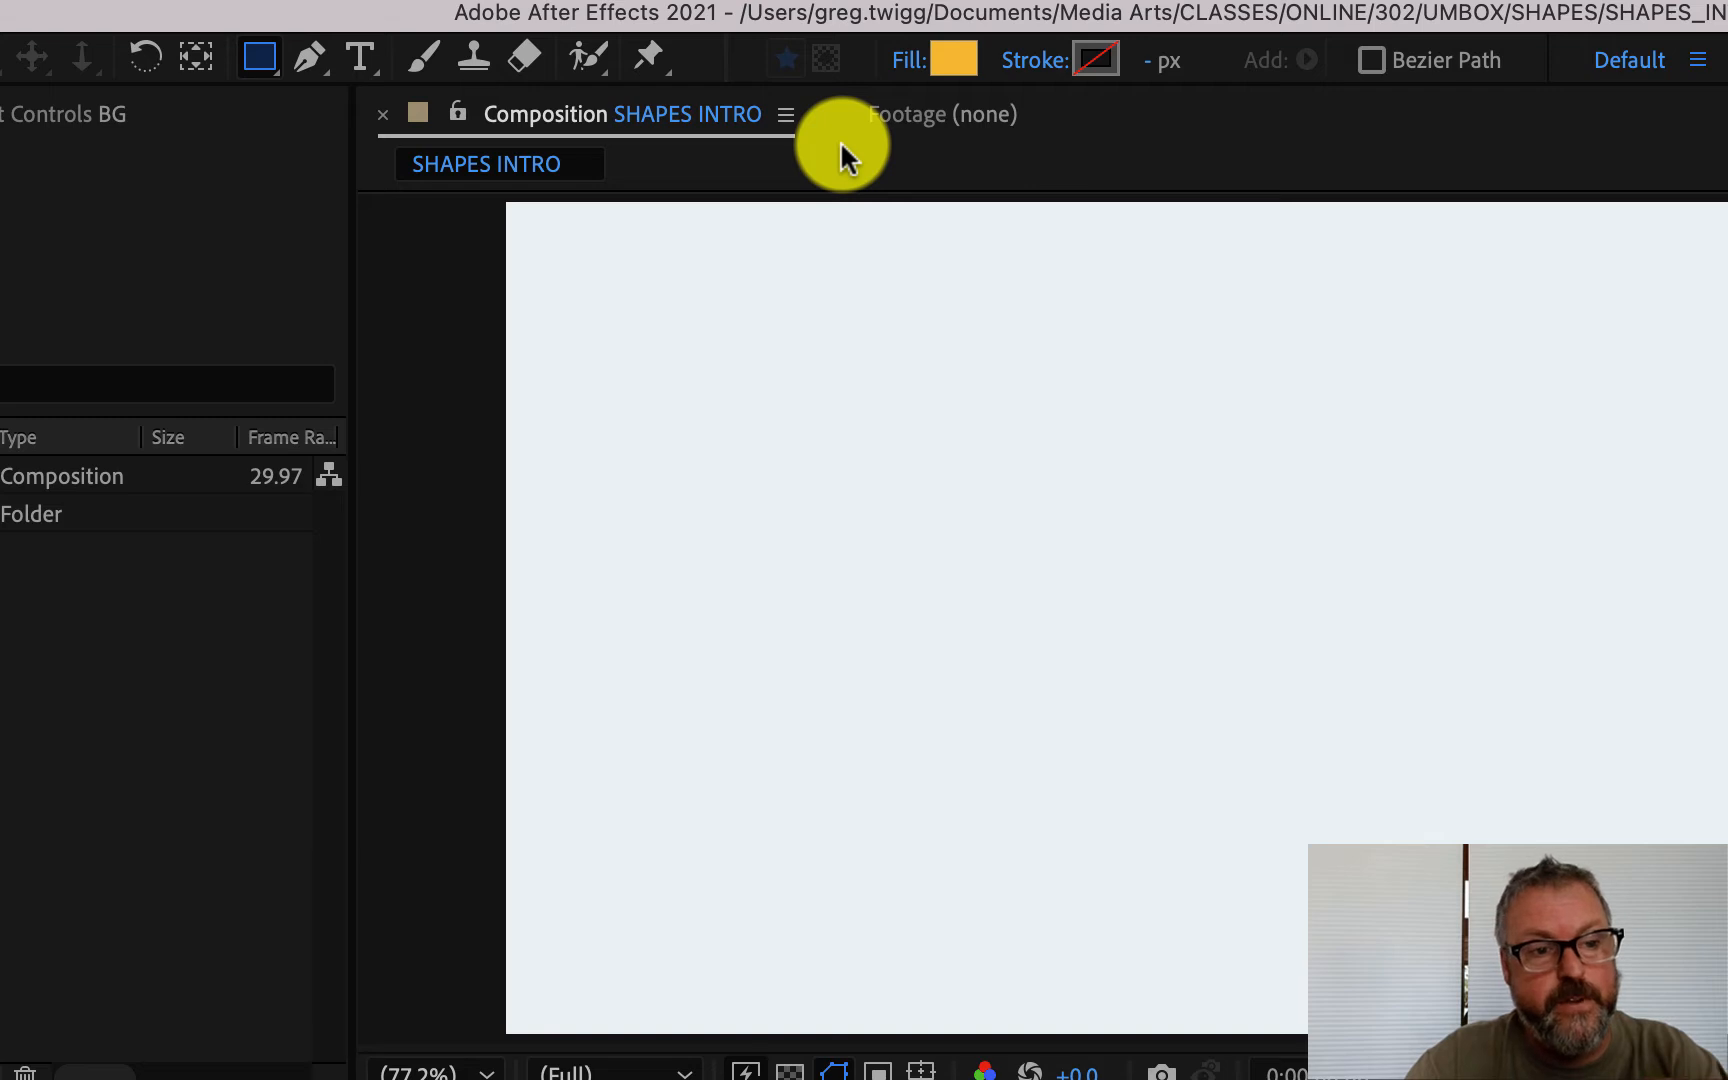
Set the fill type for new shapes to None.
click(903, 78)
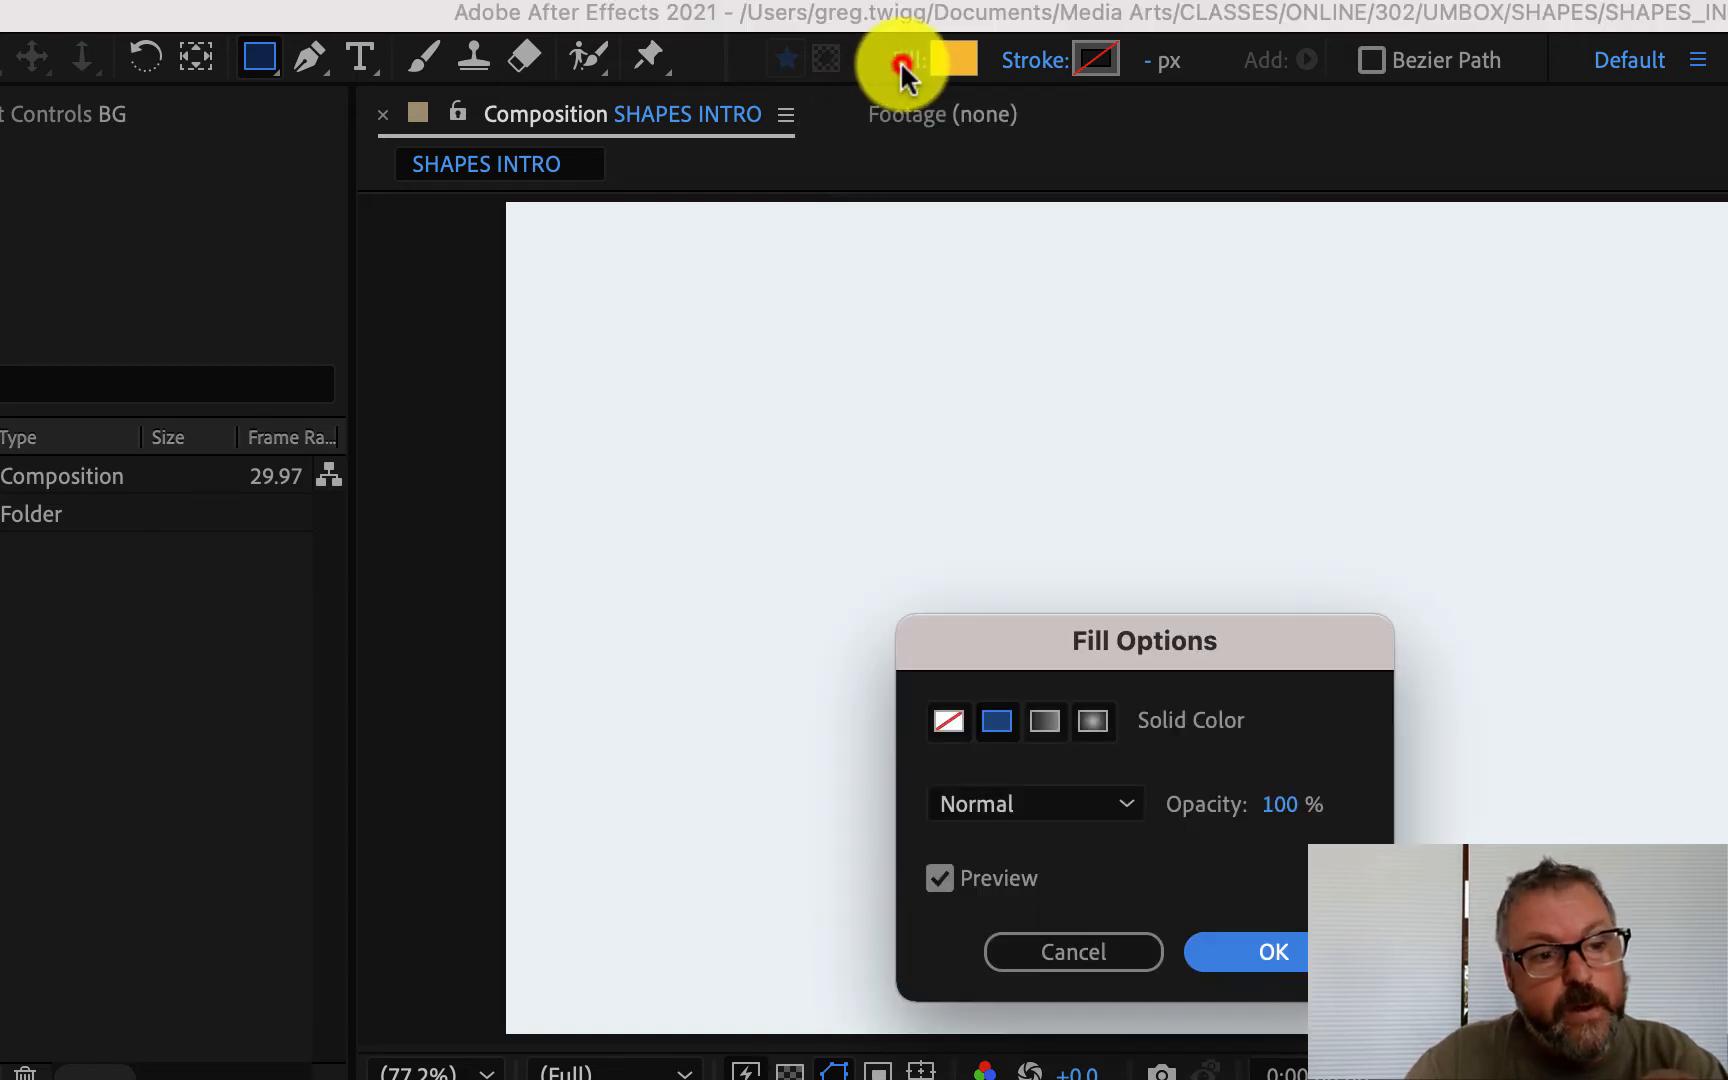
drag(1008, 648, 974, 418)
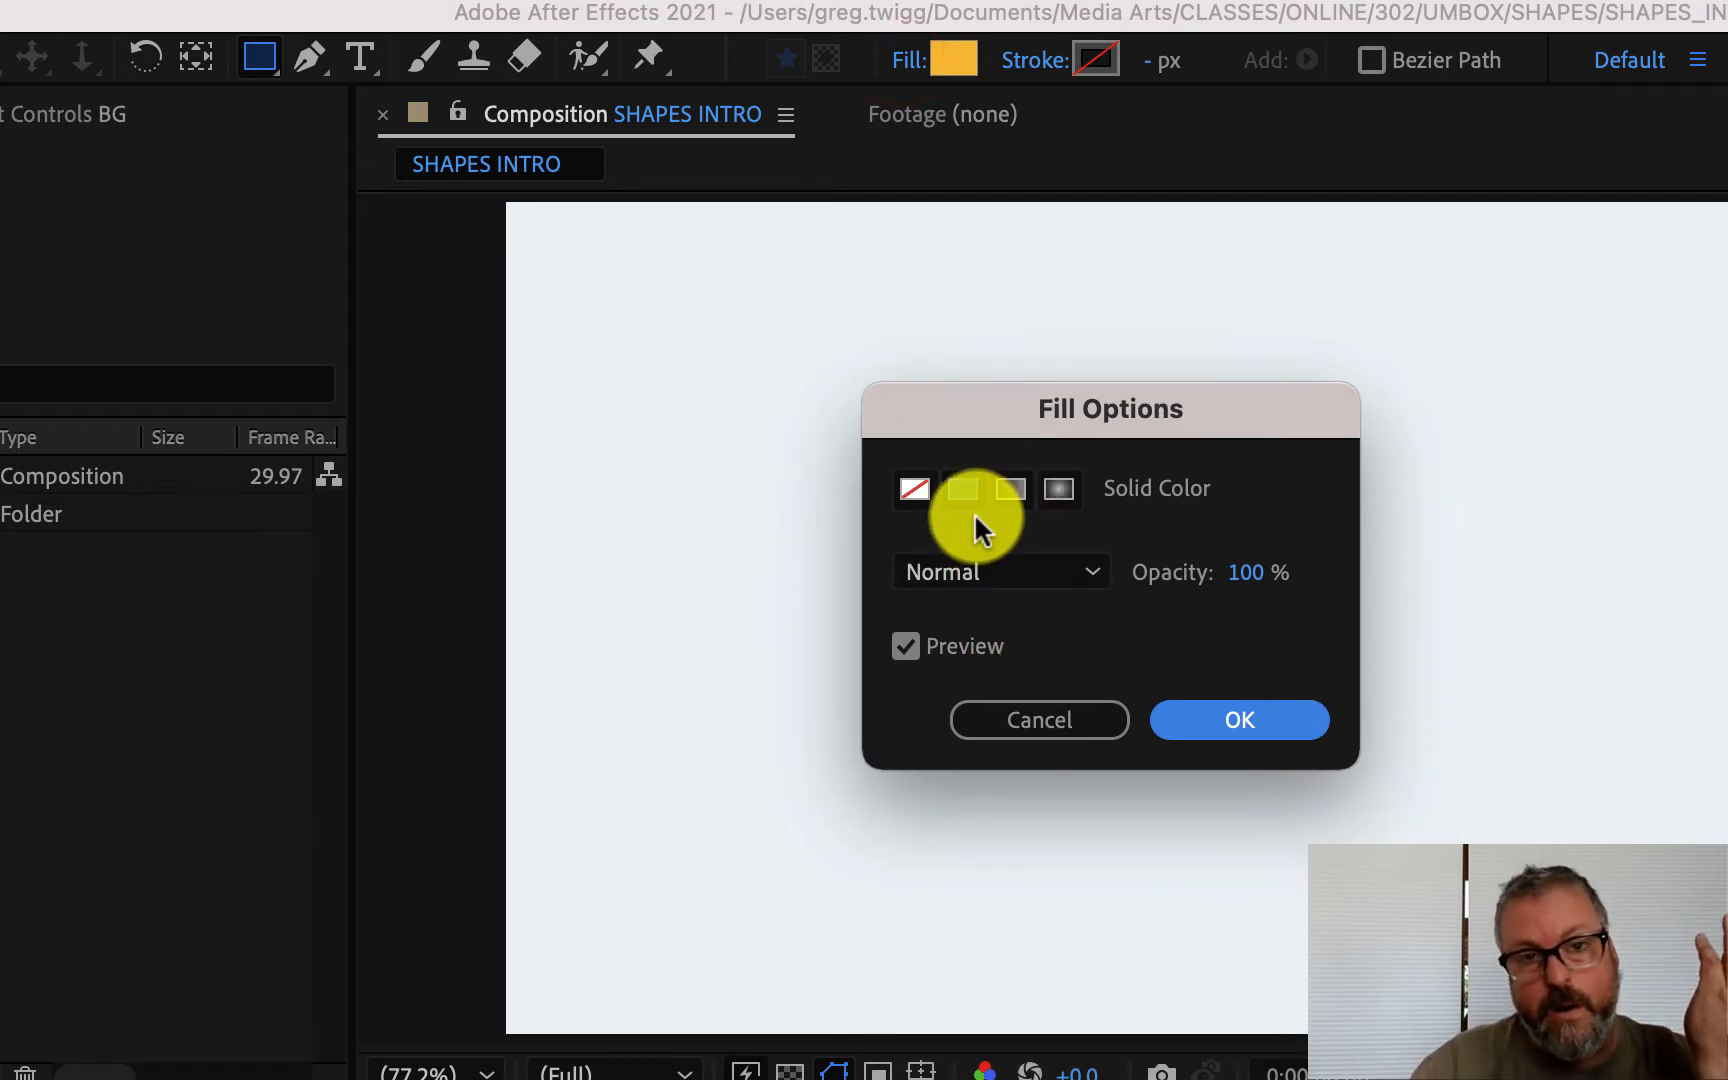
click(912, 487)
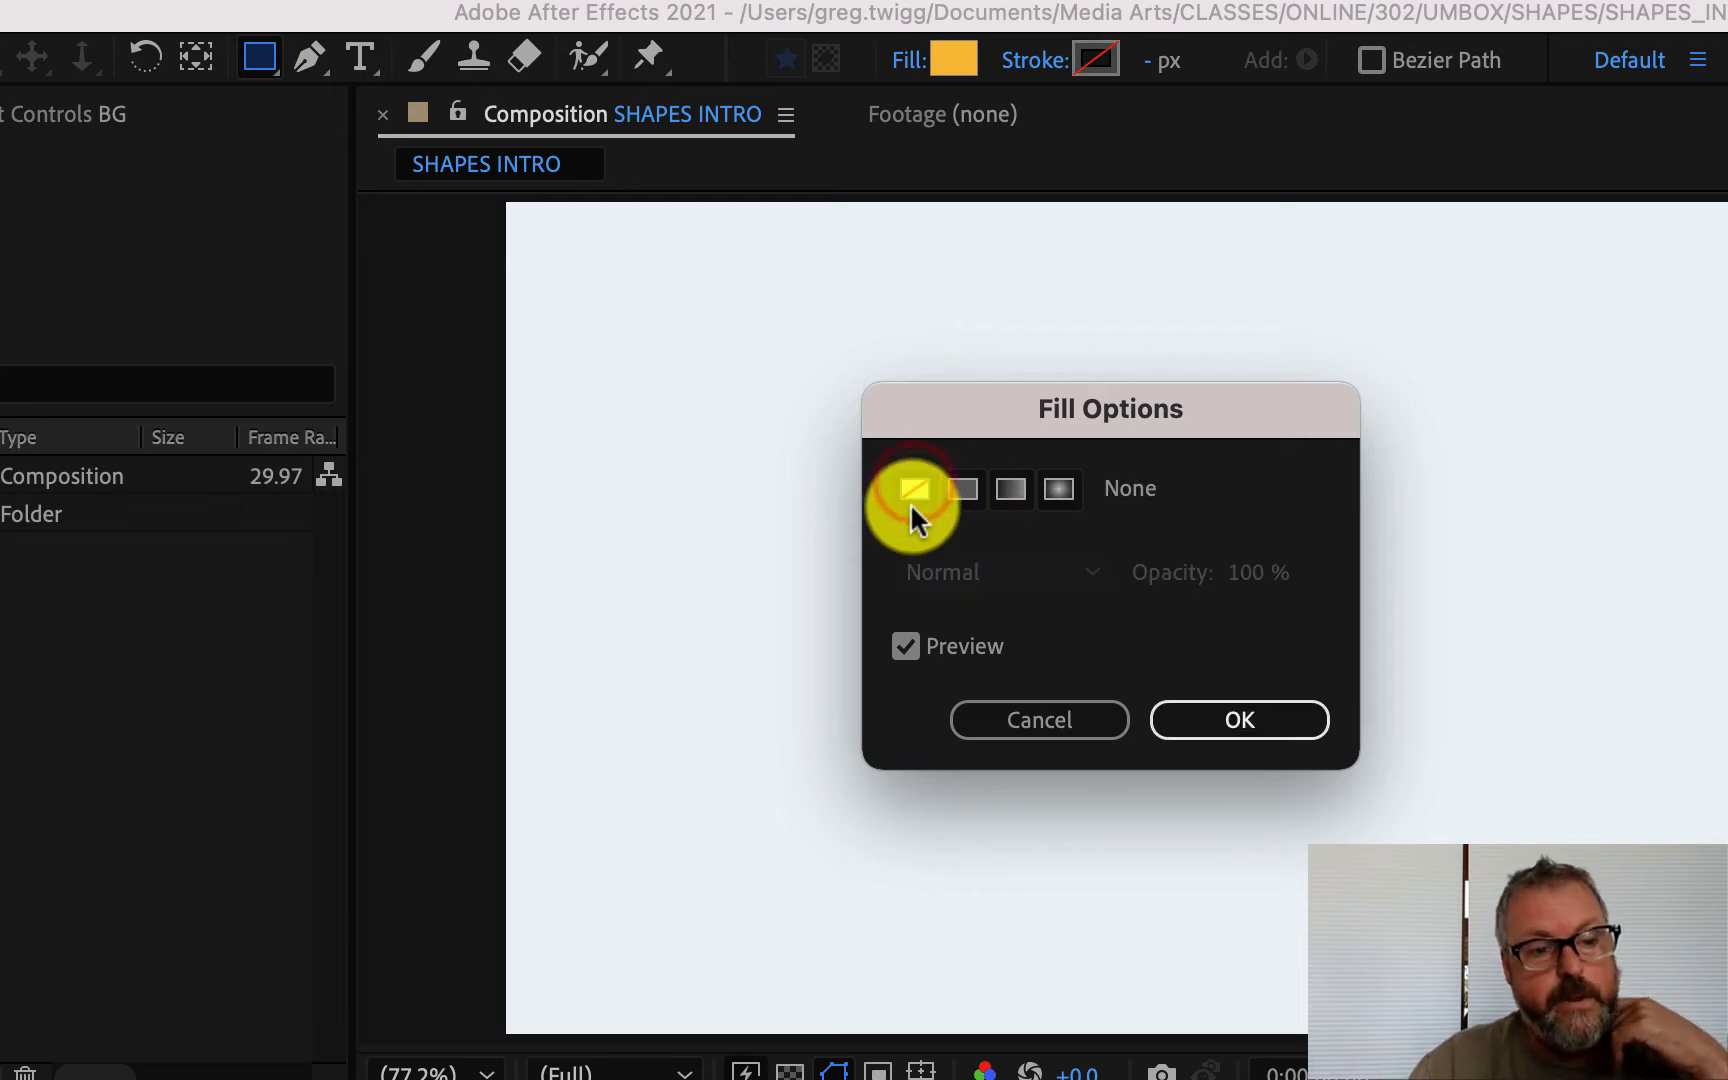
click(1266, 725)
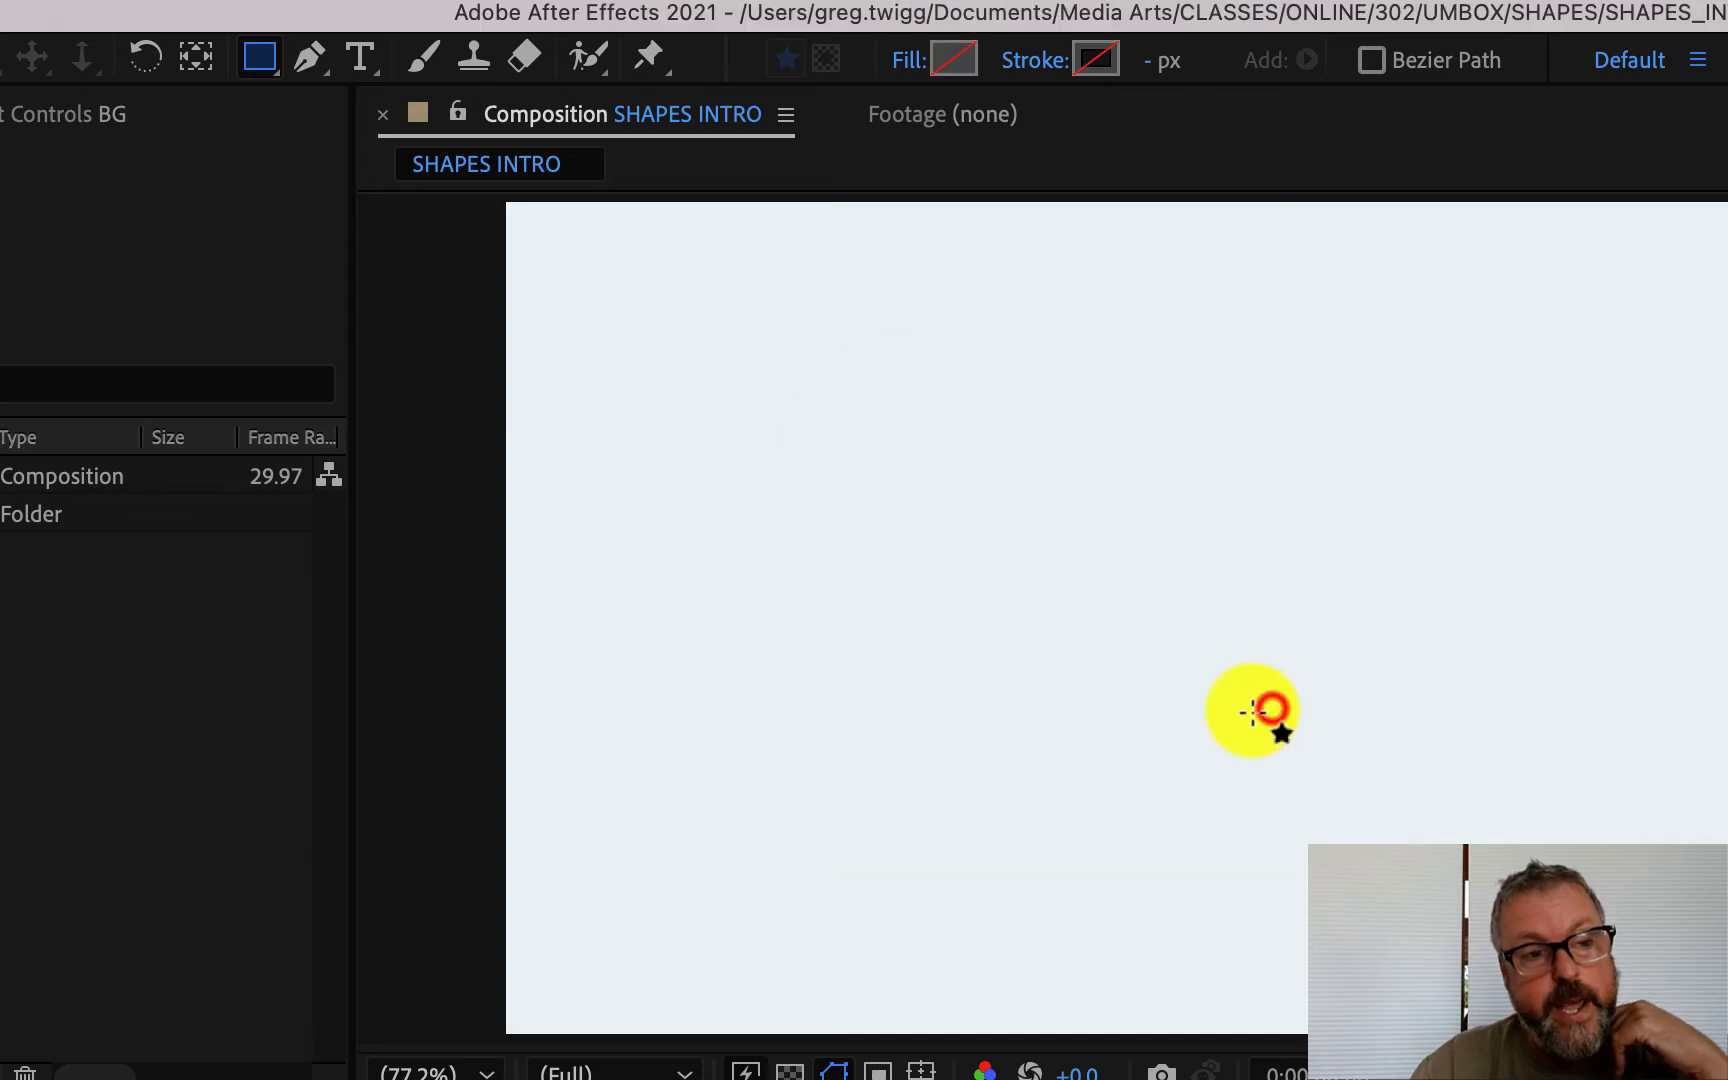
click(940, 70)
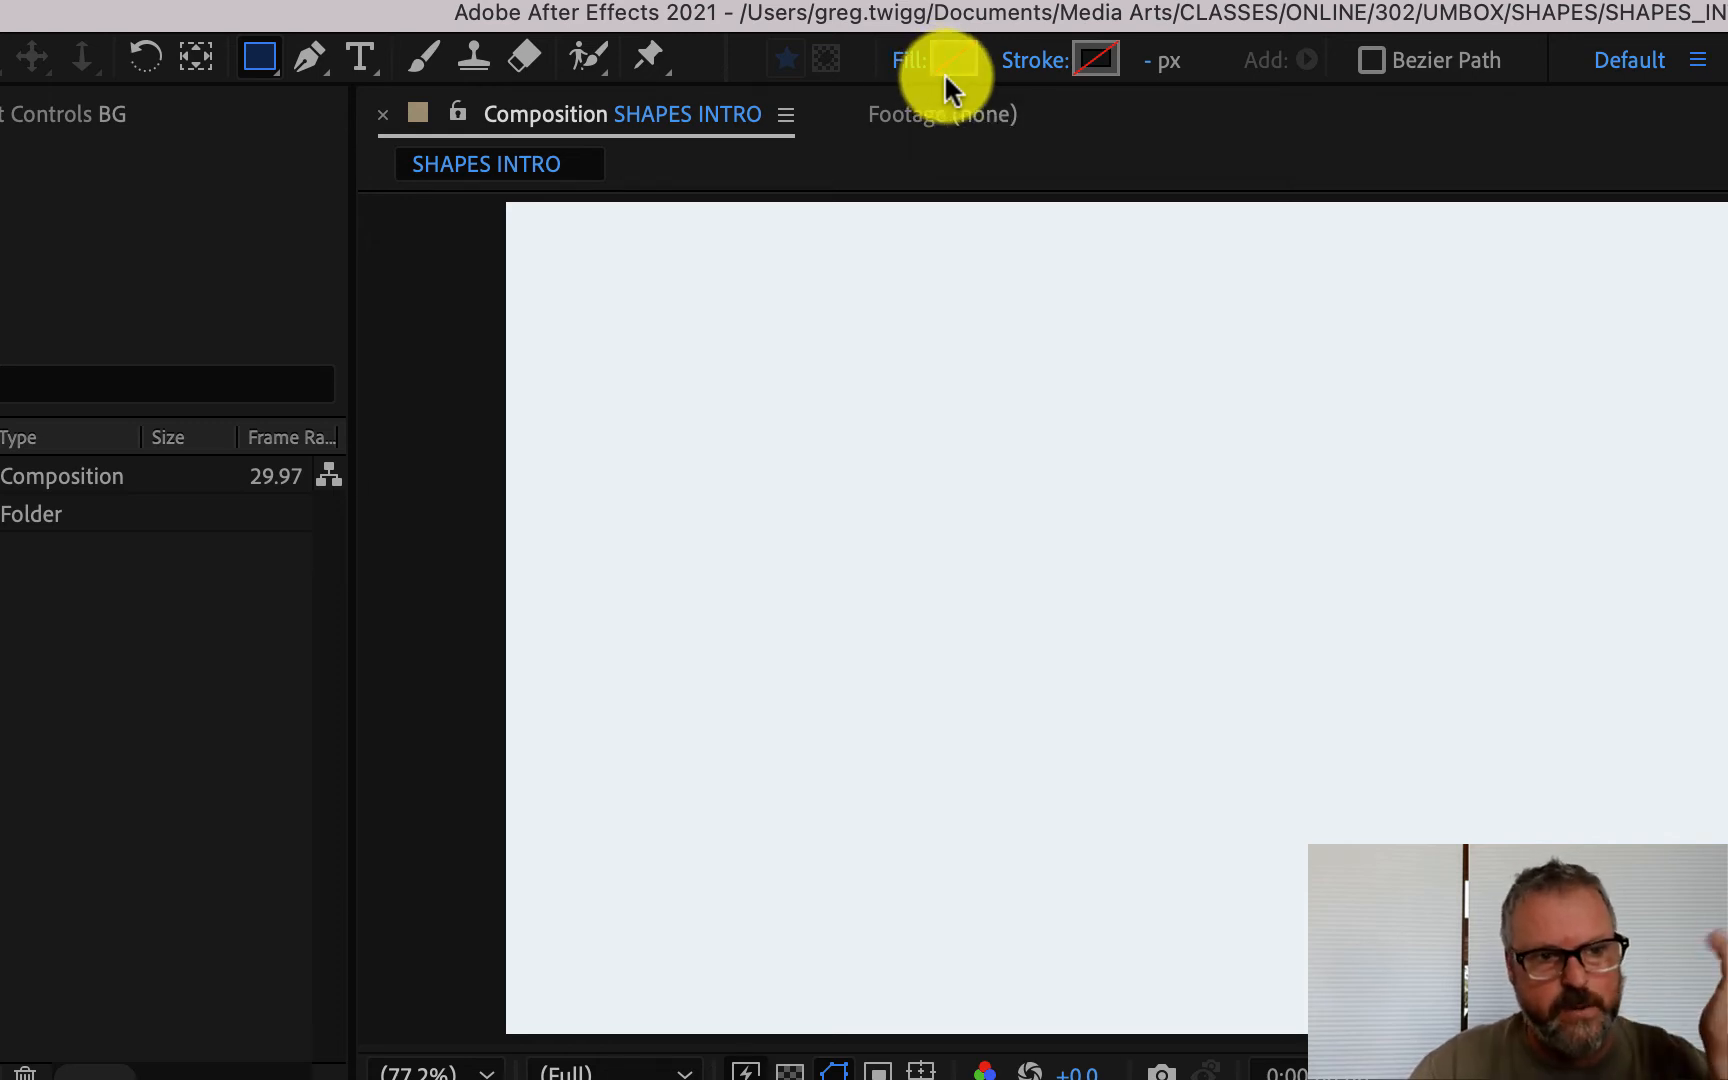
click(1575, 645)
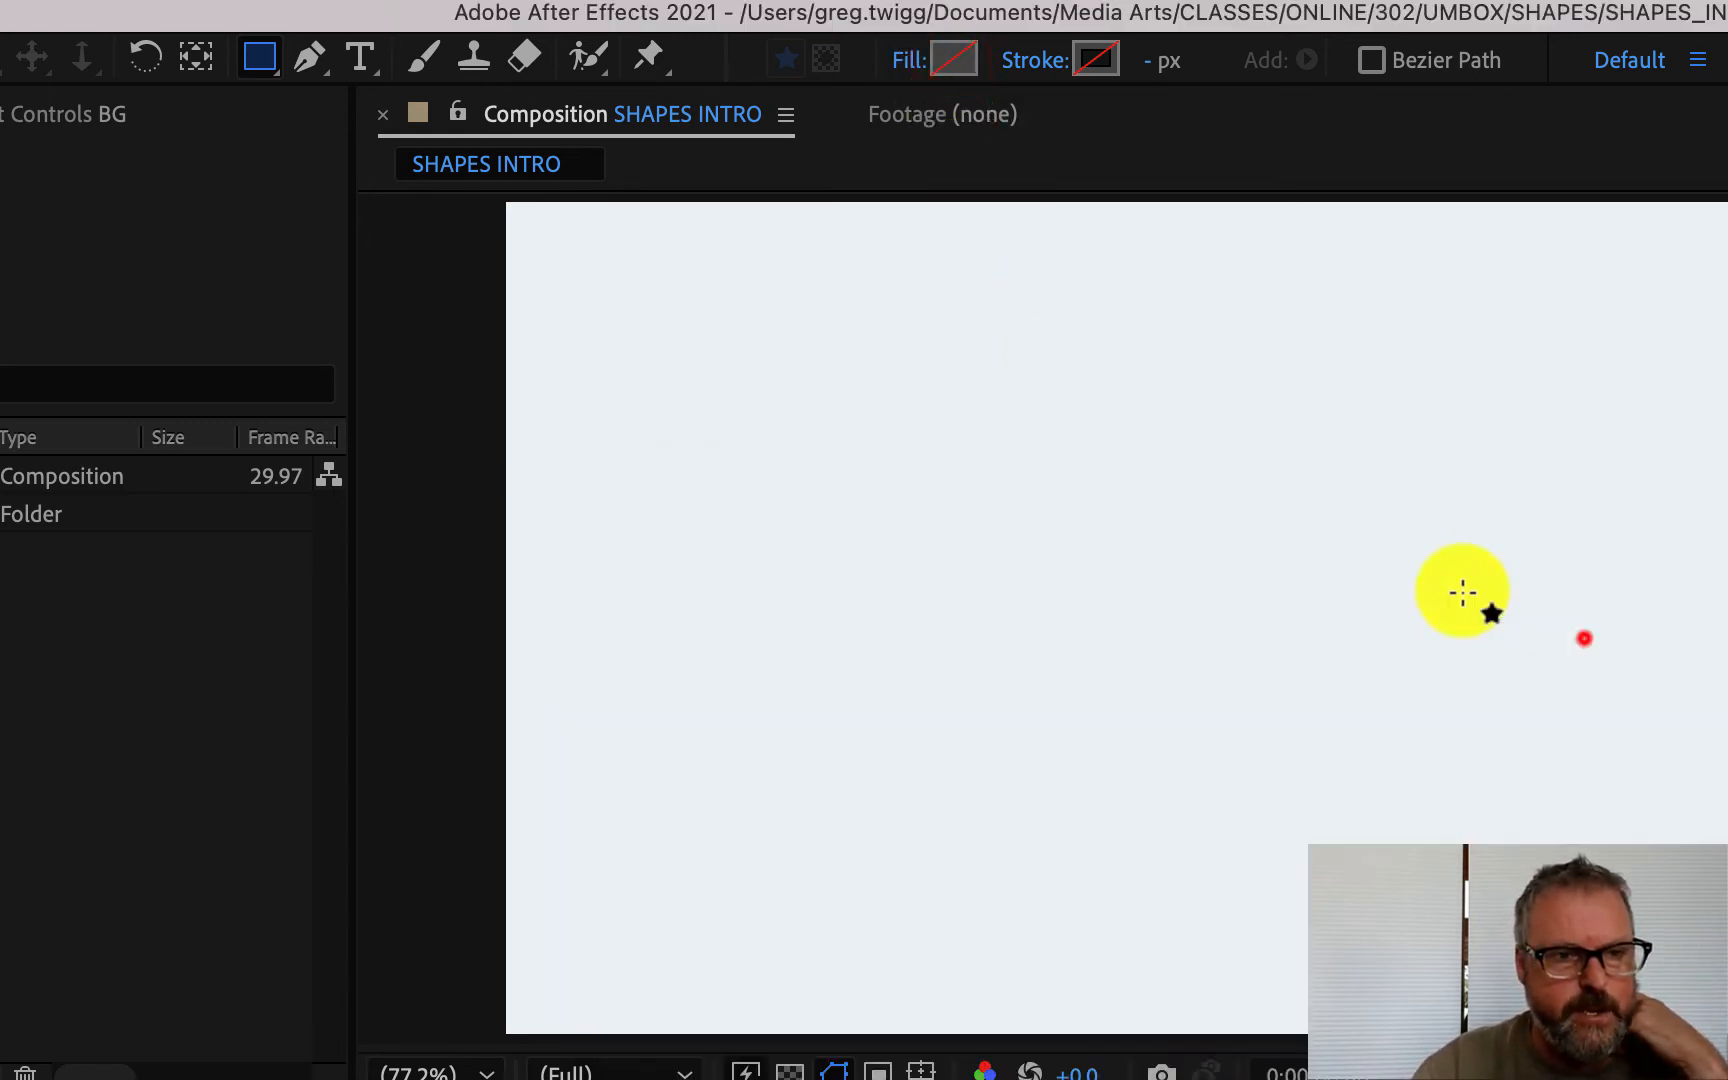
Set the fill type for new shapes to Solid Color.
click(906, 60)
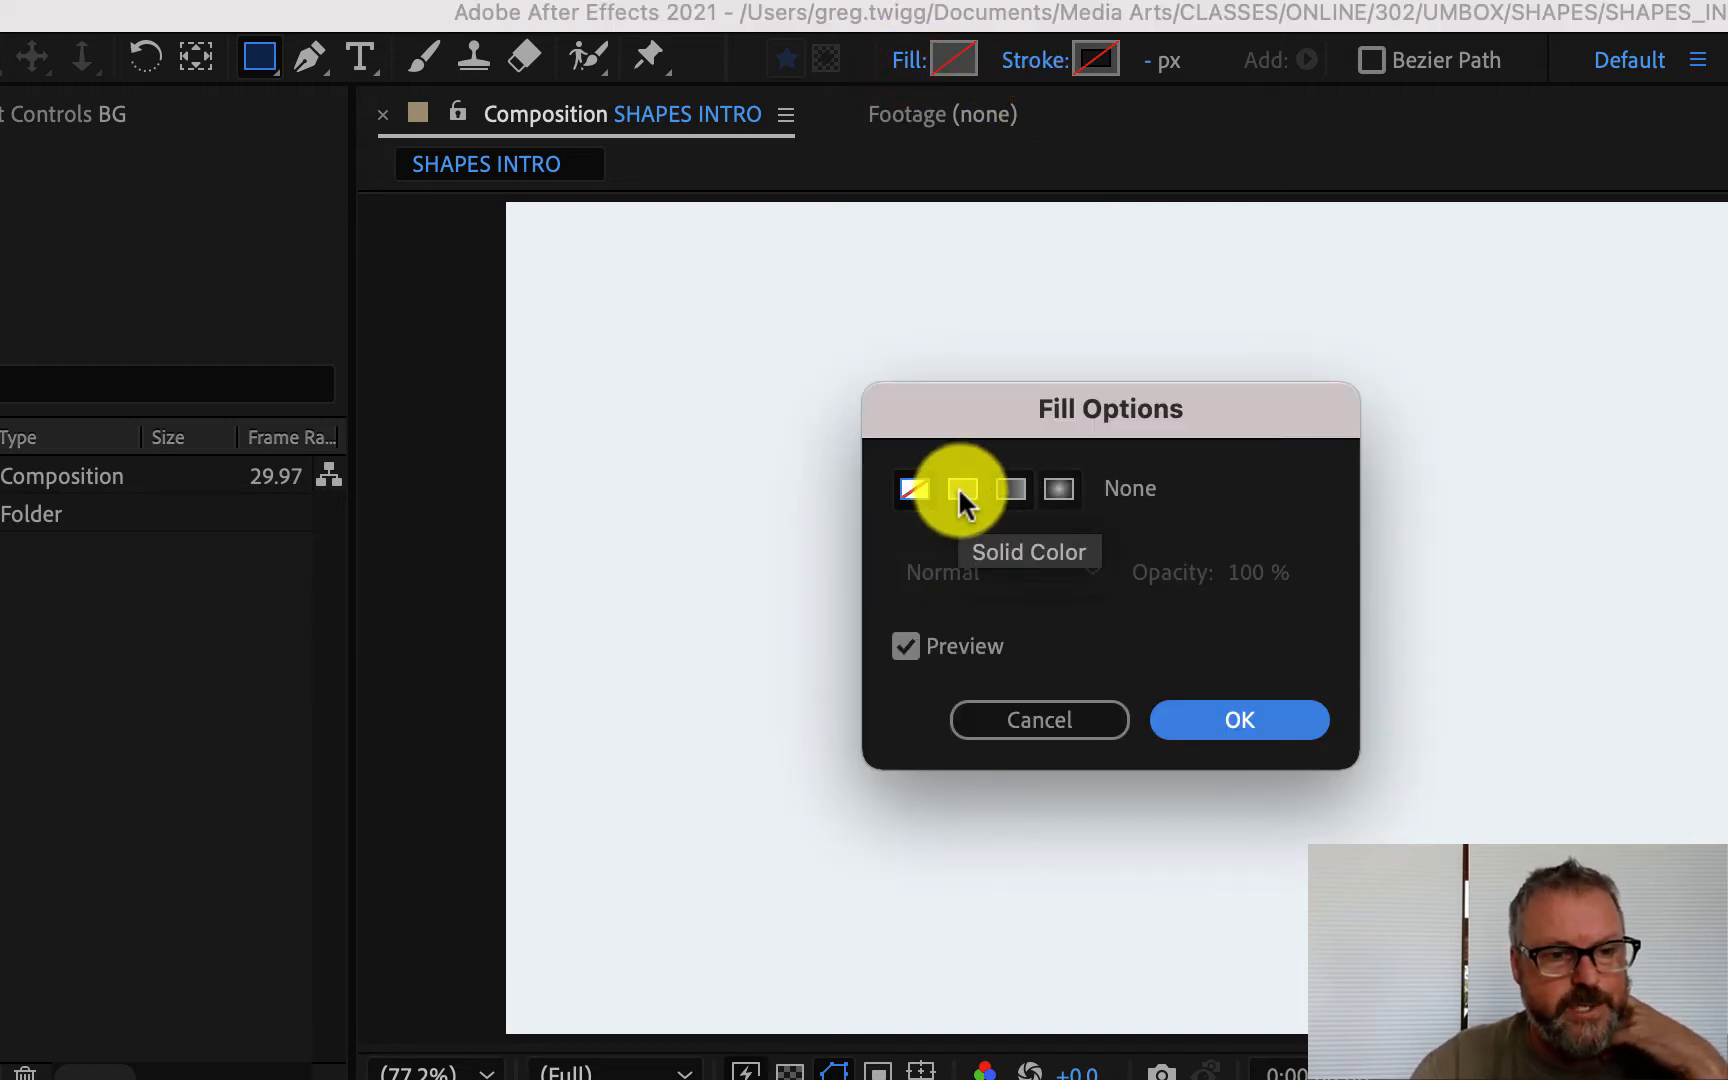
click(960, 489)
click(1285, 728)
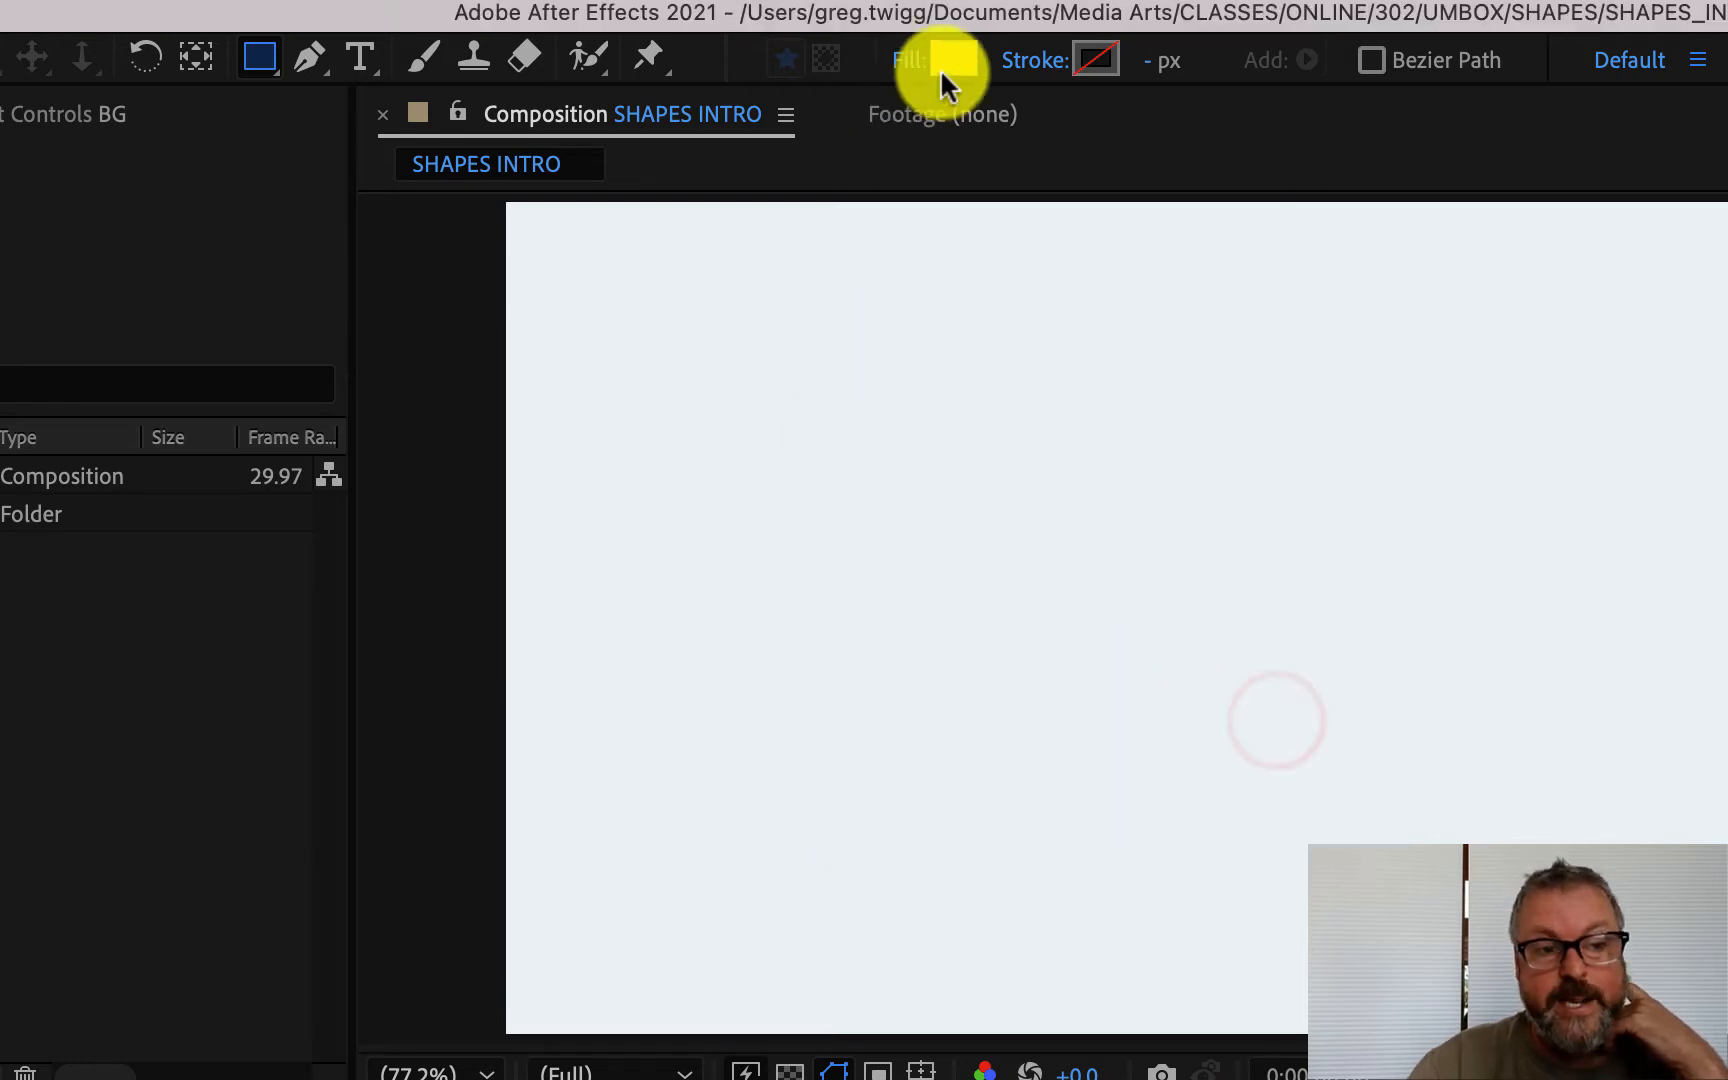
Change the fill color for new shapes to a medium purple.
click(942, 59)
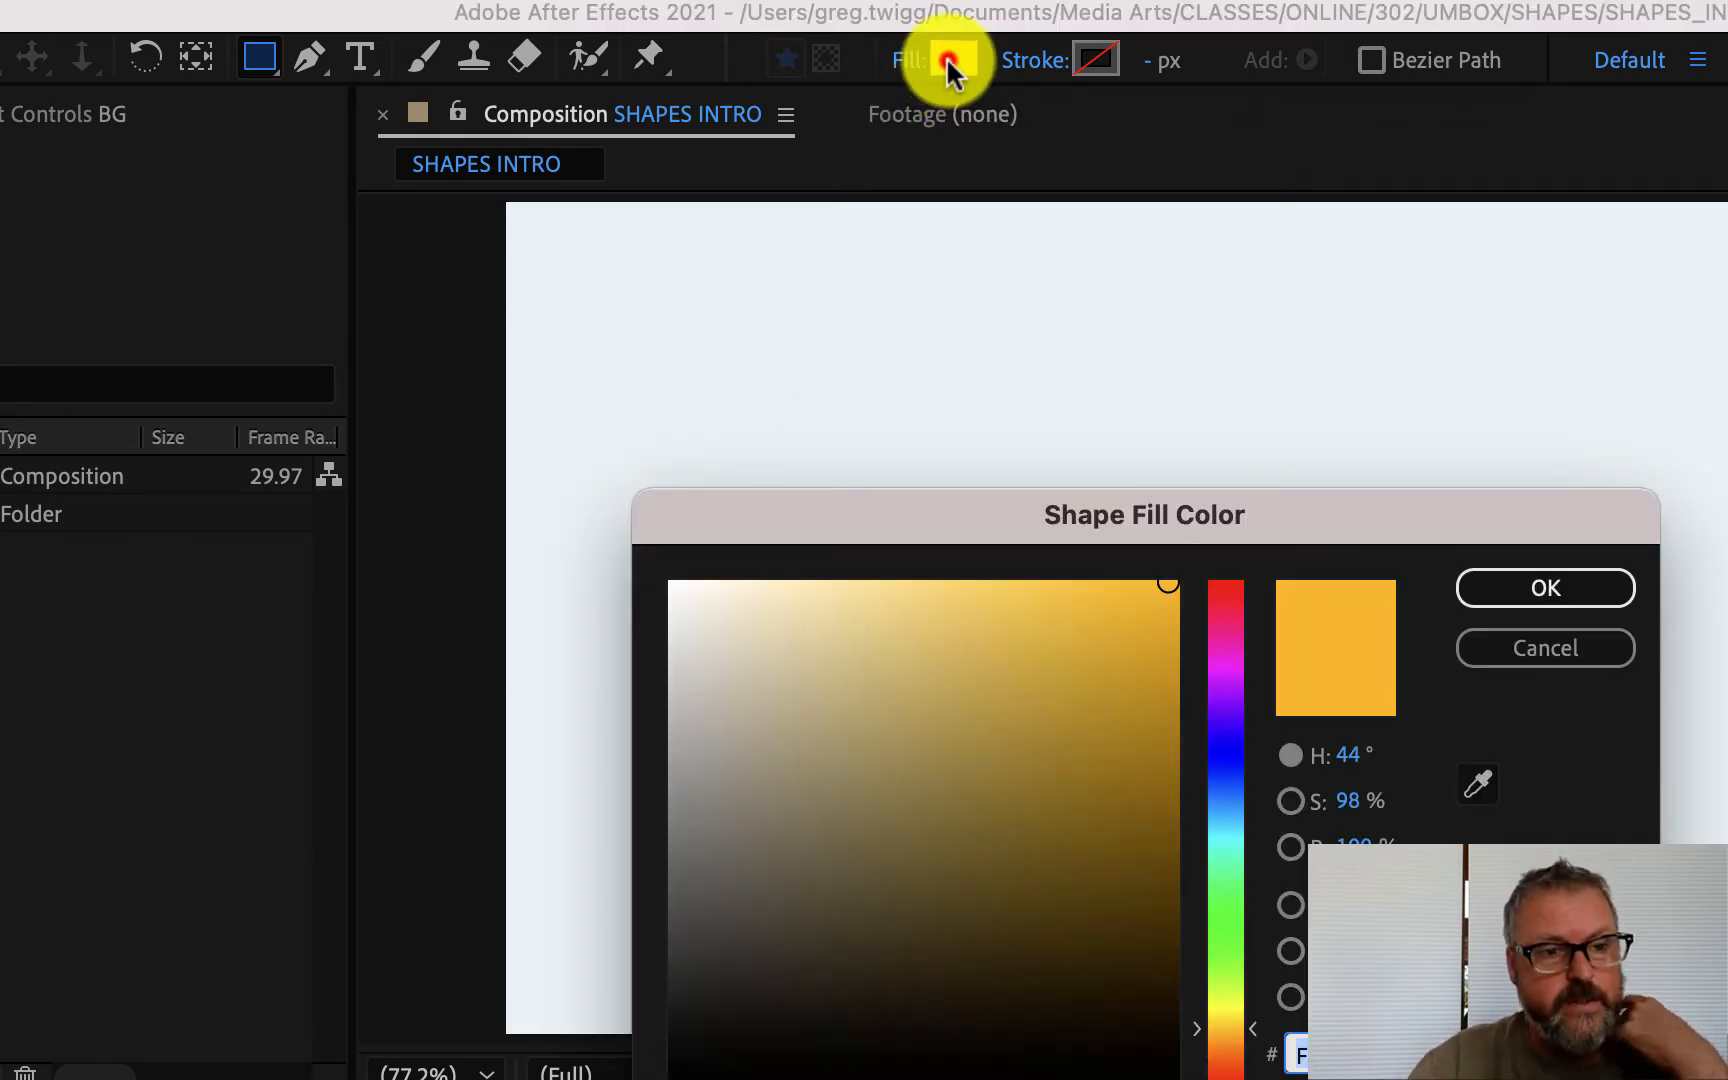
drag(981, 516, 1013, 338)
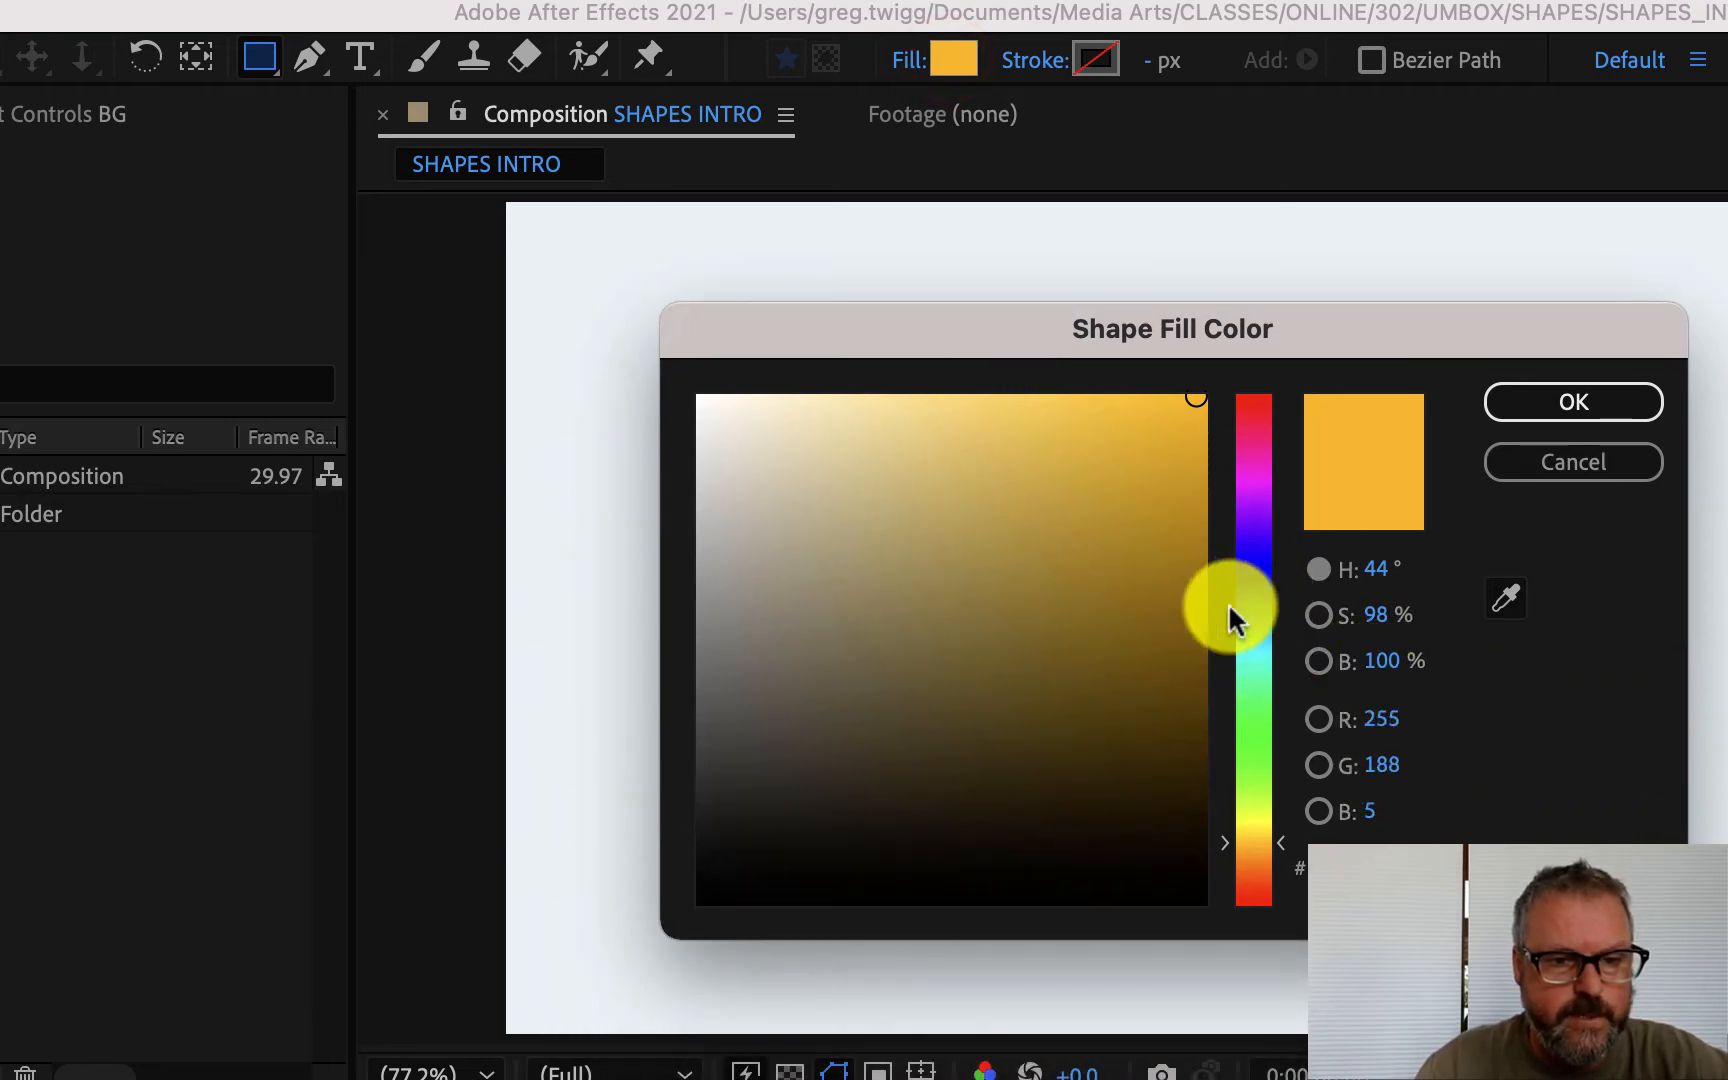
click(1254, 512)
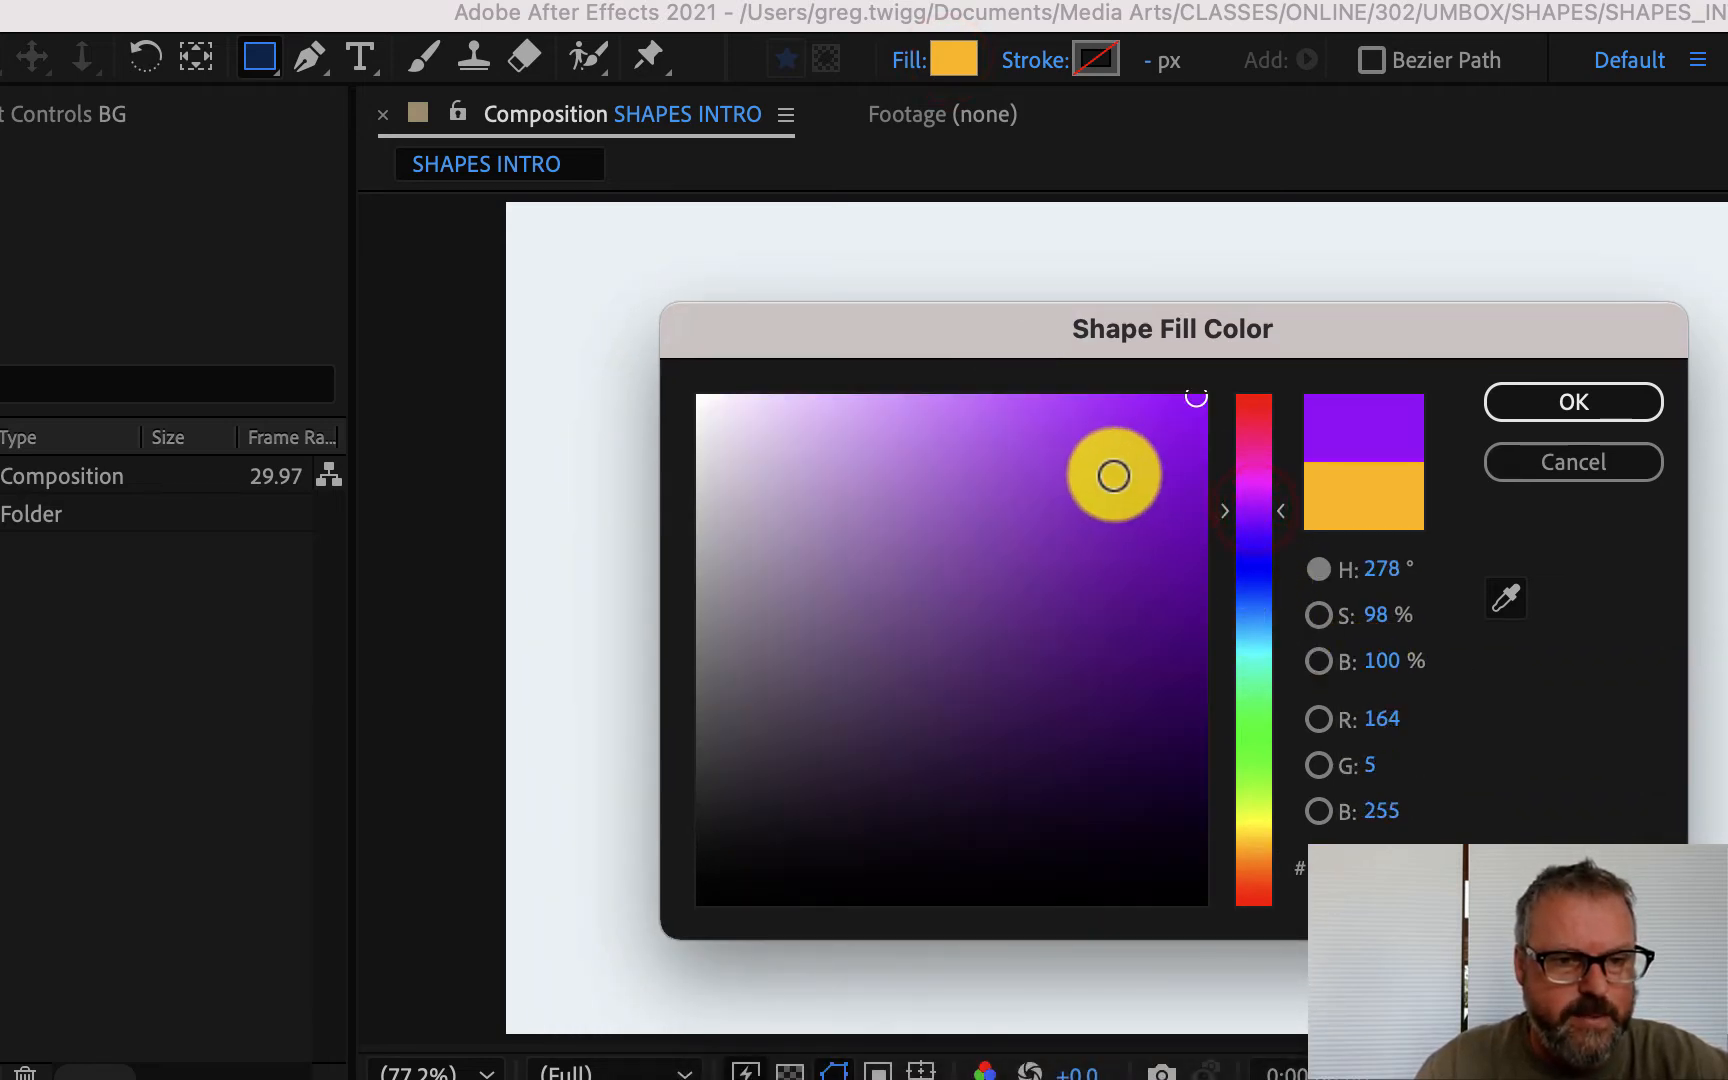
click(1113, 473)
mouse_move(1113, 473)
mouse_down()
mouse_move(1026, 540)
mouse_move(999, 521)
mouse_up()
click(1575, 401)
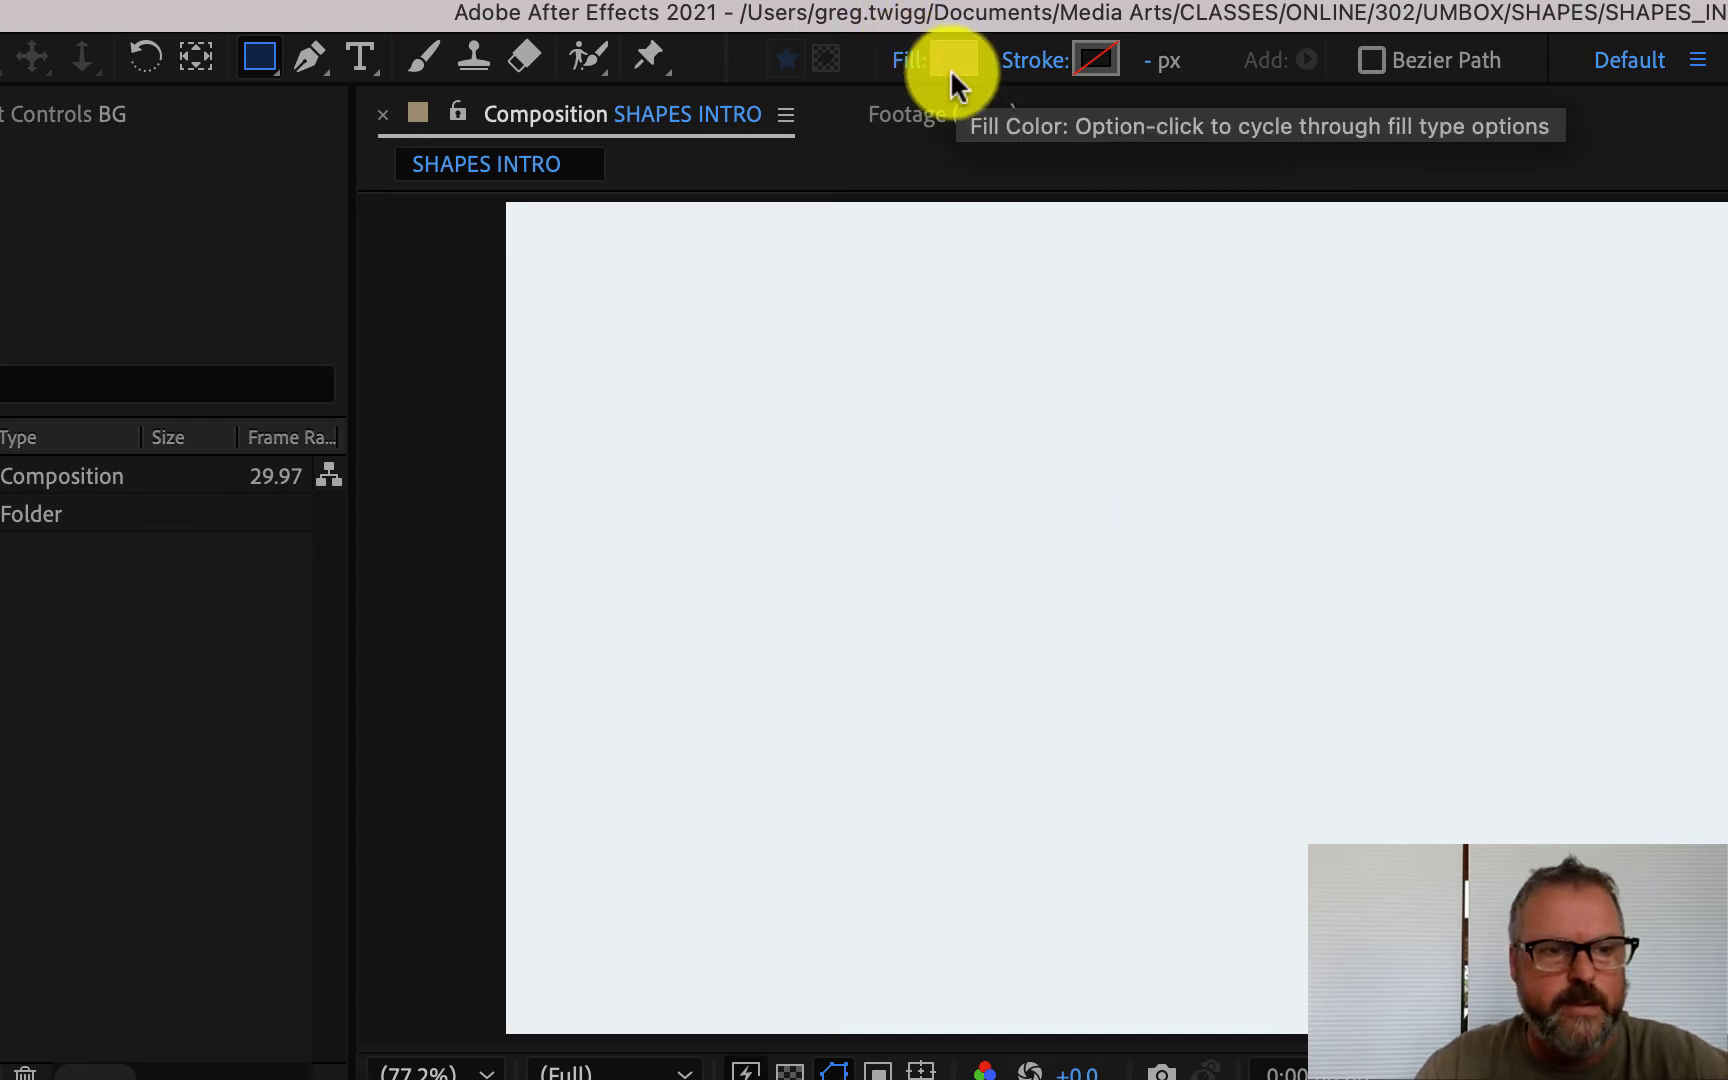
Set the fill type for new shapes to Linear Gradient.
click(906, 60)
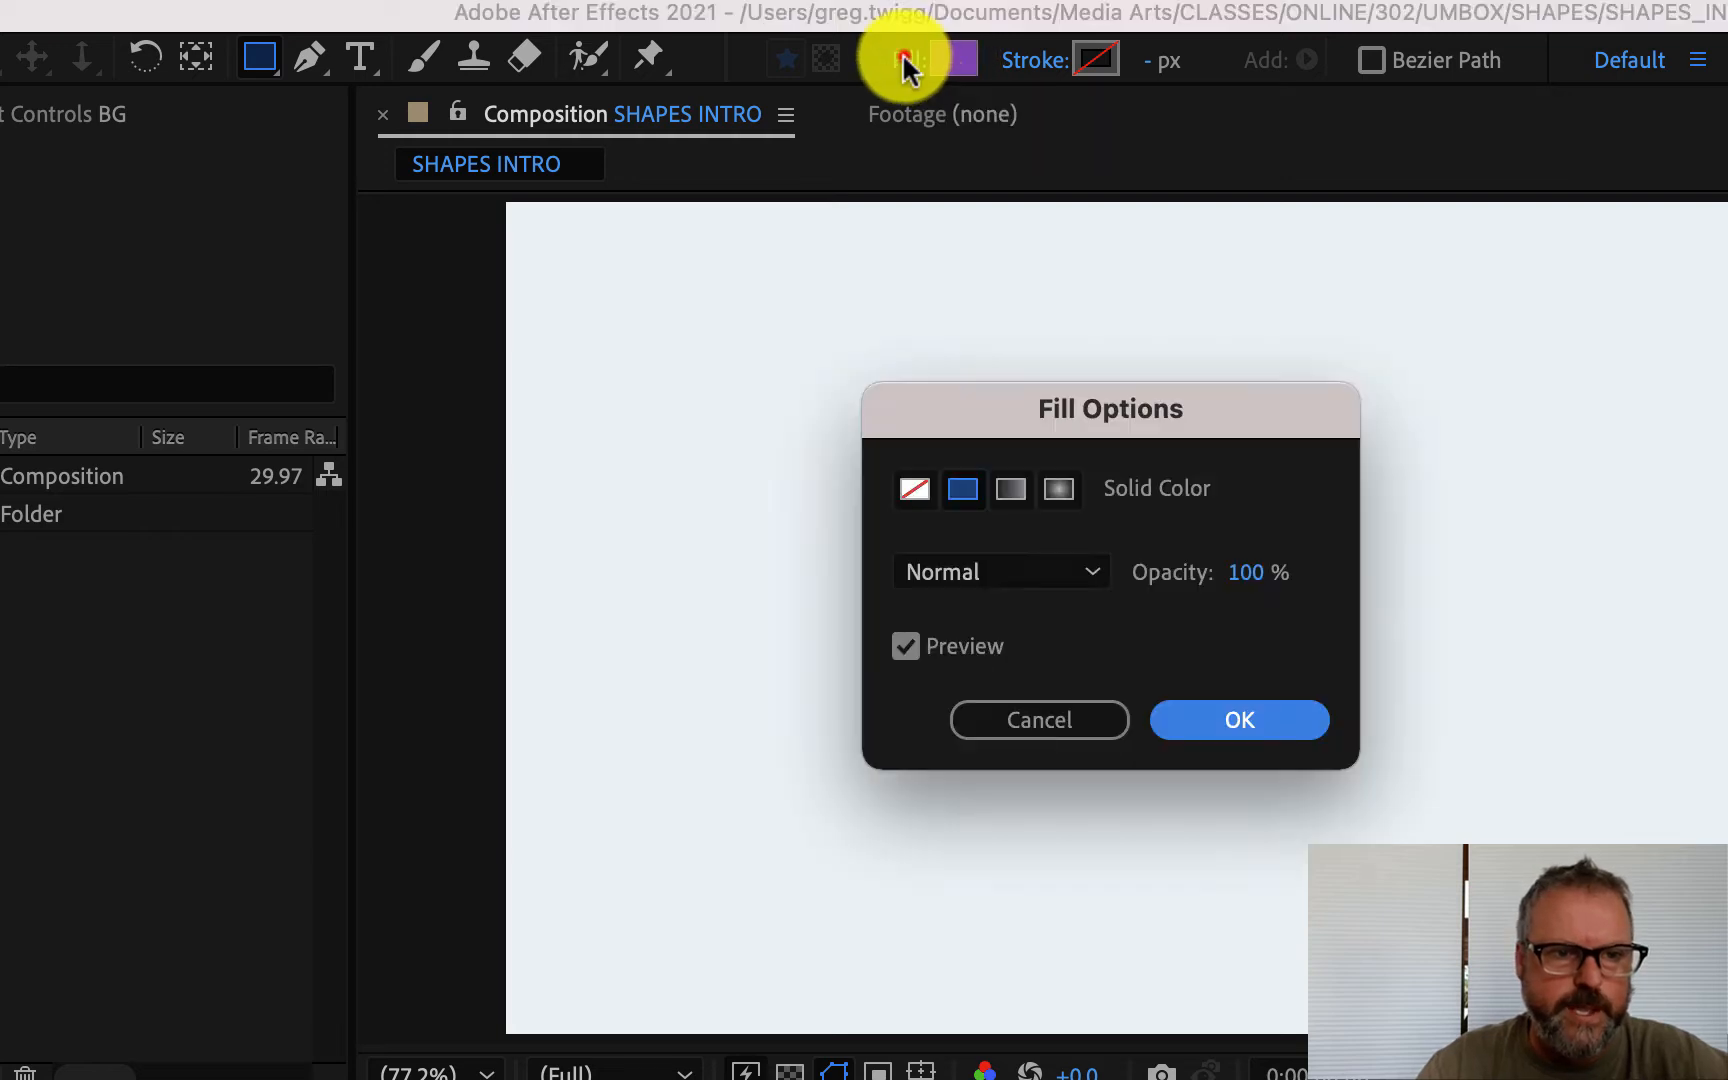
click(1010, 488)
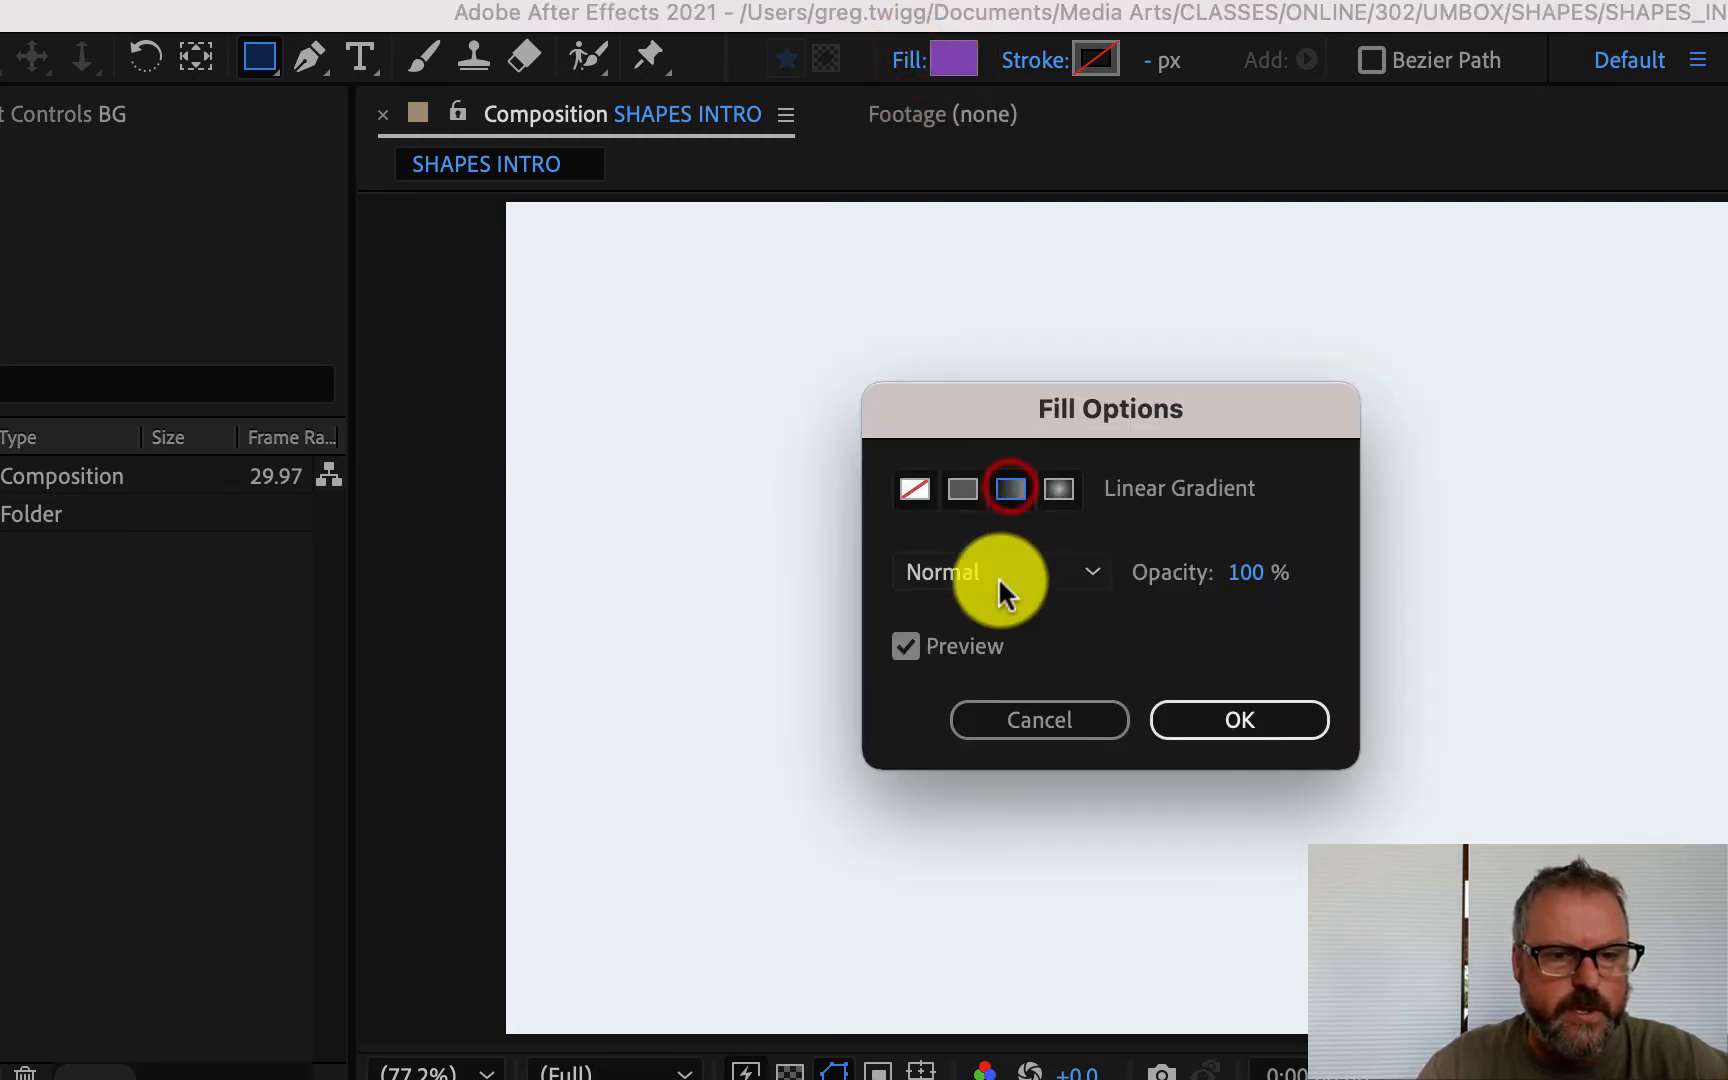
click(1060, 486)
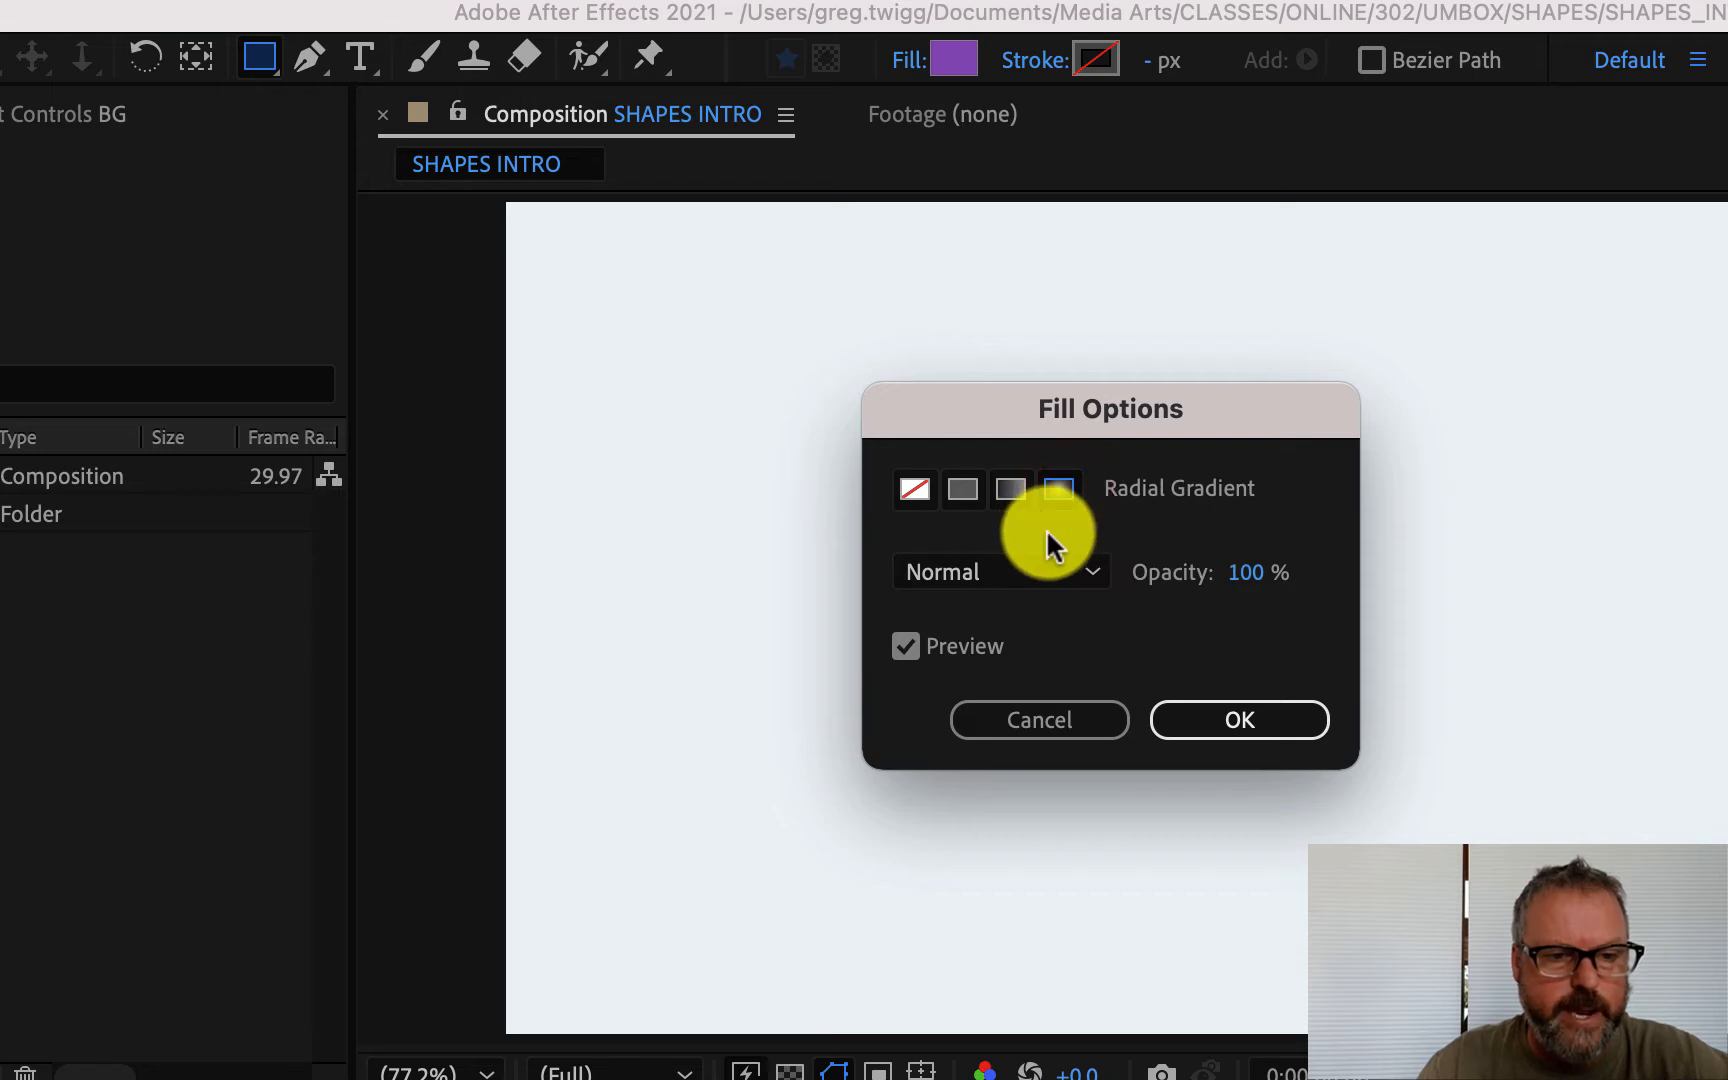
click(1010, 488)
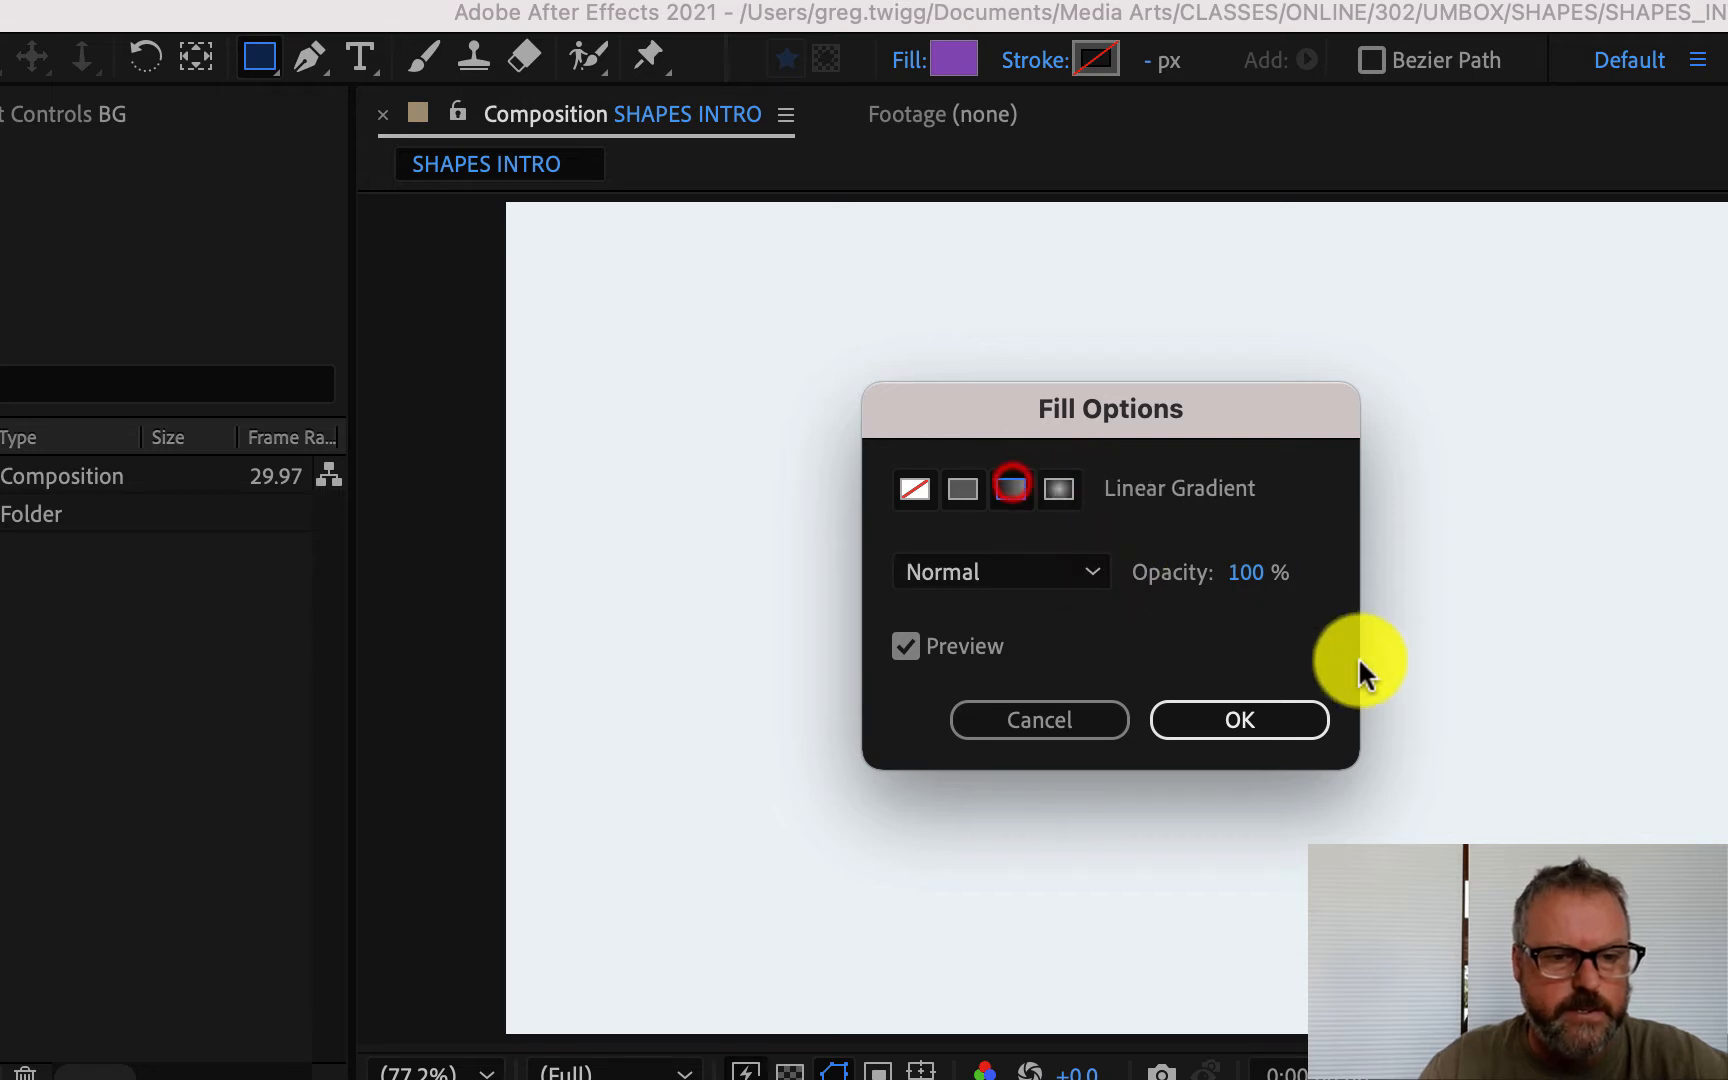
click(1232, 718)
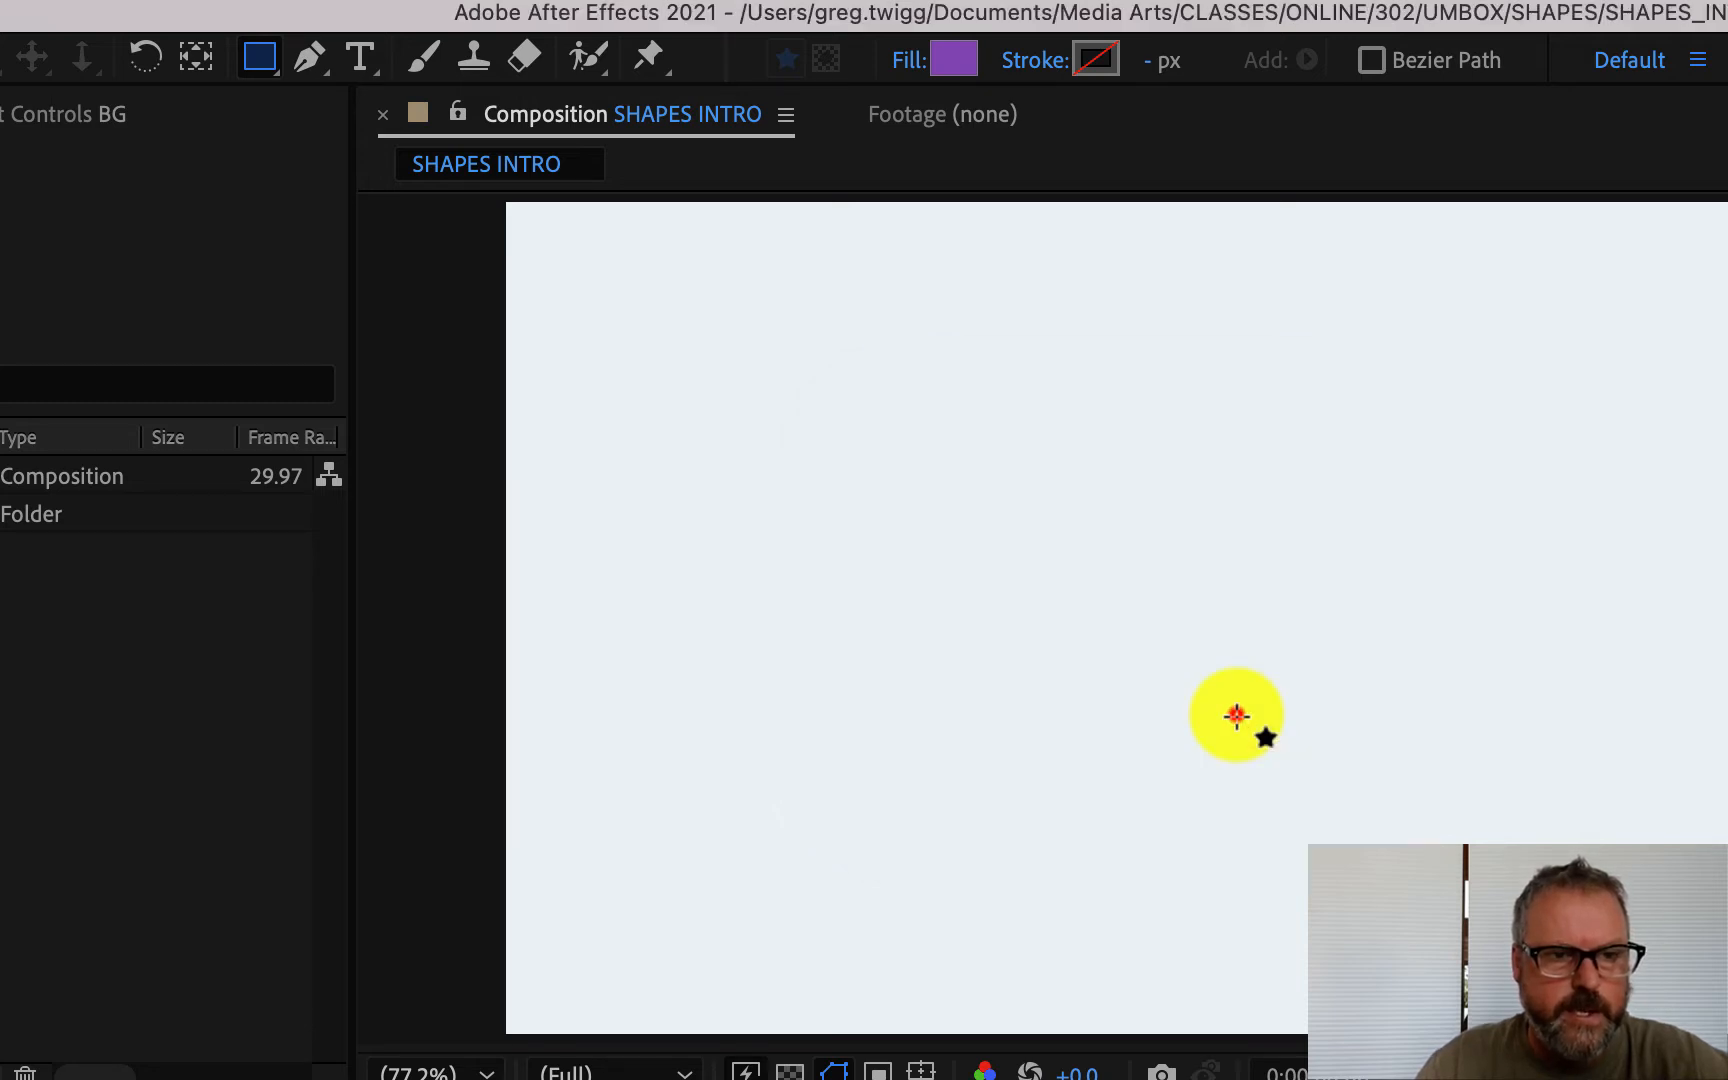
Set the linear gradient's starting color stop to a medium purple with H 277°, S 51 % and B 66 %.
click(950, 62)
drag(905, 378, 964, 220)
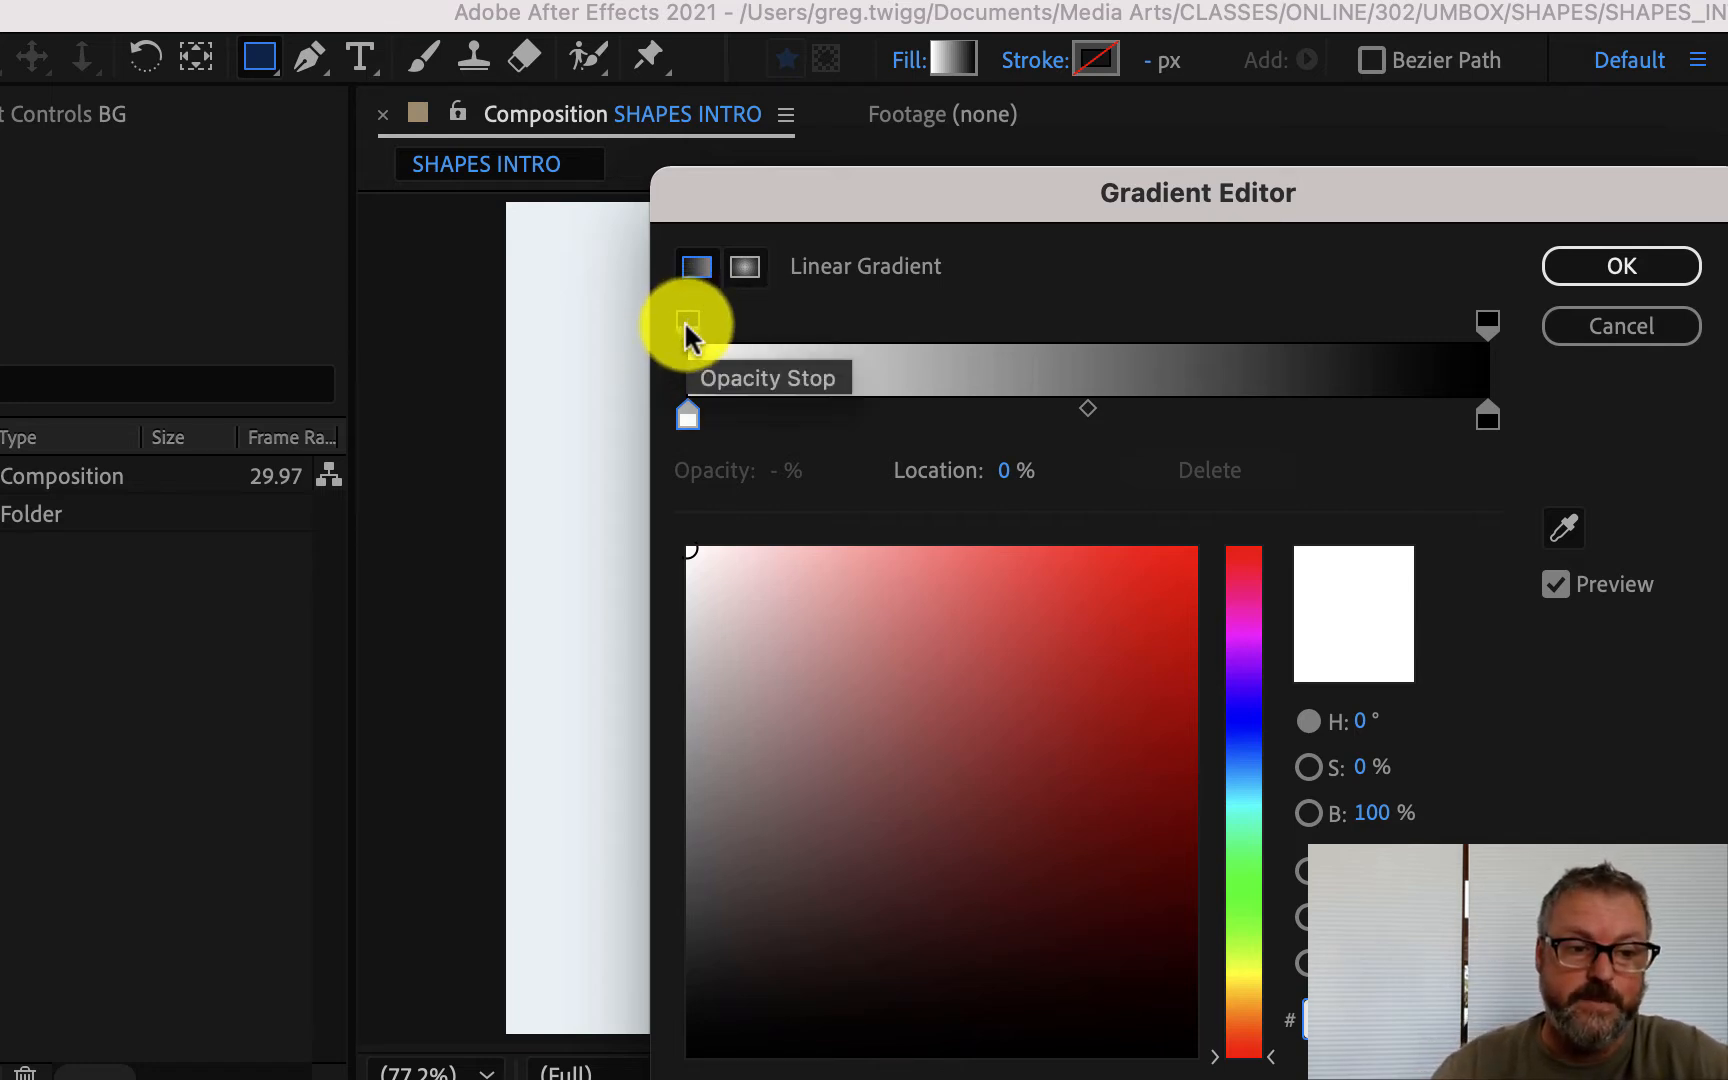
click(687, 420)
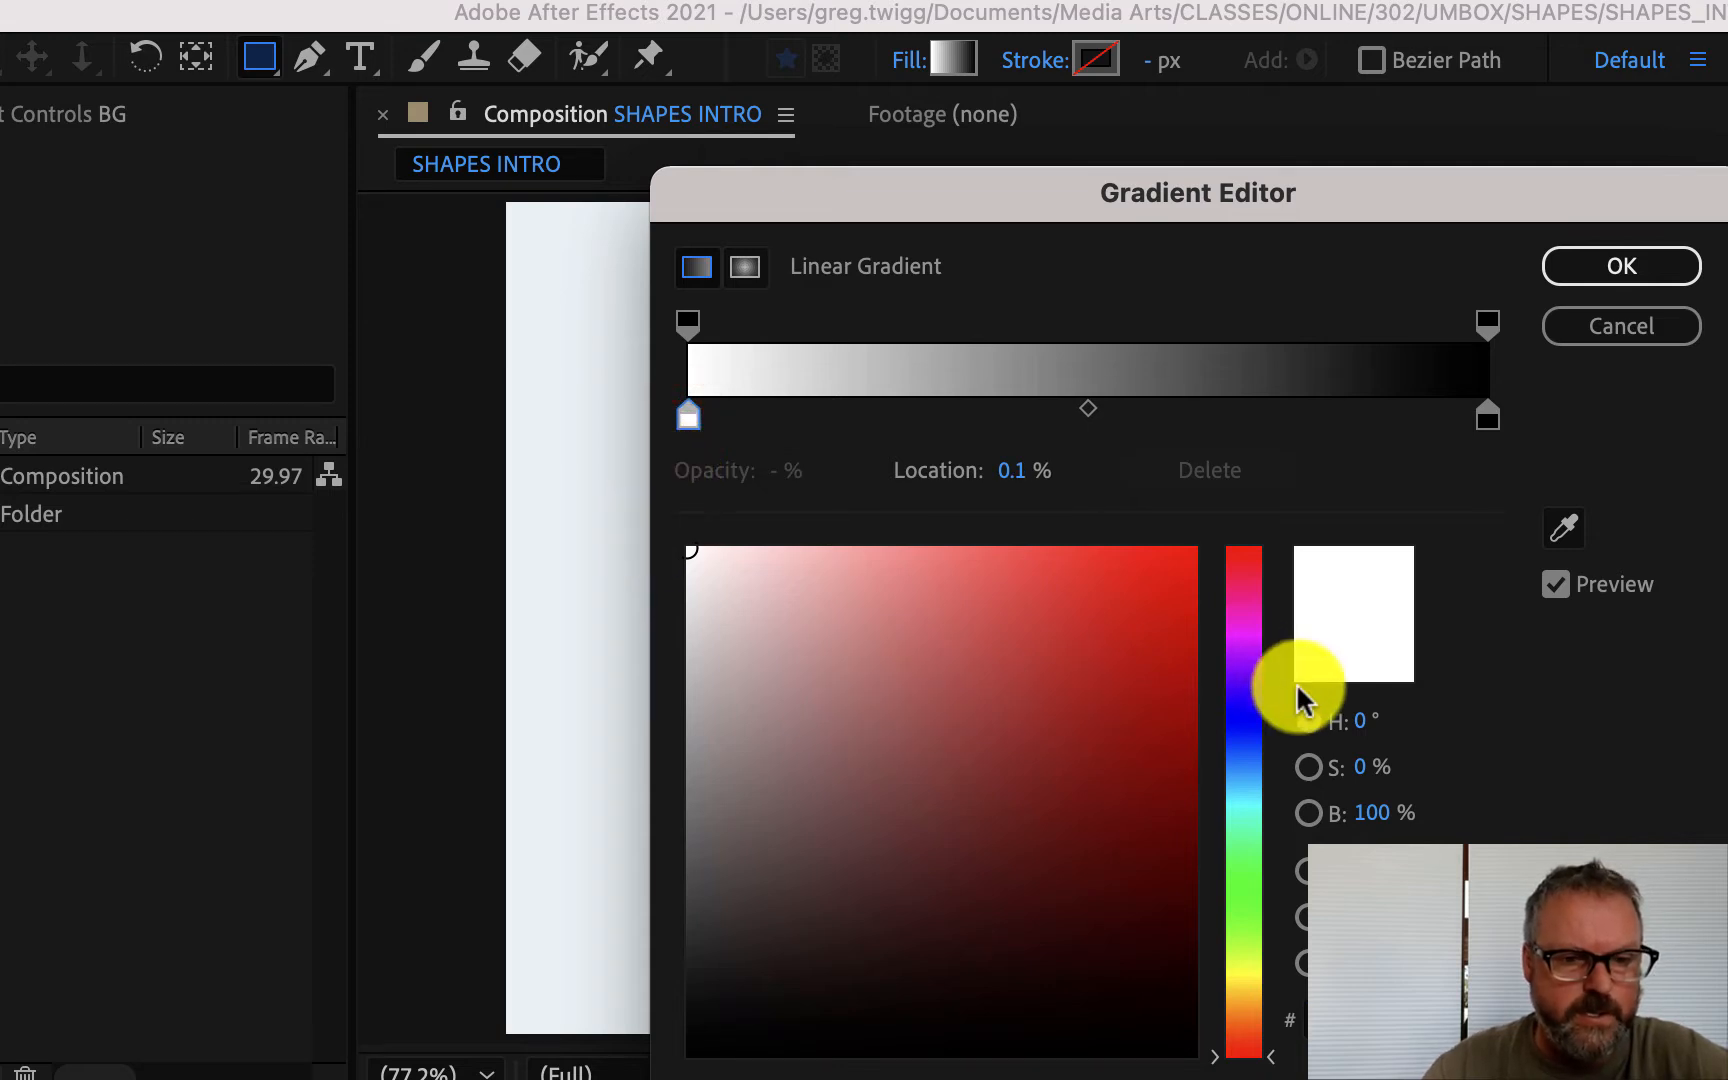
click(1243, 664)
drag(1028, 675, 948, 722)
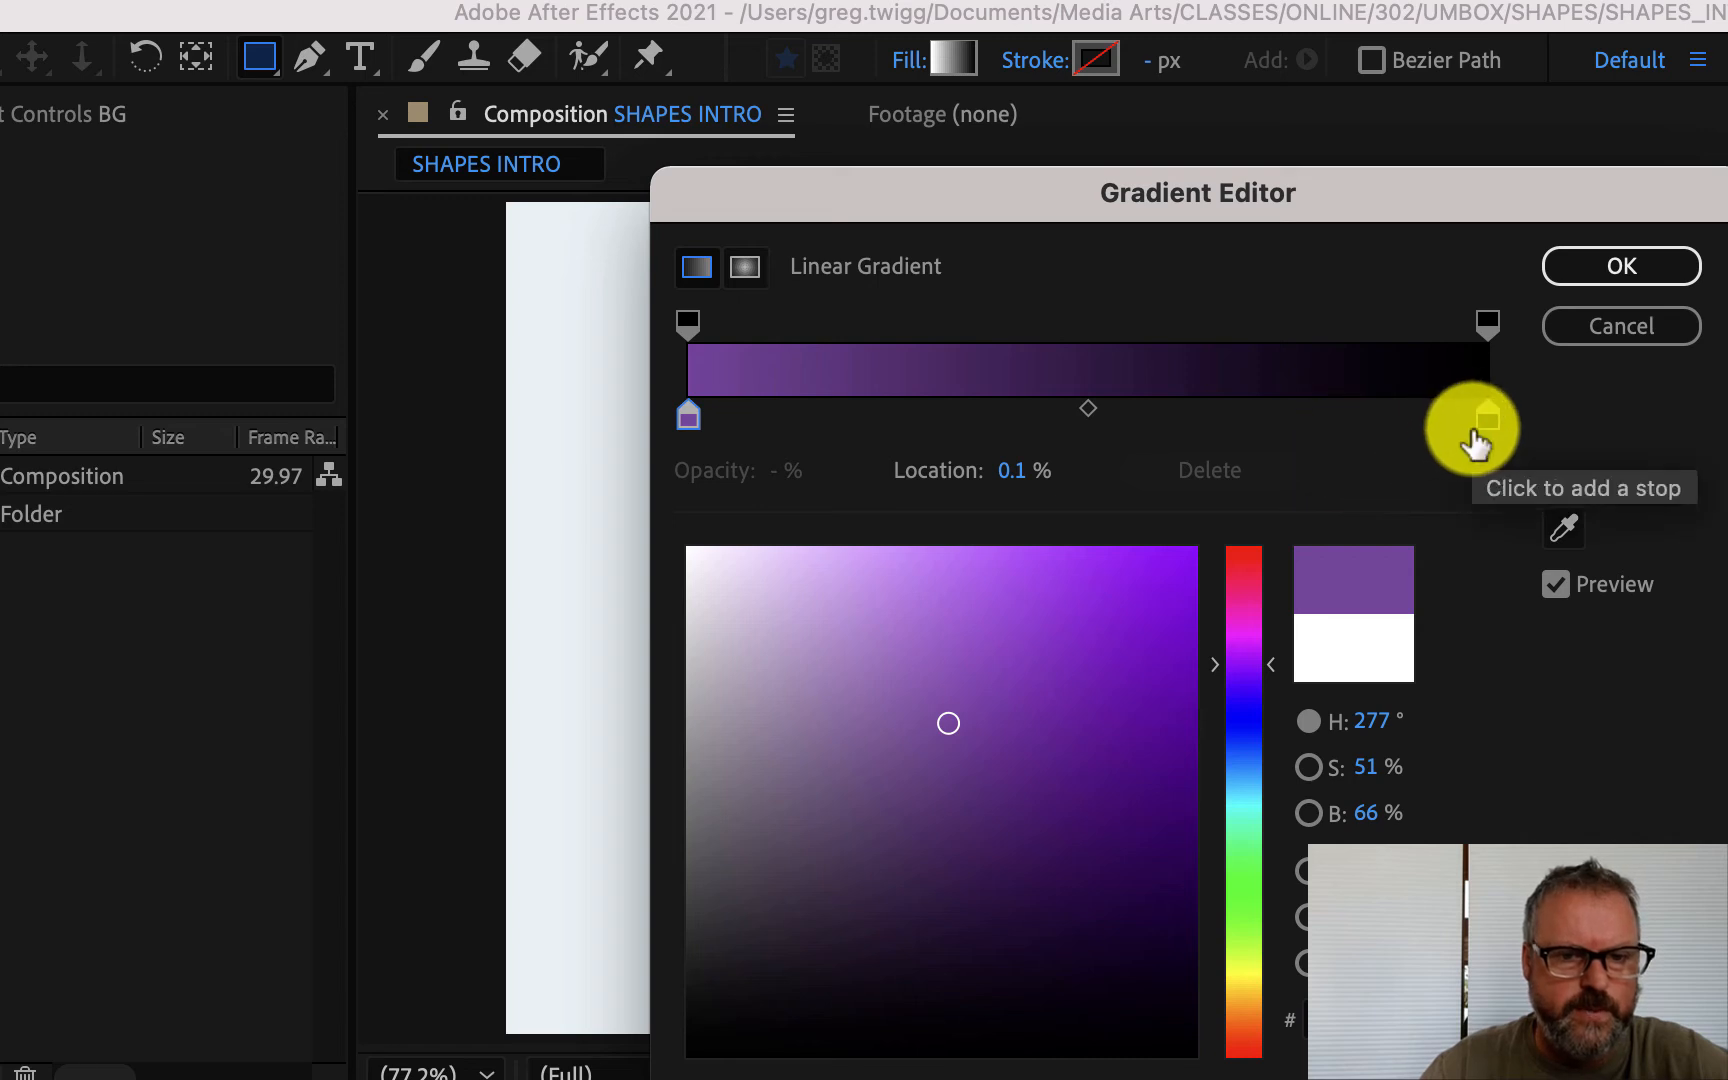
Set the gradient's ending color stop to an orange with H 15°, S 86 % and B 90 %.
click(1484, 420)
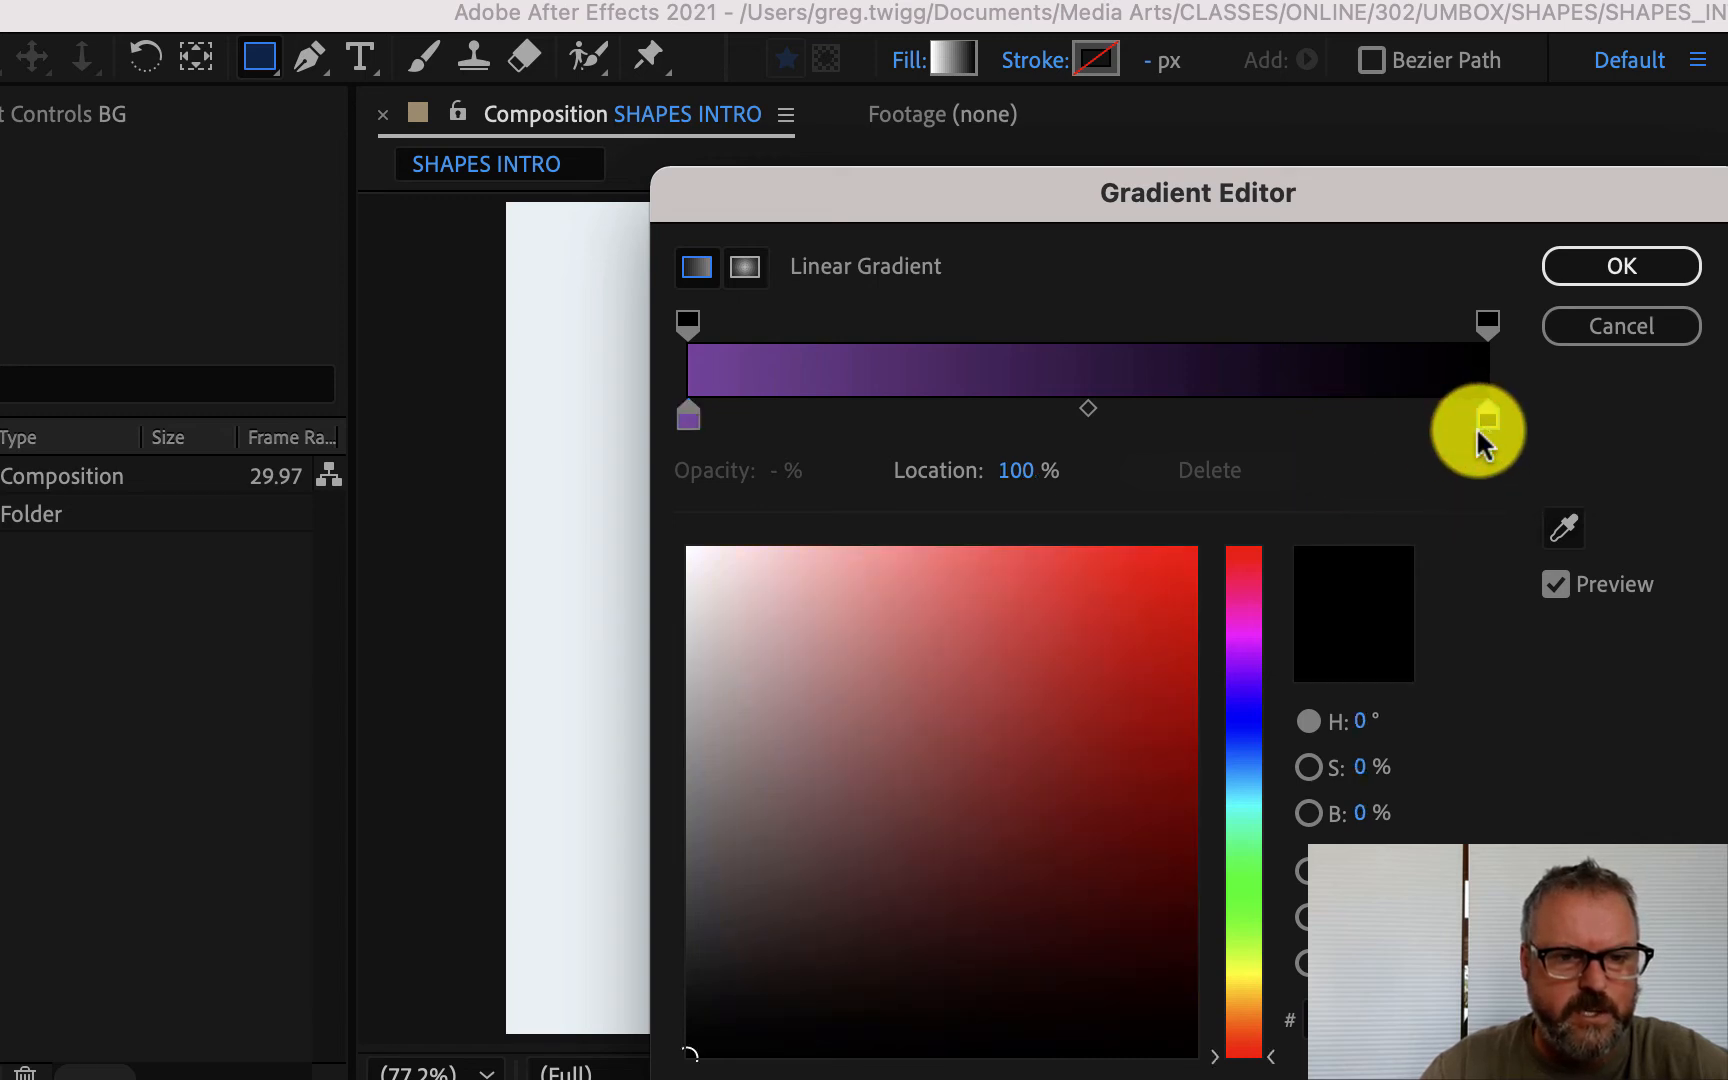
click(1487, 418)
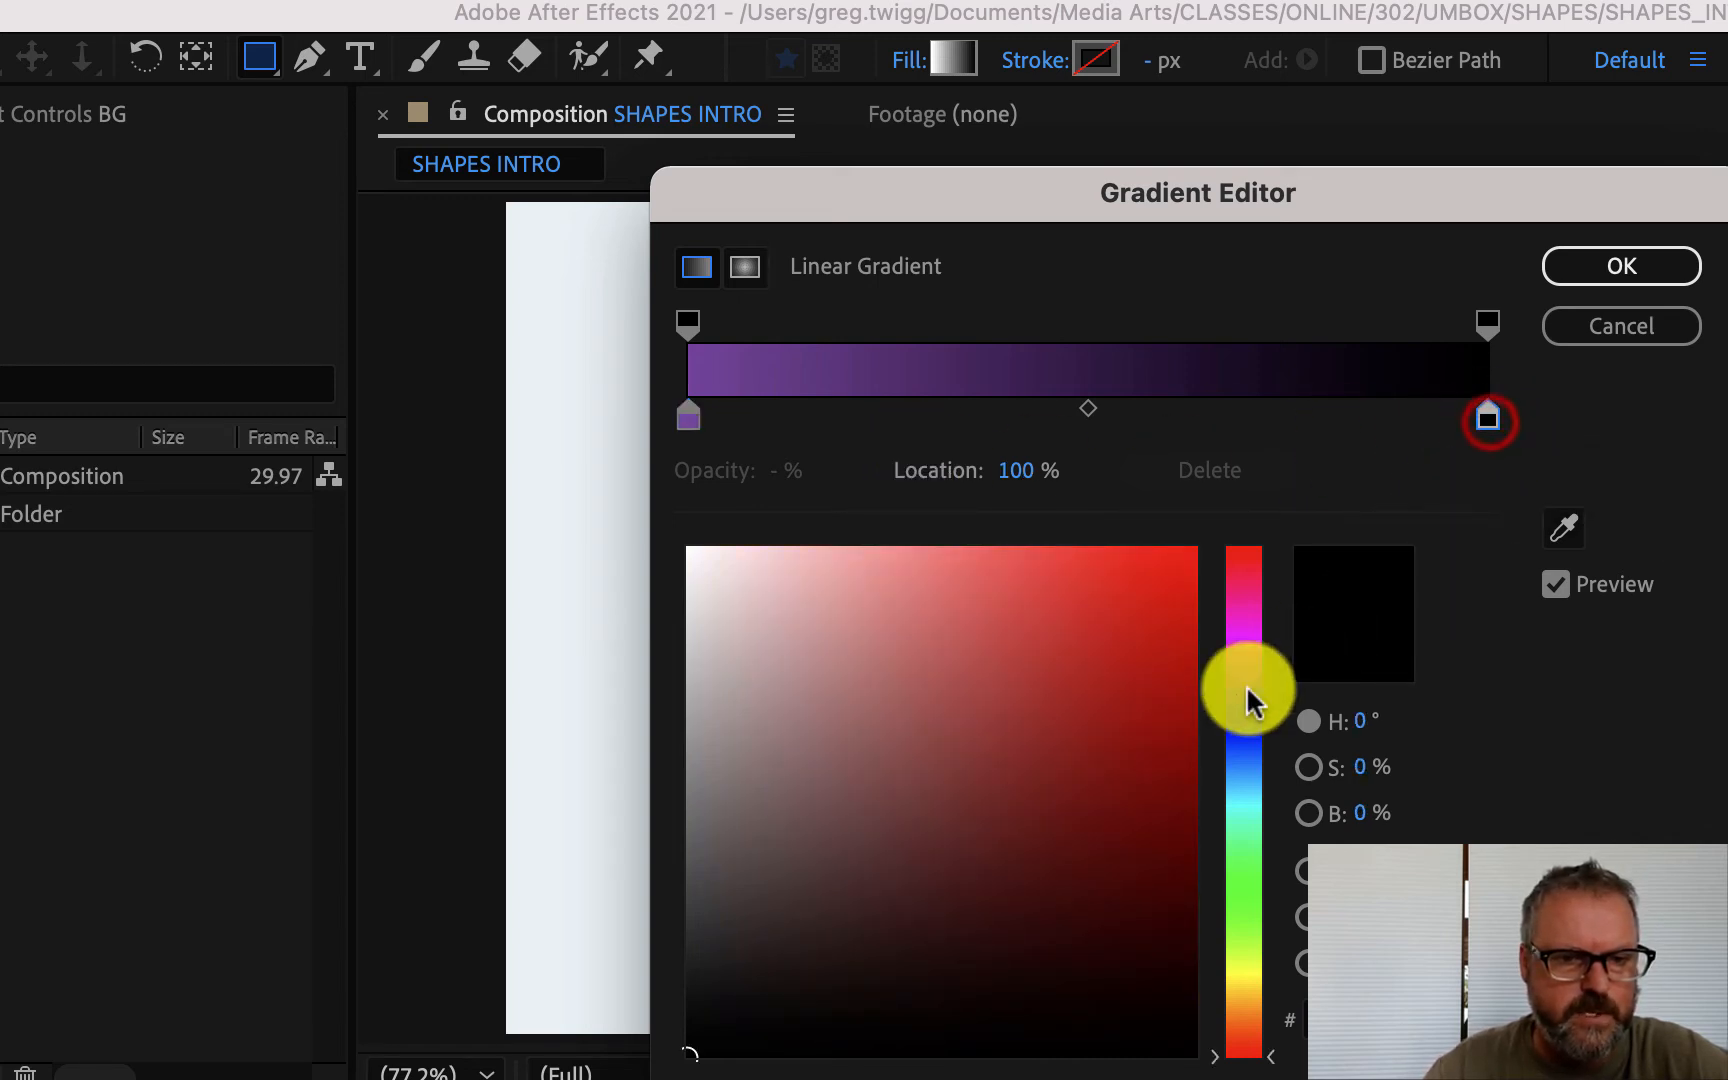
click(1098, 620)
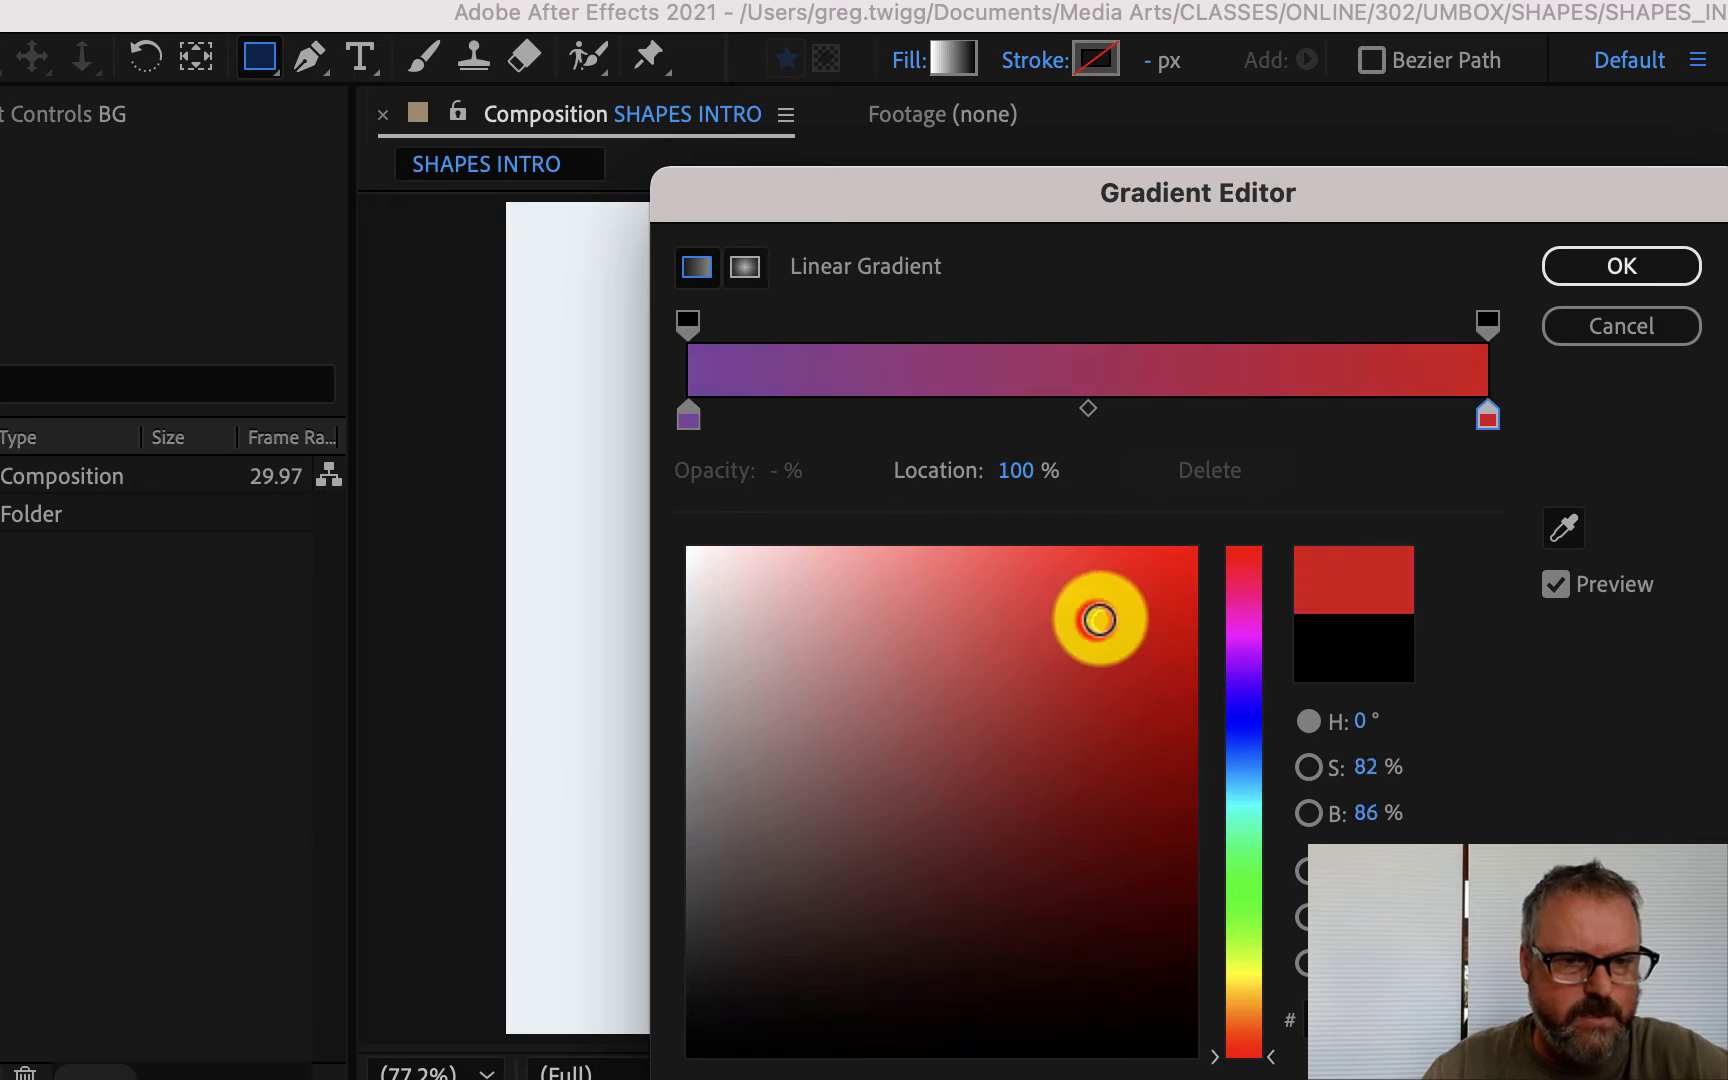
drag(1098, 620, 1126, 601)
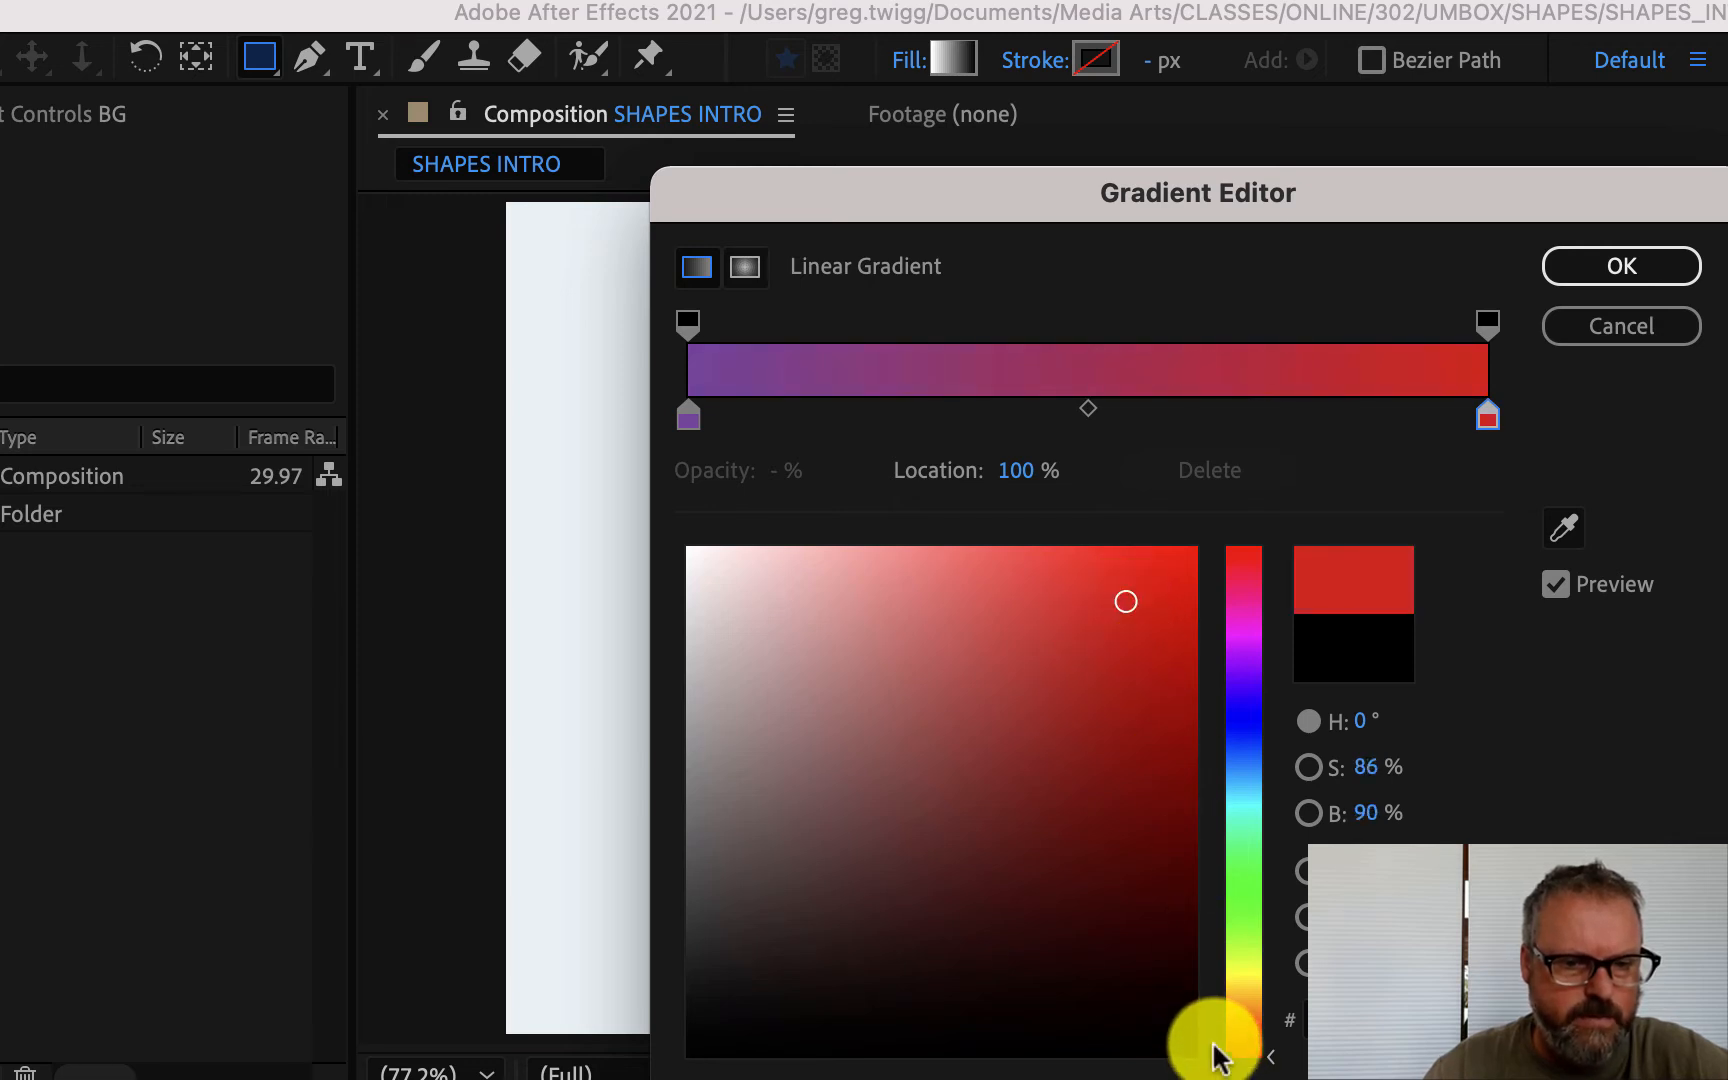
drag(1215, 1055, 1218, 1033)
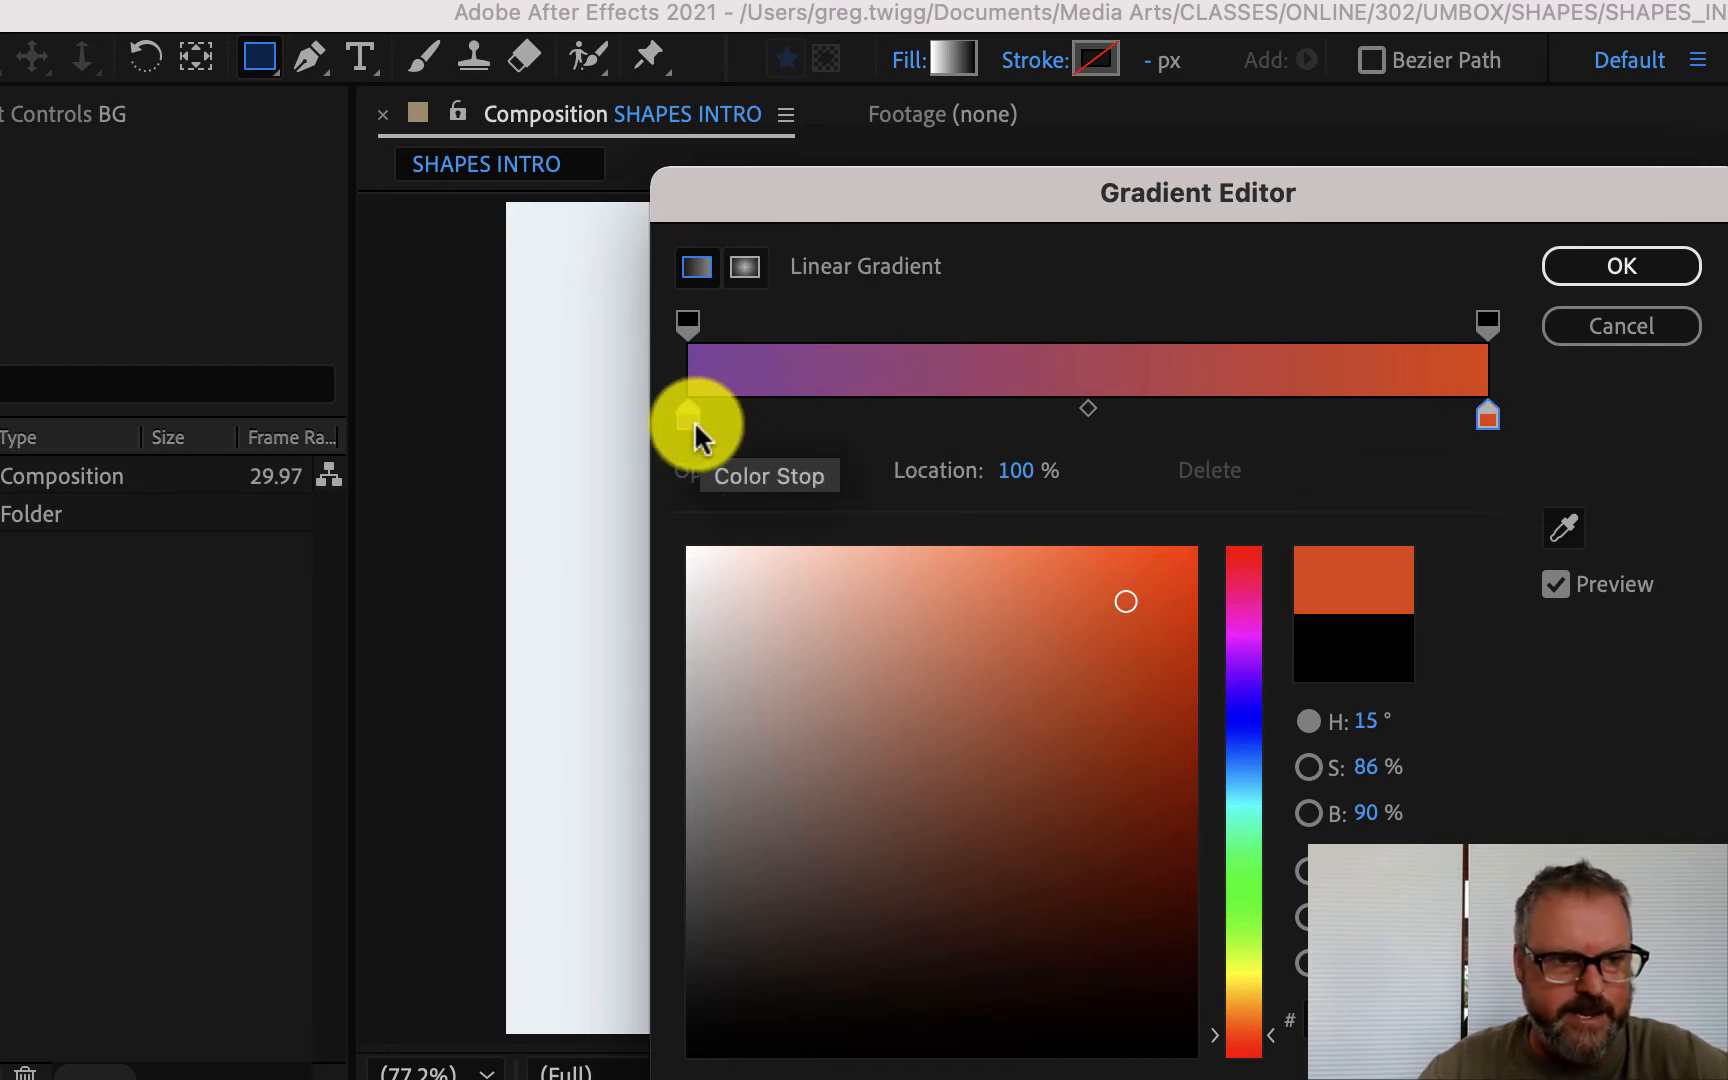
Try narrowing the color blend with the orange stop at 67.6 %, and return both color stops to the gradient's ends.
drag(694, 420, 990, 427)
drag(1486, 420, 1222, 440)
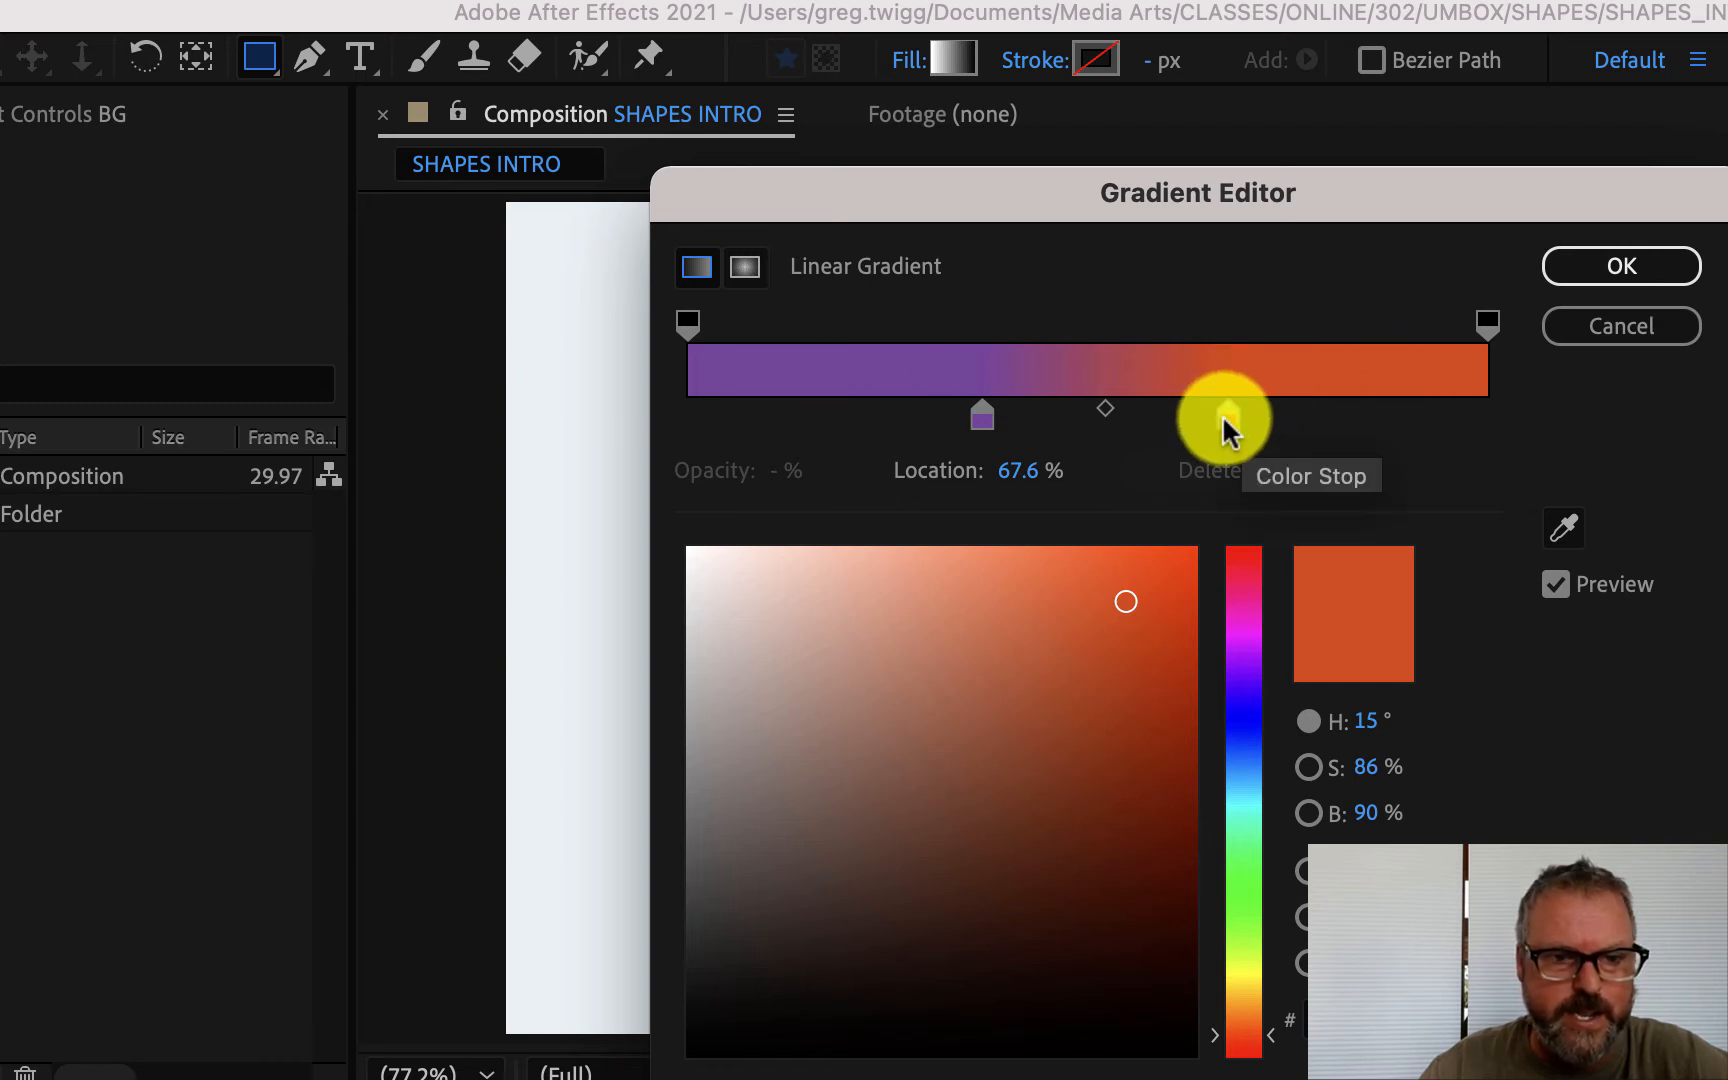
drag(1226, 417, 1532, 425)
drag(982, 417, 695, 430)
mouse_move(1085, 402)
mouse_down()
mouse_move(788, 418)
mouse_move(1129, 423)
mouse_move(1084, 408)
mouse_up()
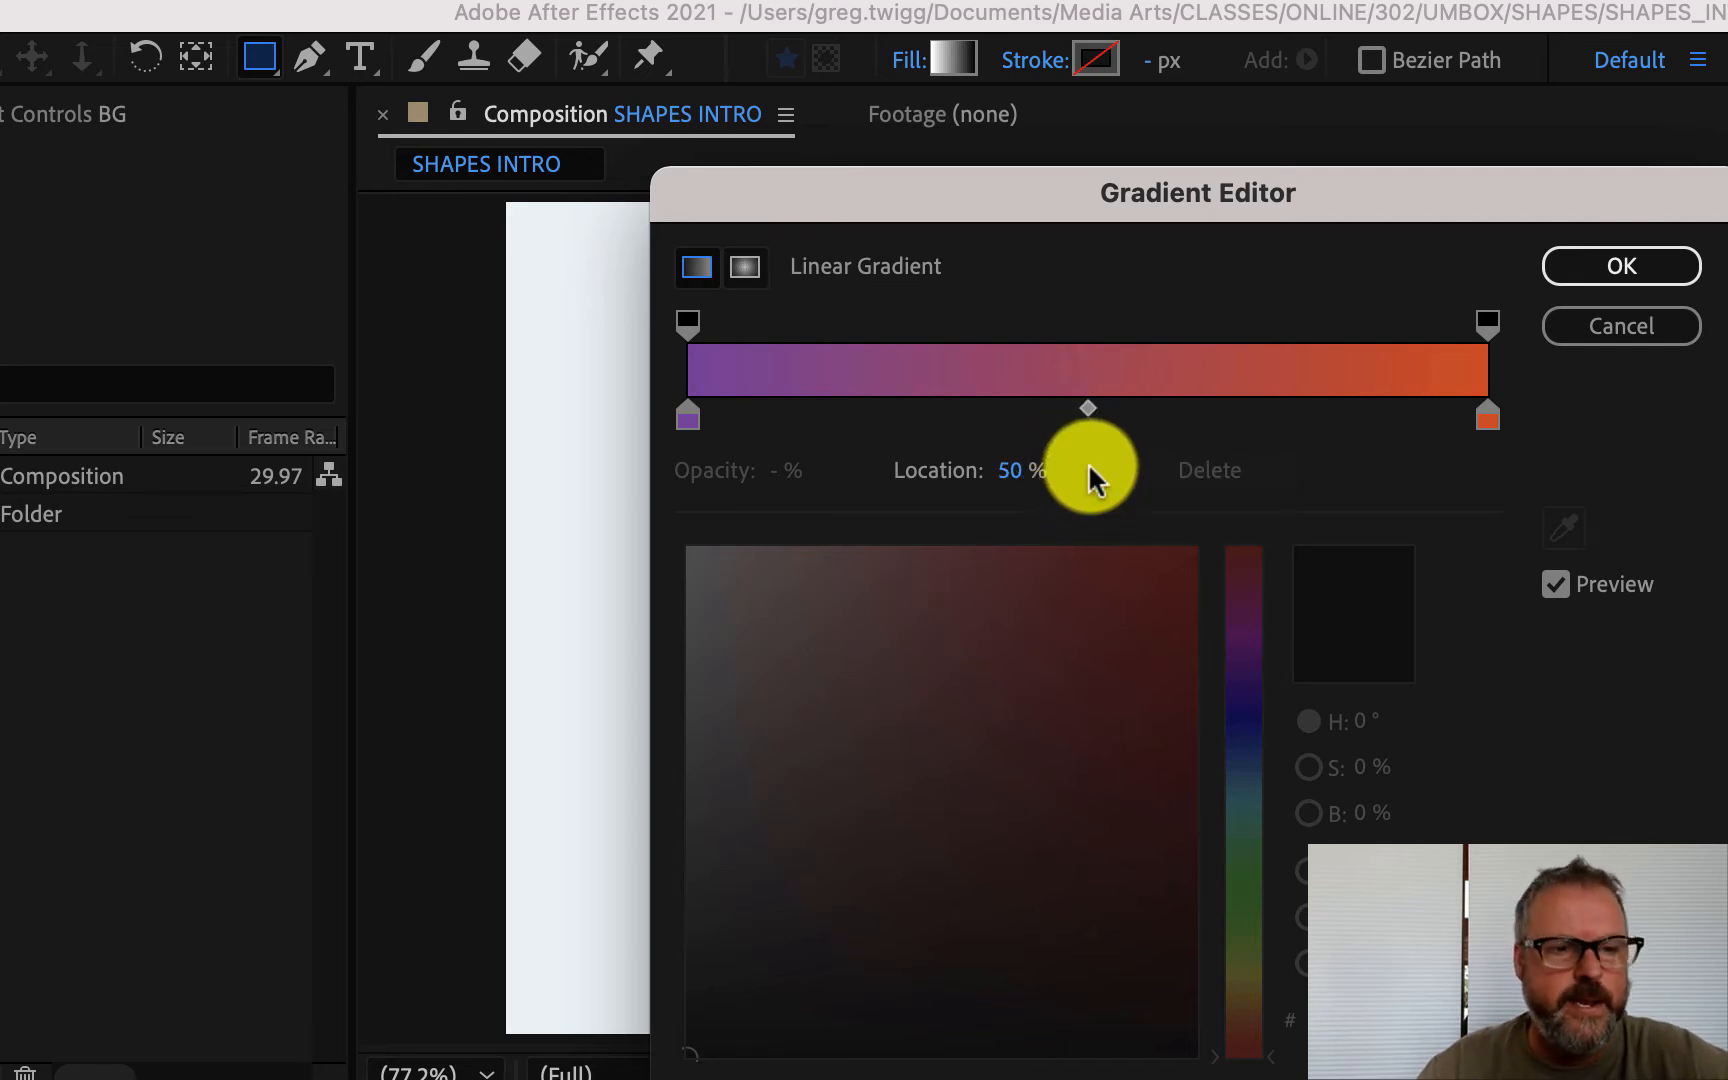
Try adjusting the opacity of the gradient's starting stop, settle on 100 %, and accept the gradient.
click(684, 319)
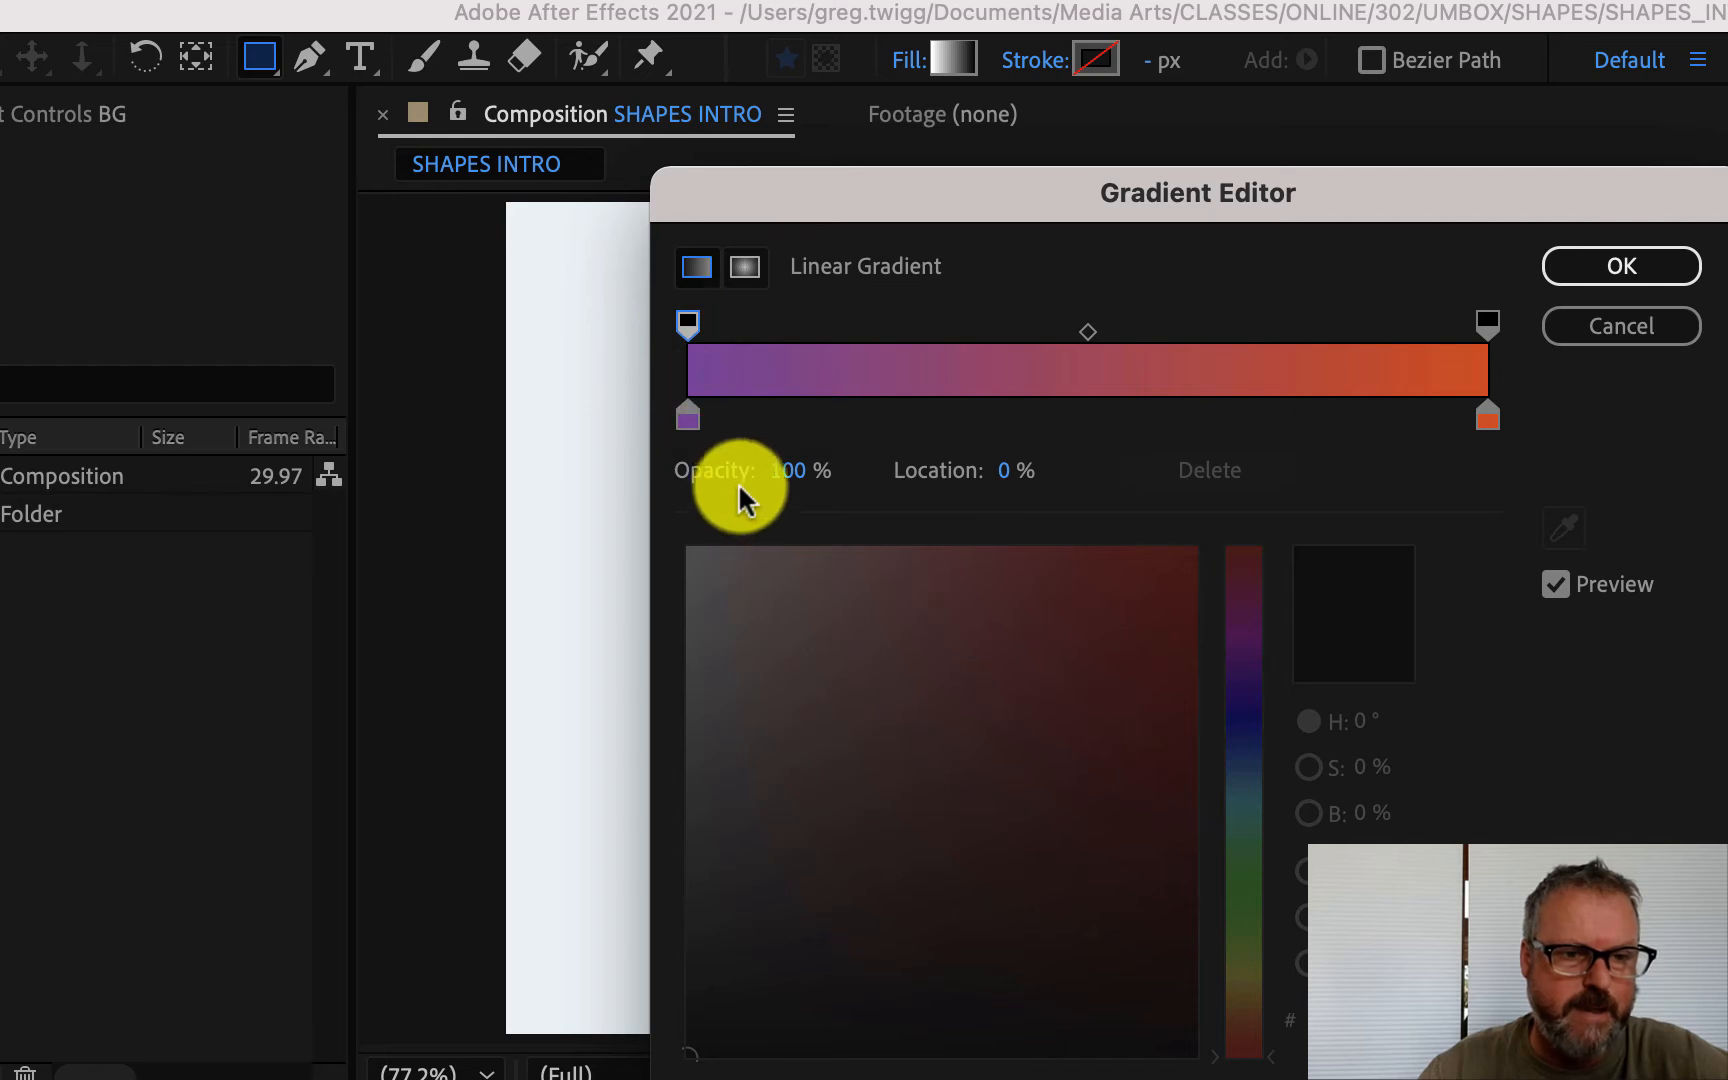
drag(794, 471, 740, 430)
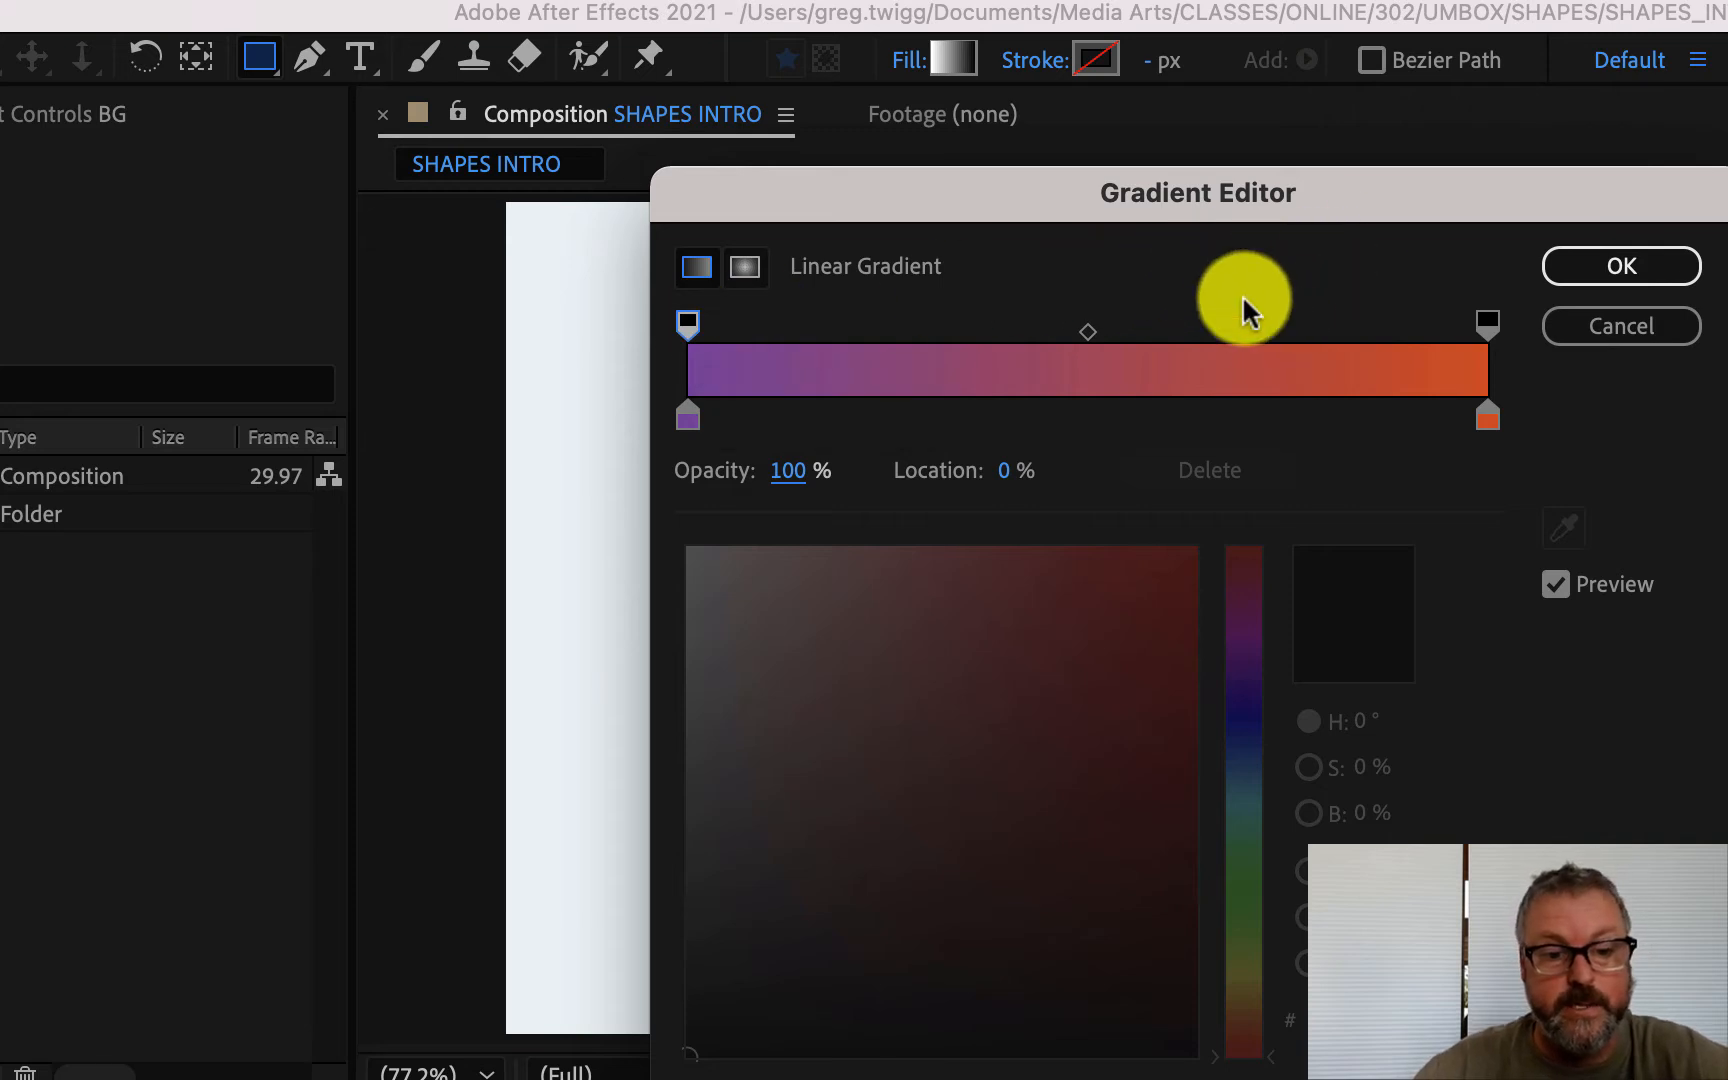
click(1582, 266)
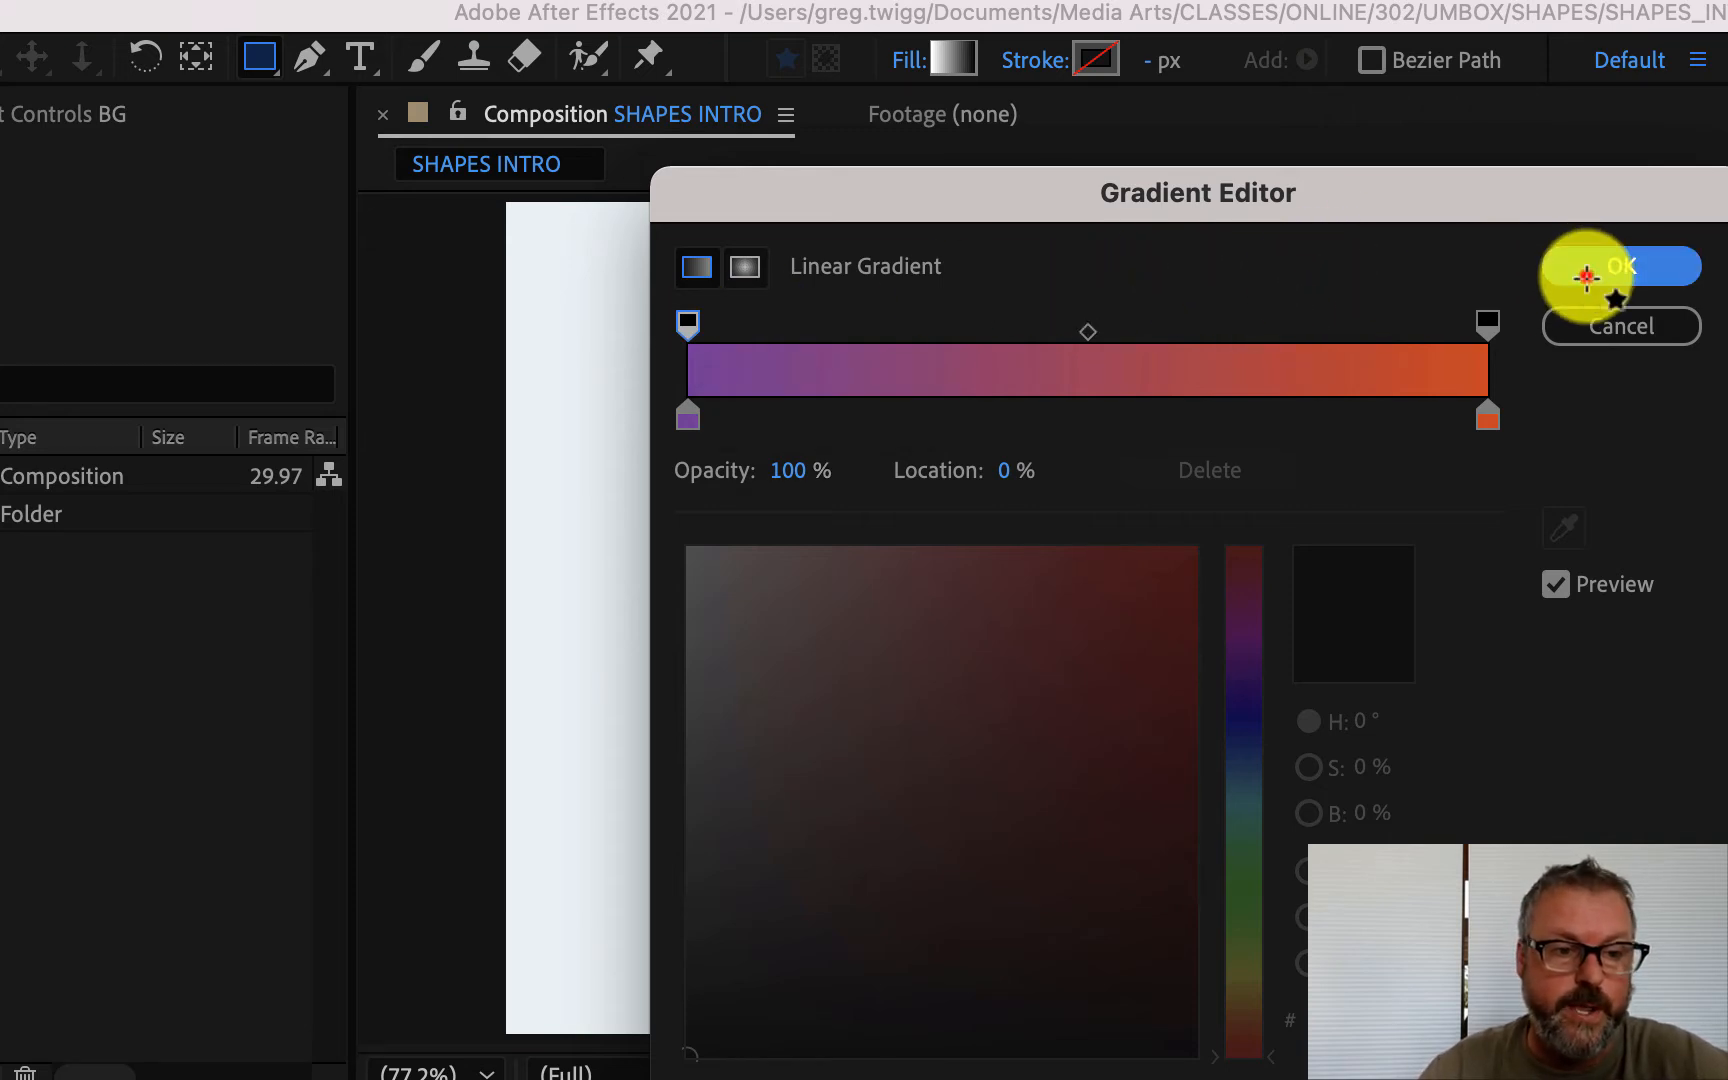
click(954, 60)
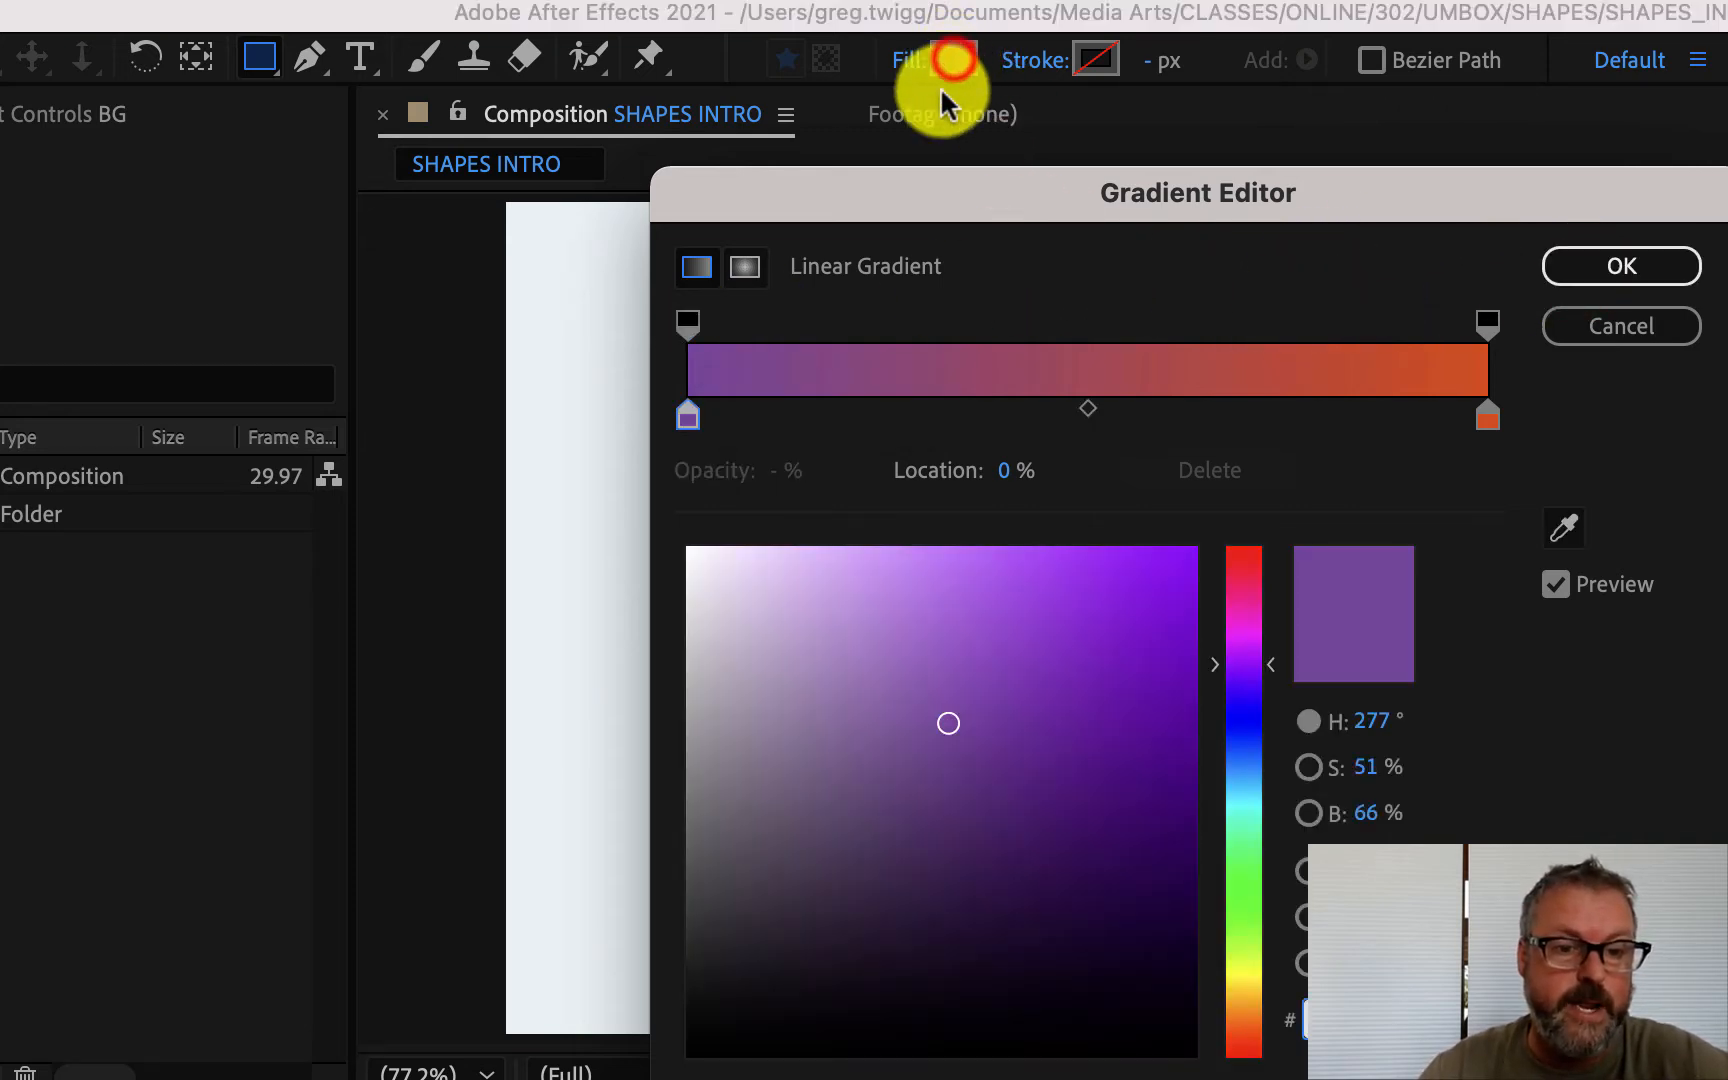
click(1590, 326)
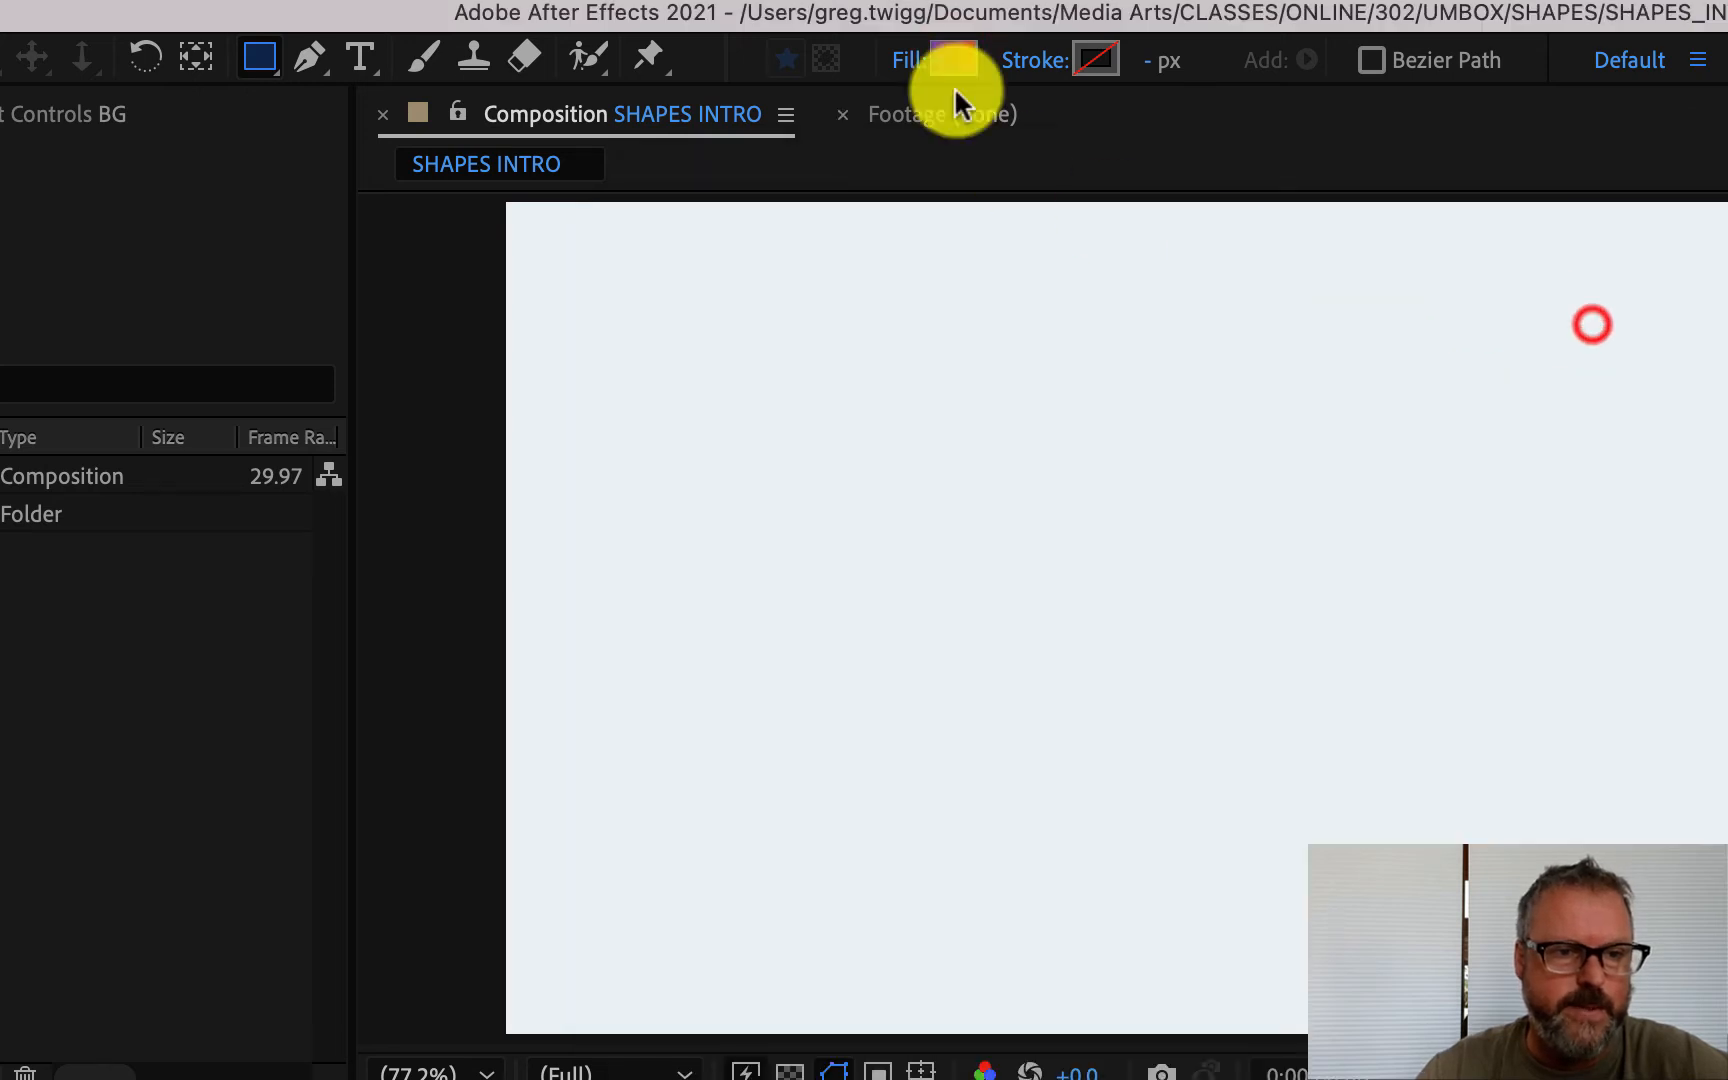
Set the fill type for new shapes to Radial Gradient and review its color stops without changing them.
click(908, 60)
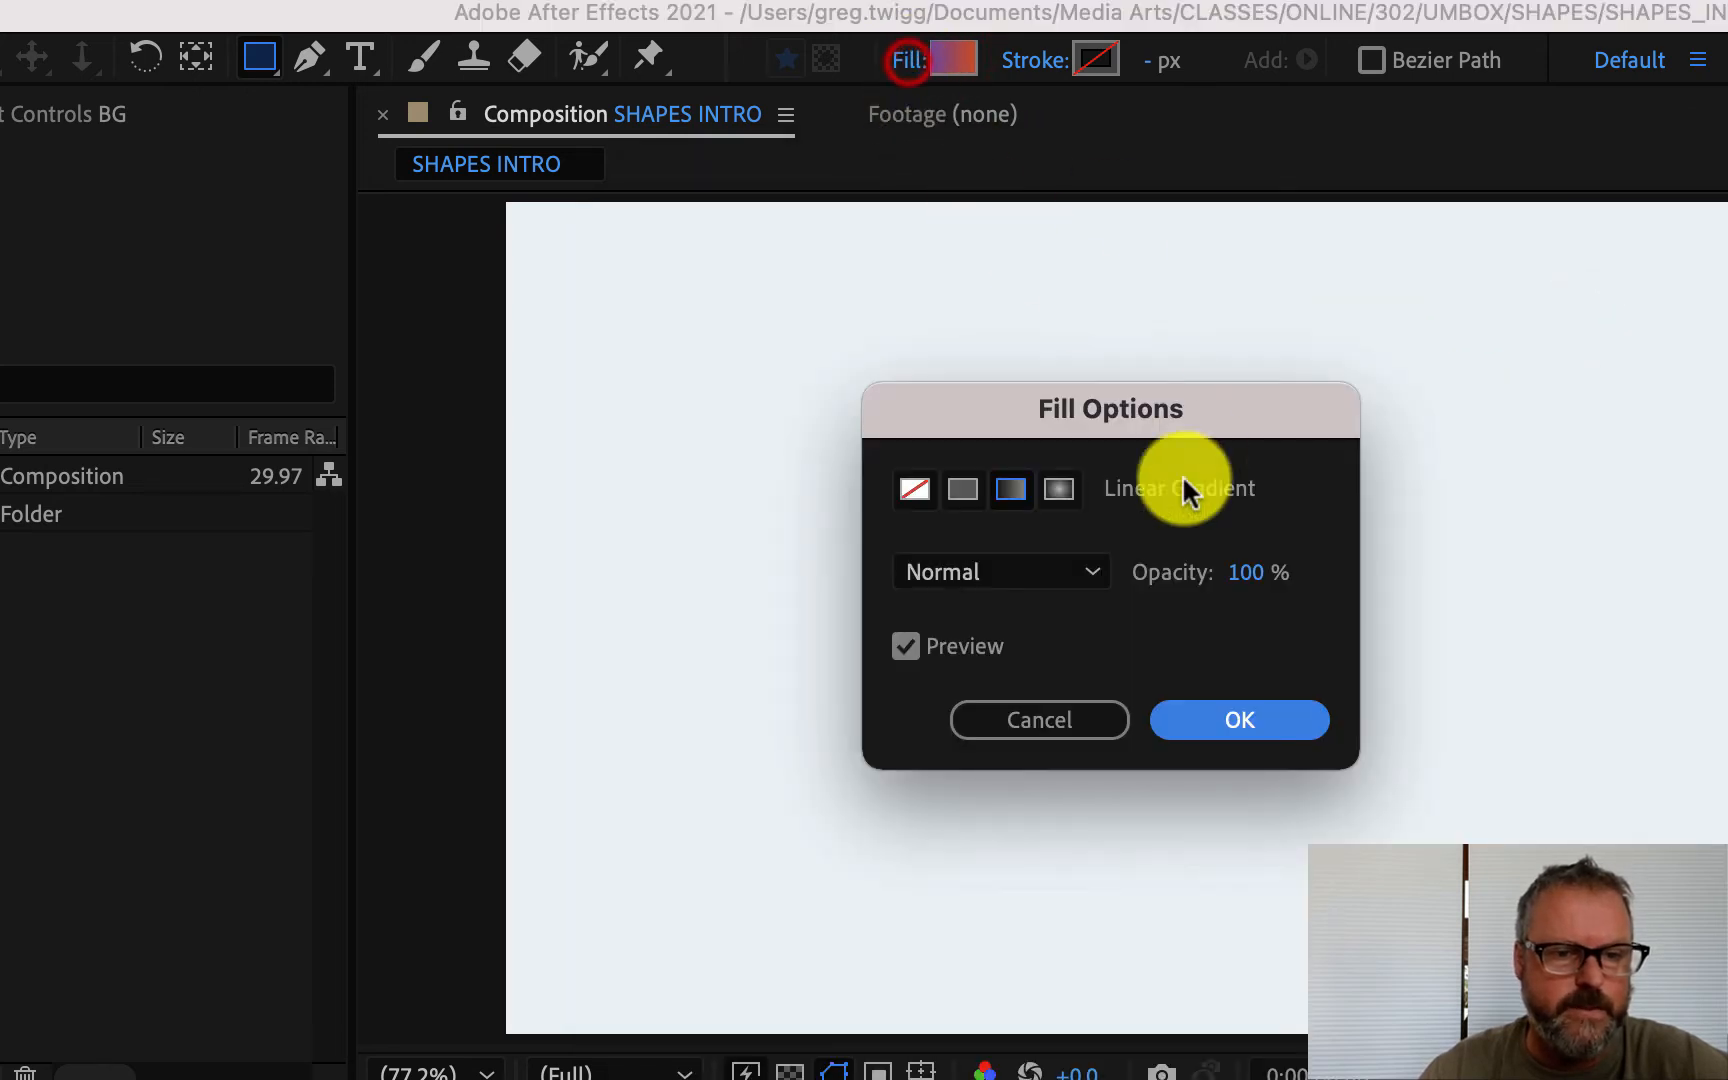
click(1055, 490)
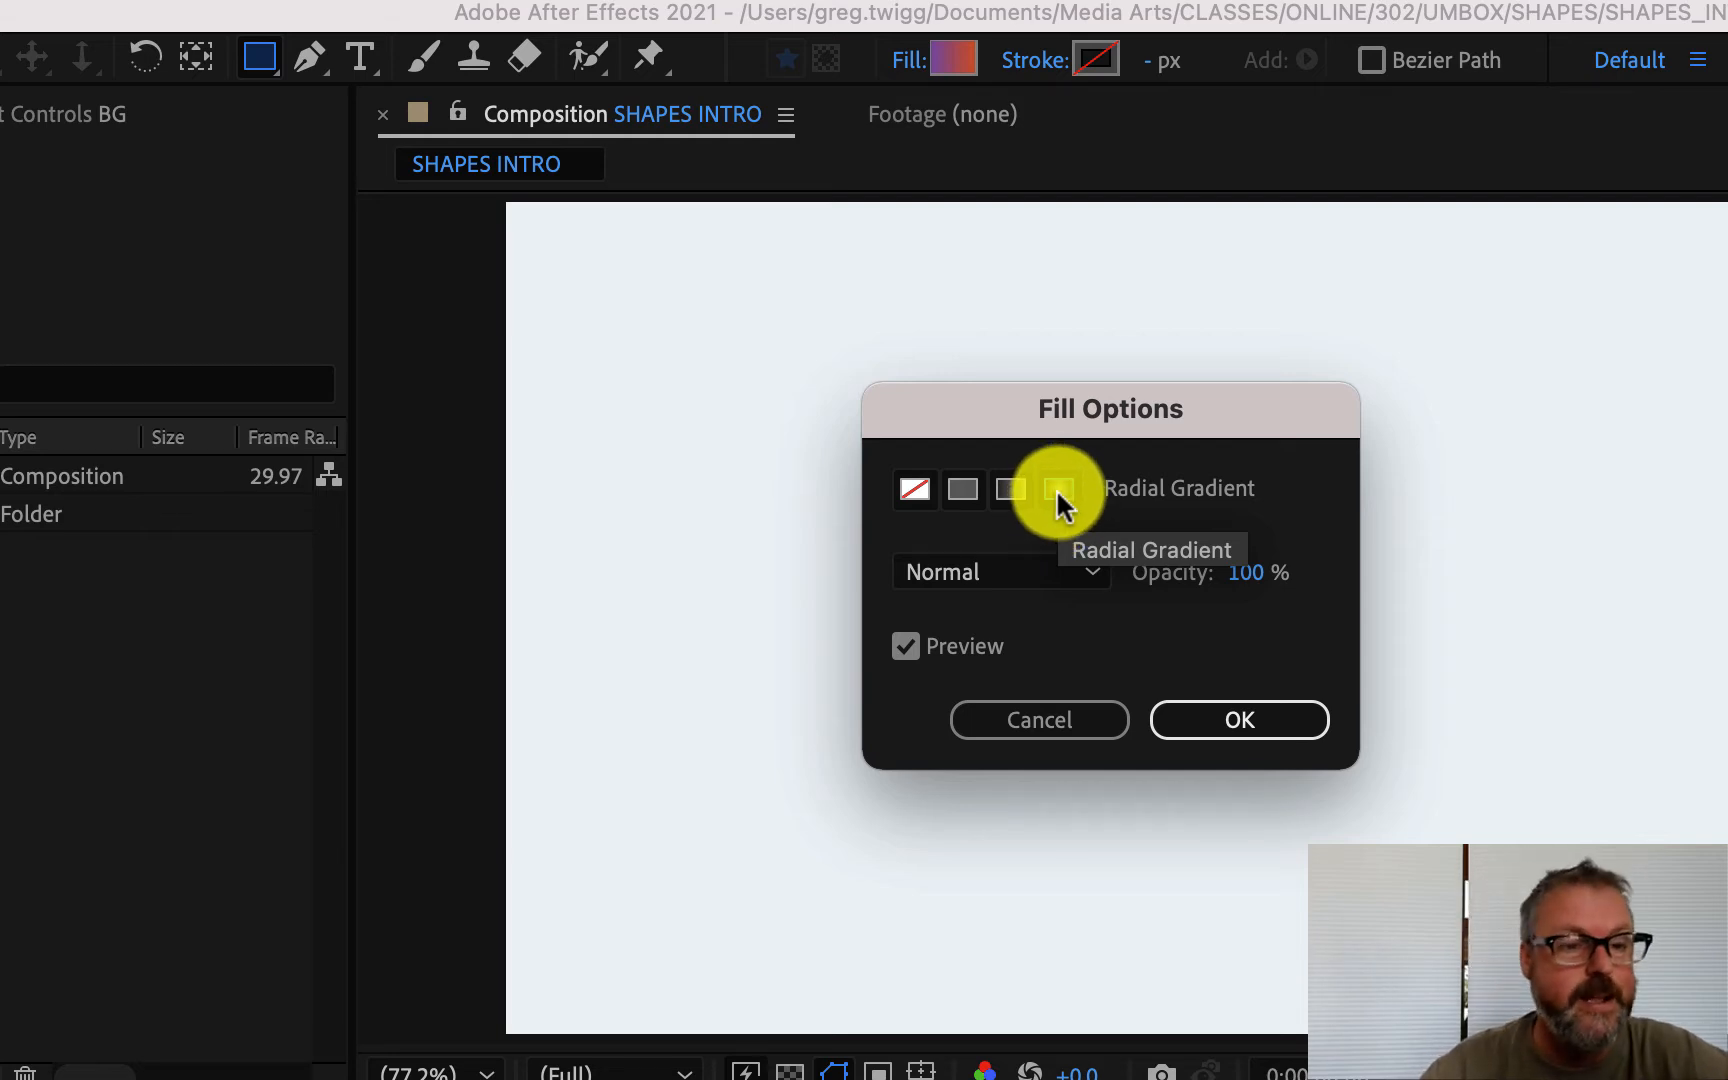
click(1272, 718)
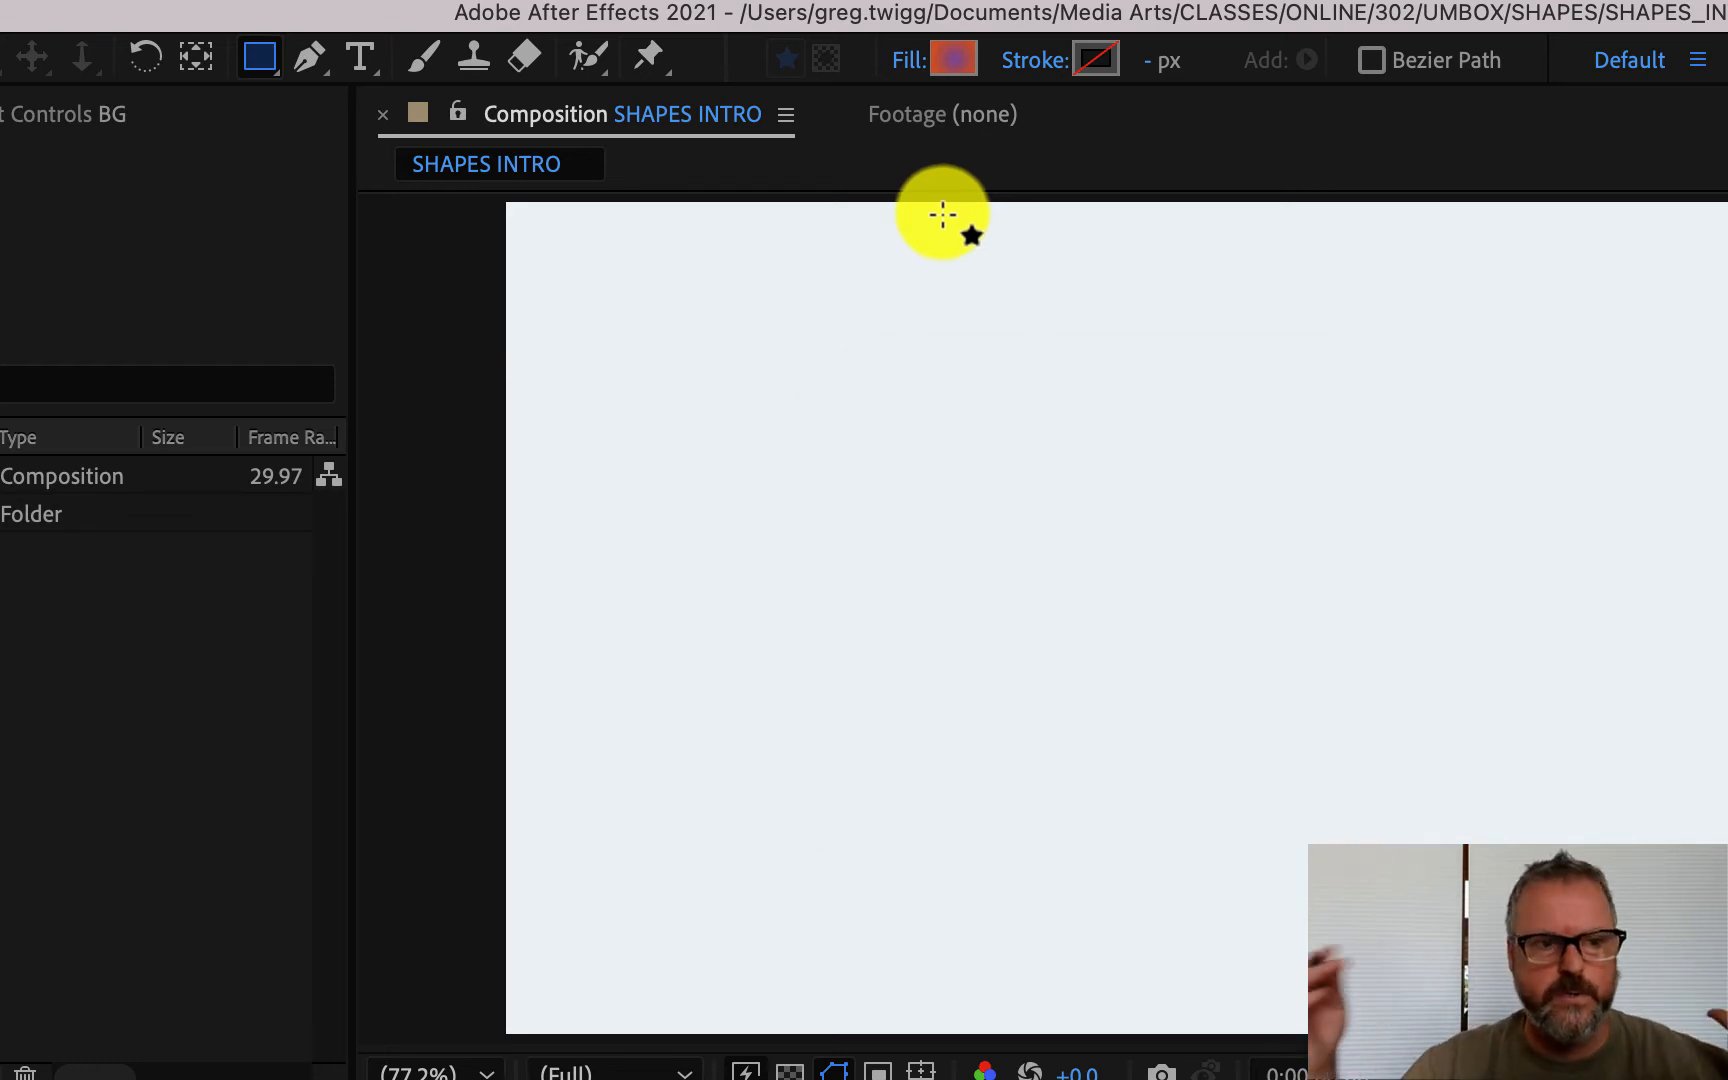
click(953, 60)
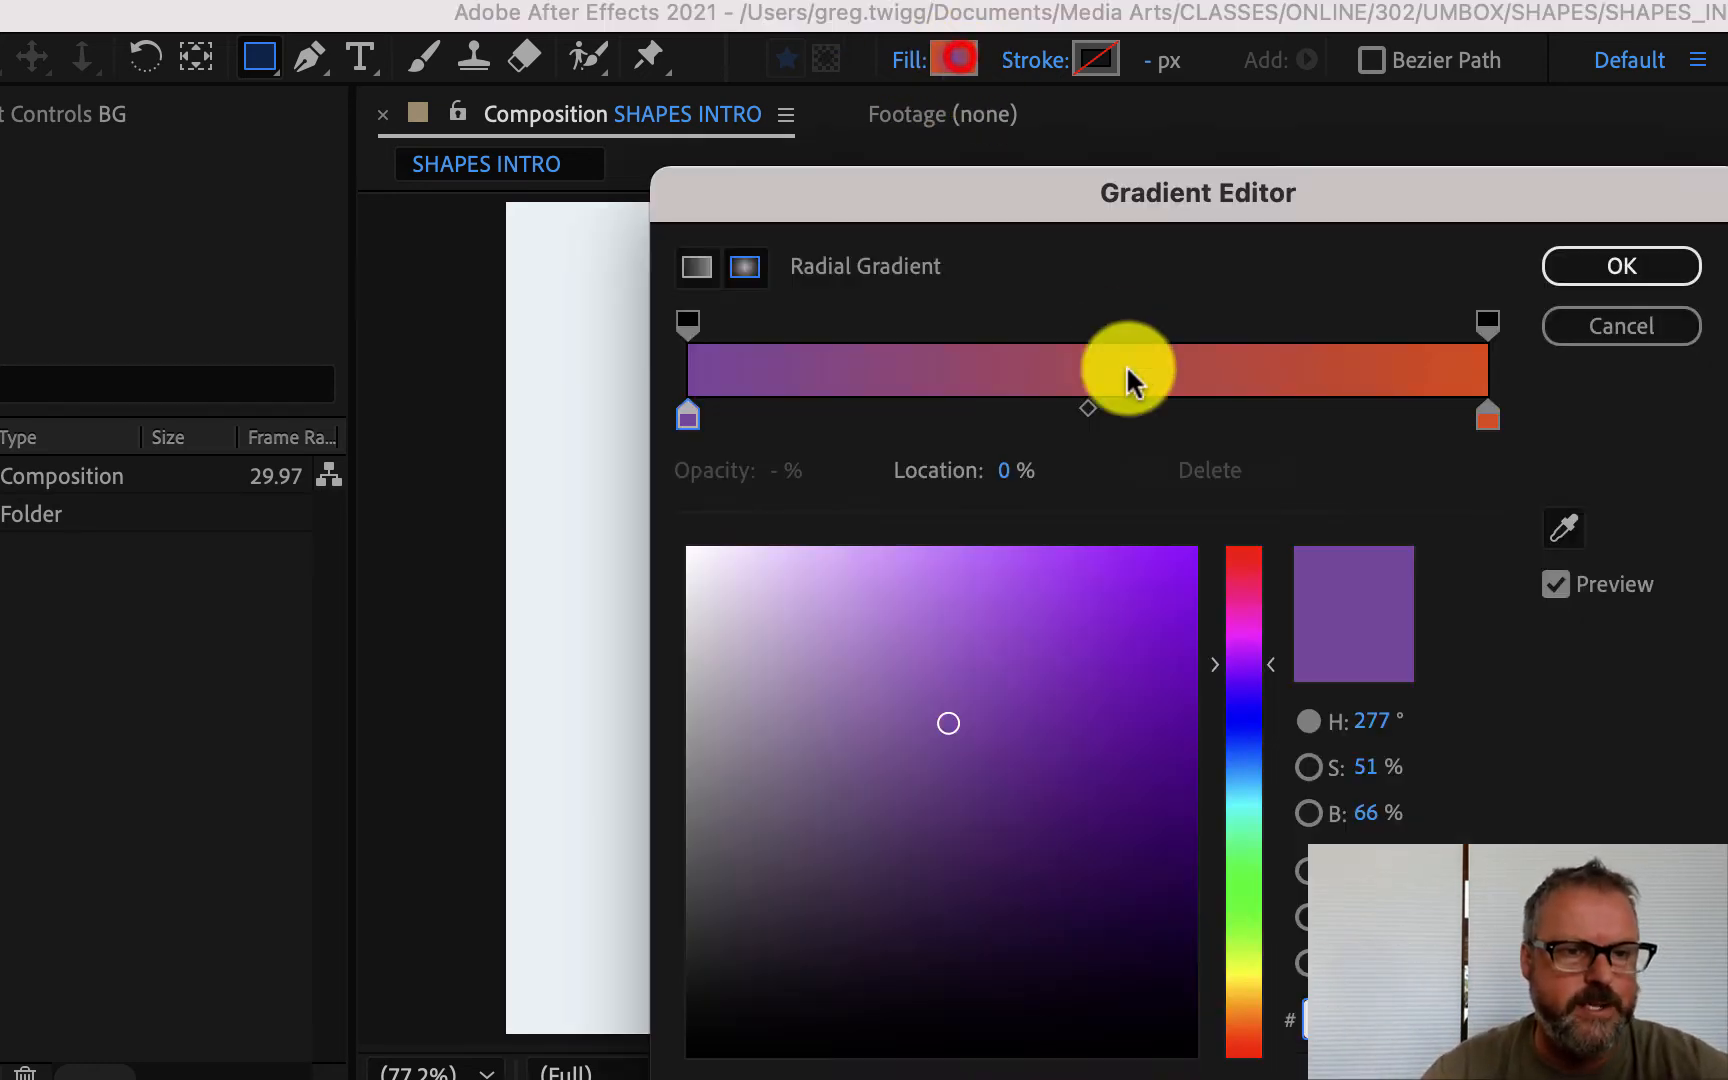
click(1605, 326)
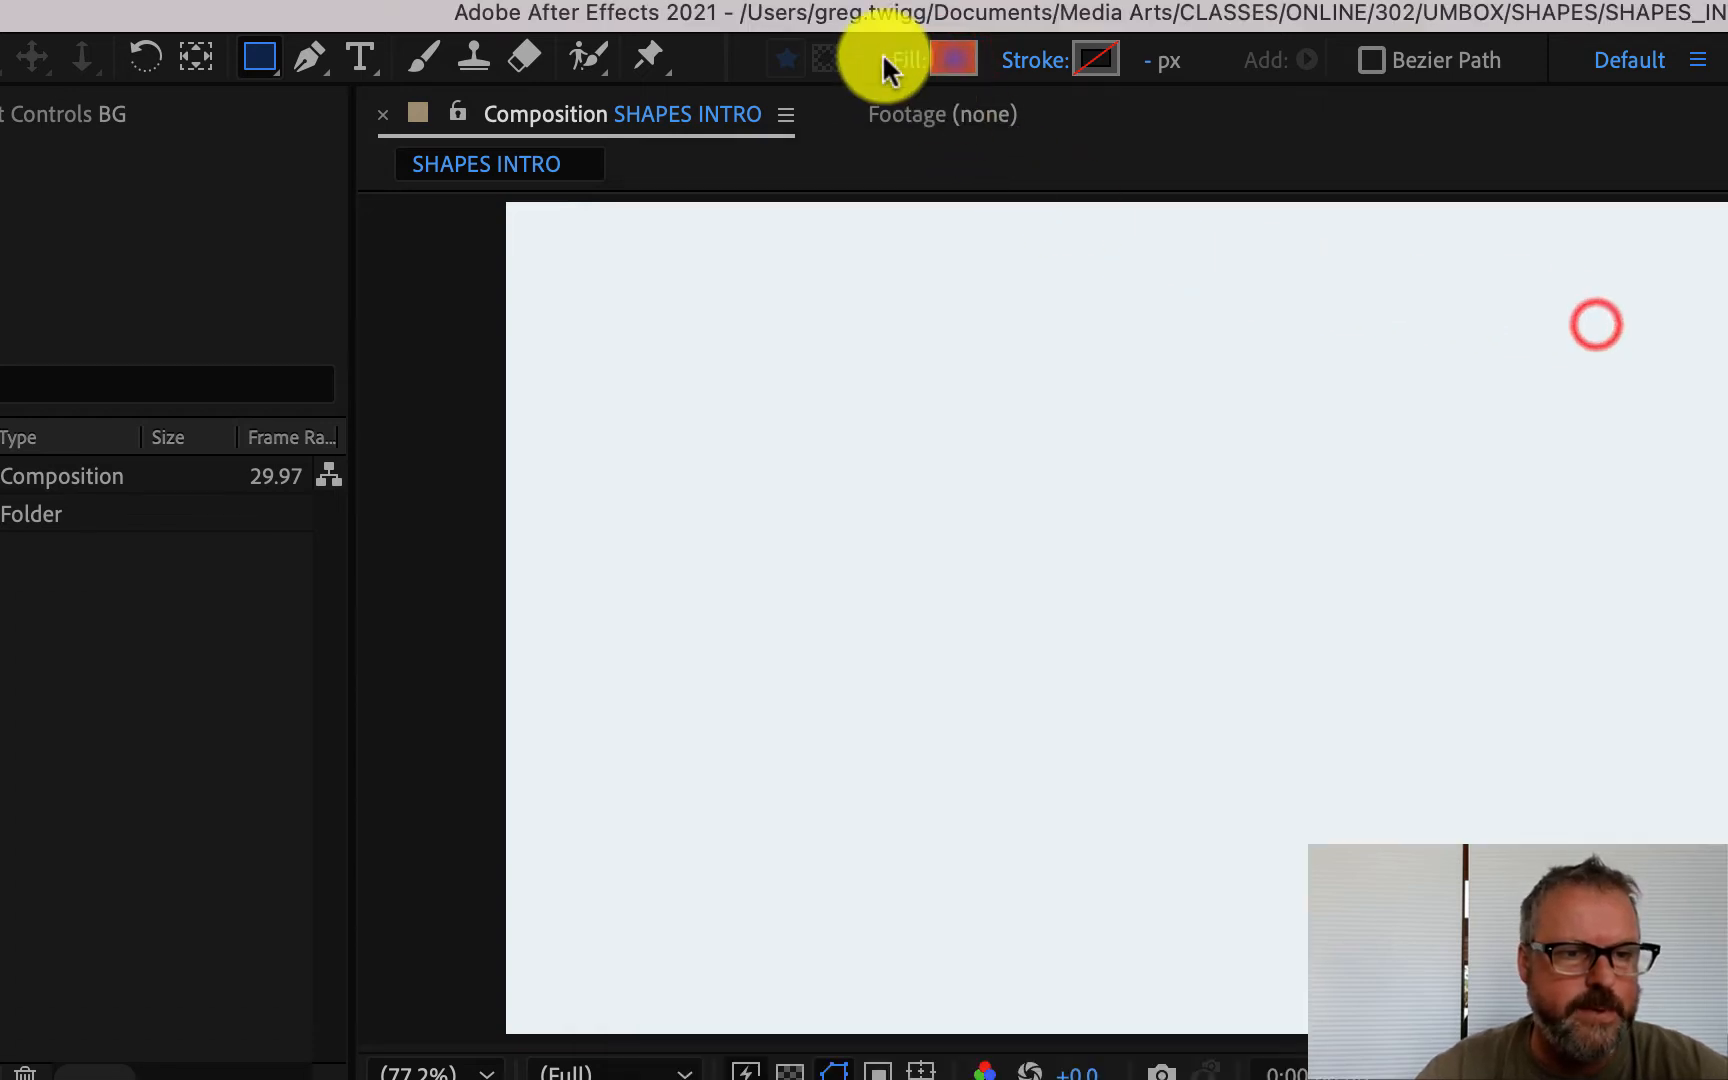
Return the fill type for new shapes to Solid Color.
click(906, 60)
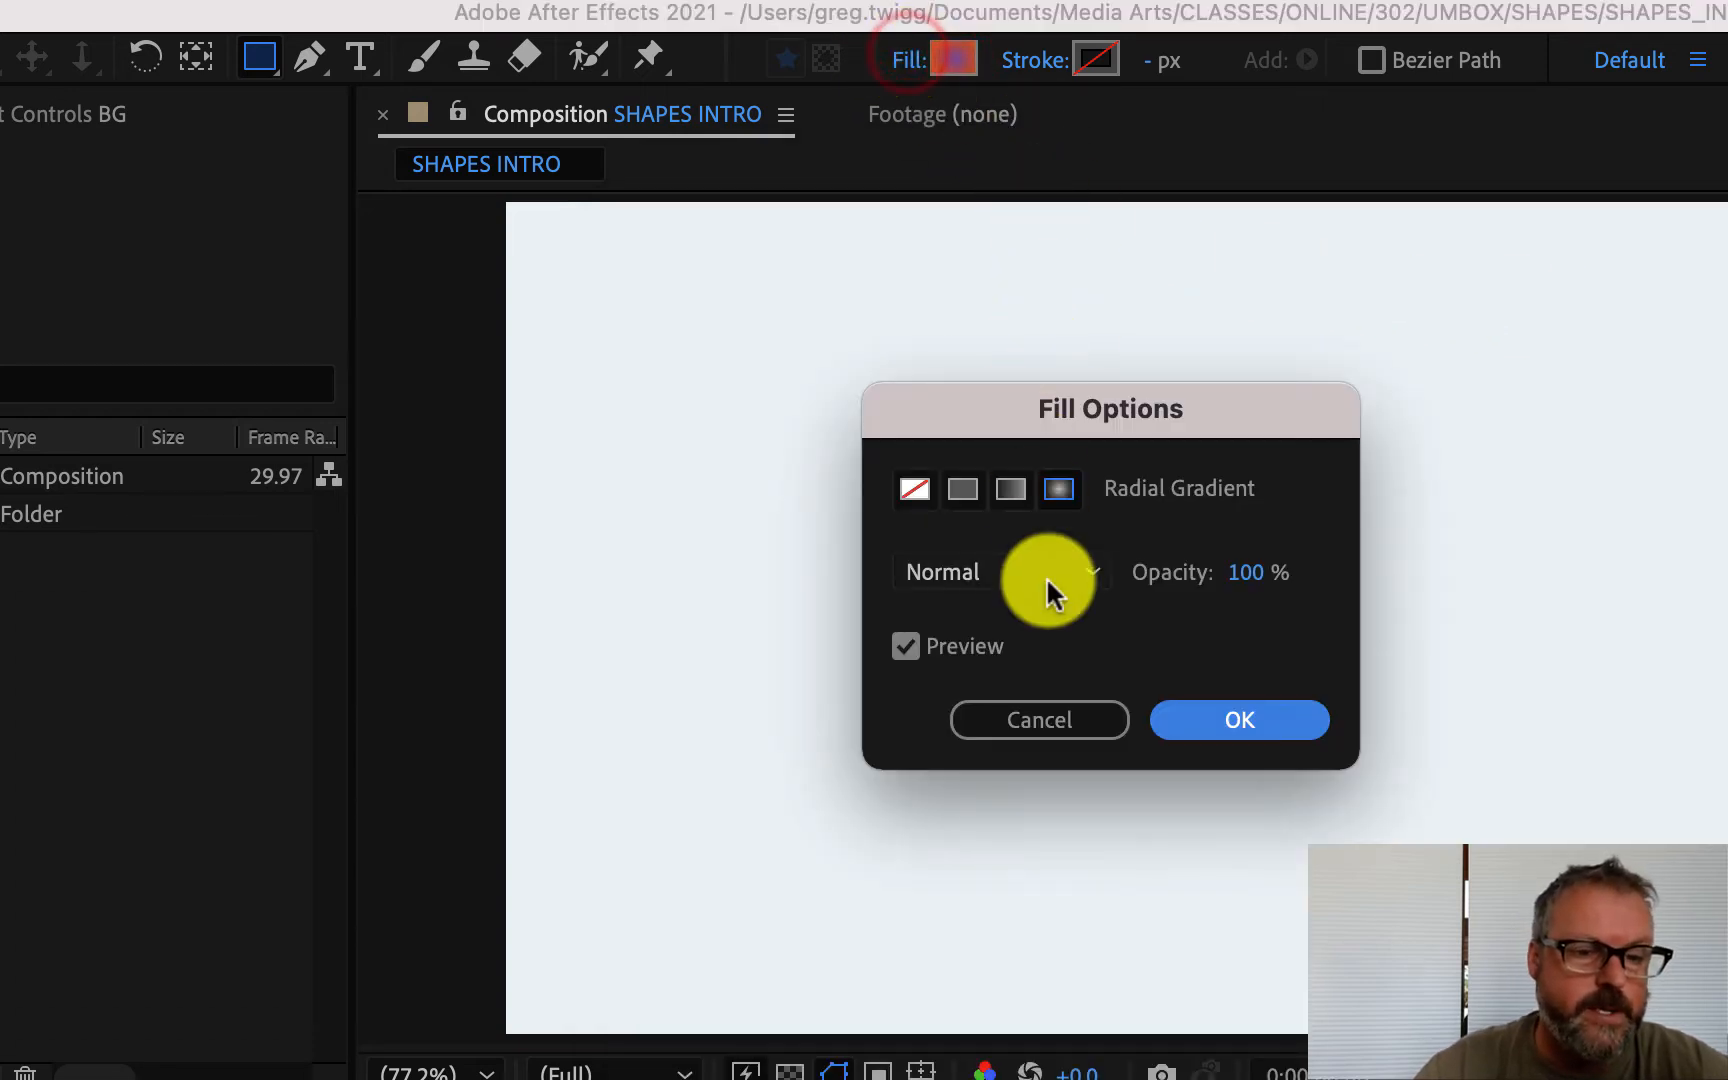
click(961, 488)
click(1260, 728)
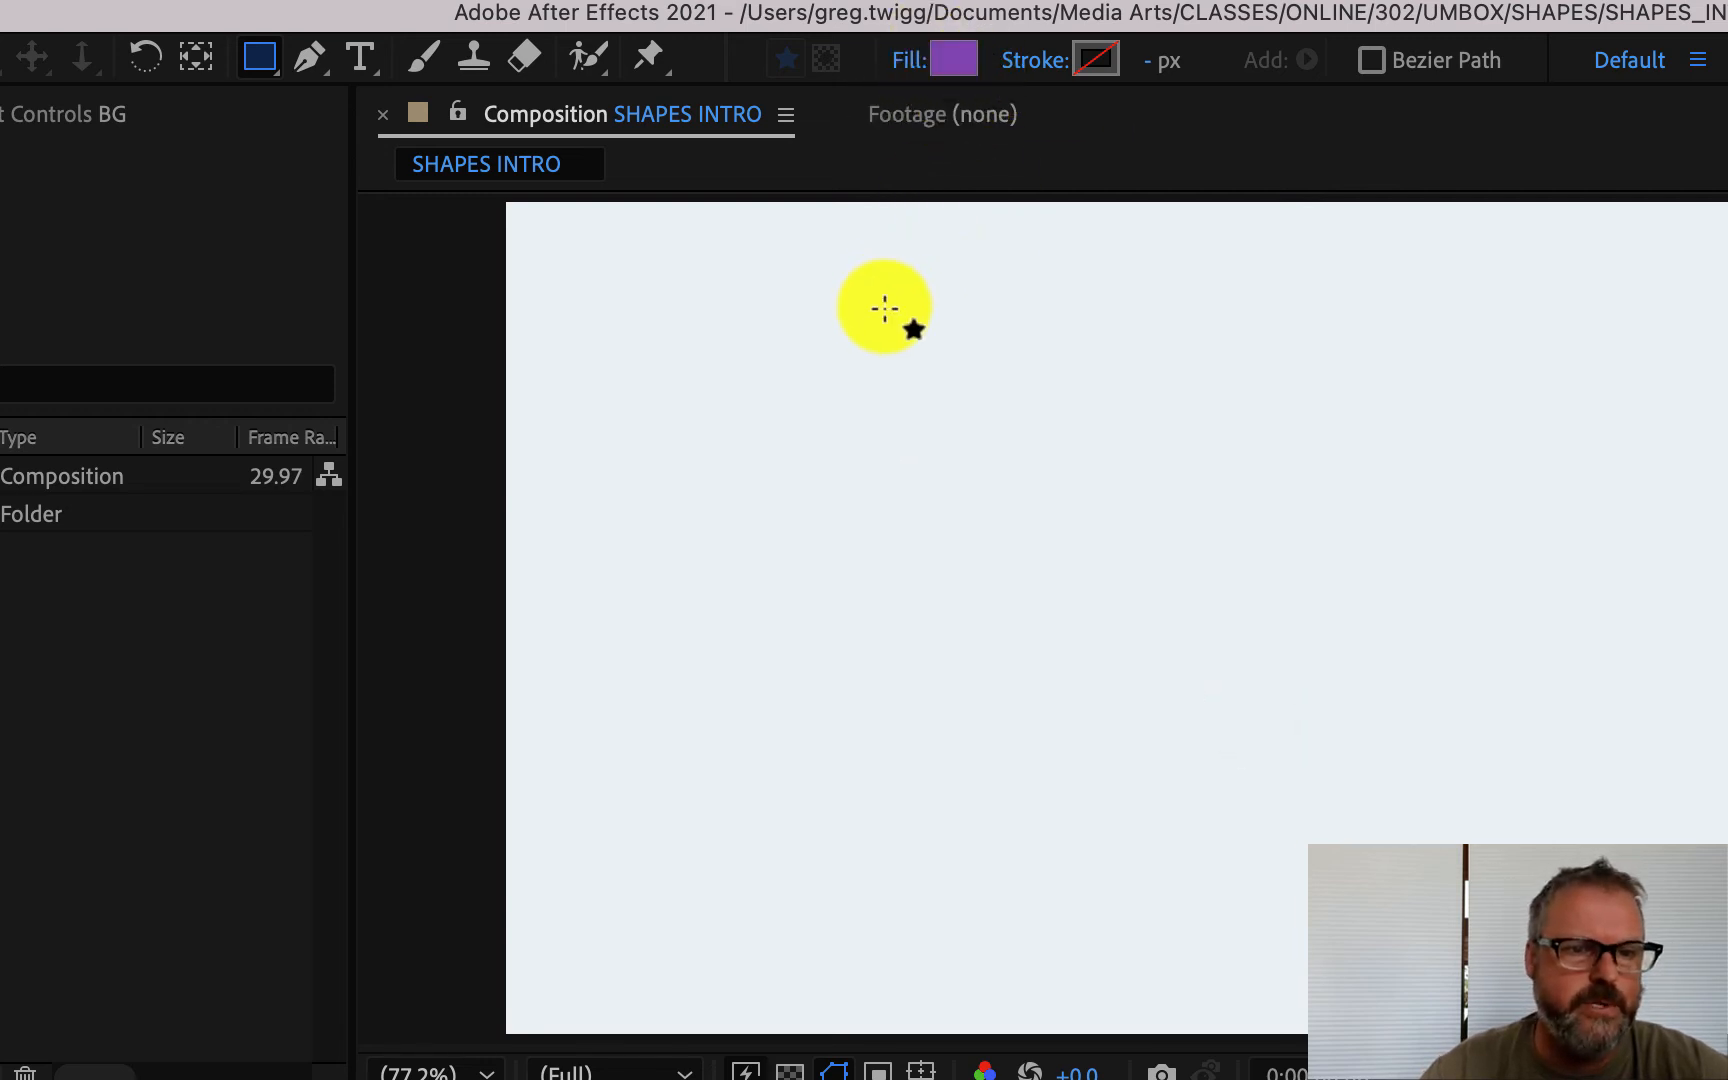
Set the stroke type for new shapes to Solid Color.
click(1030, 66)
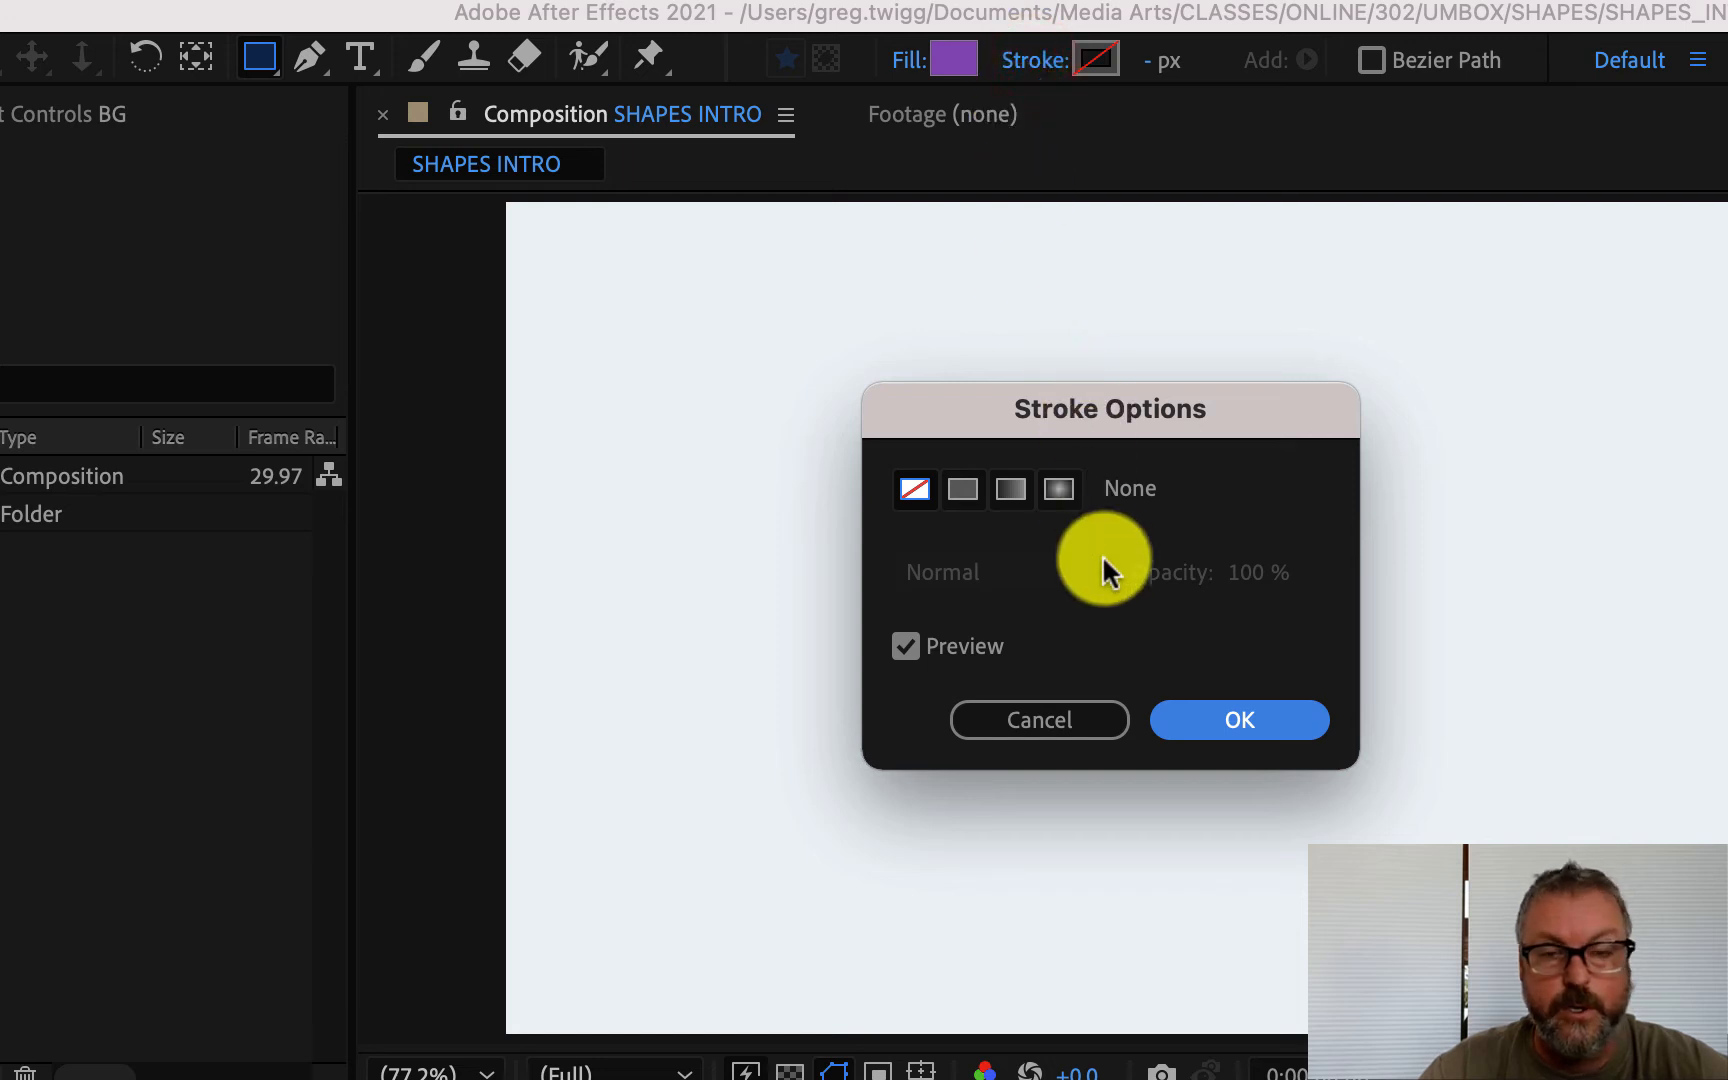
click(962, 487)
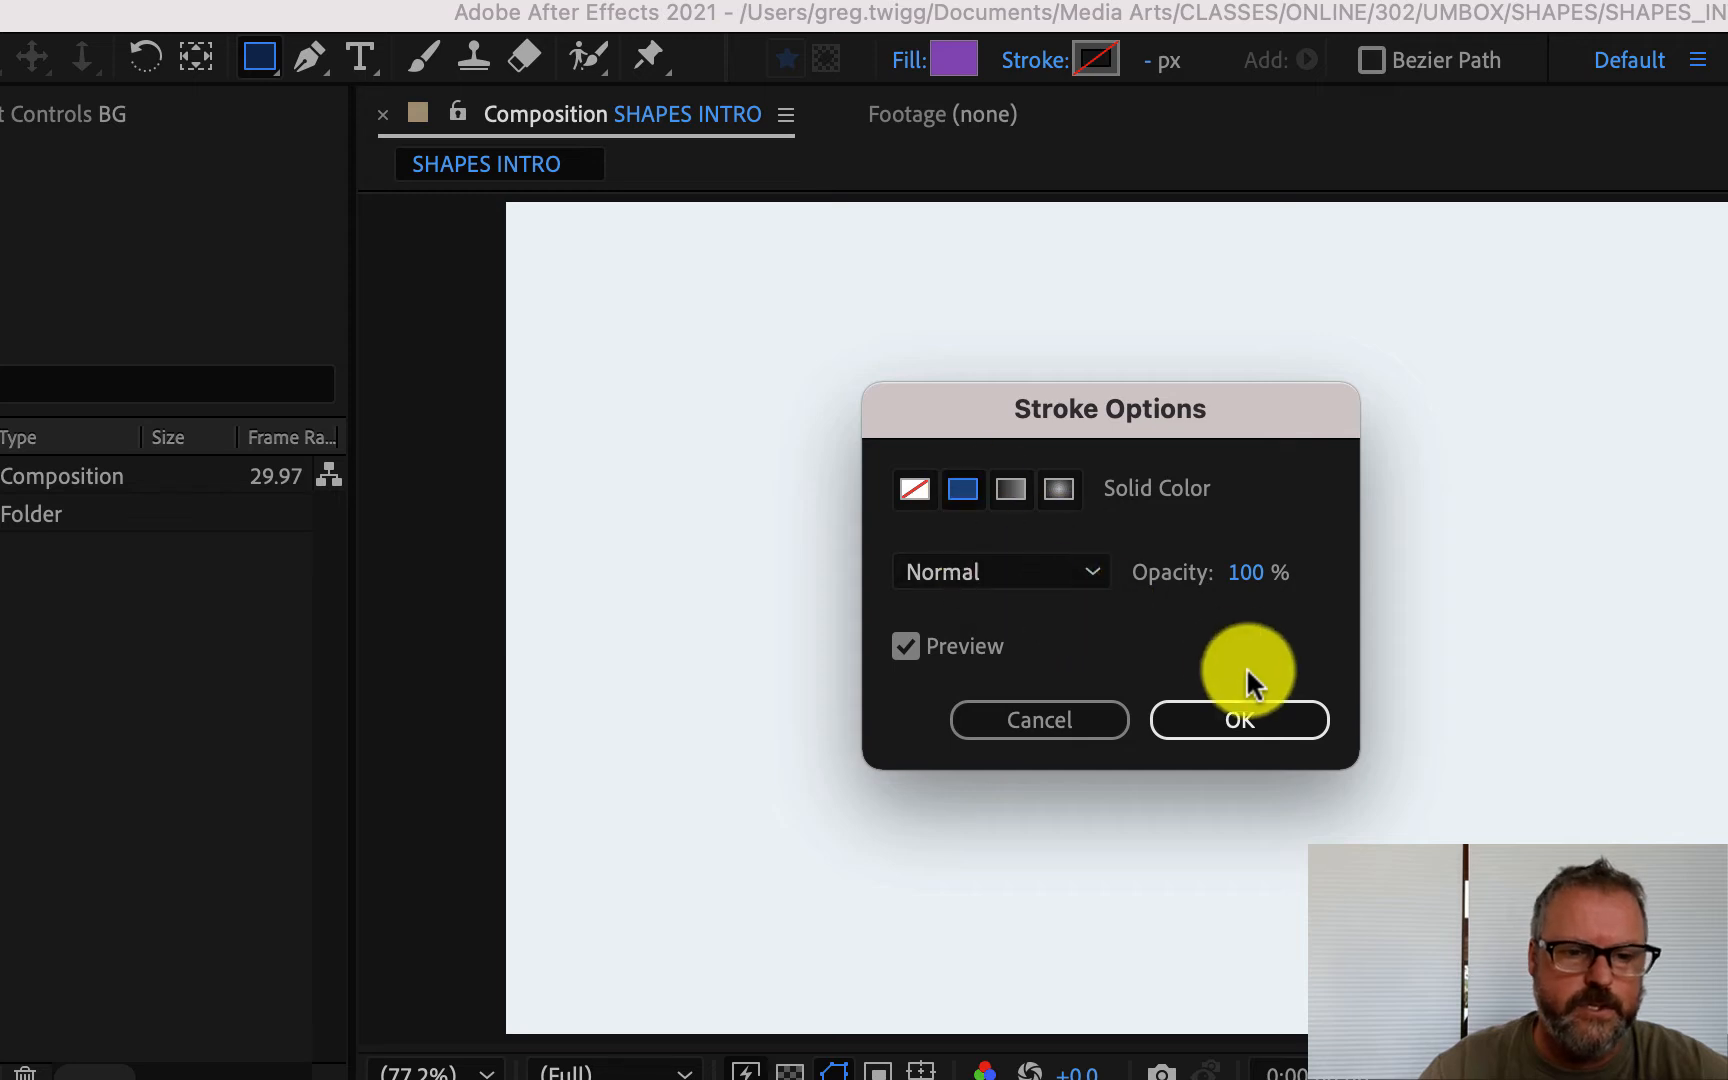
click(1247, 710)
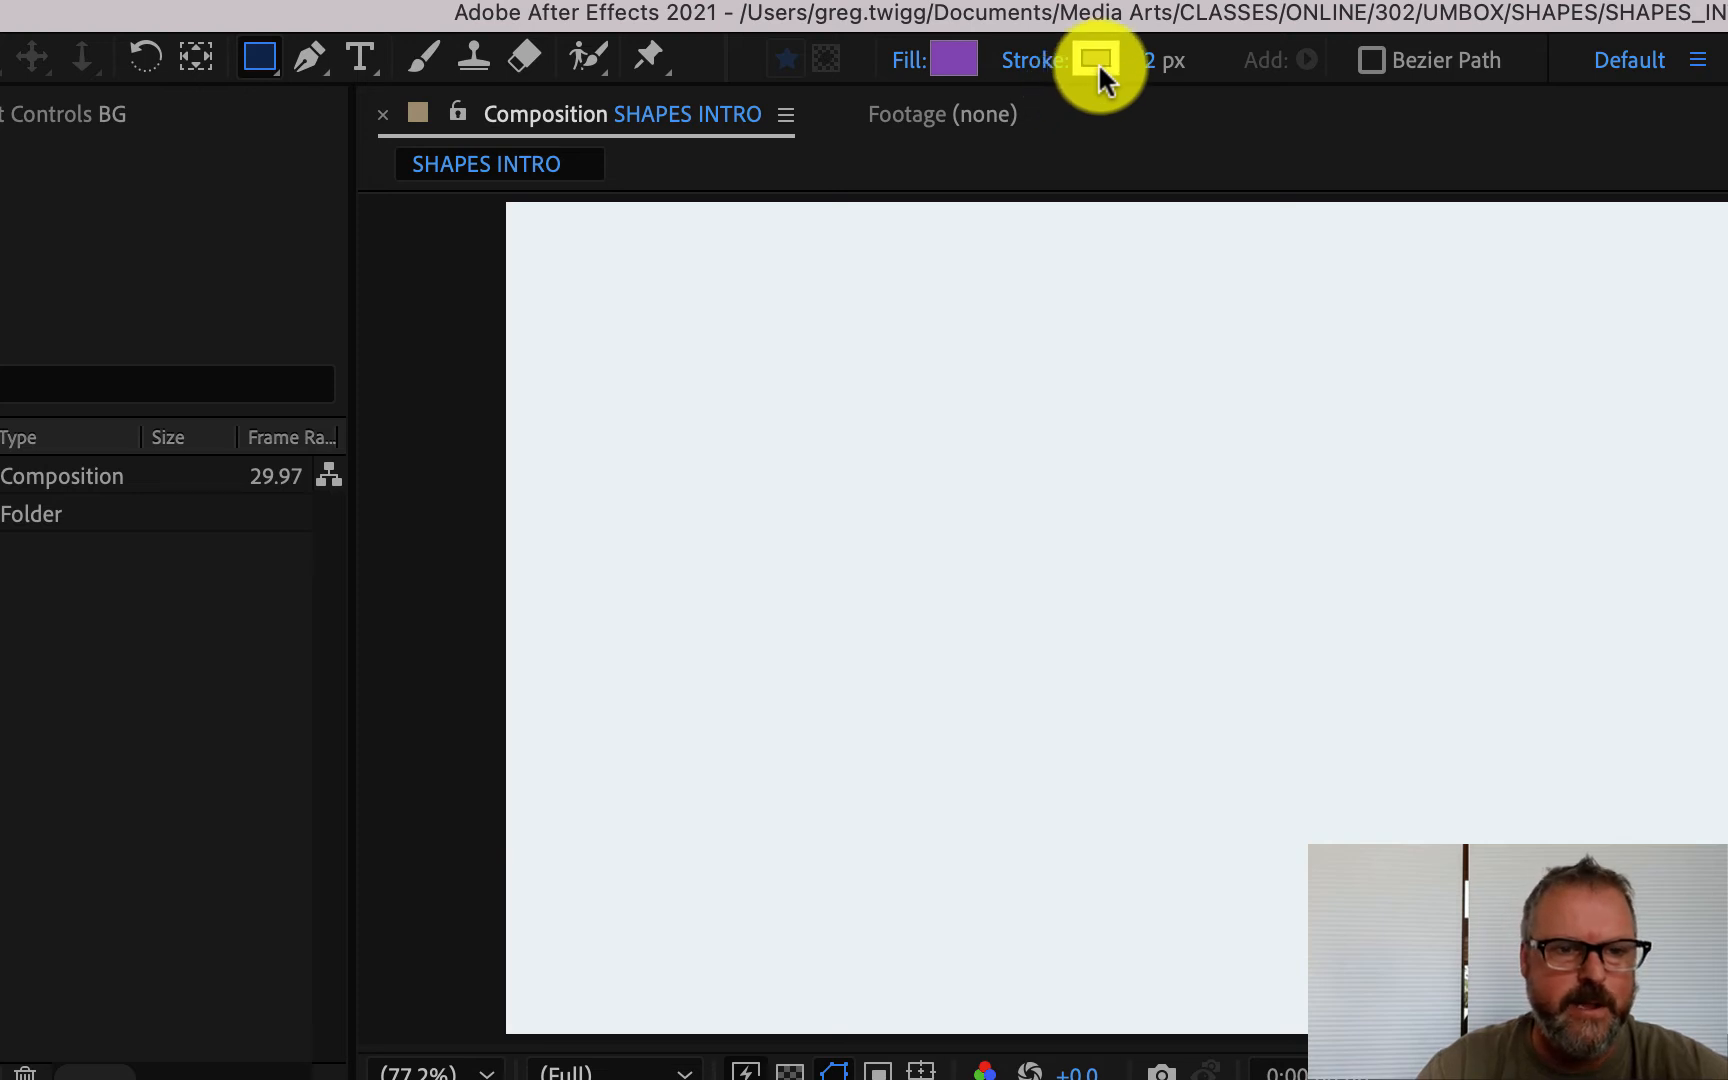
Change the stroke color for new shapes to a bright orange-red with RGB 242, 42, 10.
click(1097, 62)
drag(1169, 436, 1477, 397)
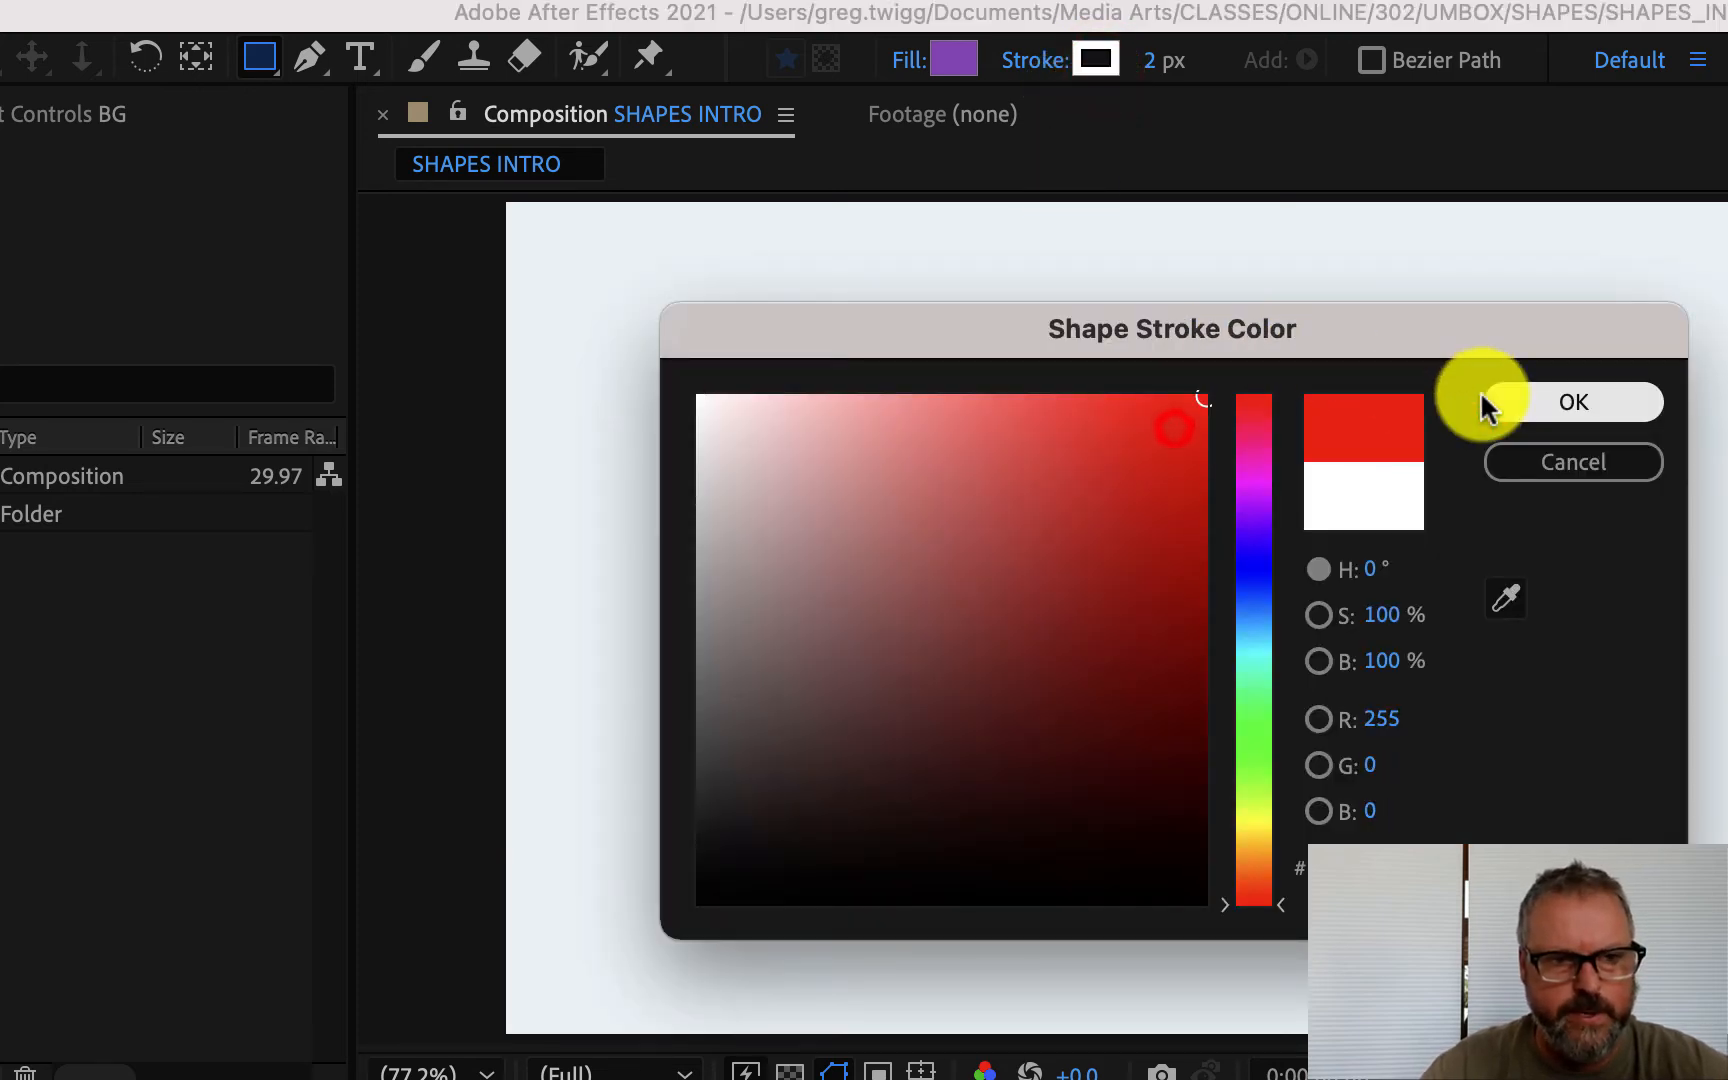
click(1184, 420)
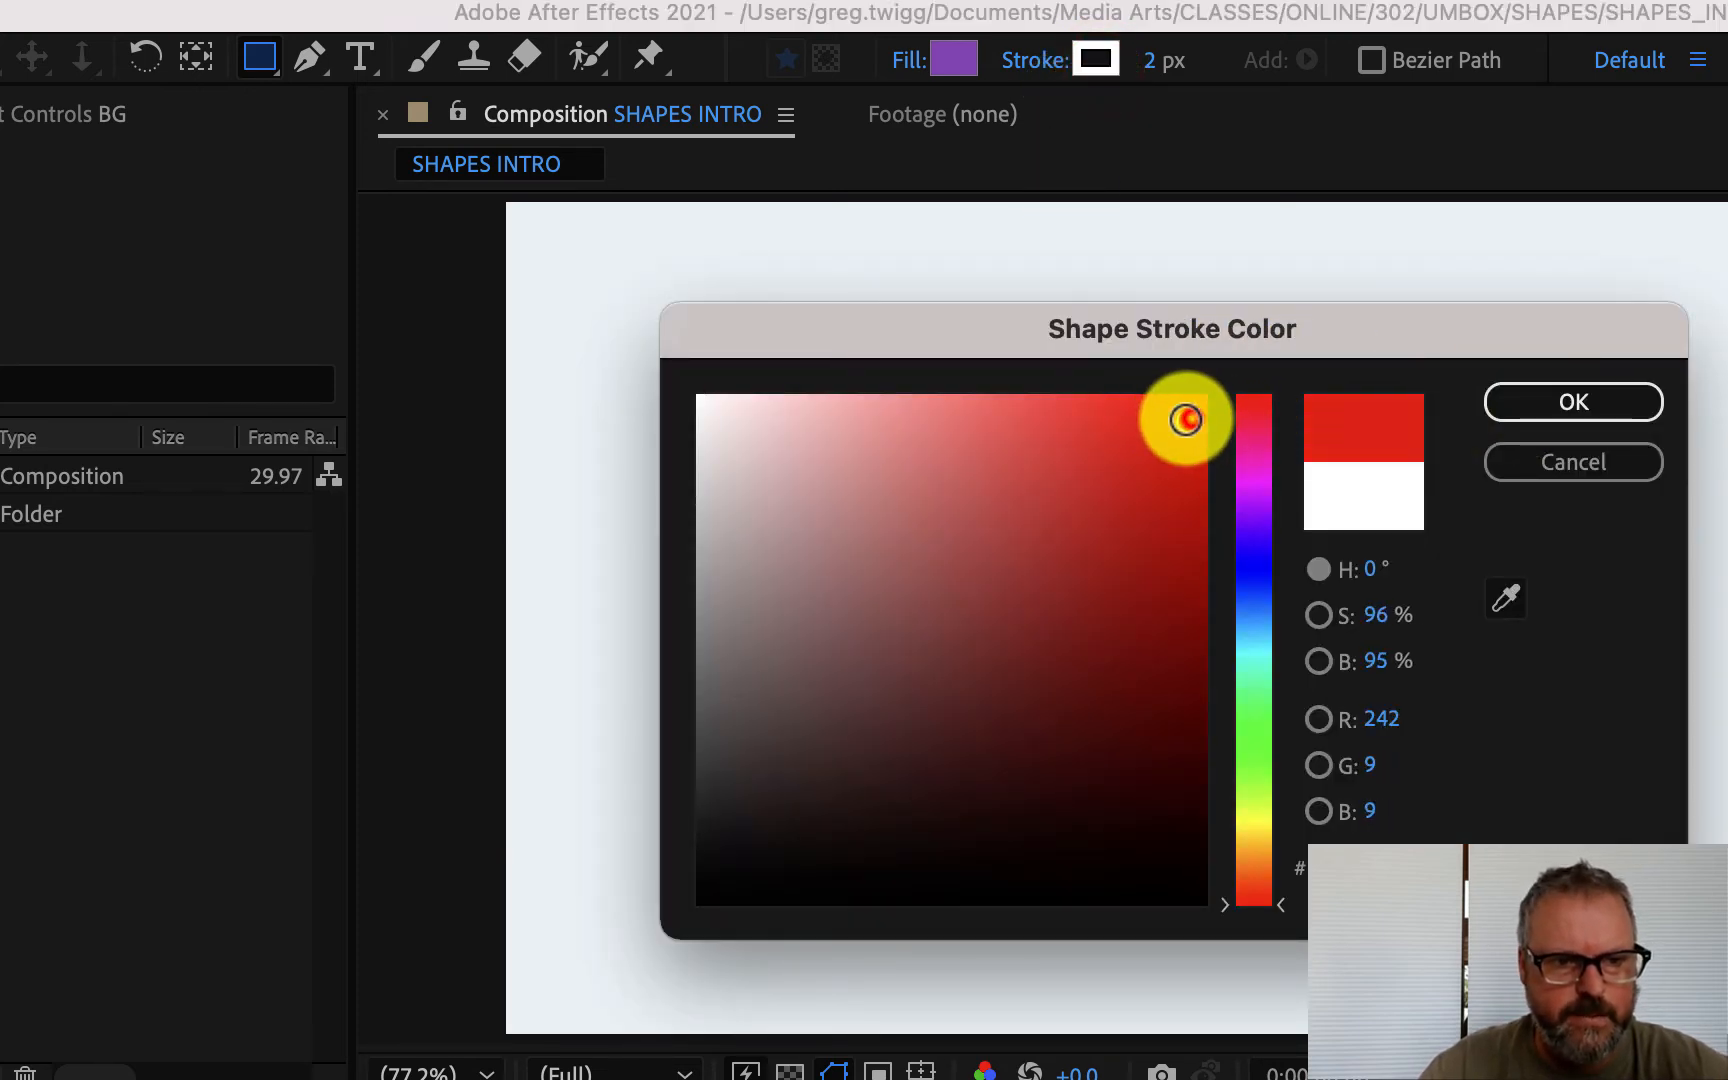
drag(1212, 903, 1222, 898)
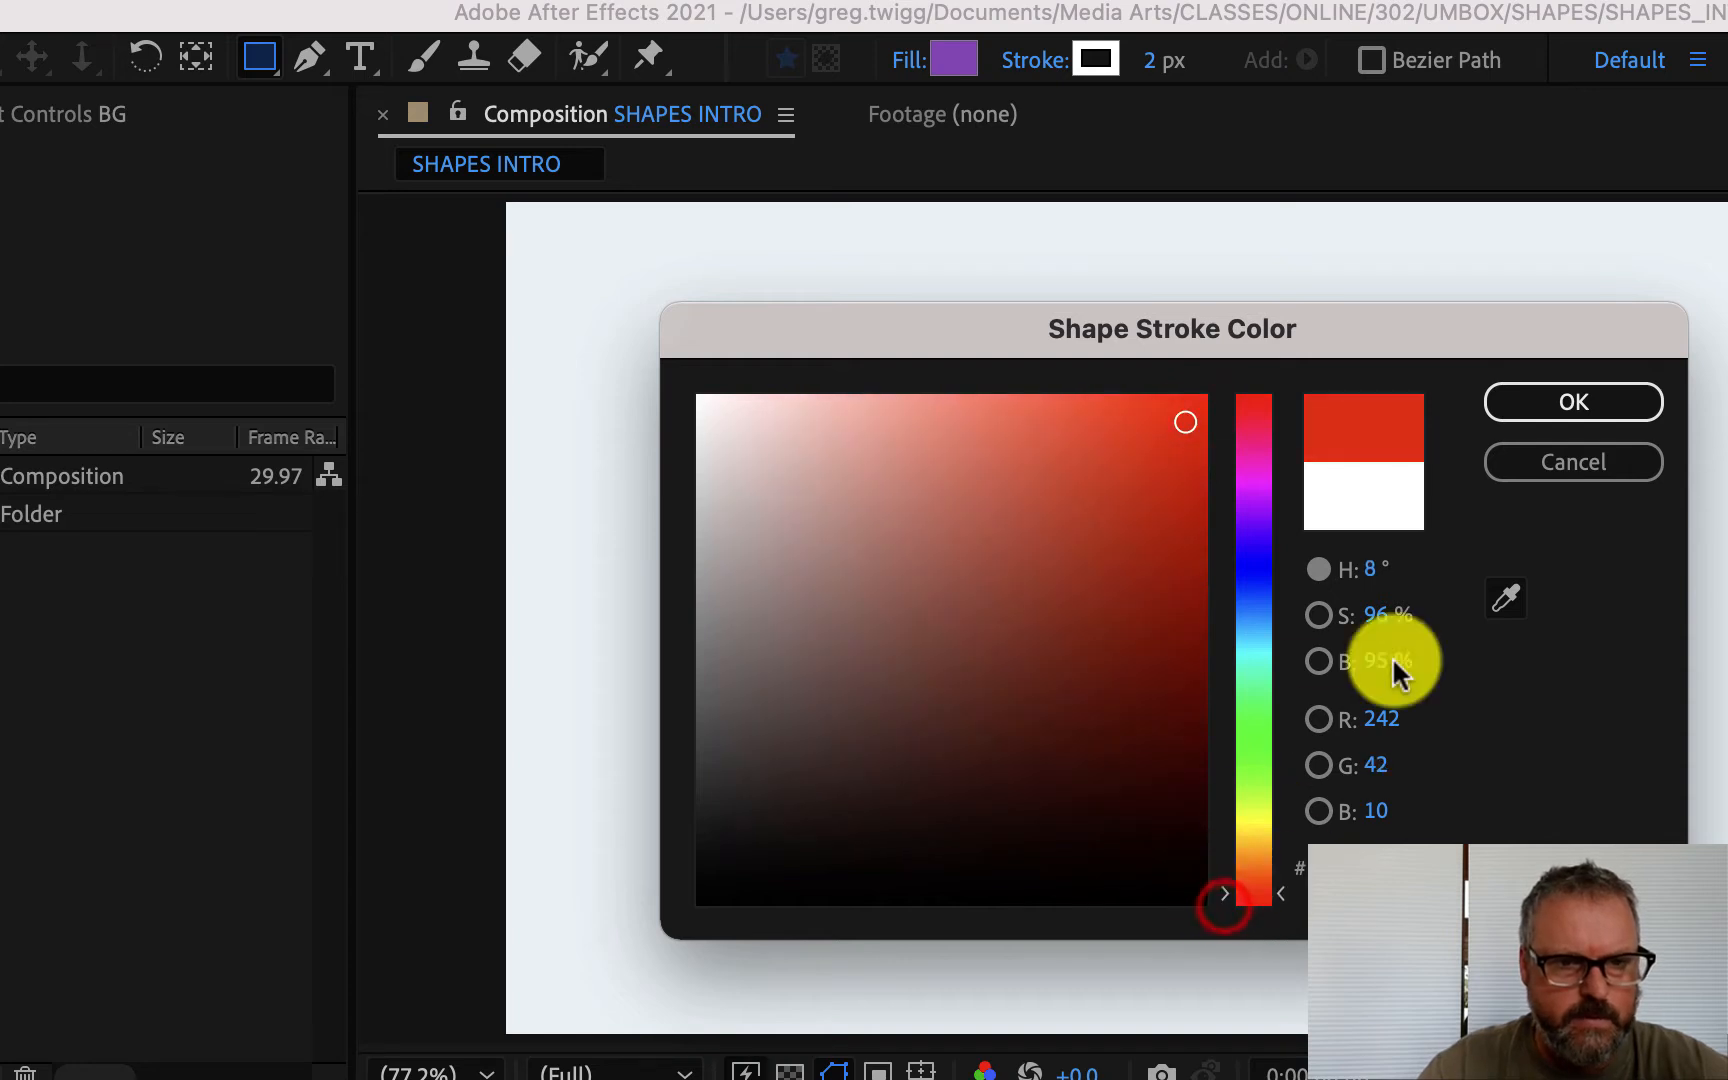
click(1574, 405)
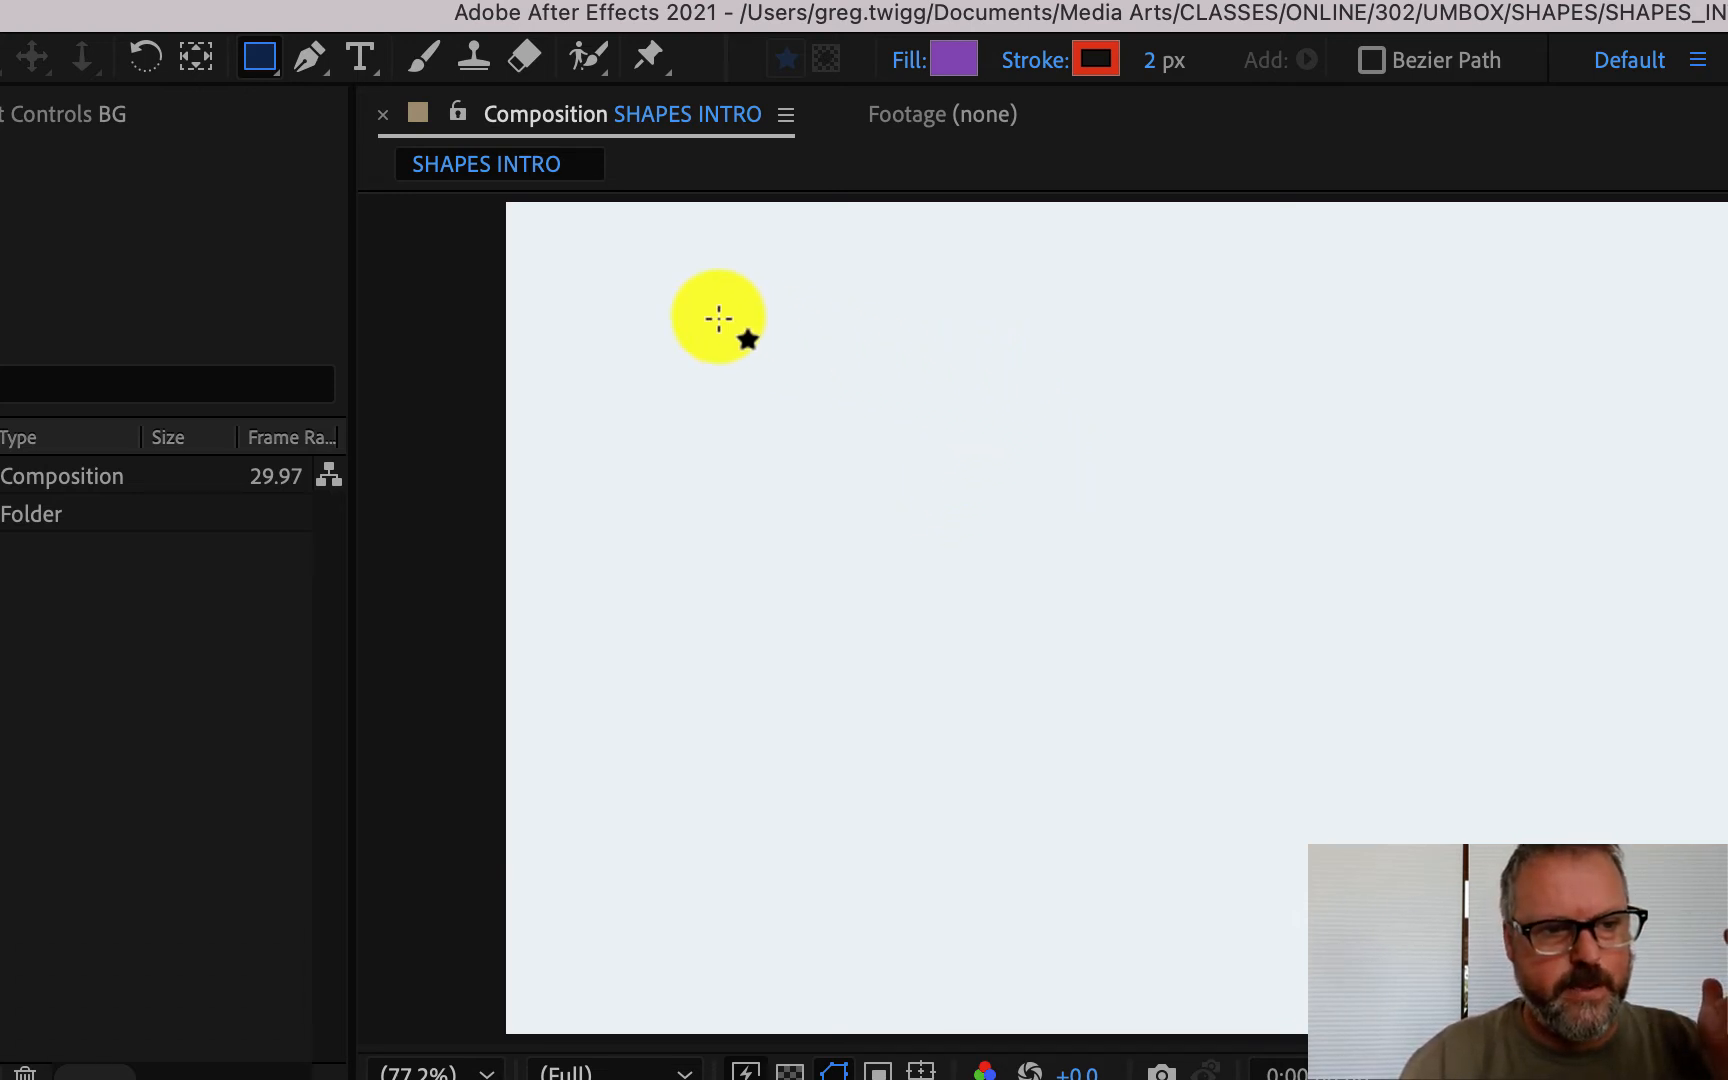
Draw a square with the Rectangle tool in the upper-left area of the composition.
mouse_move(738, 296)
mouse_down()
mouse_move(926, 501)
mouse_move(1084, 471)
mouse_move(985, 578)
mouse_move(945, 548)
mouse_move(995, 564)
mouse_move(995, 548)
mouse_move(999, 563)
mouse_move(805, 408)
mouse_move(987, 459)
mouse_move(1184, 447)
mouse_move(1003, 509)
mouse_move(978, 795)
mouse_move(1220, 900)
mouse_move(1686, 712)
mouse_move(1727, 926)
mouse_move(1710, 965)
mouse_move(1157, 879)
mouse_move(914, 926)
mouse_move(849, 725)
mouse_move(1597, 413)
mouse_move(1727, 432)
mouse_move(964, 729)
mouse_move(976, 957)
mouse_move(929, 932)
mouse_move(1026, 687)
mouse_move(971, 503)
mouse_move(818, 536)
mouse_move(1122, 725)
mouse_move(945, 567)
mouse_move(1214, 818)
mouse_move(1092, 737)
mouse_move(1219, 795)
mouse_move(1115, 698)
mouse_move(1160, 718)
mouse_move(1157, 764)
mouse_move(1041, 683)
mouse_move(984, 574)
mouse_move(1053, 677)
mouse_move(985, 588)
mouse_move(1014, 640)
mouse_move(980, 598)
mouse_move(1240, 822)
mouse_move(999, 563)
mouse_move(1180, 752)
mouse_move(942, 561)
mouse_move(1007, 652)
mouse_move(929, 540)
mouse_move(852, 505)
mouse_move(924, 547)
mouse_up()
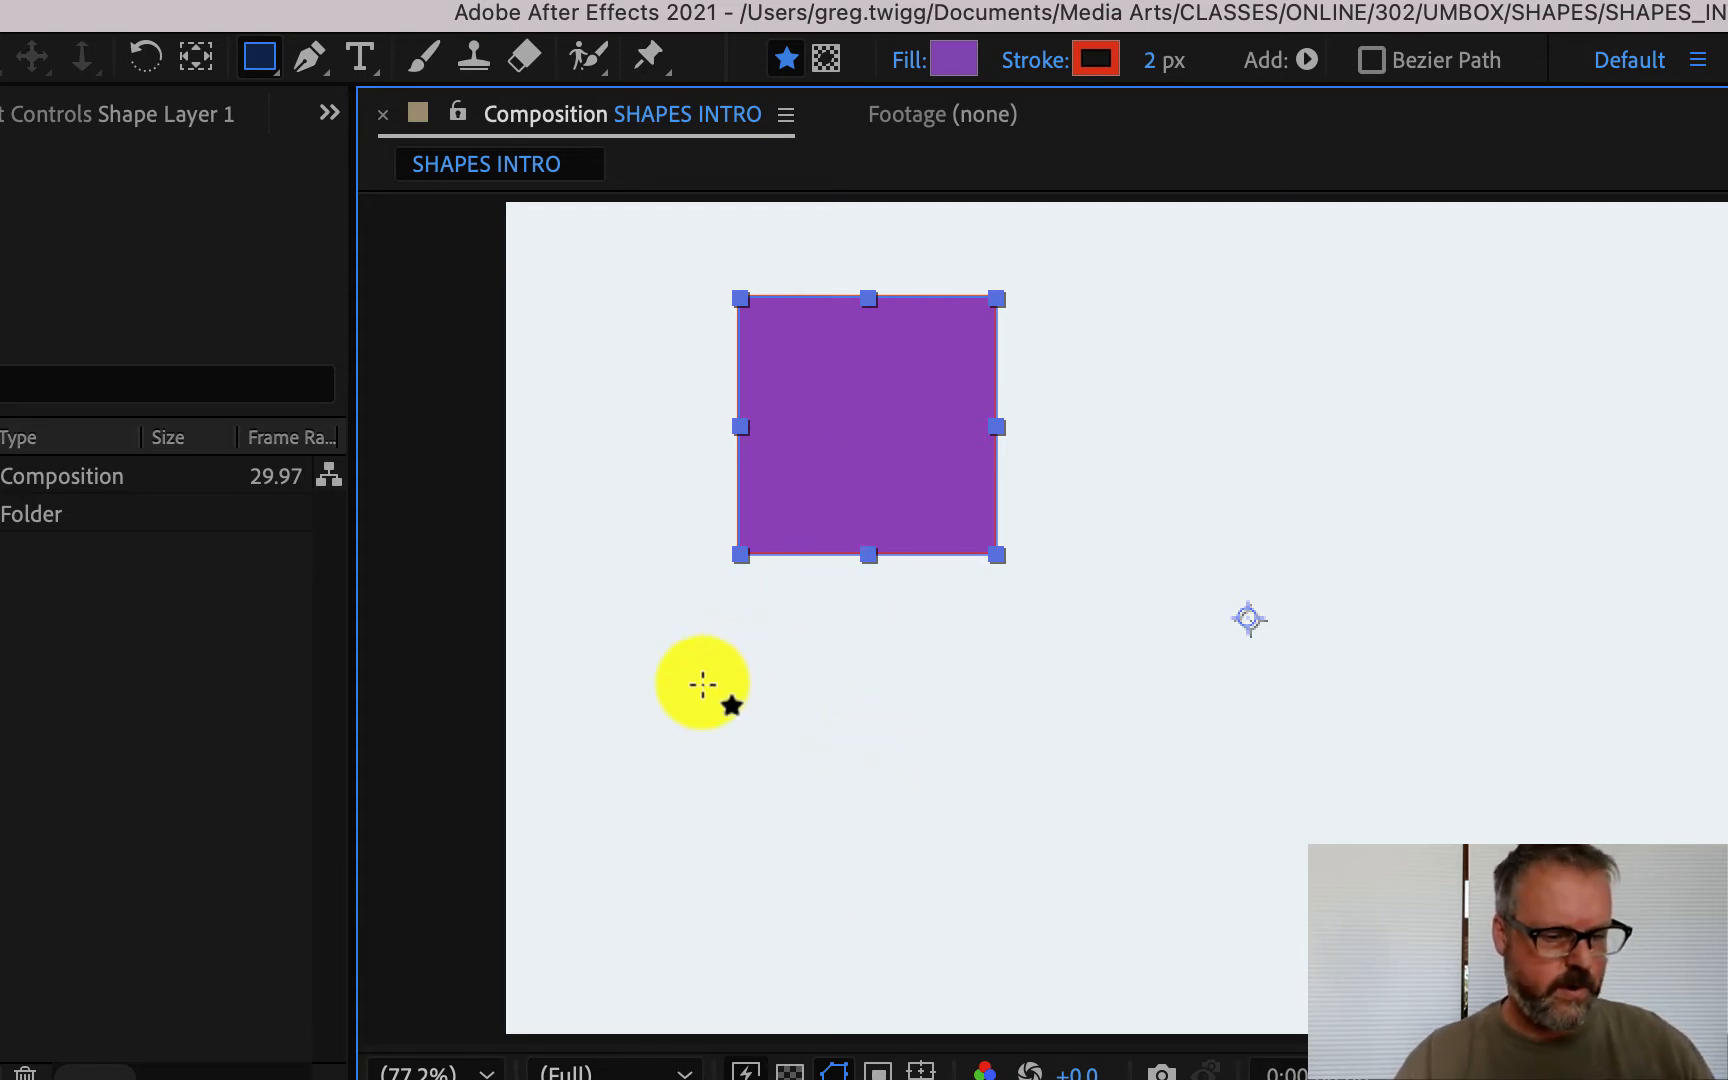
Delete the upper-left square and draw a new one about 311 px wide at the composition's center.
key(Delete)
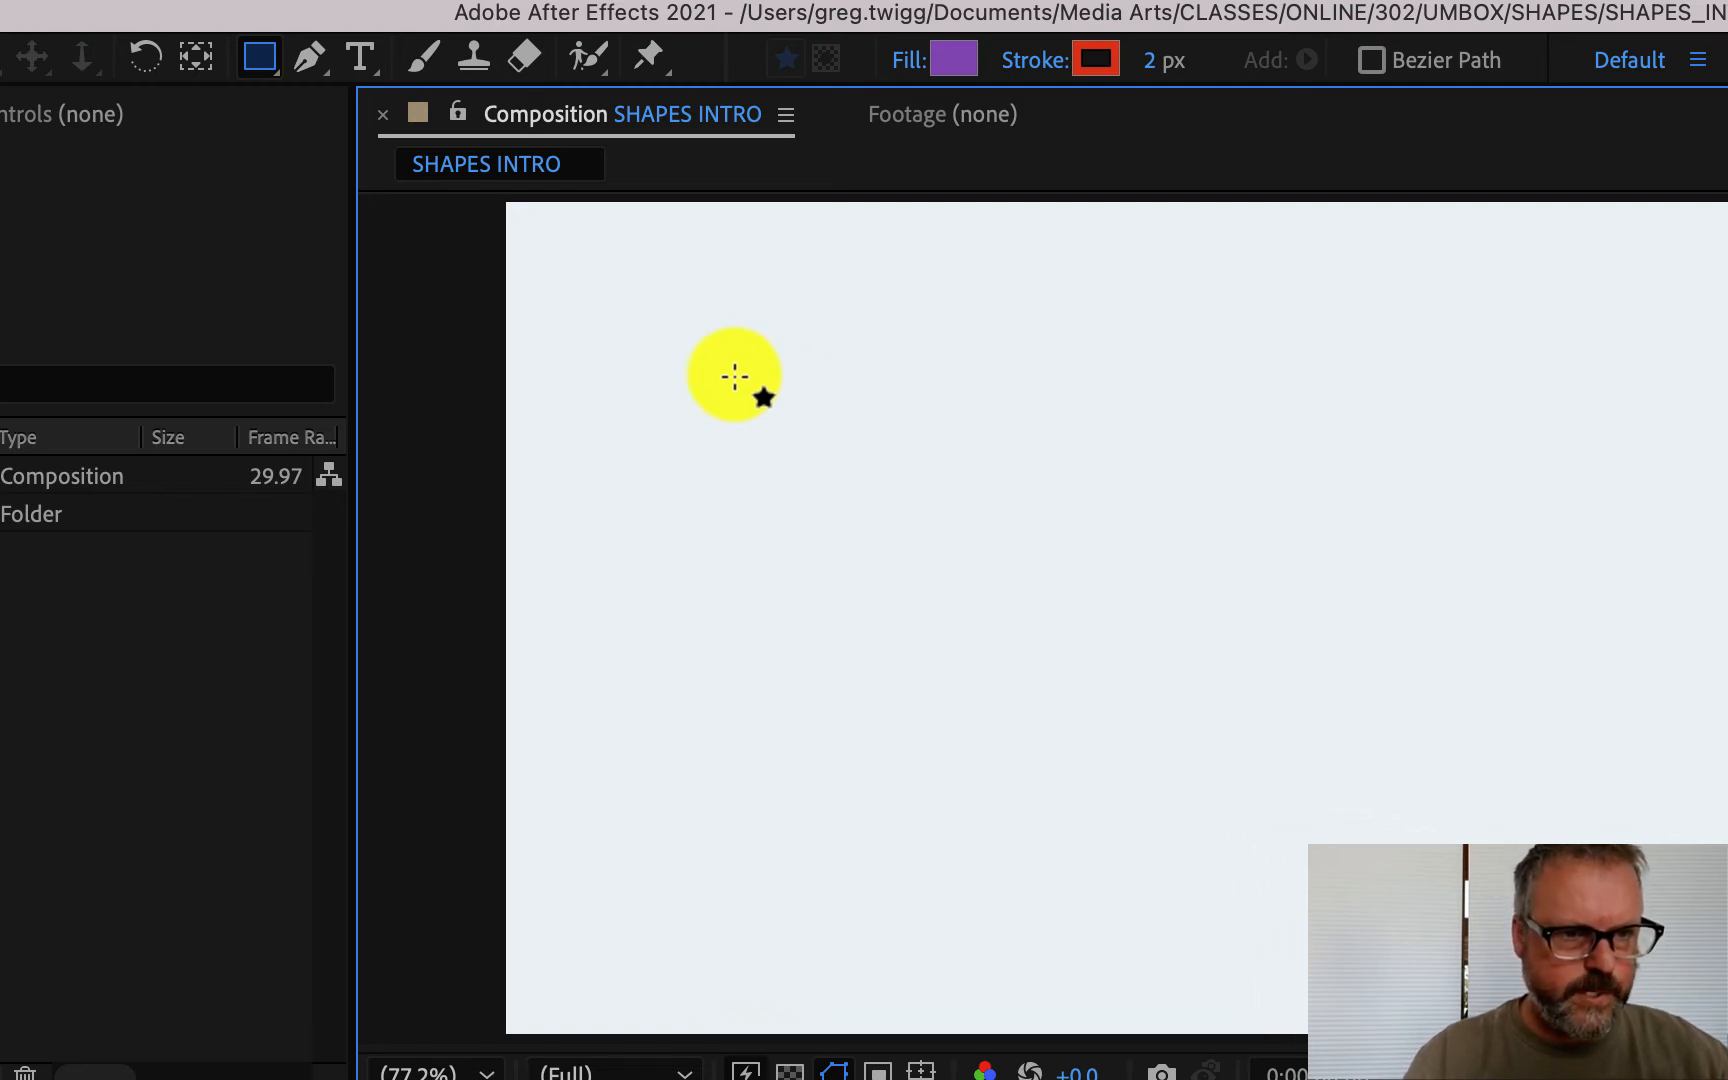
mouse_move(737, 363)
mouse_down()
mouse_move(768, 409)
mouse_move(744, 397)
mouse_move(1012, 613)
mouse_move(910, 533)
mouse_move(983, 598)
mouse_move(914, 540)
mouse_move(1044, 626)
mouse_move(891, 494)
mouse_move(945, 586)
mouse_move(1084, 598)
mouse_move(1260, 516)
mouse_move(1439, 633)
mouse_move(937, 609)
mouse_move(991, 852)
mouse_move(1365, 698)
mouse_move(1358, 748)
mouse_move(1346, 735)
mouse_up()
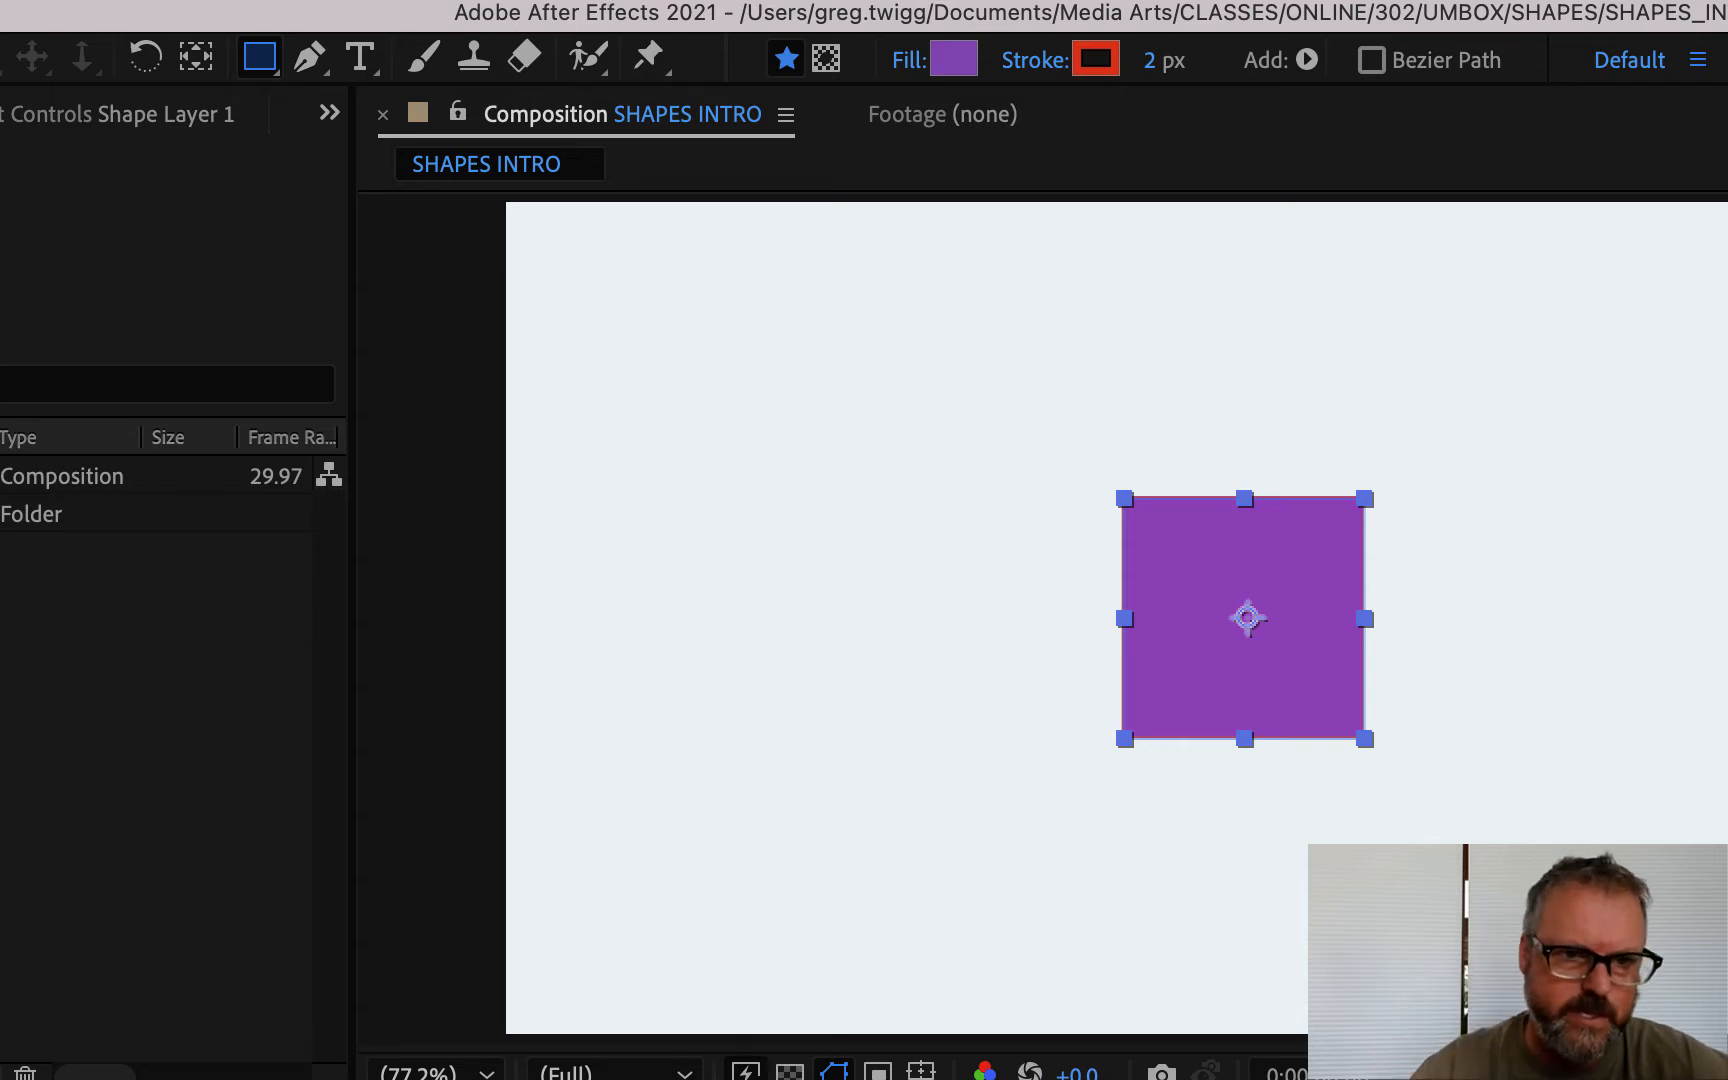
Set the square's stroke width to 50 px.
mouse_move(1147, 66)
mouse_down()
mouse_move(1300, 56)
mouse_move(1242, 58)
mouse_up()
click(1155, 62)
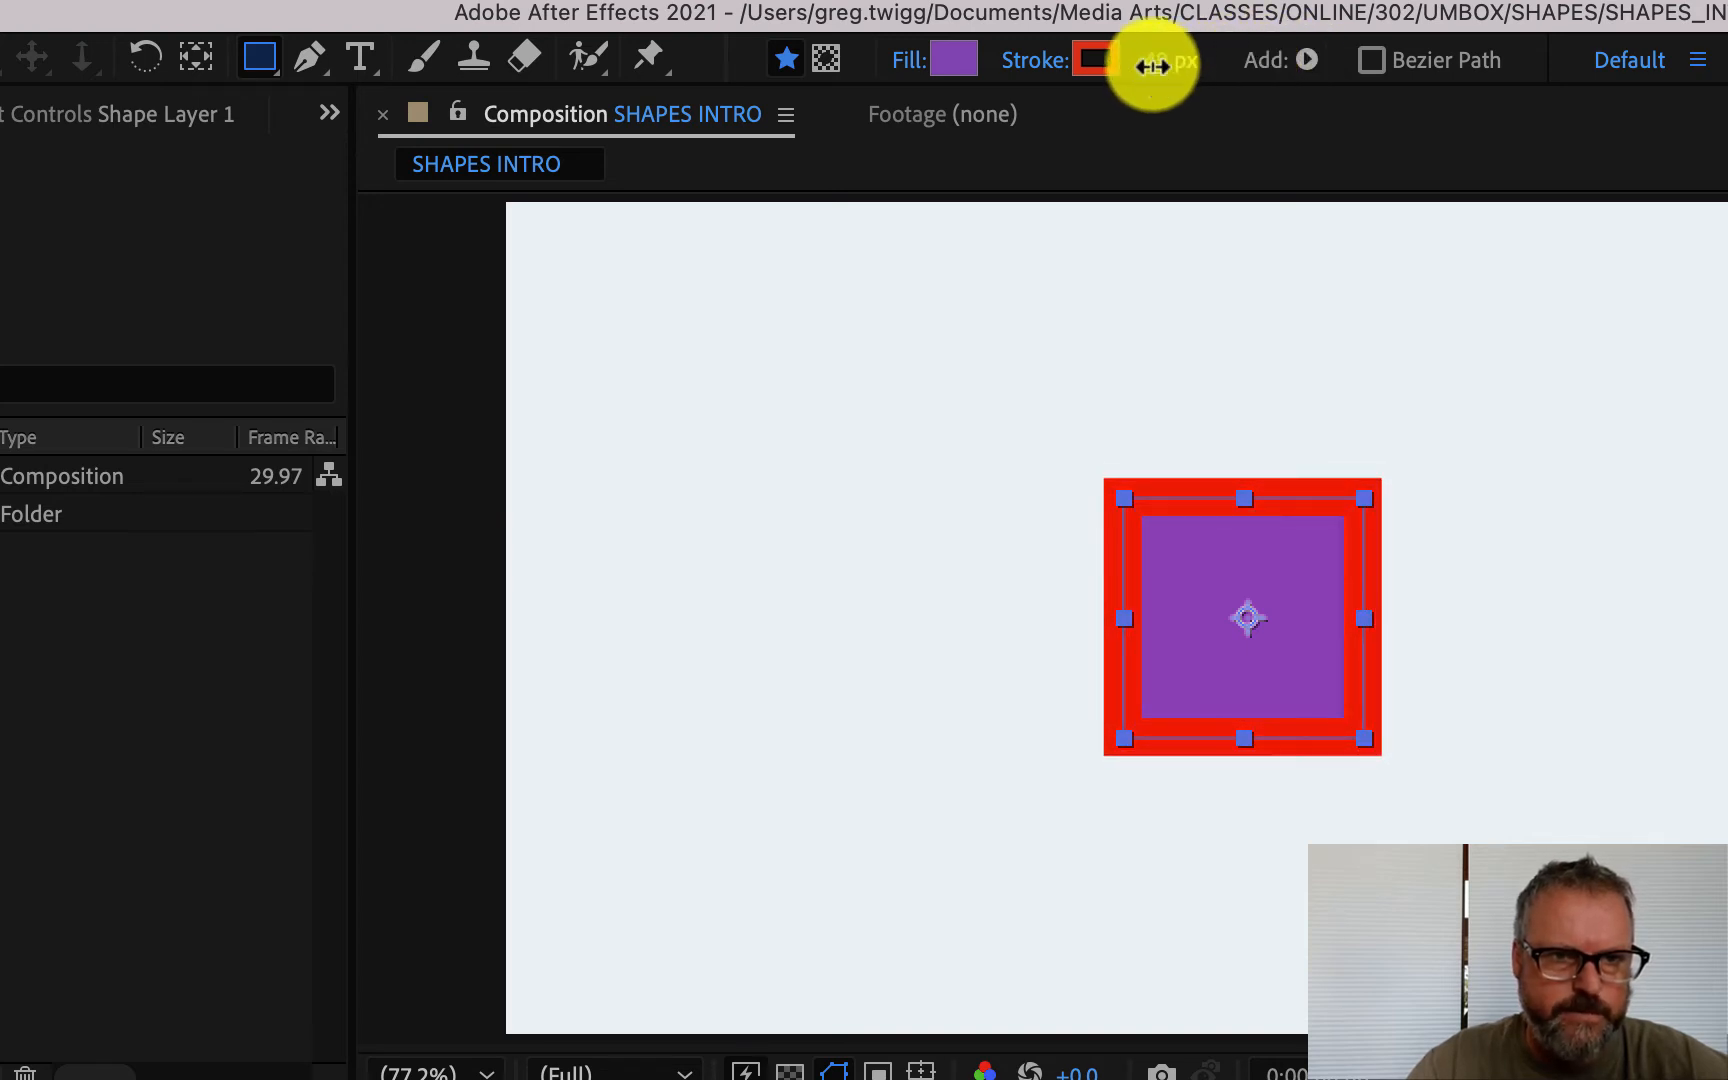
text(50)
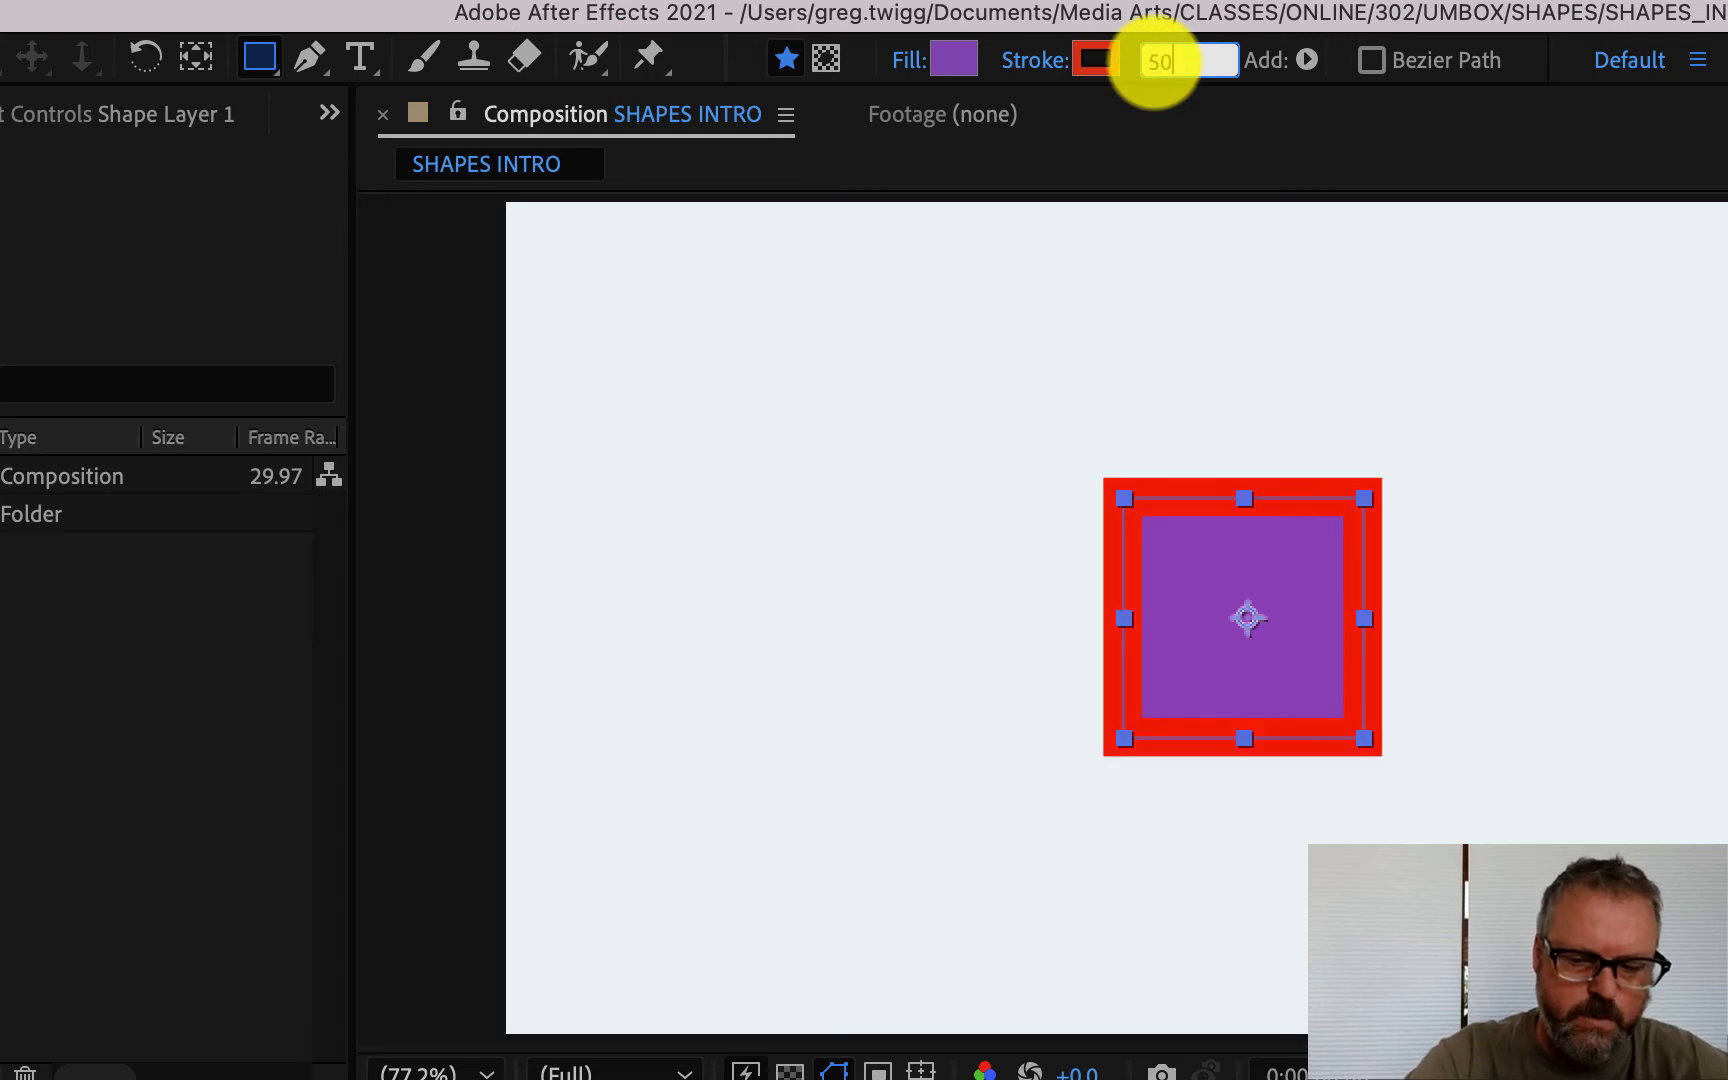
key(Return)
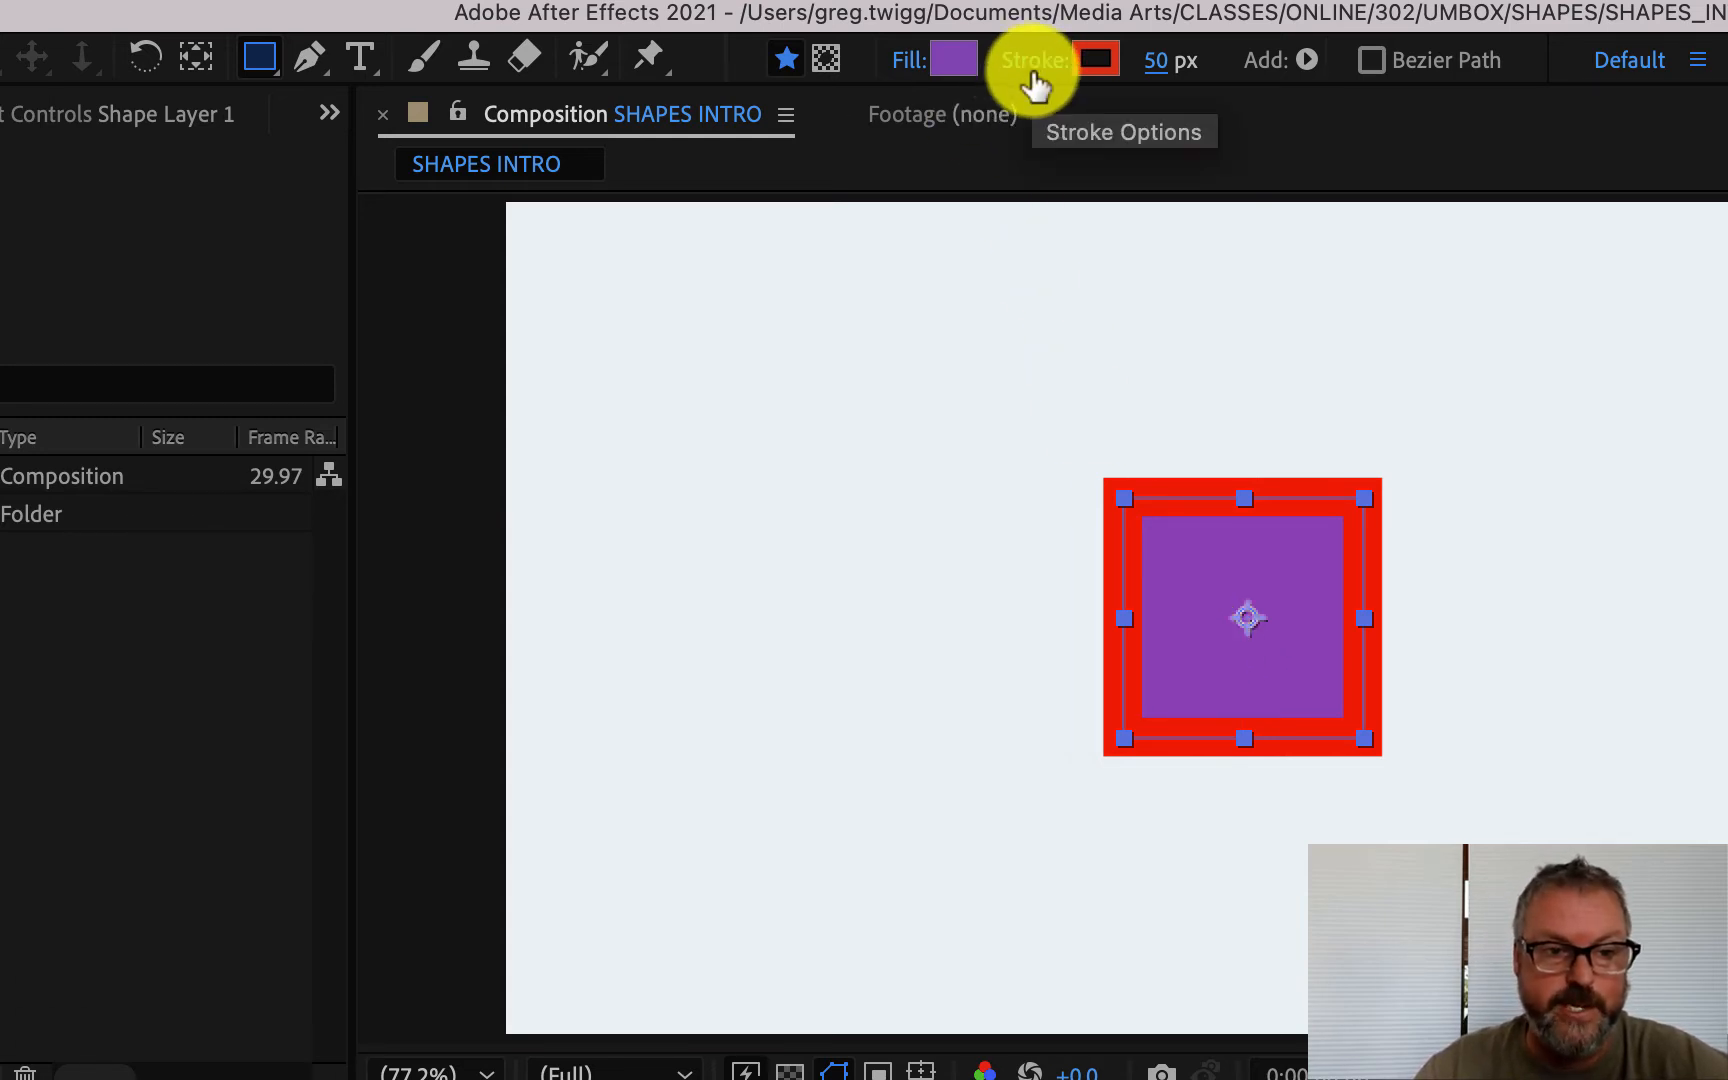
Remove the square's stroke by setting the stroke type to None.
click(1035, 62)
click(914, 489)
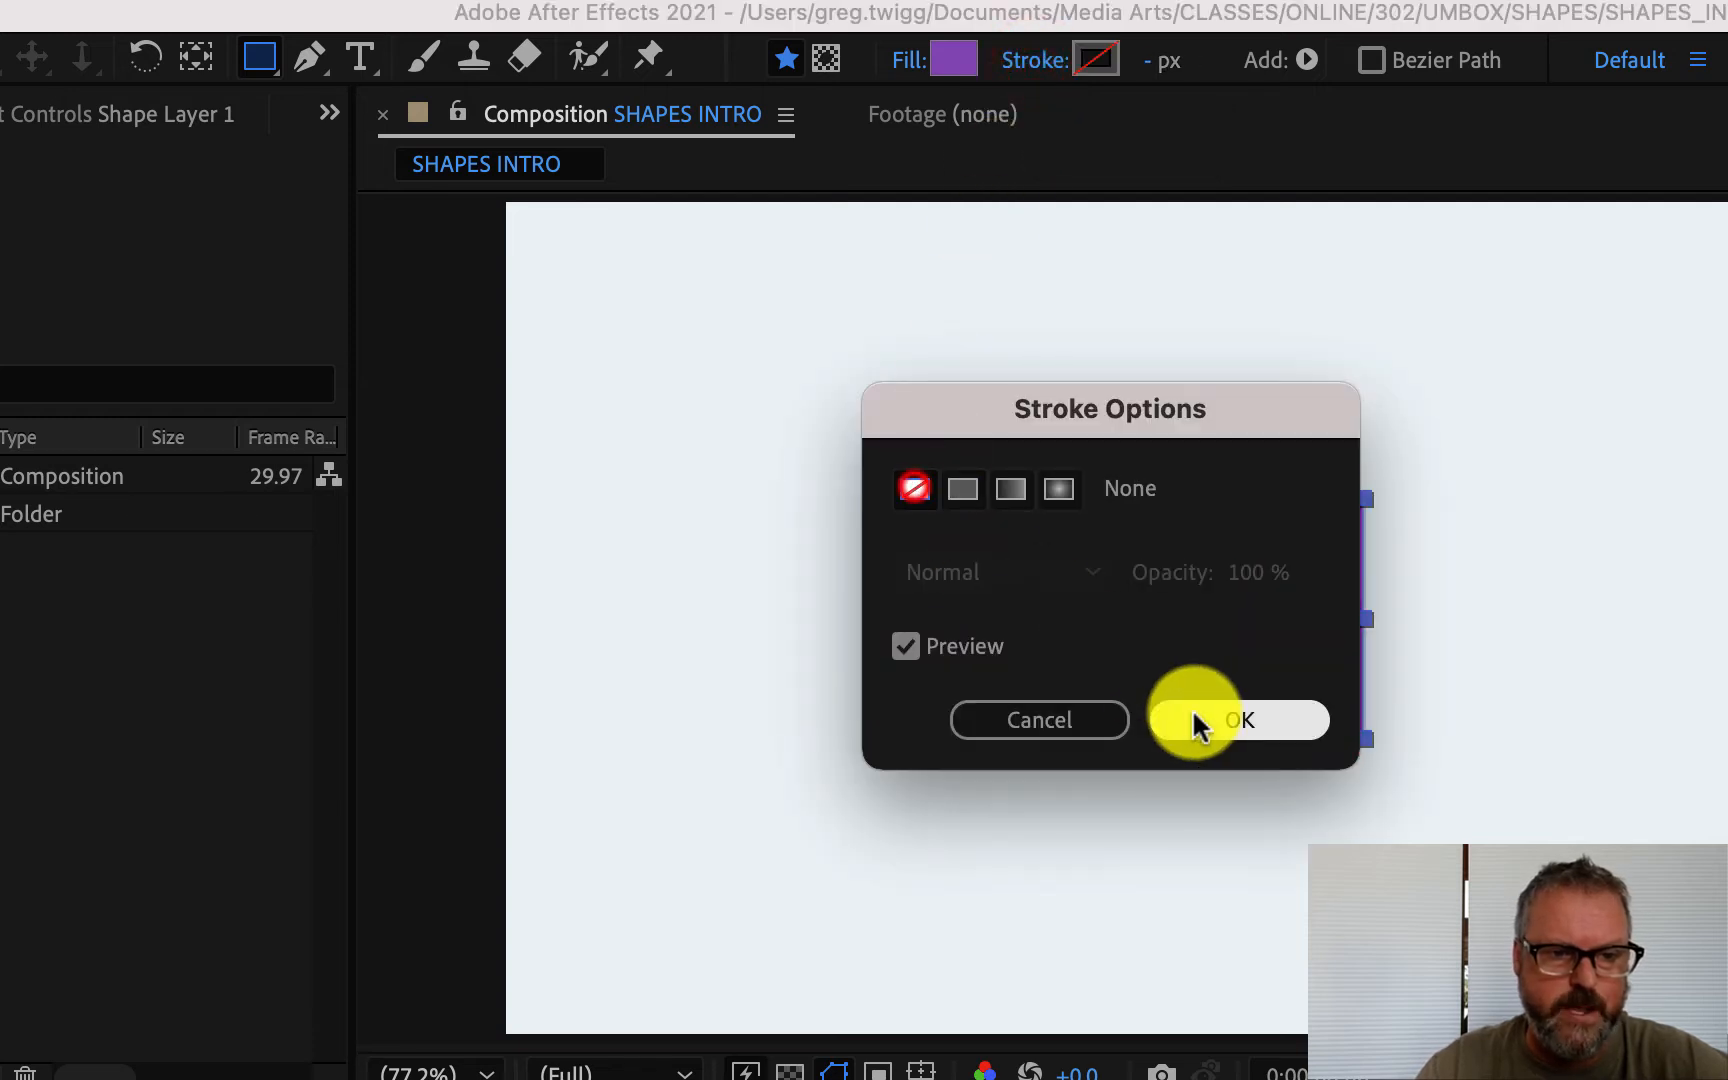
click(1224, 718)
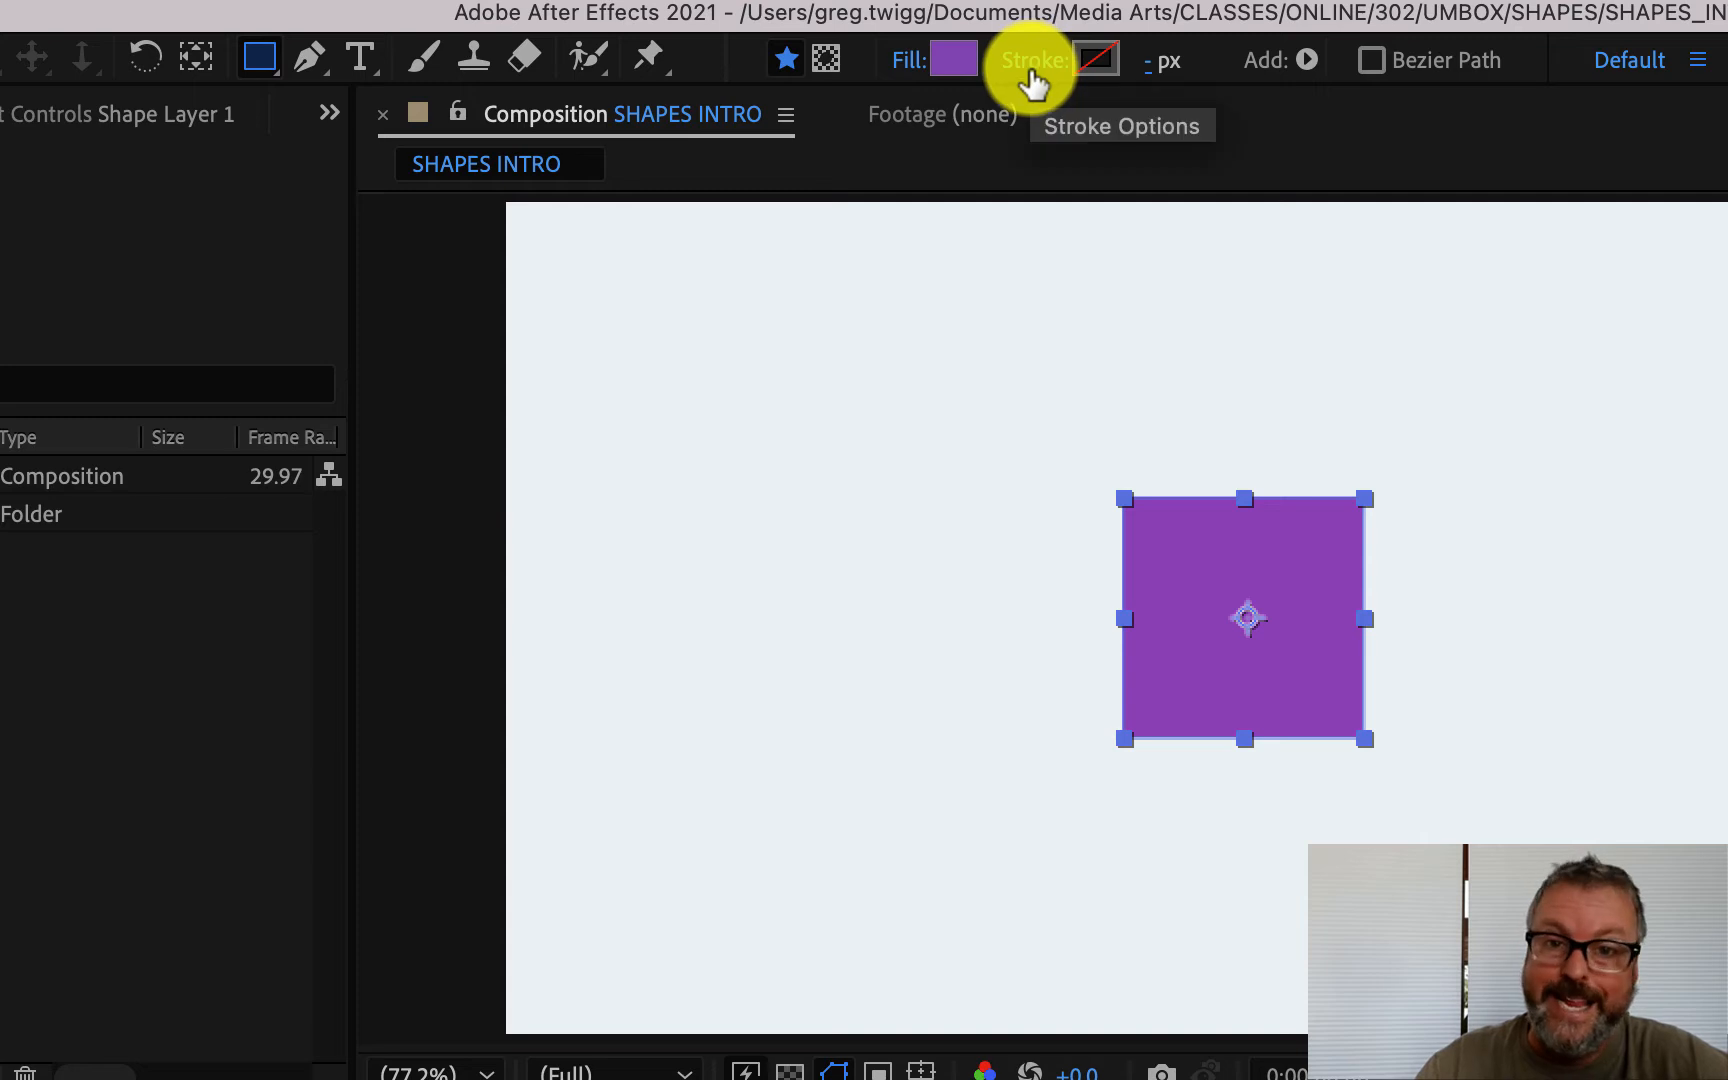
Return the square's stroke type to Solid Color and set the stroke width to 24 px.
click(1031, 61)
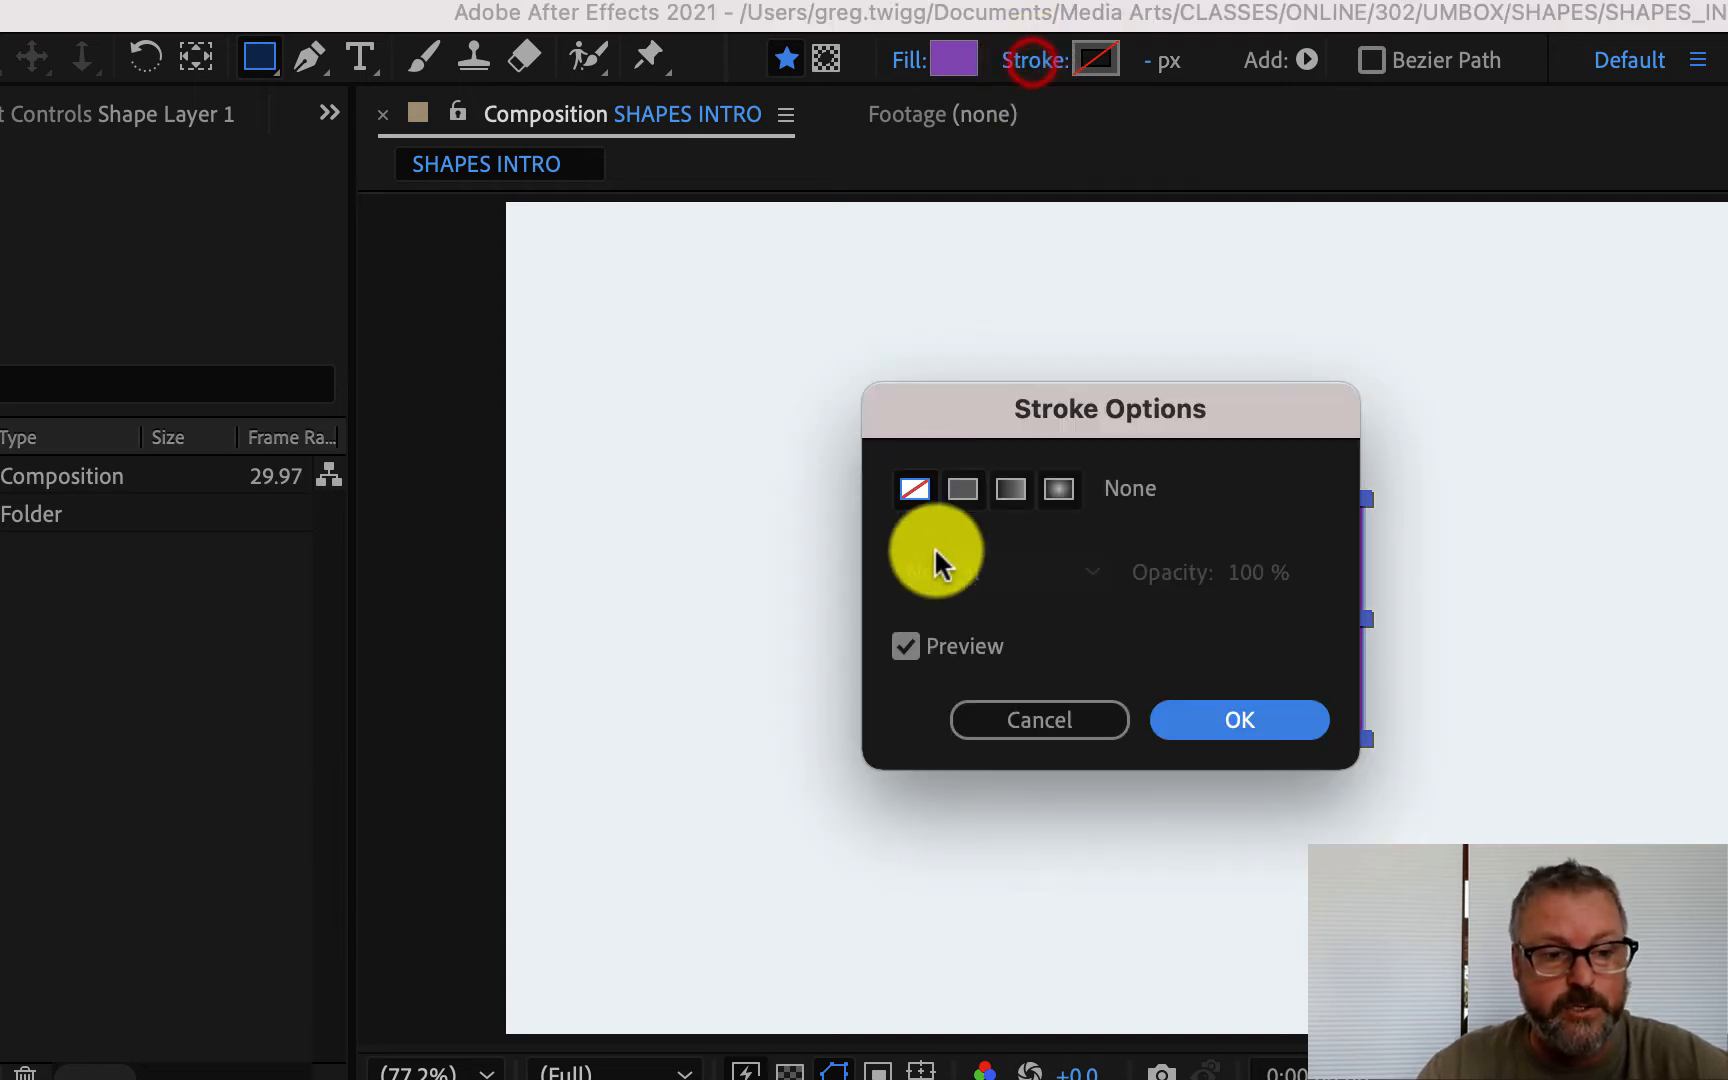
click(960, 490)
click(1232, 720)
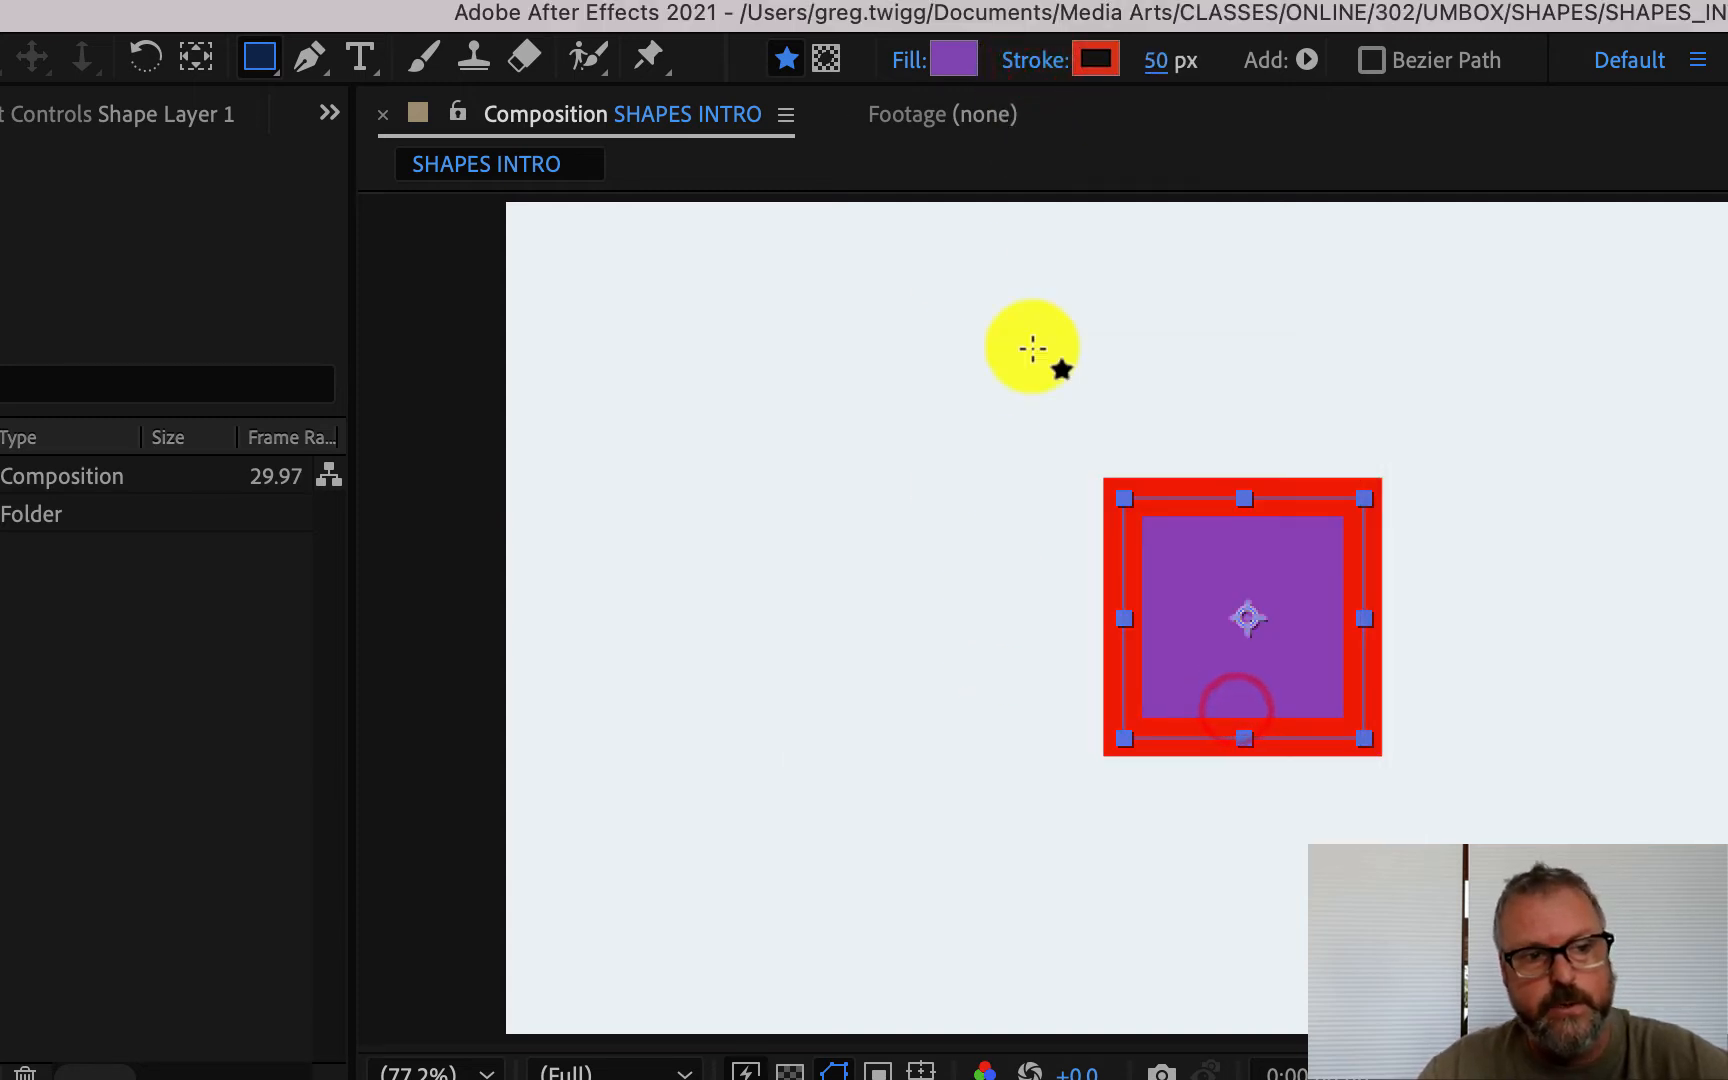
drag(1153, 69, 1108, 74)
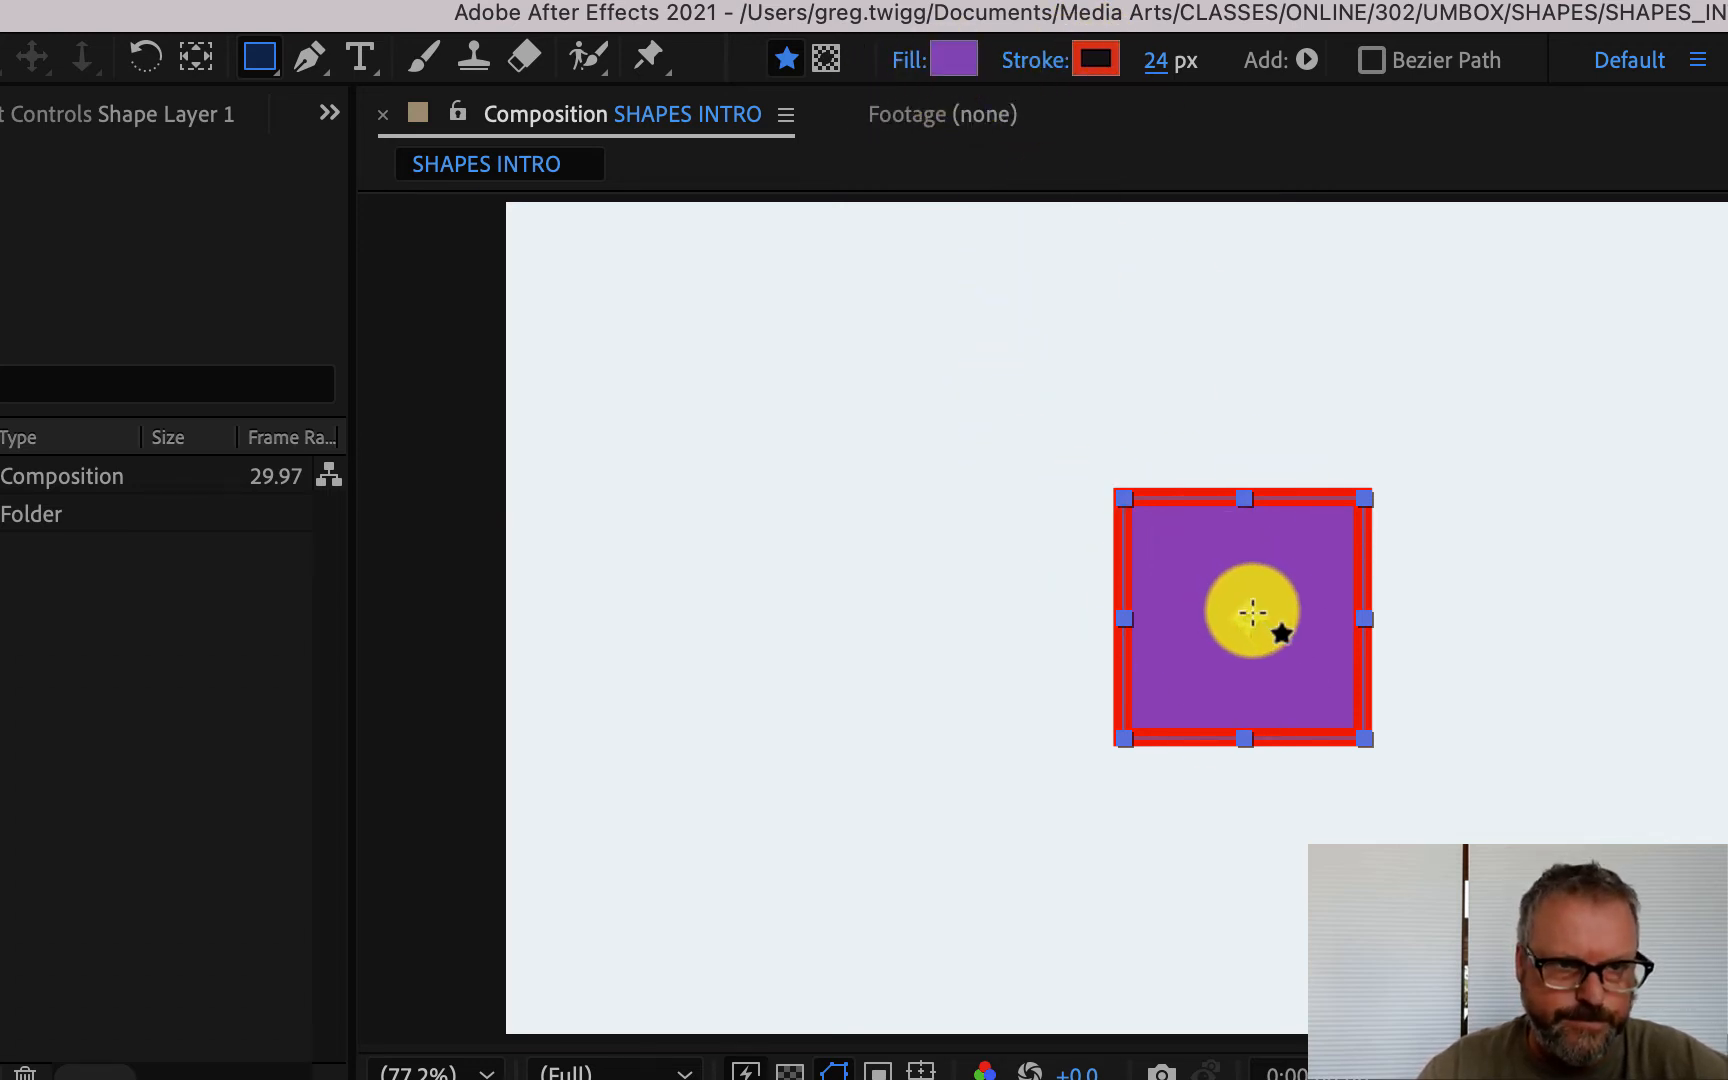
Remove the square's fill by setting the fill type to None.
click(910, 62)
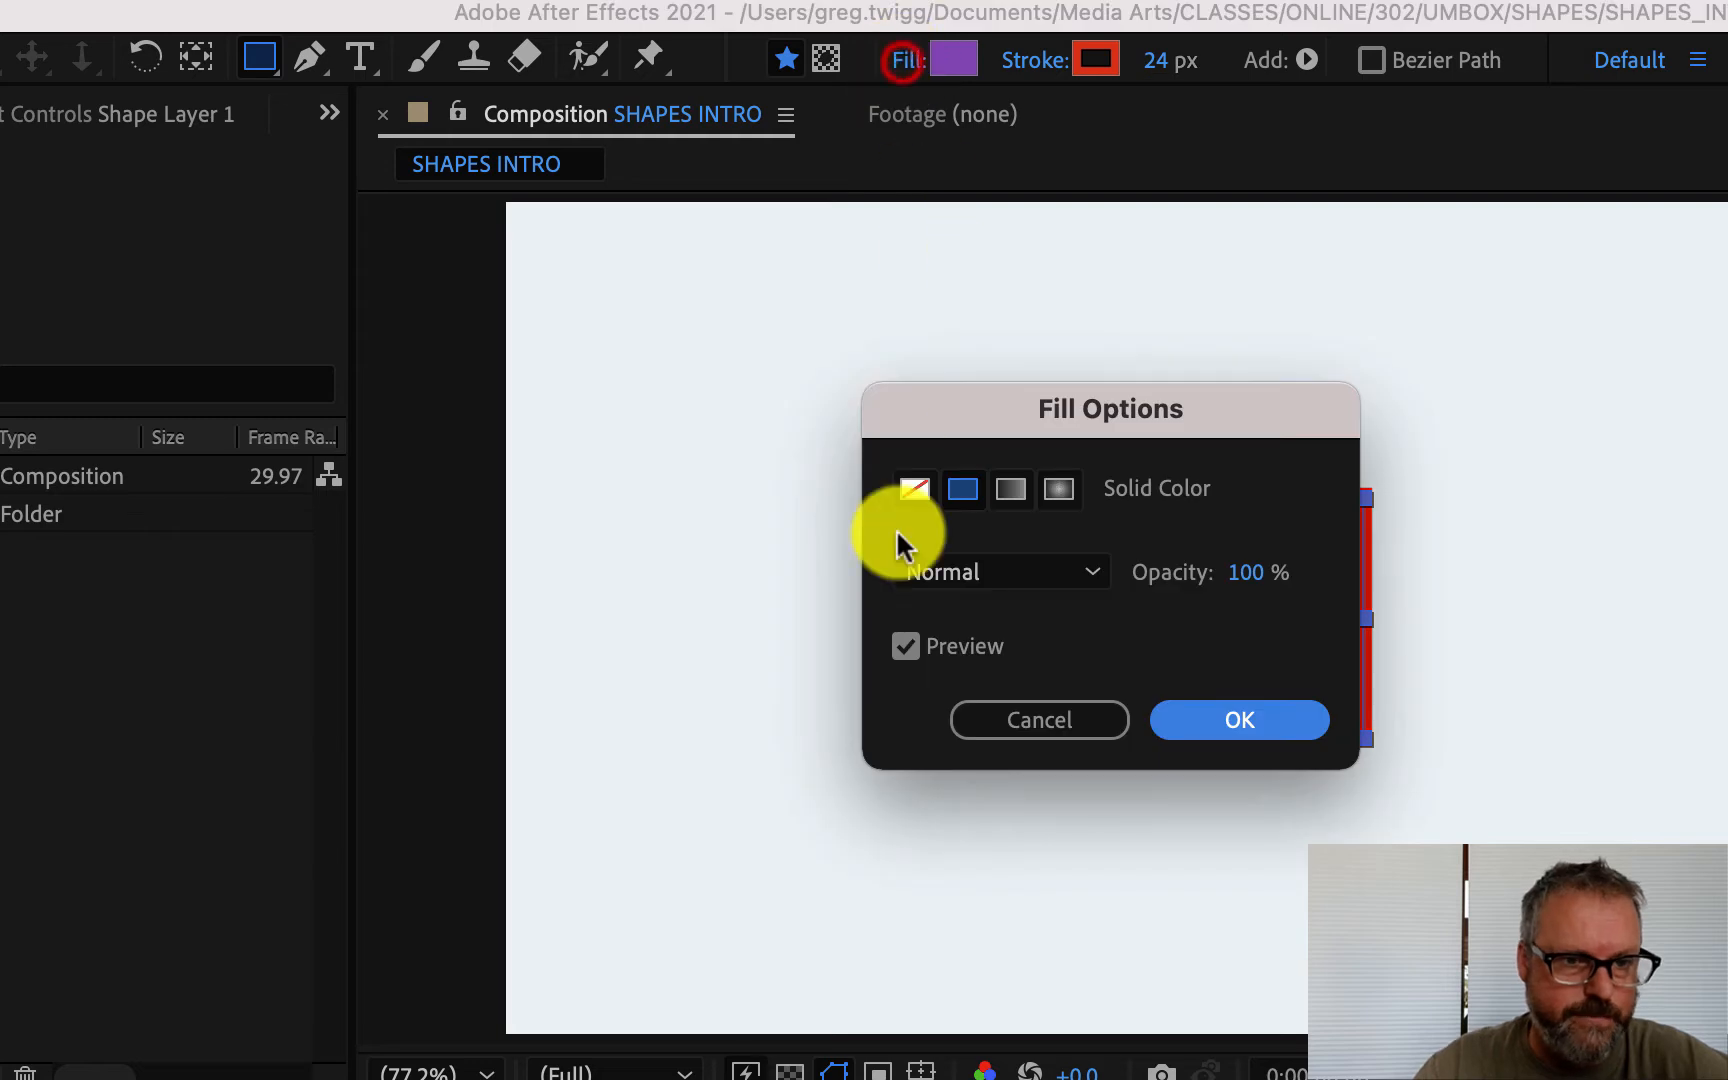
click(914, 492)
click(1220, 728)
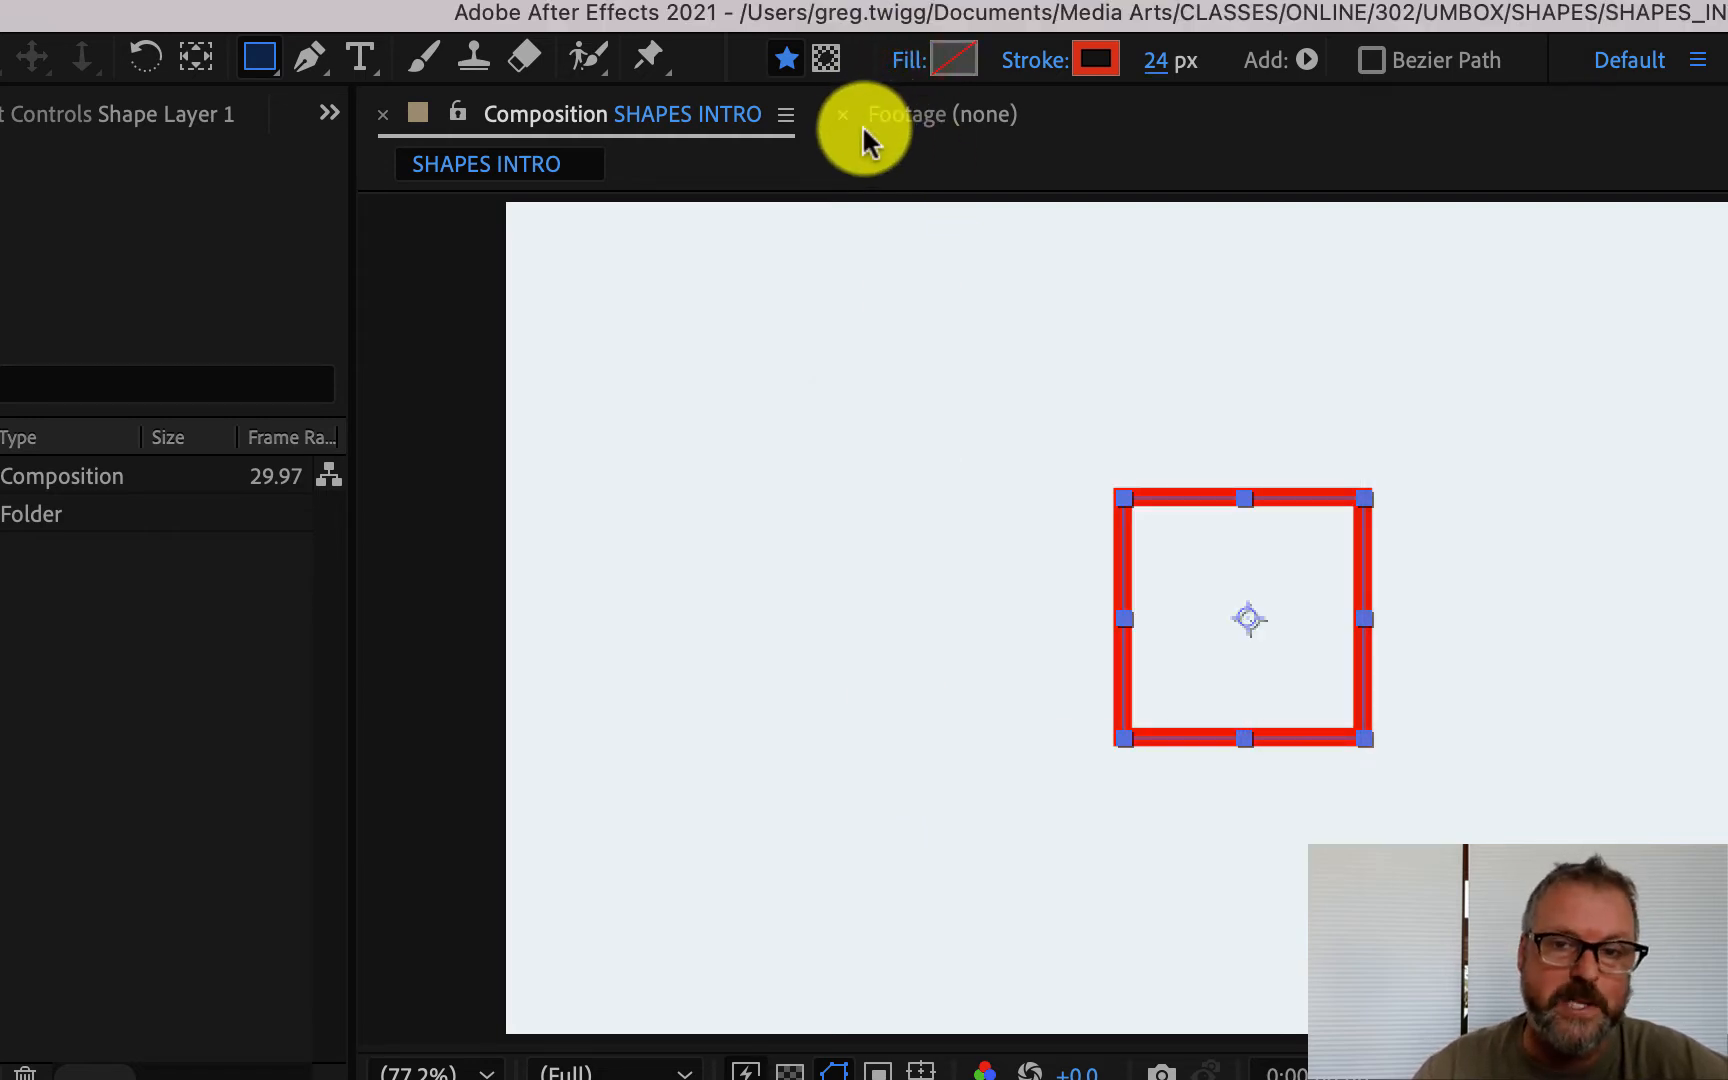
Return the square's fill type to Solid Color.
click(910, 60)
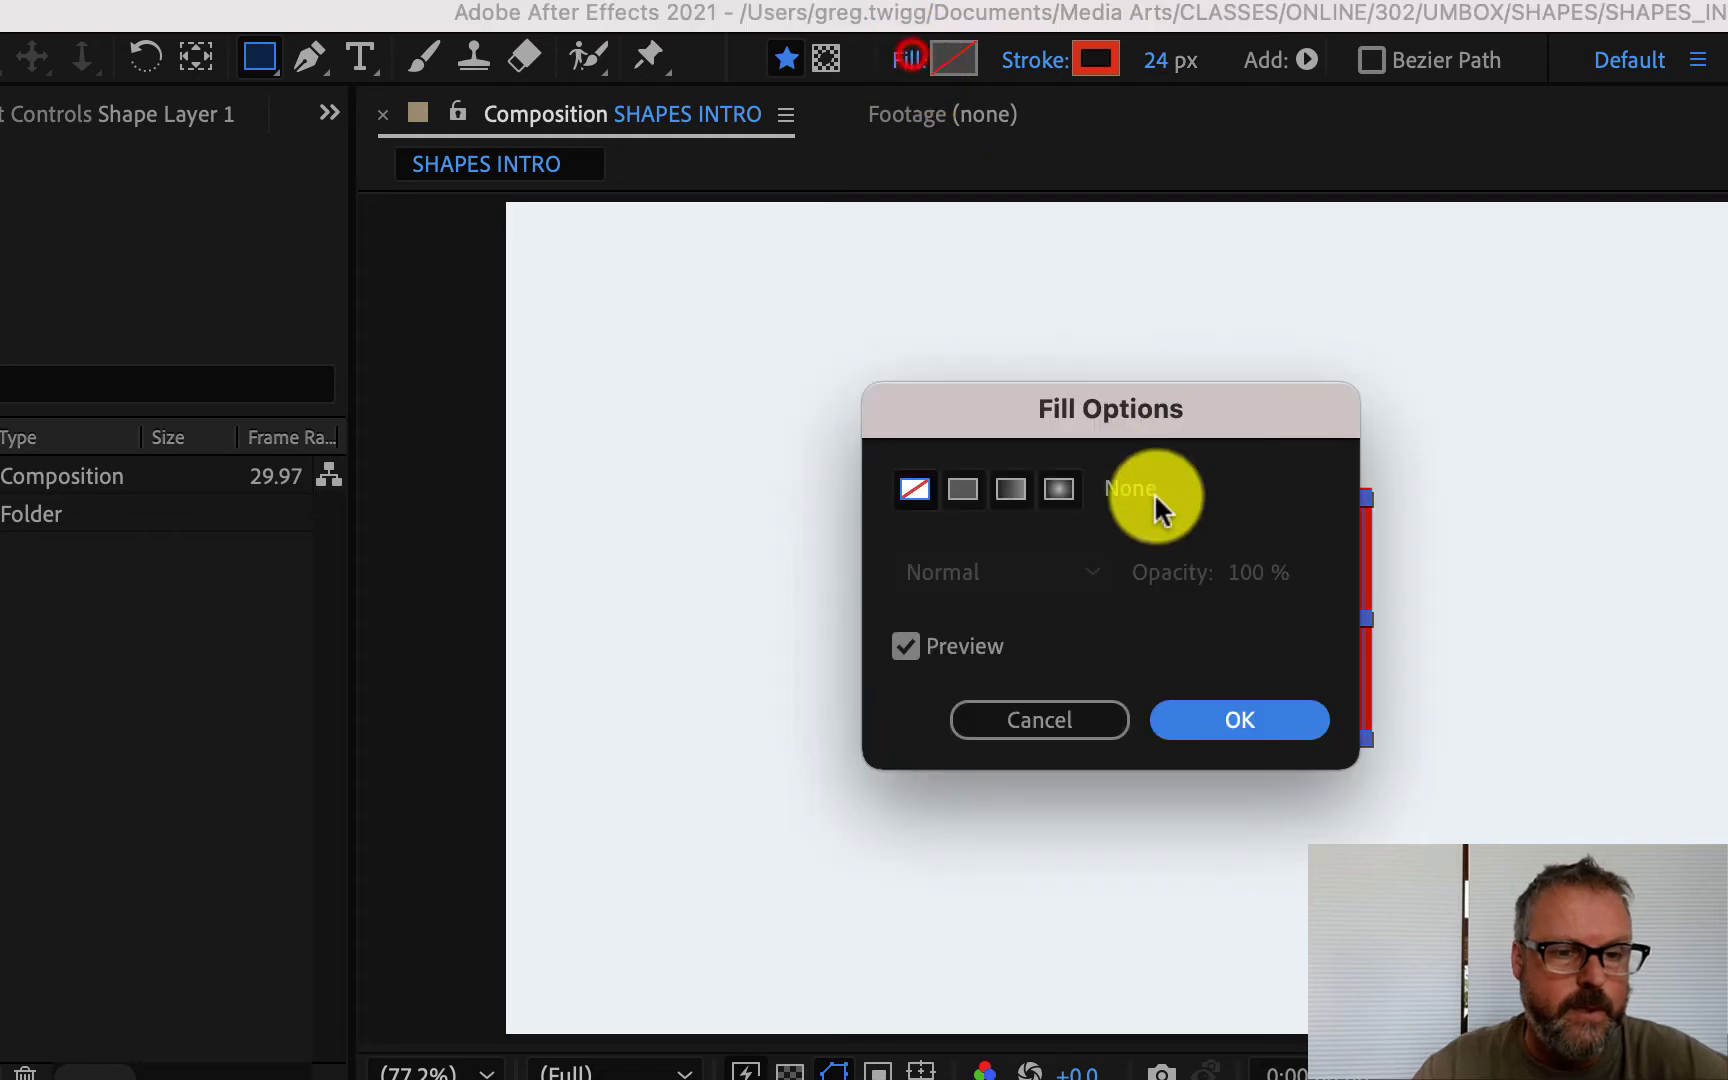
click(963, 488)
click(1230, 720)
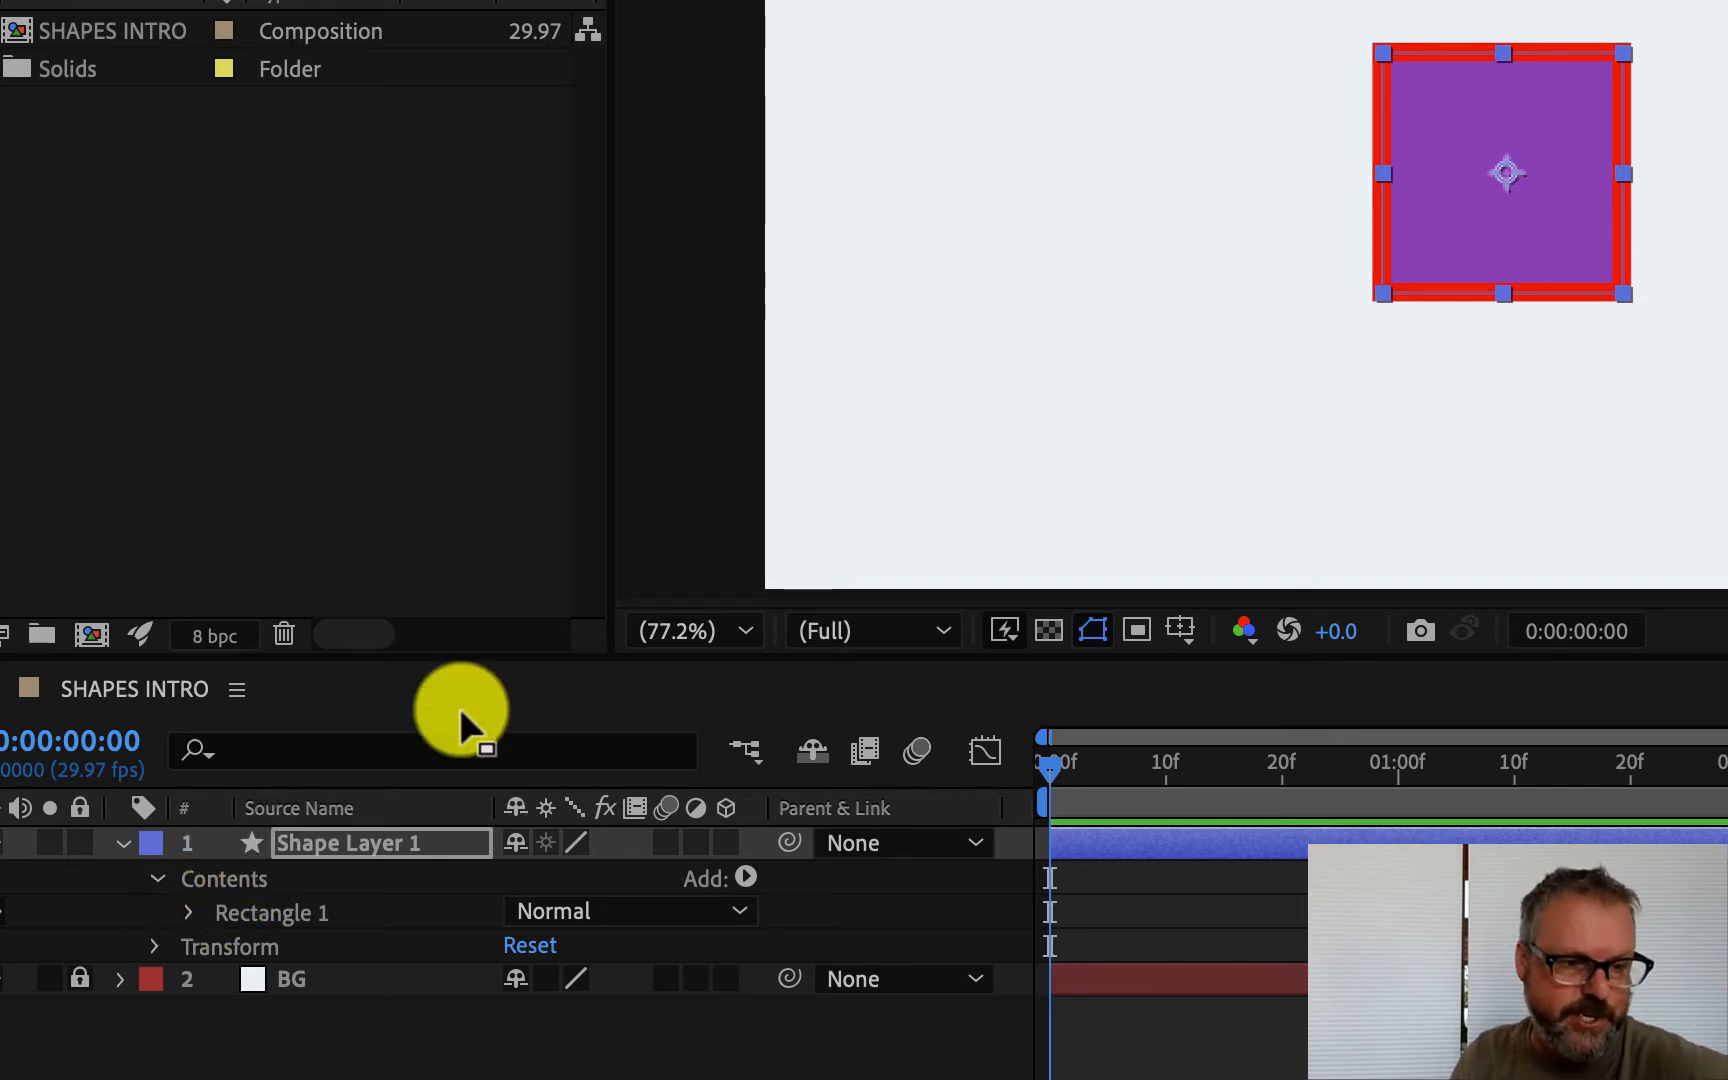
Expand Rectangle Path 1 in the shape layer, try changing its size and its vertical position to -52, and undo the change.
click(187, 910)
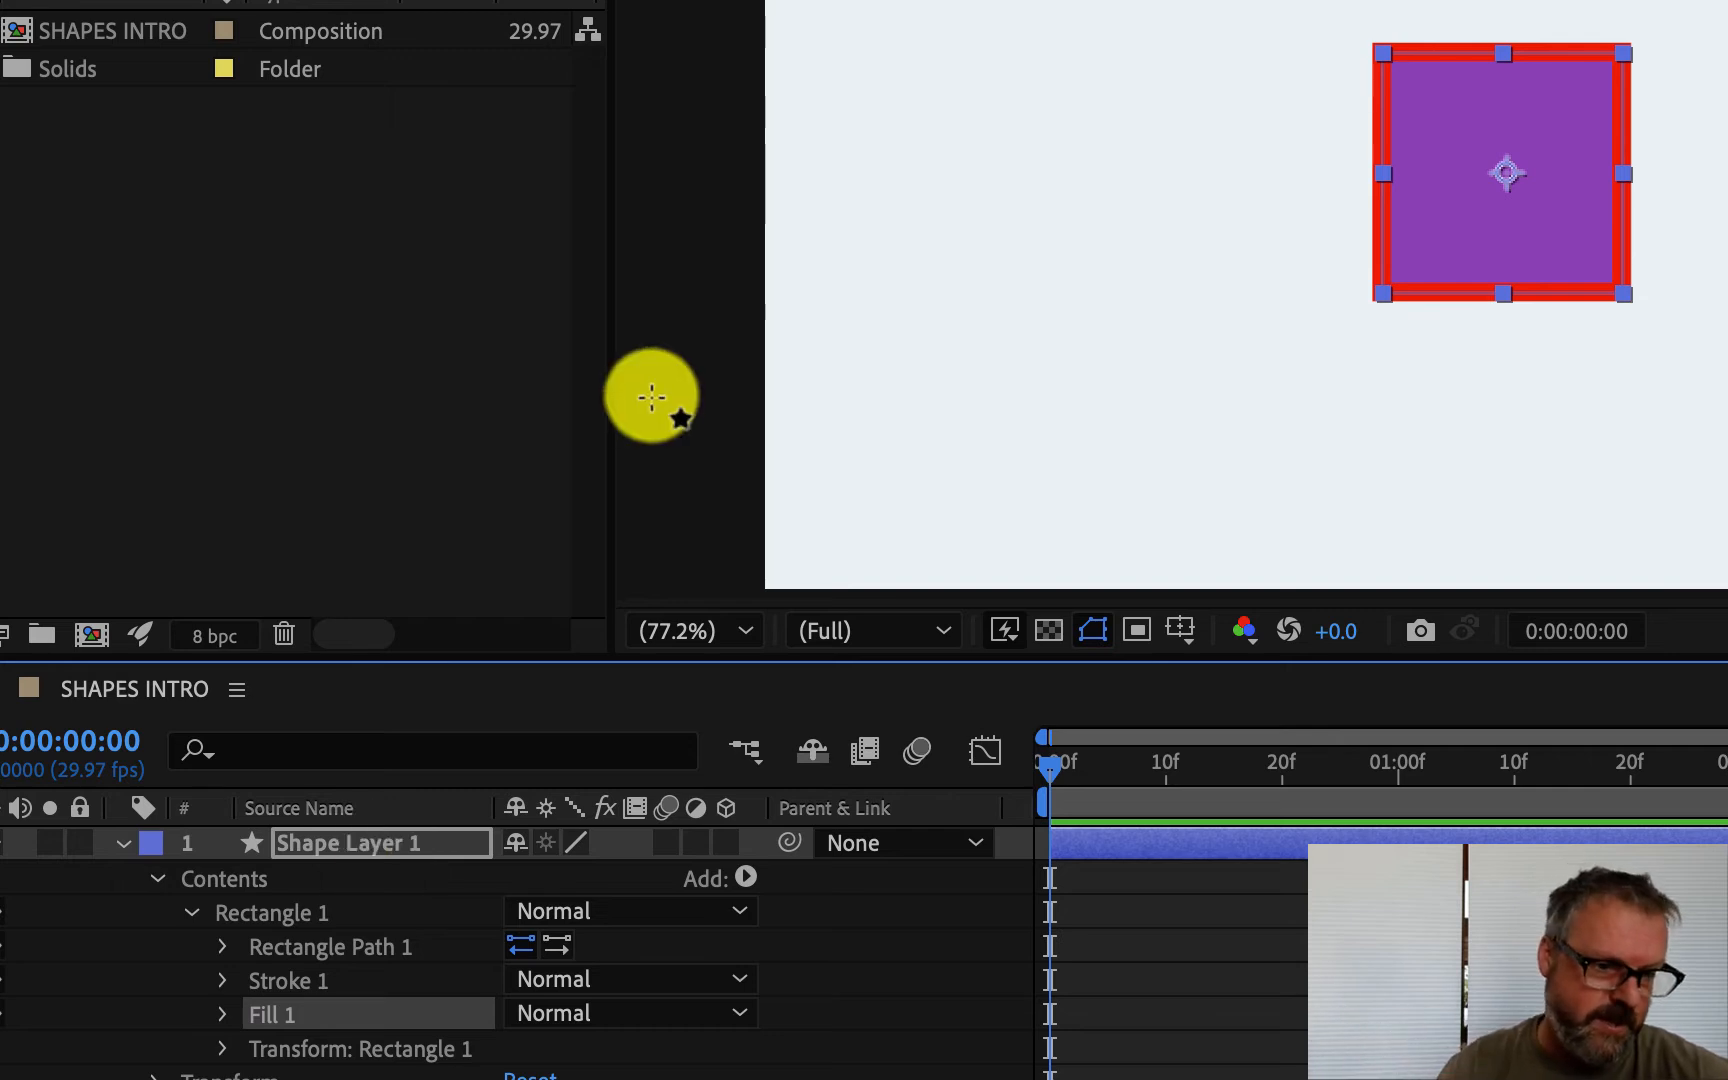
click(222, 946)
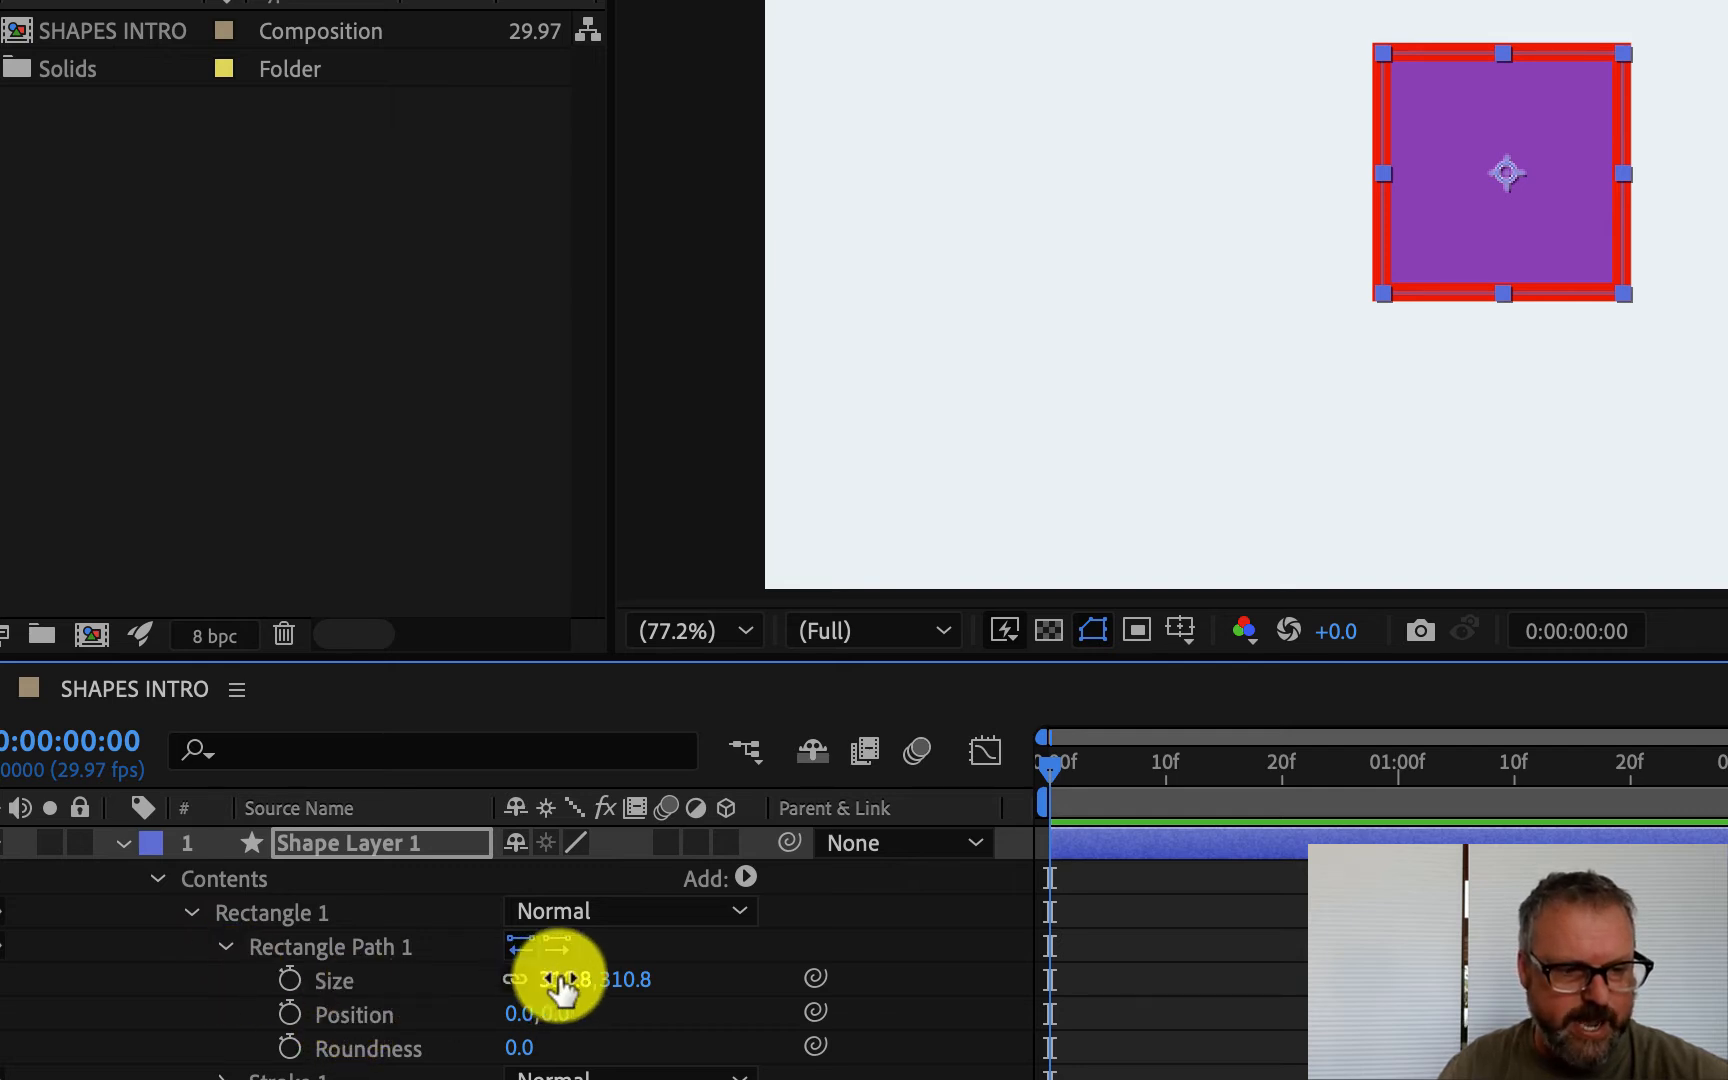
drag(560, 985, 625, 891)
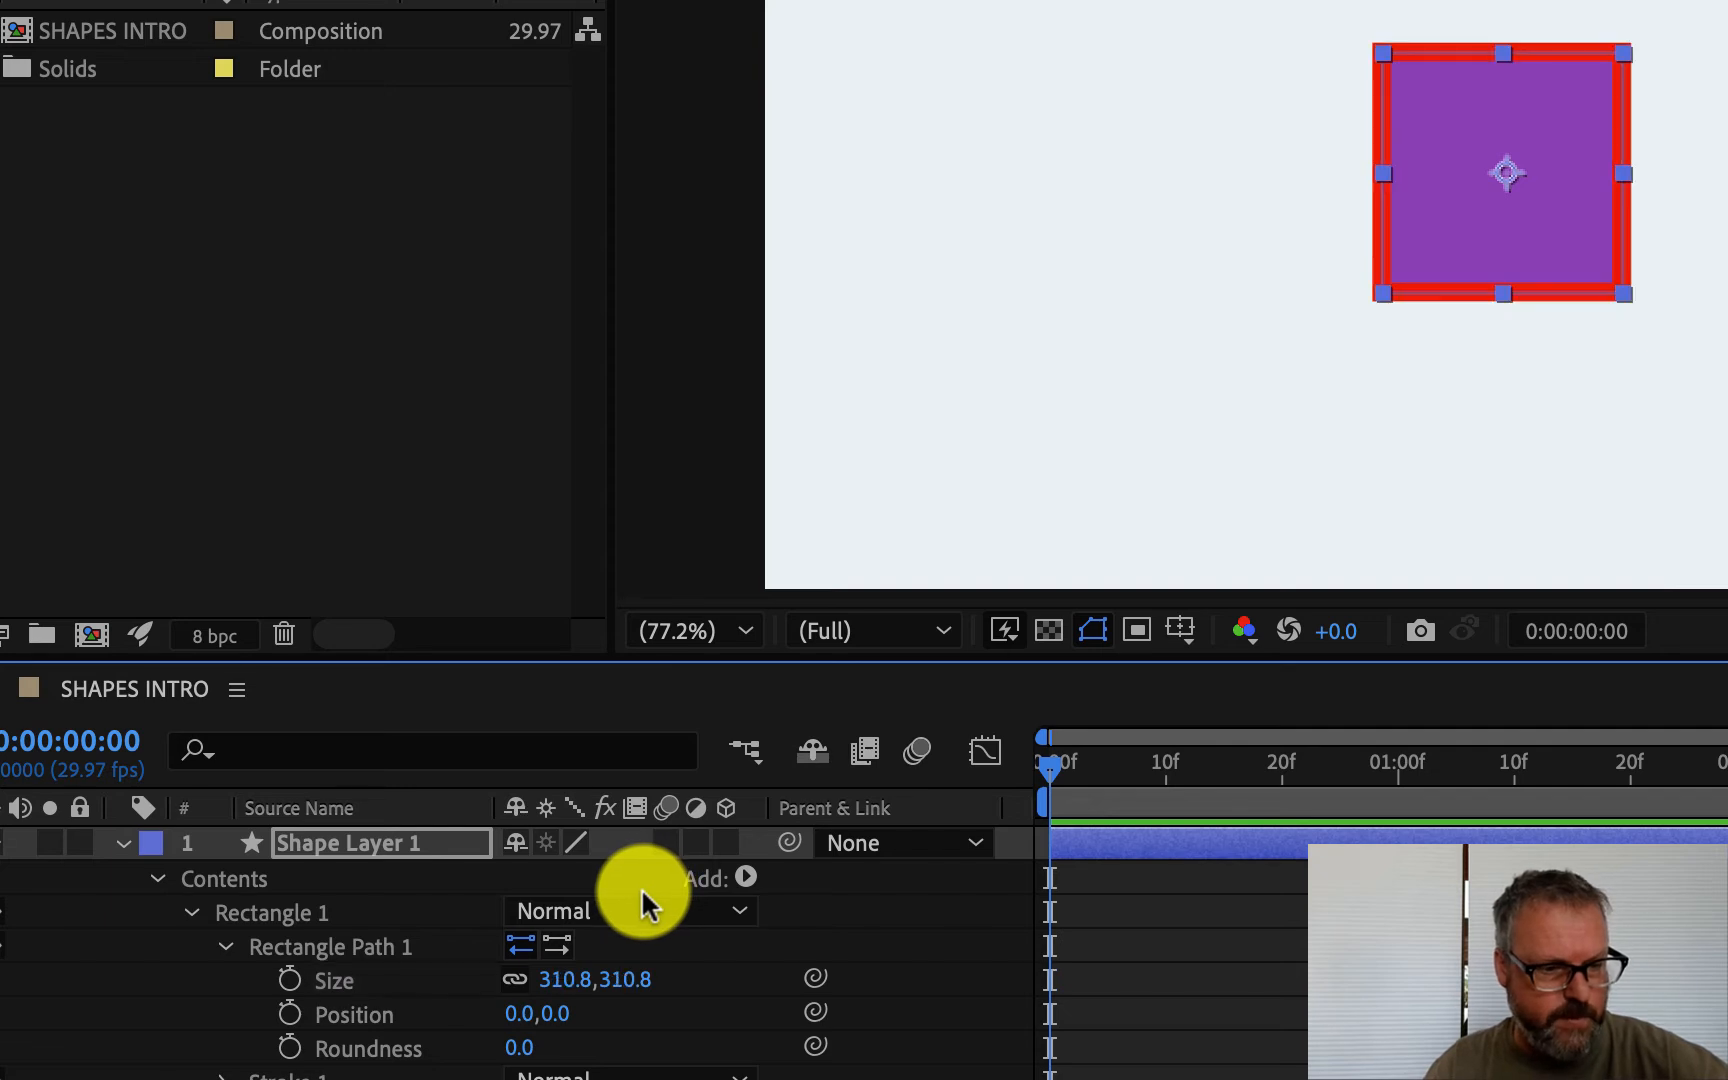
drag(555, 1013, 625, 905)
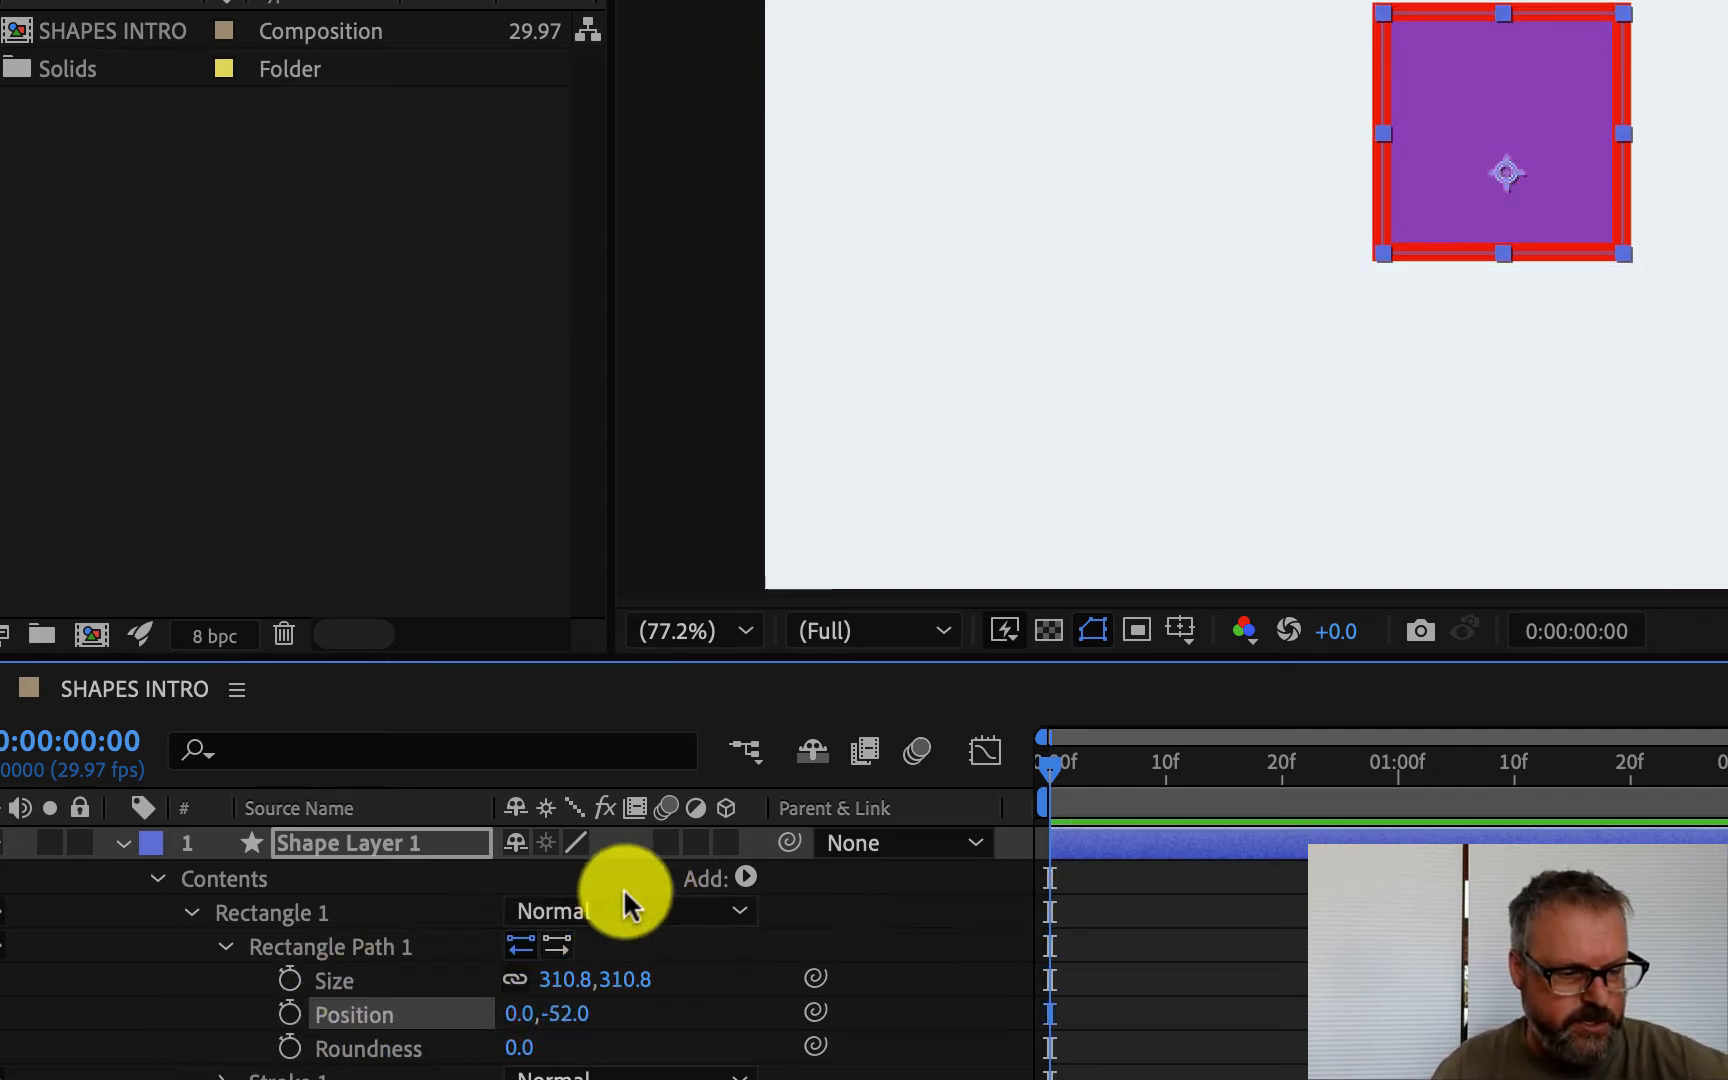
key(ctrl+z)
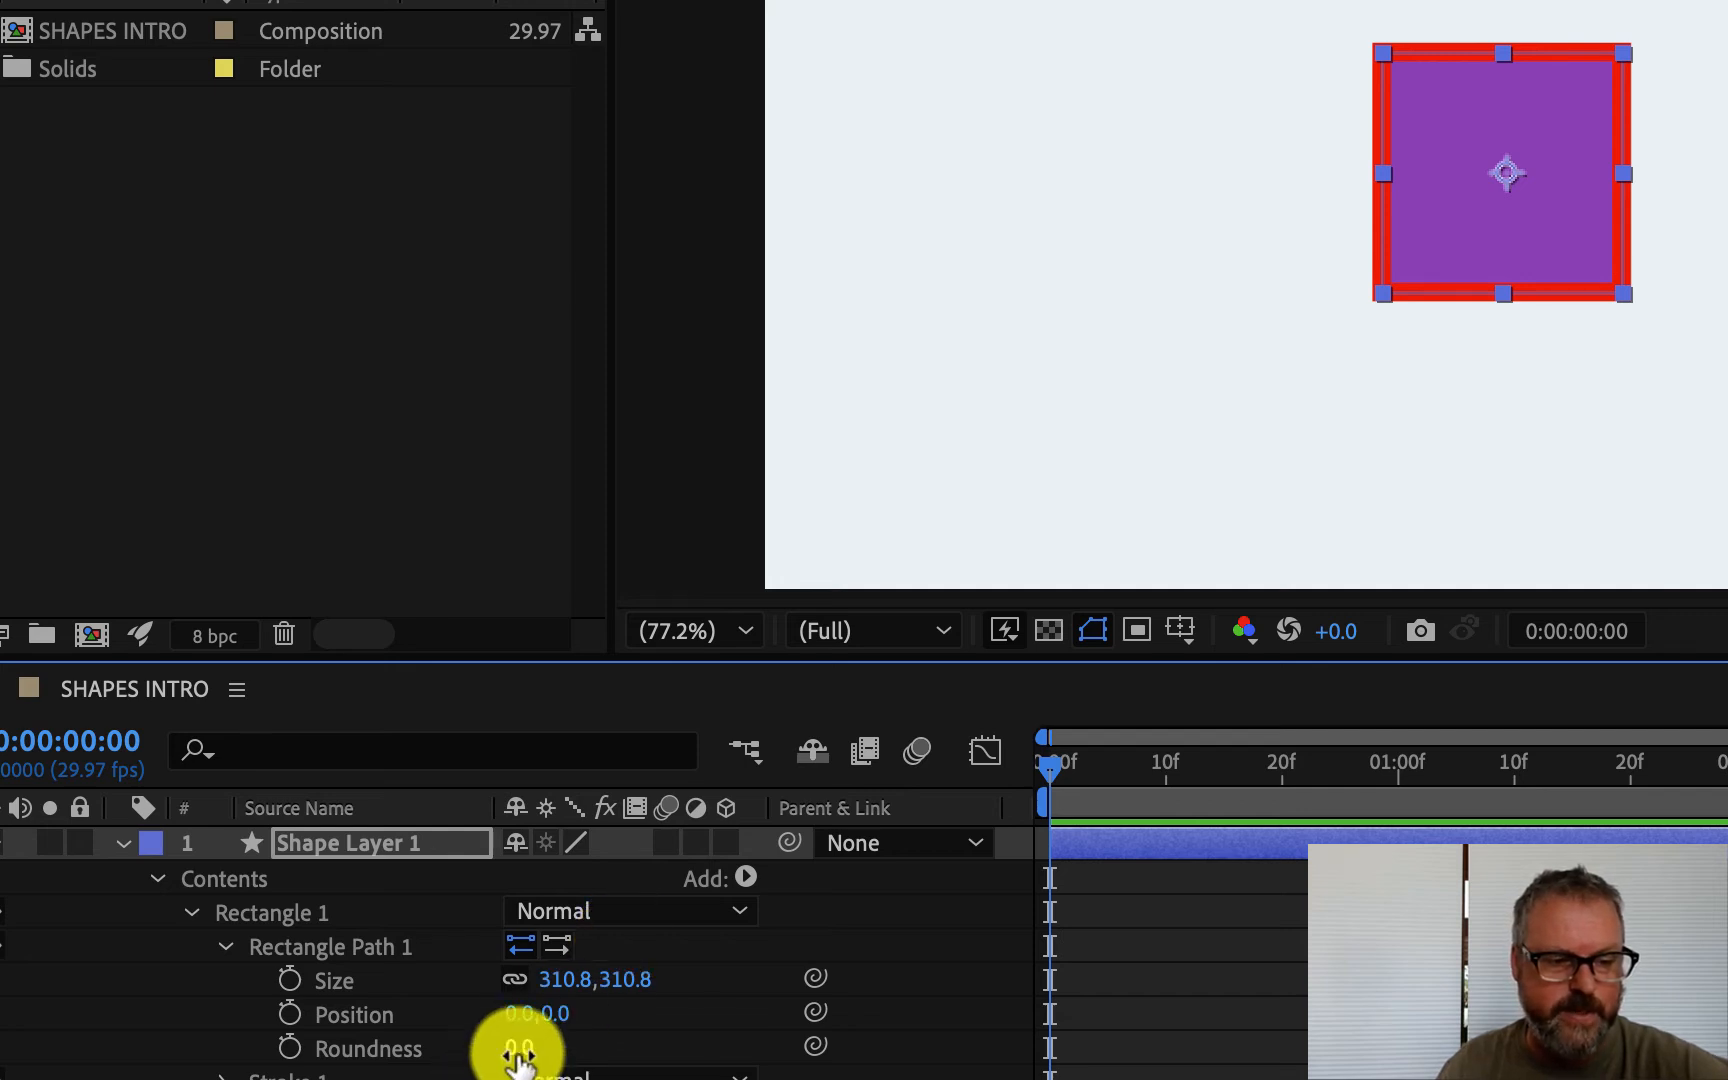
Set the roundness of Rectangle Path 1 to 1.0 and collapse its properties.
drag(513, 1046, 208, 1034)
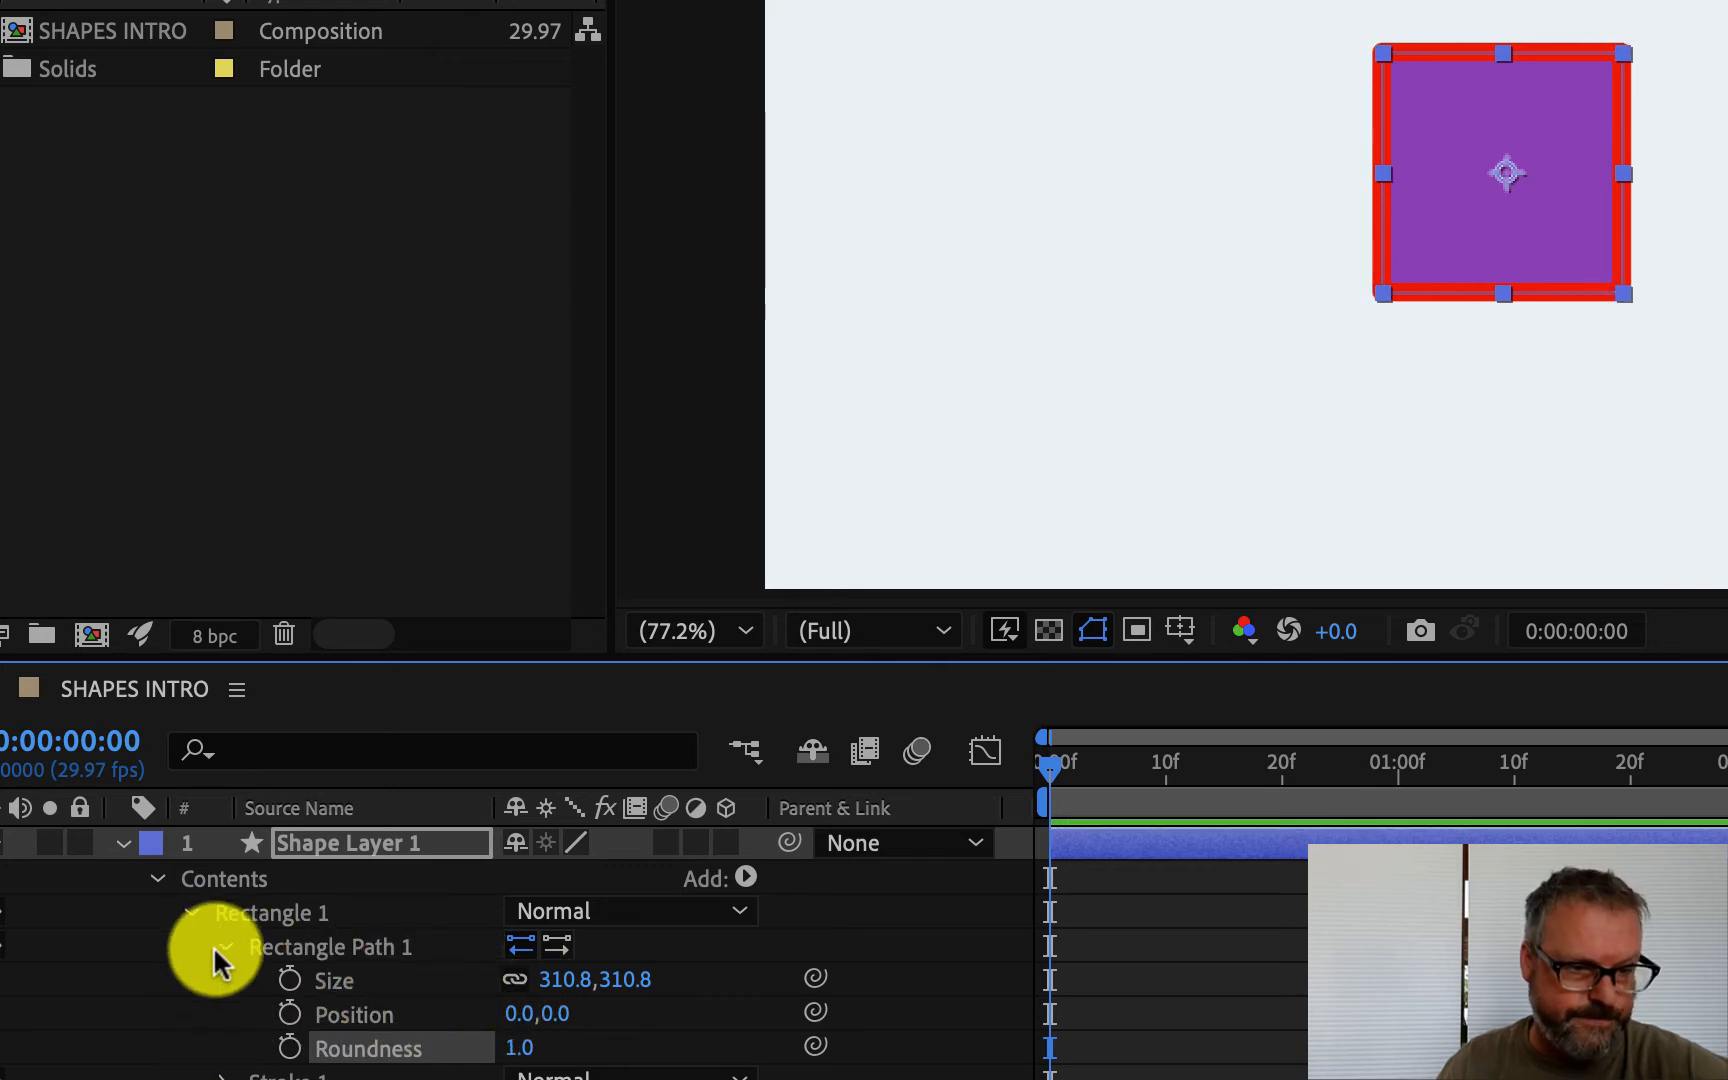
click(226, 947)
Try lowering the opacity of Stroke 1 to 41% and undo the change.
click(223, 981)
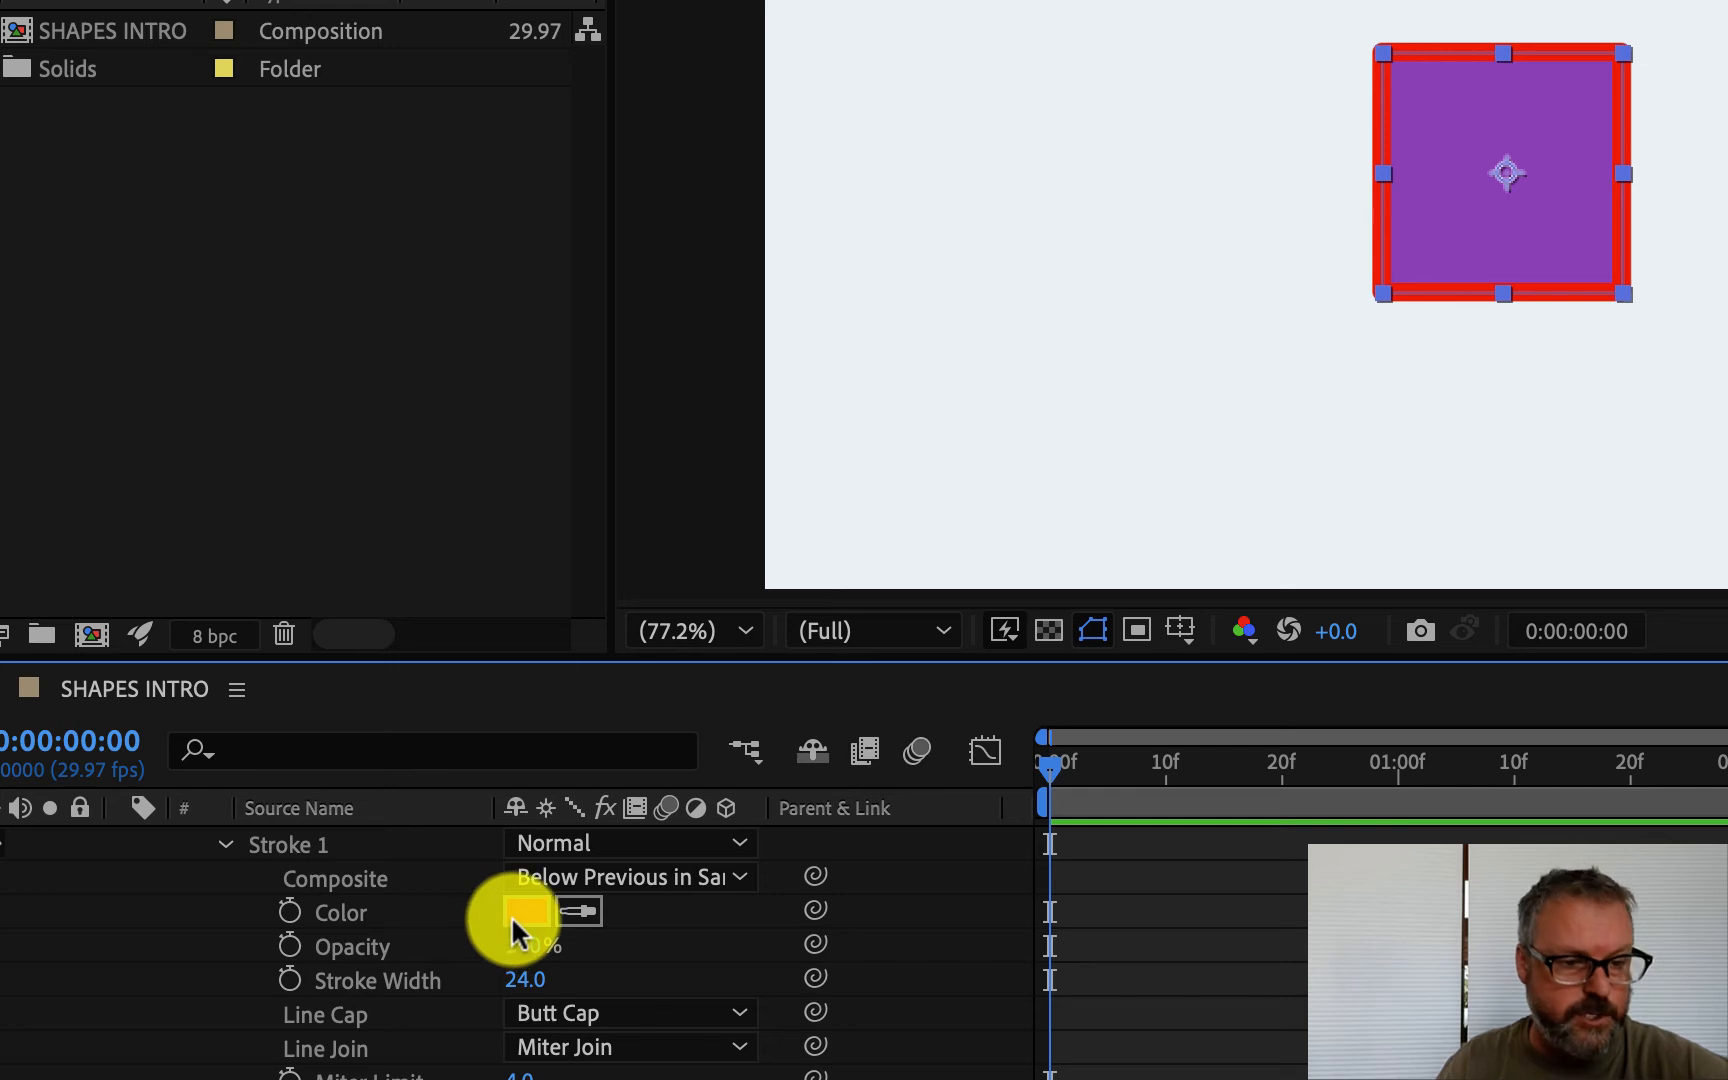
mouse_move(528, 945)
mouse_down()
mouse_move(378, 964)
mouse_move(430, 961)
mouse_up()
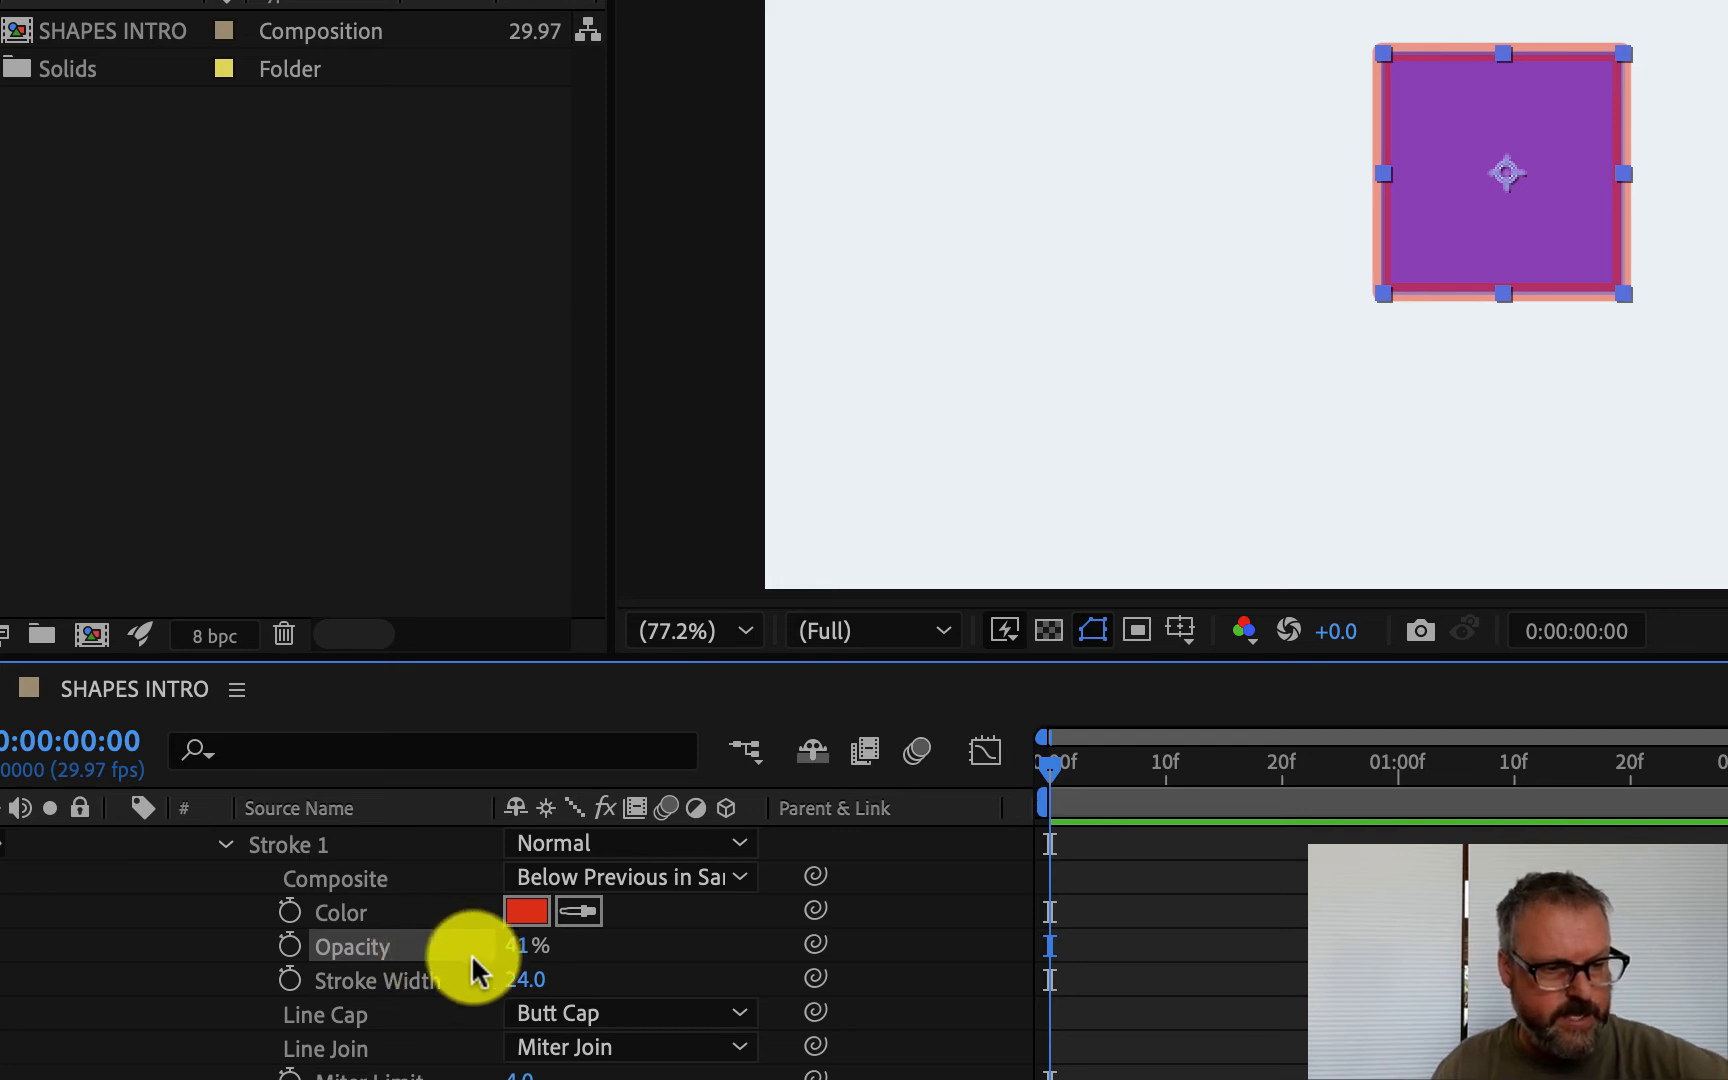
key(ctrl+z)
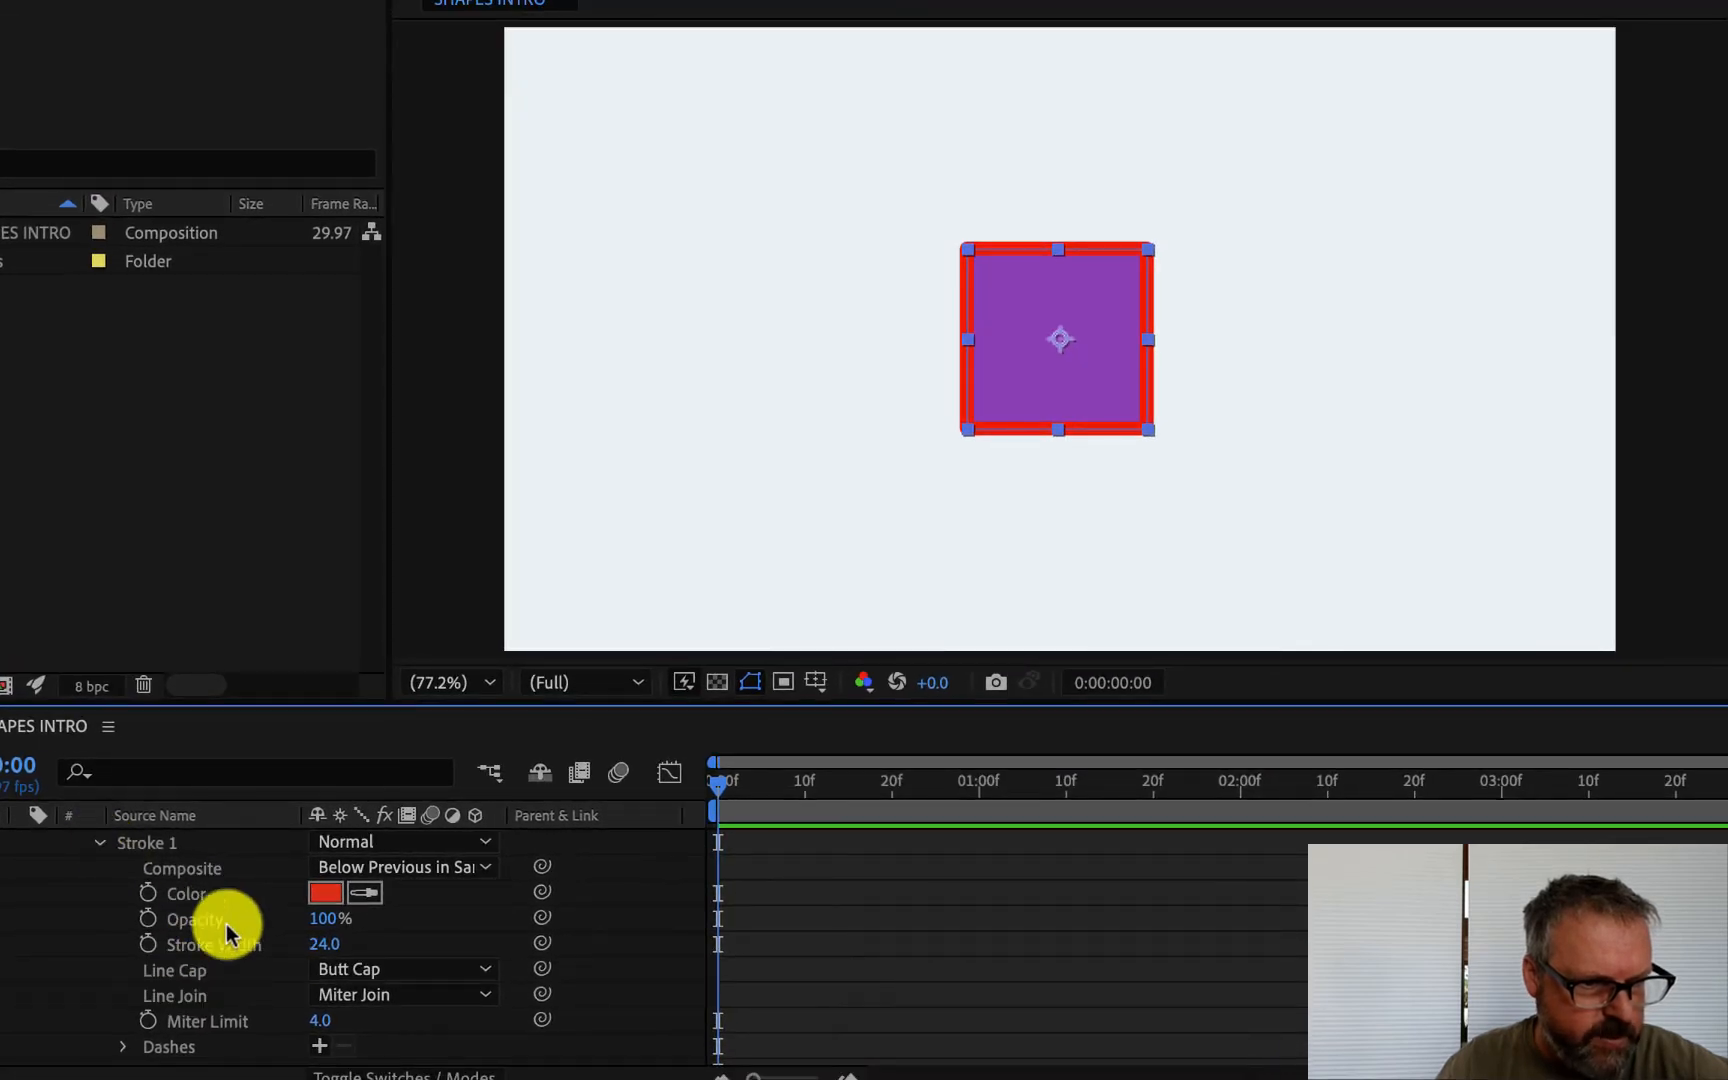
Collapse Stroke 1 and review the properties listed under Fill 1.
click(97, 844)
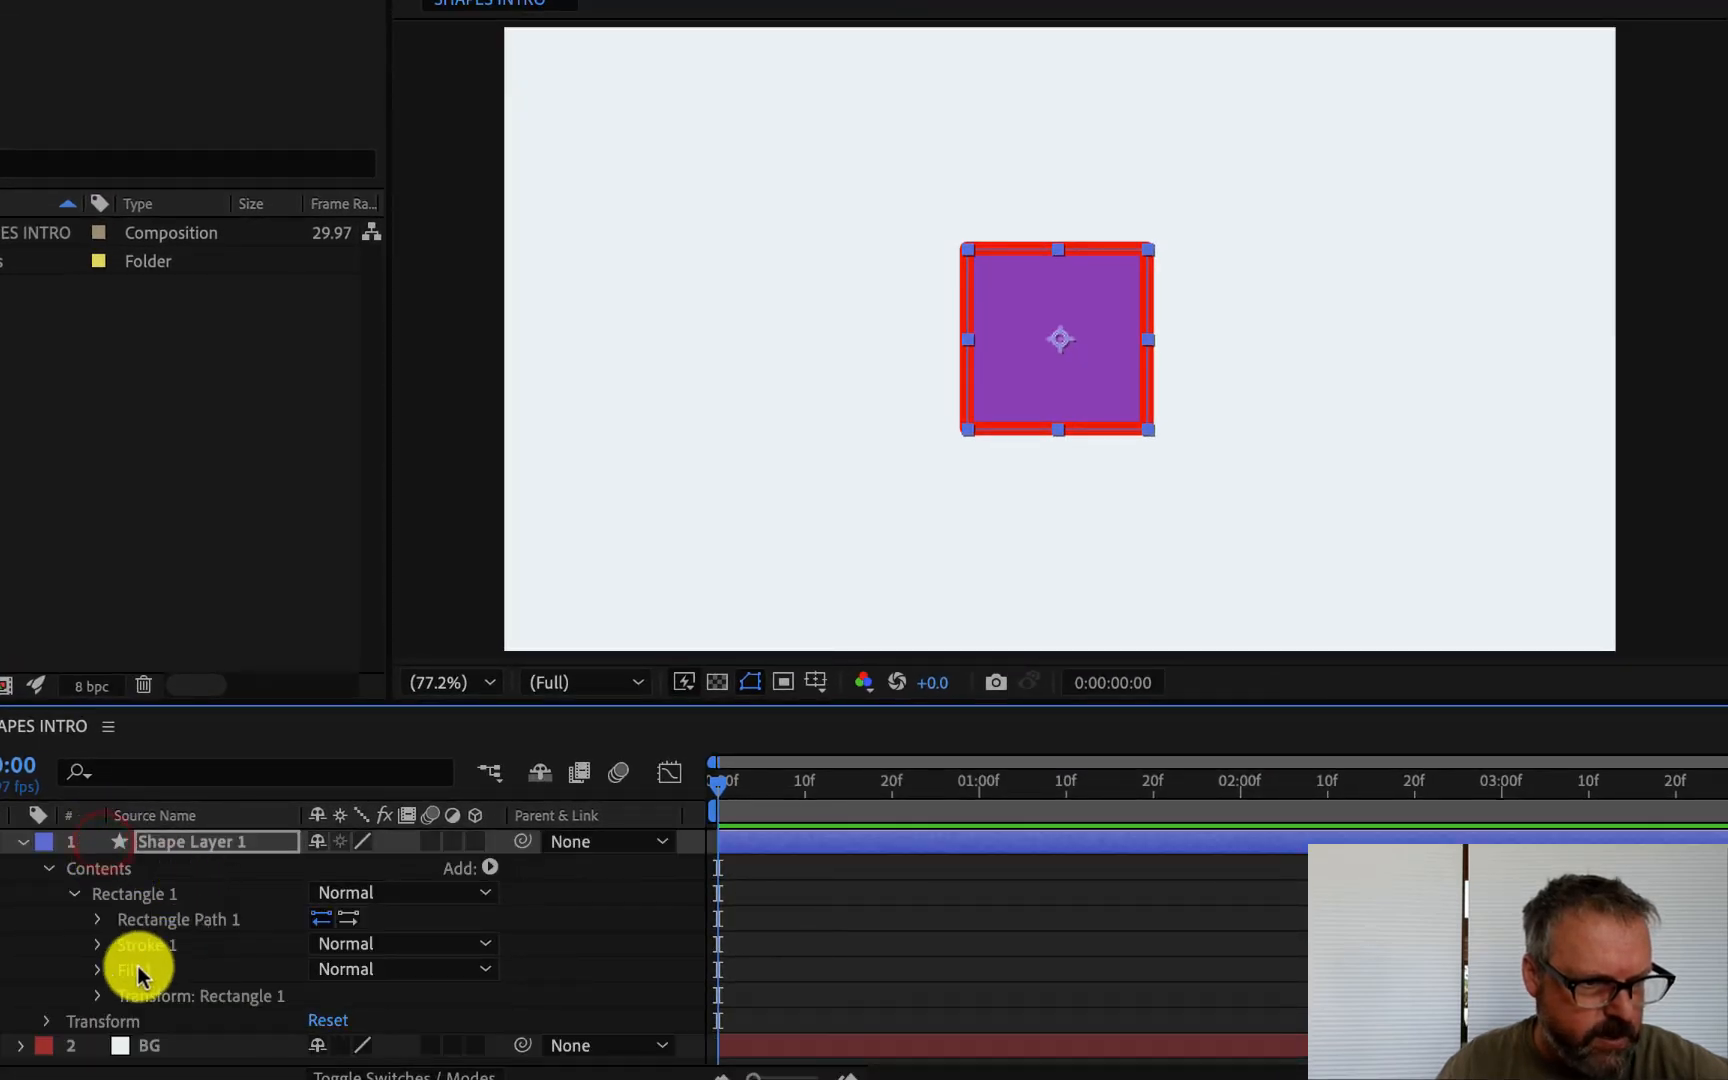
click(97, 970)
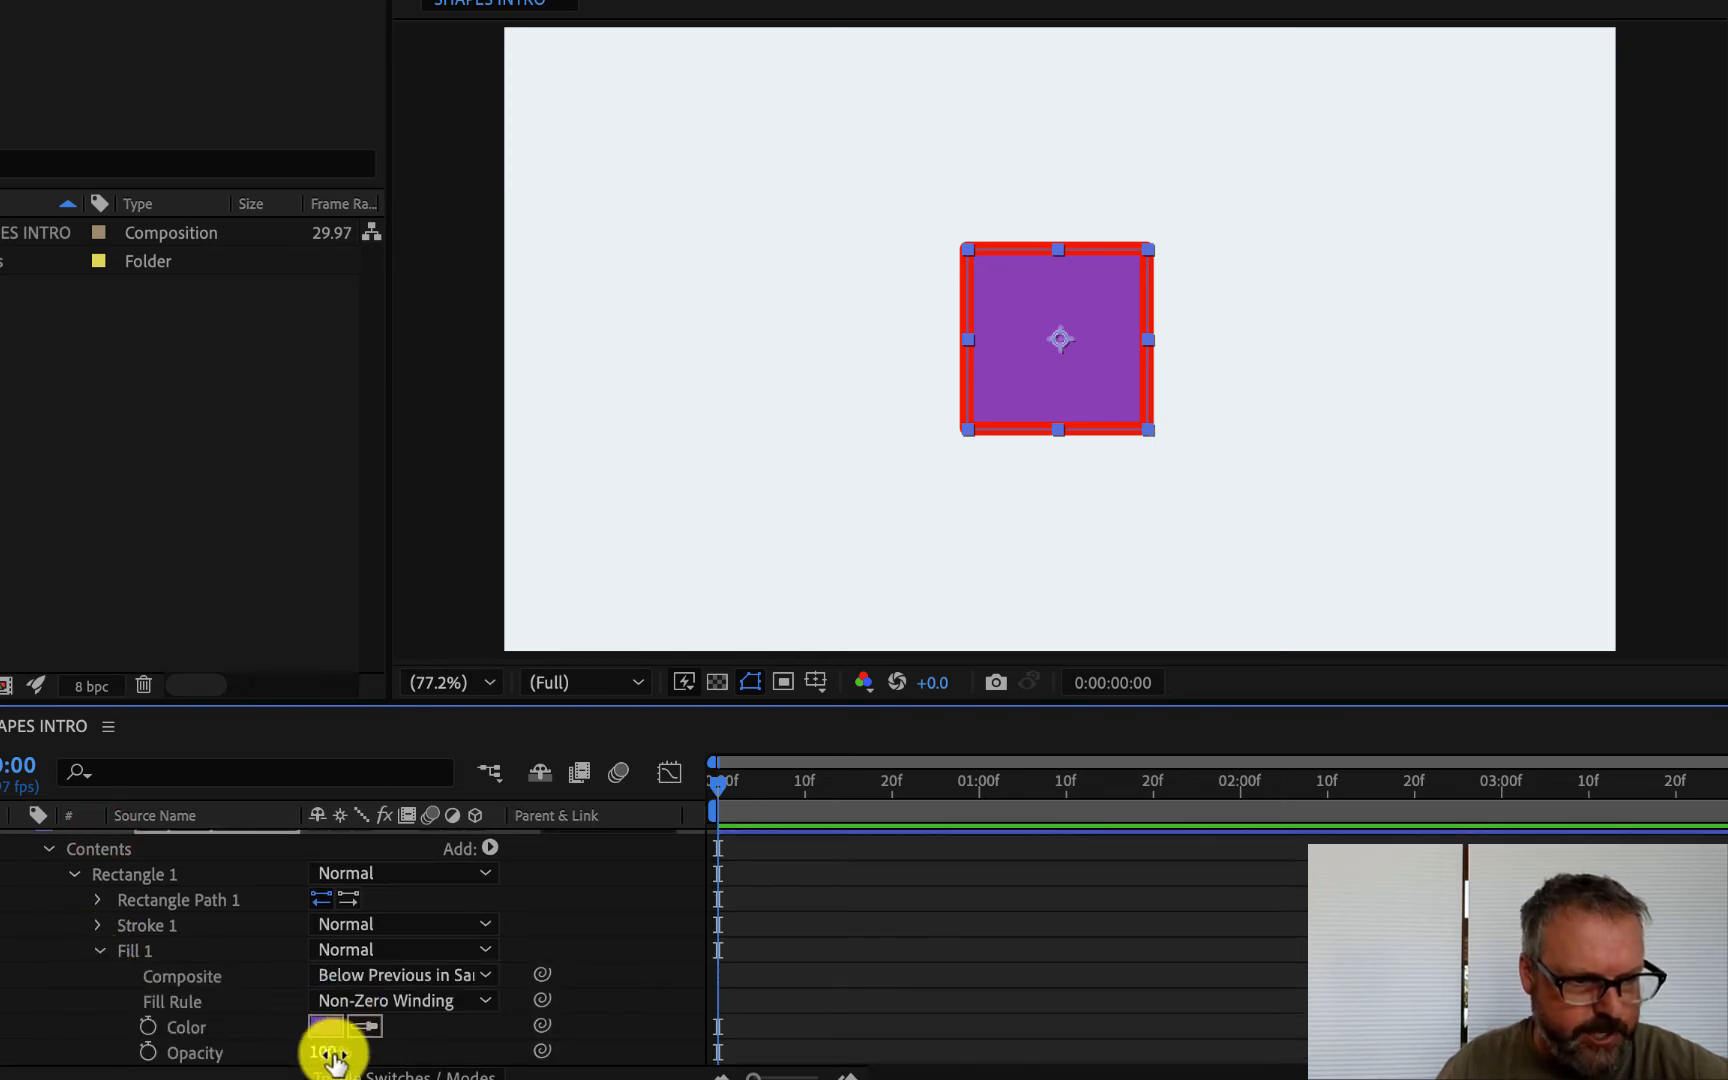
click(100, 950)
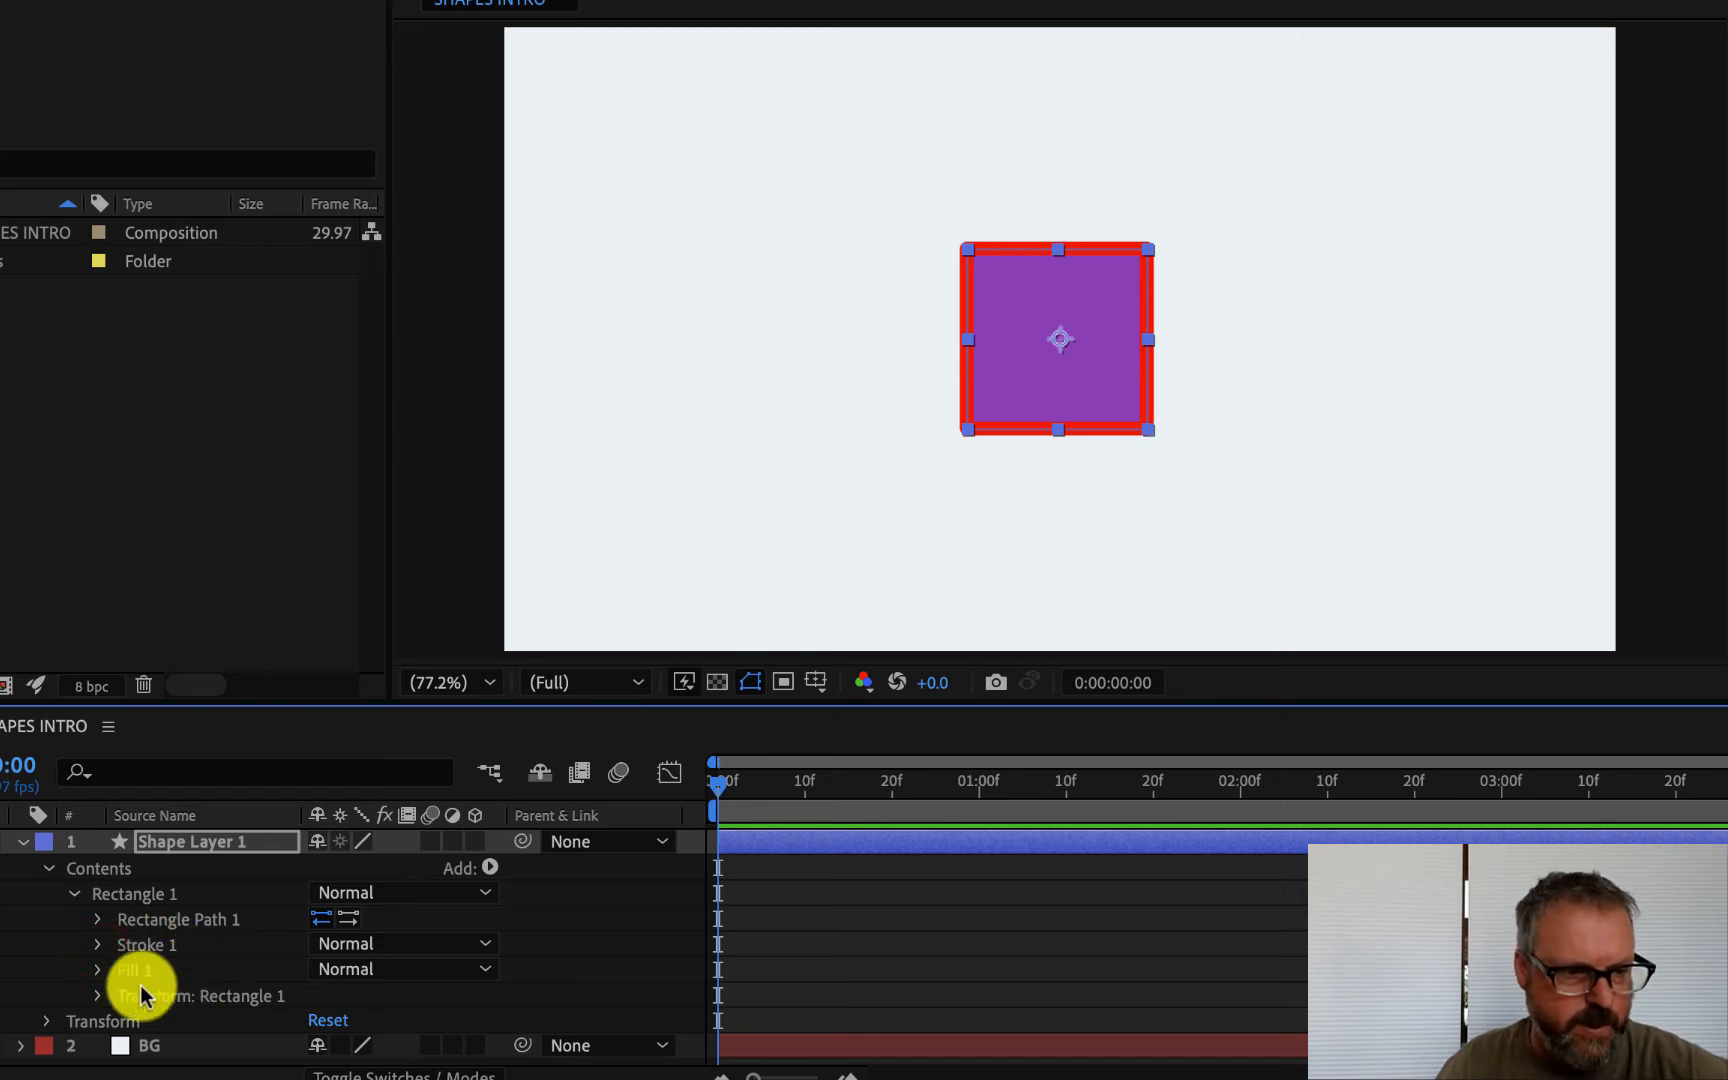
Set the position in Transform: Rectangle 1 to 0, 0 so the square is centered on the layer's anchor point.
click(98, 995)
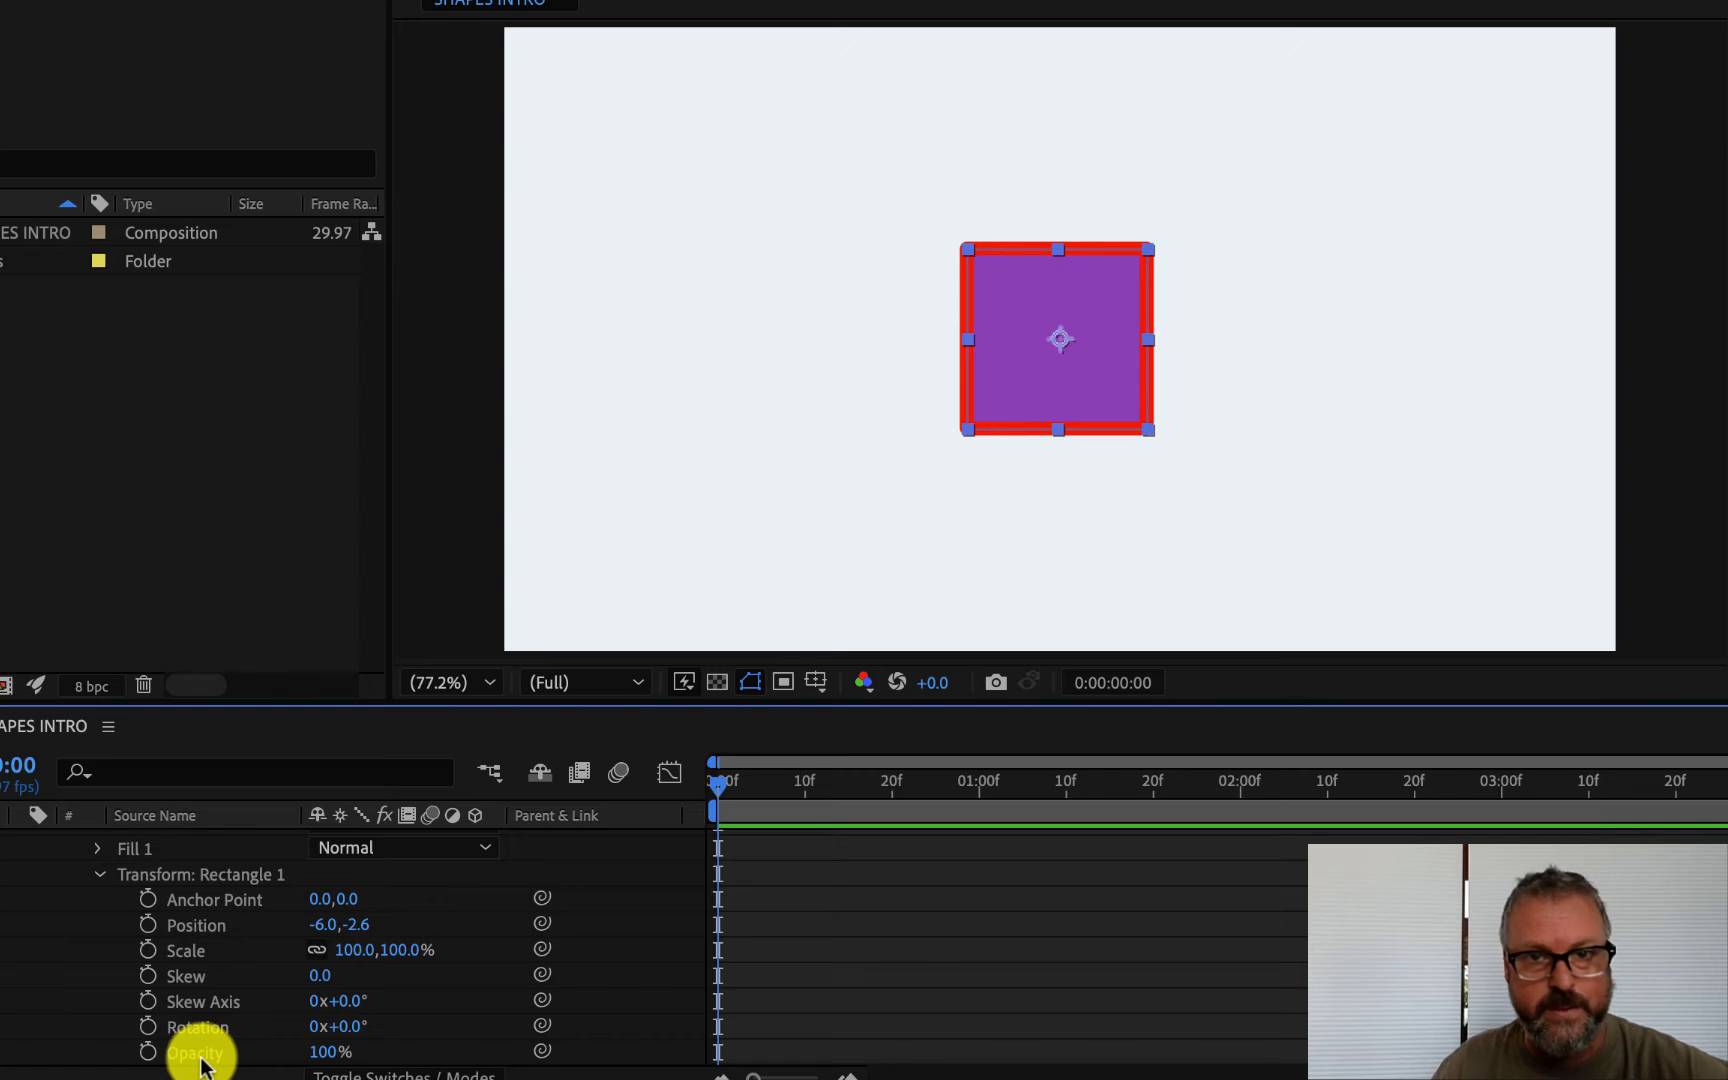
click(322, 926)
text(0)
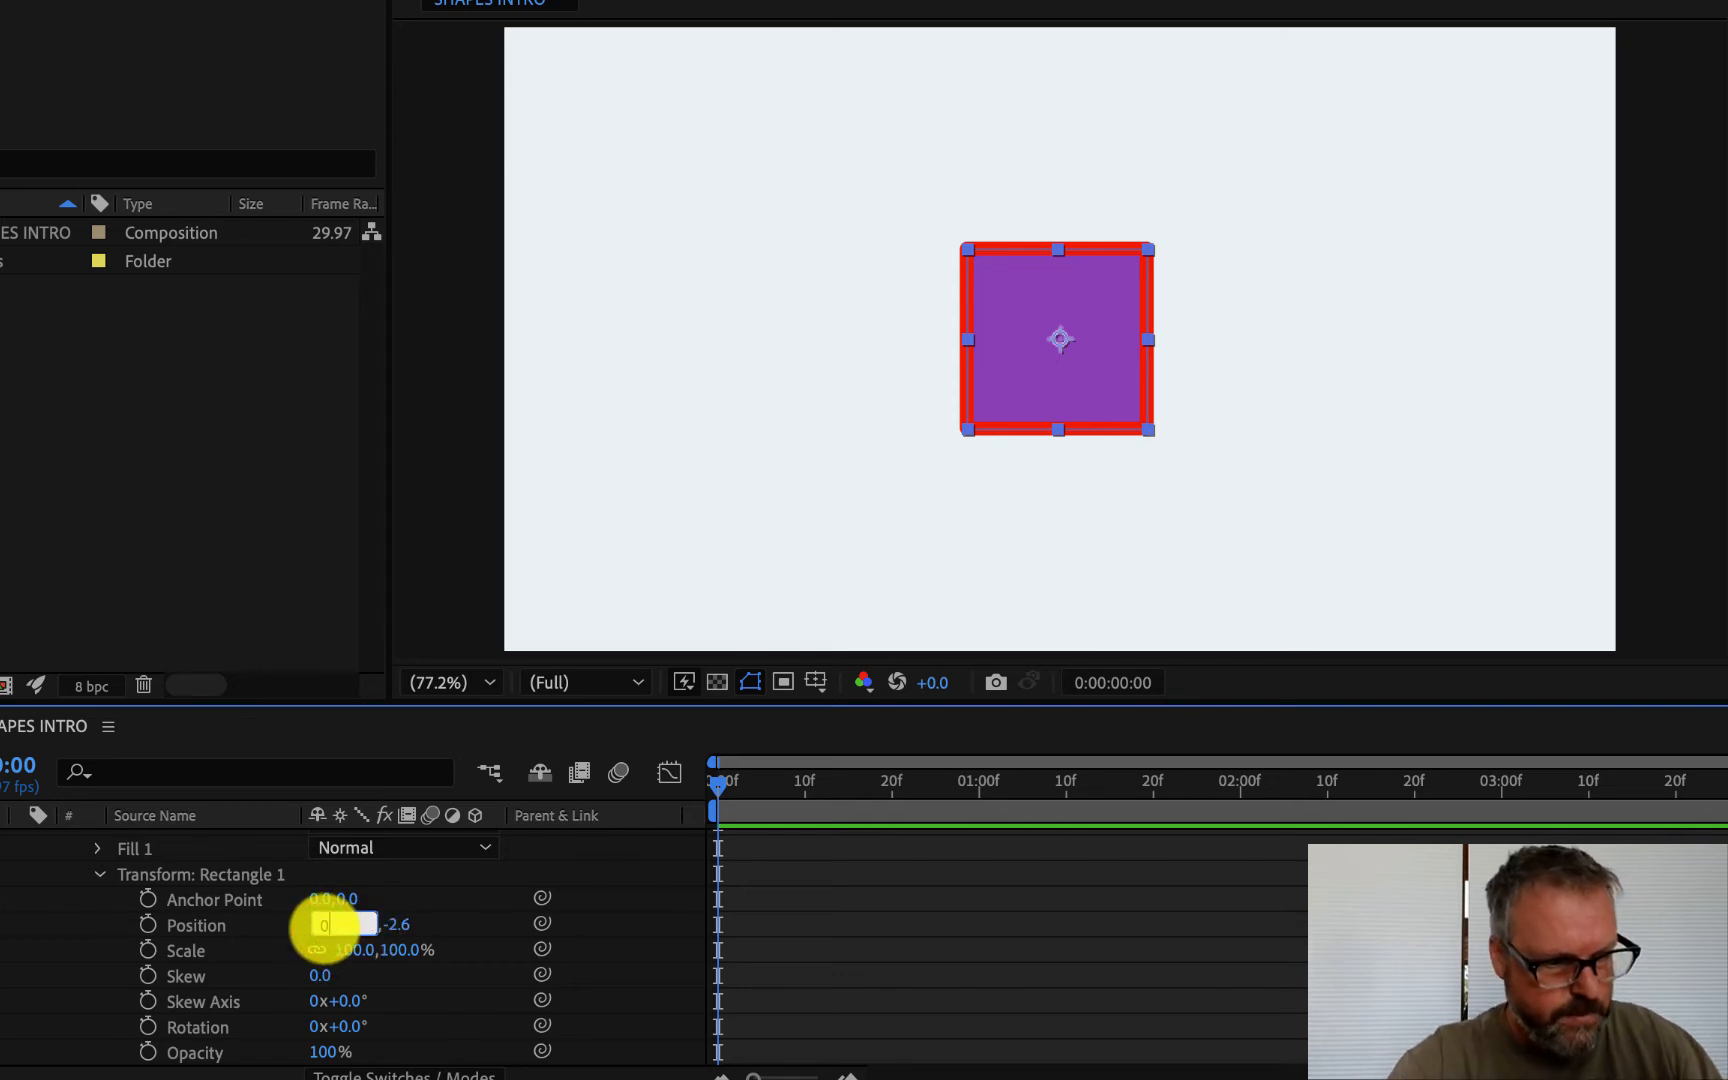
key(Tab)
text(0)
key(Tab)
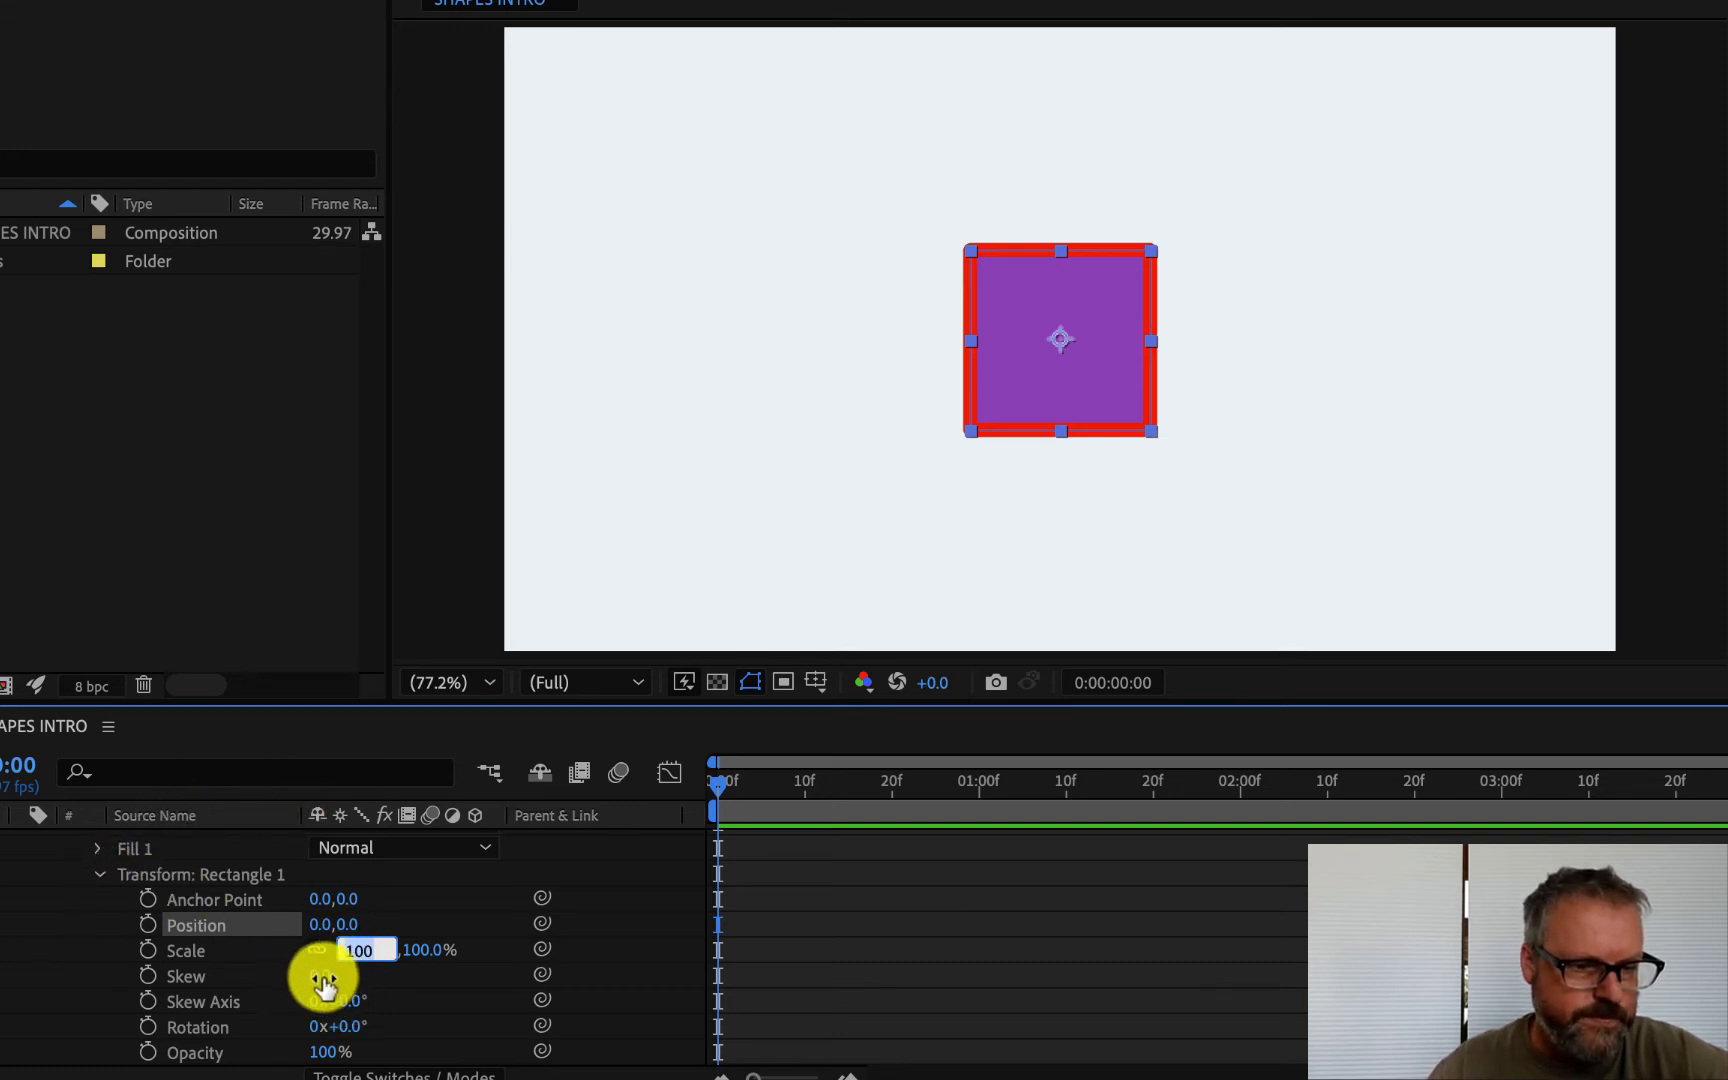
Try a skew of 33 with a skew axis of 106° on Rectangle 1 and undo both changes.
drag(324, 972, 477, 961)
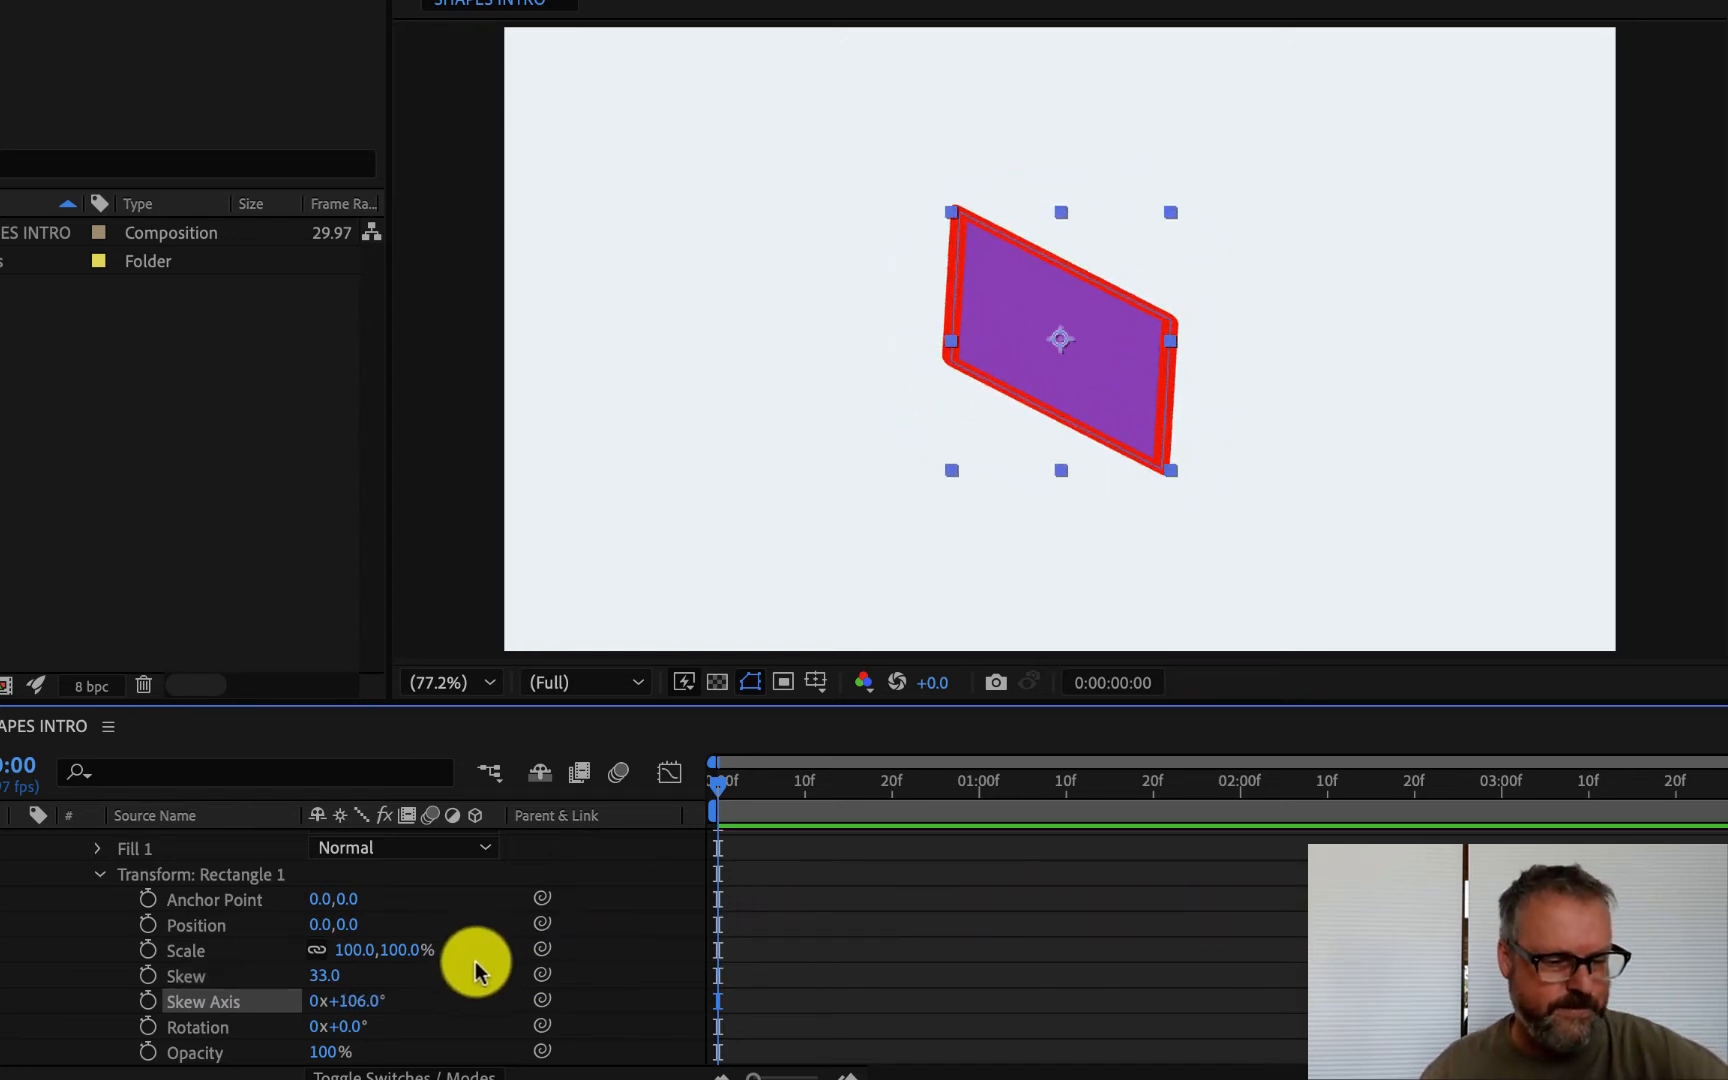
key(ctrl+z)
key(ctrl+z)
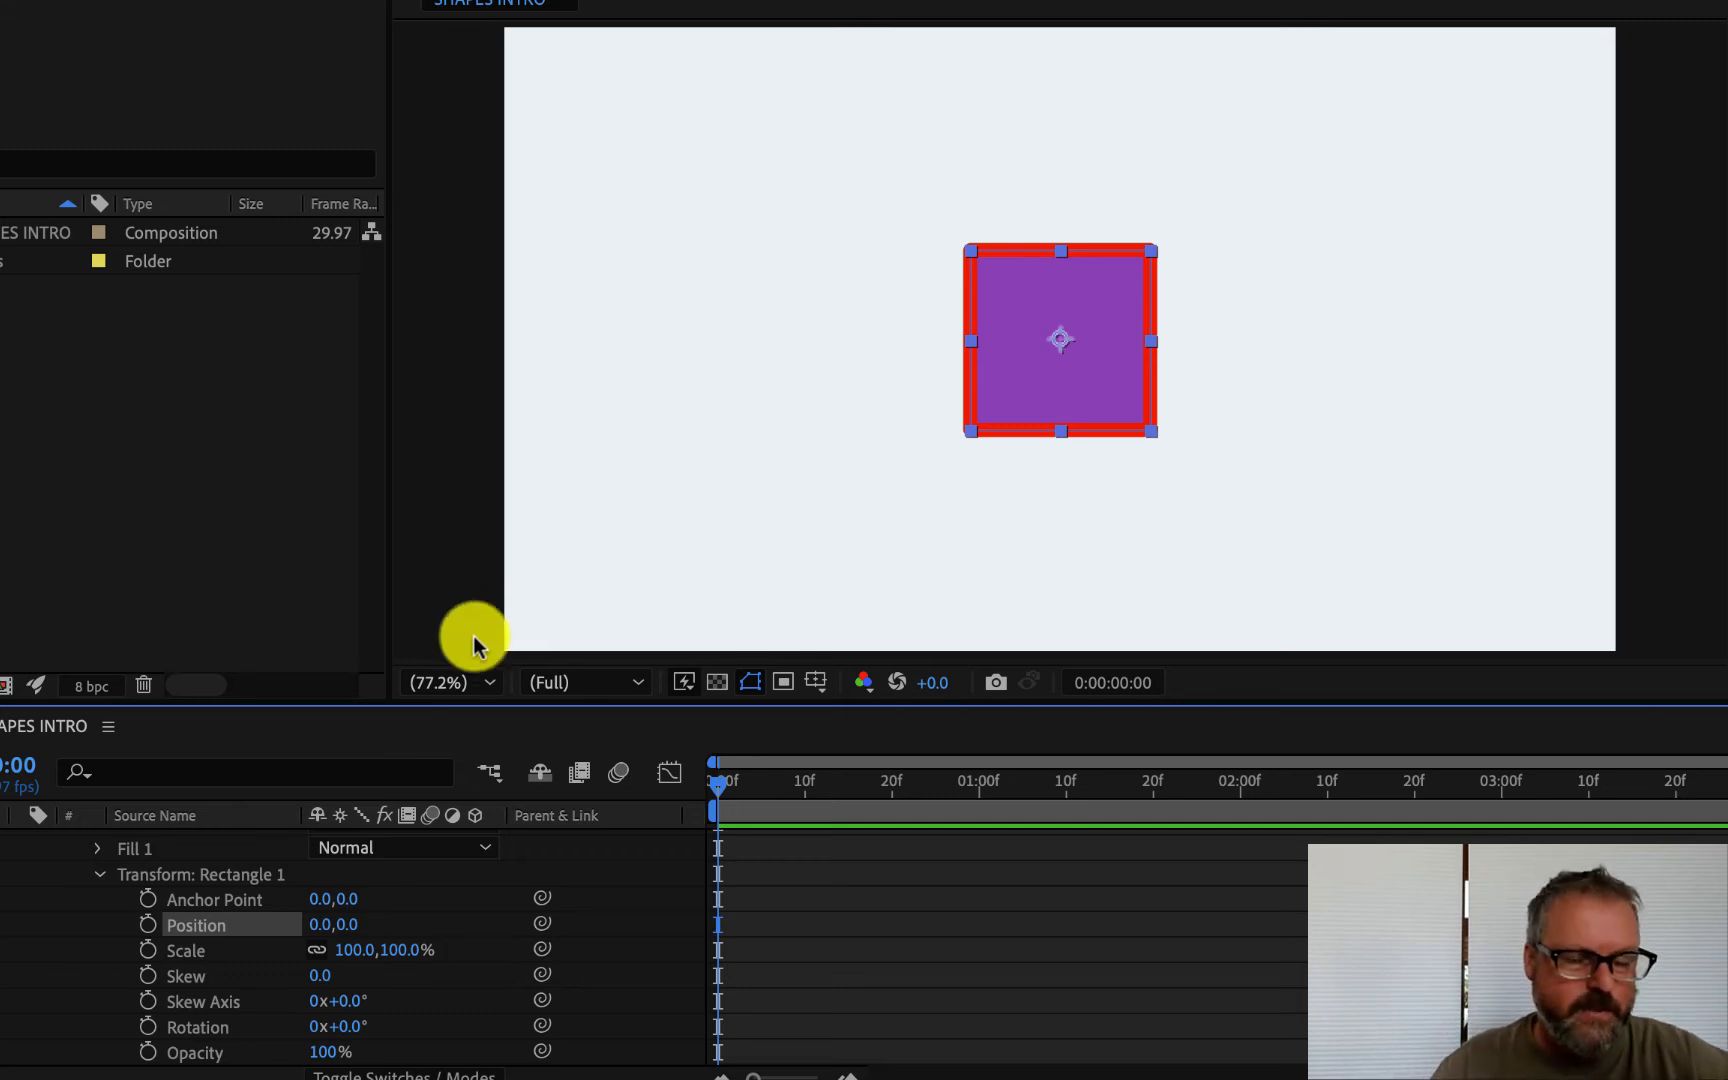
Review the layer-level Transform properties of Shape Layer 1, collapse them, and select the layer.
click(100, 875)
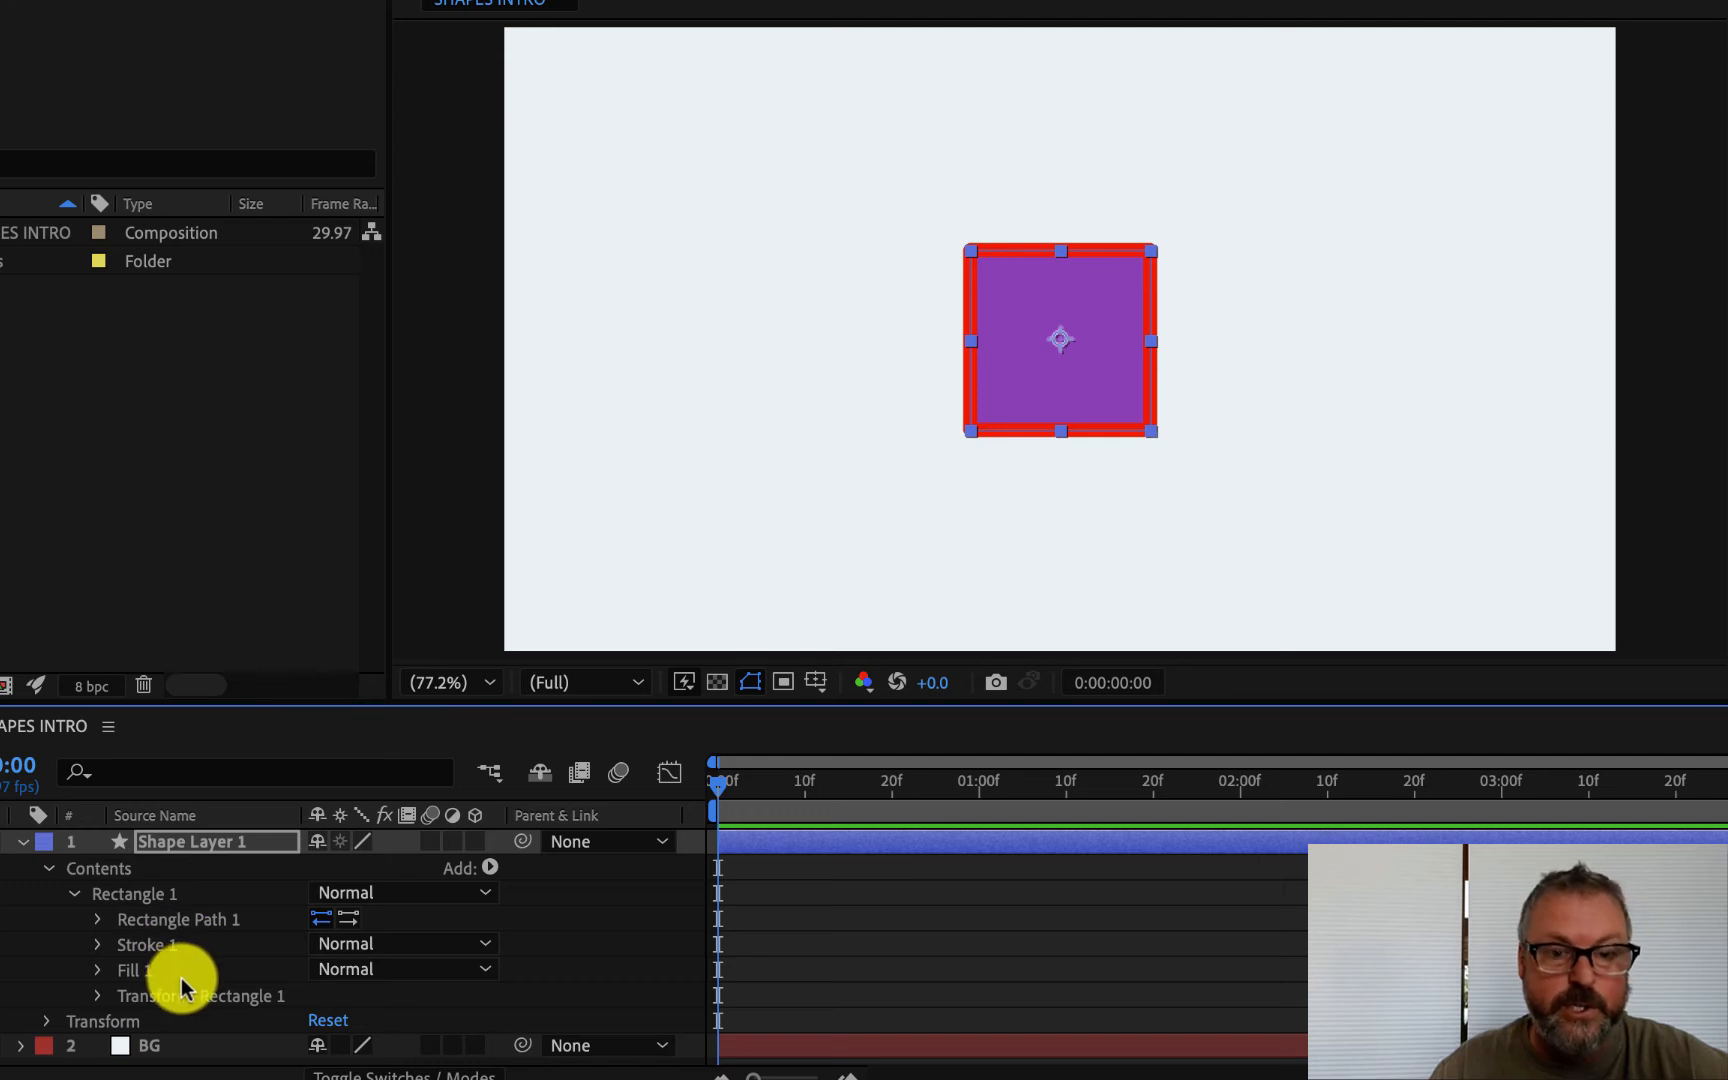
click(45, 1022)
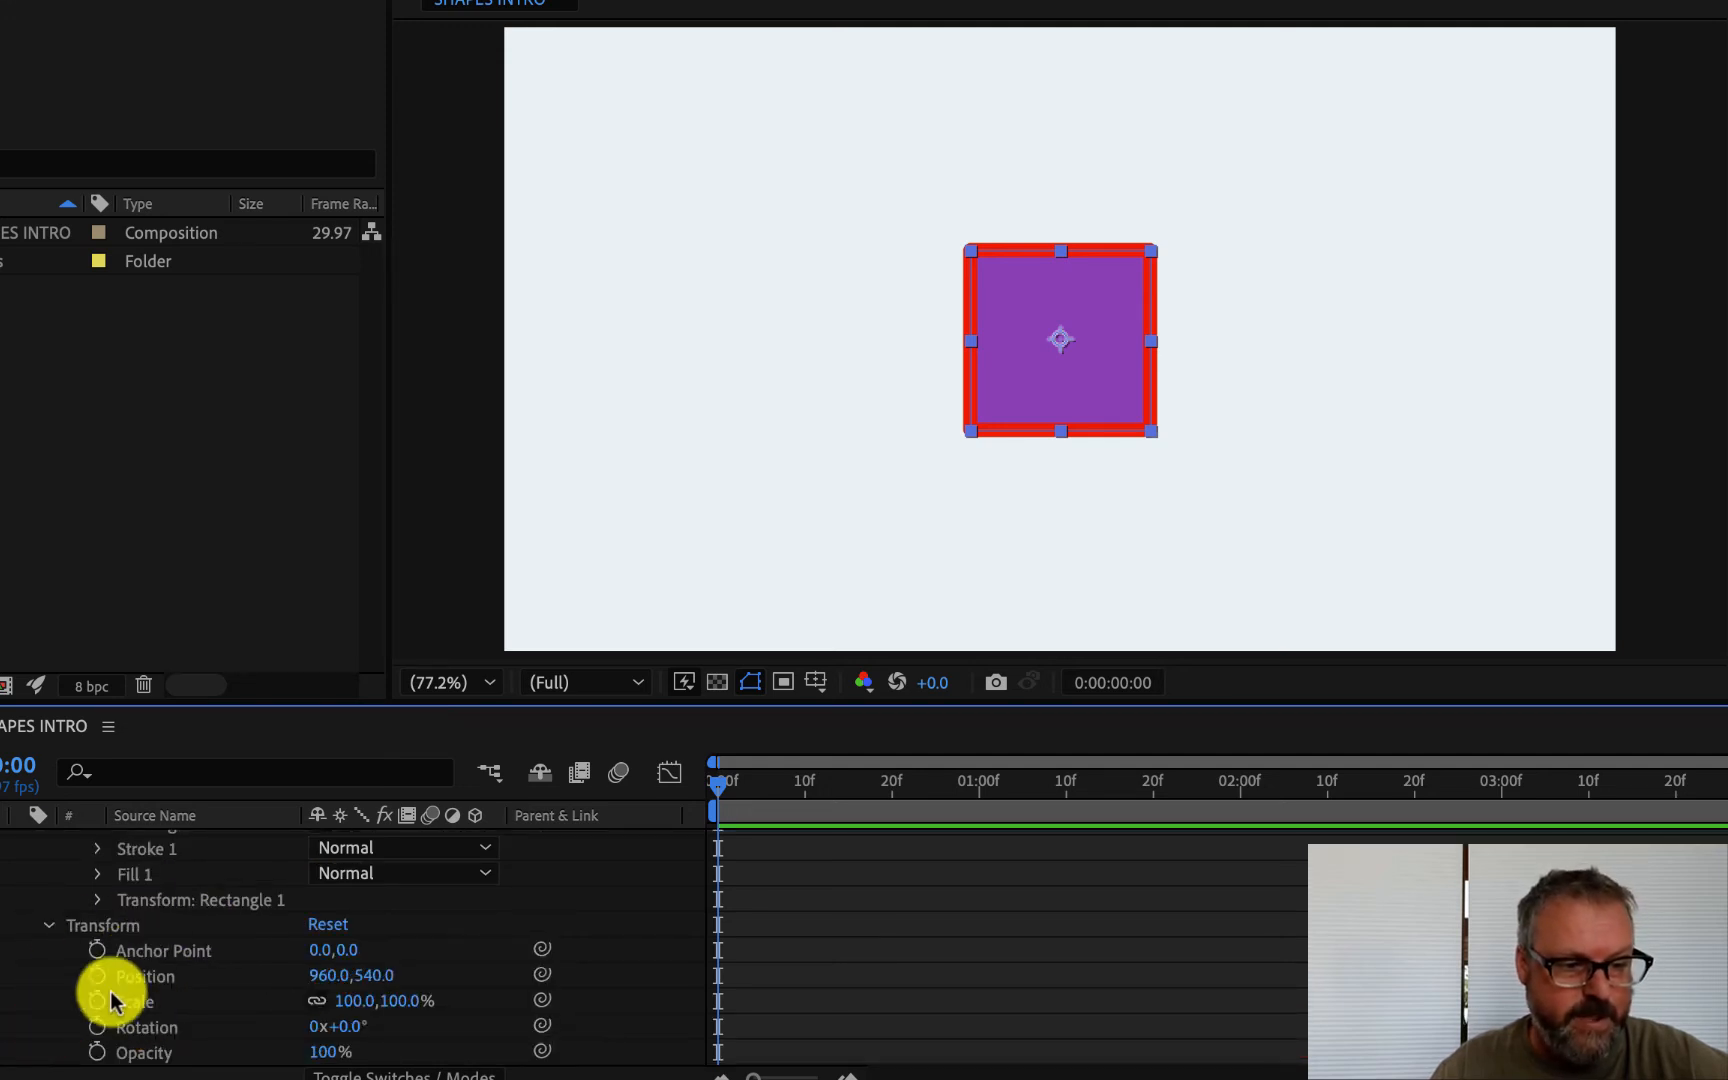
click(48, 926)
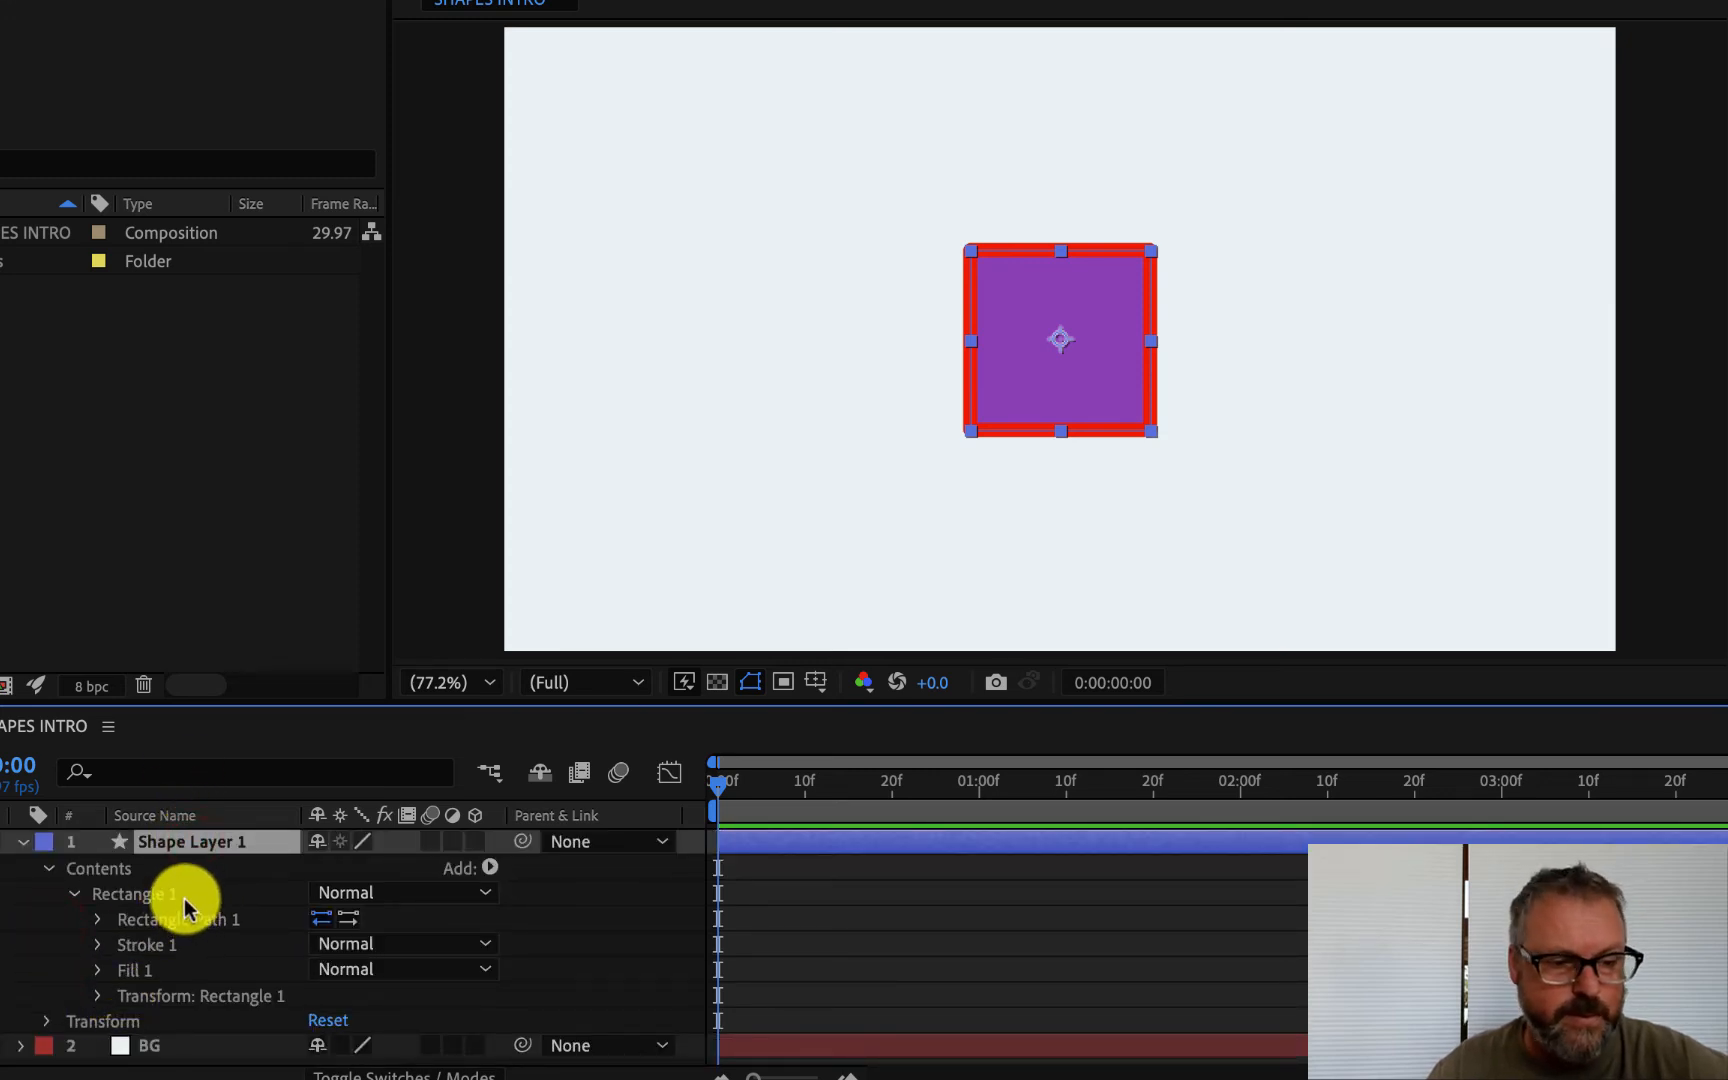
click(163, 845)
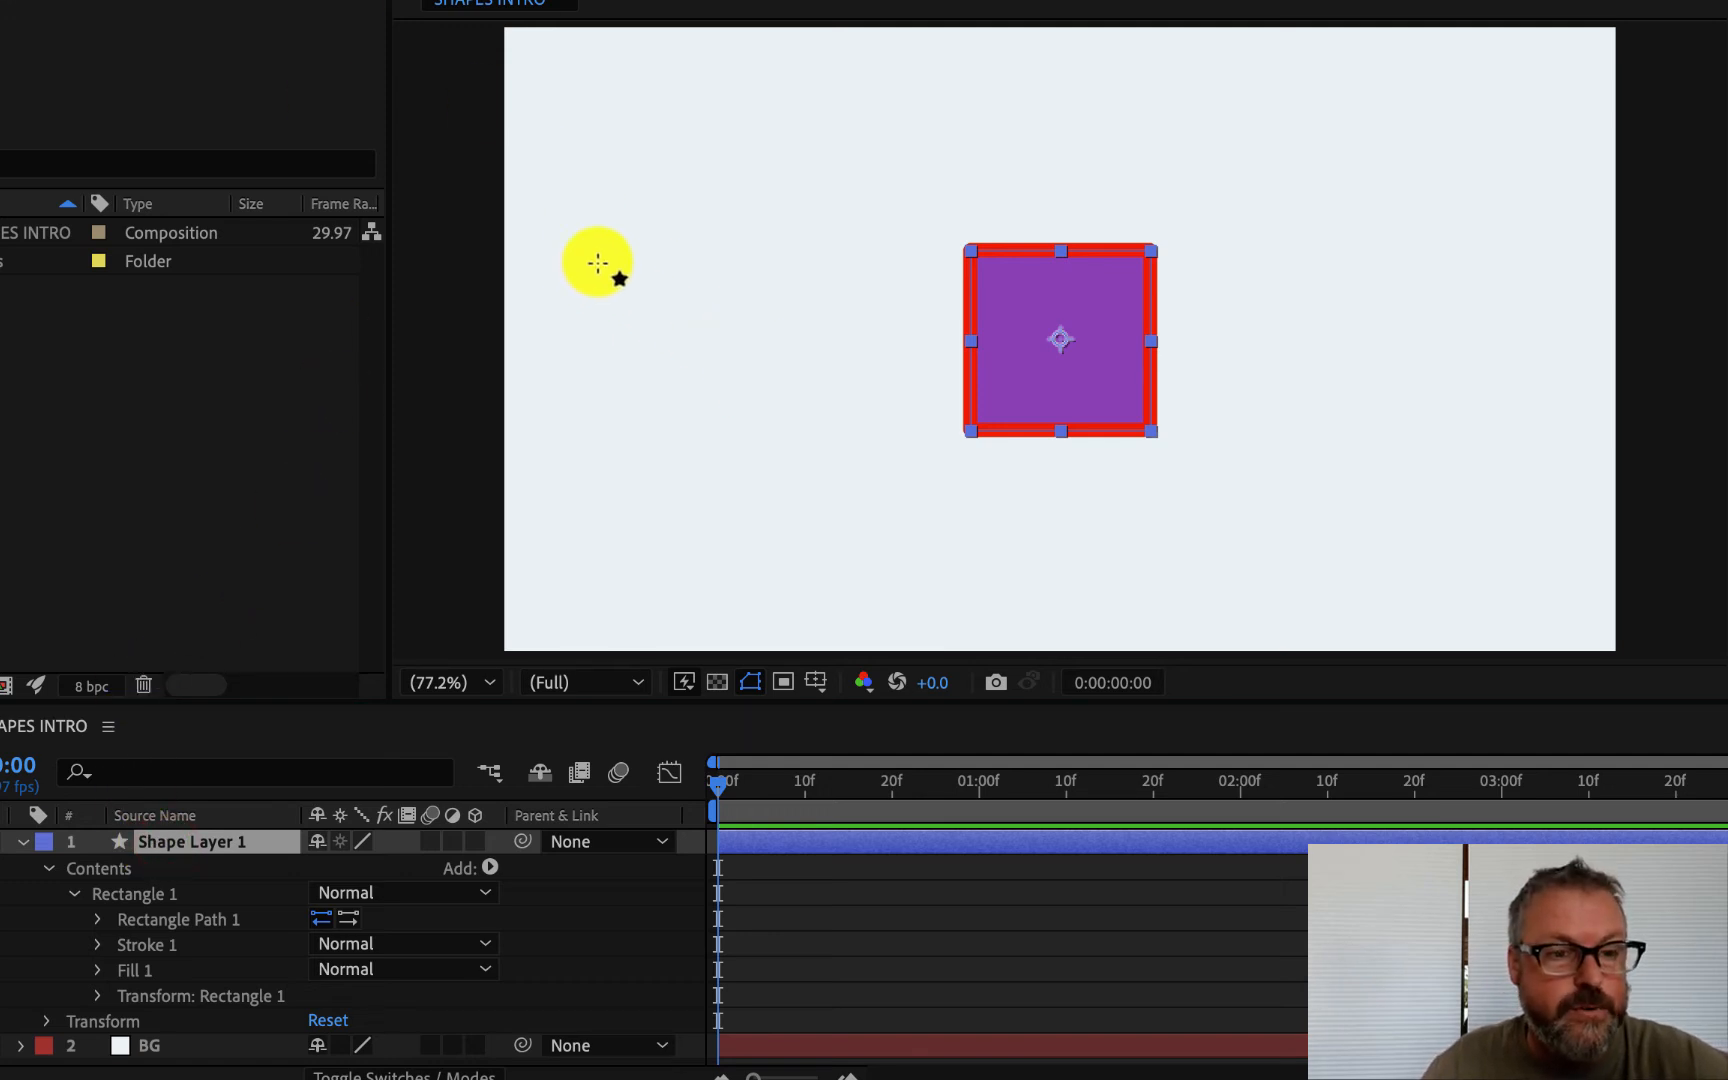
Draw a second, taller rectangle beside the square in Shape Layer 1 and change its fill color to green.
drag(598, 242, 891, 598)
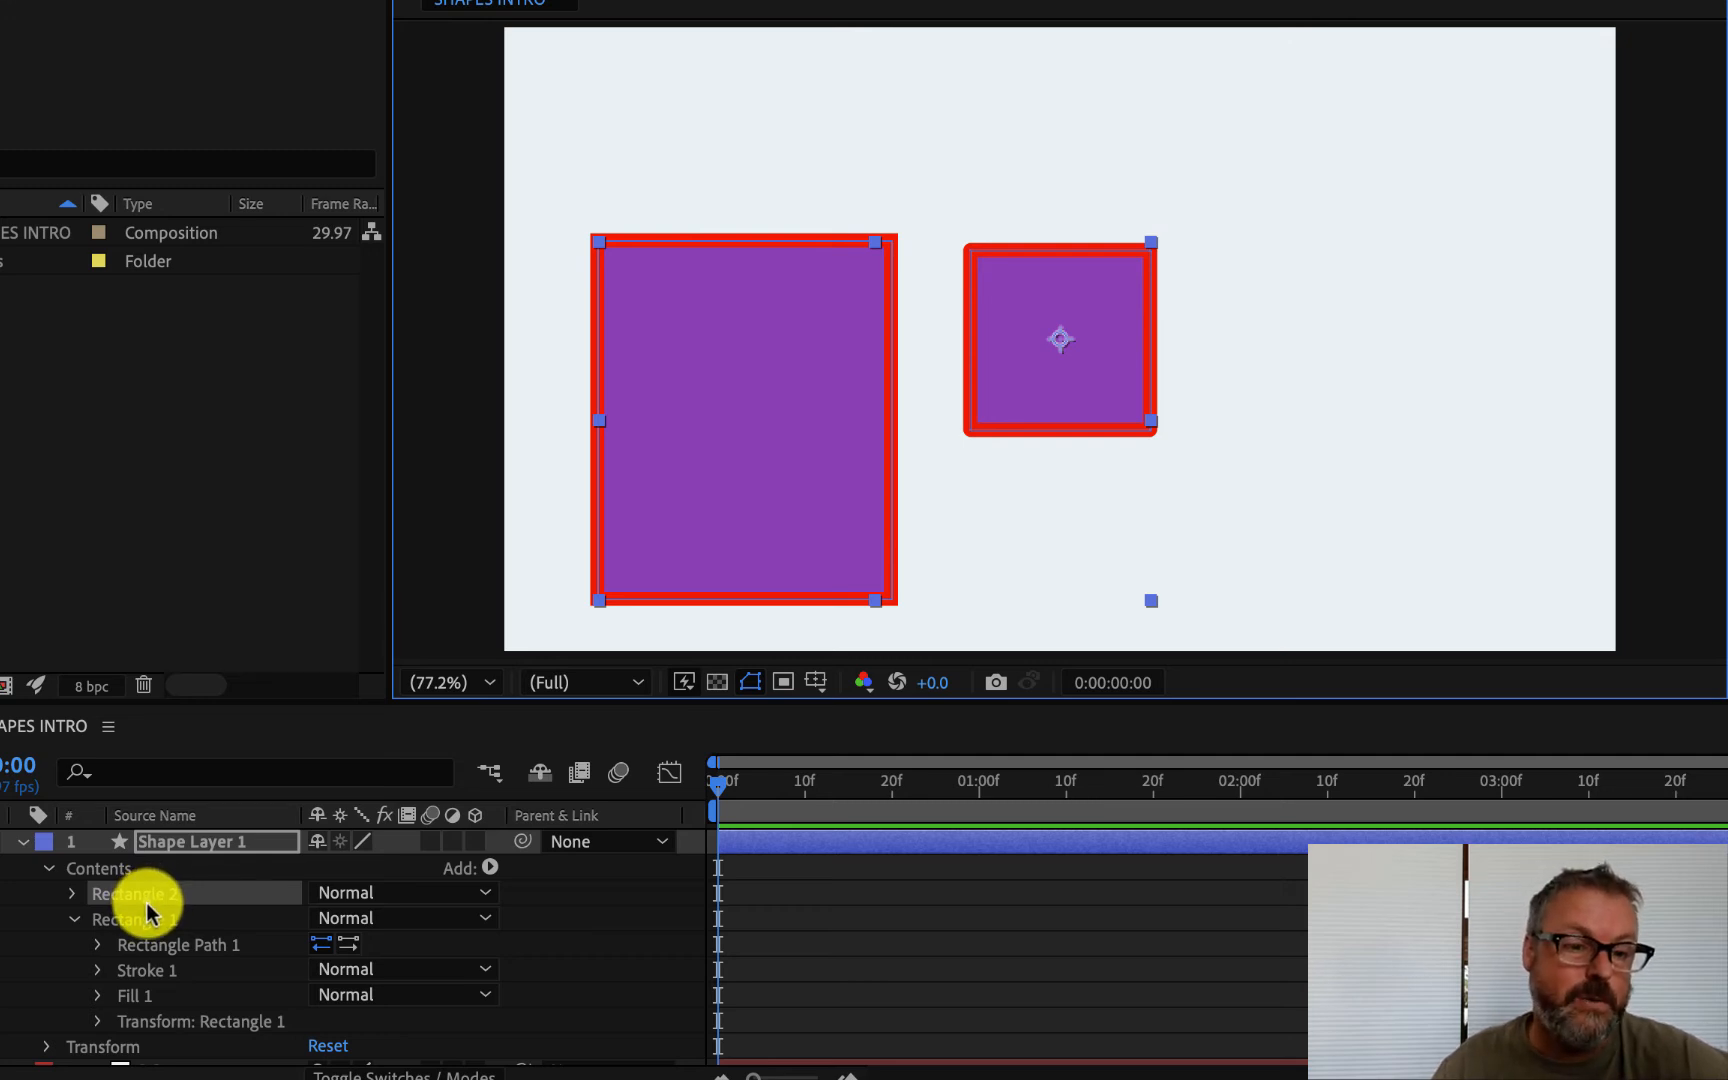
click(70, 893)
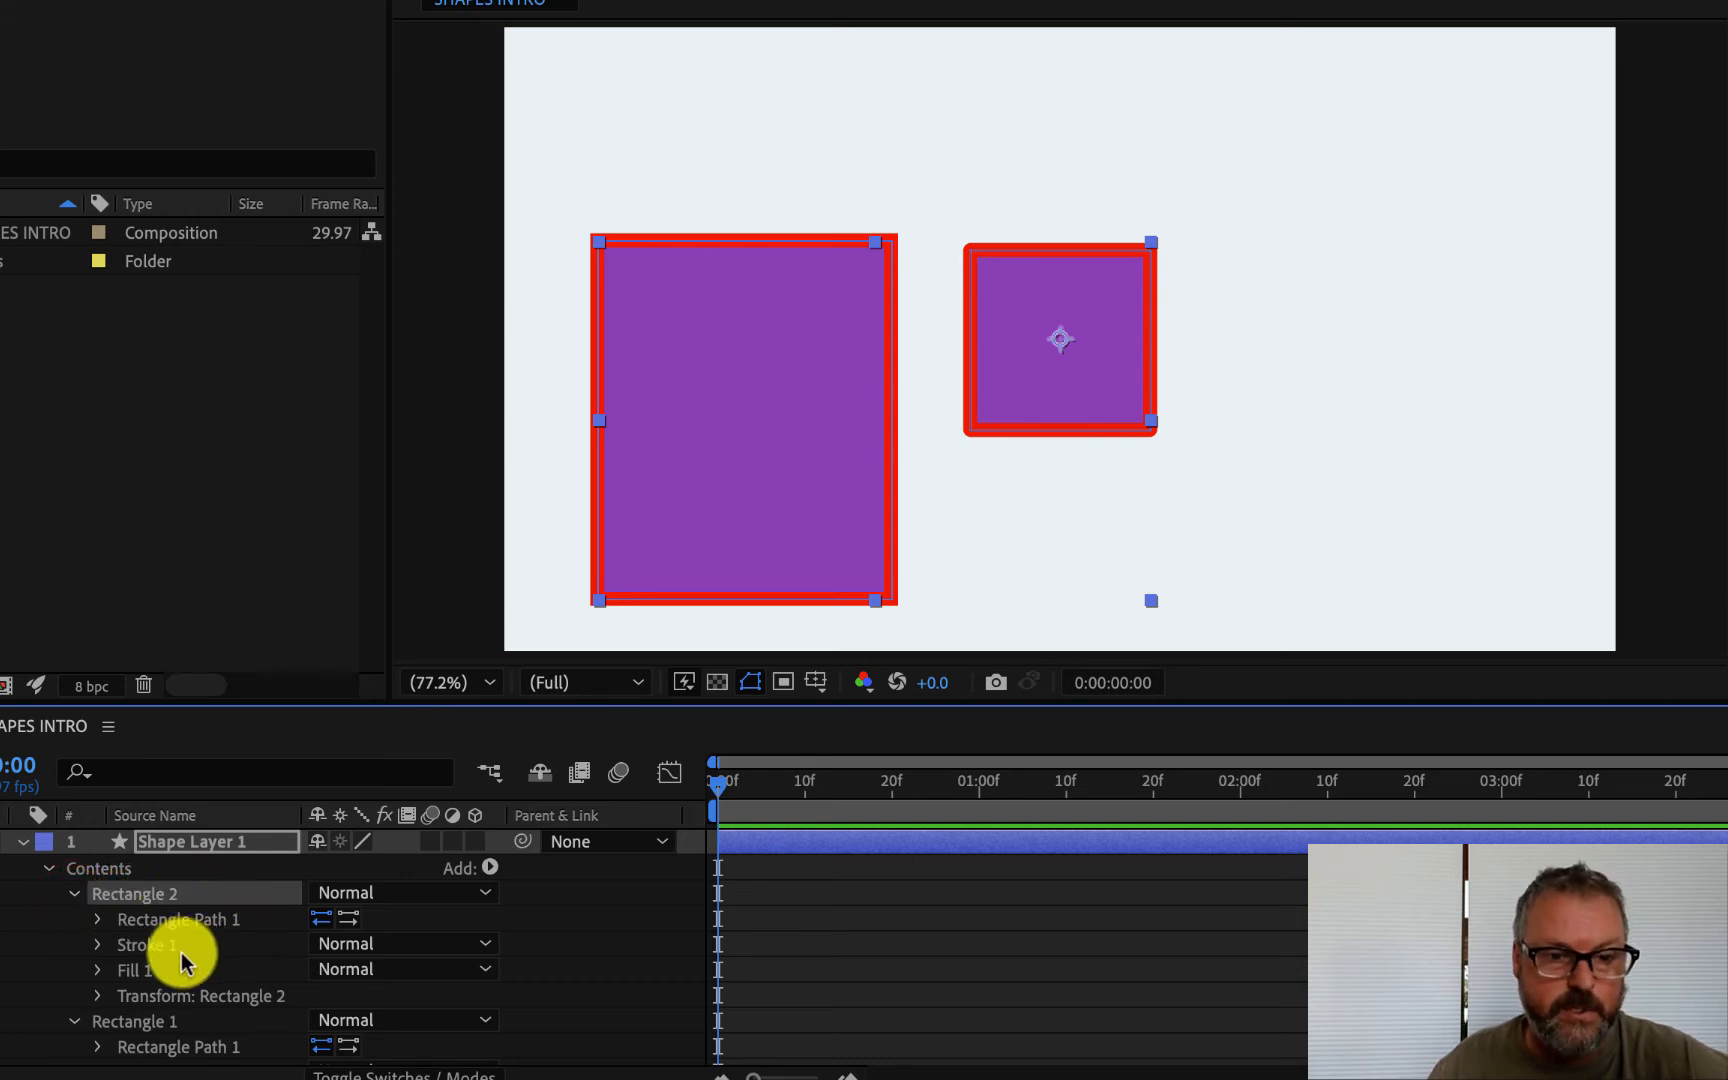
click(97, 970)
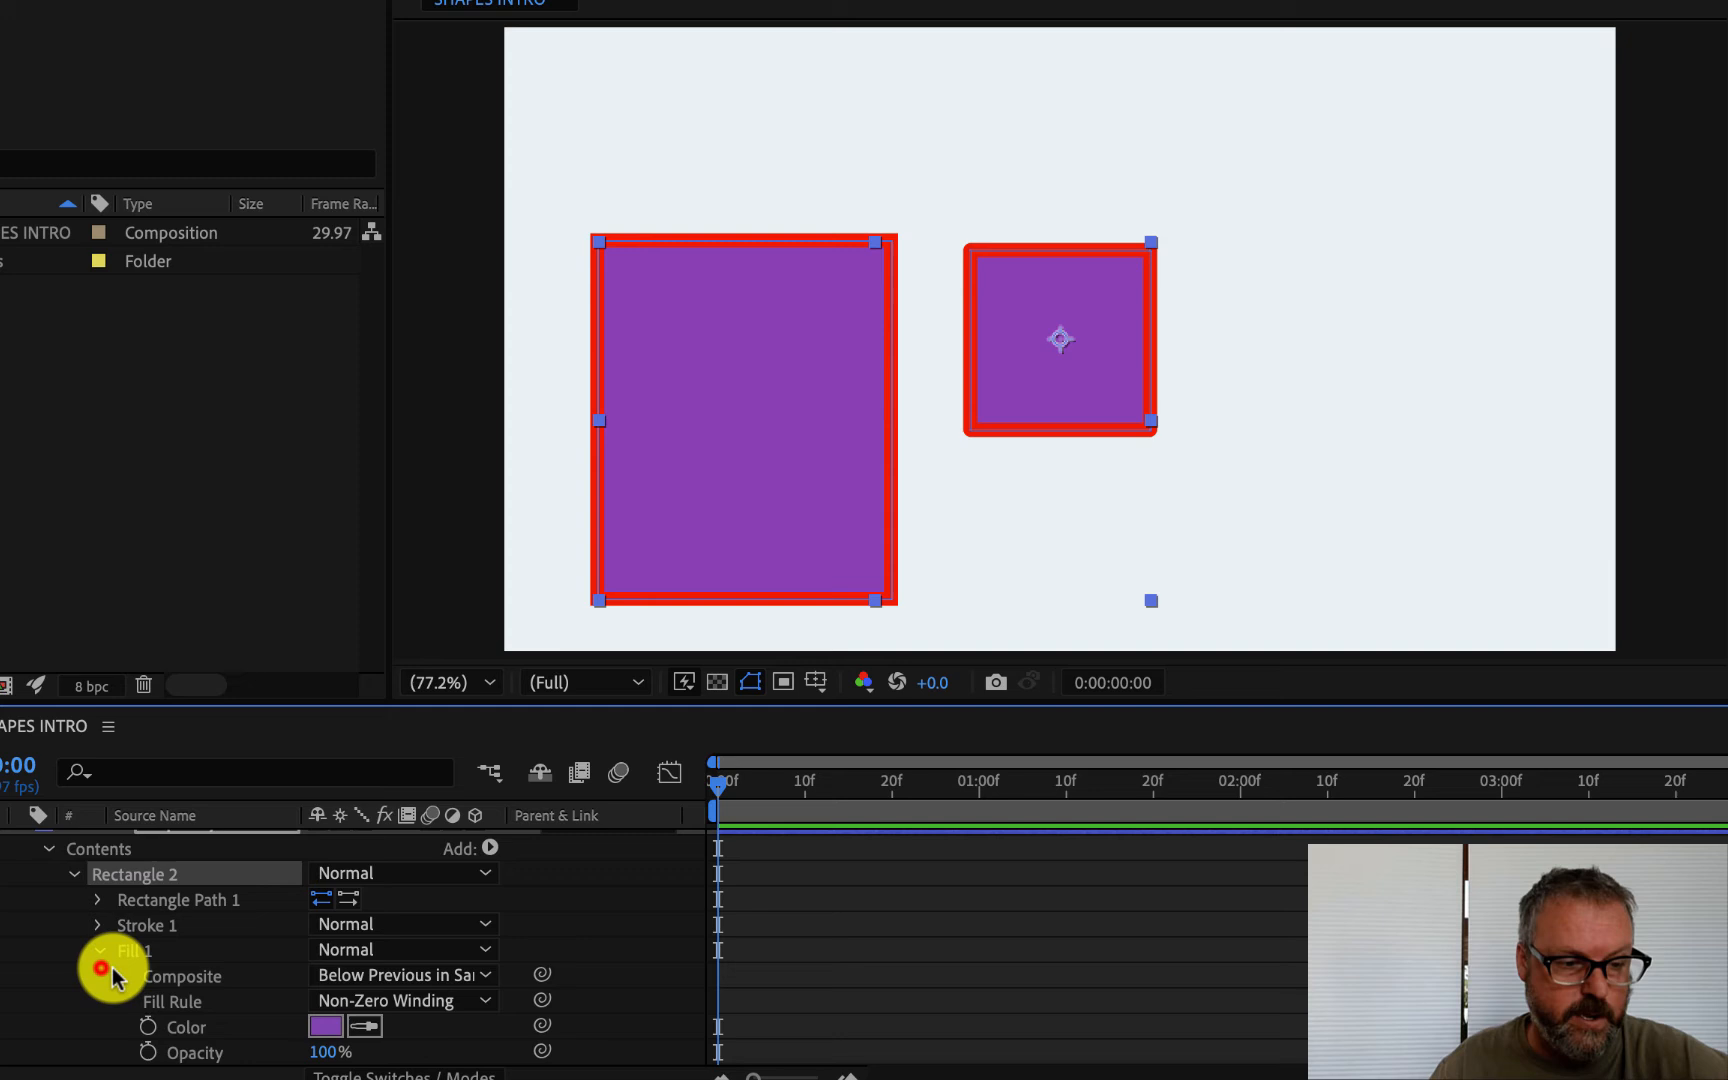
click(335, 1020)
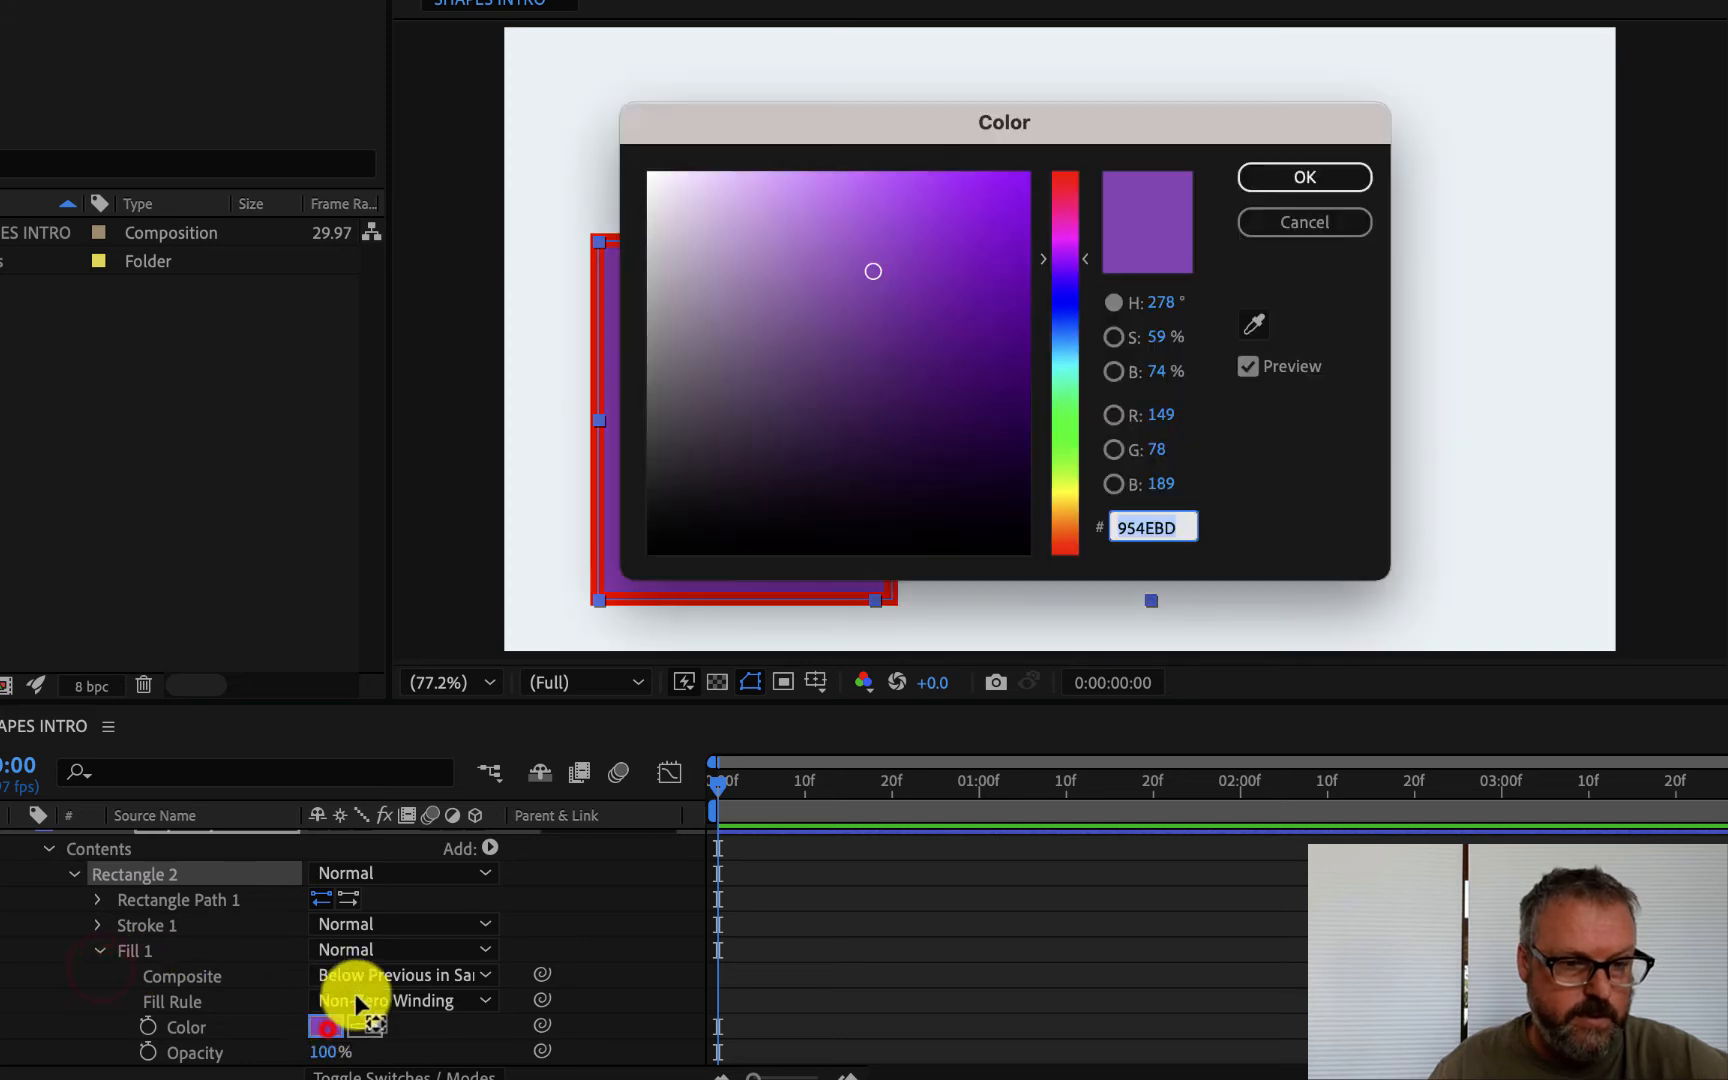
click(1063, 472)
click(1284, 177)
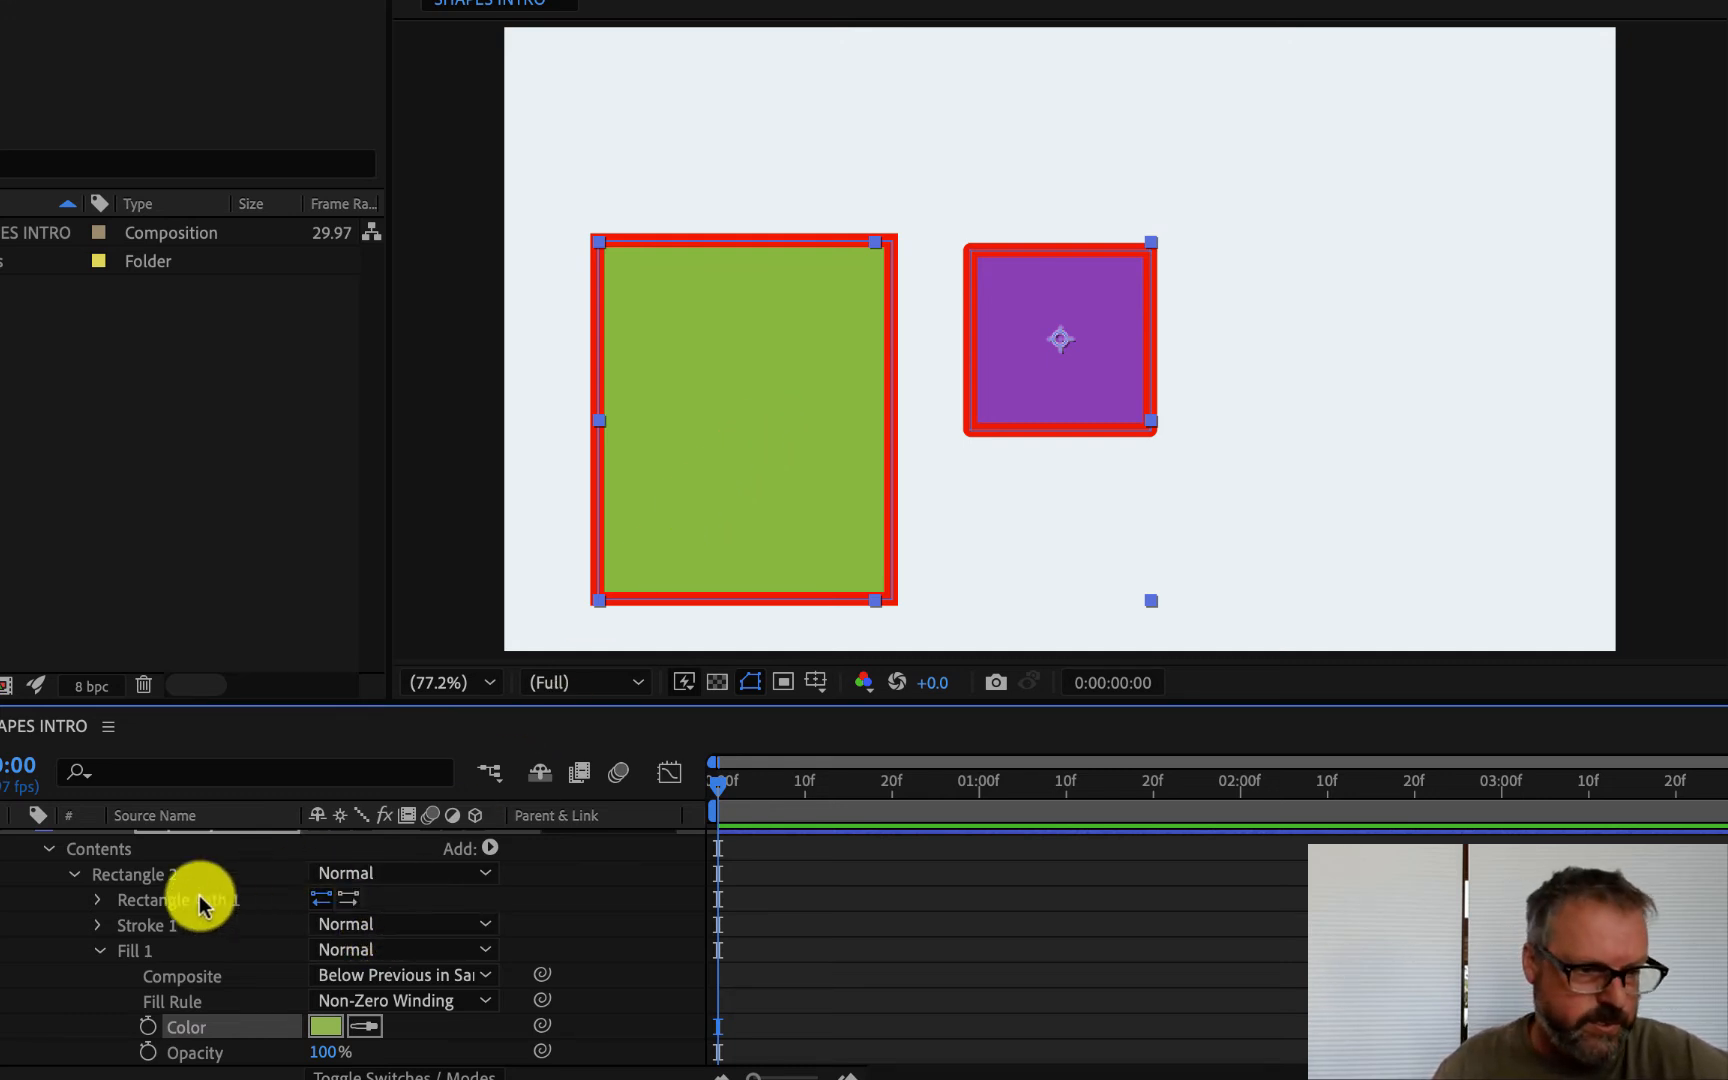
click(100, 951)
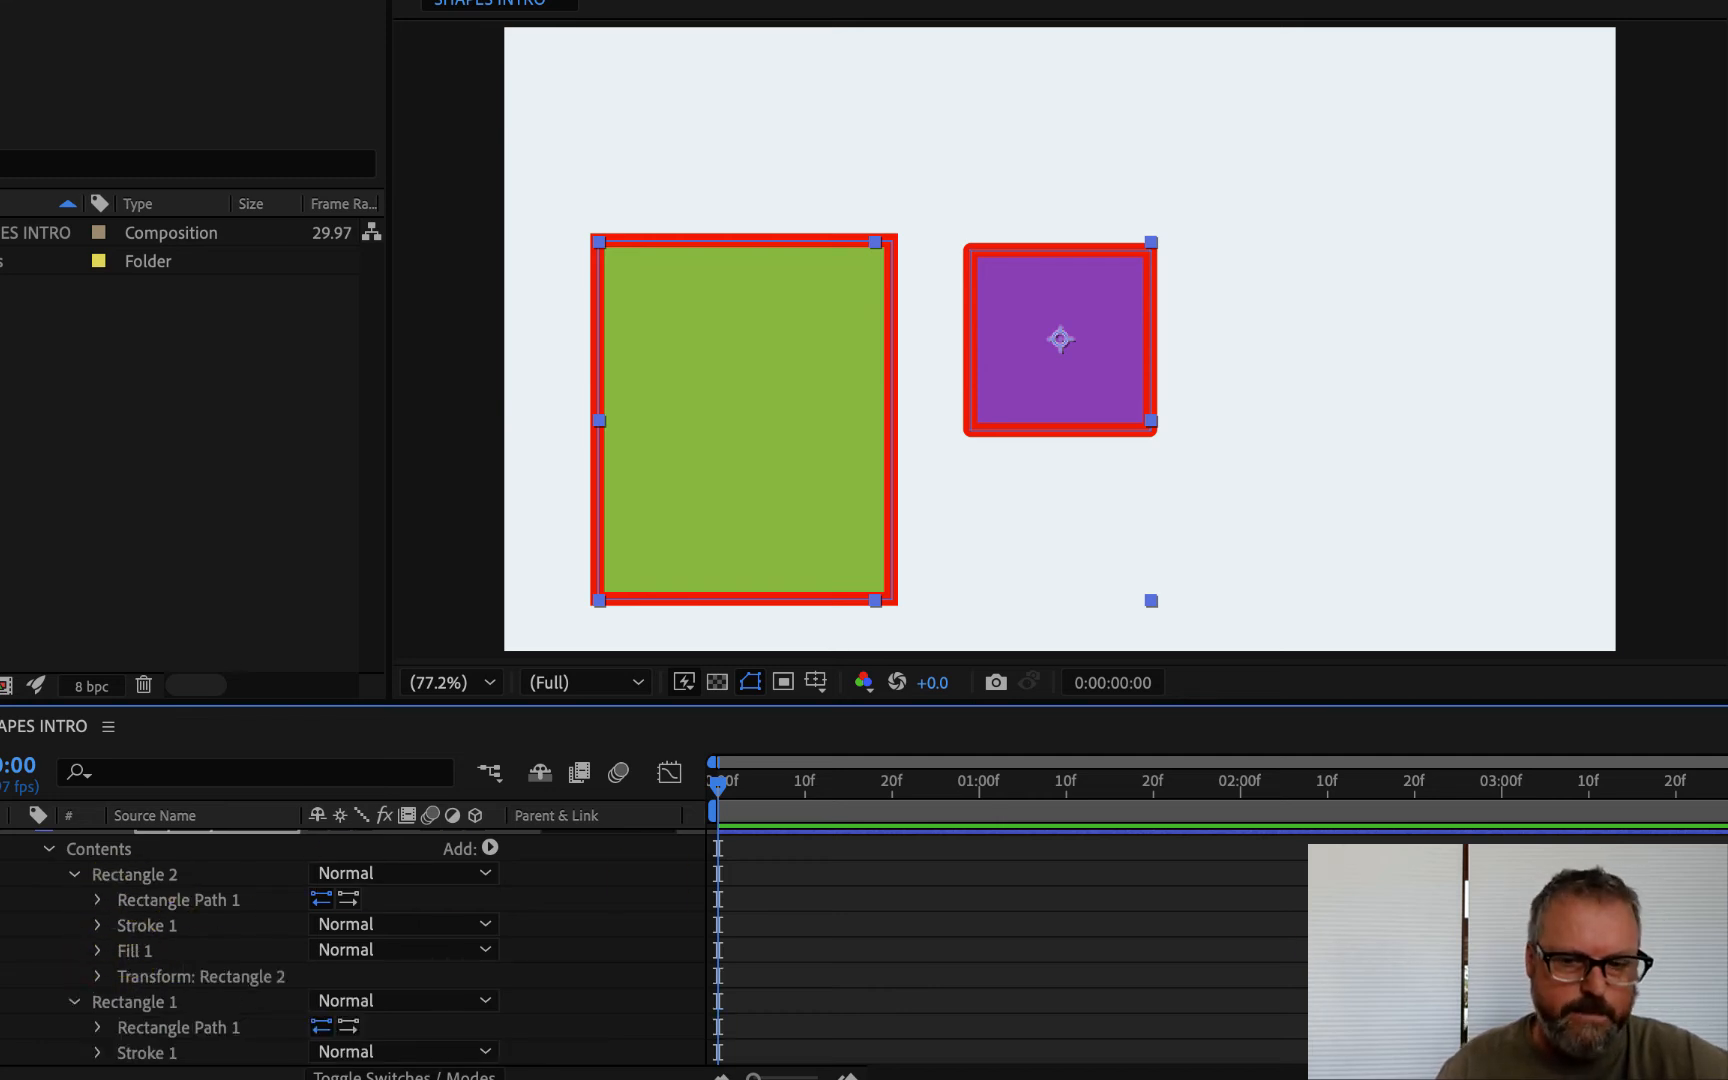
Set the layer-level Transform scale of Shape Layer 1 to 90% and try out the layer's rotation.
scroll(250, 950, down, 2)
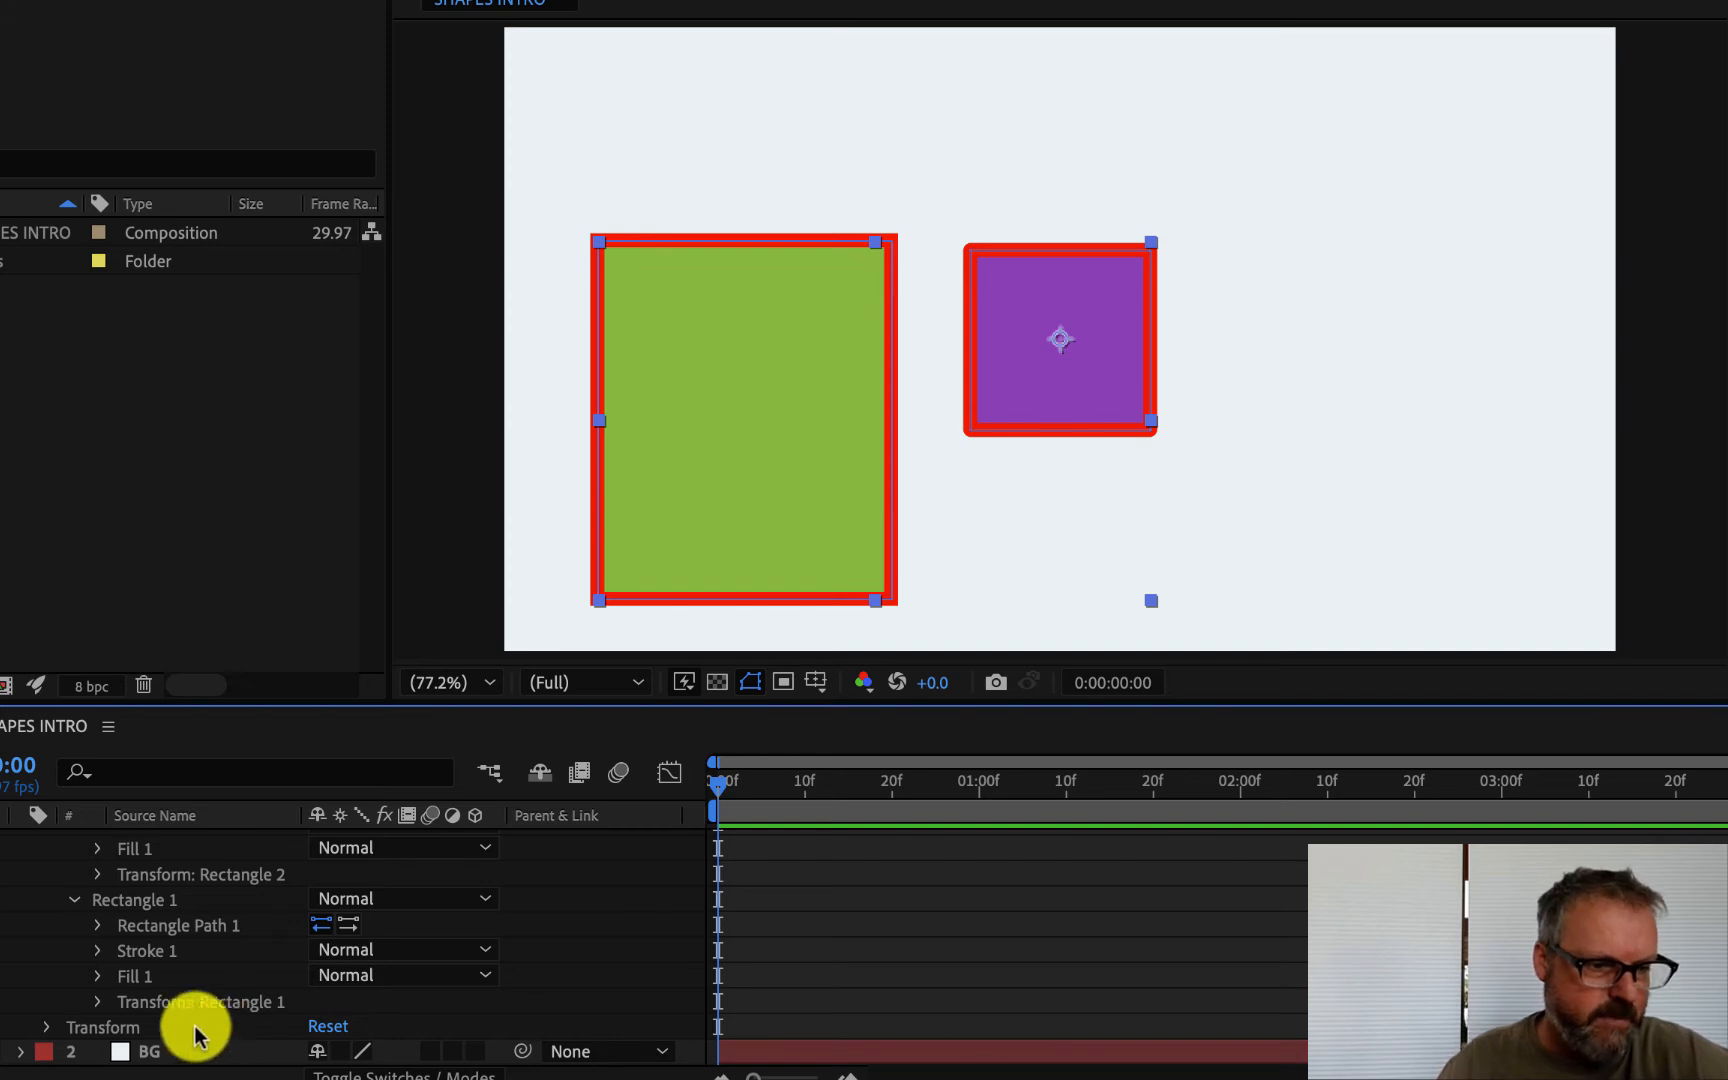
click(48, 1027)
scroll(200, 980, down, 2)
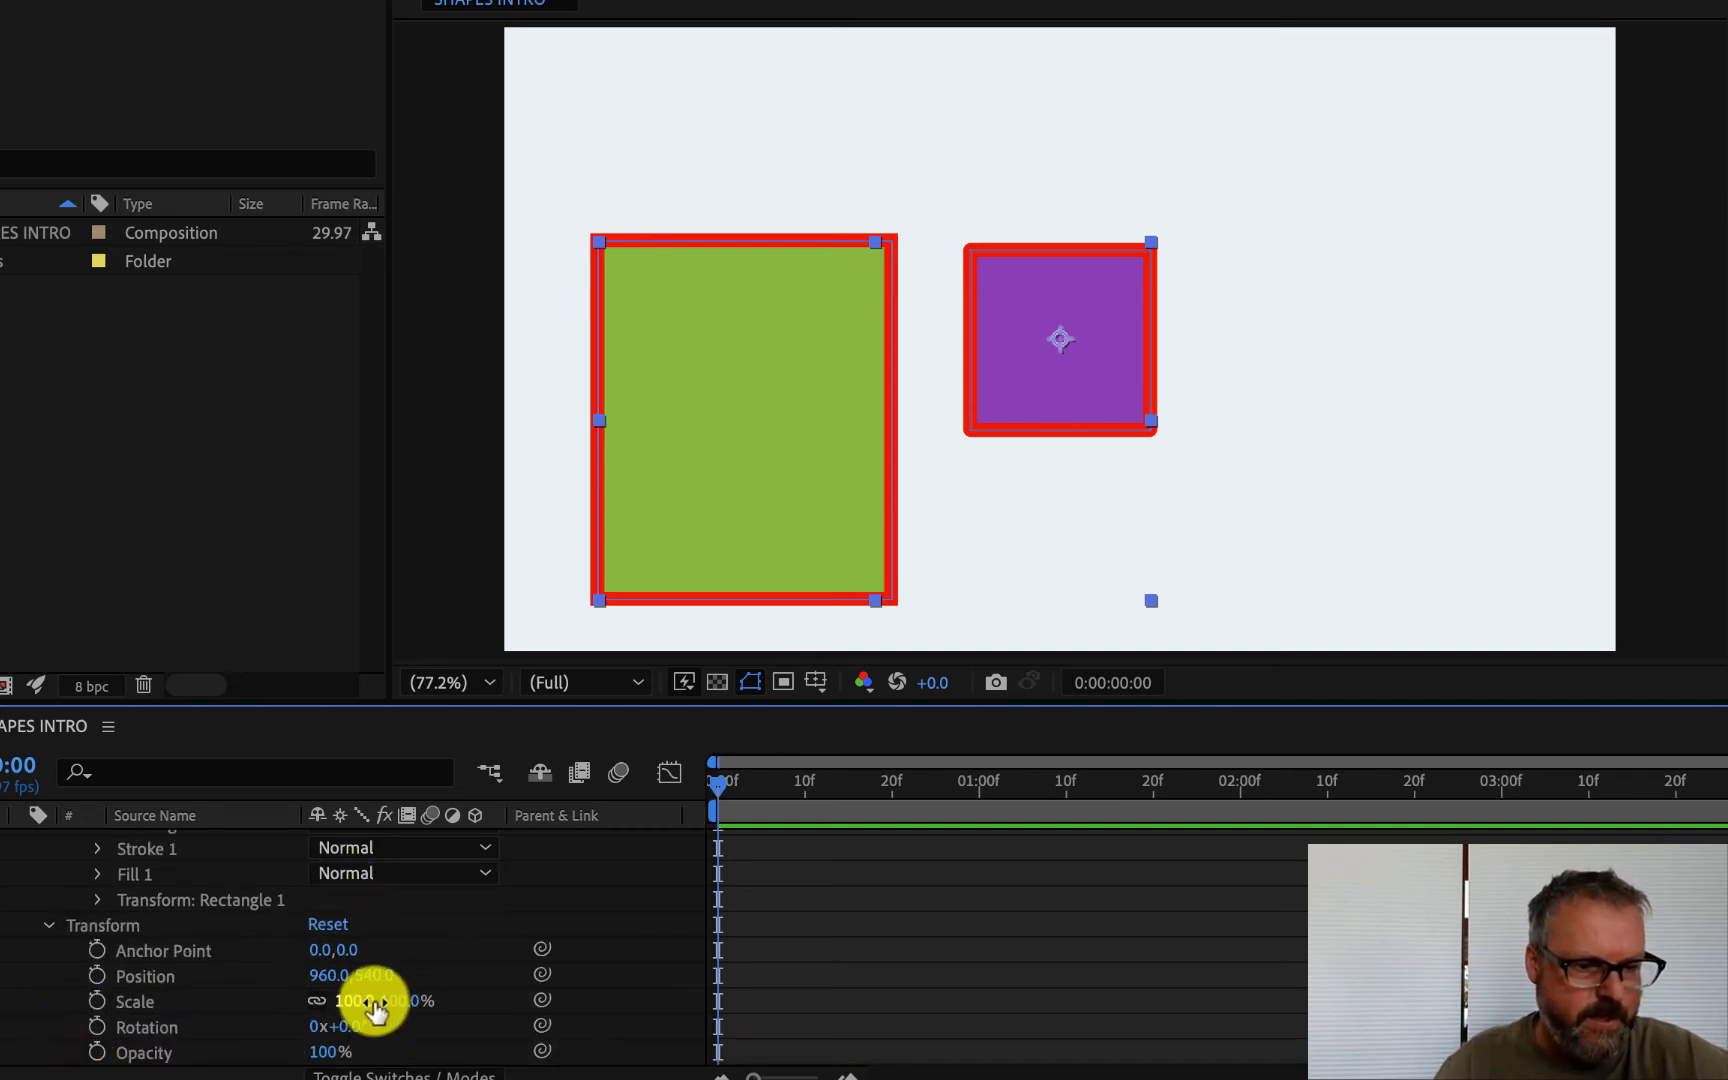
drag(378, 1001, 336, 987)
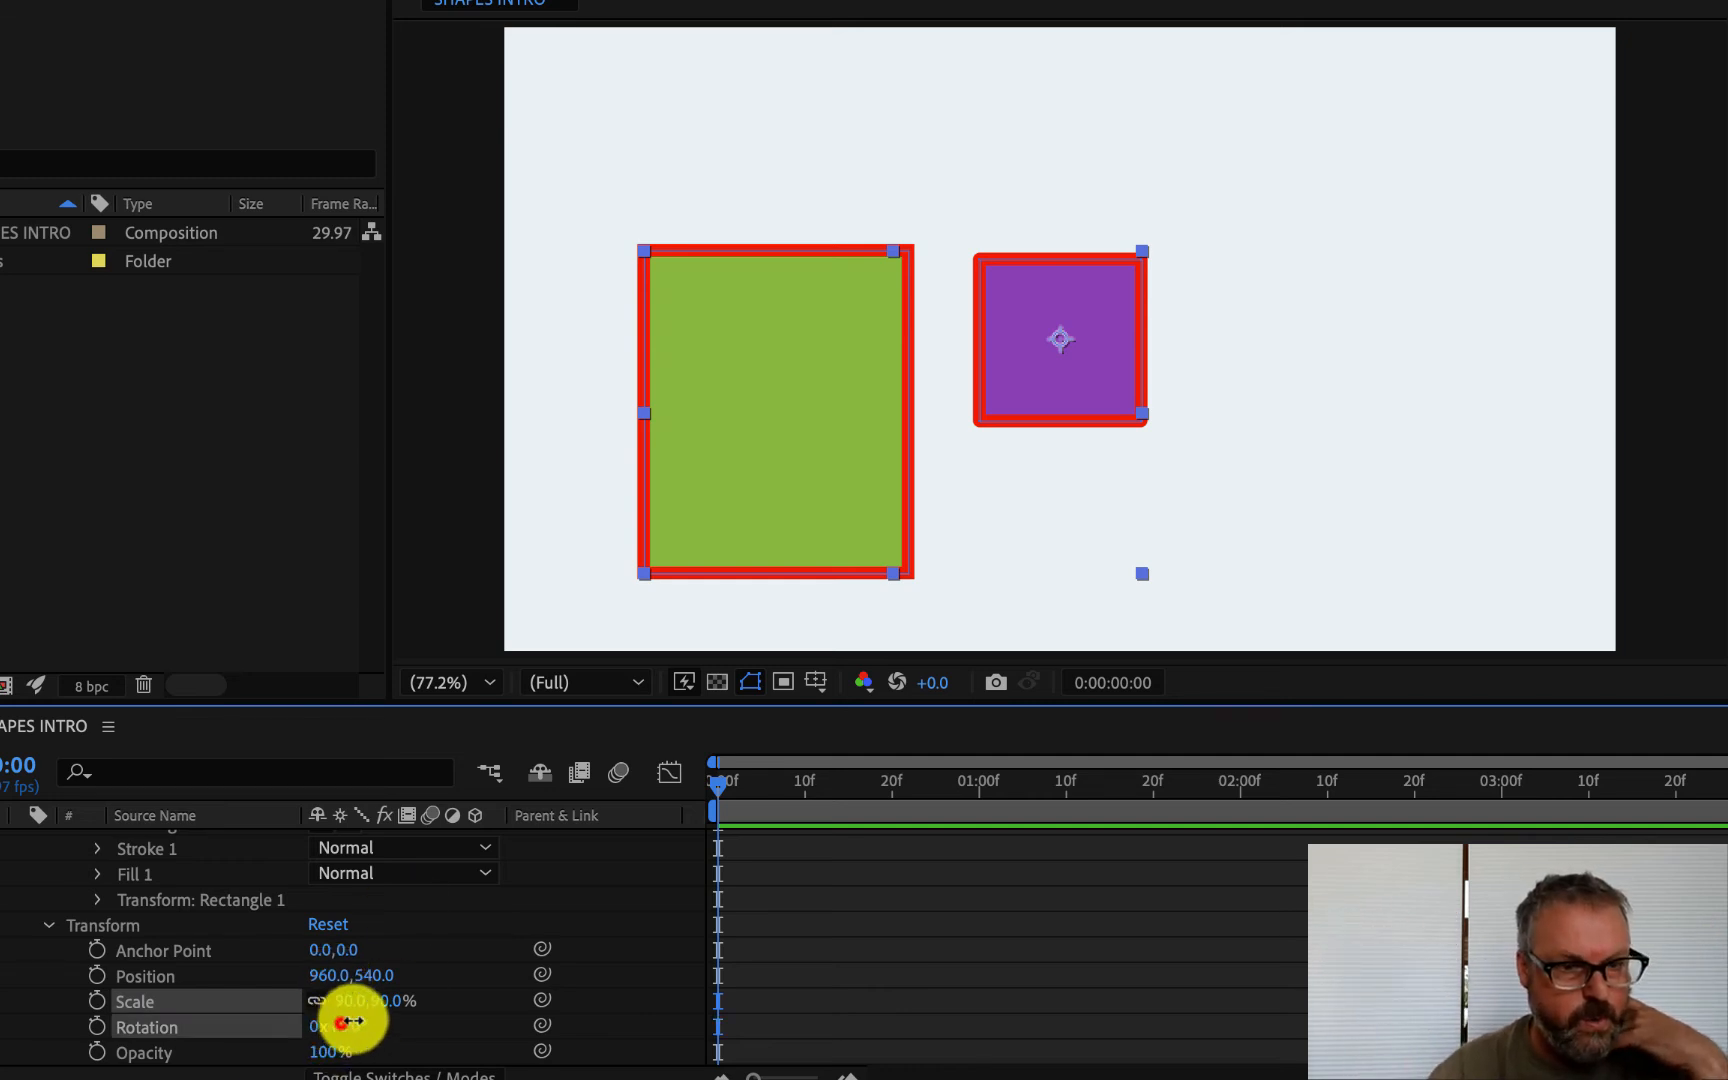
mouse_move(339, 1024)
mouse_down()
mouse_move(455, 995)
mouse_move(602, 995)
mouse_move(328, 1000)
mouse_move(359, 964)
mouse_move(345, 995)
mouse_up()
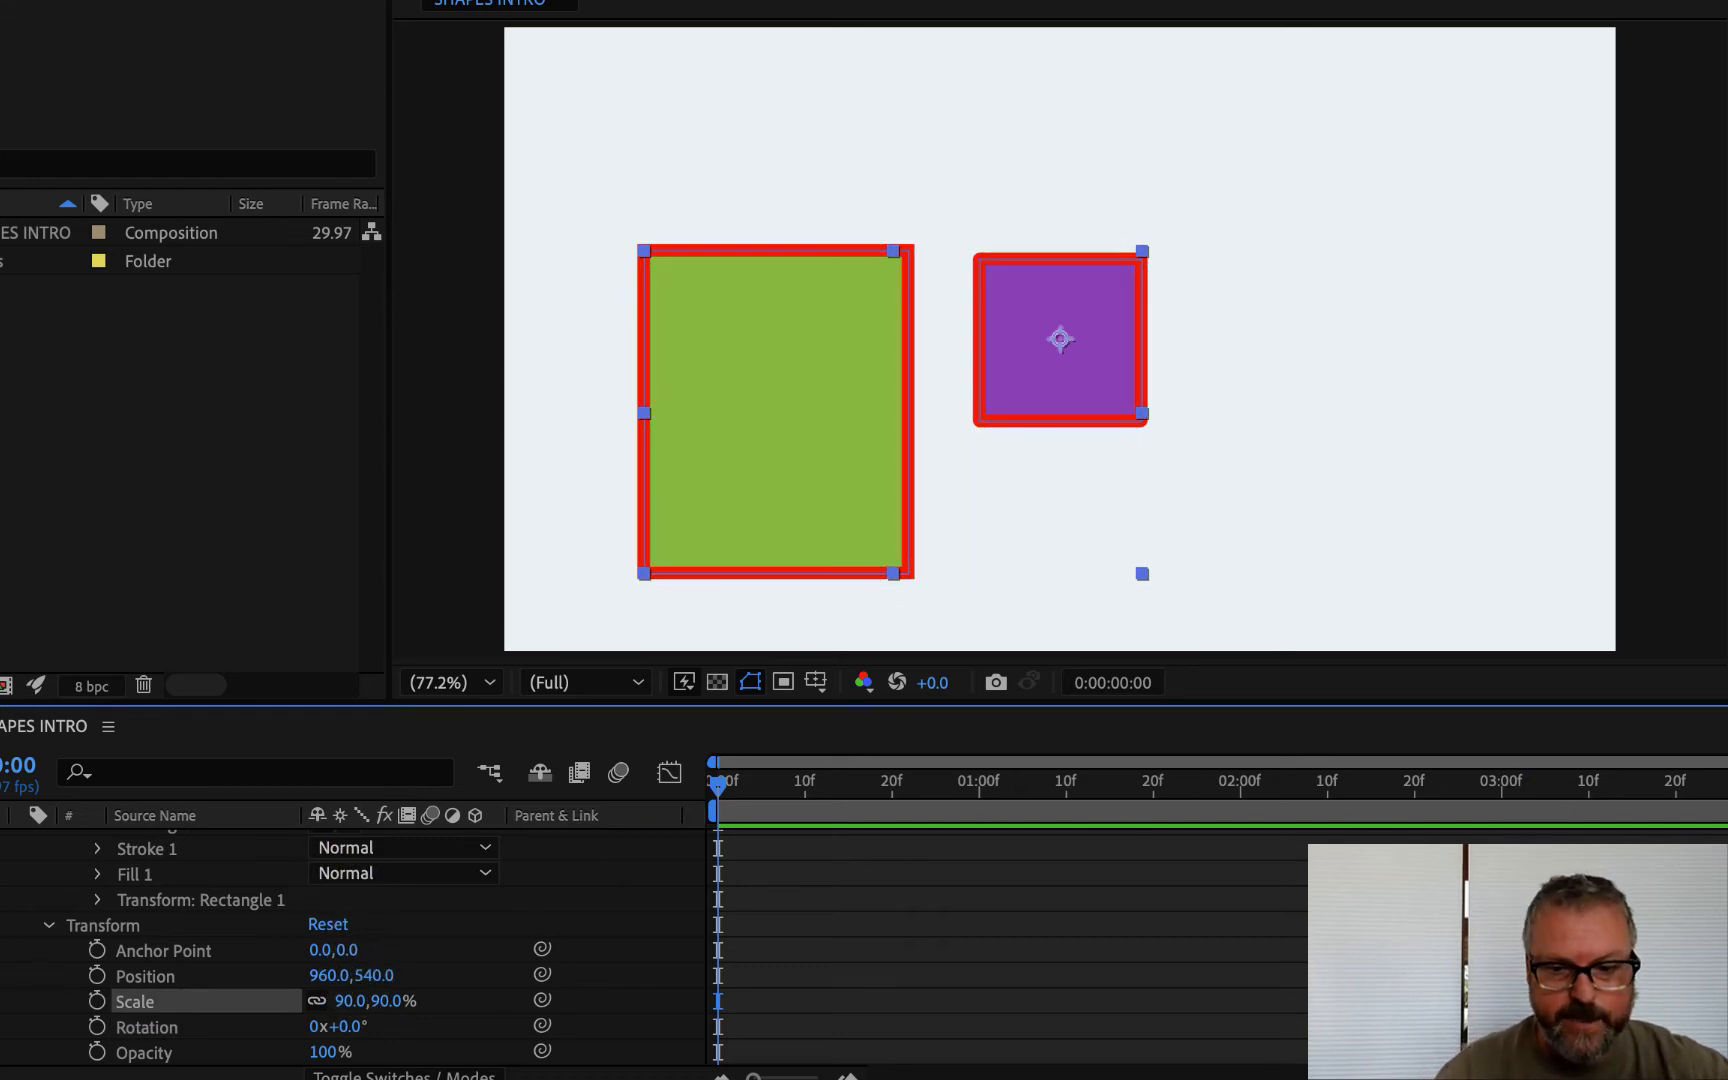
Keyframe the rotation in Transform: Rectangle 2 from 0x+0.0° at 0:00:00:00 to 1x+0.0° at 0:00:04:29 and scrub through the motion.
scroll(350, 950, up, 5)
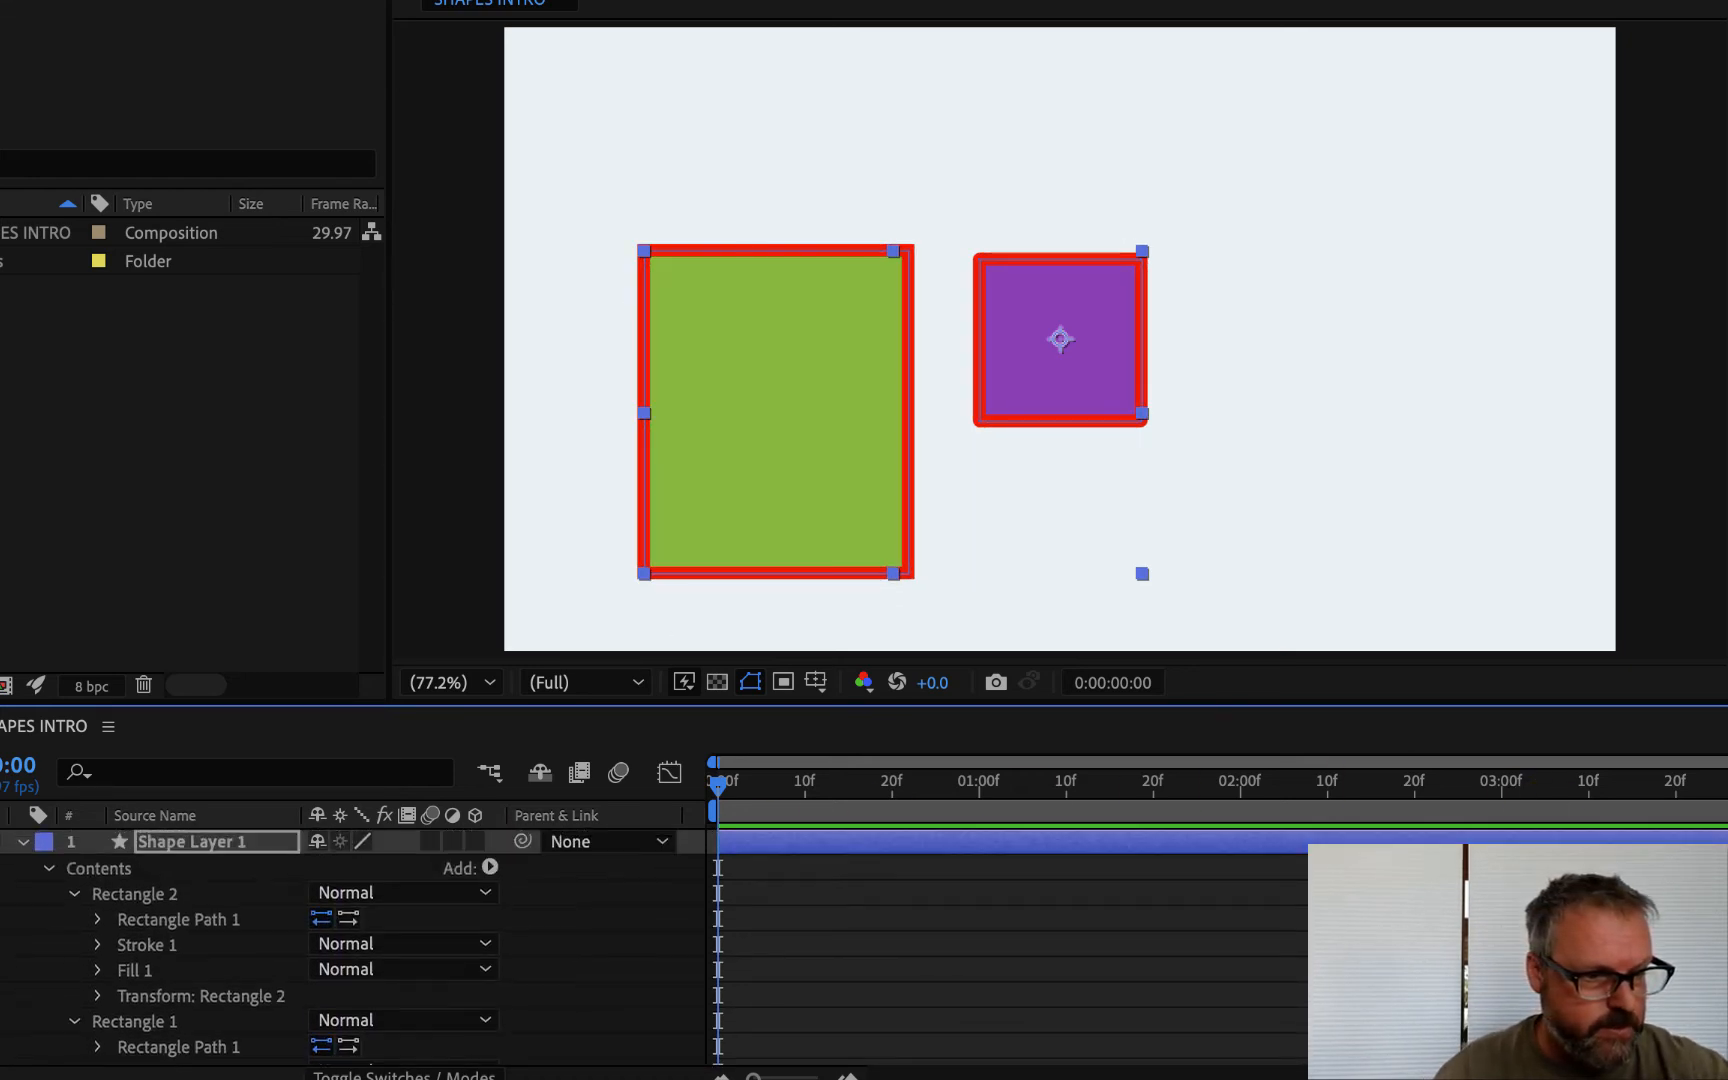
scroll(350, 950, down, 2)
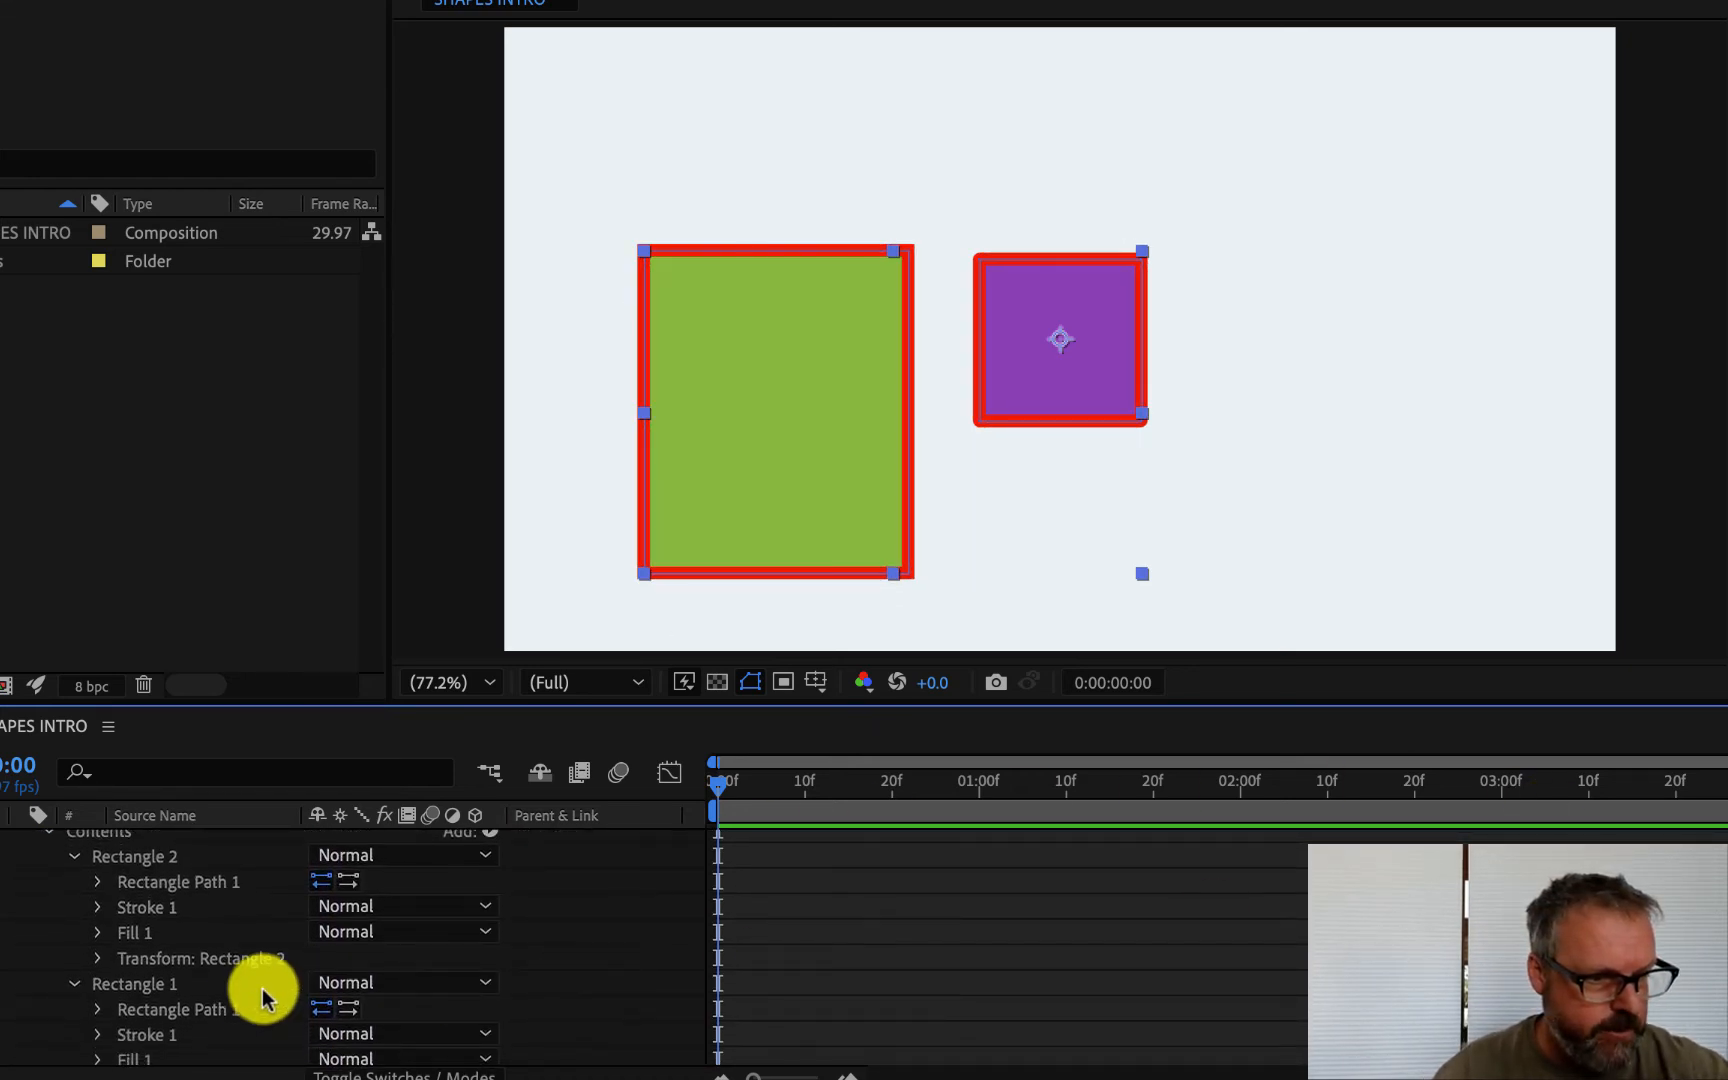
click(93, 960)
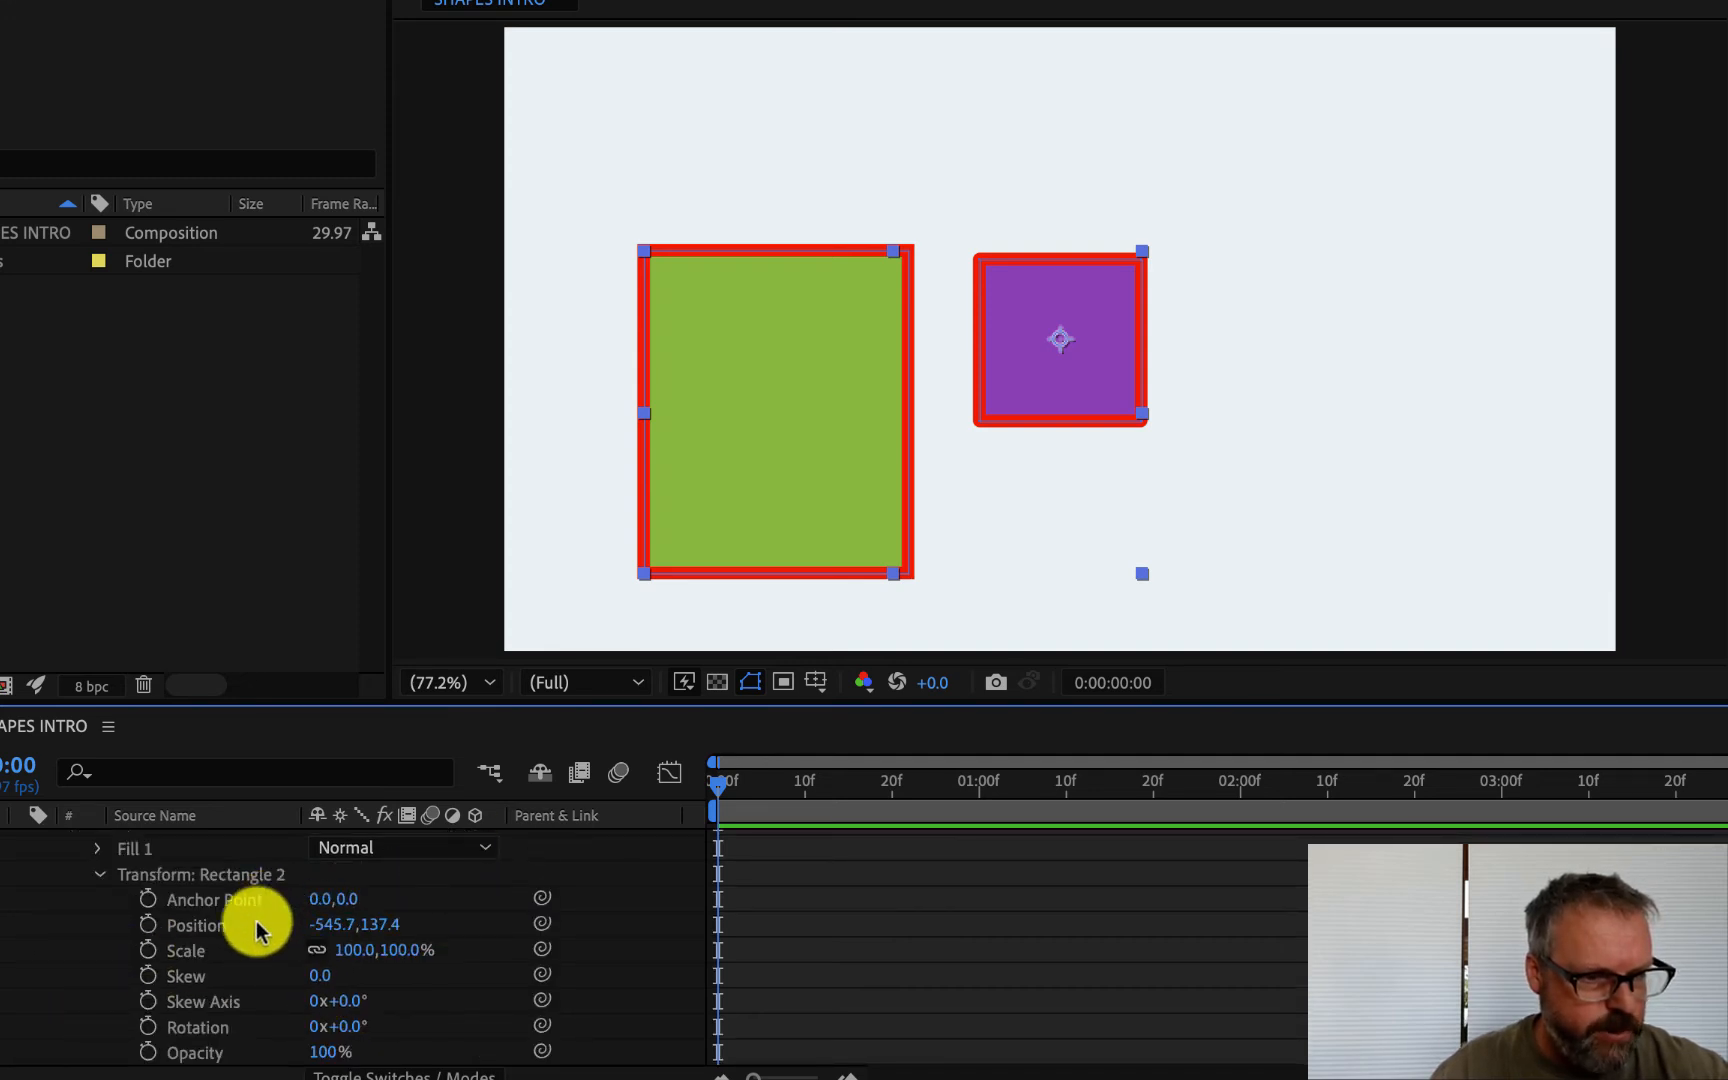
click(147, 1028)
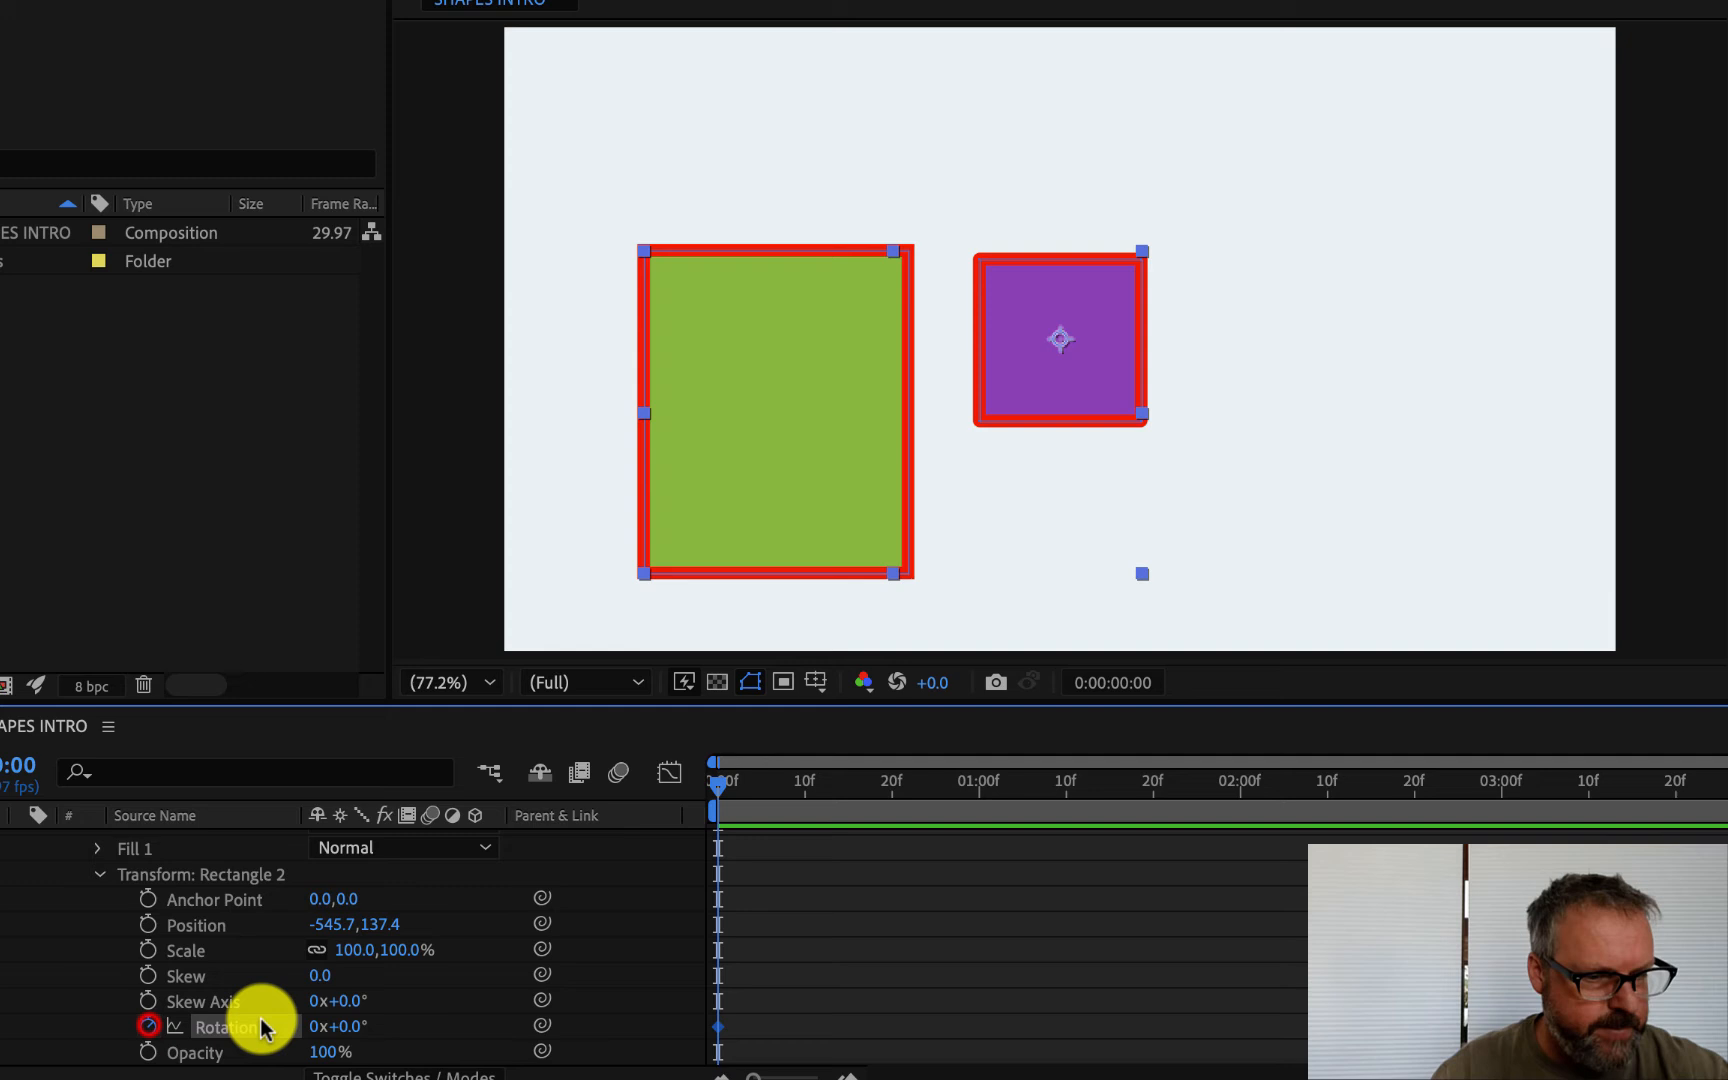
click(716, 784)
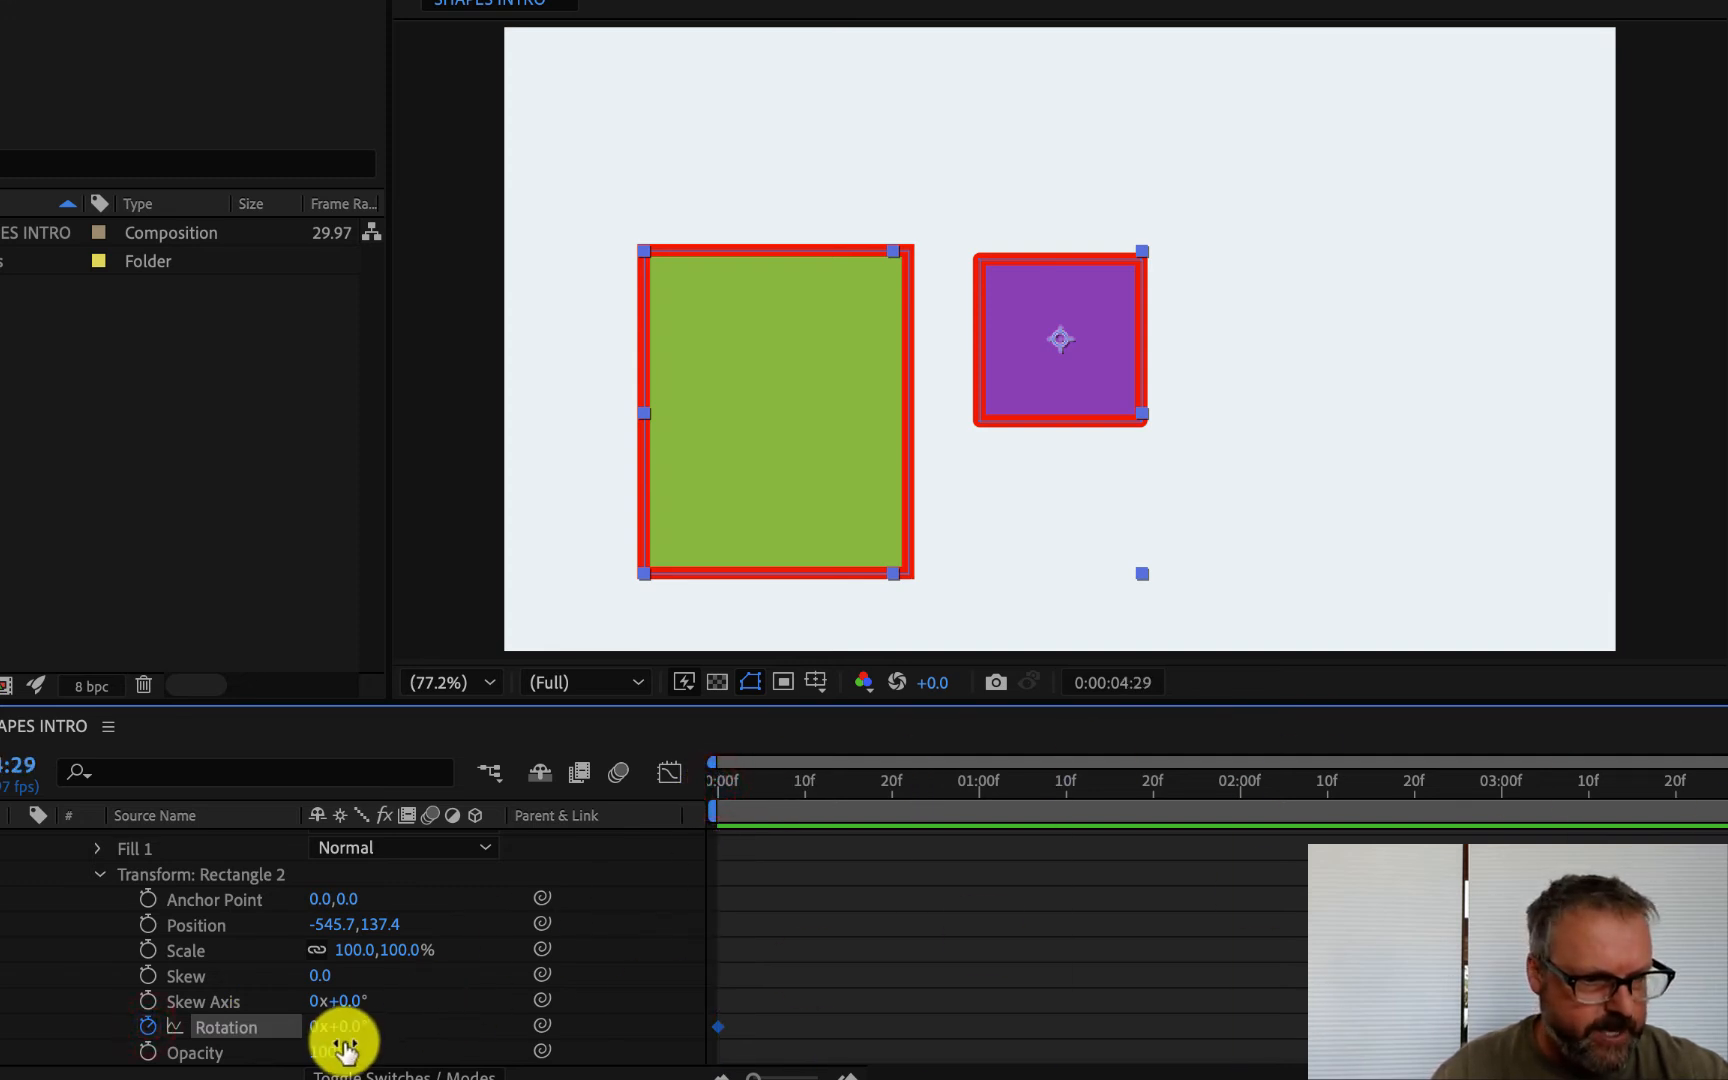
click(315, 1027)
text(1)
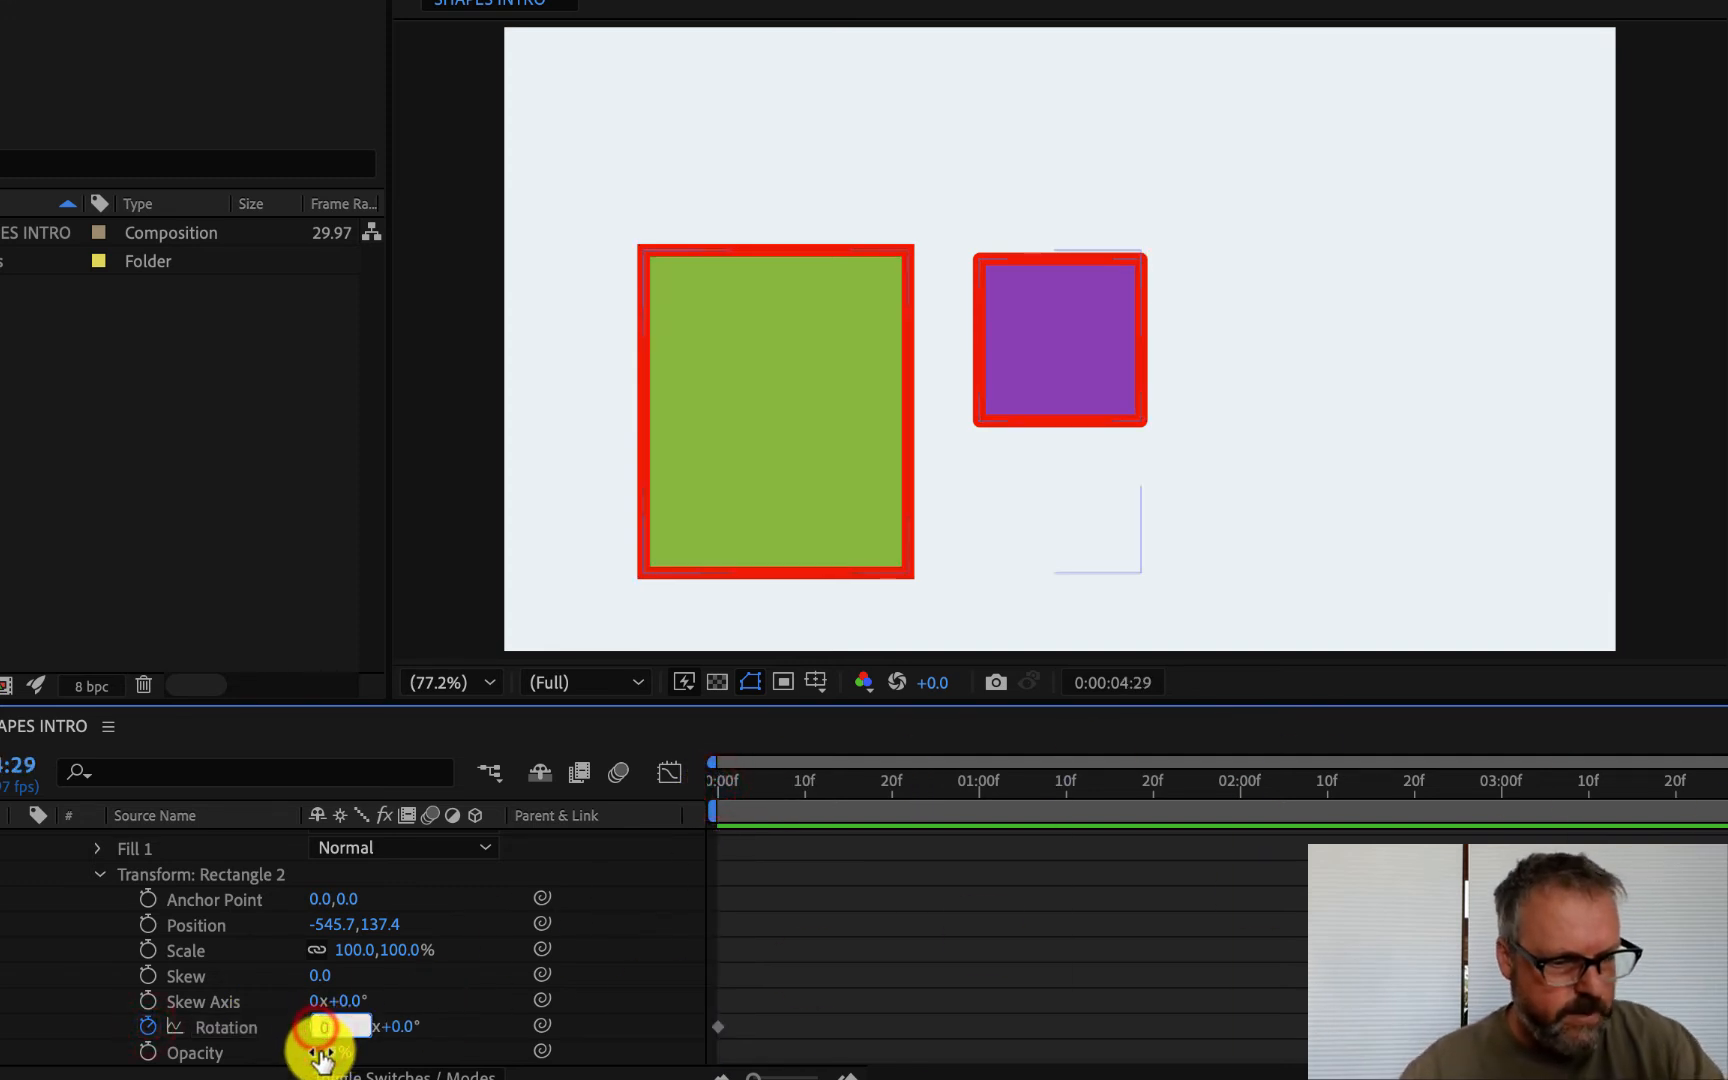
key(Return)
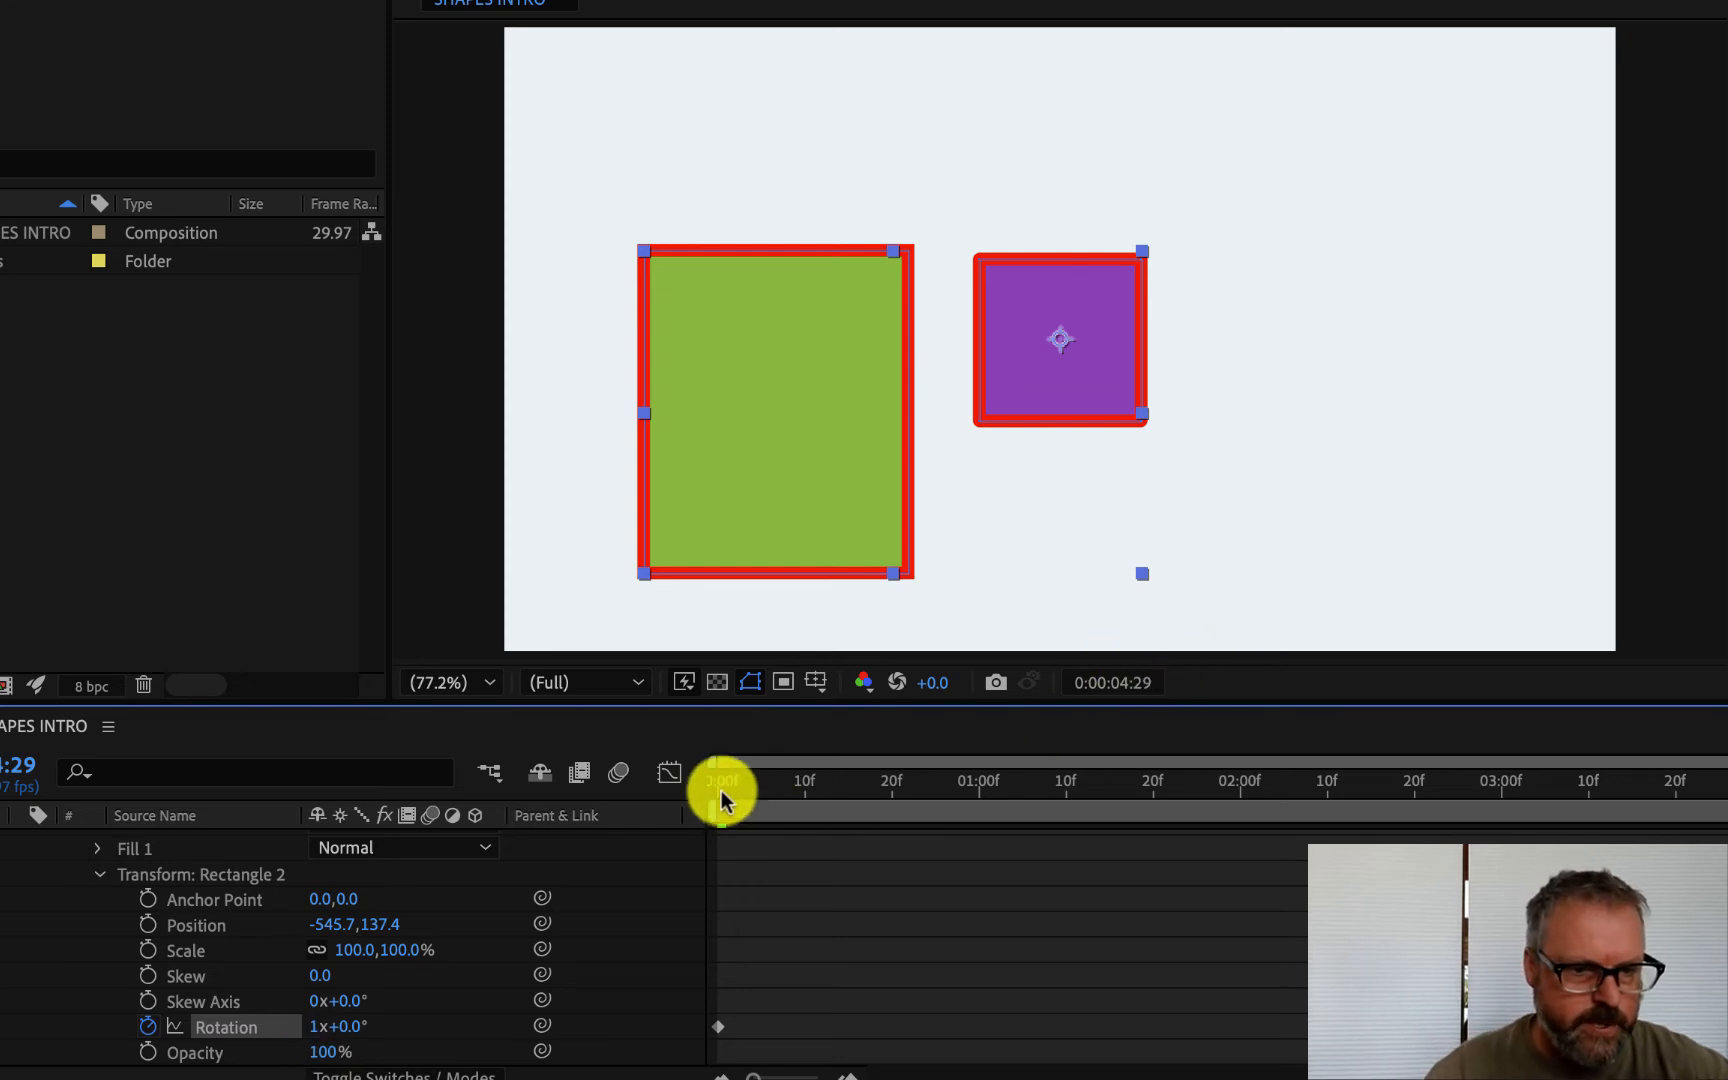
drag(722, 783, 490, 744)
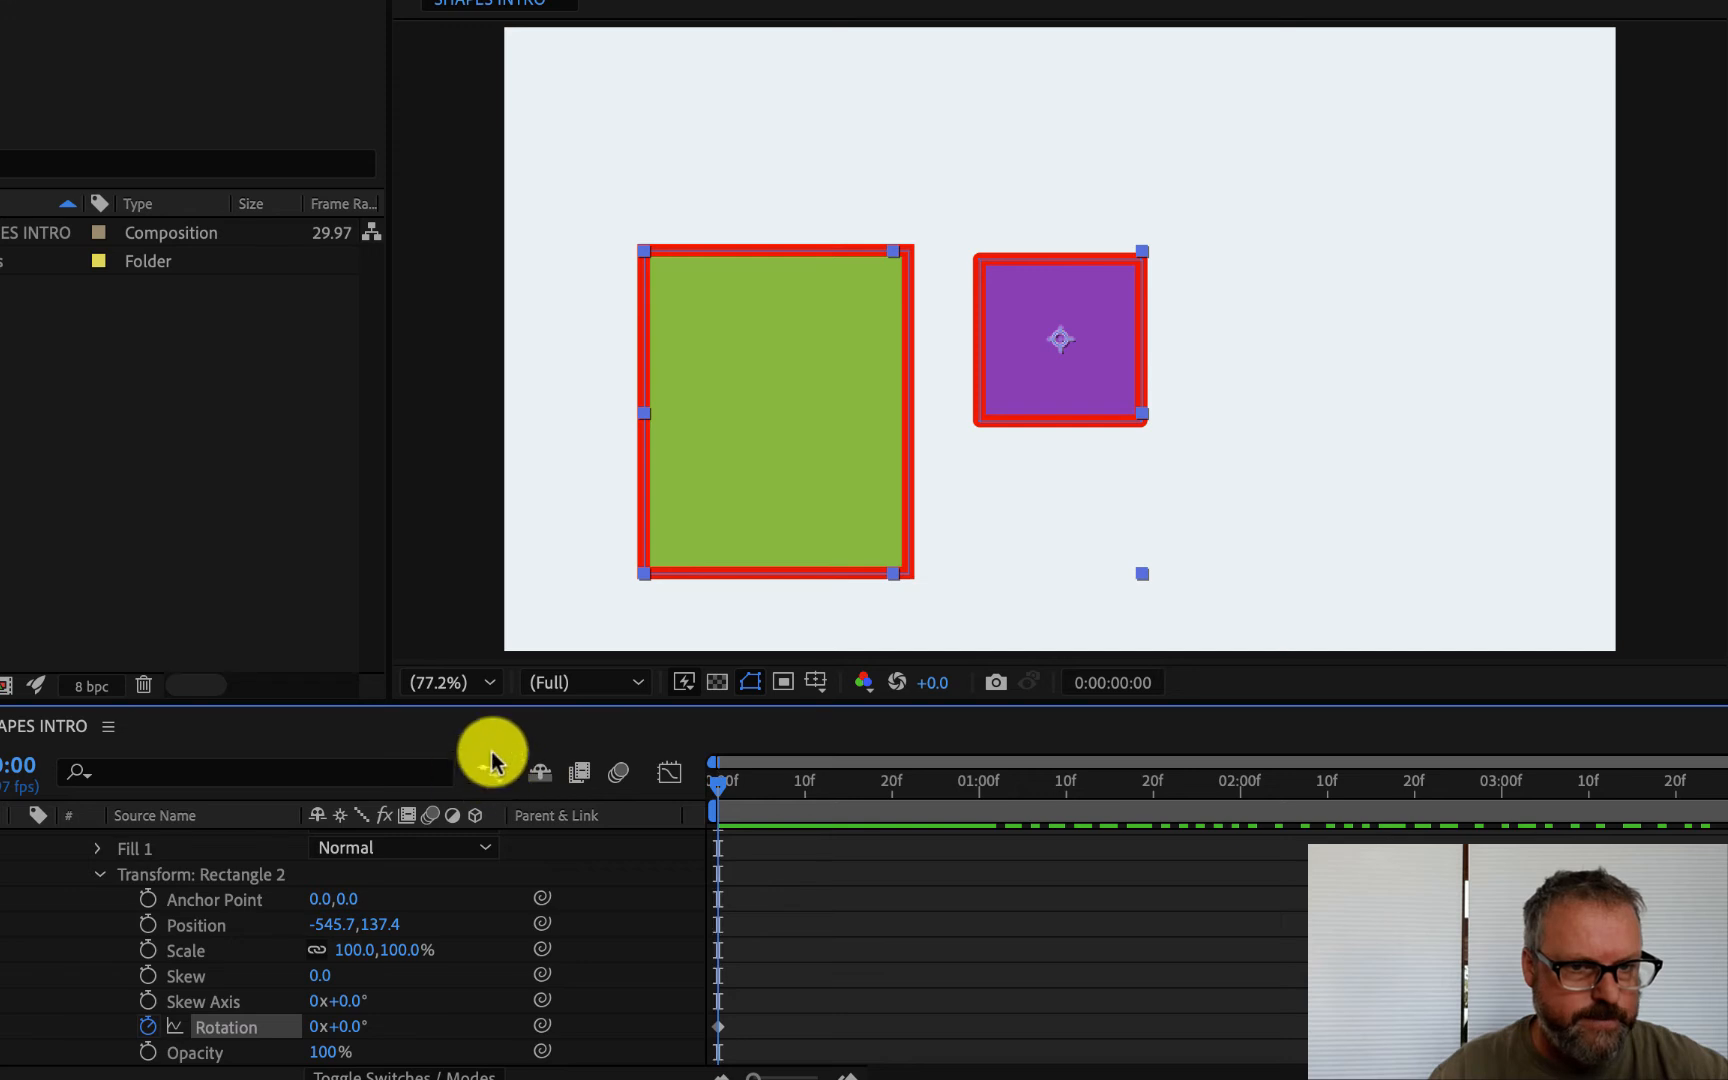
Set the position in Transform: Rectangle 1 to 372, 0, then try a small rotation on it and undo that rotation.
click(96, 876)
click(130, 900)
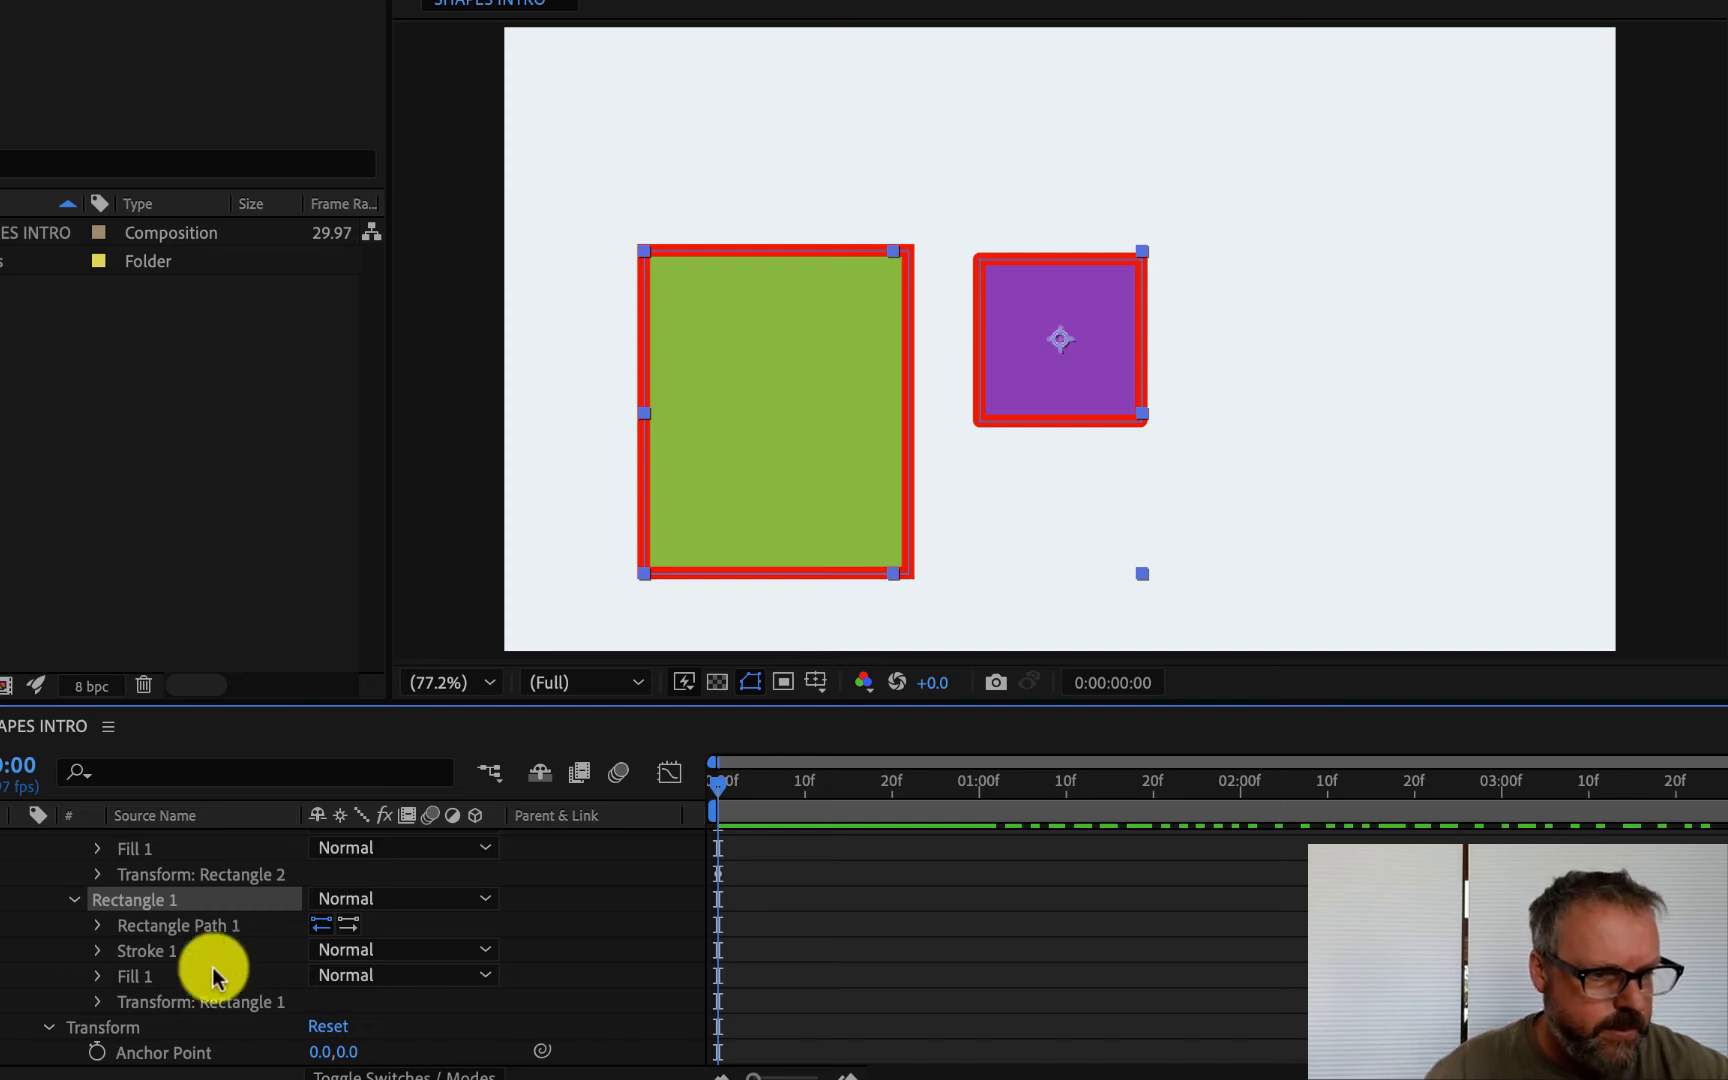
click(97, 1002)
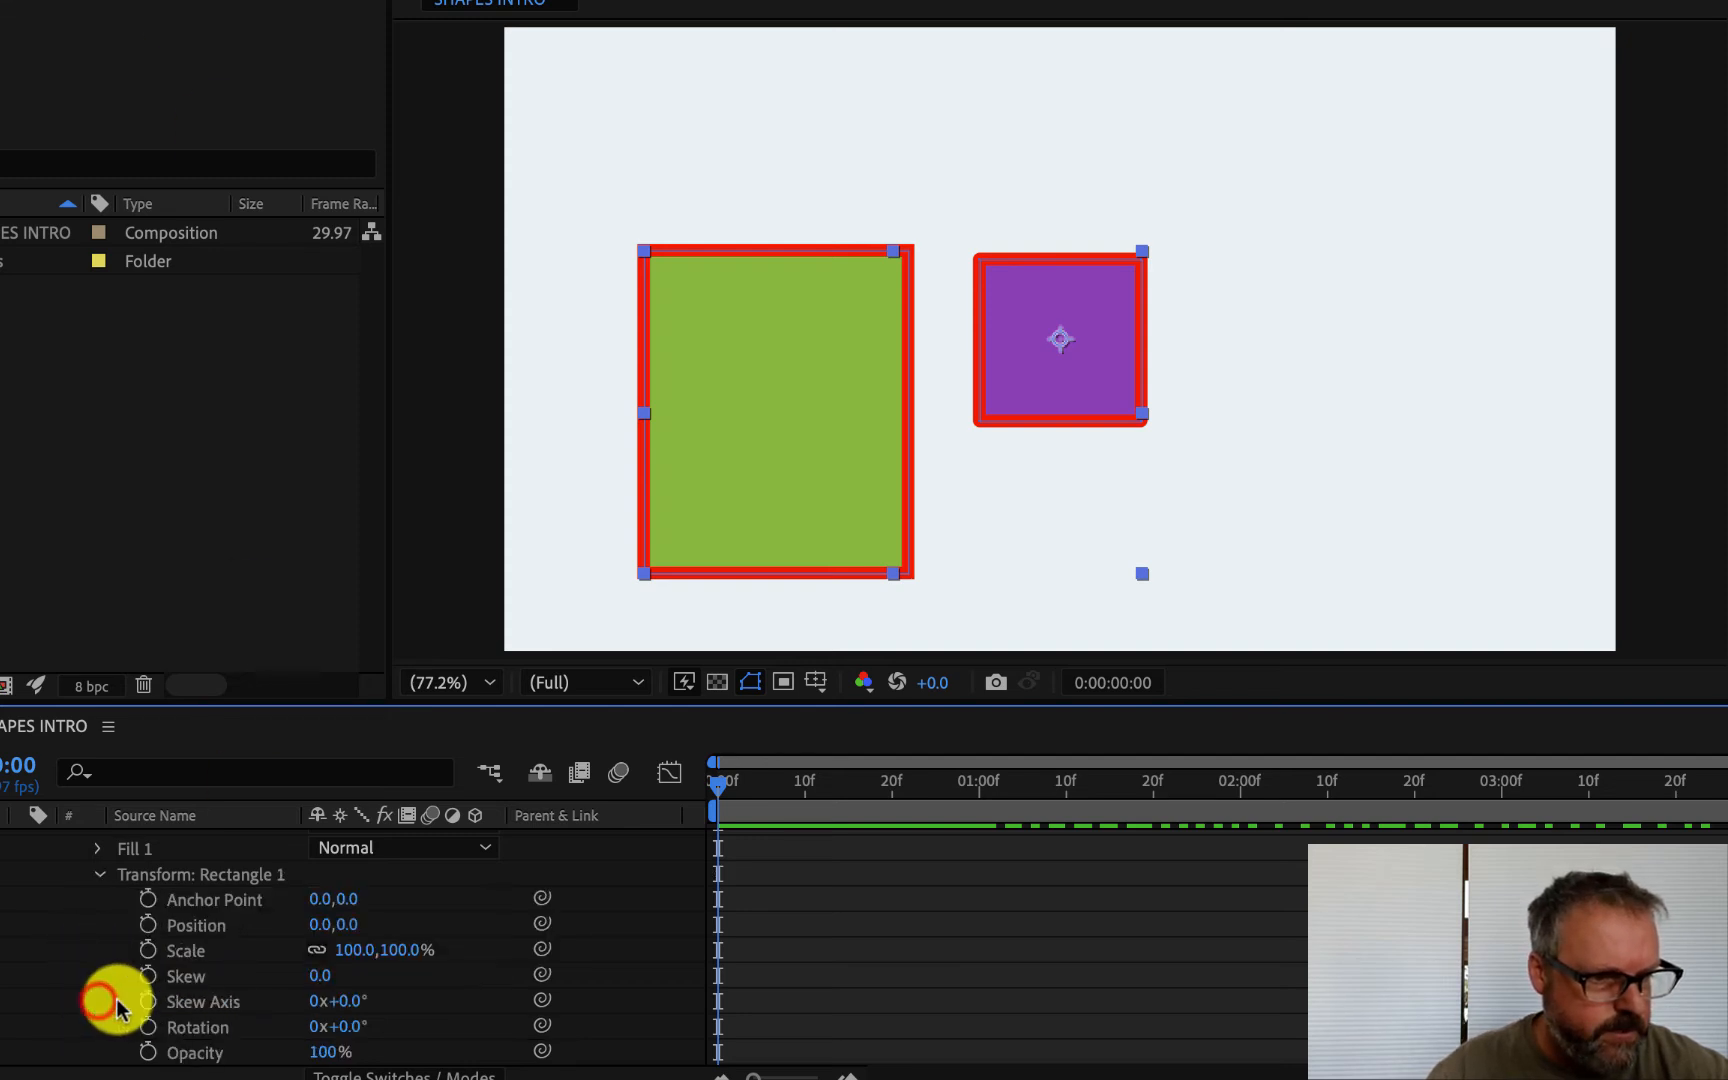
drag(320, 924, 883, 930)
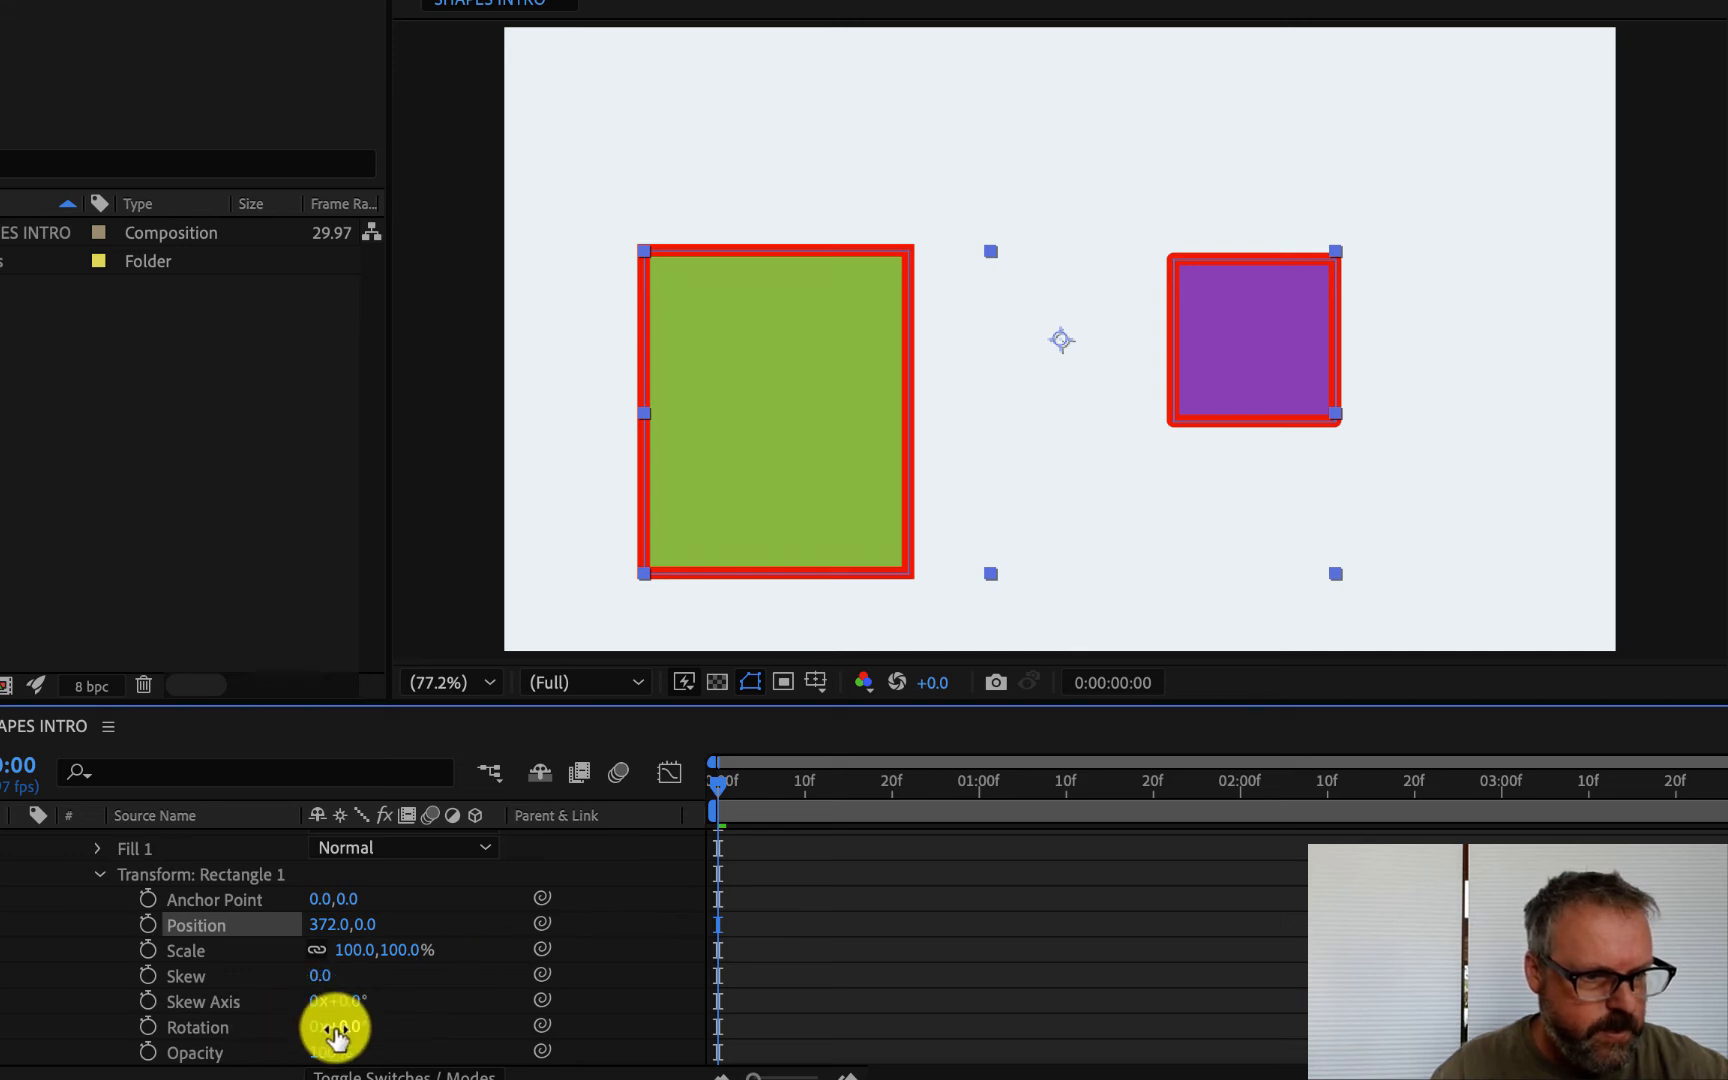
drag(347, 1026, 353, 1023)
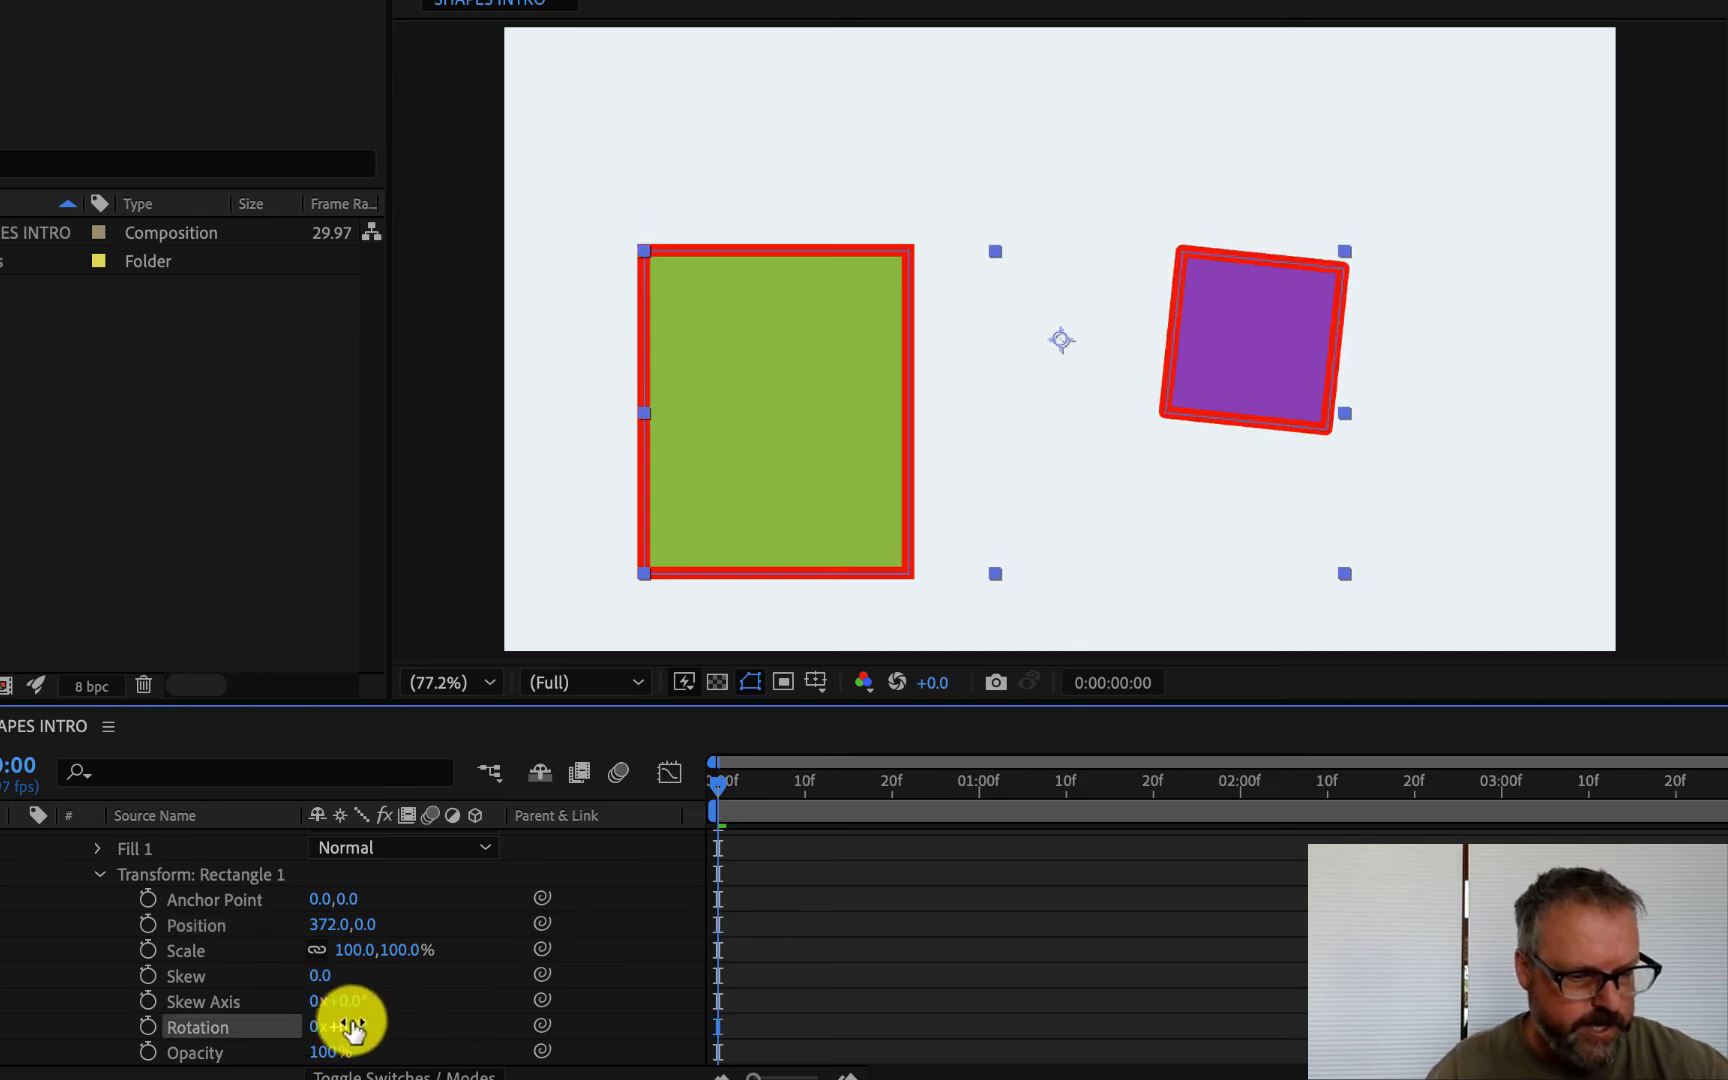
key(ctrl+z)
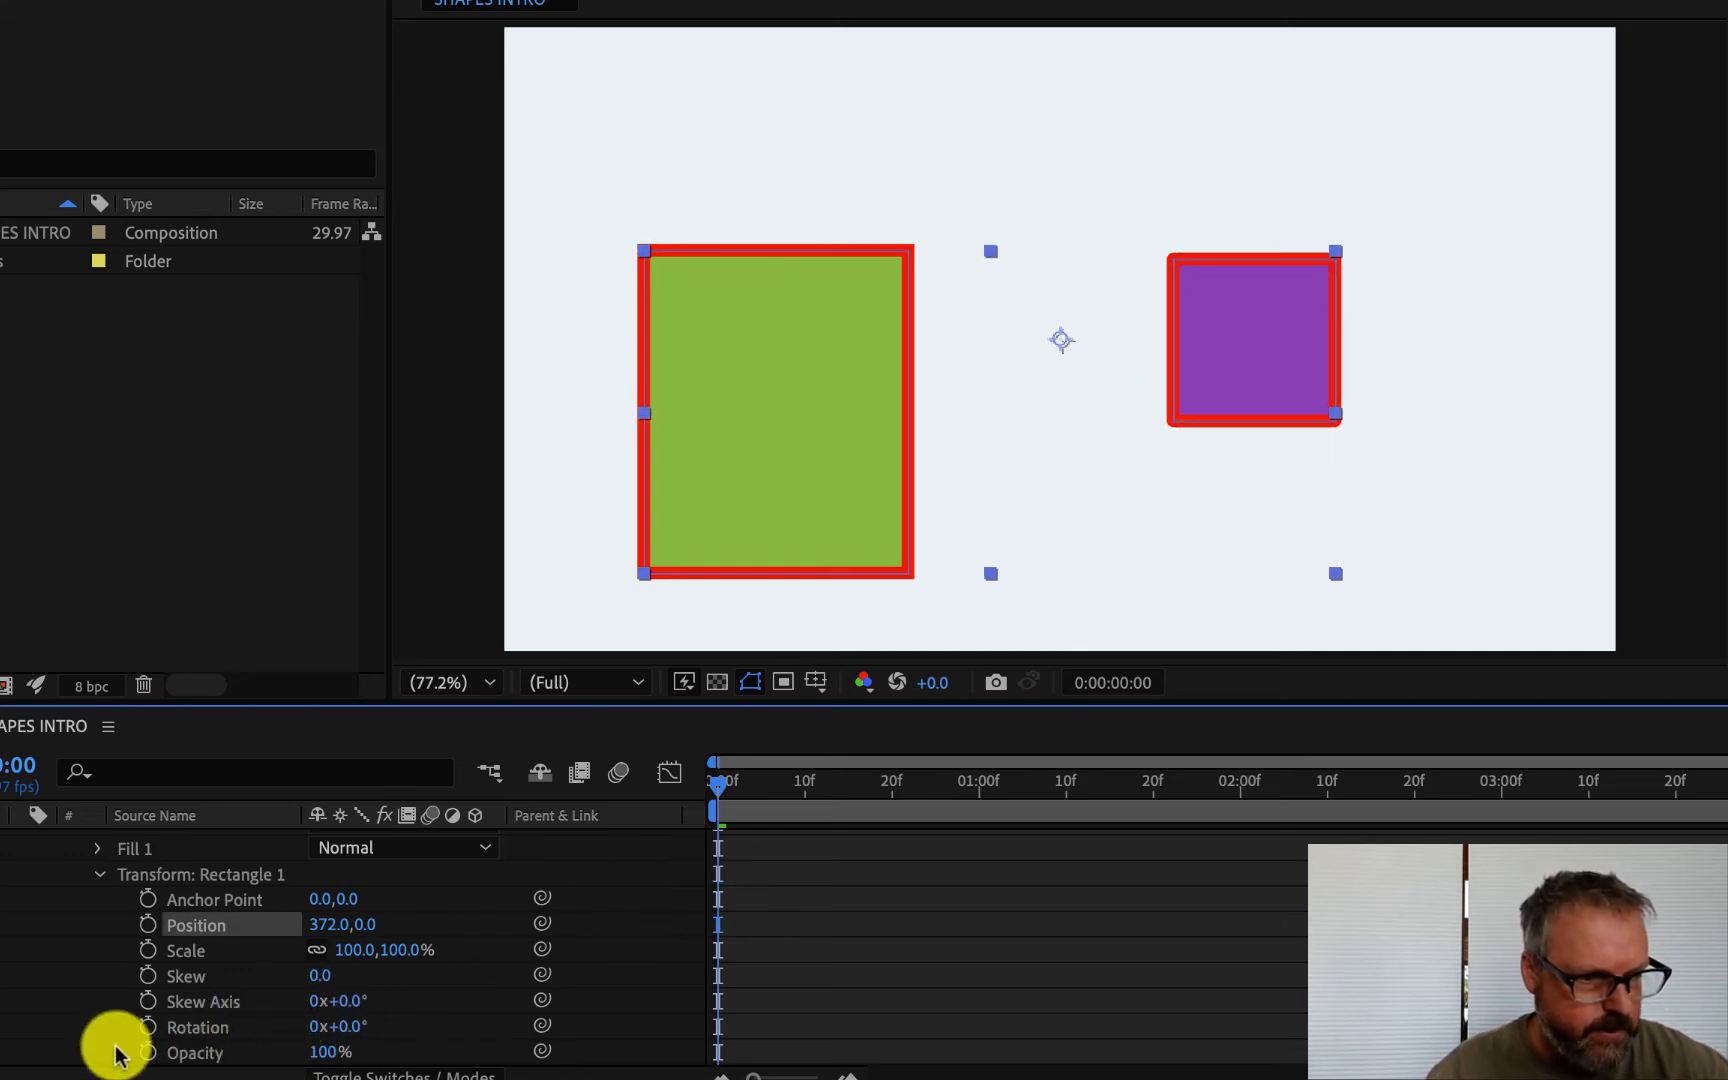
Keyframe the rotation in Transform: Rectangle 1 from 0x+0.0° at 0:00:00:00 to -1x+0.0° at 0:00:04:29 and scrub through it.
click(147, 1026)
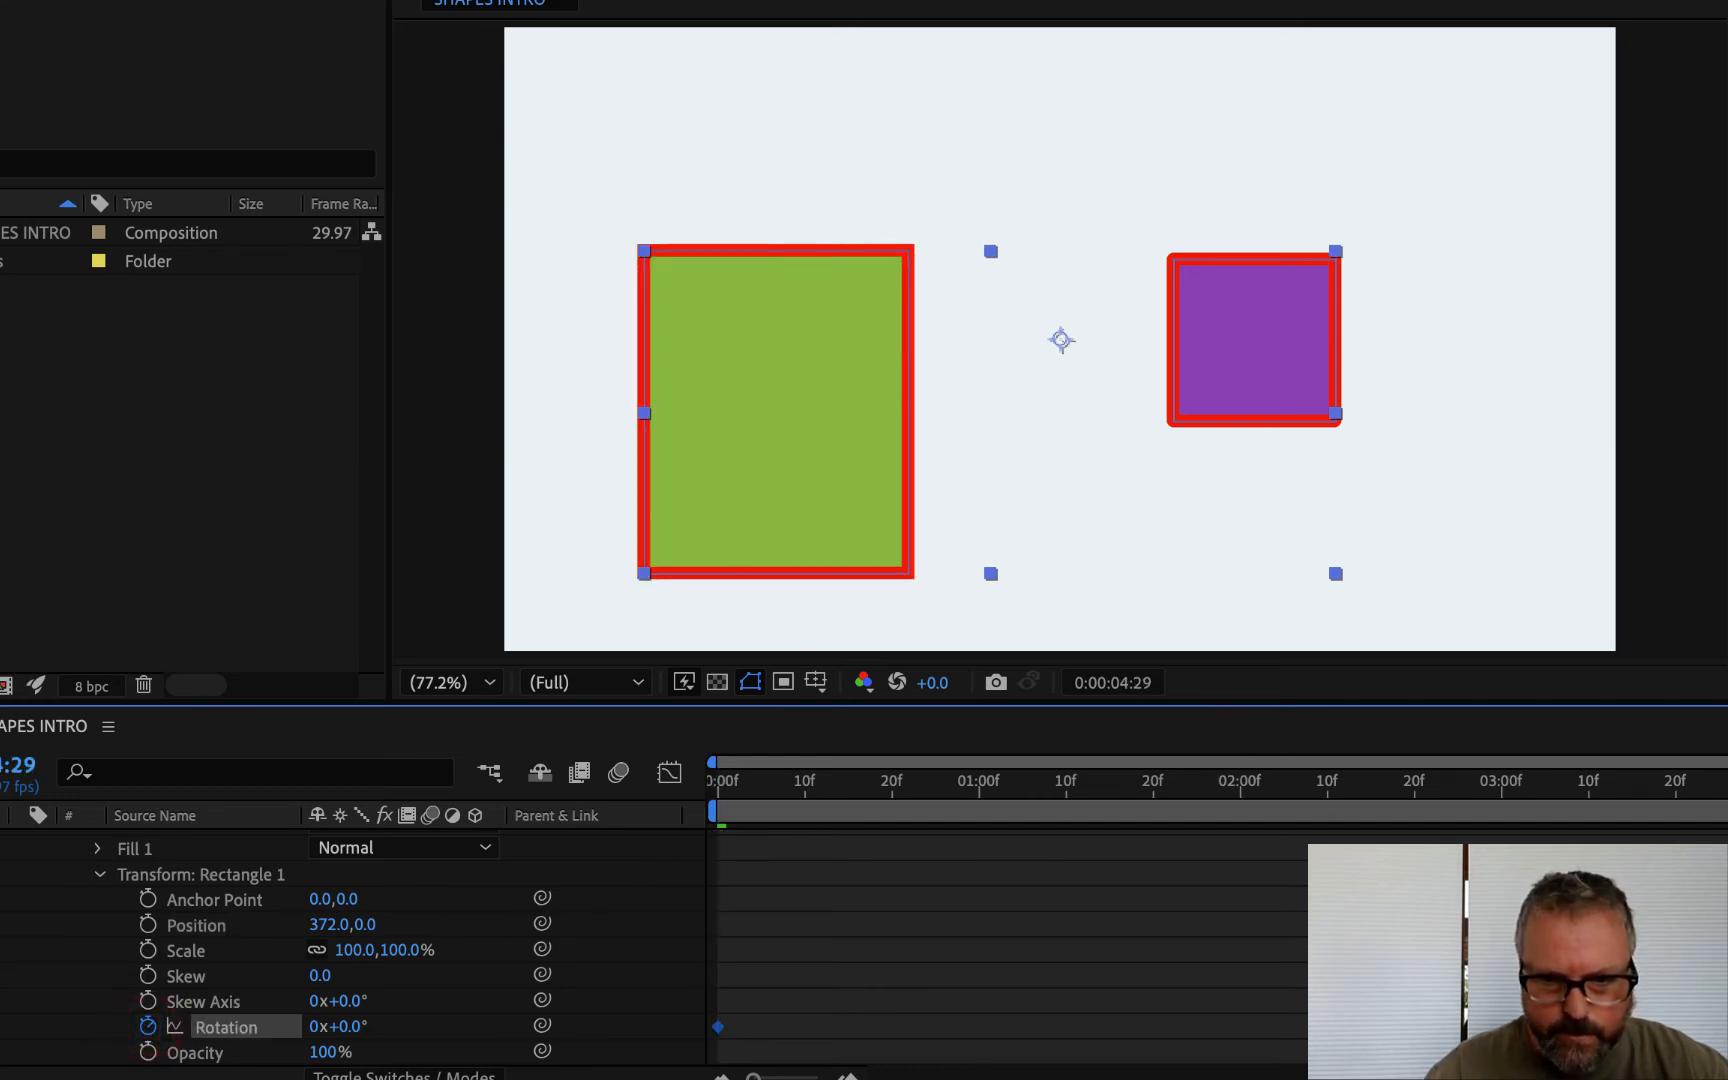
click(313, 1027)
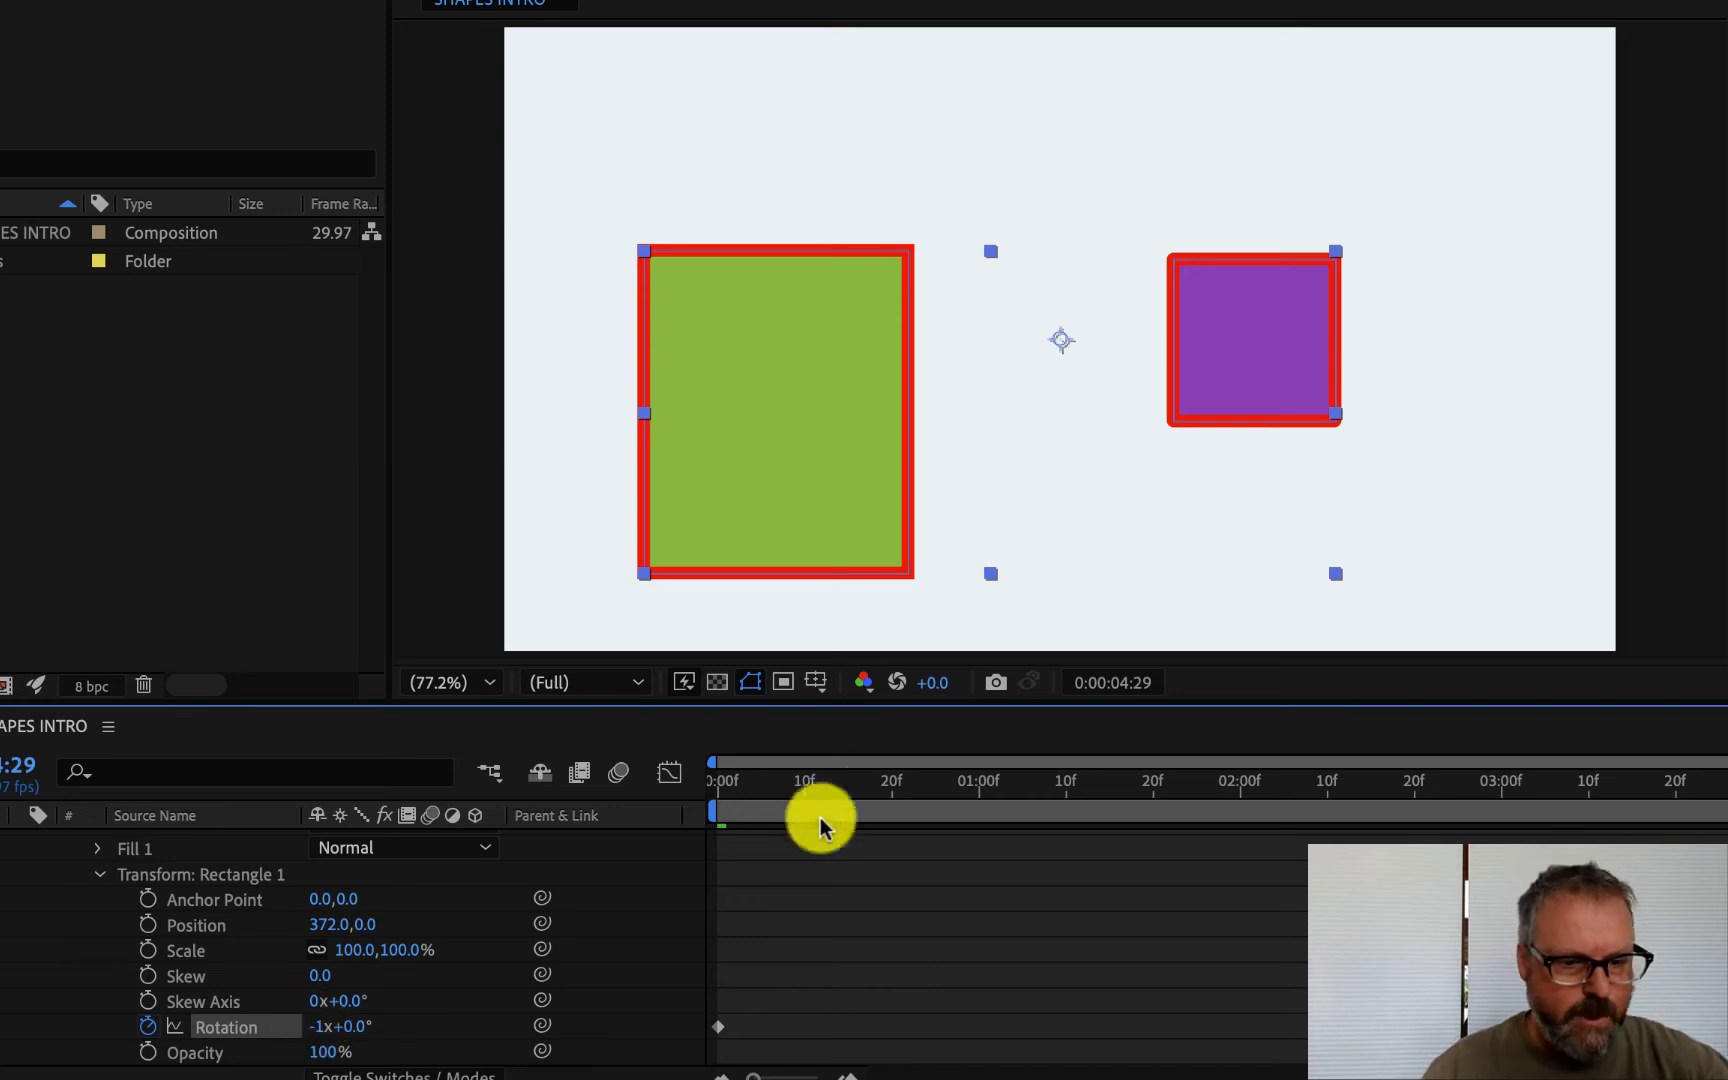
drag(760, 790, 505, 764)
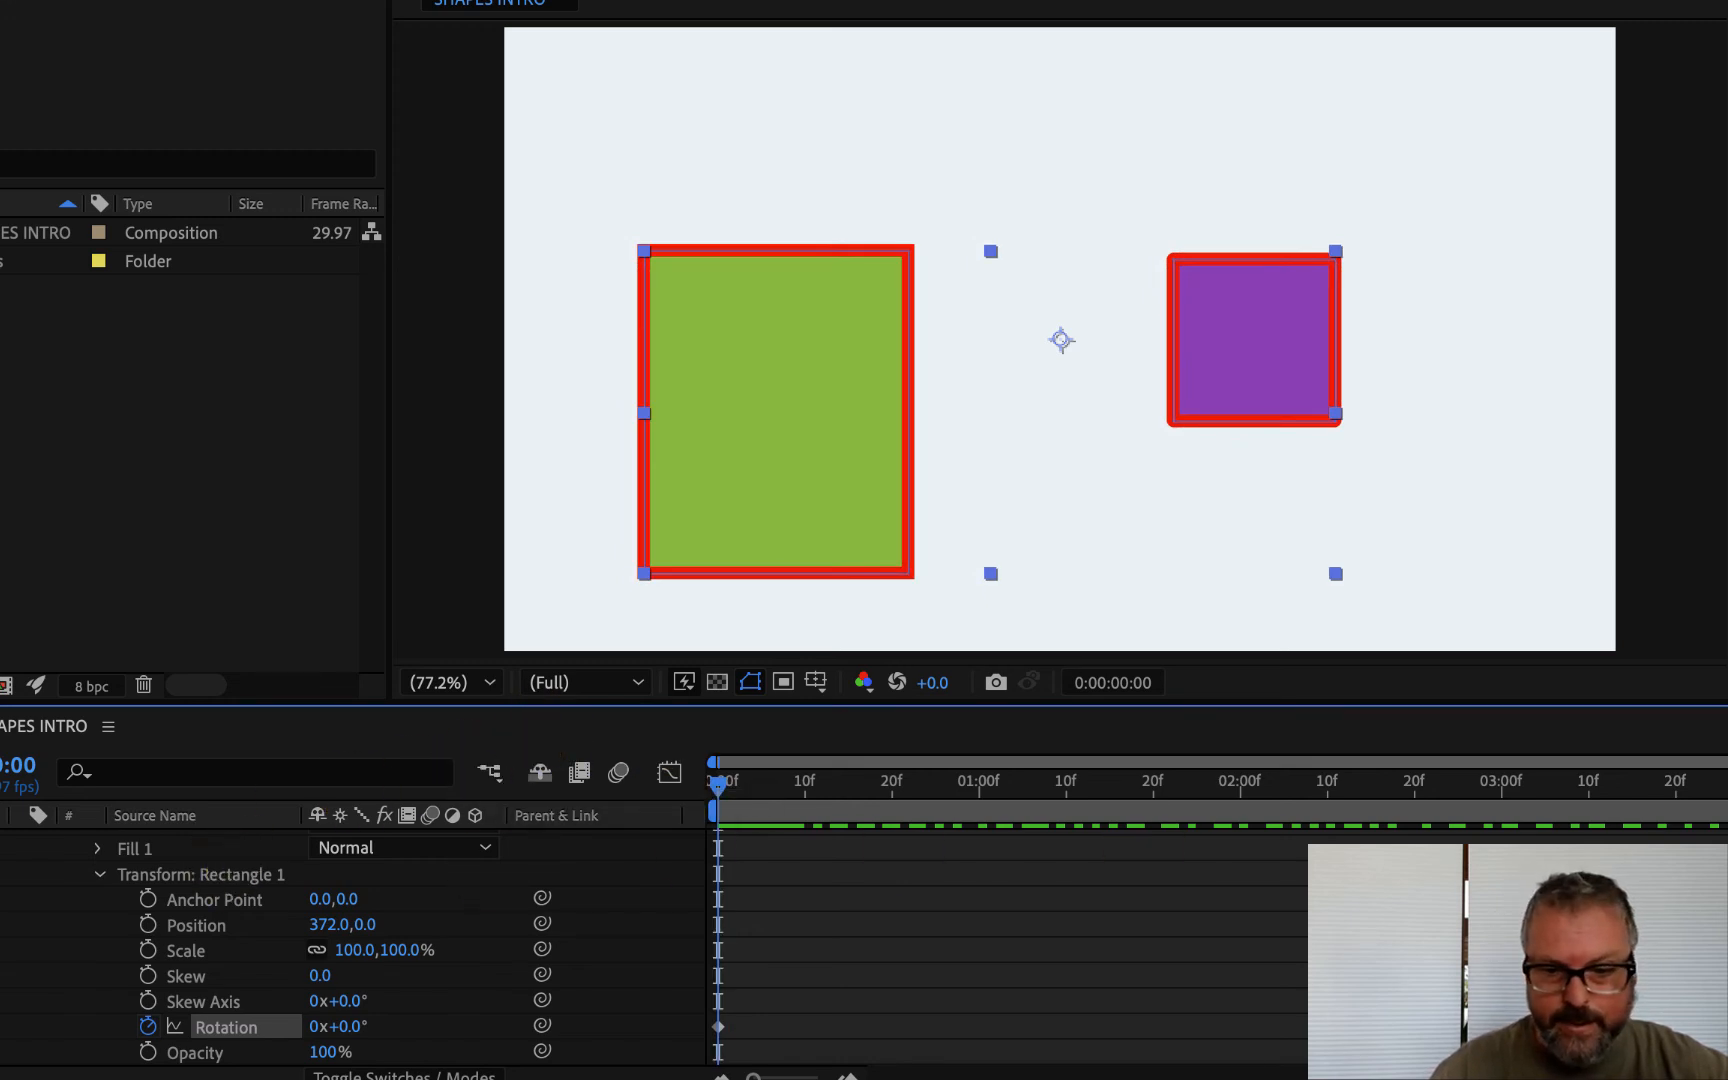
Keyframe the layer-level rotation of Shape Layer 1 from 0x+0.0° at 0:00:00:00 to 1x+0.0° at 0:00:04:29.
scroll(400, 940, down, 1)
scroll(400, 950, down, 3)
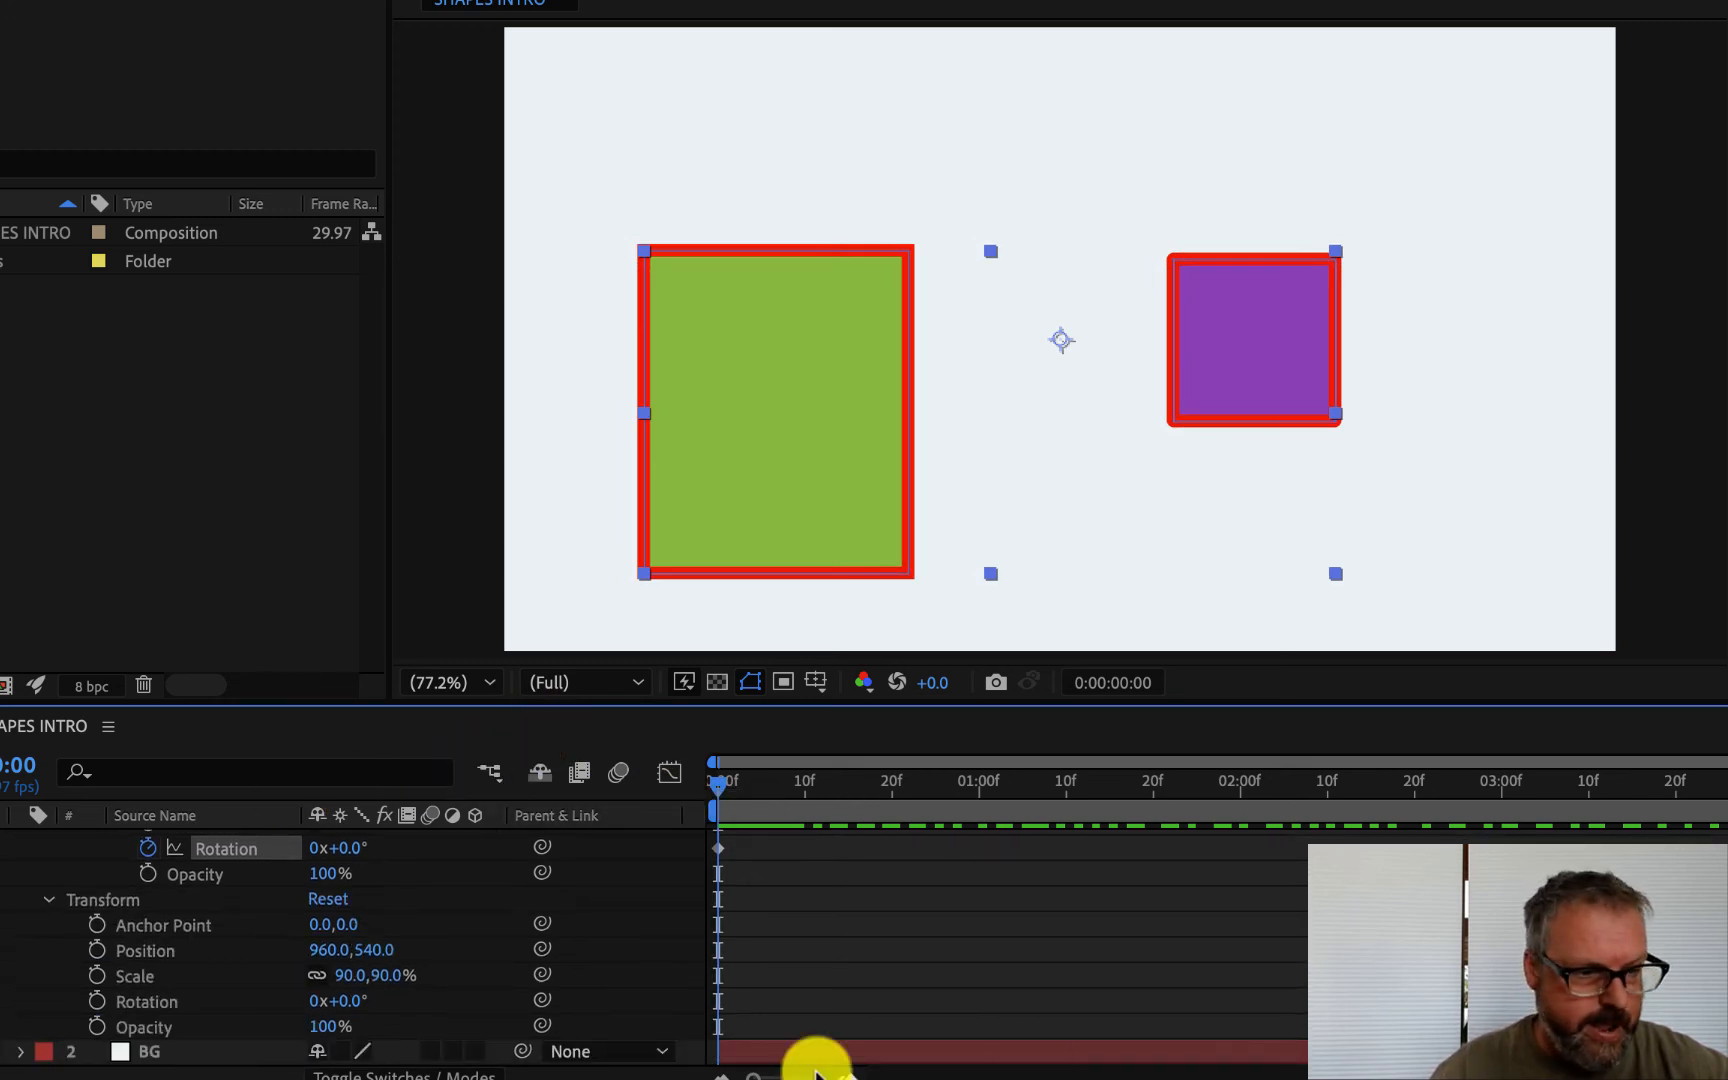
click(106, 903)
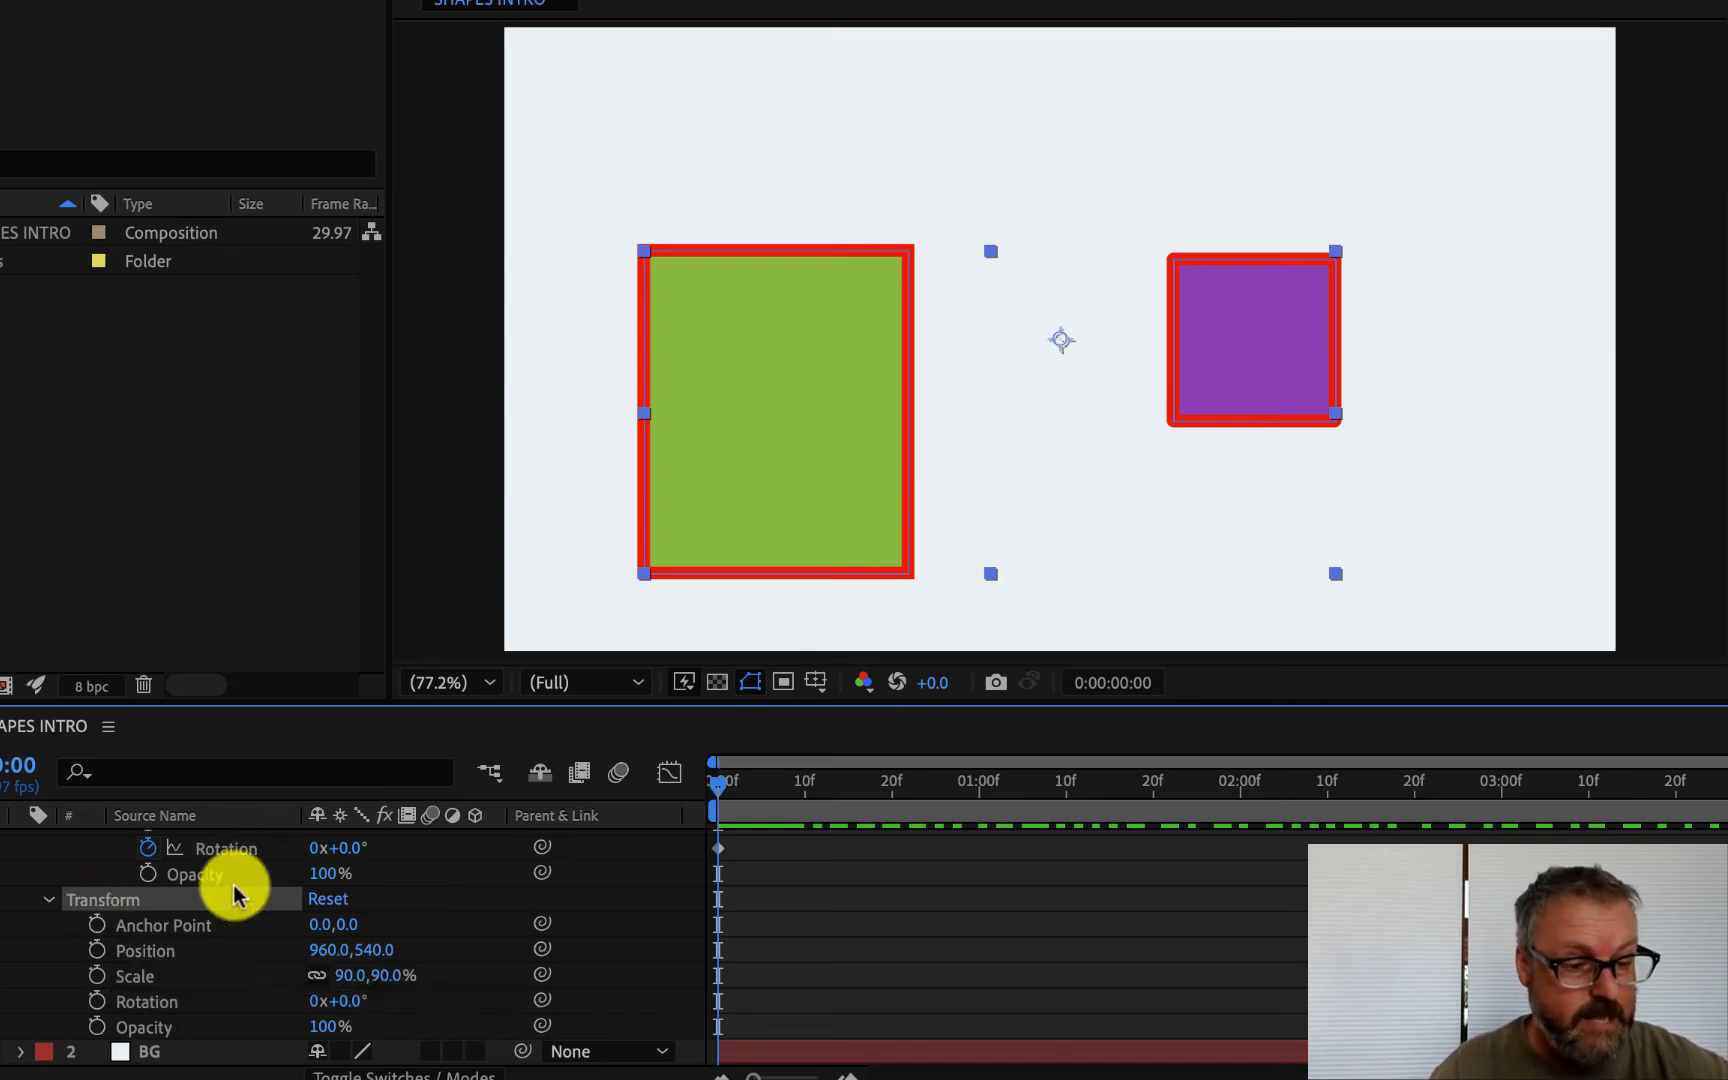
click(96, 1002)
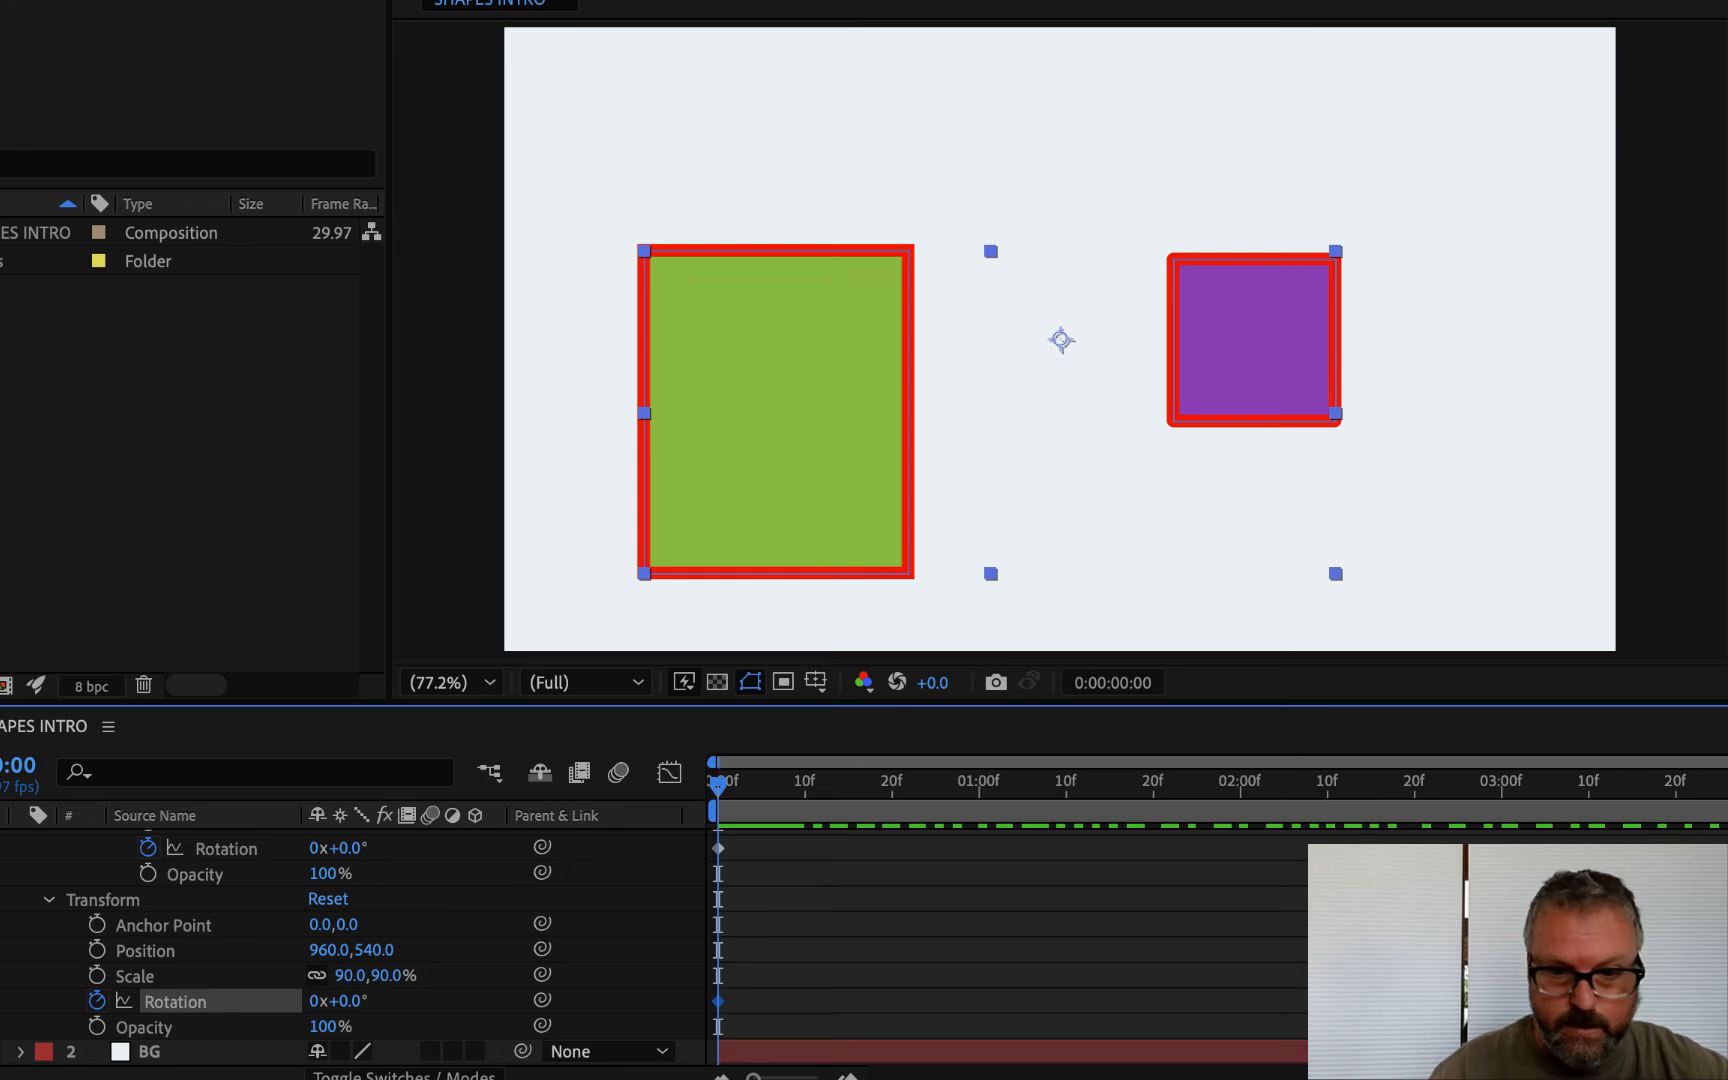
key(End)
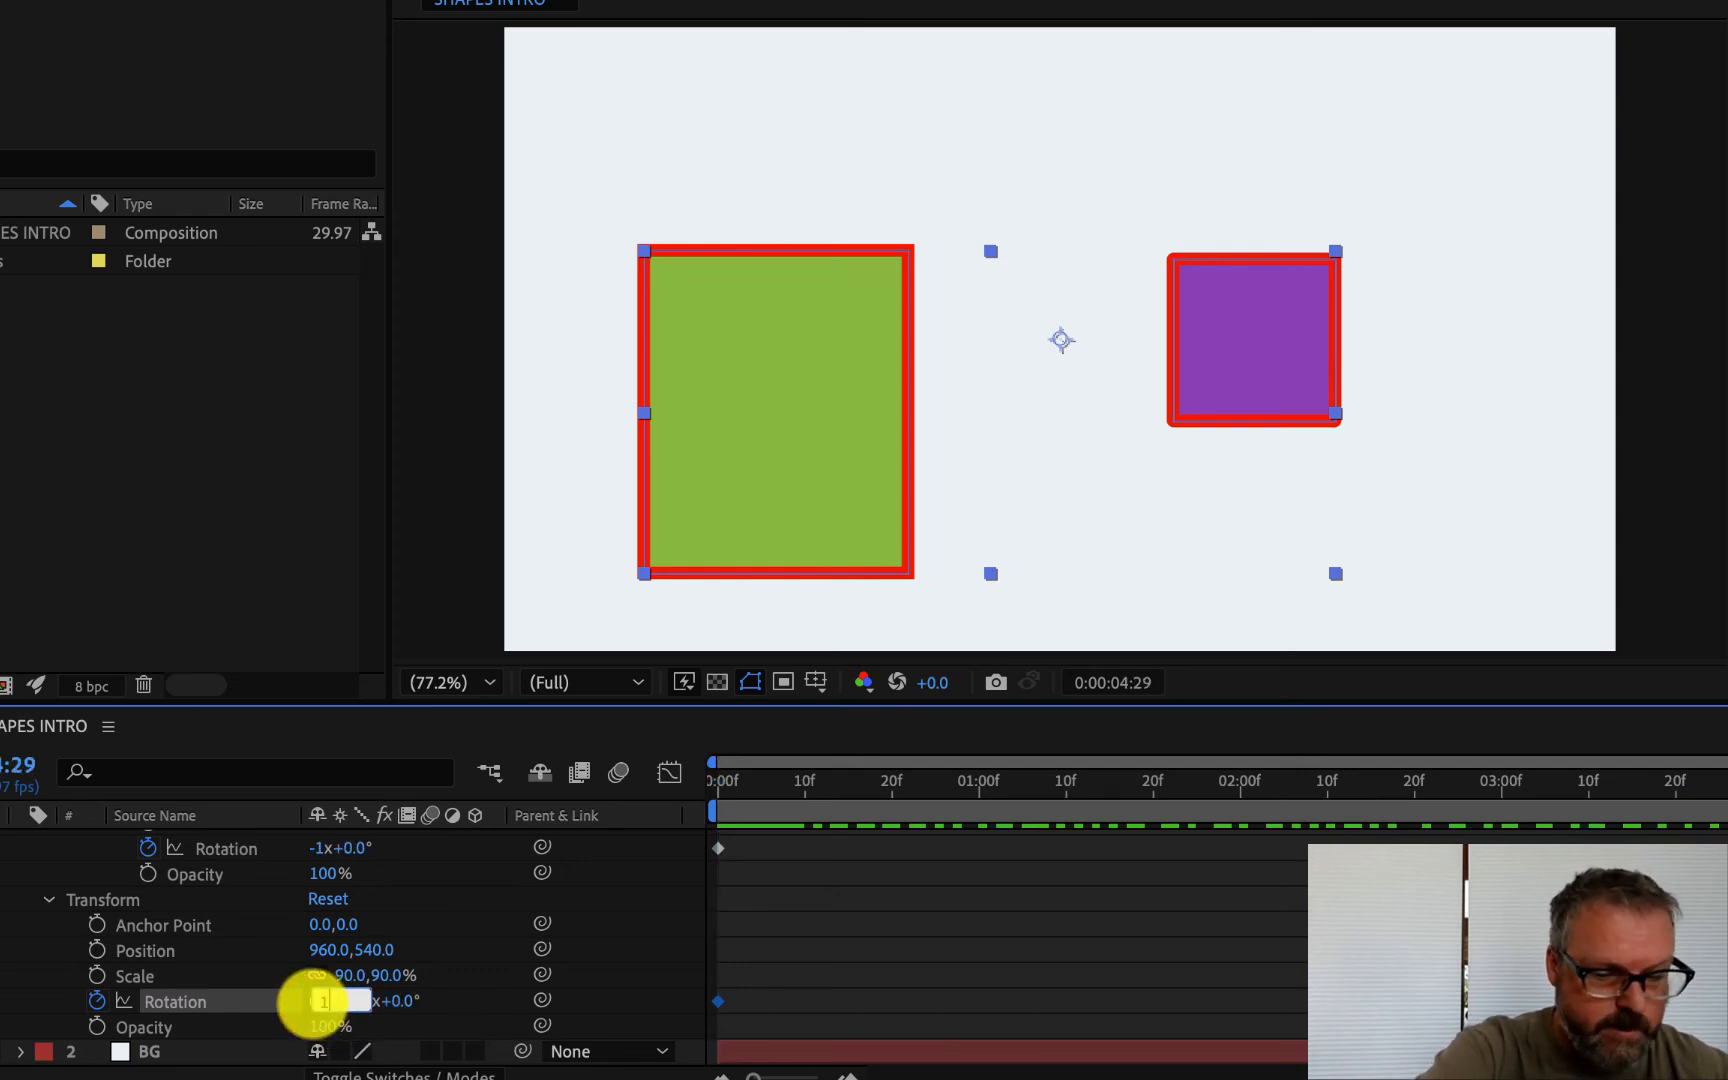
key(Return)
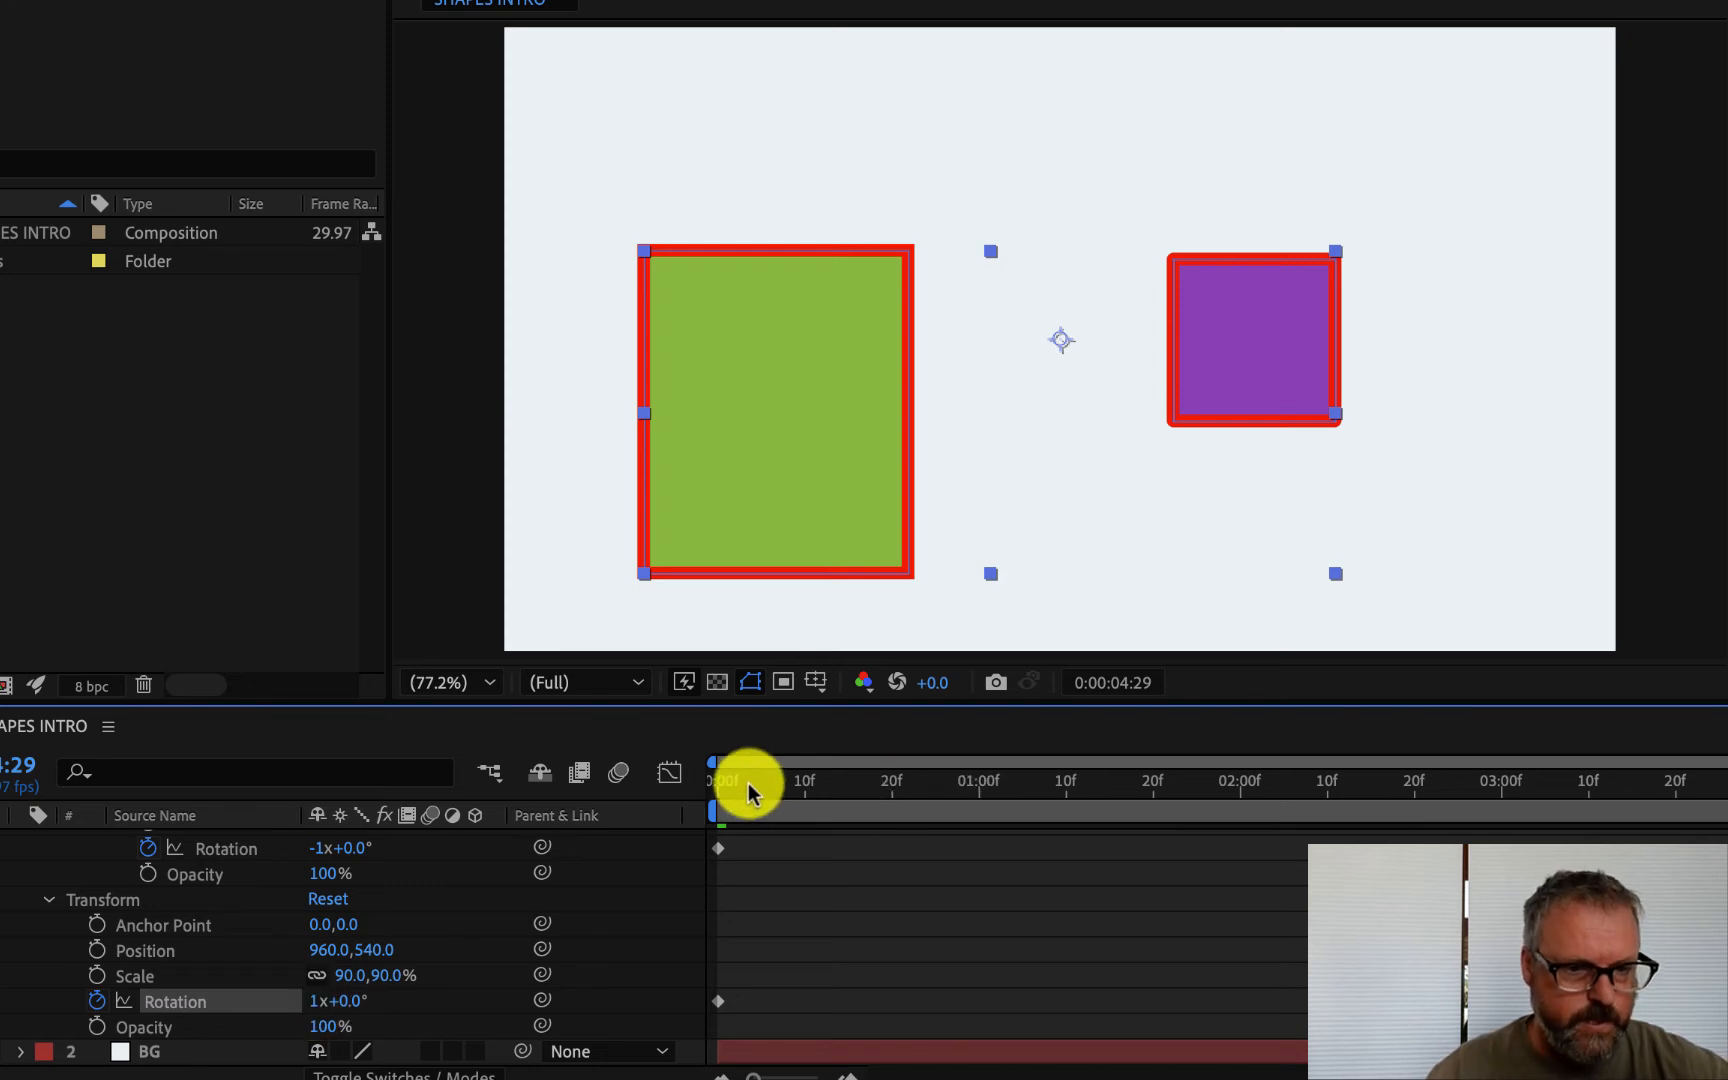
Play the composition from the start to examine how the layer rotation combines with the rotations of both rectangles.
drag(746, 781, 658, 770)
key(space)
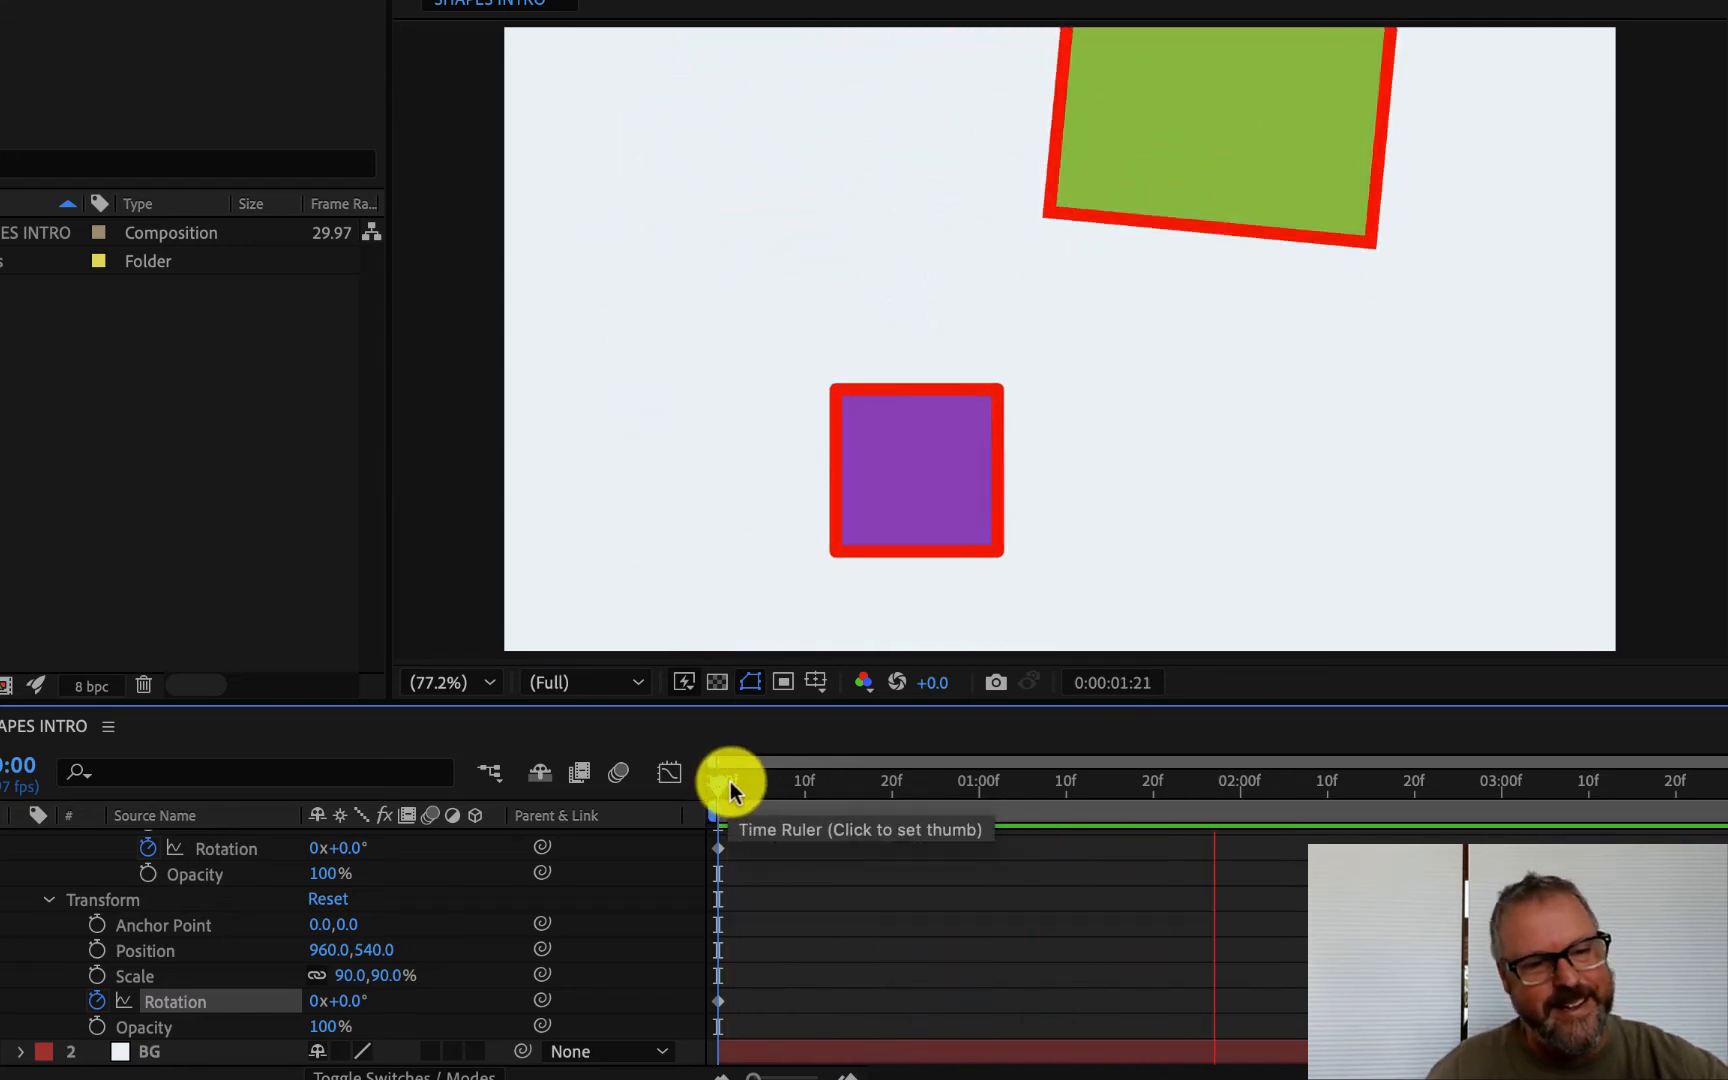
key(space)
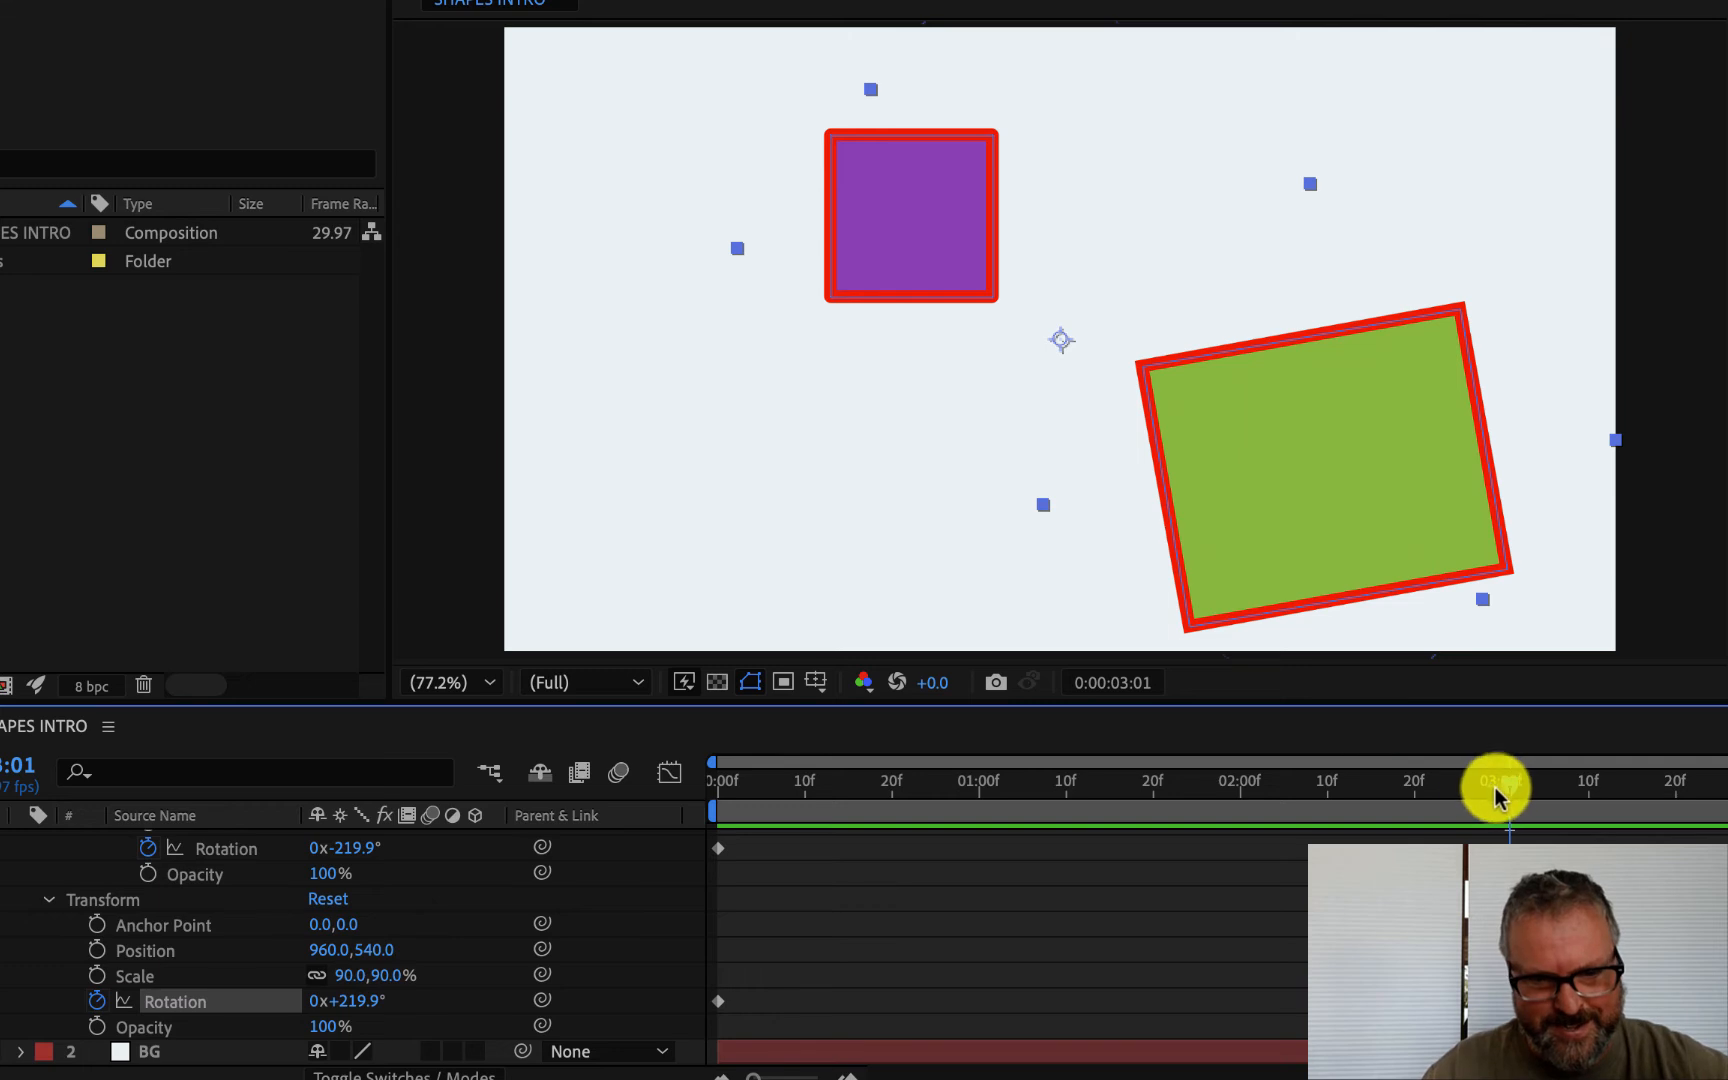
Set Shape Layer 1's layer-level rotation at 0:00:04:29 to 2x+0.0° and play the animation from the start.
click(1512, 780)
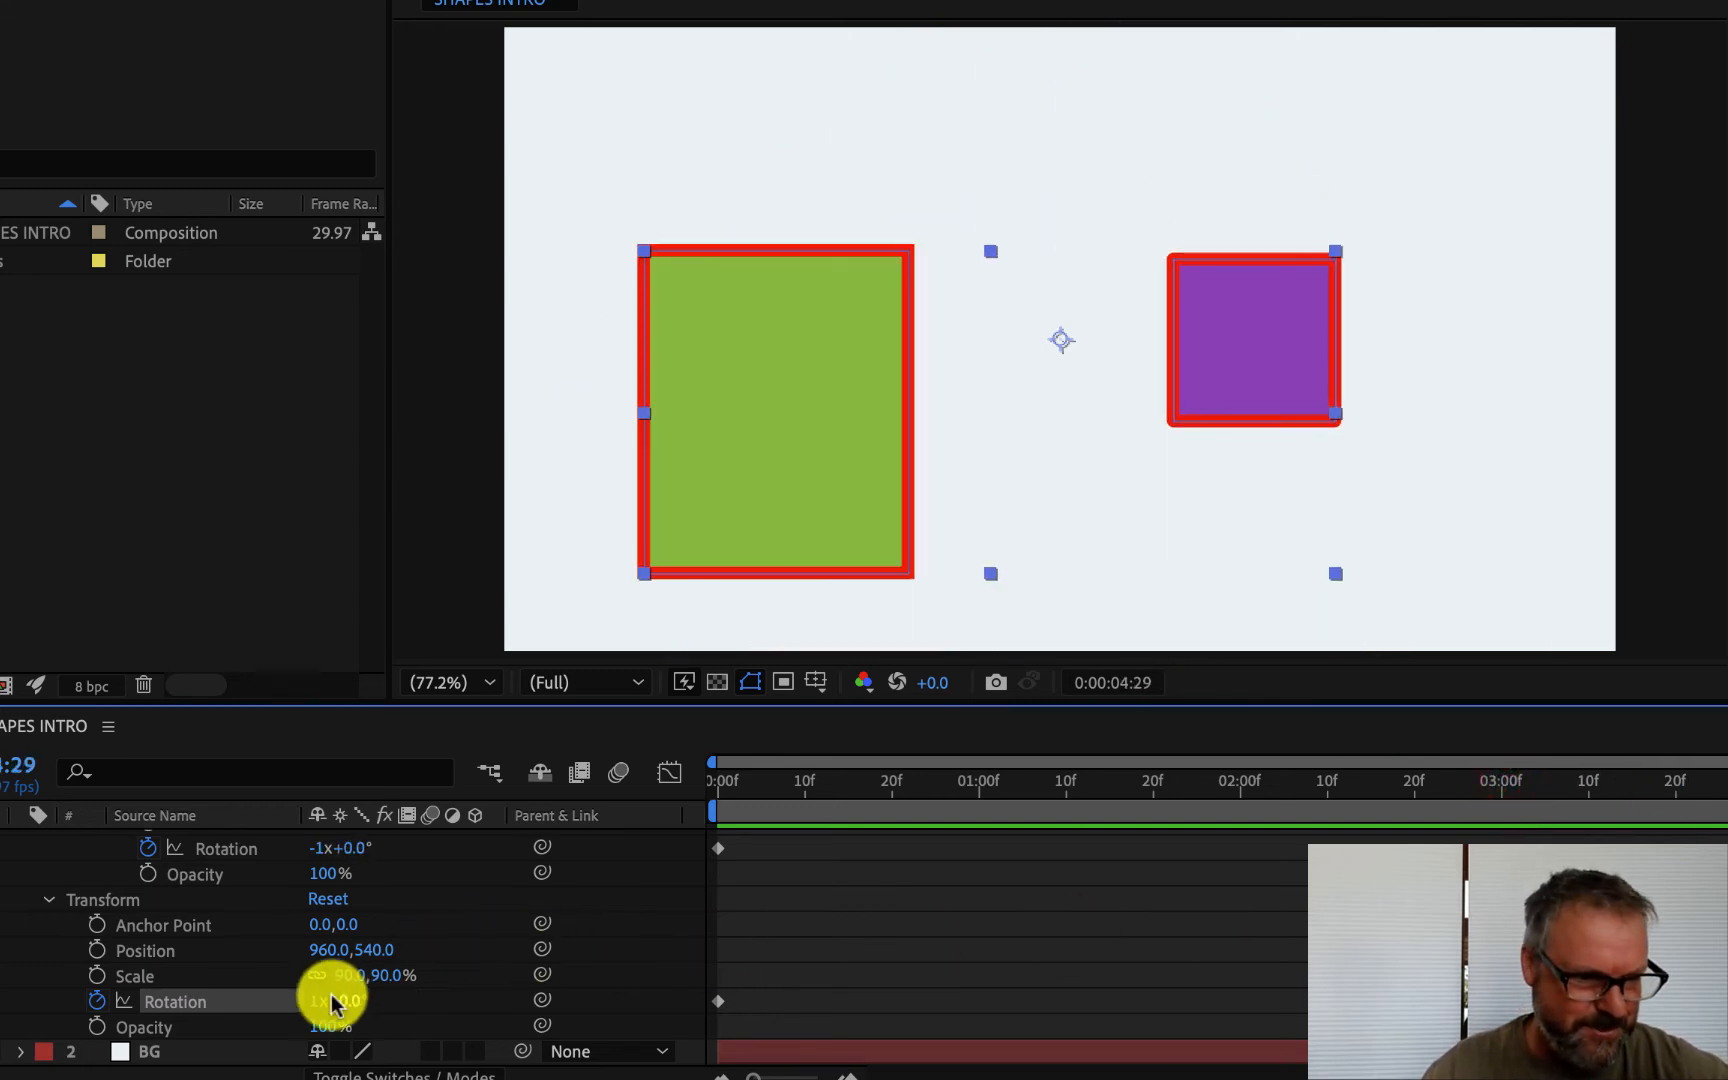
click(315, 1001)
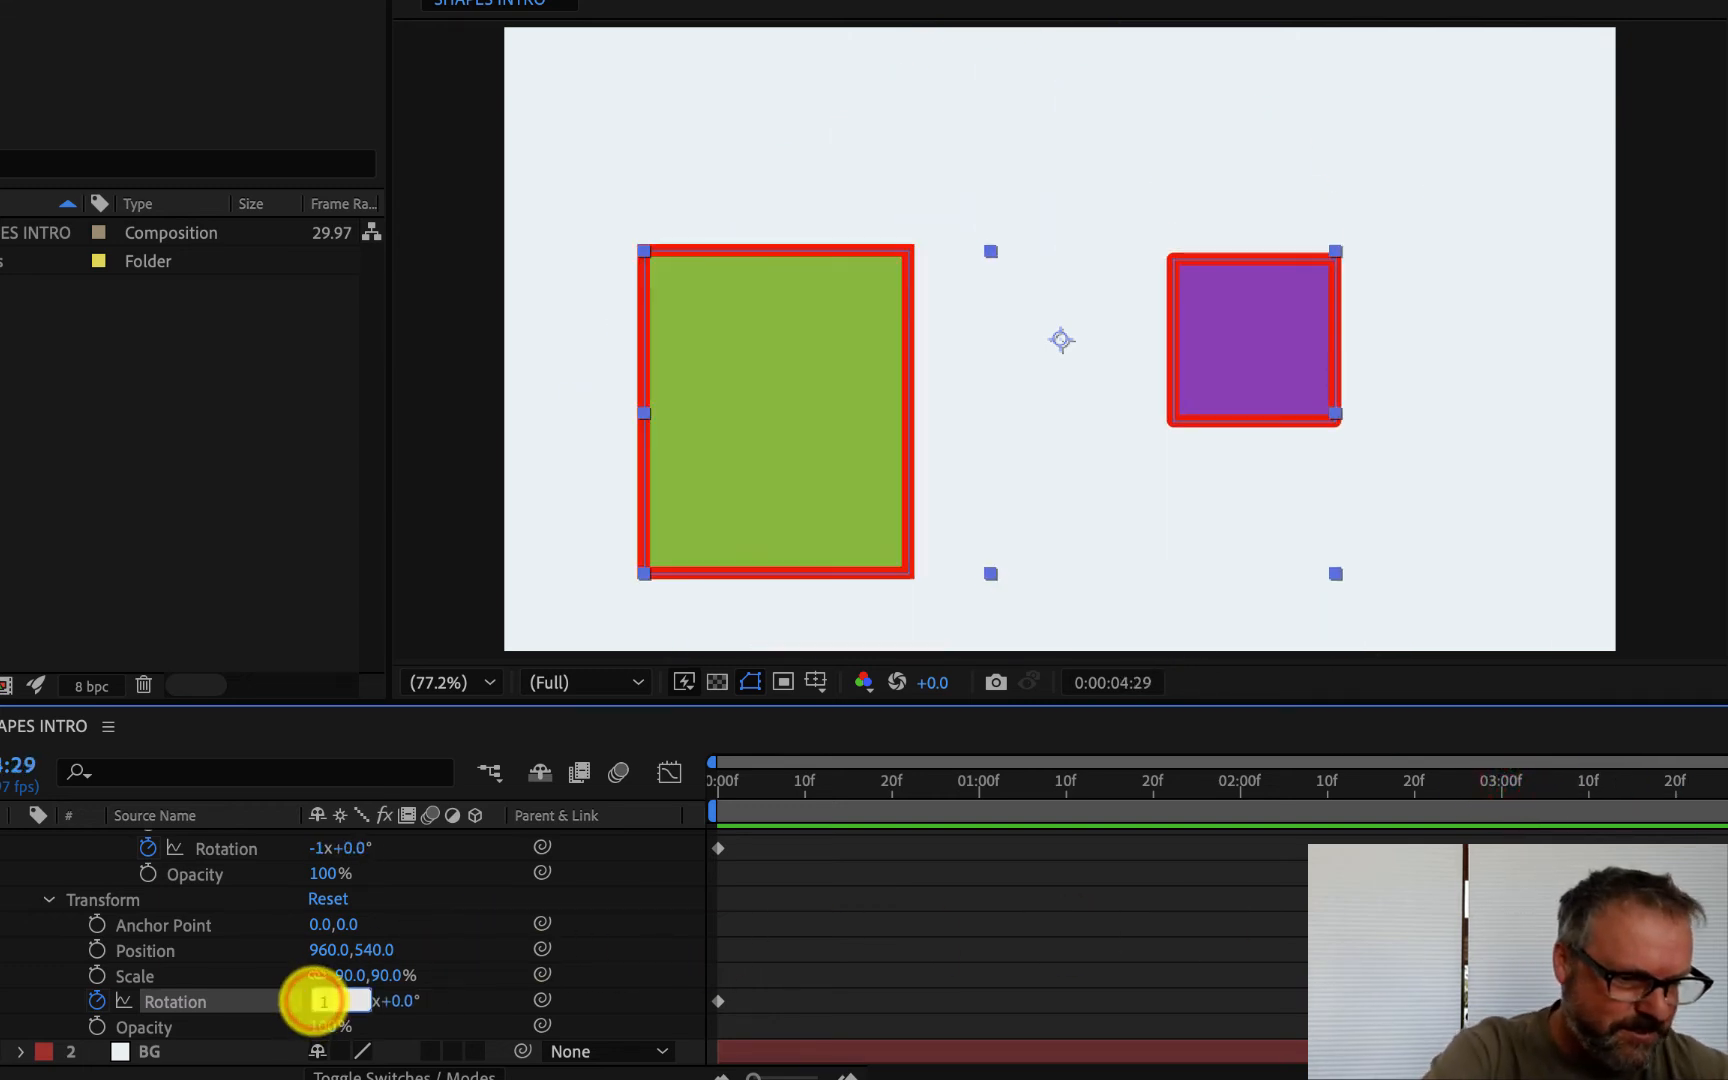
text(2)
key(Return)
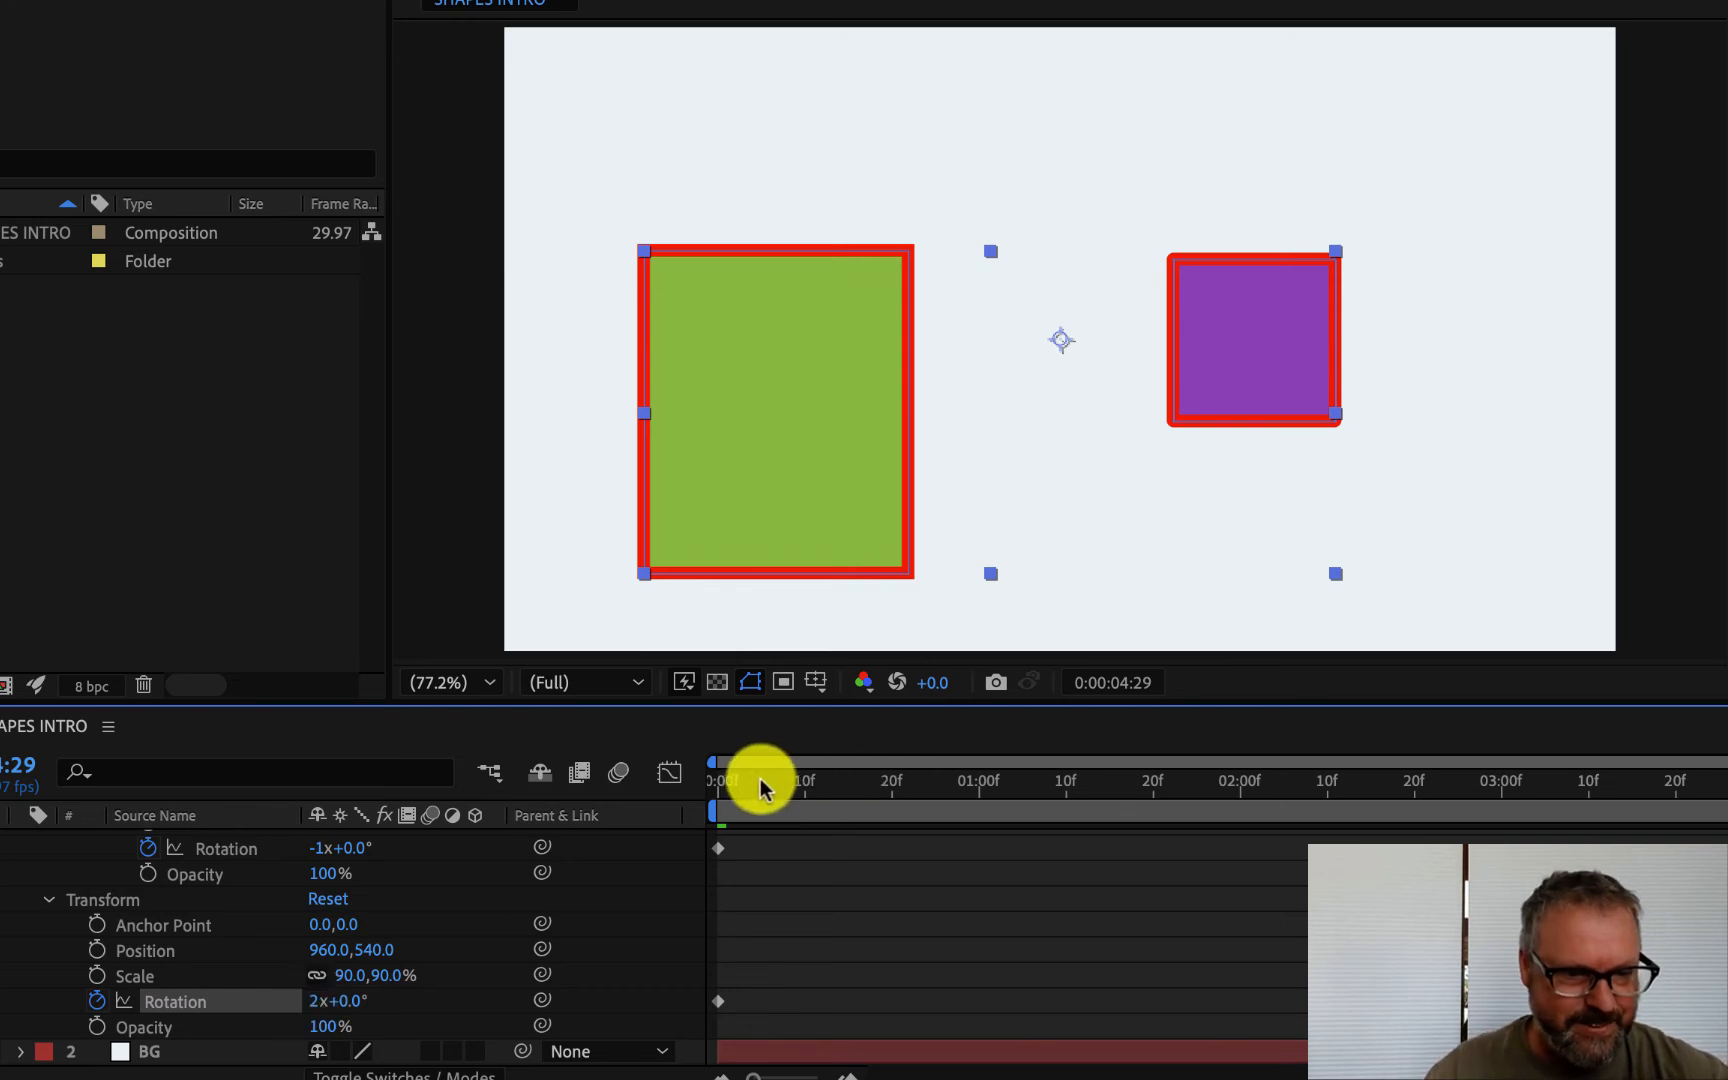
drag(748, 782, 617, 787)
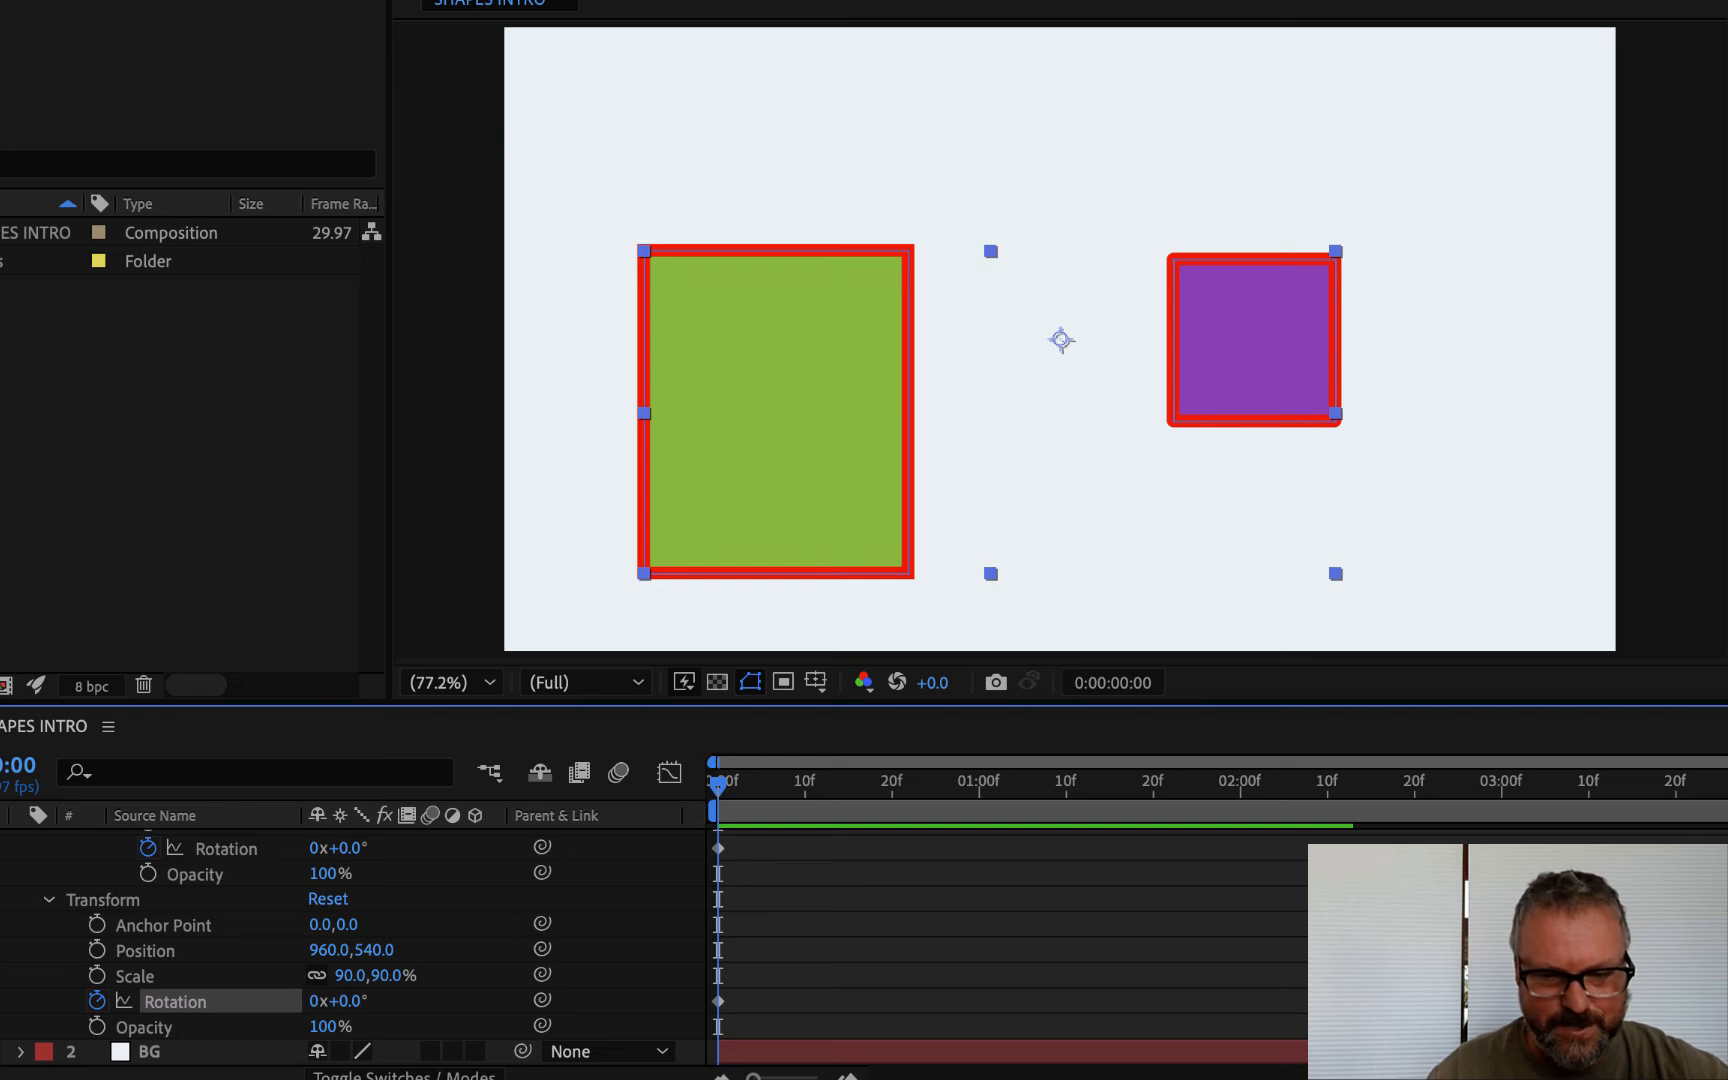
Edit the layer rotation's end keyframe, entering 3 for its degrees, and preview the animation from the start again.
double_click(1501, 1001)
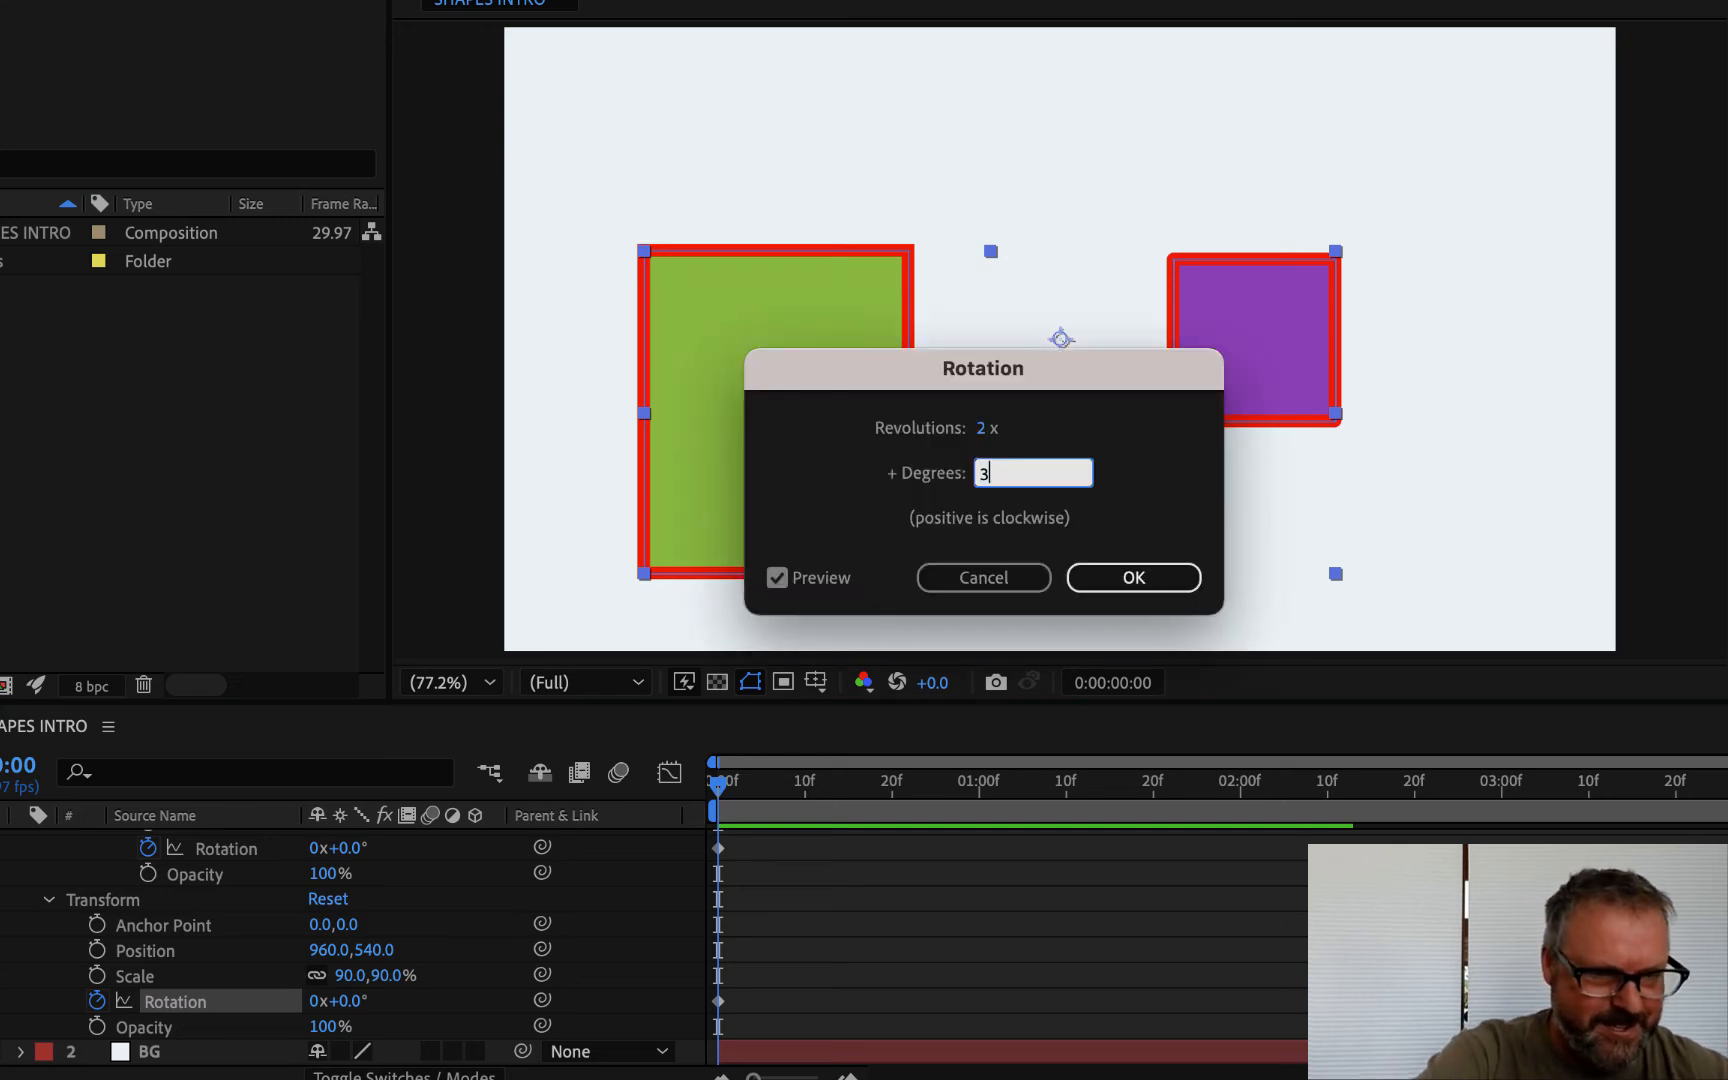
key(Return)
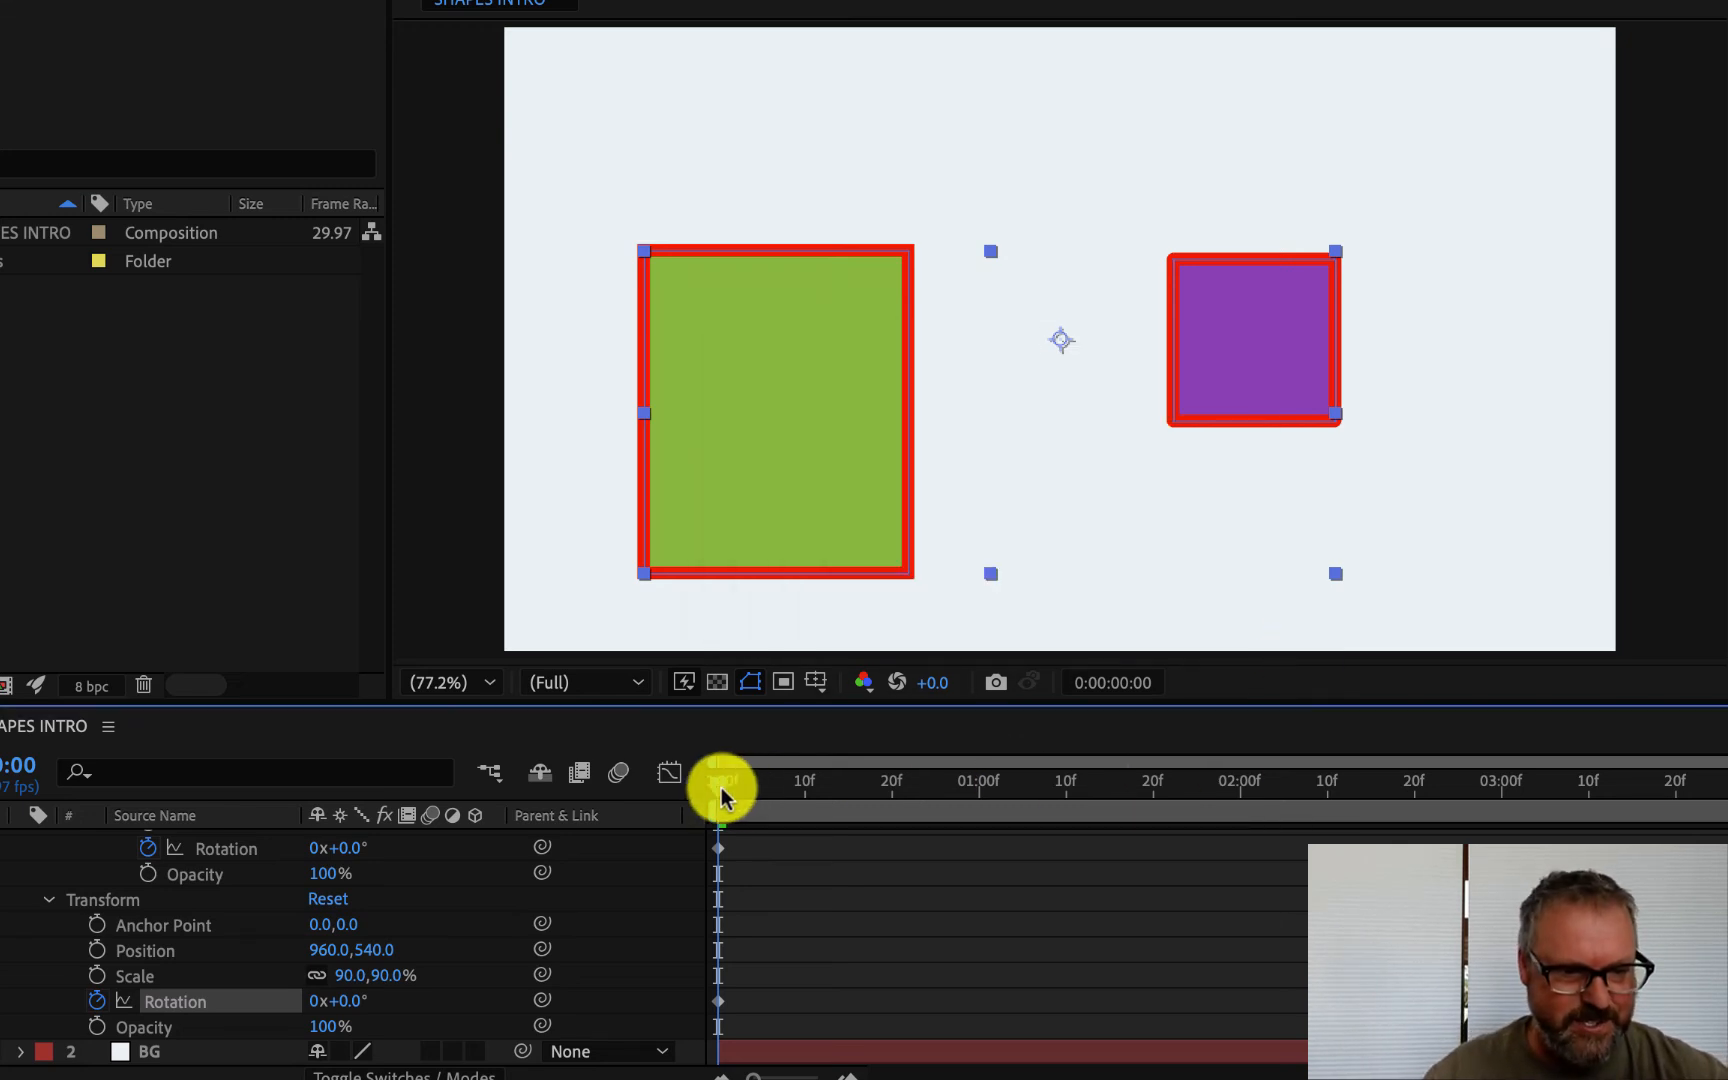
drag(717, 783, 296, 768)
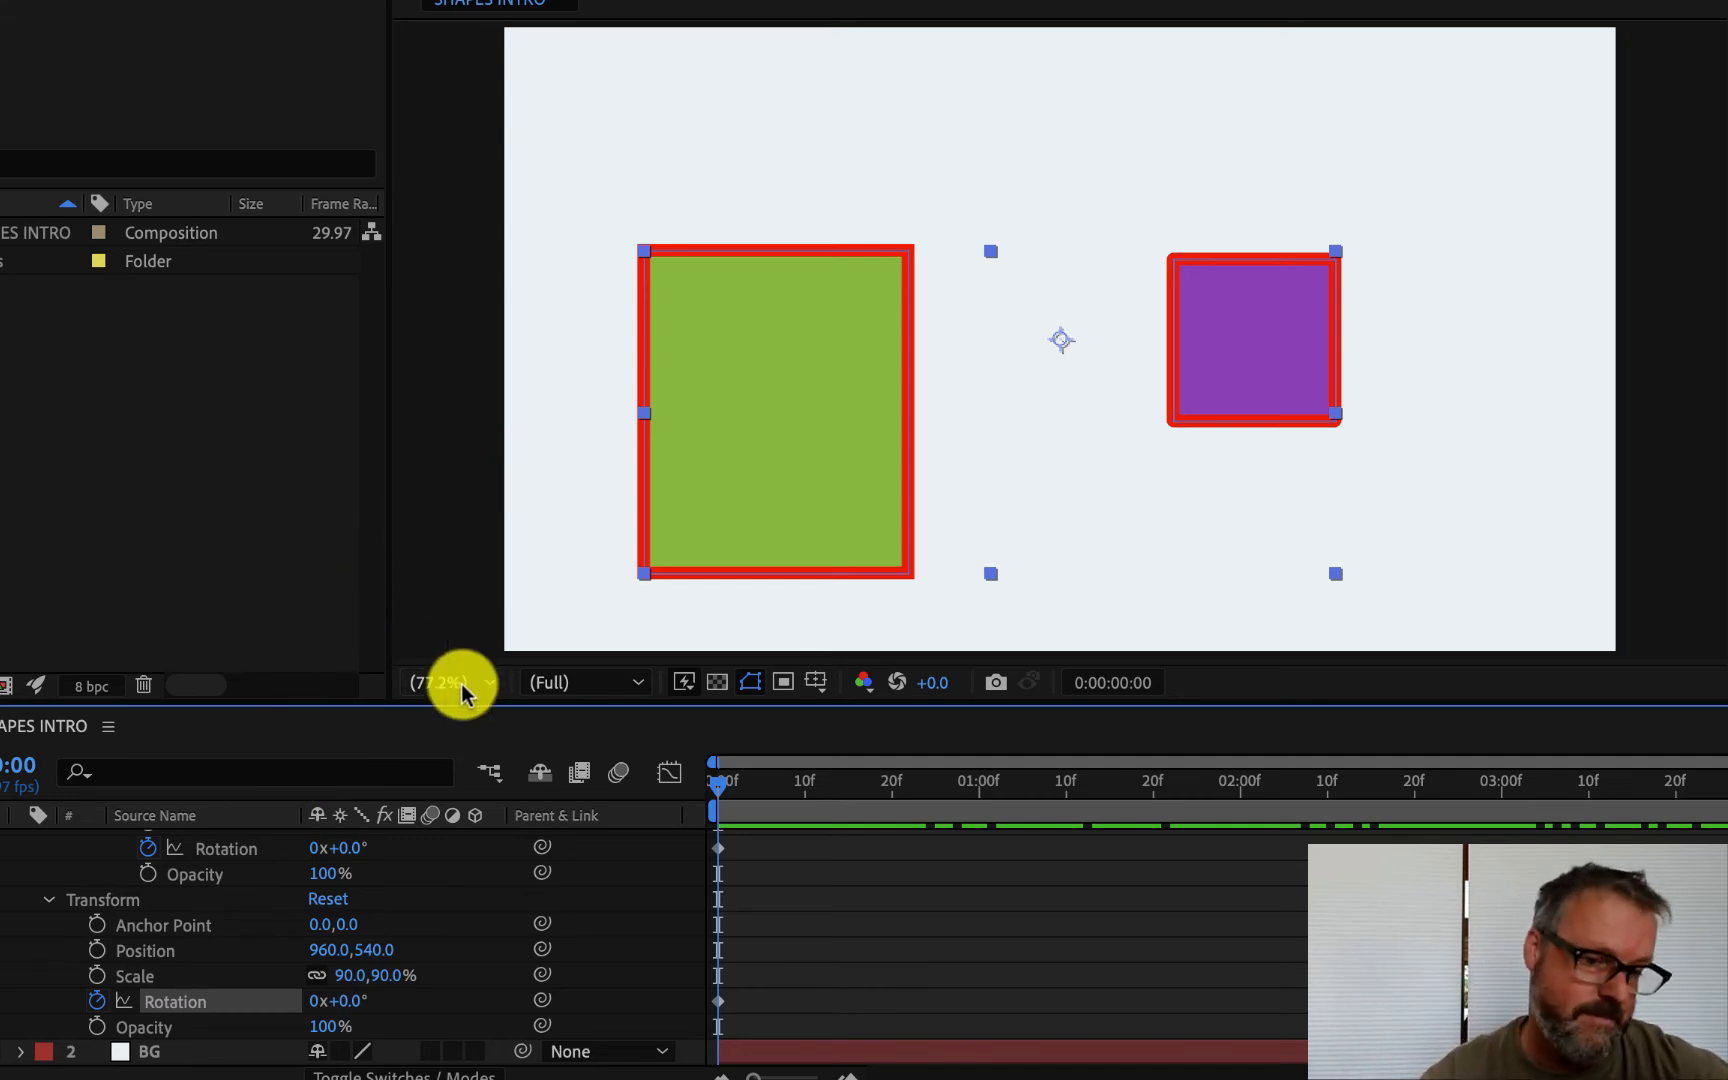
Delete Rectangle 2 from the contents of Shape Layer 1, and then delete the whole shape layer.
scroll(1550, 950, up, 6)
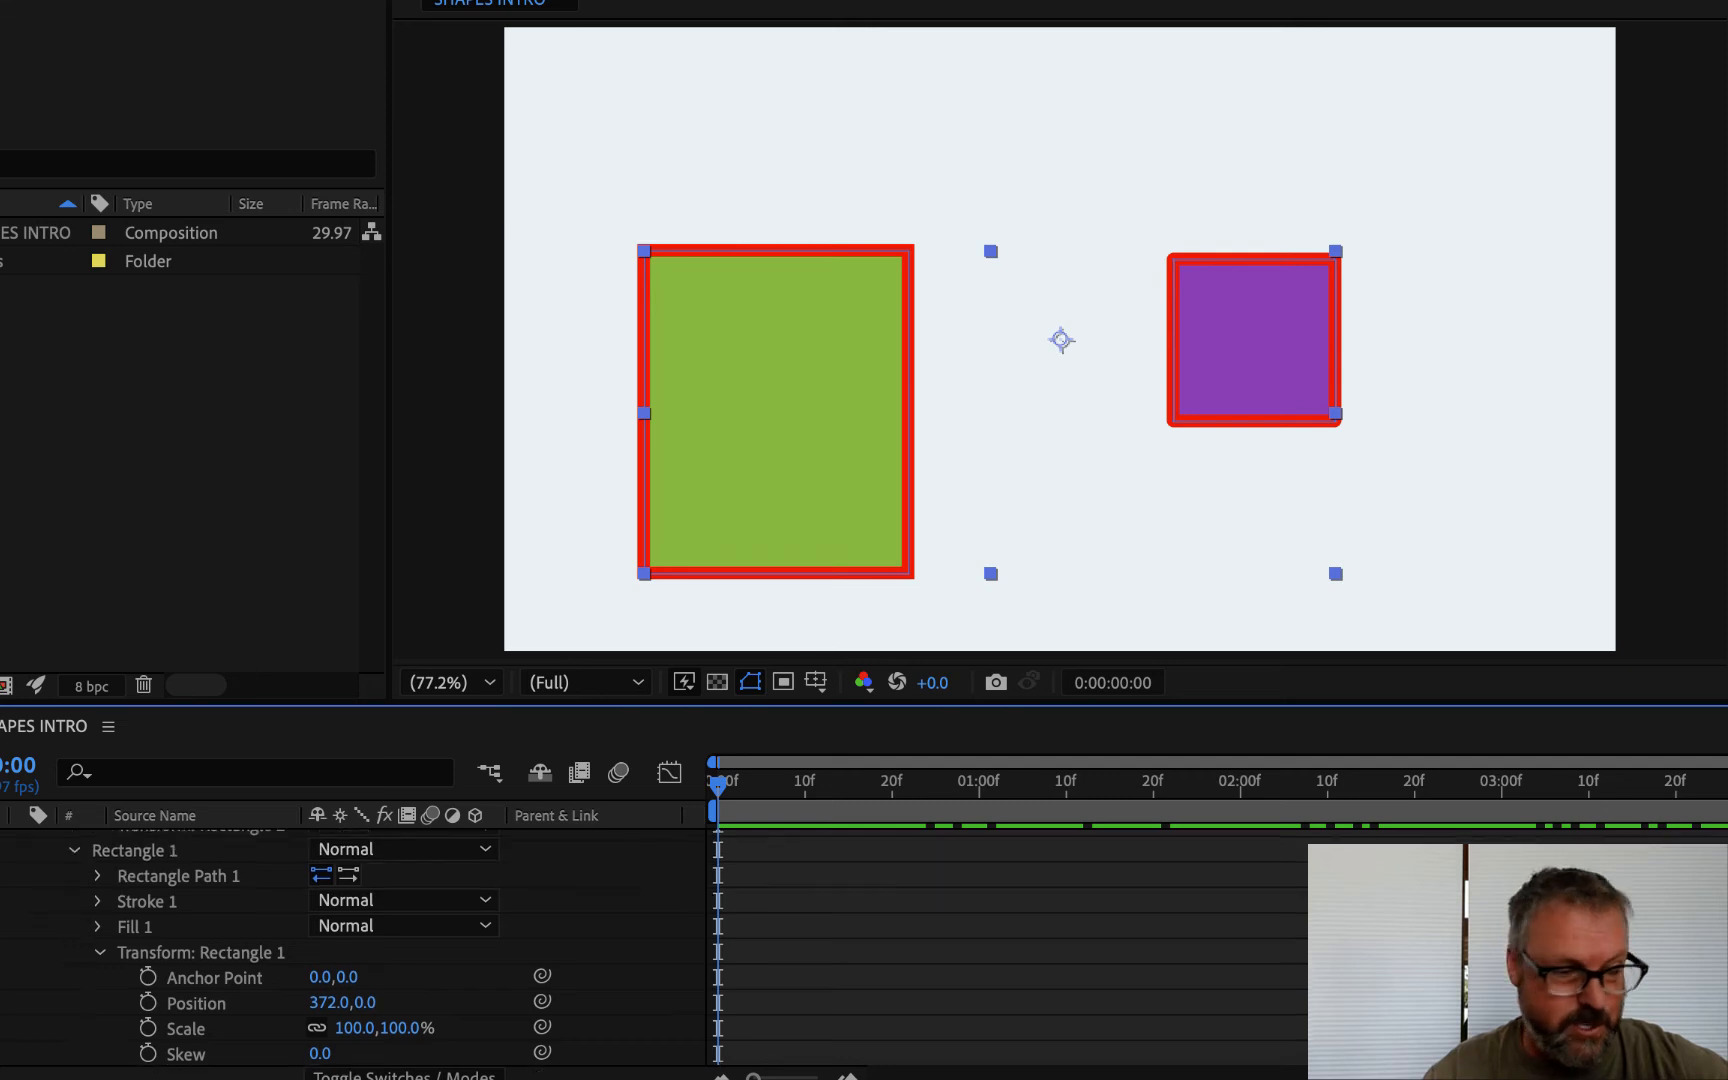
click(75, 1021)
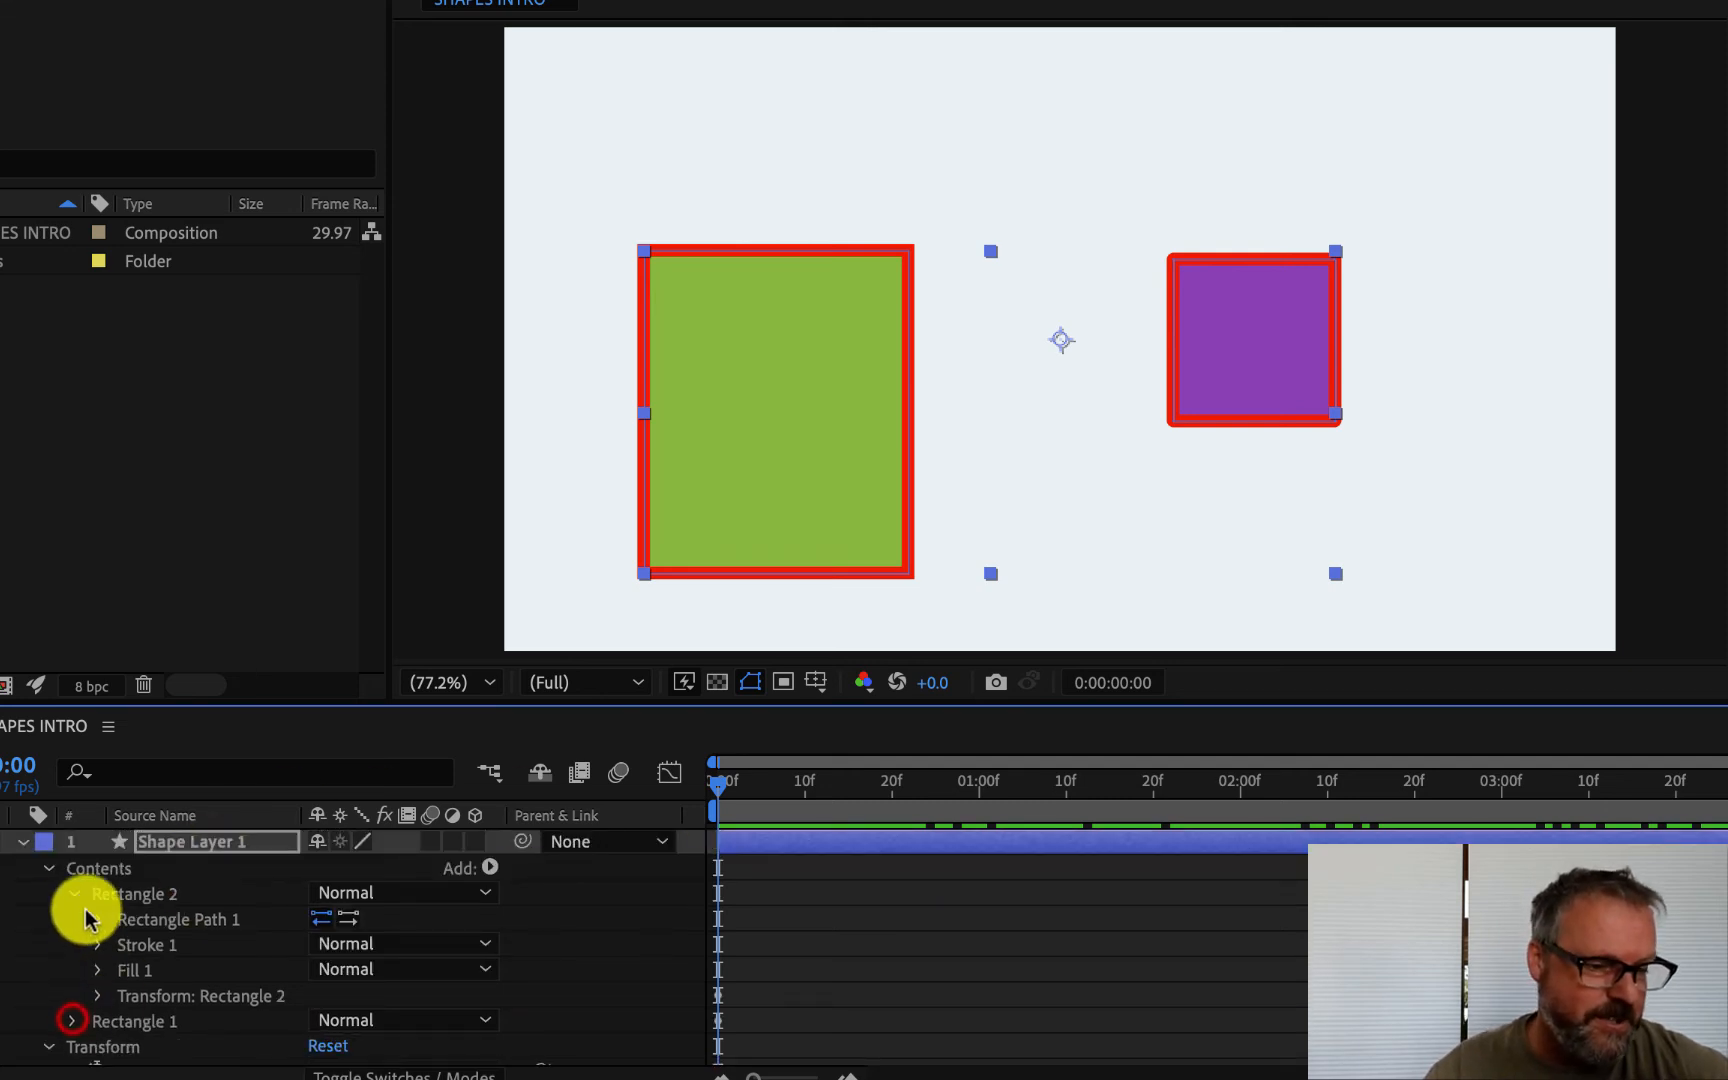
click(75, 893)
click(150, 894)
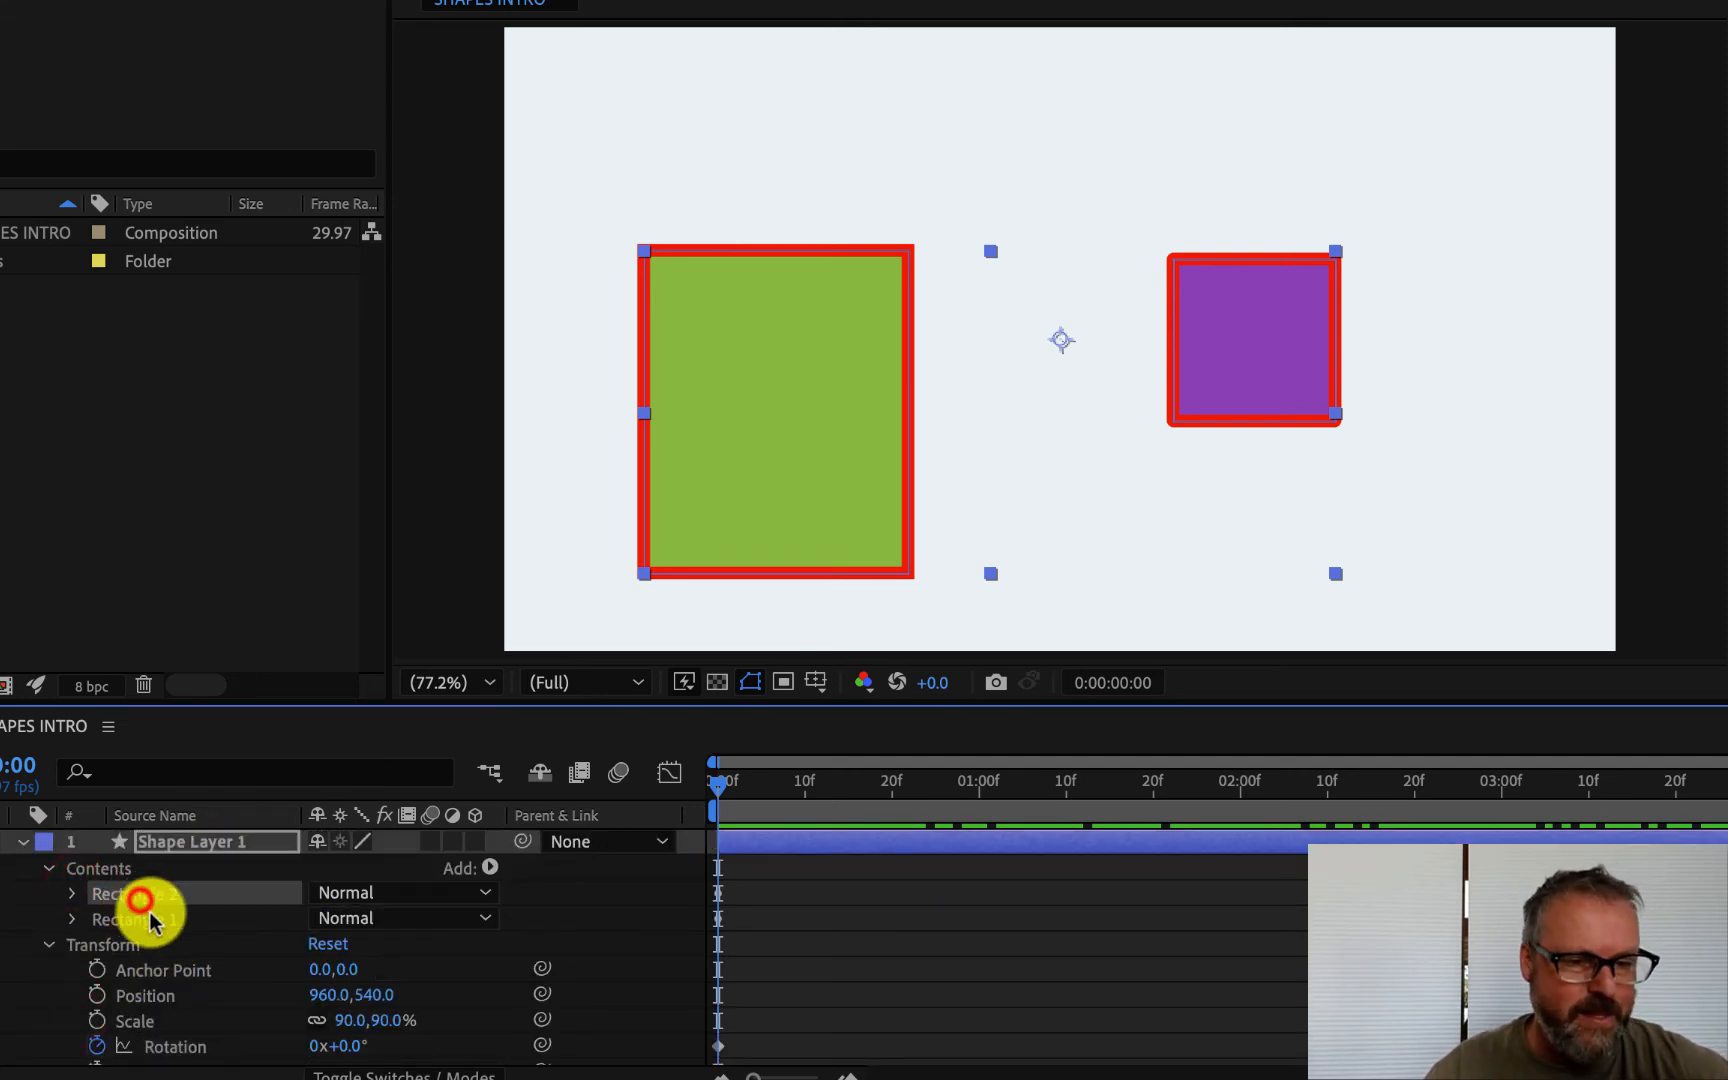
key(Delete)
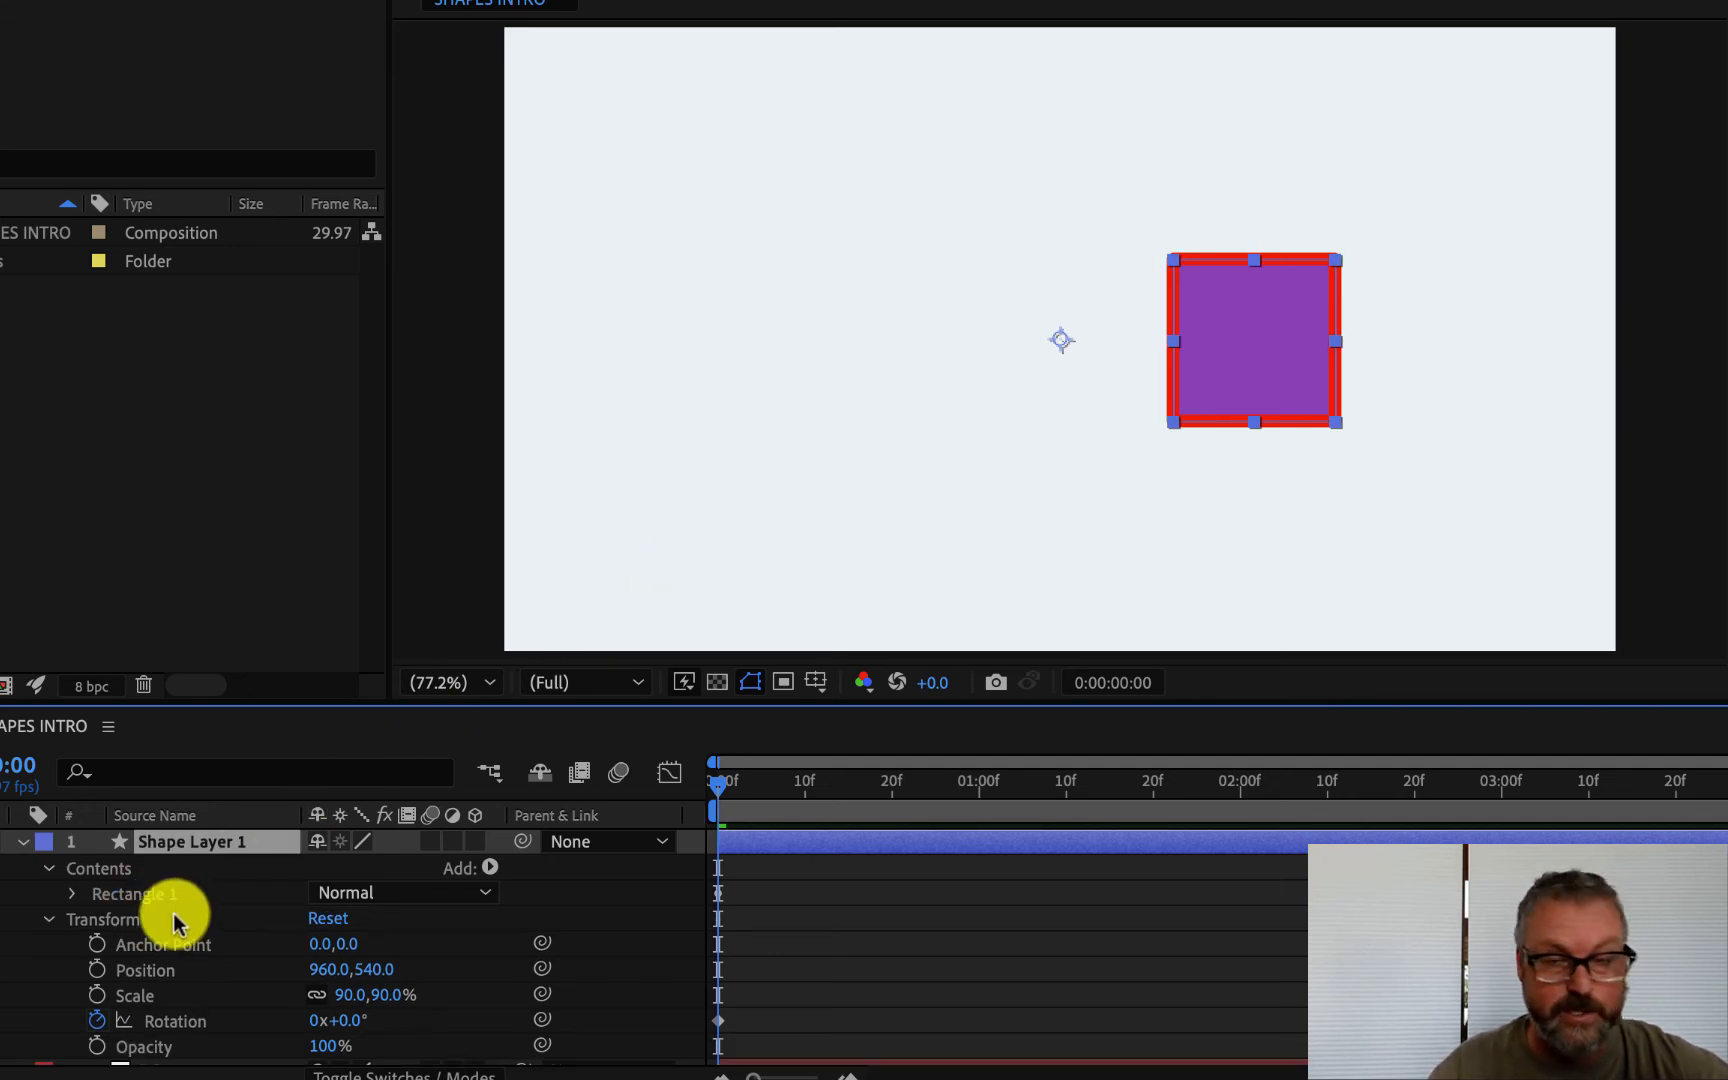
click(127, 898)
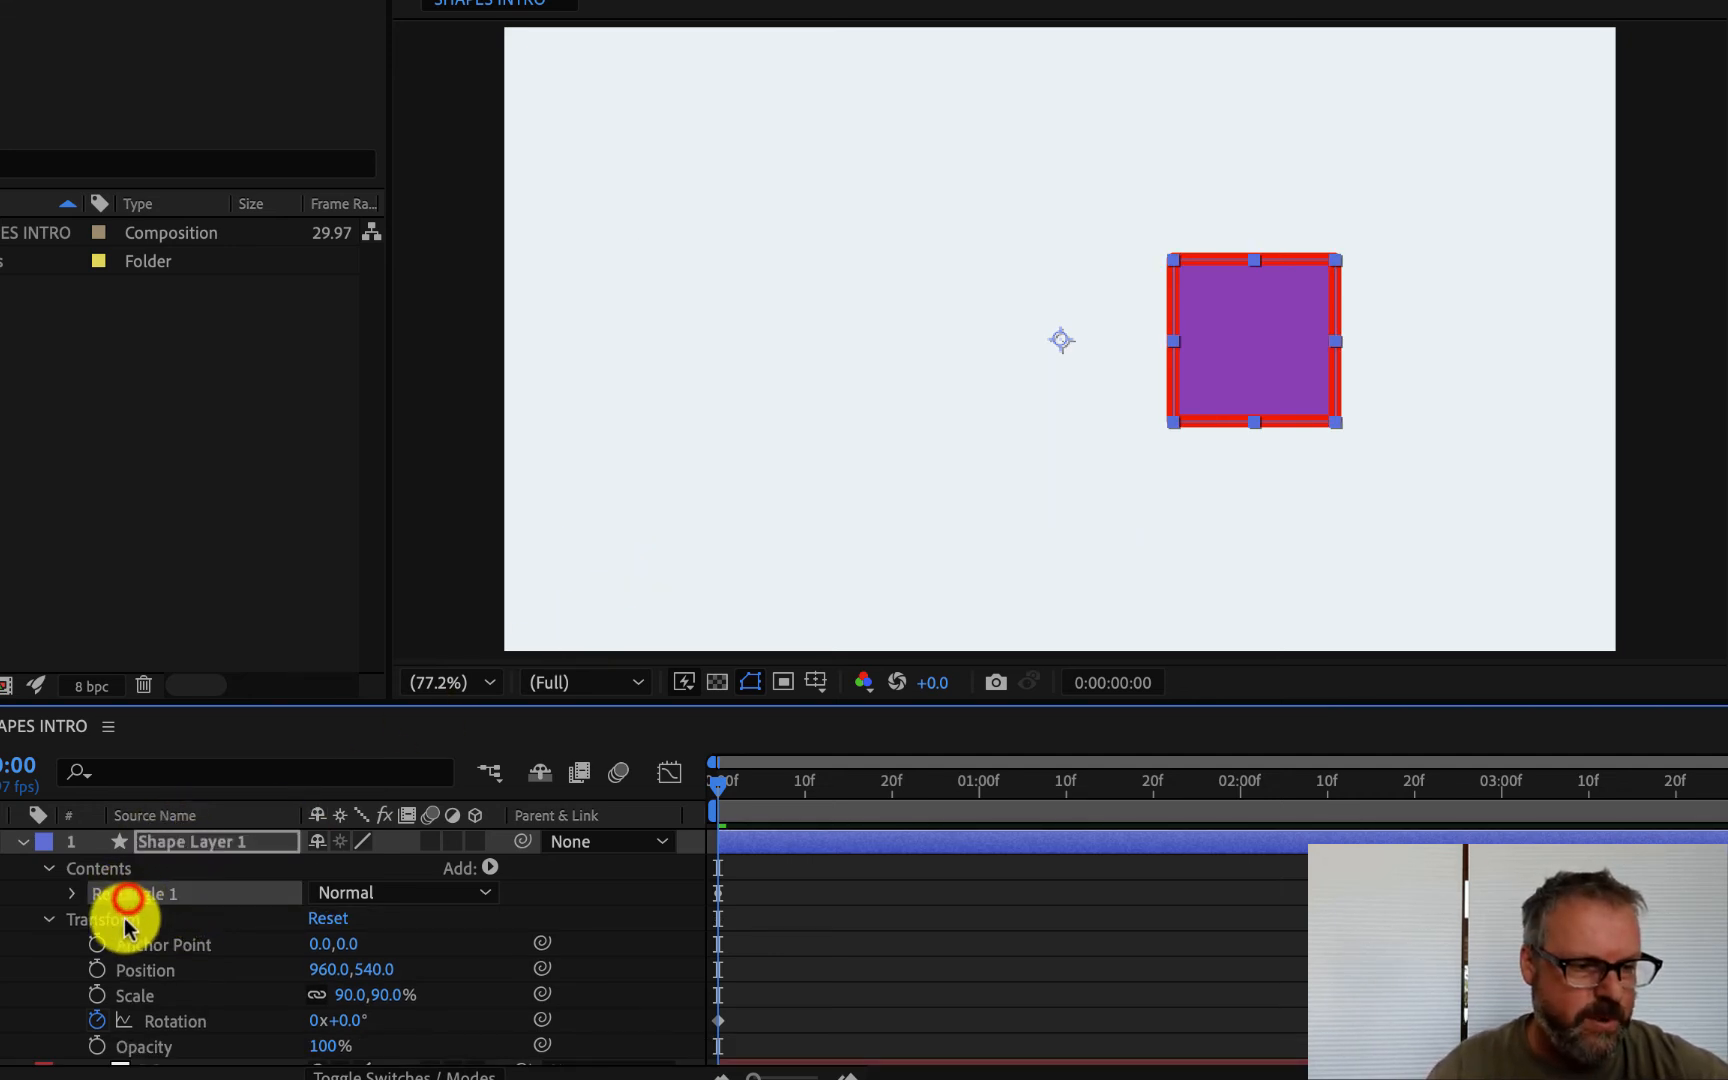
click(46, 918)
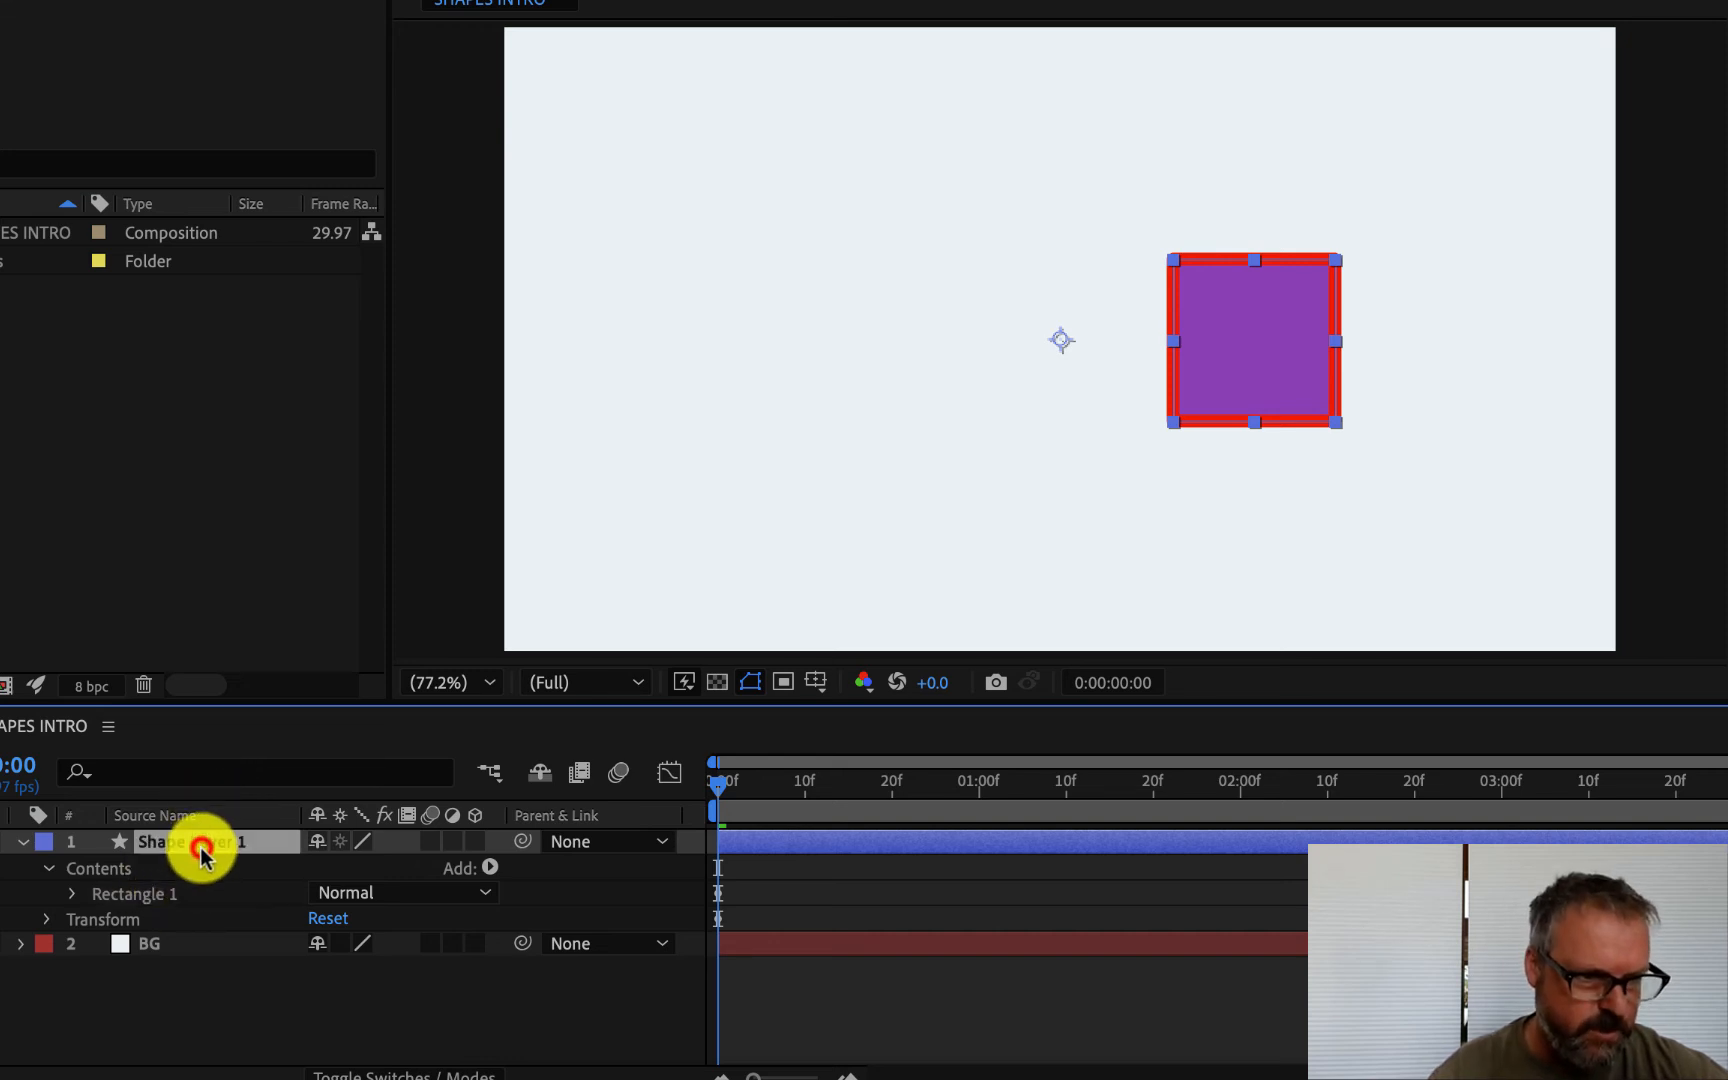
key(Delete)
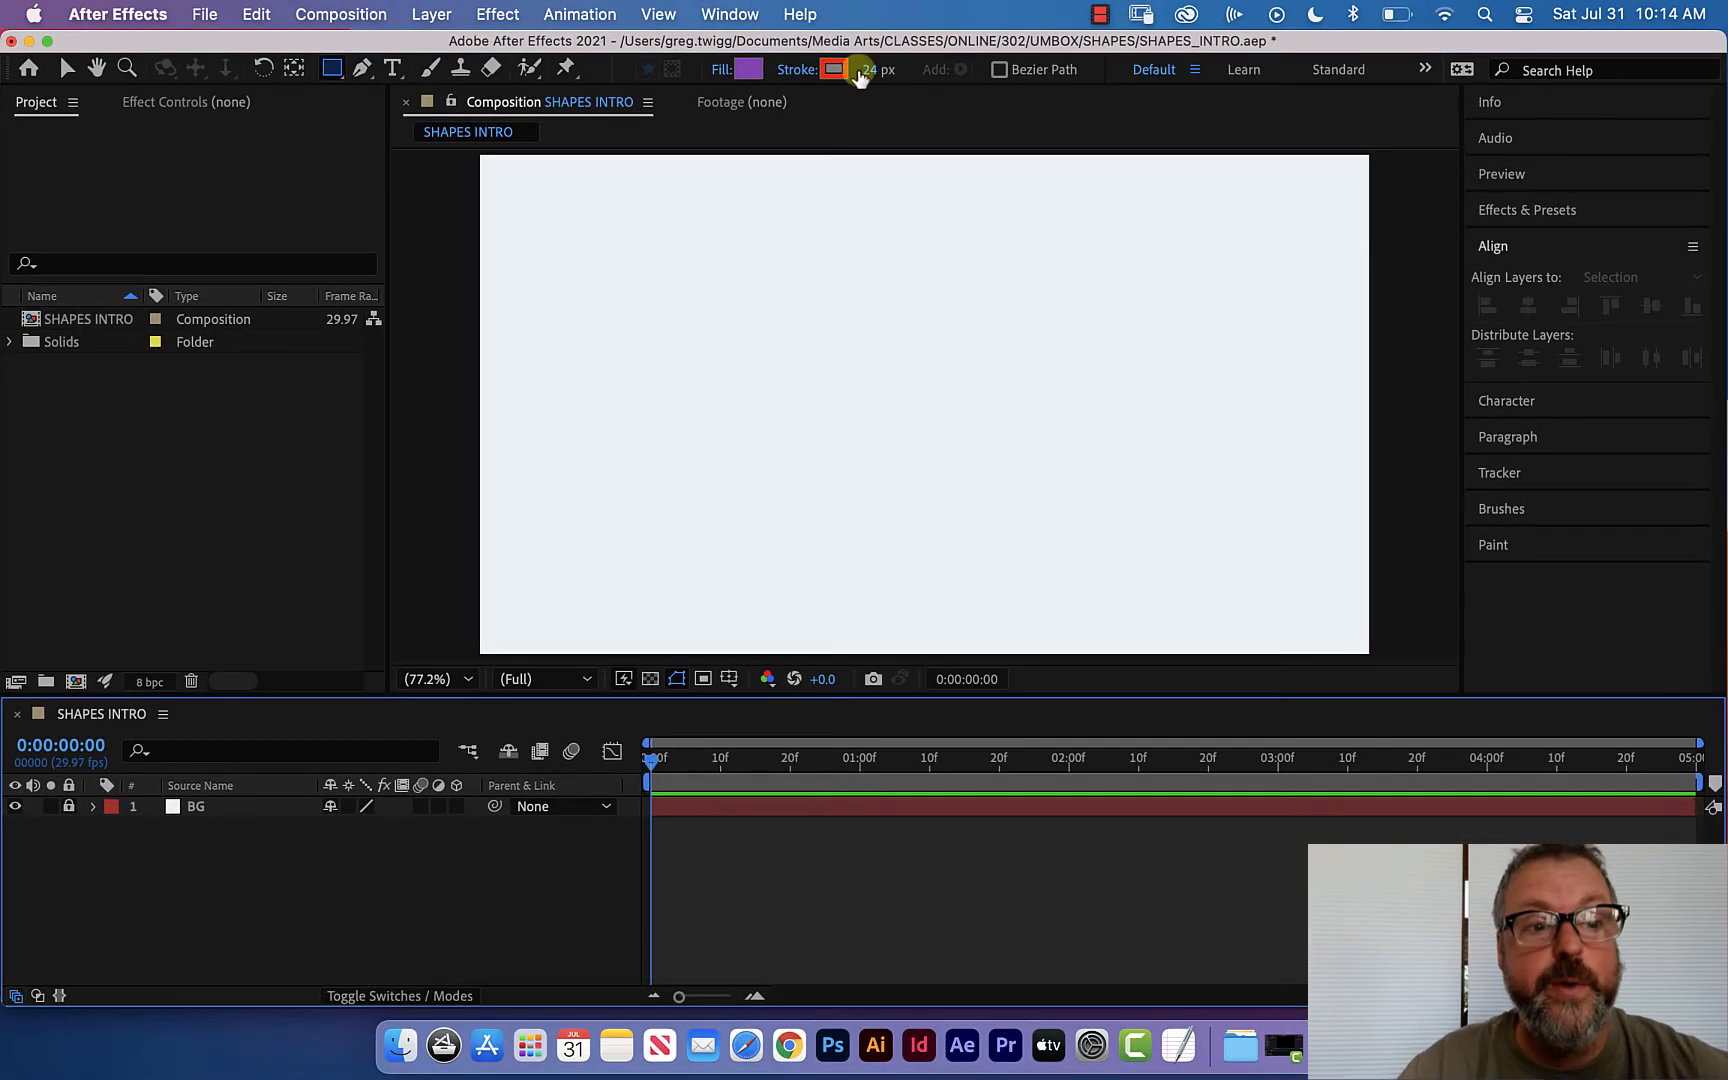
Set the shape stroke to None in the stroke options.
click(797, 69)
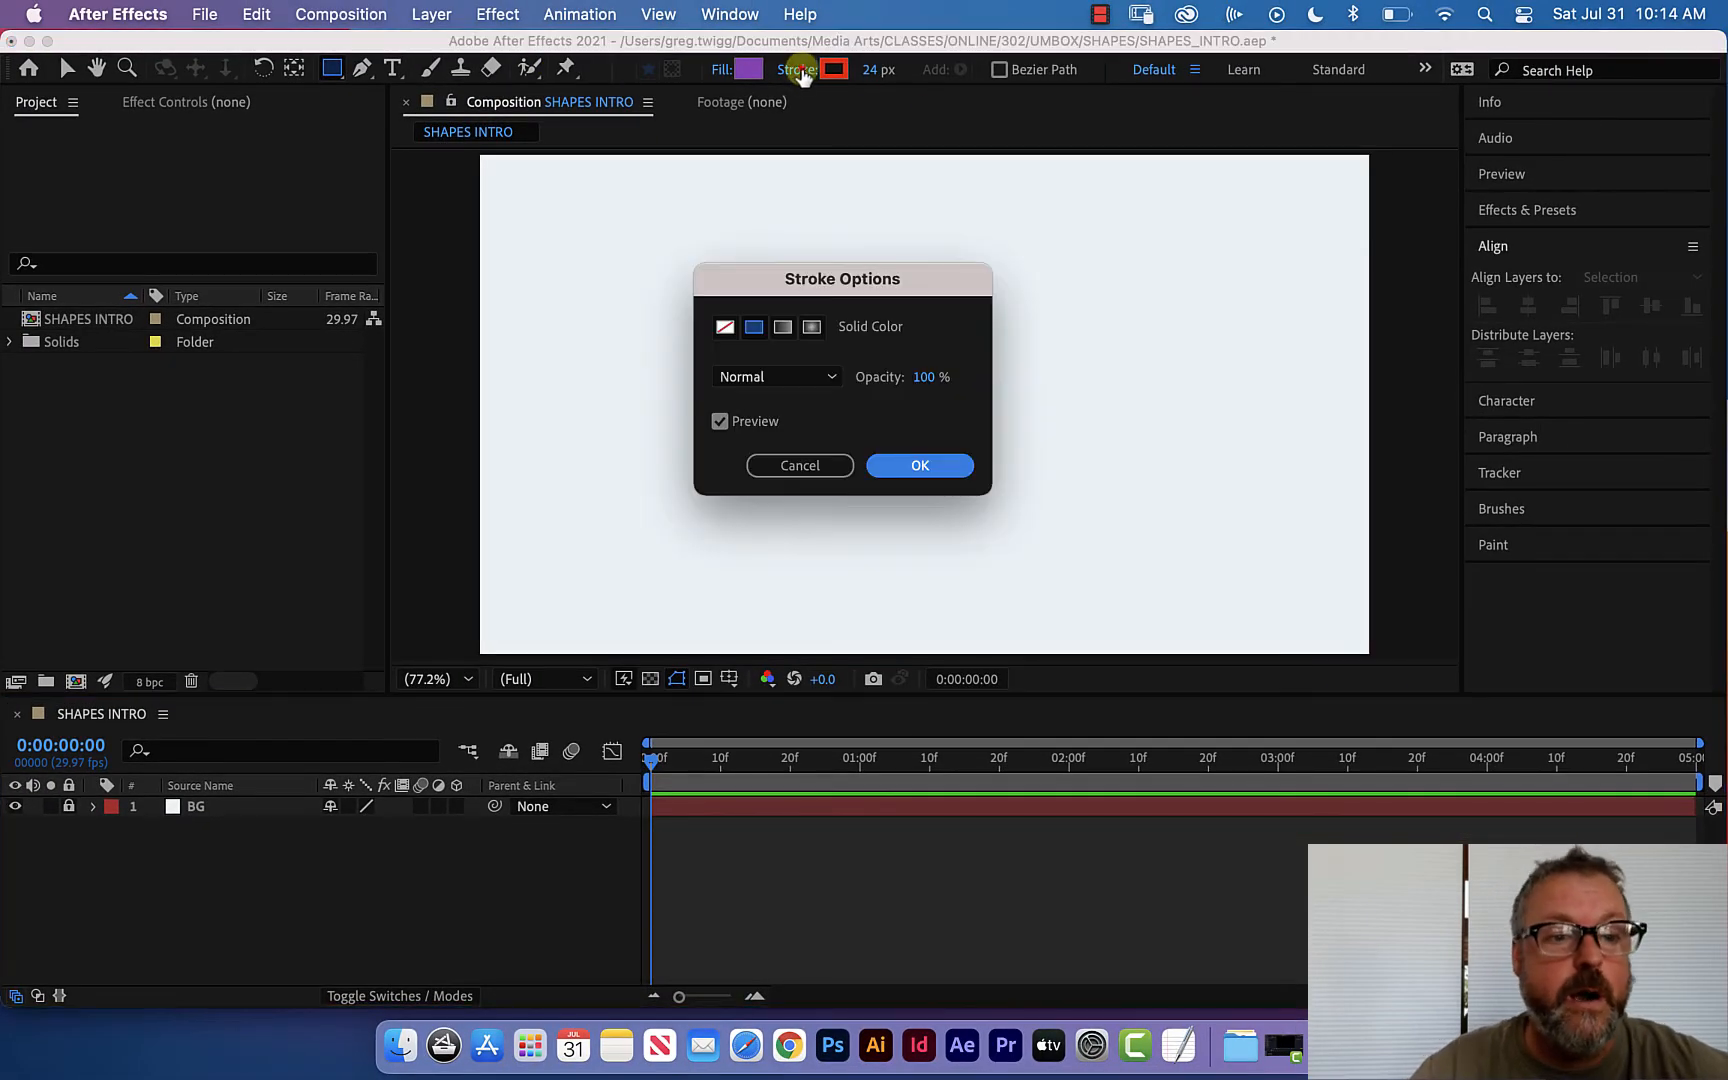
click(726, 326)
click(963, 470)
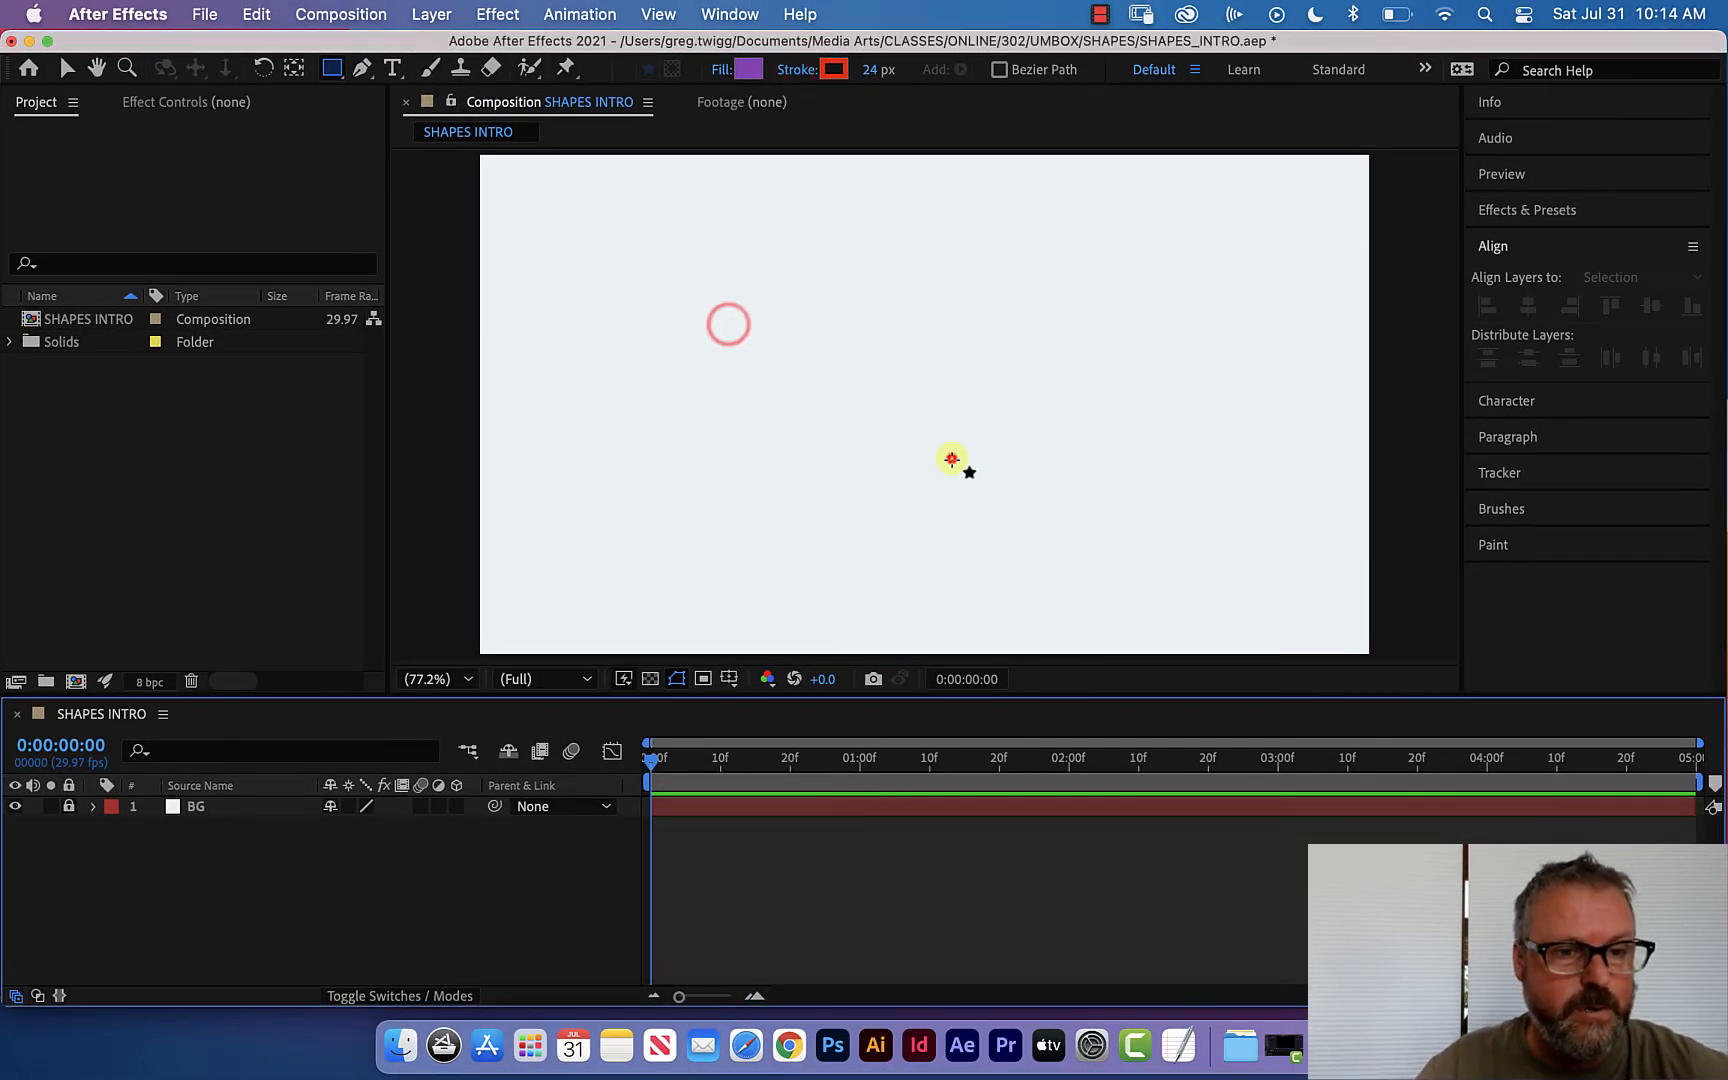
Draw a purple polygon with the Polygon Tool at the composition's center, with 8 points and an outer radius of about 213.
click(332, 67)
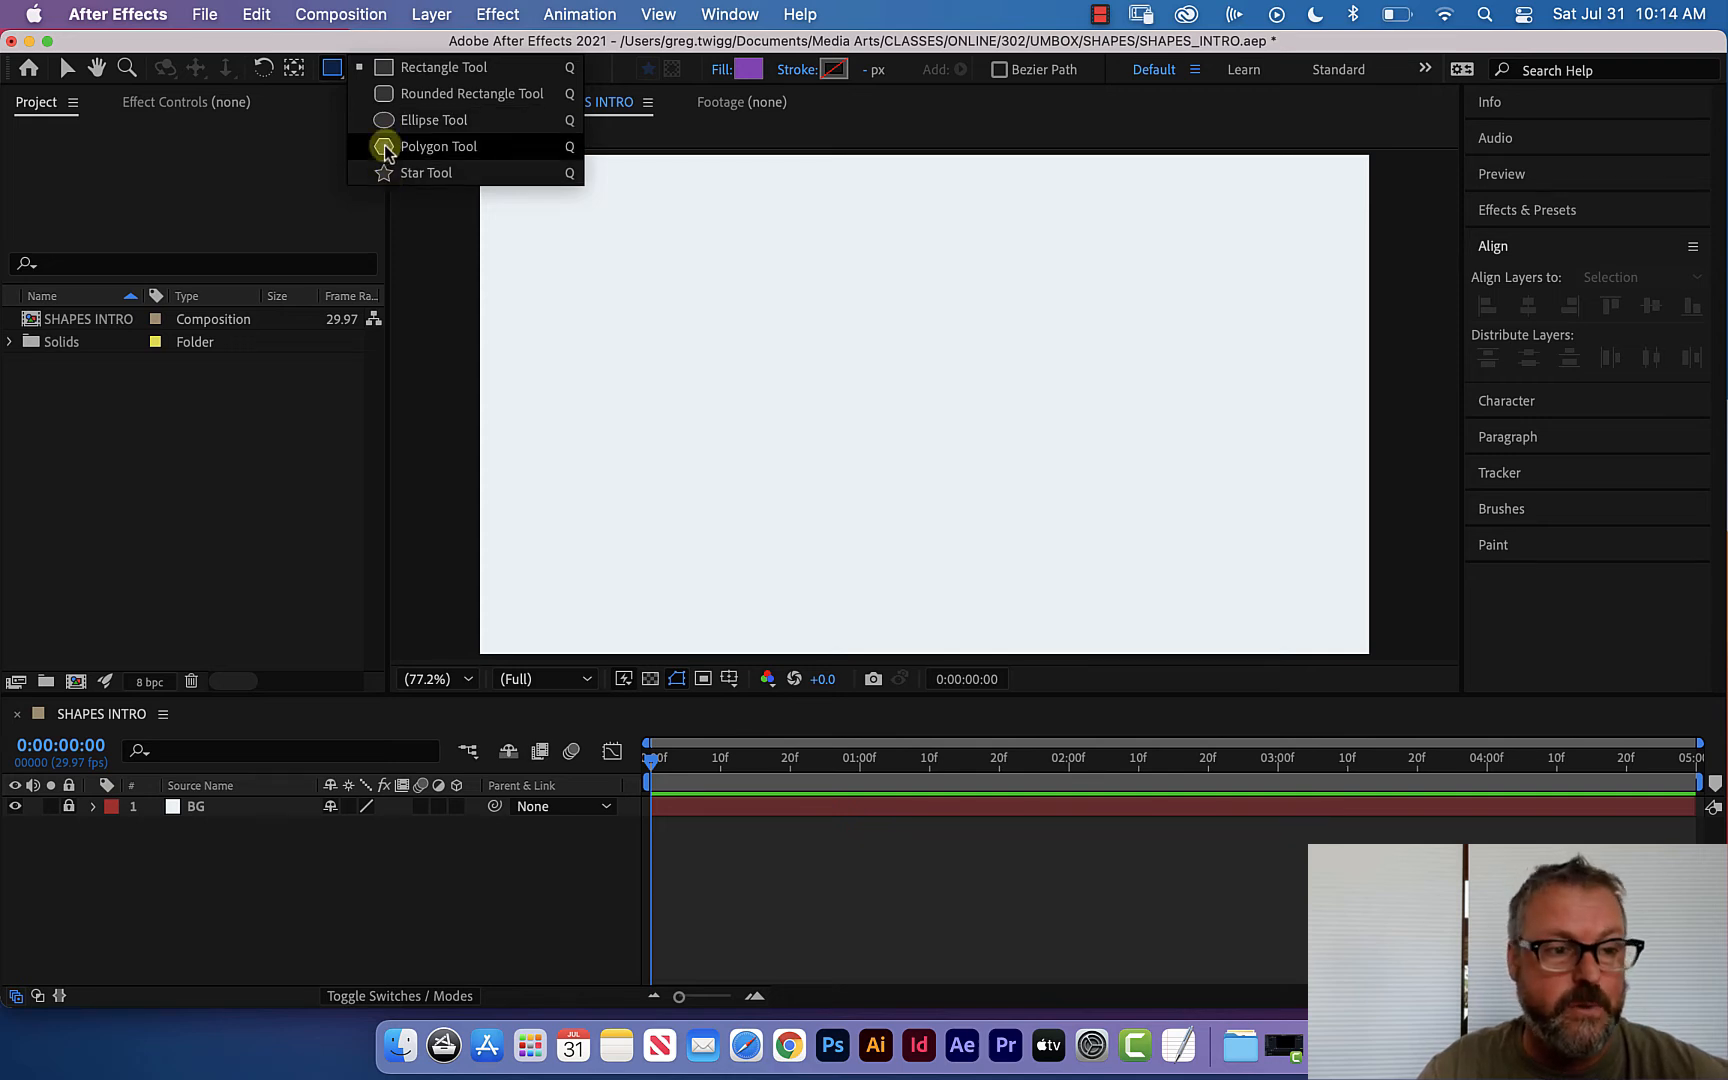
click(385, 147)
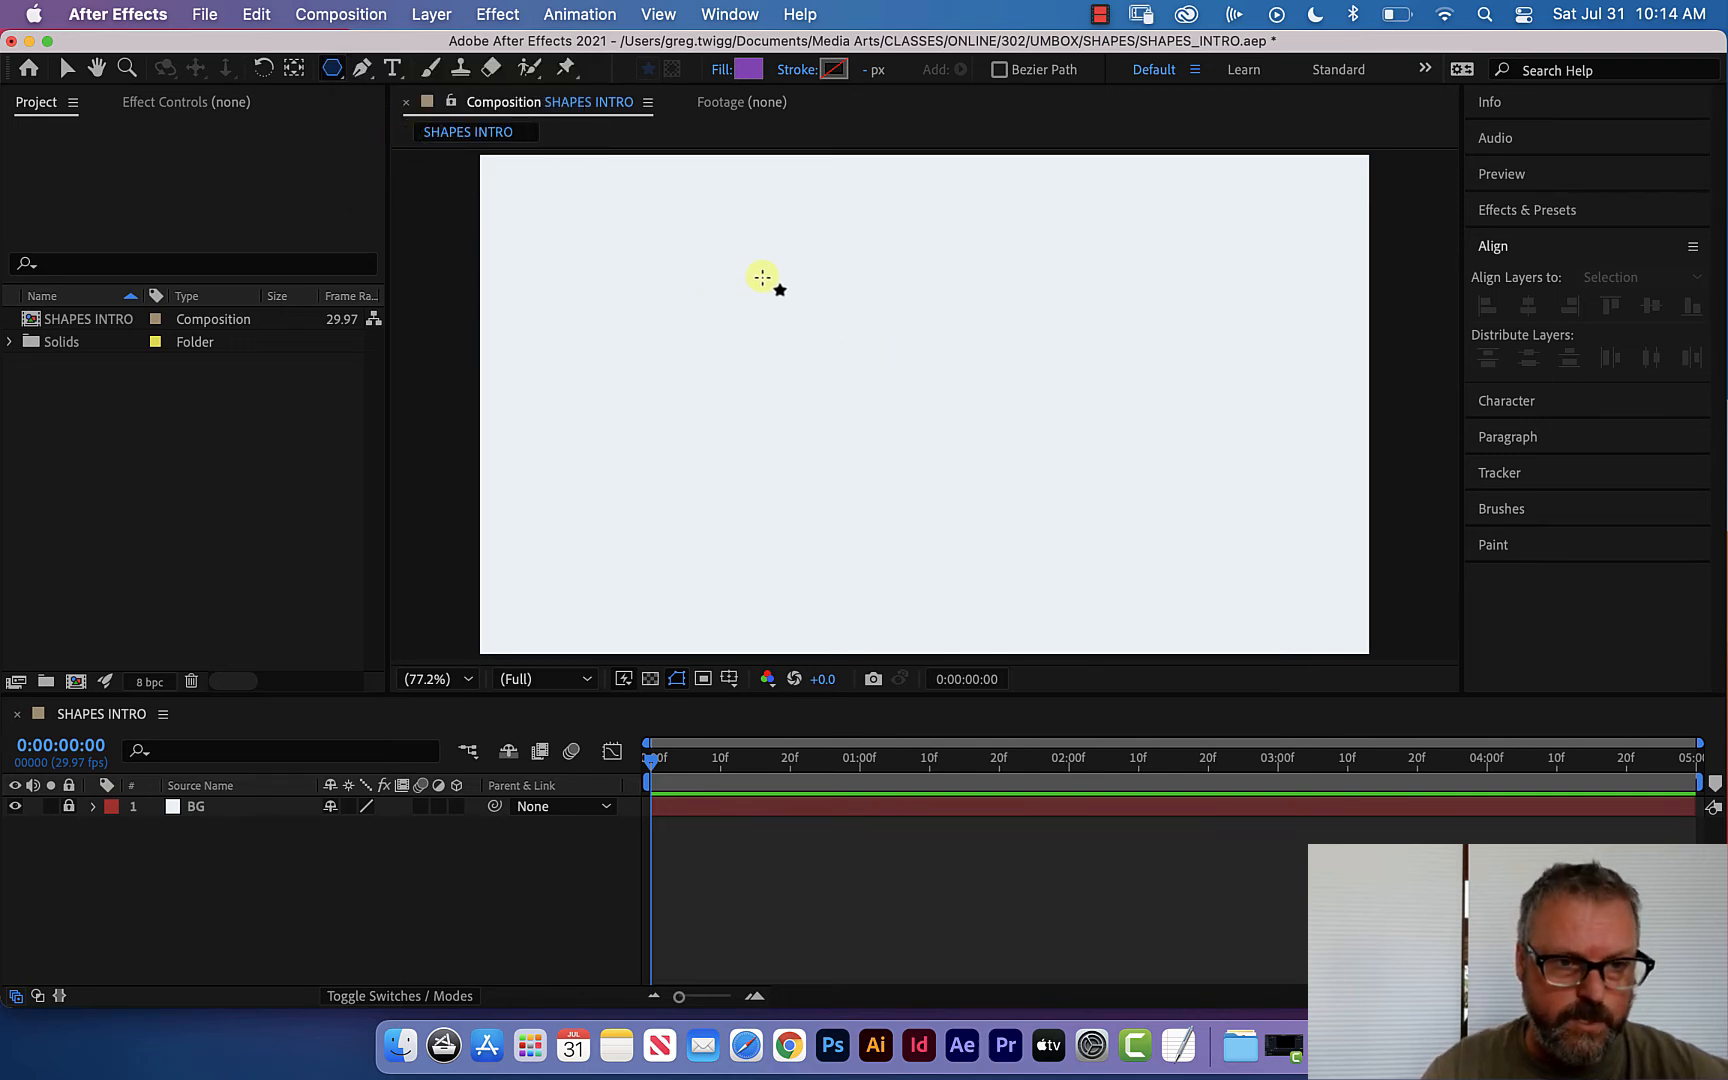
mouse_move(776, 281)
mouse_down()
mouse_move(1014, 463)
mouse_move(845, 322)
mouse_move(966, 433)
mouse_move(1022, 453)
mouse_up()
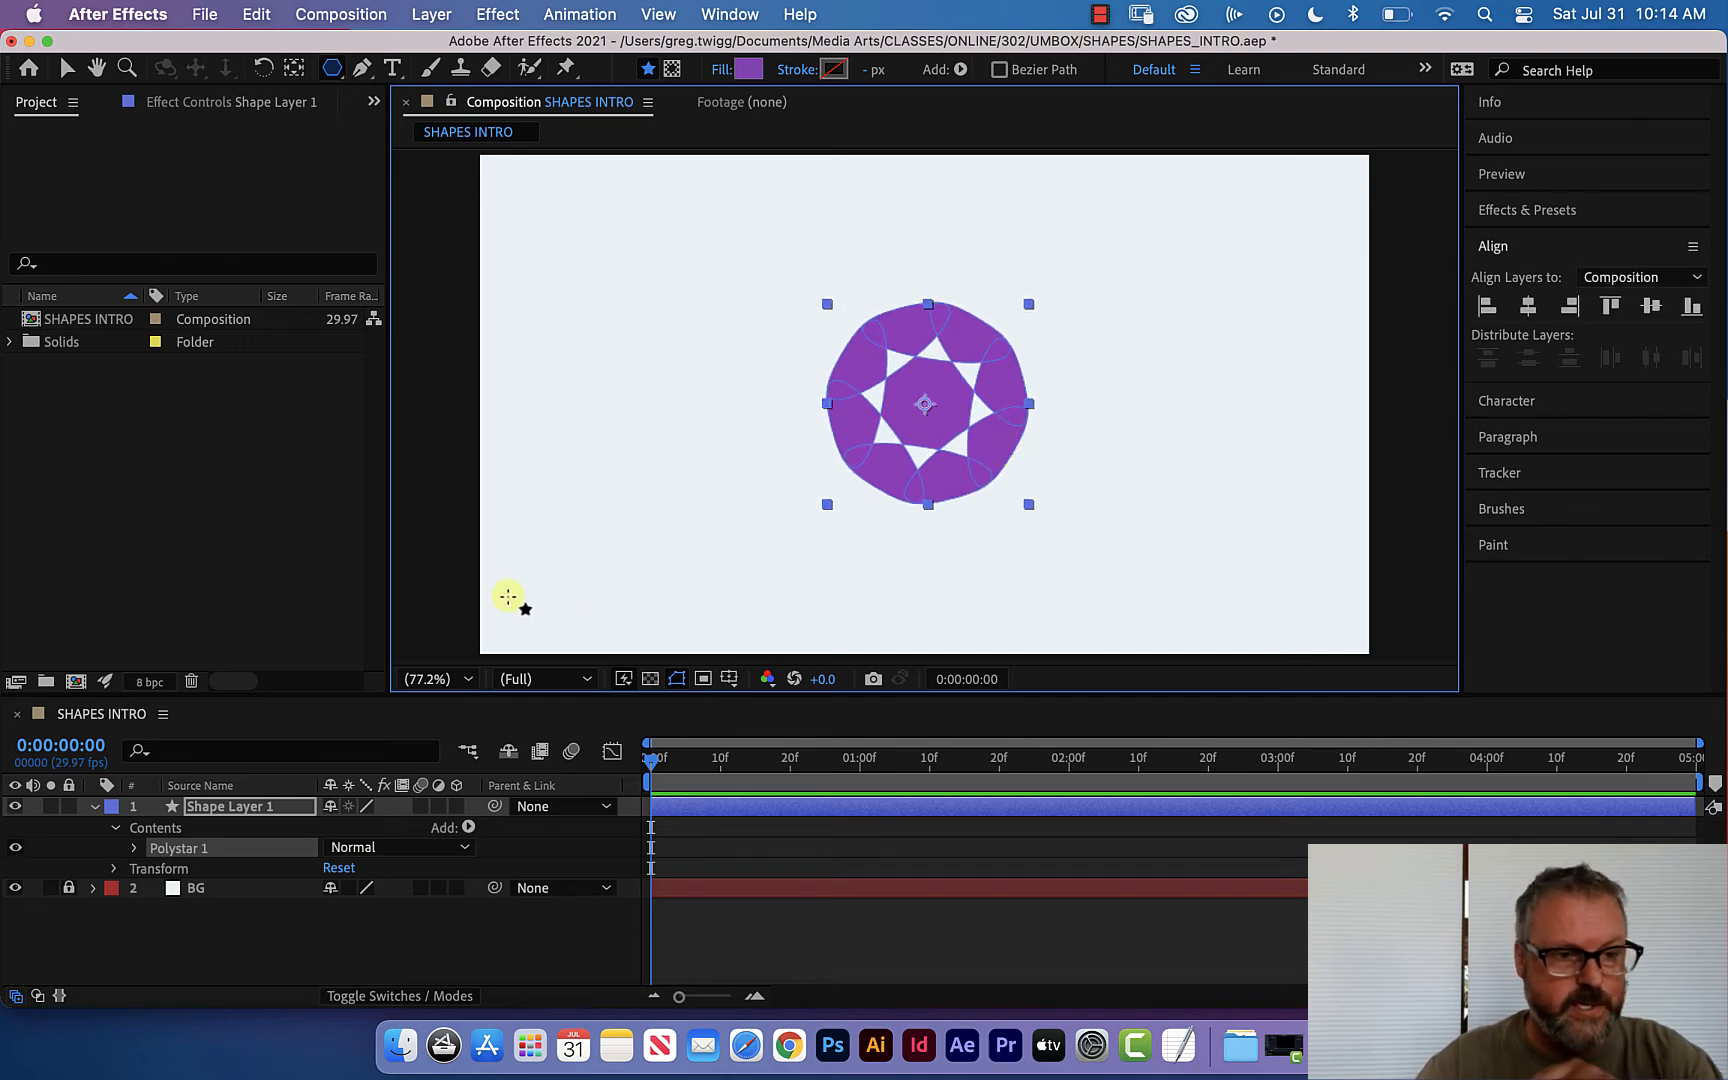
Set the polygon's points to 5 and its path rotation to 0x+0.0° in Polystar Path 1.
click(134, 848)
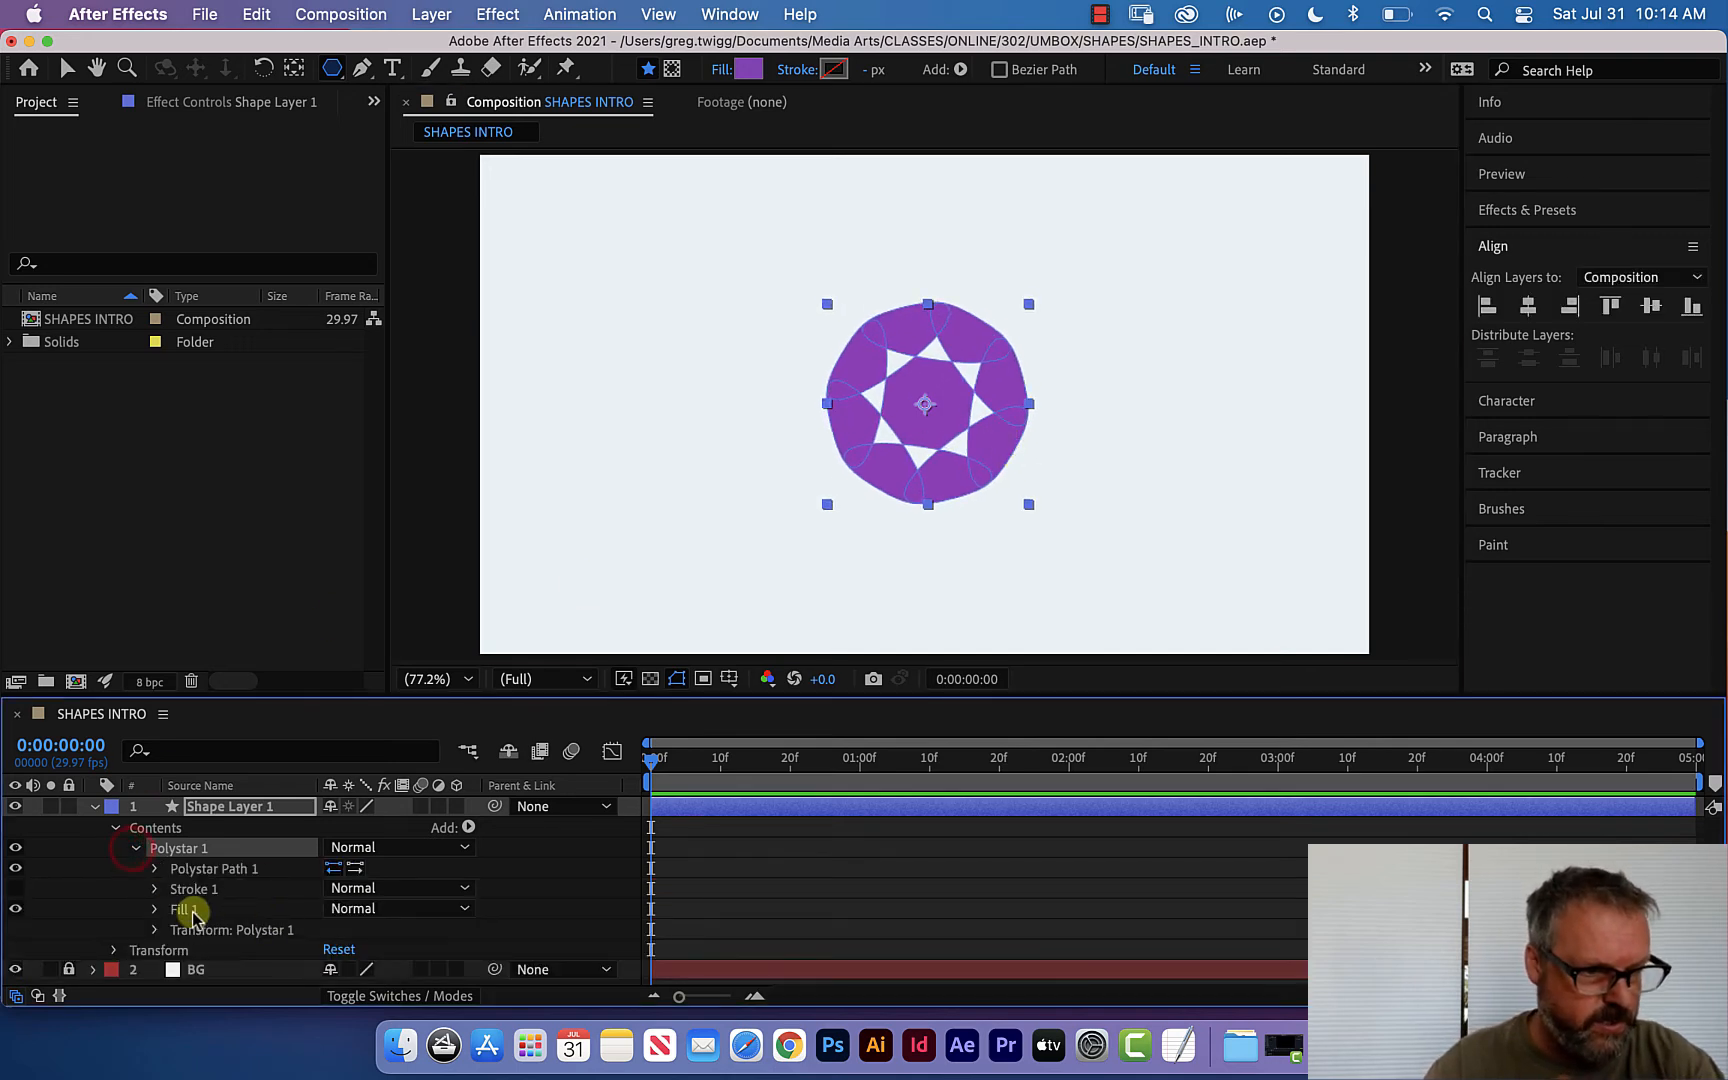
click(155, 870)
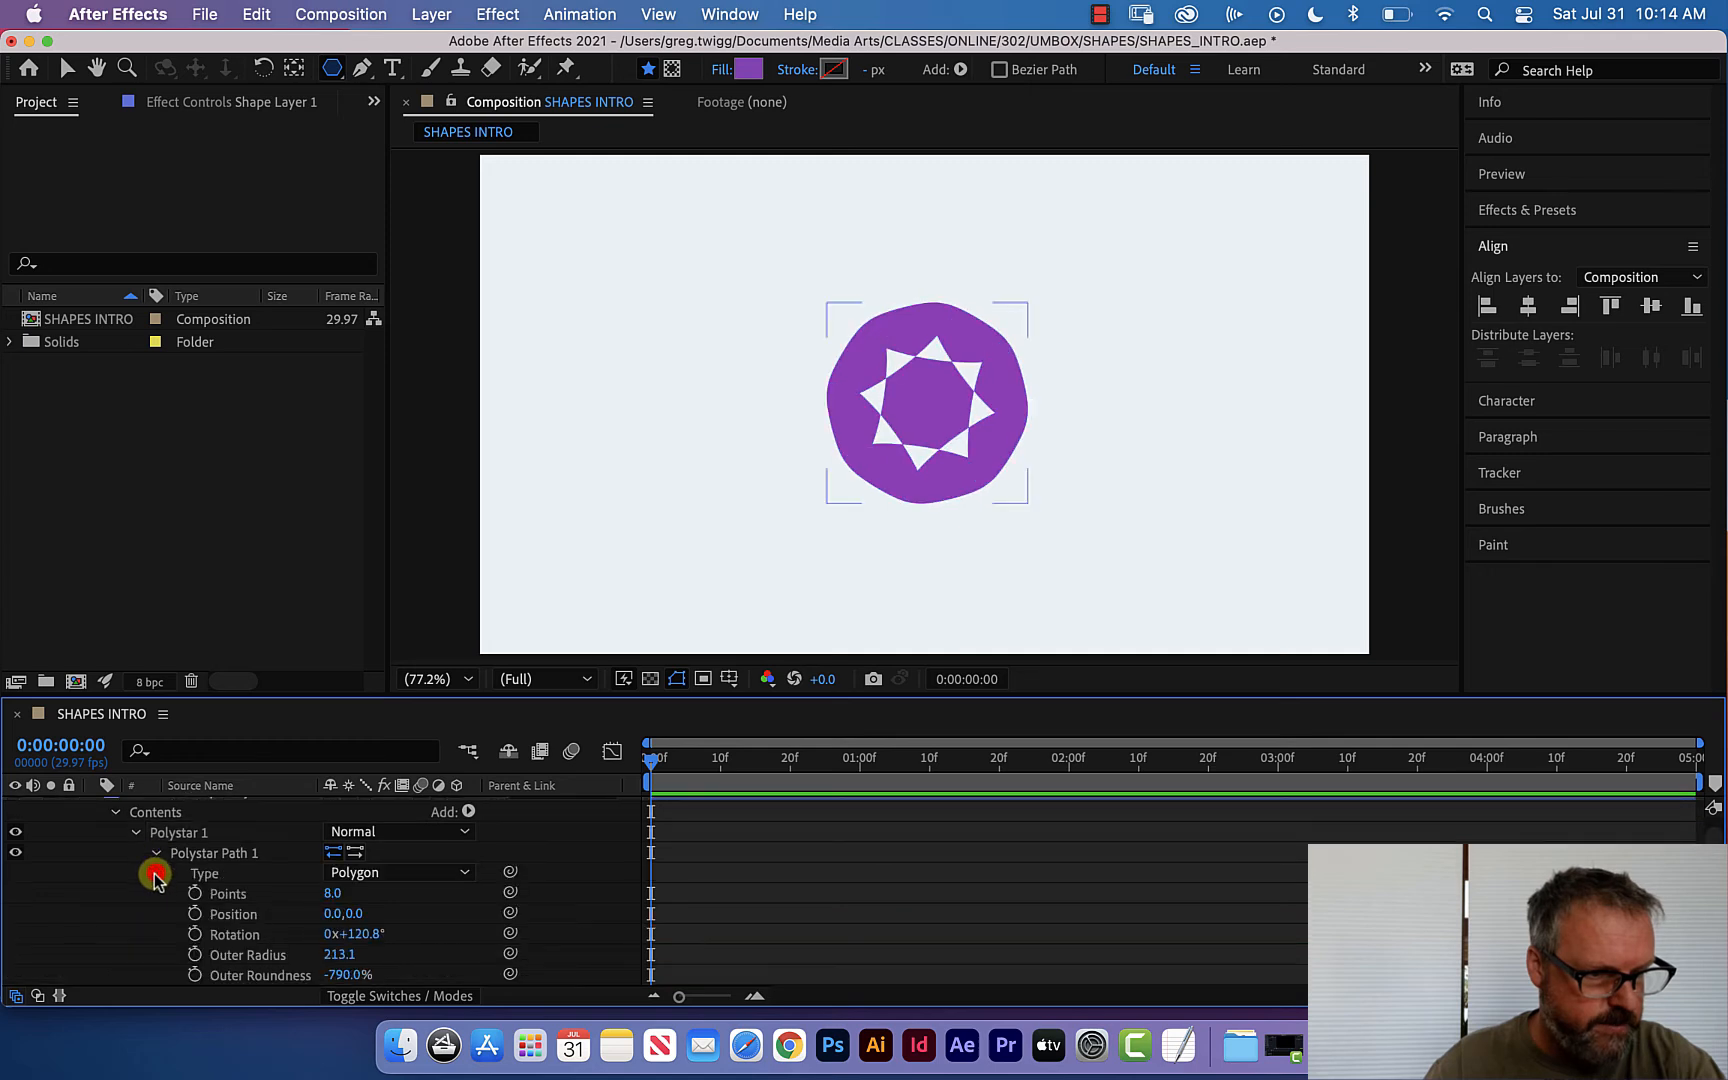
click(332, 893)
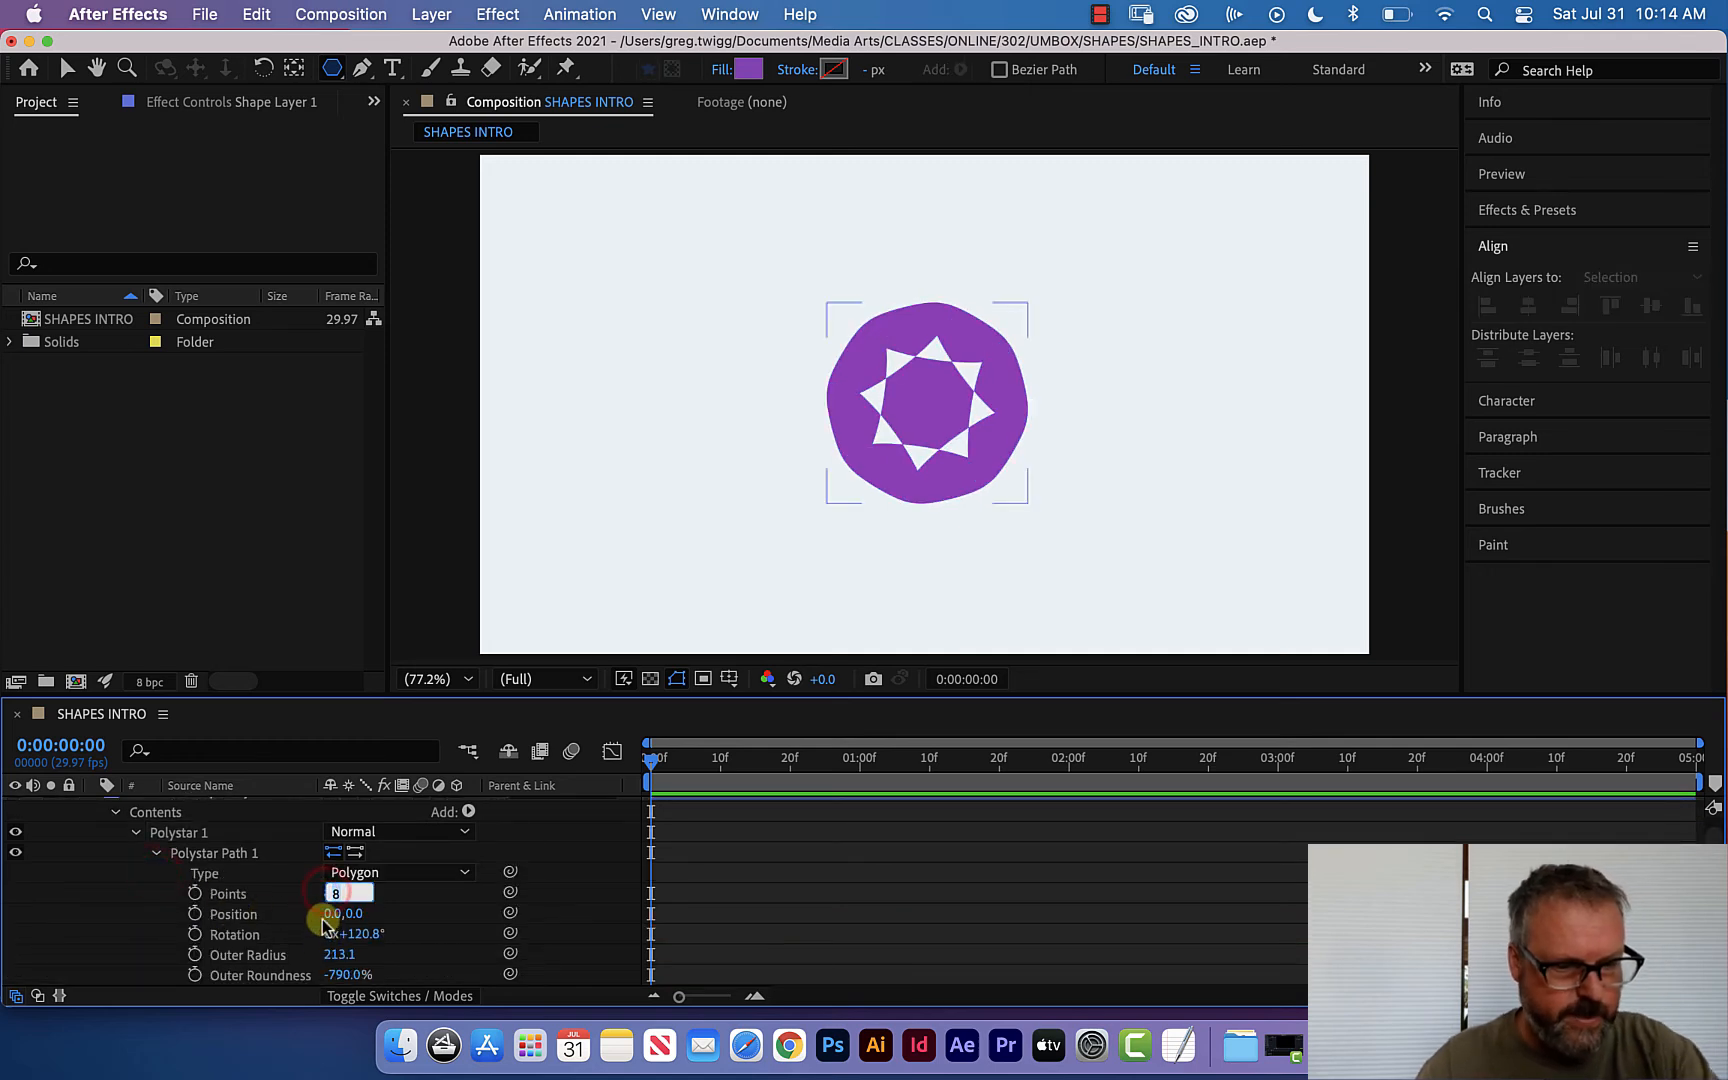
text(5)
key(Tab)
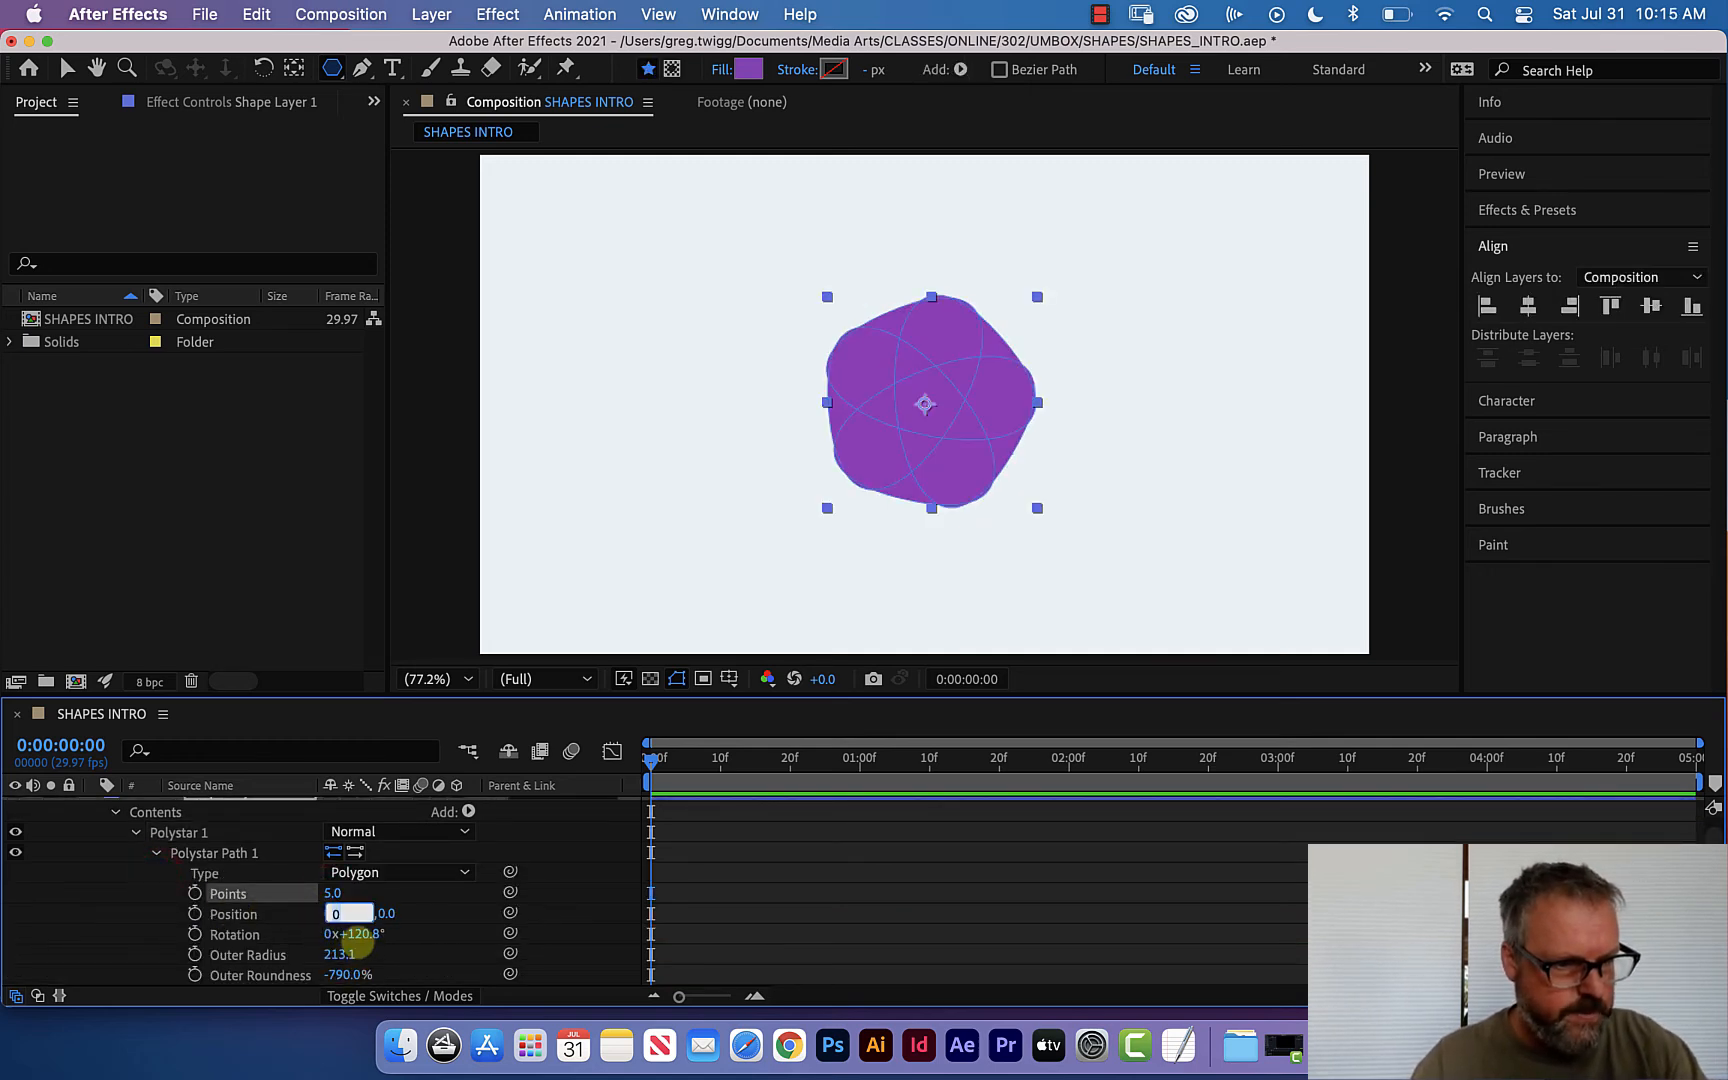
click(362, 934)
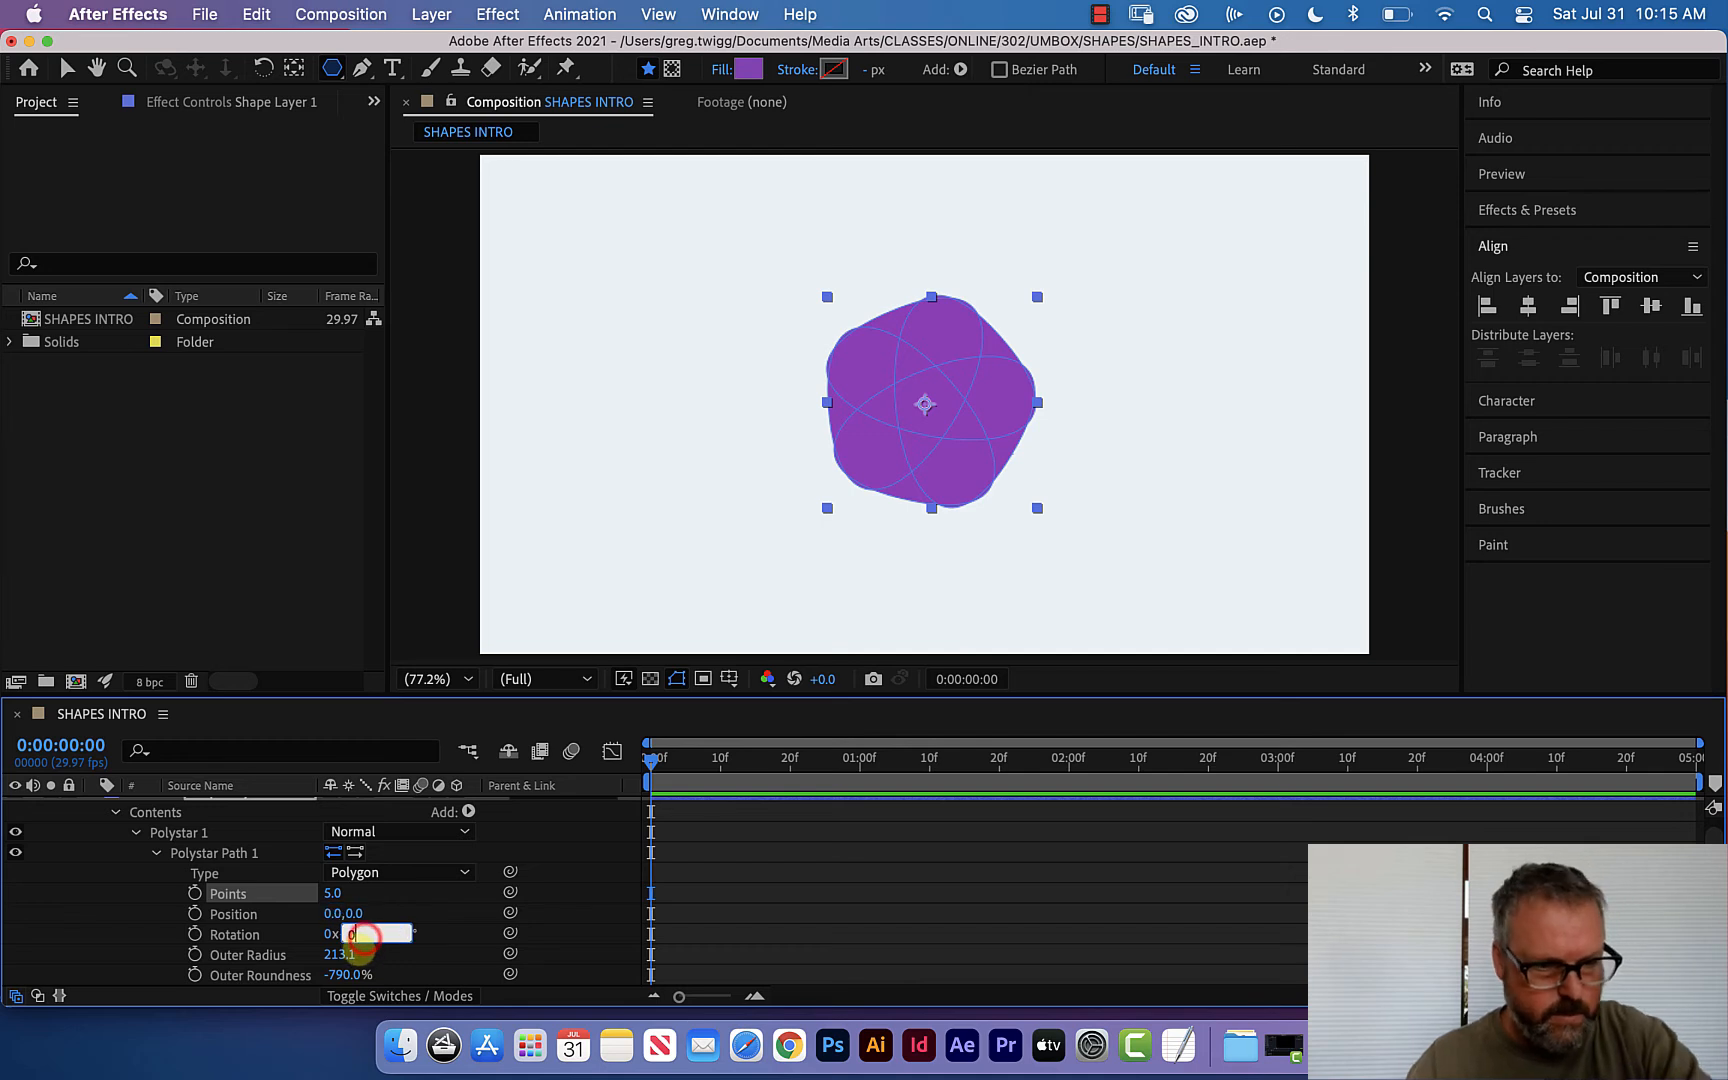
text(0)
Set the polygon's Outer Radius to 100 and try an Outer Roundness of 100% before setting it to 0%.
click(341, 955)
text(0)
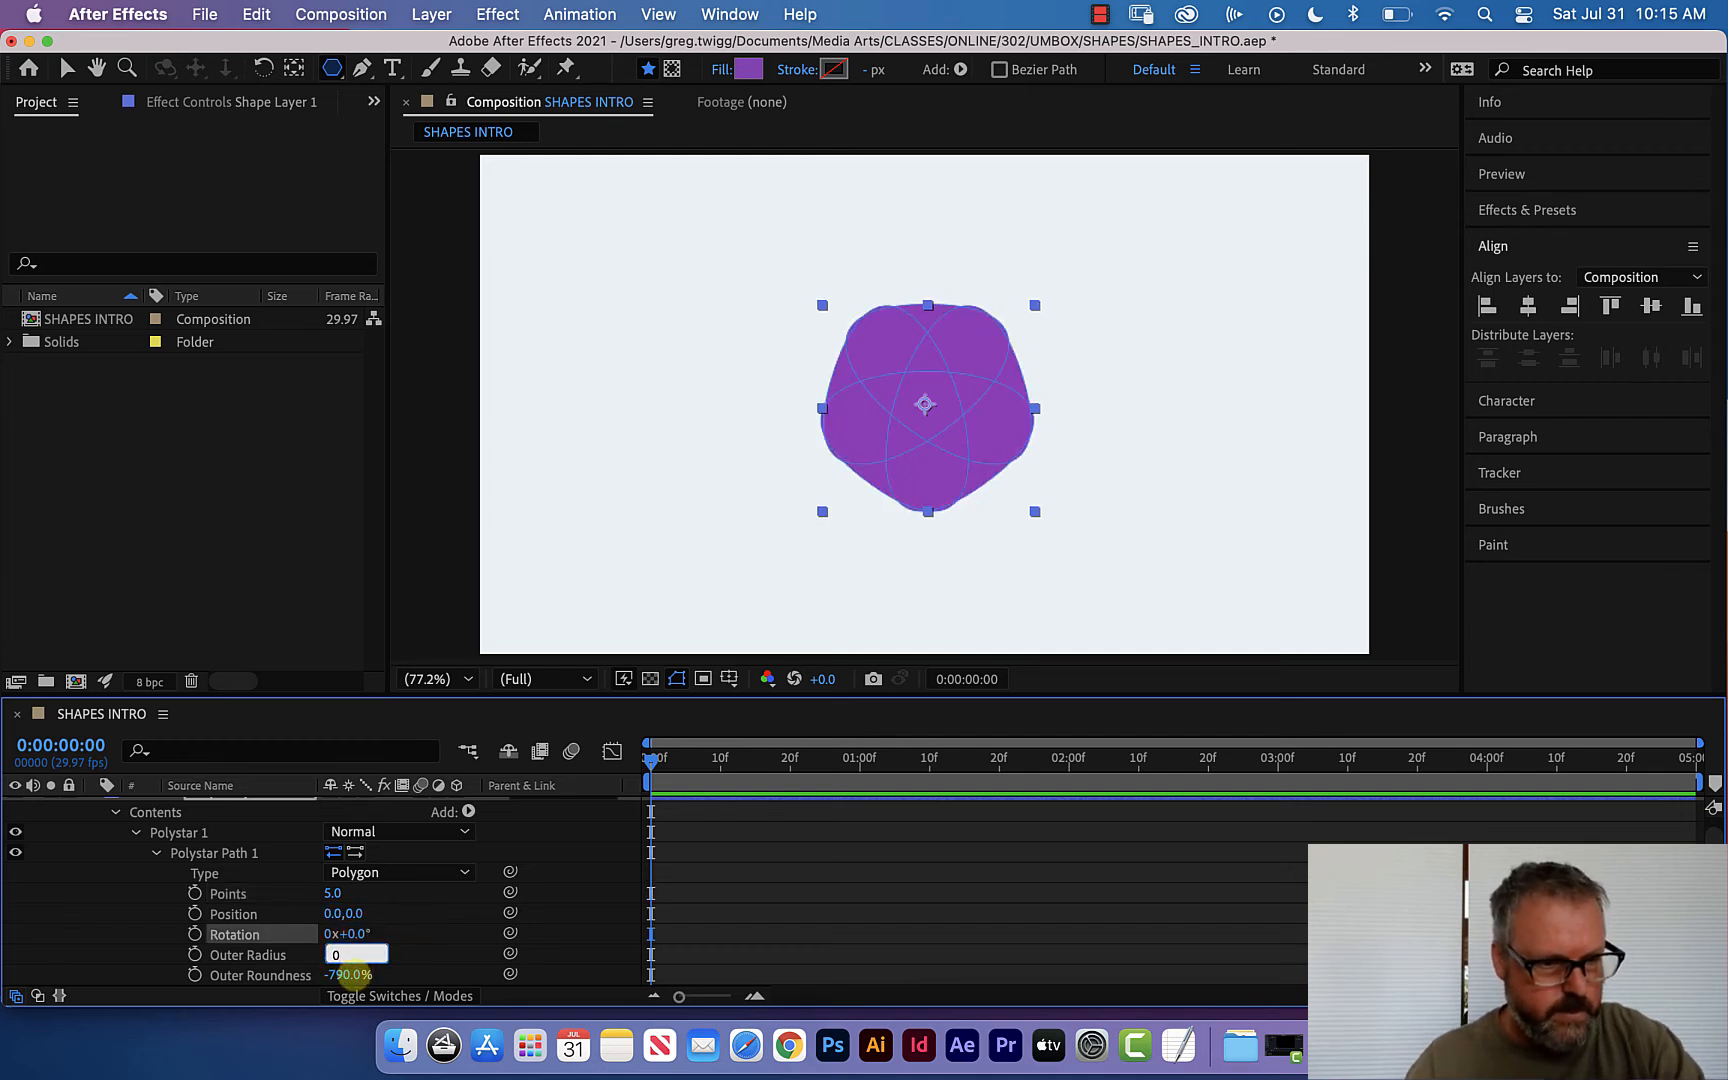
drag(347, 956, 328, 956)
text(100)
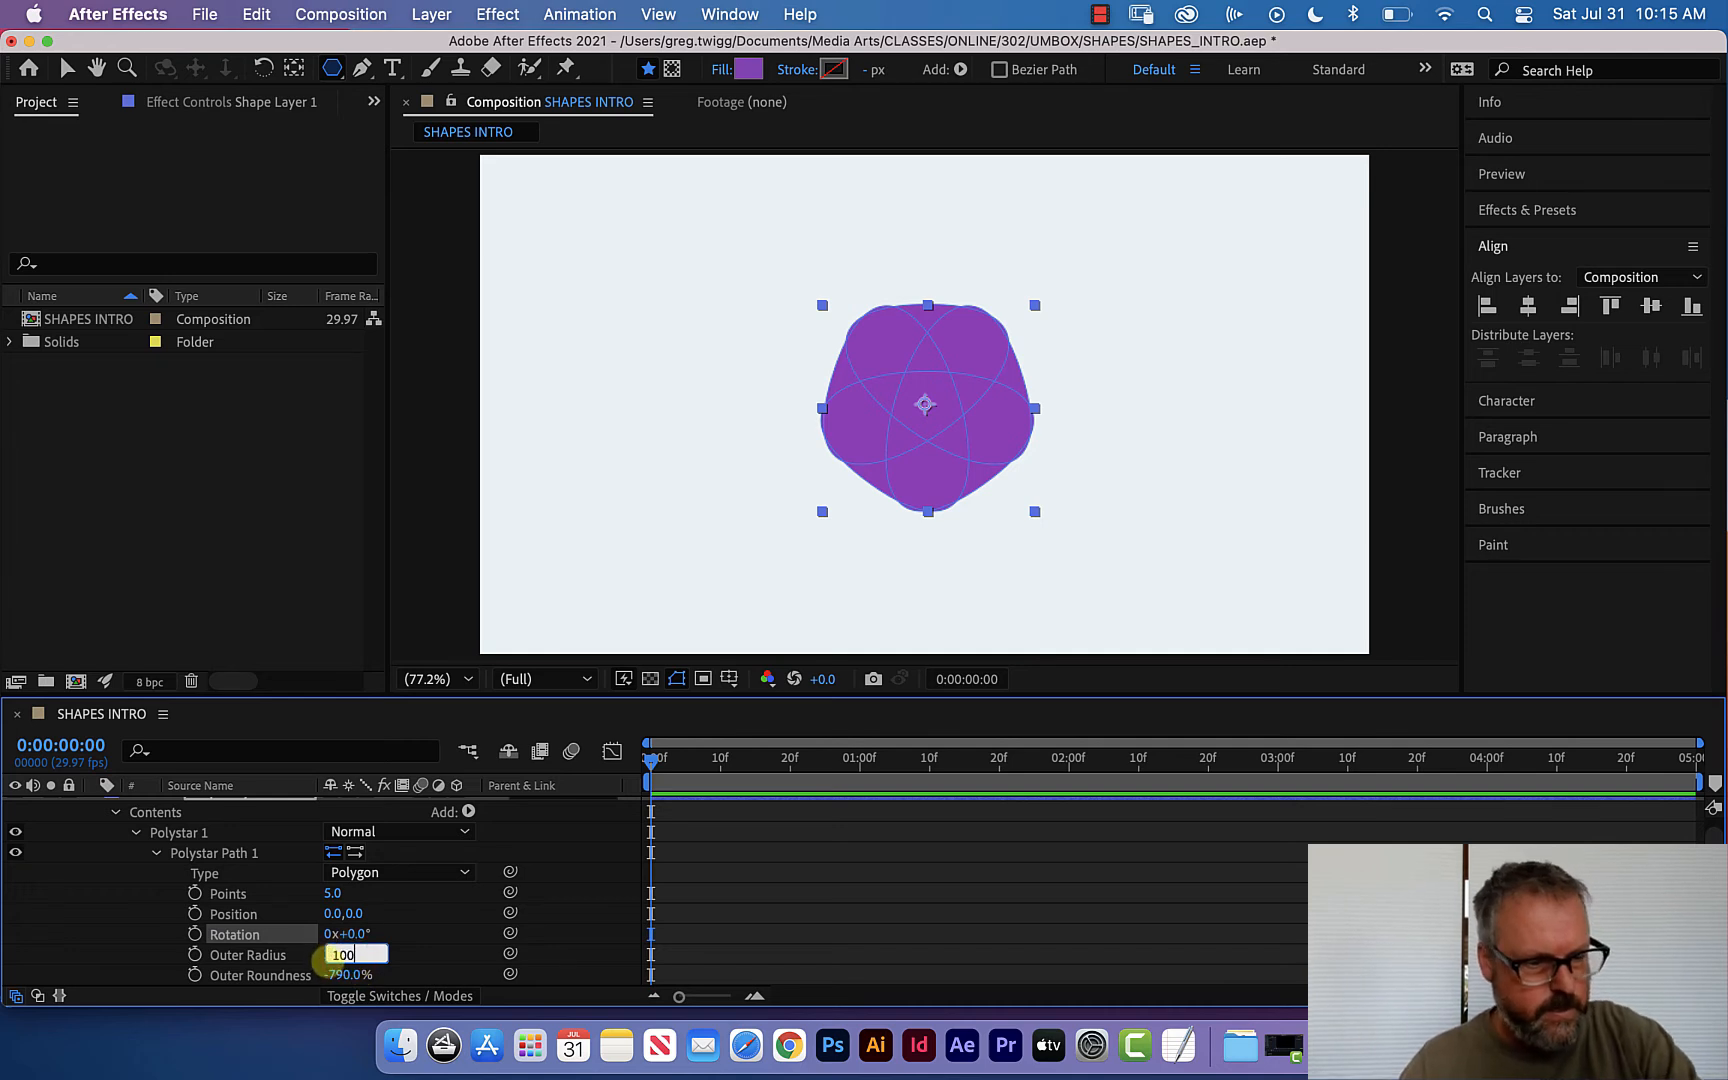
key(Tab)
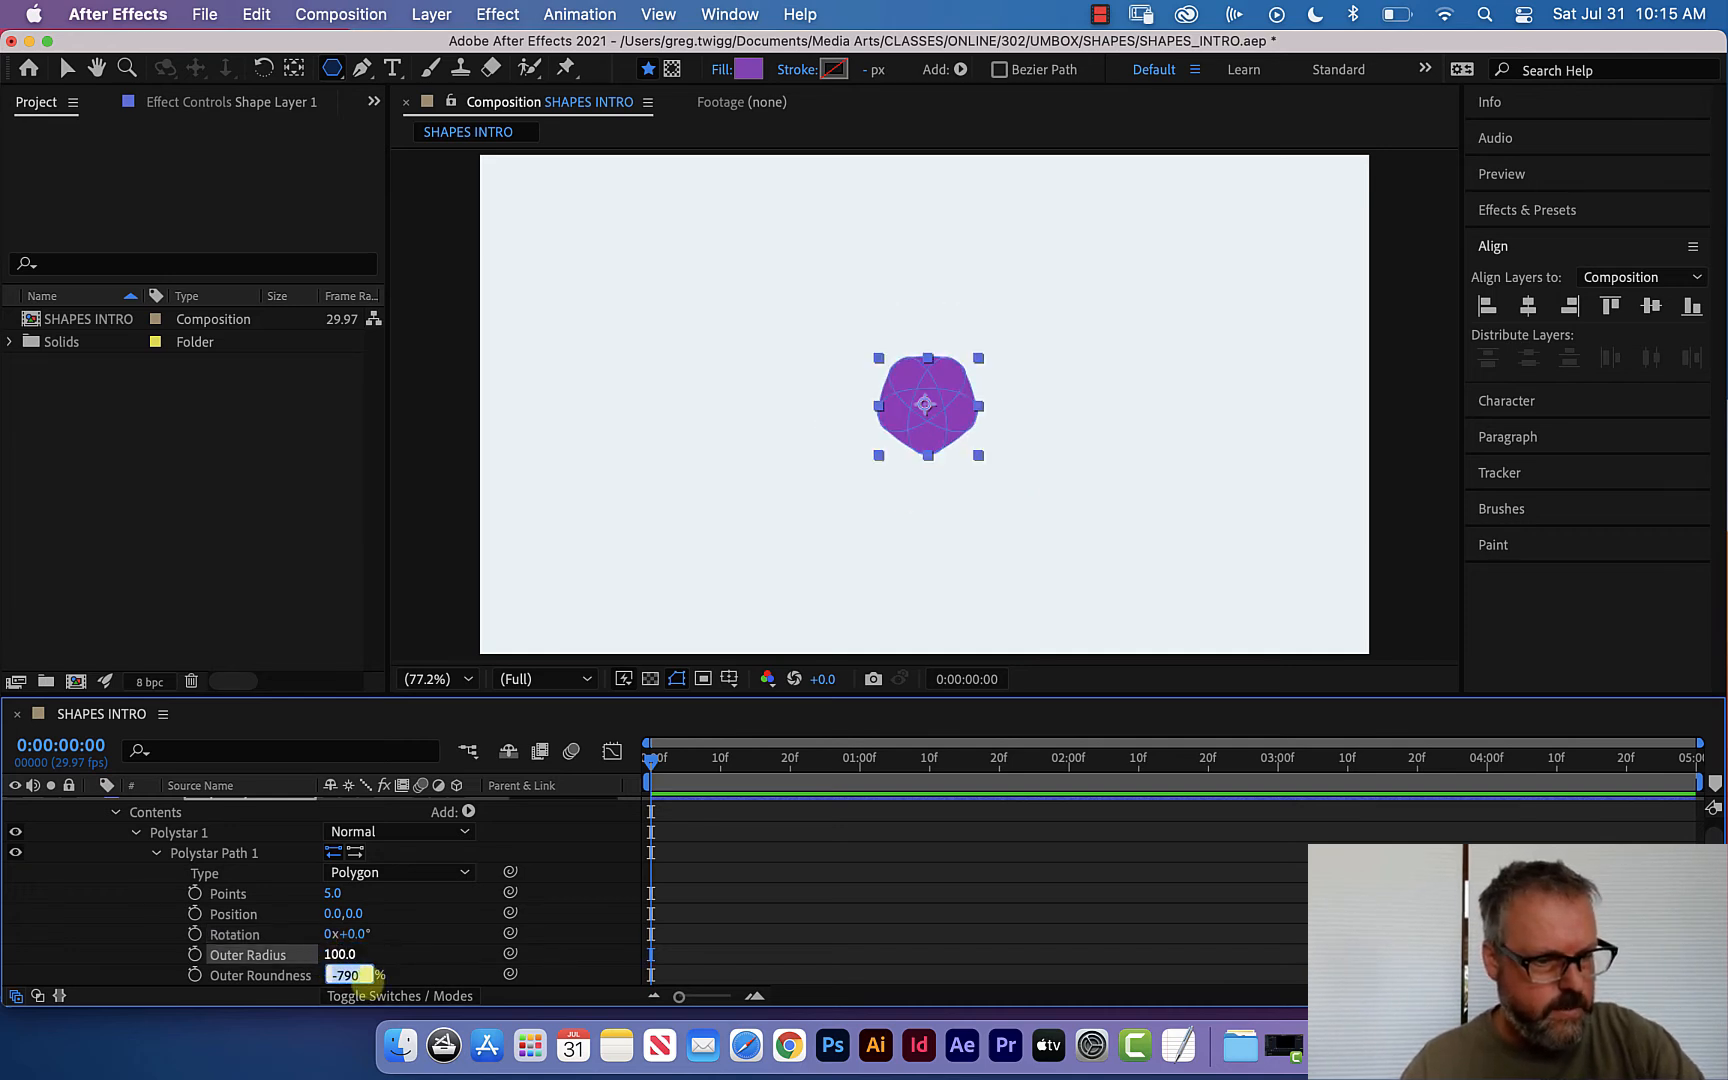
text(100)
key(Return)
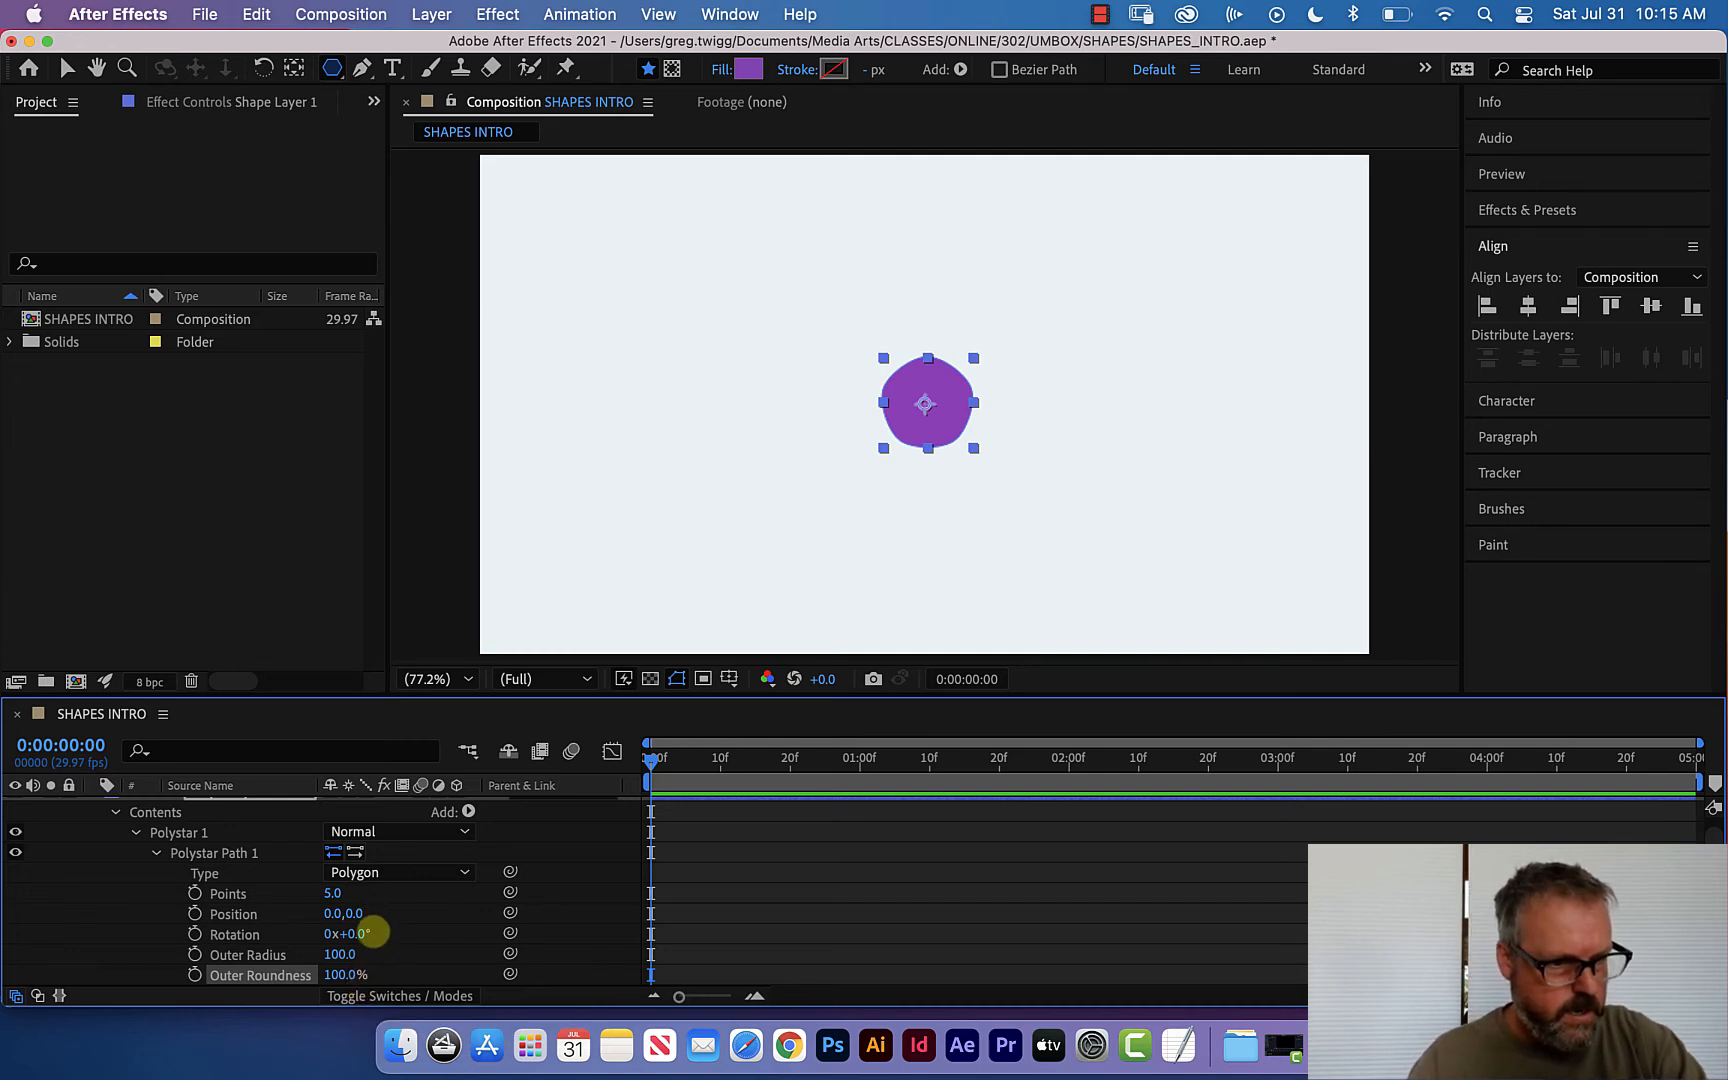
click(341, 975)
text(0)
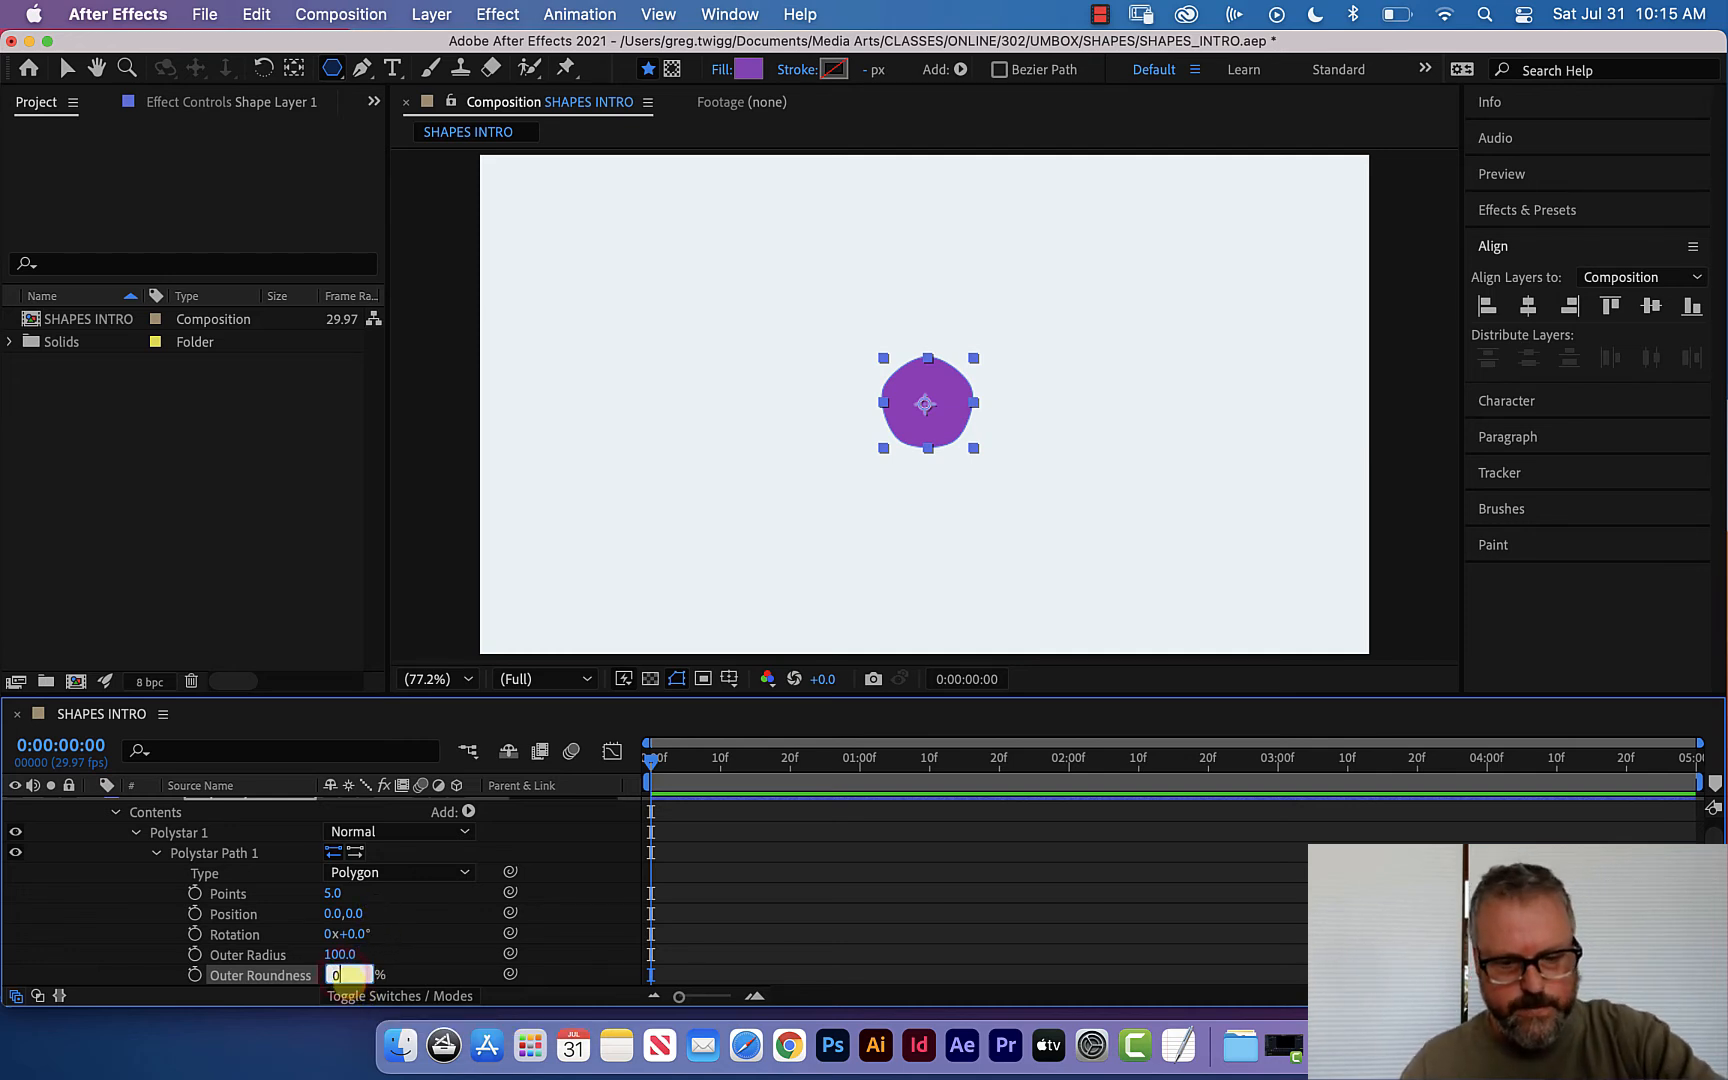
key(Return)
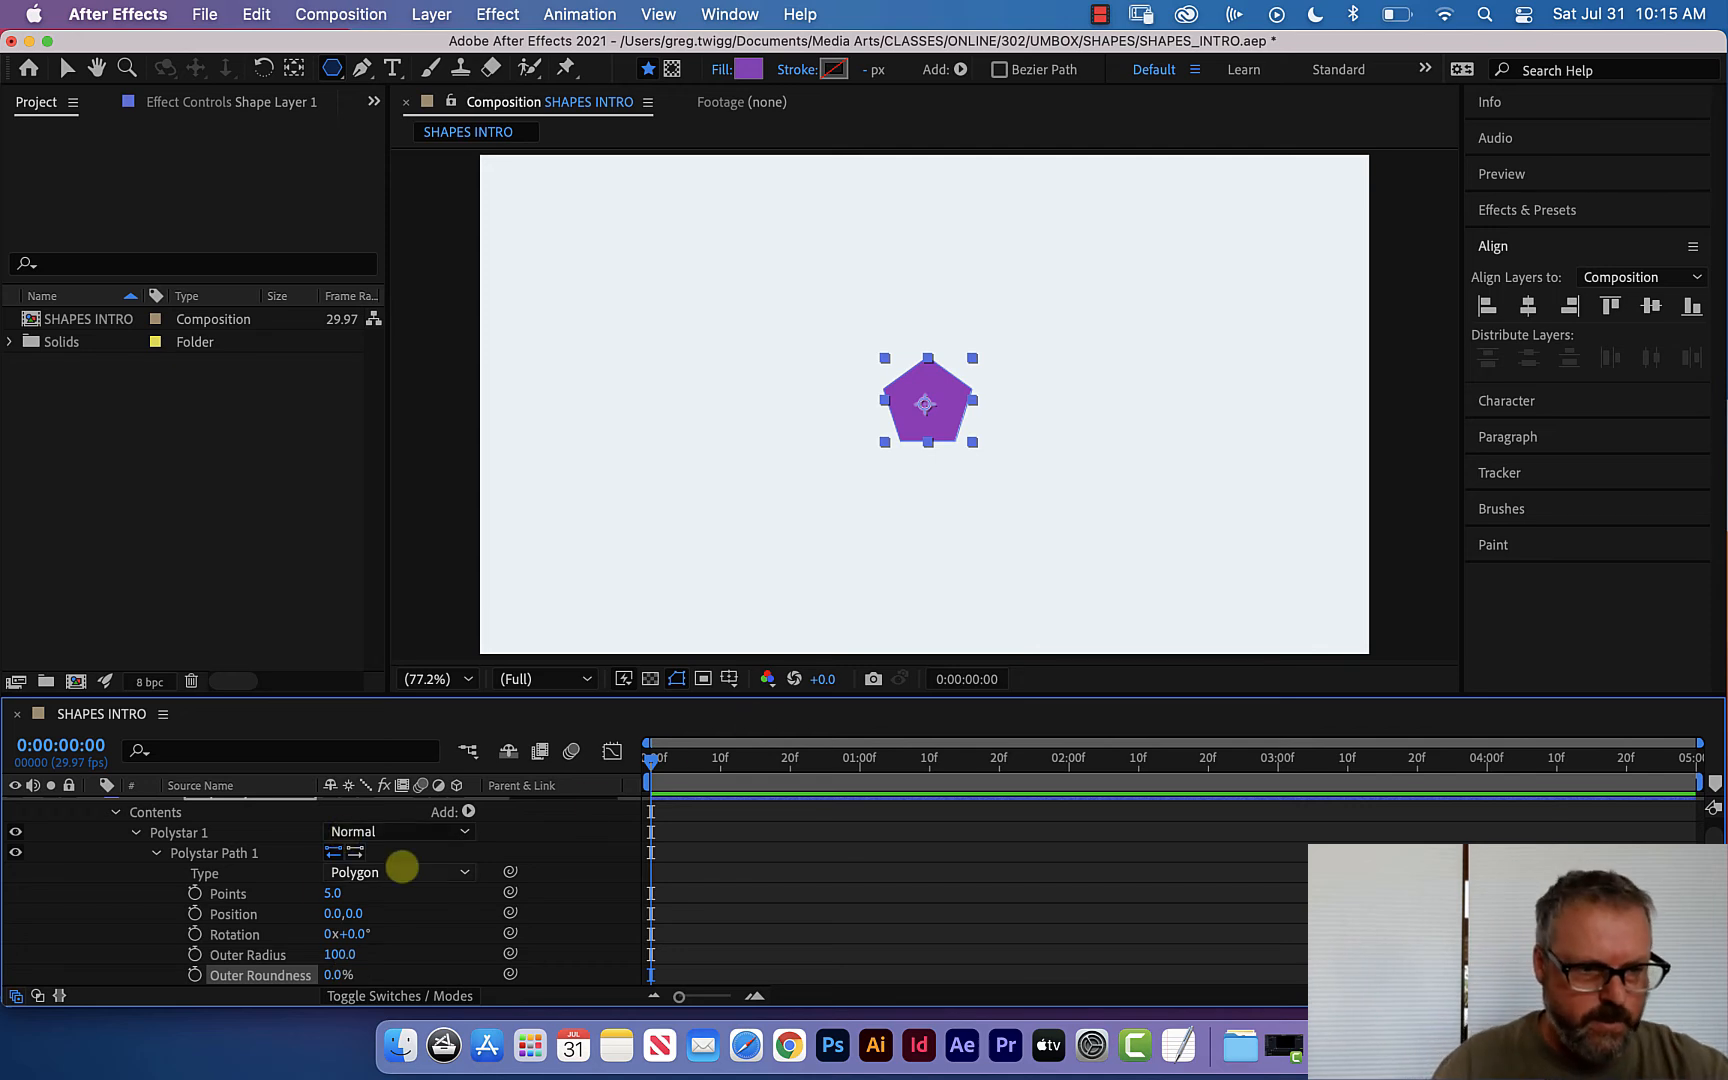
Collapse the polygon's path properties and delete the shape layer that holds the pentagon.
click(156, 853)
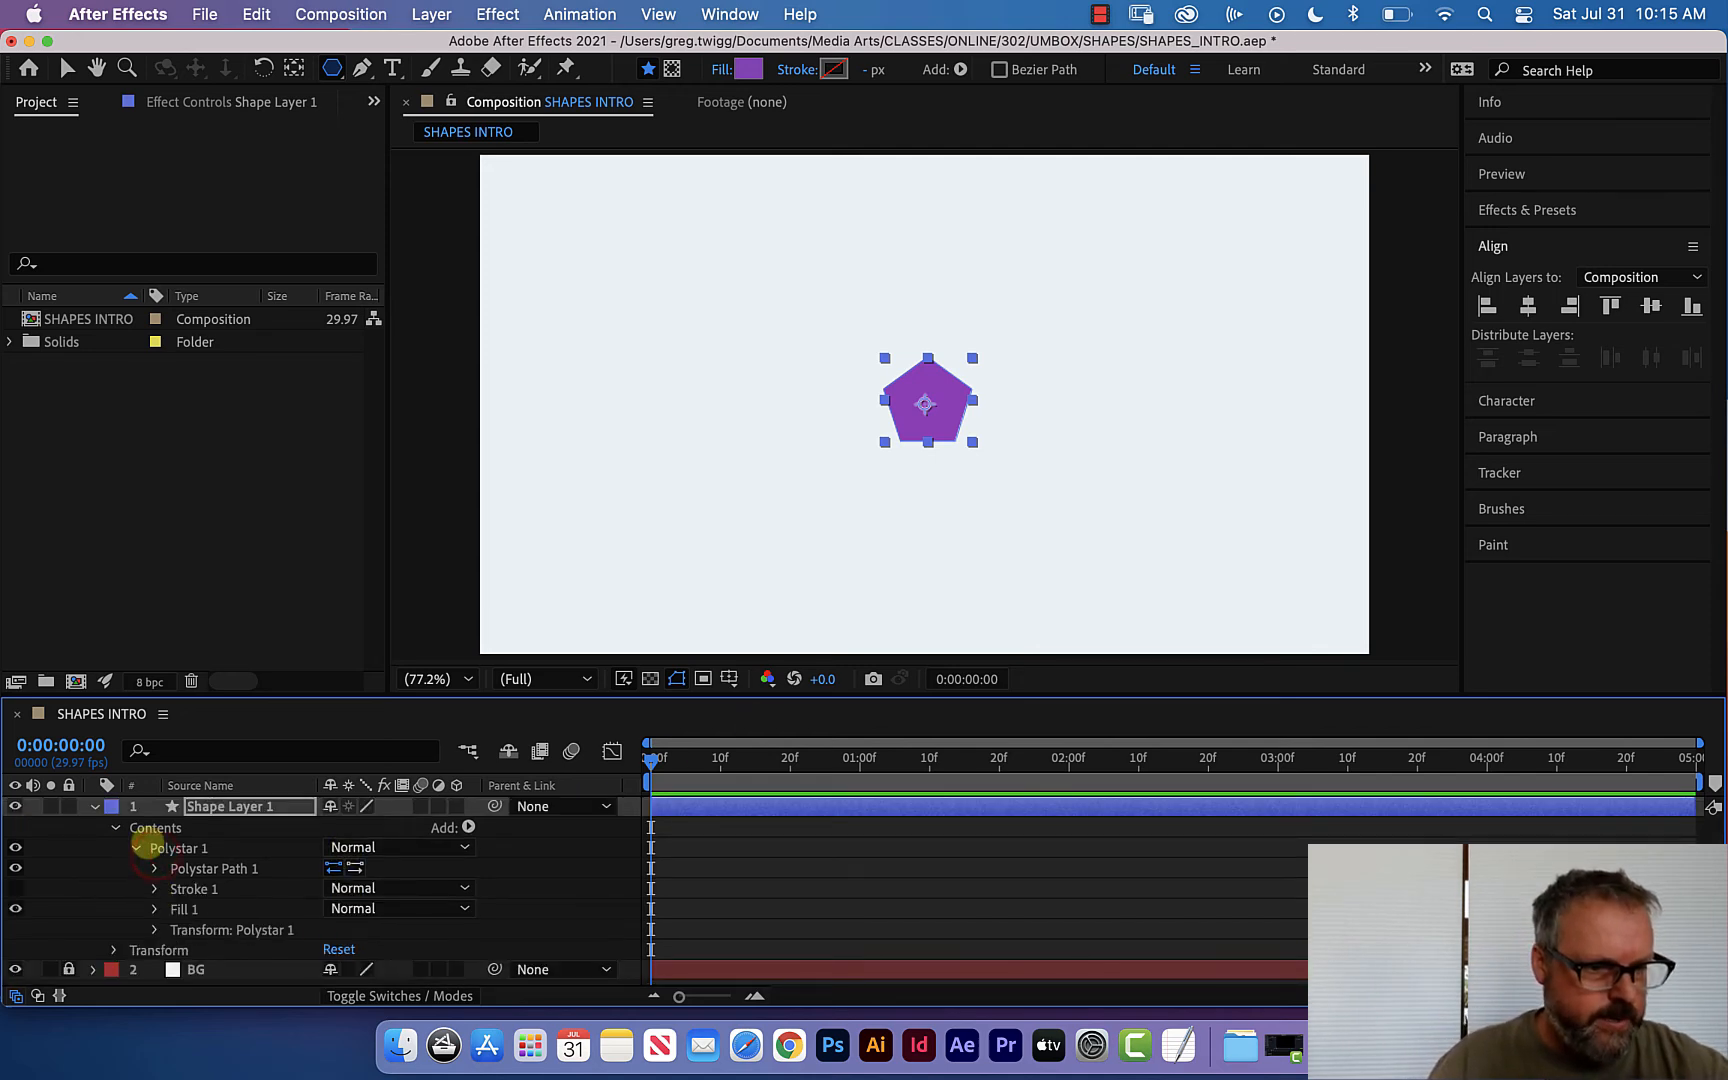
click(170, 848)
click(219, 806)
key(Delete)
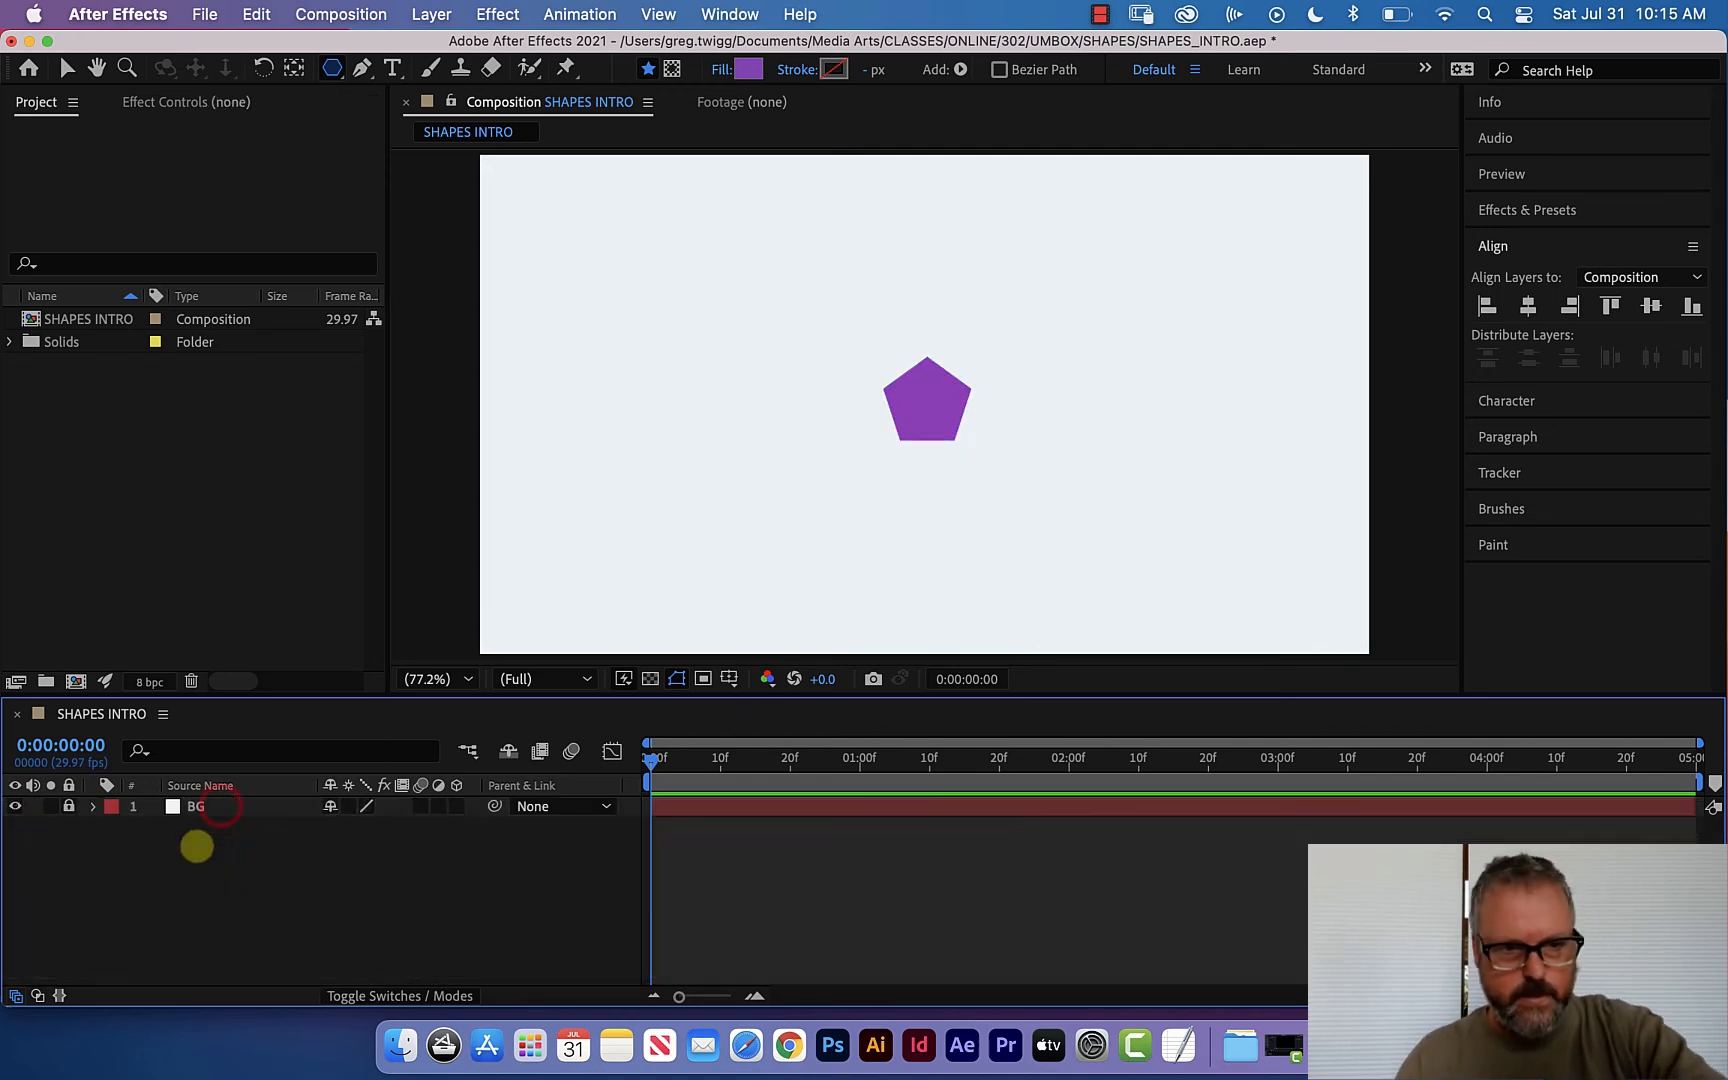
Draw another rounded eight-point polygon in the upper-left part of the composition, then delete it.
click(335, 68)
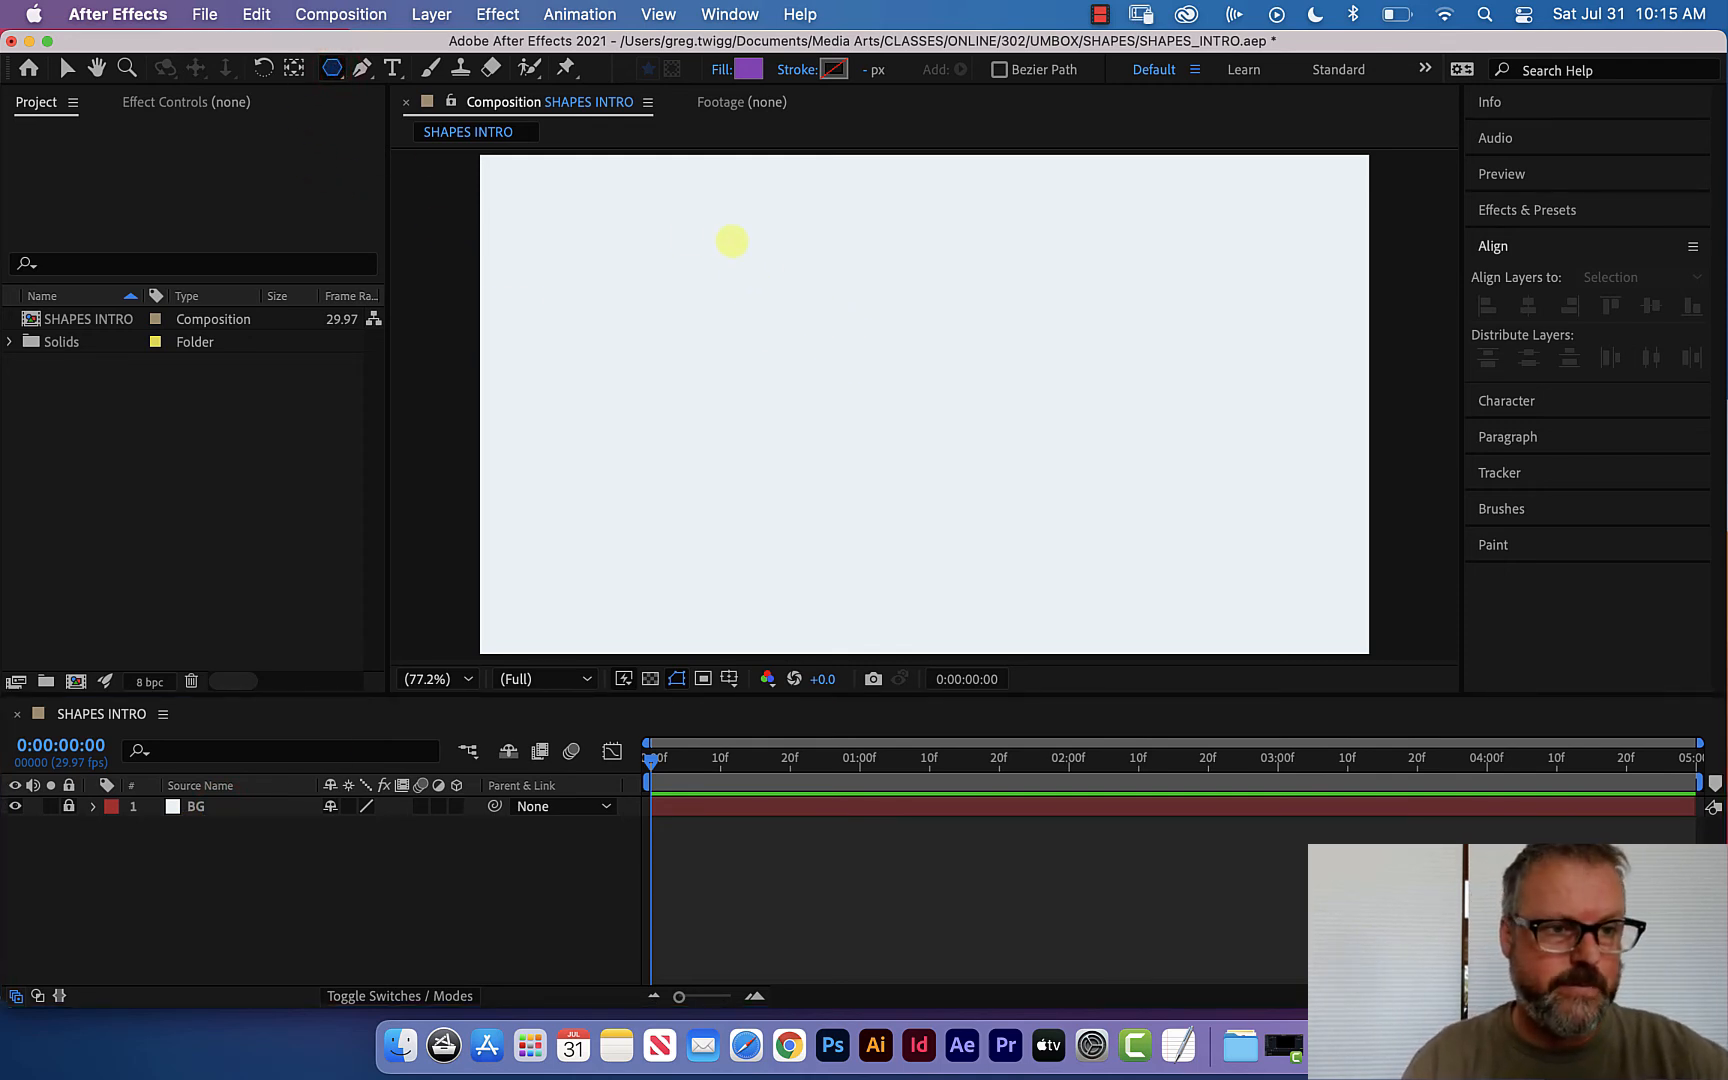
drag(747, 259, 800, 346)
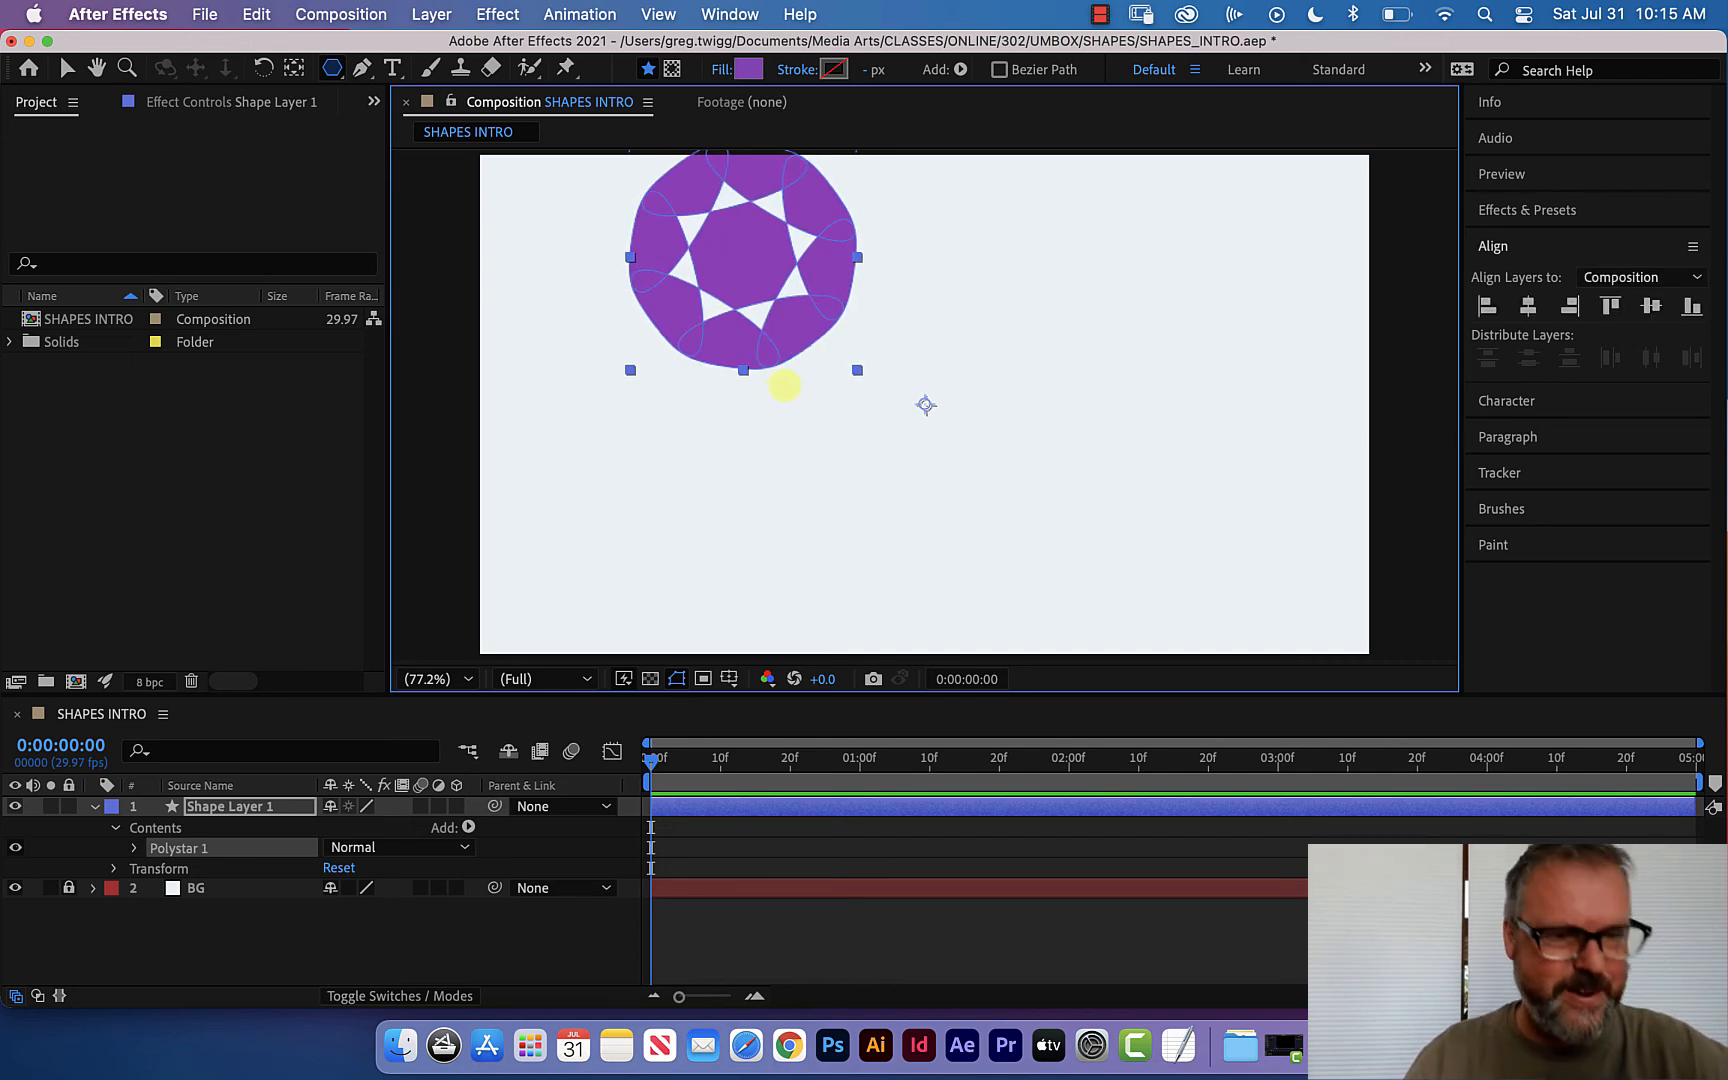
key(Delete)
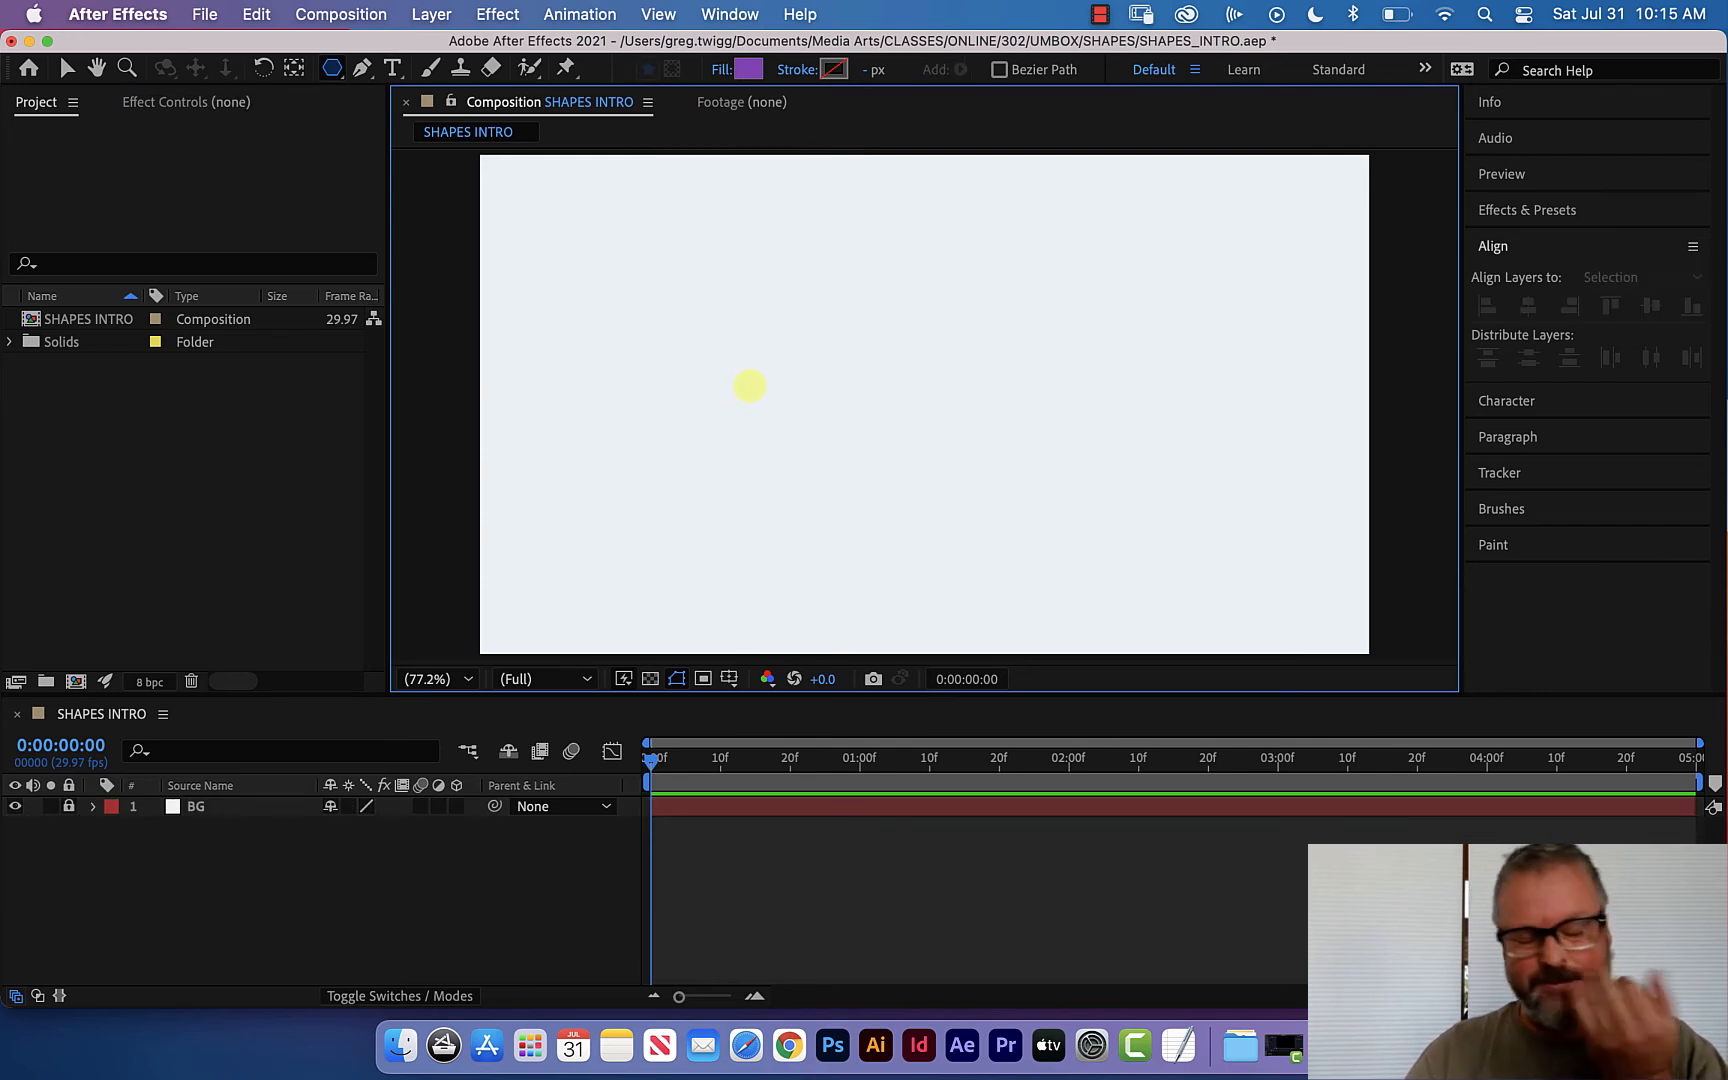
Draw a rounded polygon in the middle of the composition and vary its number of points while drawing.
mouse_move(794, 265)
mouse_down()
mouse_move(872, 382)
mouse_move(983, 494)
mouse_move(912, 390)
mouse_move(1000, 491)
mouse_up()
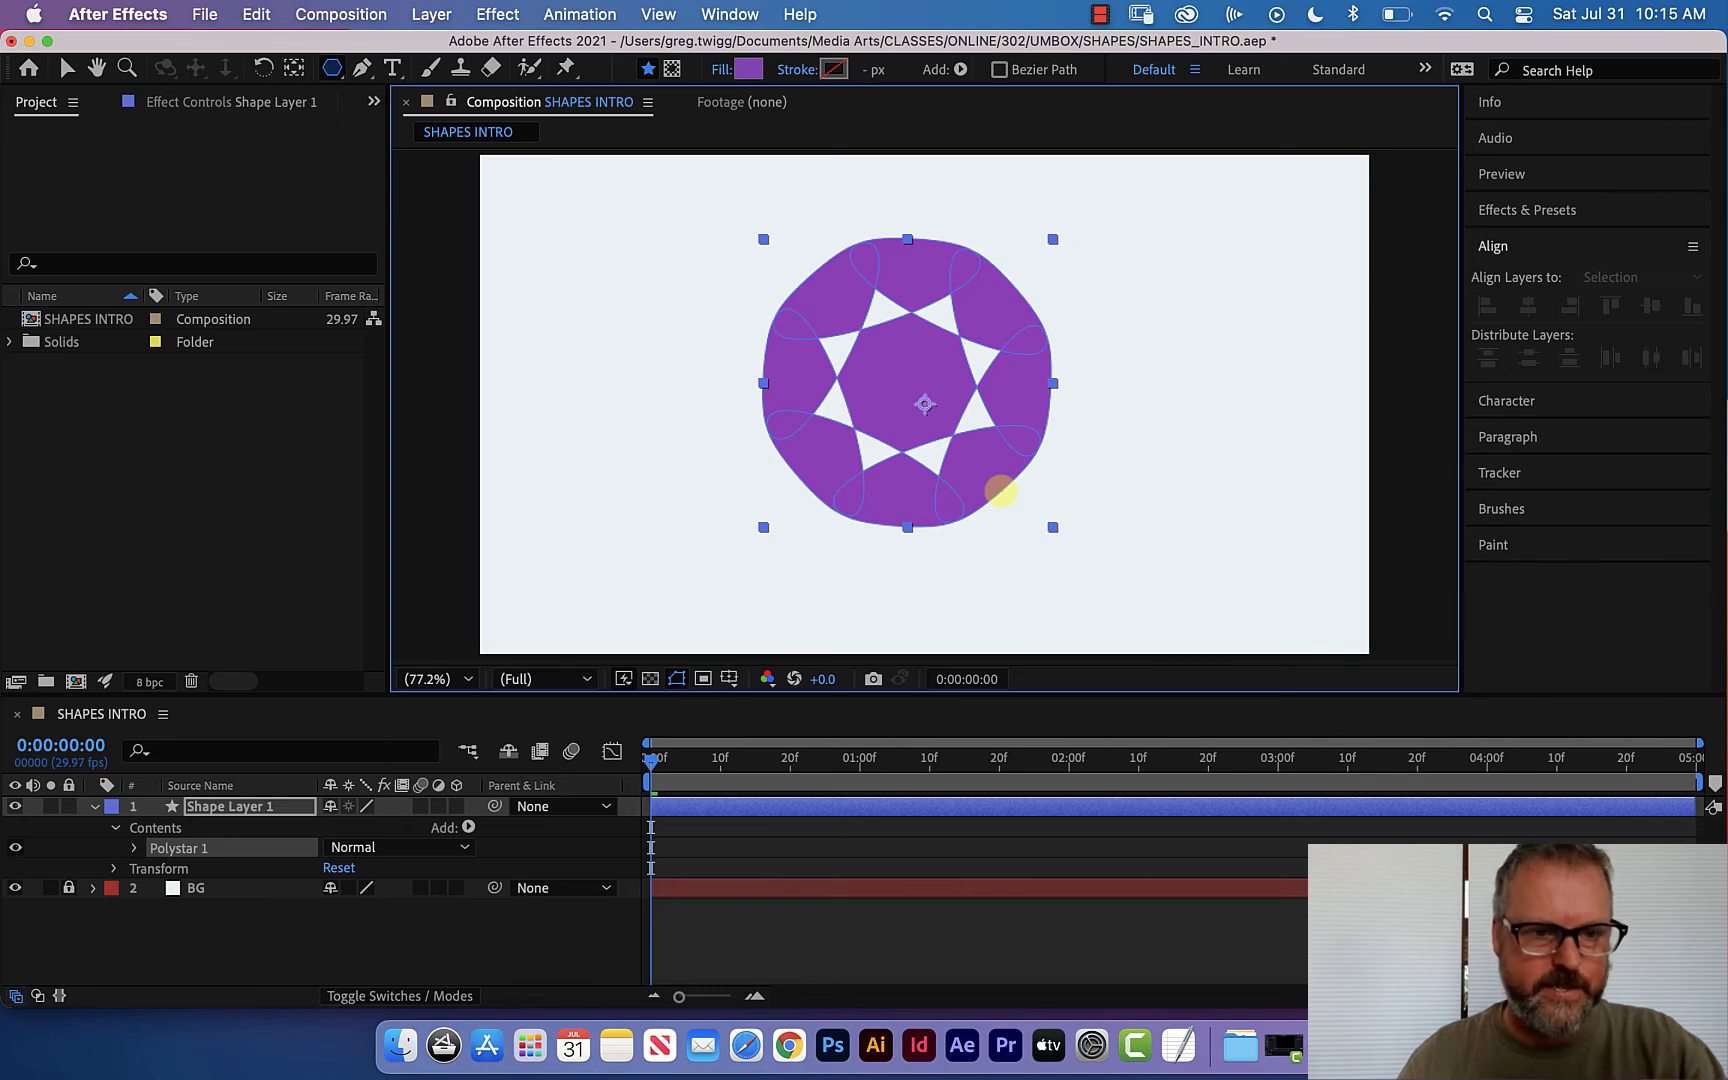
drag(1000, 491, 1019, 507)
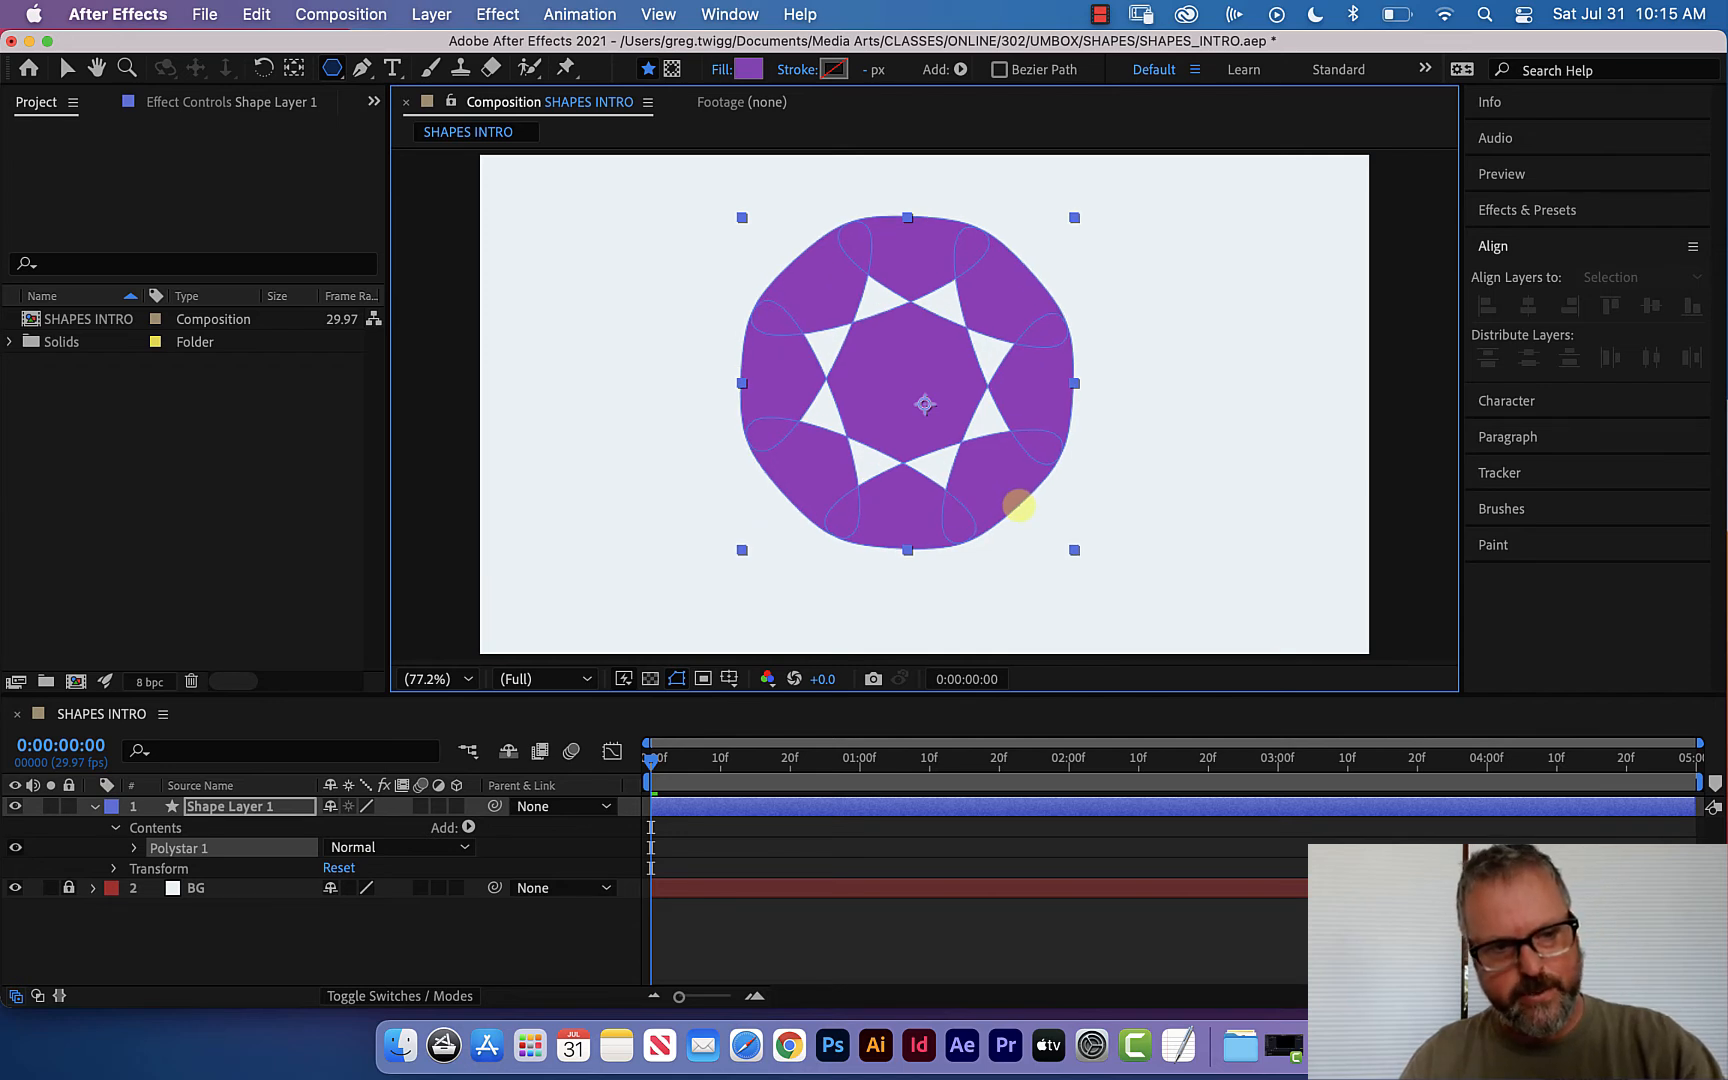
key(Down)
drag(1018, 506, 1016, 506)
key(Up)
key(Down)
key(Up)
key(Up)
key(Down)
key(Down)
key(Down)
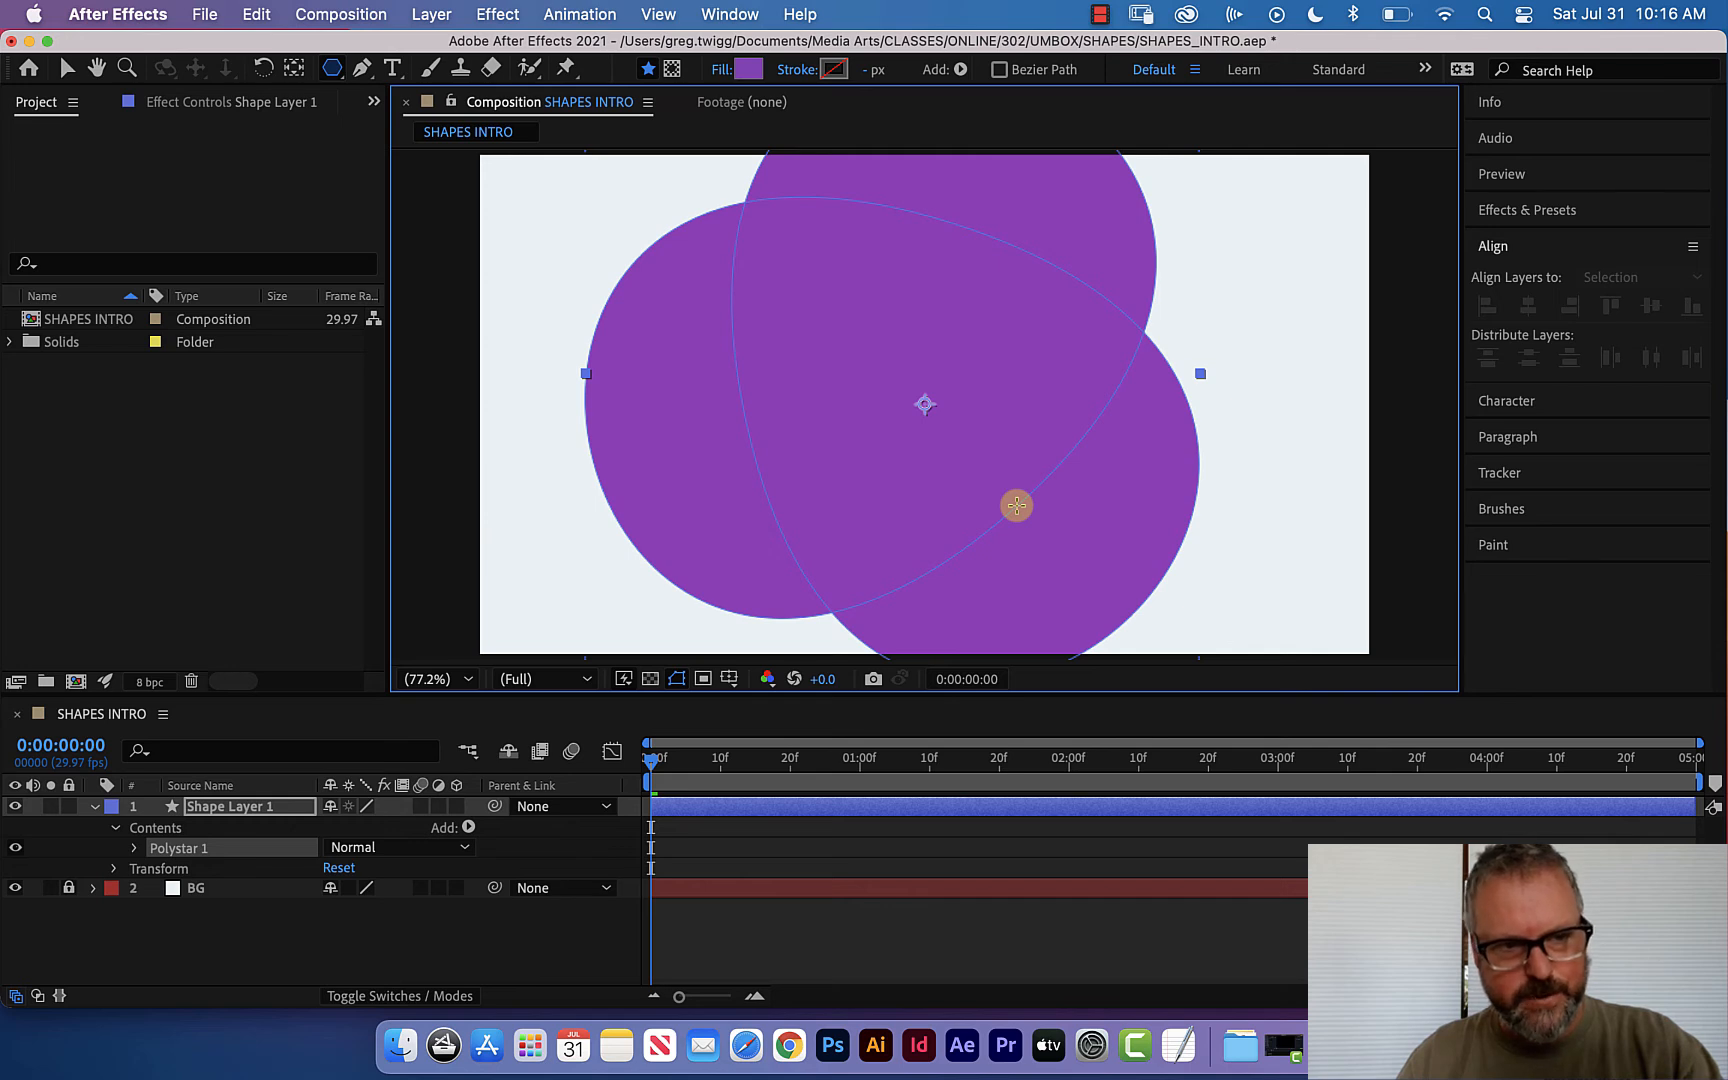
drag(1016, 506, 1016, 506)
key(Up)
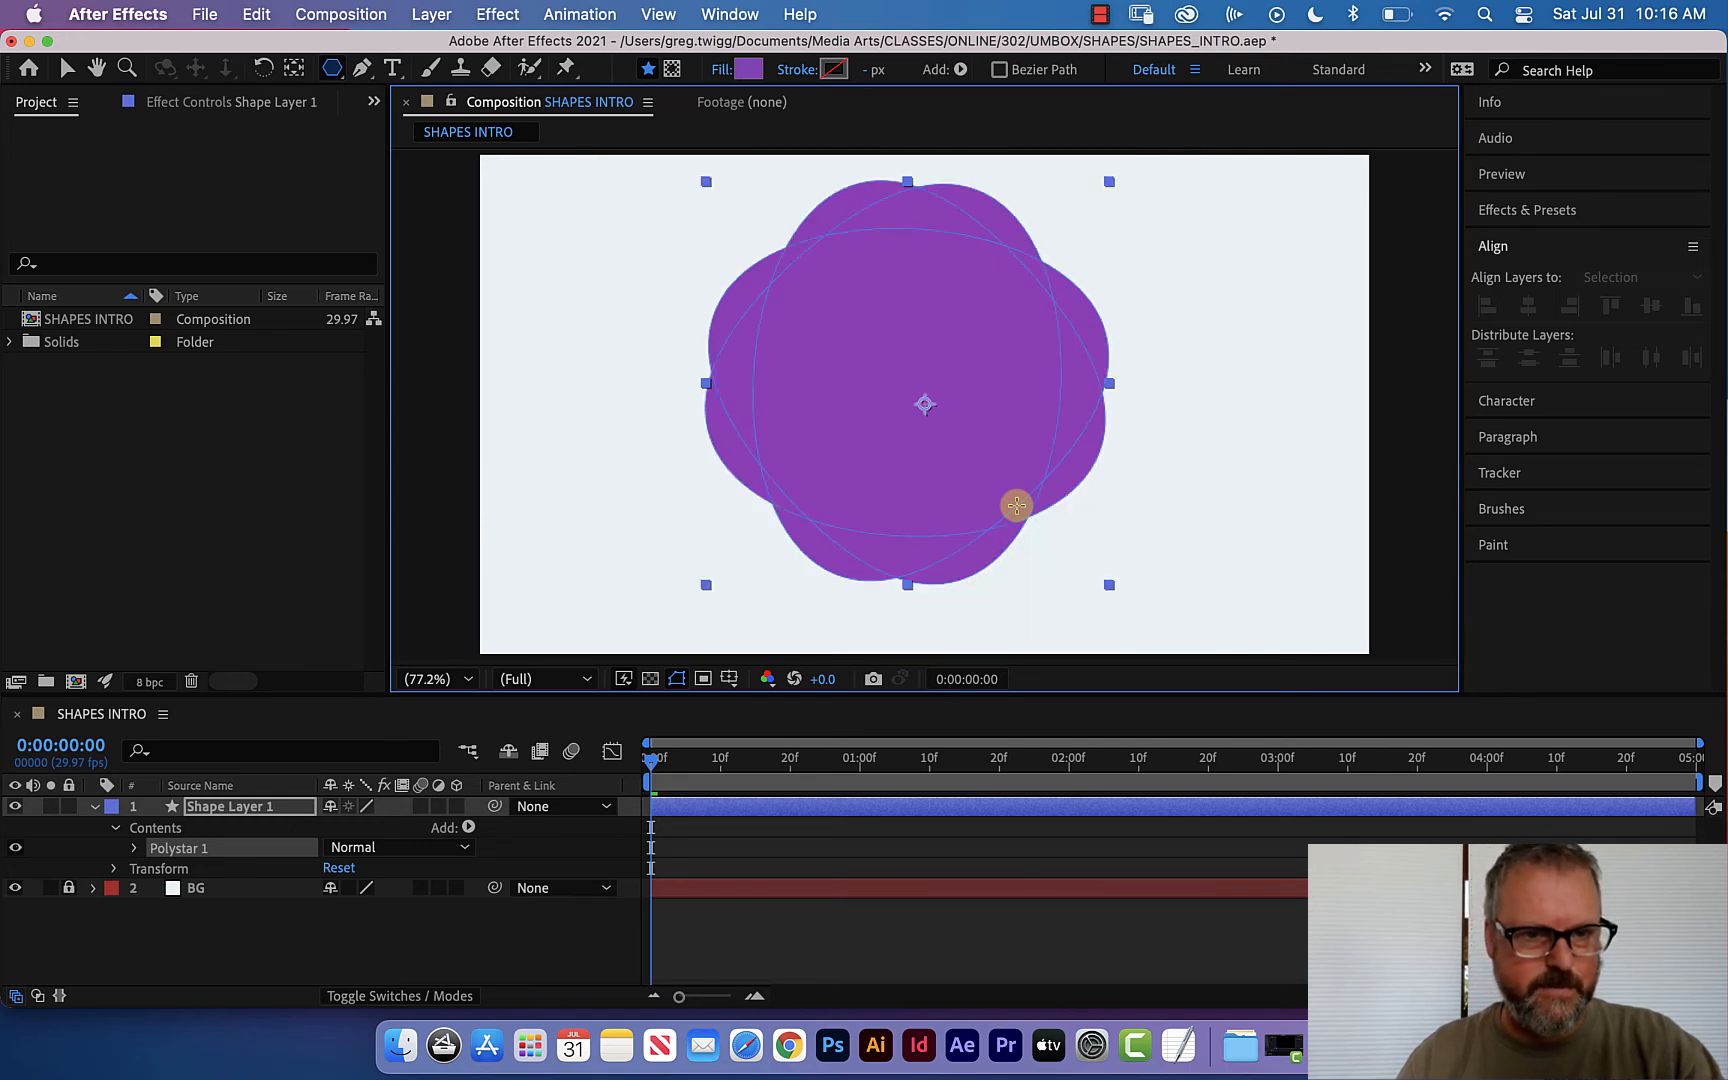
key(Up)
drag(1016, 506, 1016, 506)
key(Up)
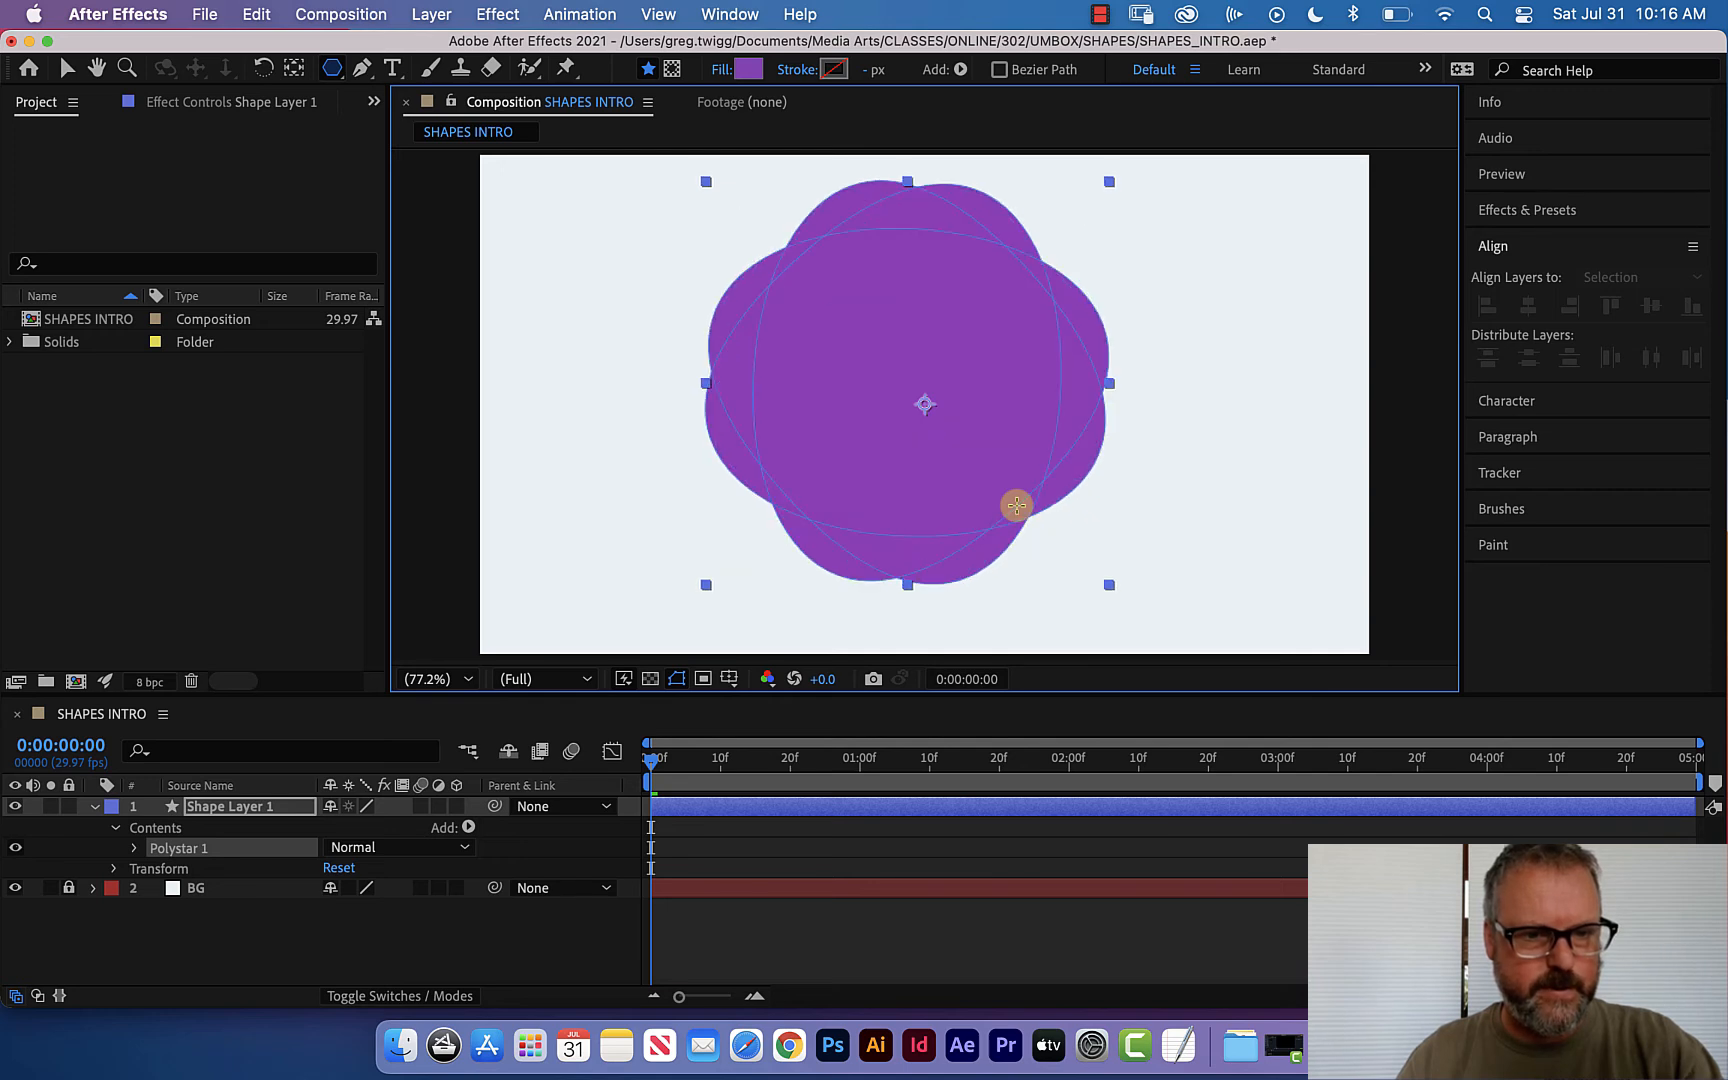
Vary the roundness of the polygon being drawn, raising and lowering it until its sides are nearly straight.
key(Right)
key(Right)
key(Right)
key(Right)
key(Right)
key(Right)
key(Right)
key(Right)
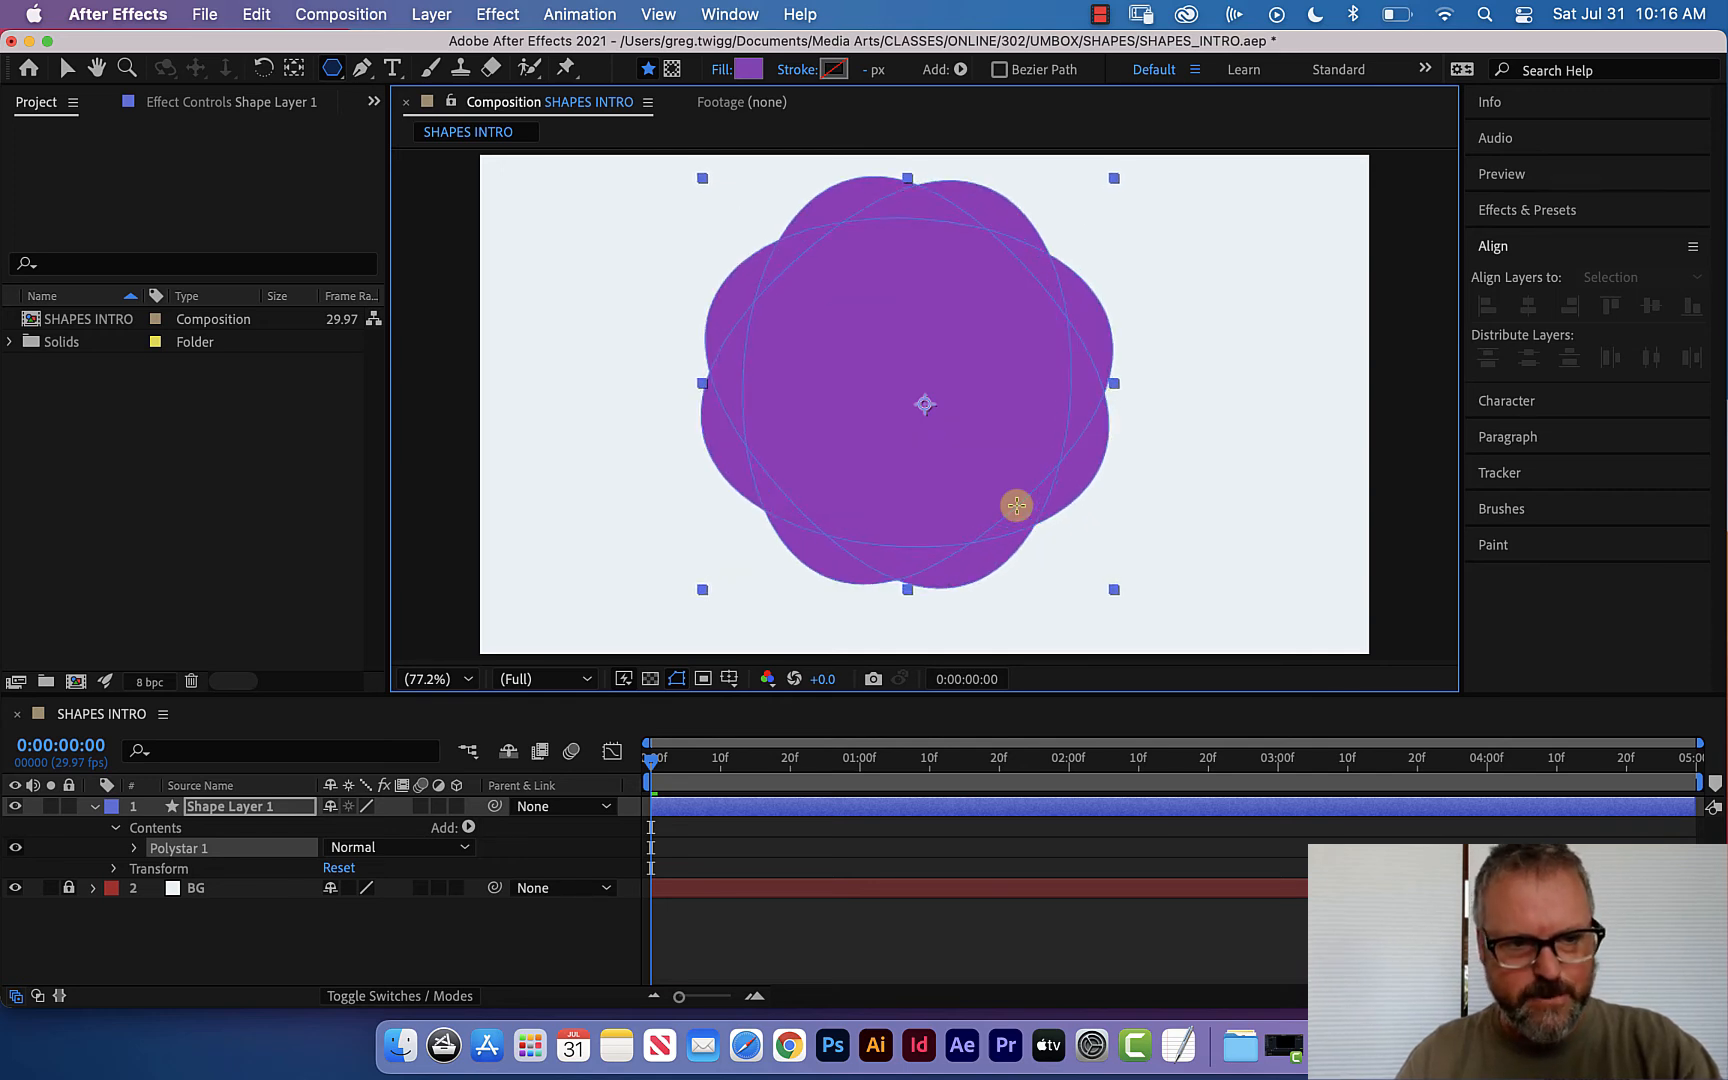
key(Right)
key(Right)
key(Right)
key(Right)
key(Right)
key(Right)
key(Right)
key(Right)
drag(1016, 506, 1012, 527)
key(Left)
key(Left)
key(Left)
key(Left)
key(Left)
key(Left)
key(Left)
key(Left)
key(Right)
key(Right)
key(Right)
key(Right)
key(Right)
key(Right)
key(Right)
key(Right)
key(Left)
key(Left)
key(Left)
key(Left)
key(Left)
key(Left)
key(Left)
key(Left)
key(Left)
key(Left)
key(Left)
key(Left)
key(Left)
key(Left)
key(Left)
key(Left)
key(Right)
key(Right)
key(Right)
key(Right)
key(Right)
key(Right)
key(Right)
key(Right)
key(Right)
key(Right)
Turn the shape being drawn into a straight-sided hexagon with an outer radius of about 361 px and a rotation of about 90°.
key(Up)
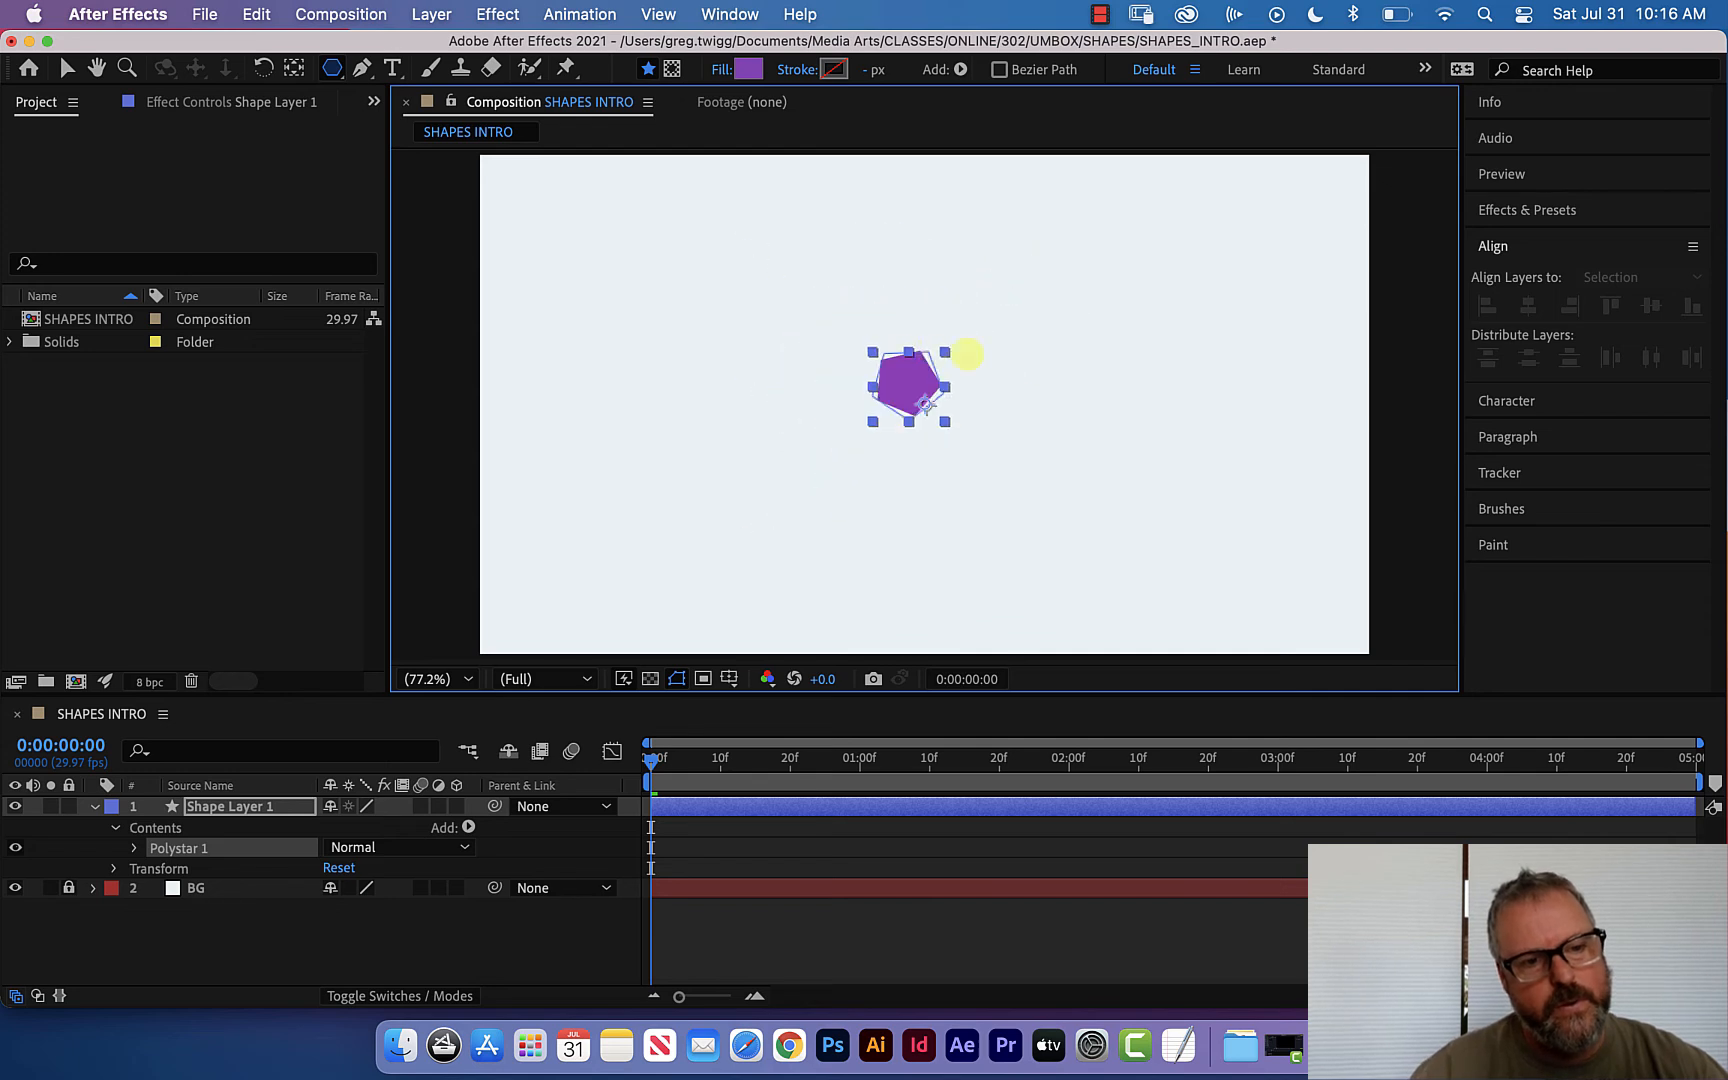
drag(968, 521, 979, 512)
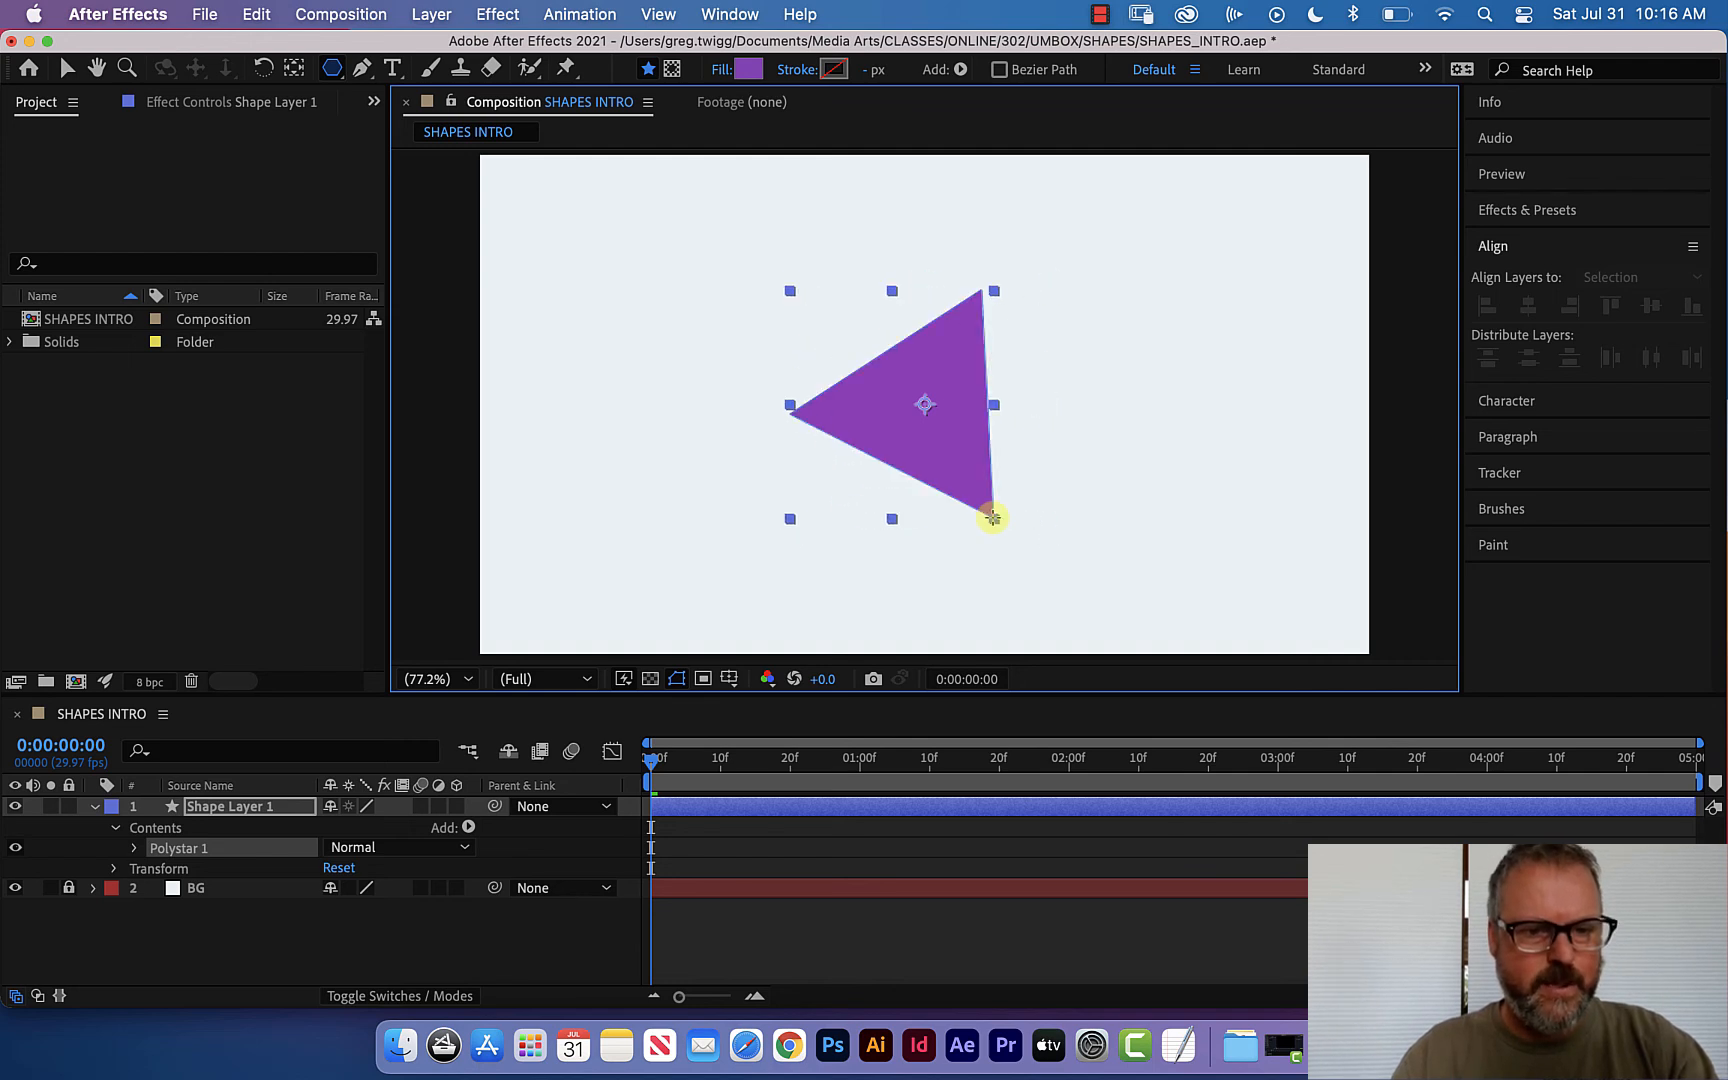
mouse_move(993, 521)
mouse_down()
mouse_move(1013, 469)
mouse_move(980, 517)
mouse_move(972, 467)
mouse_move(1018, 513)
mouse_move(1014, 499)
mouse_move(1091, 513)
mouse_move(991, 478)
mouse_move(1057, 505)
mouse_move(1027, 463)
mouse_move(1072, 501)
mouse_move(949, 451)
mouse_move(1049, 516)
mouse_up()
key(Up)
key(Up)
key(Up)
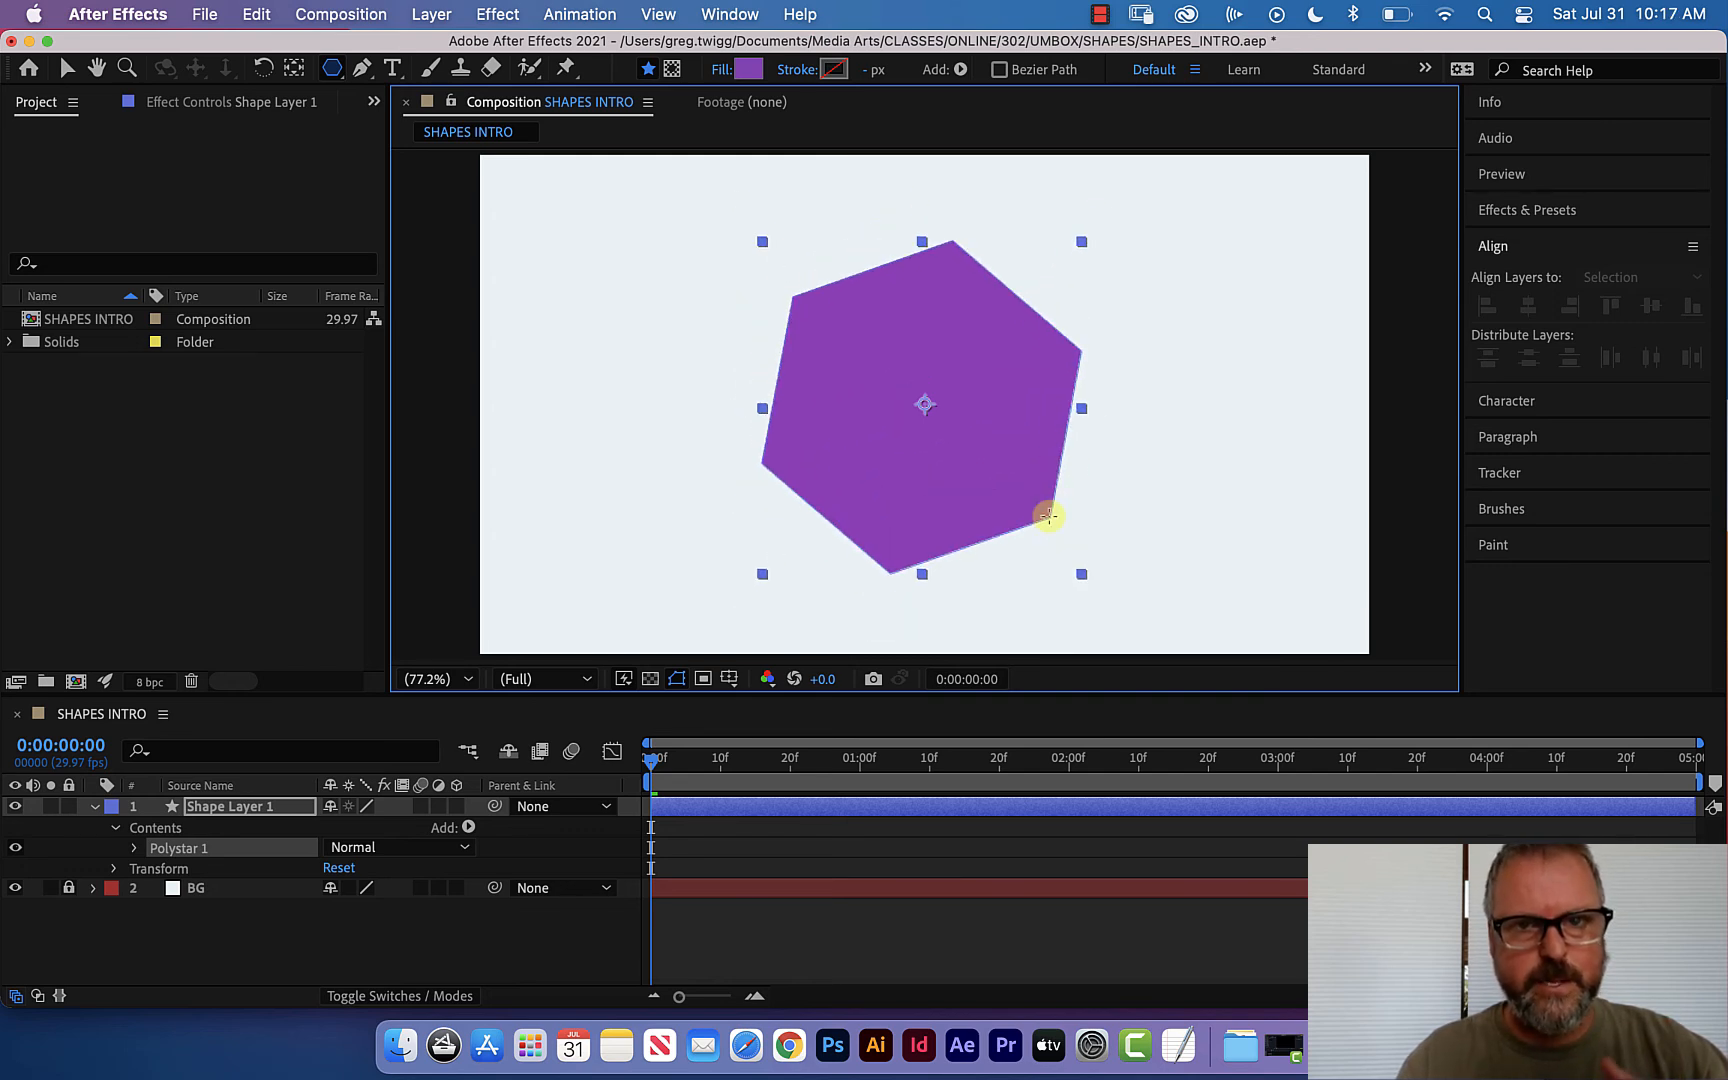
drag(1048, 515, 1065, 453)
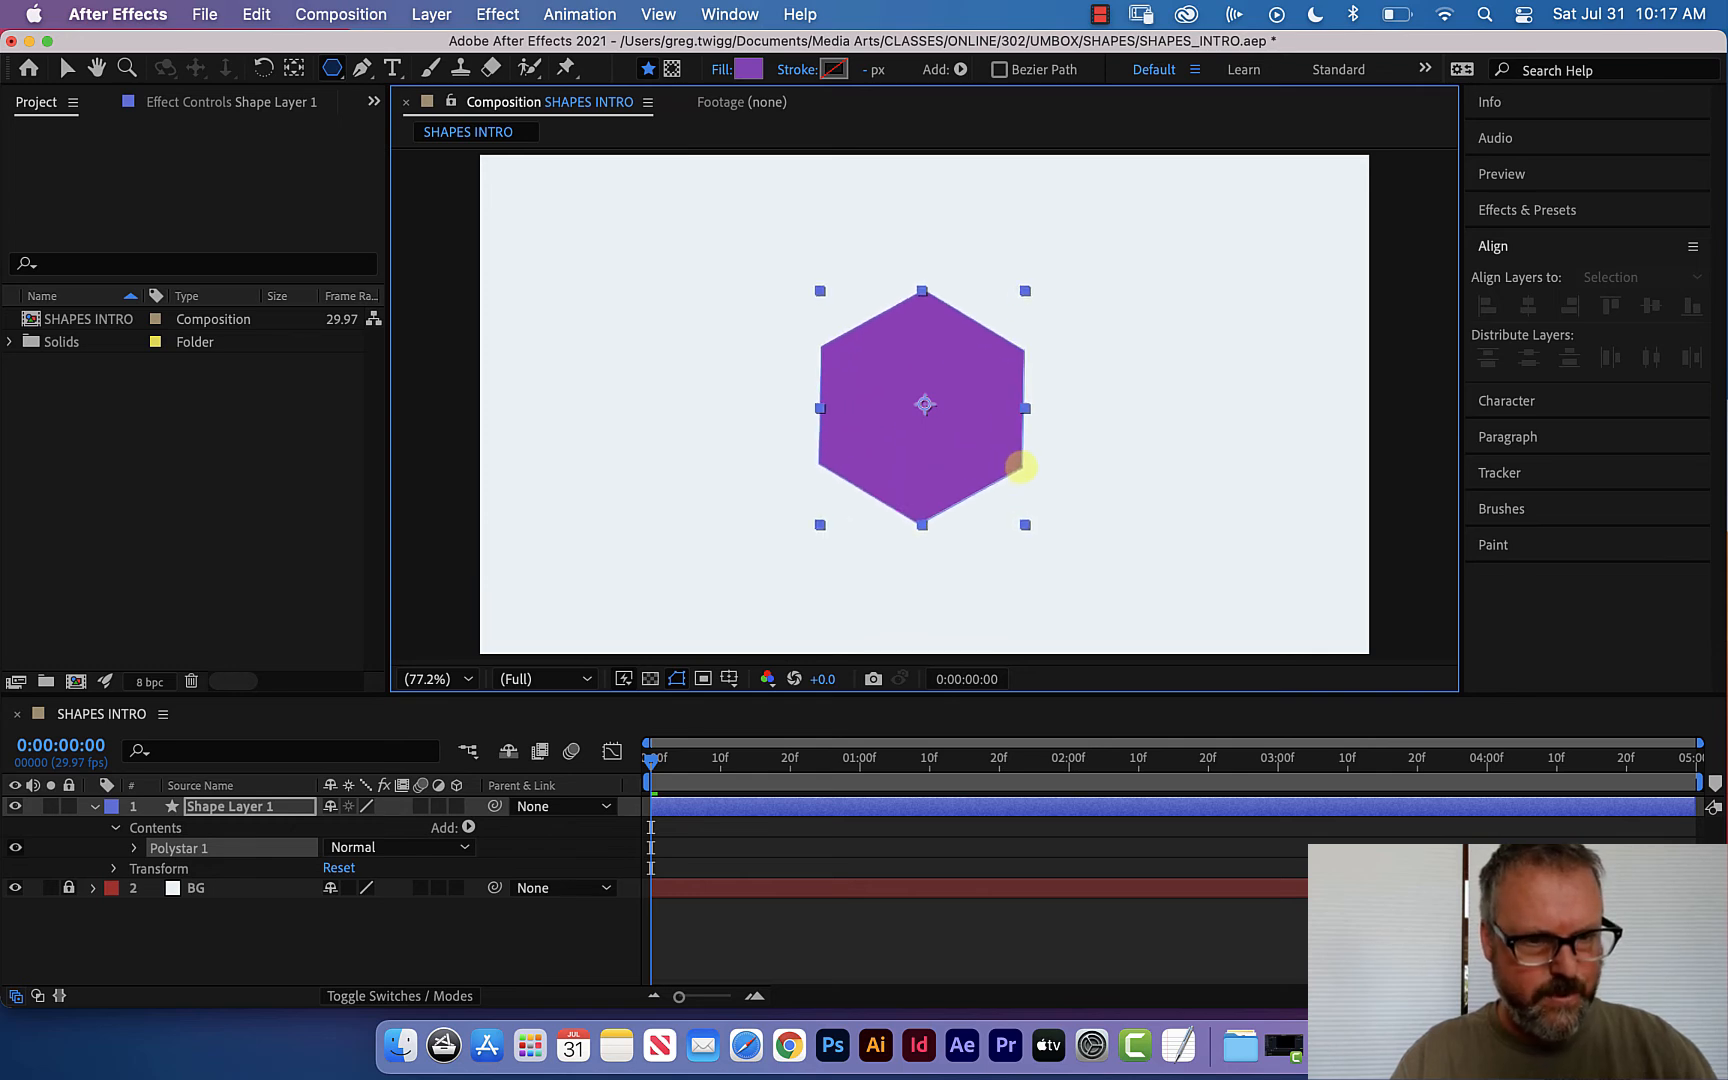
drag(1020, 467, 1084, 402)
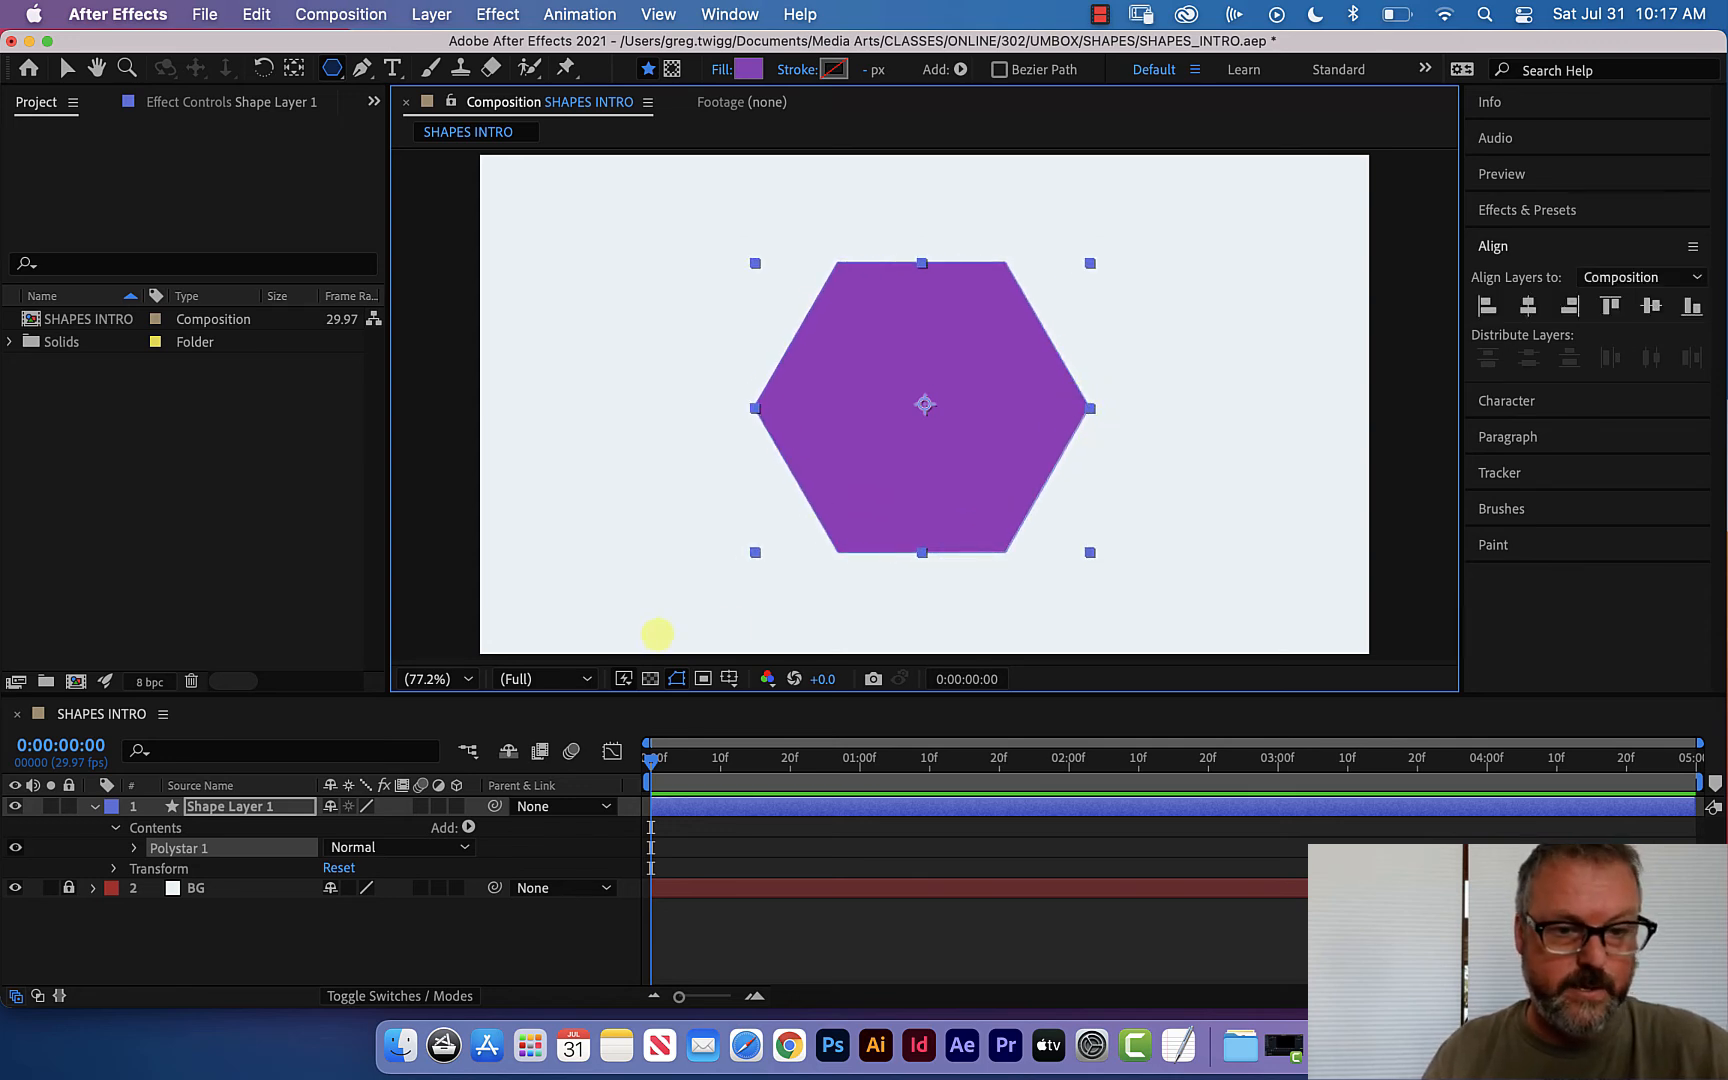
Try negative Outer Roundness values in the hexagon's Polystar Path 1, then set Outer Roundness to 0%.
click(134, 848)
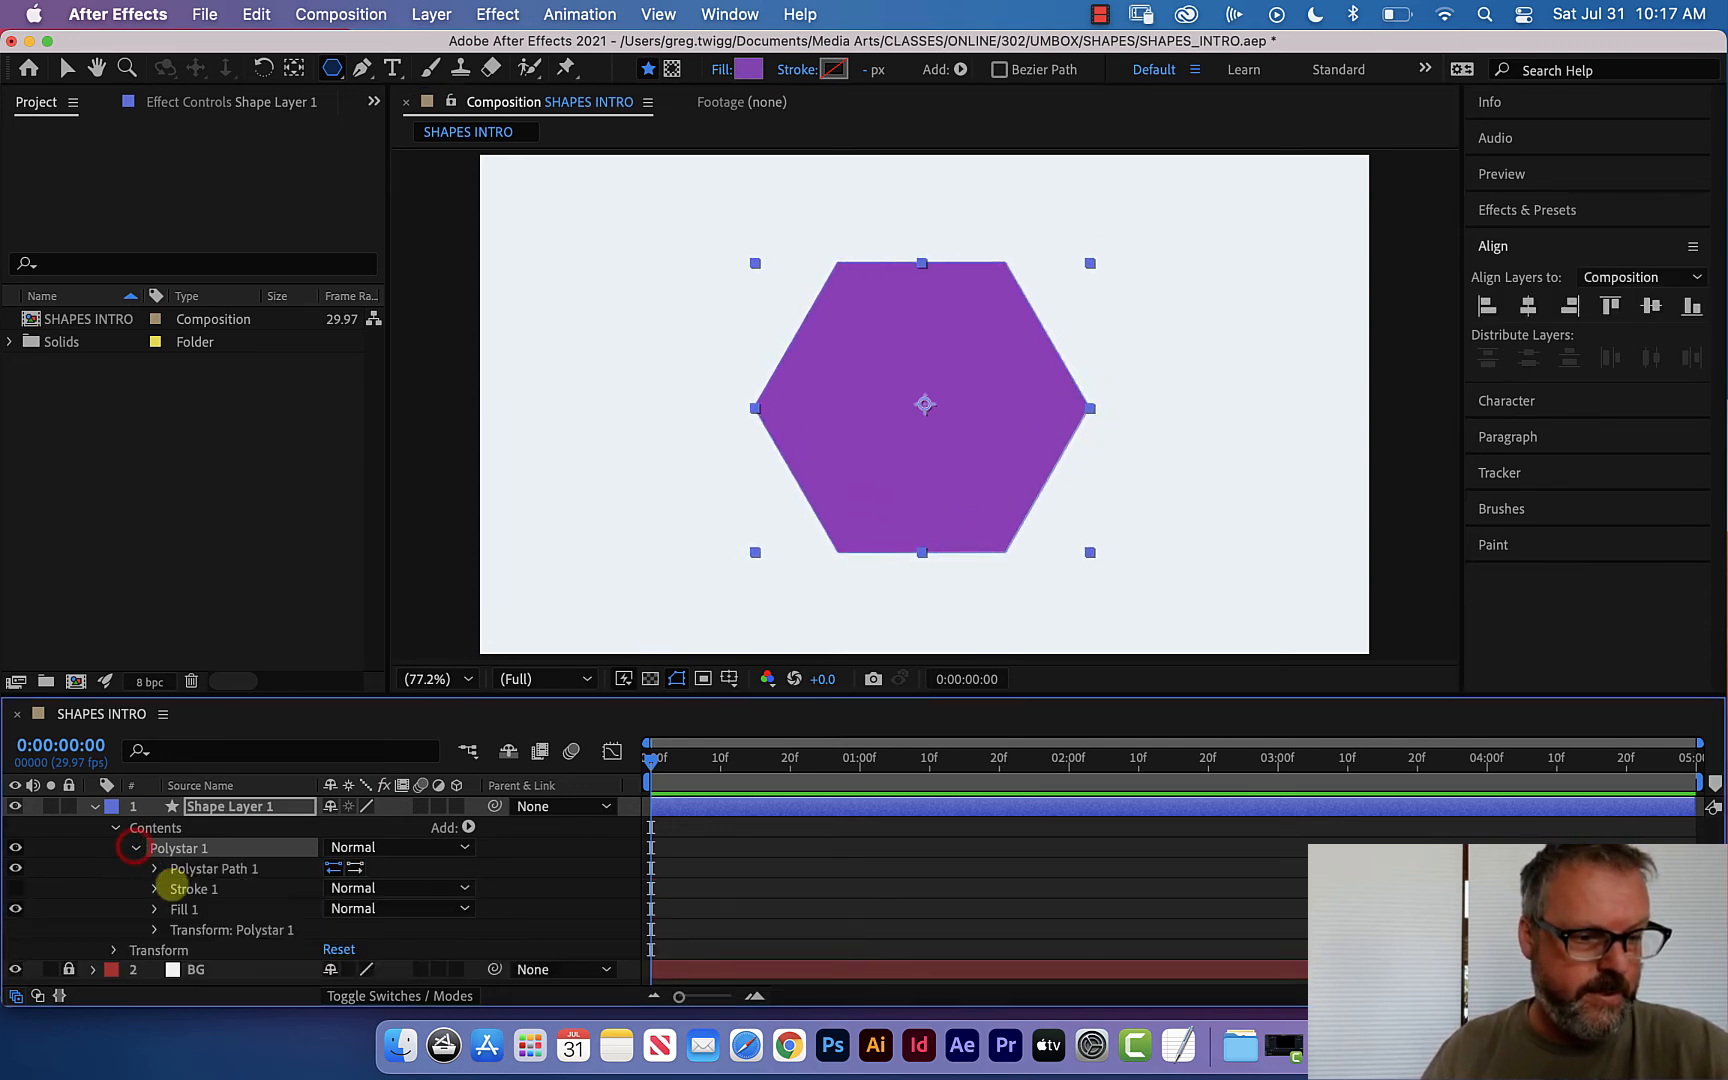
click(156, 868)
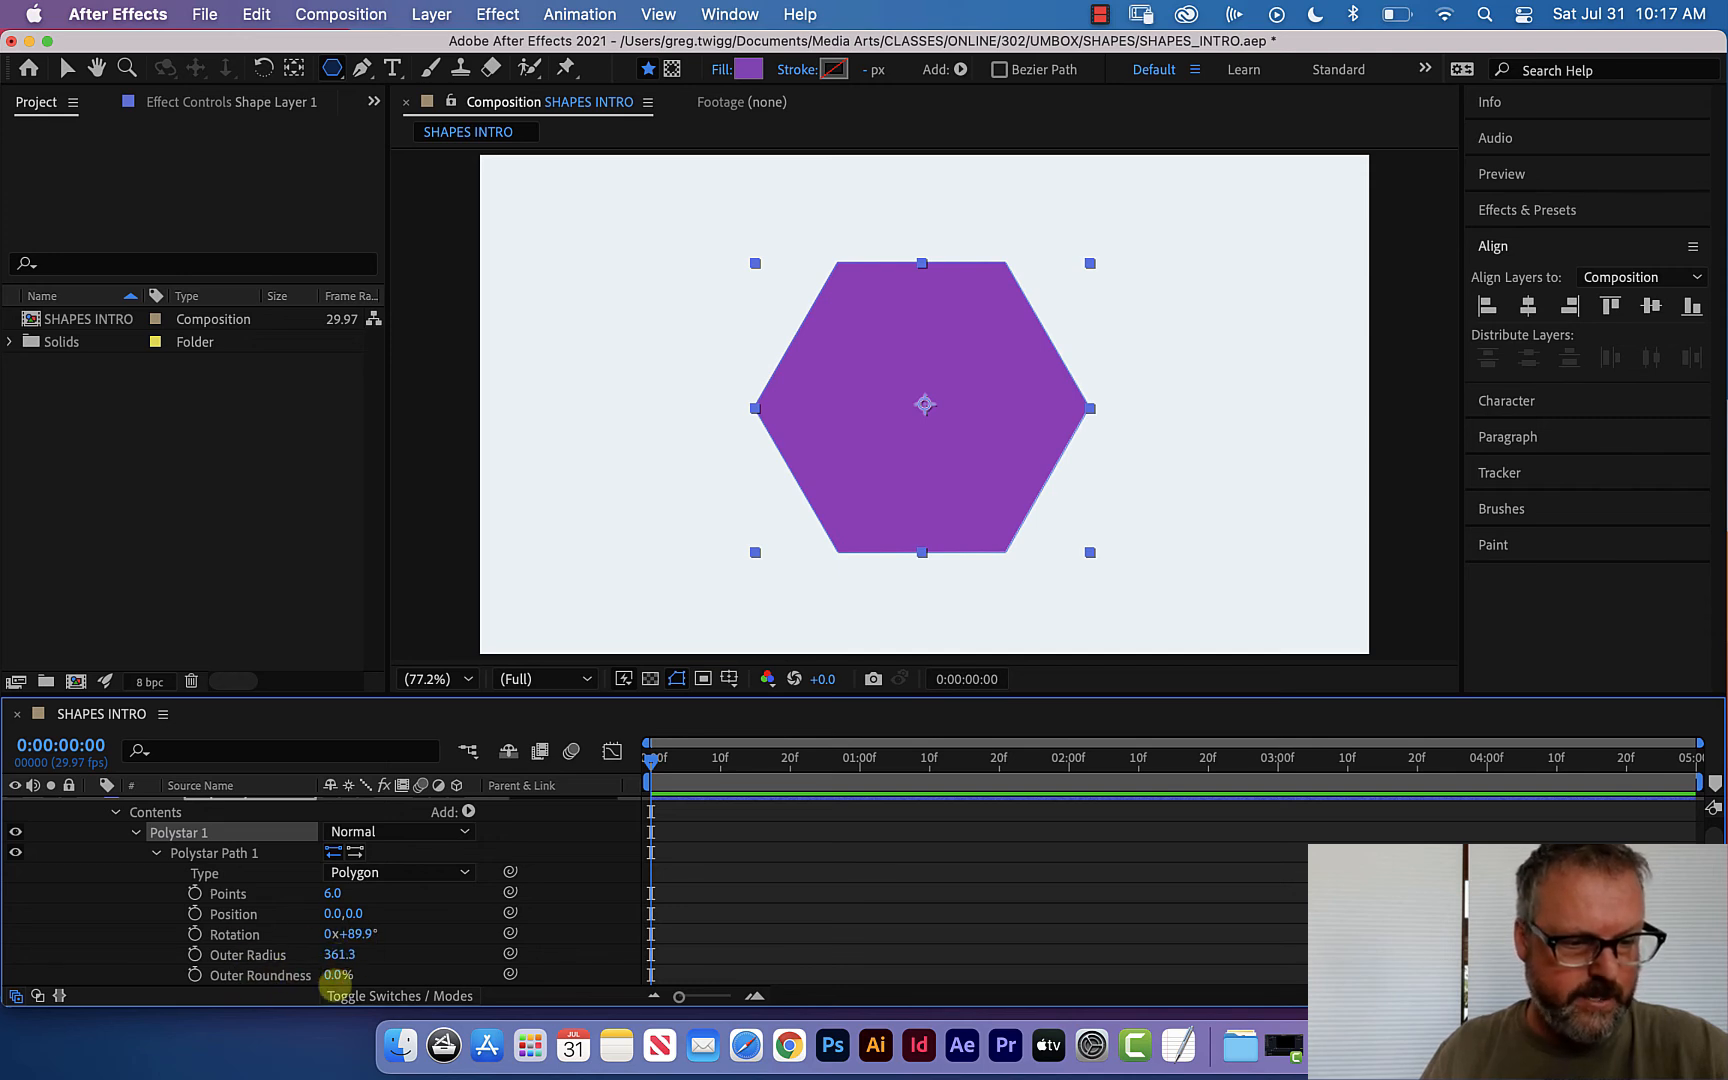
drag(336, 974, 5, 908)
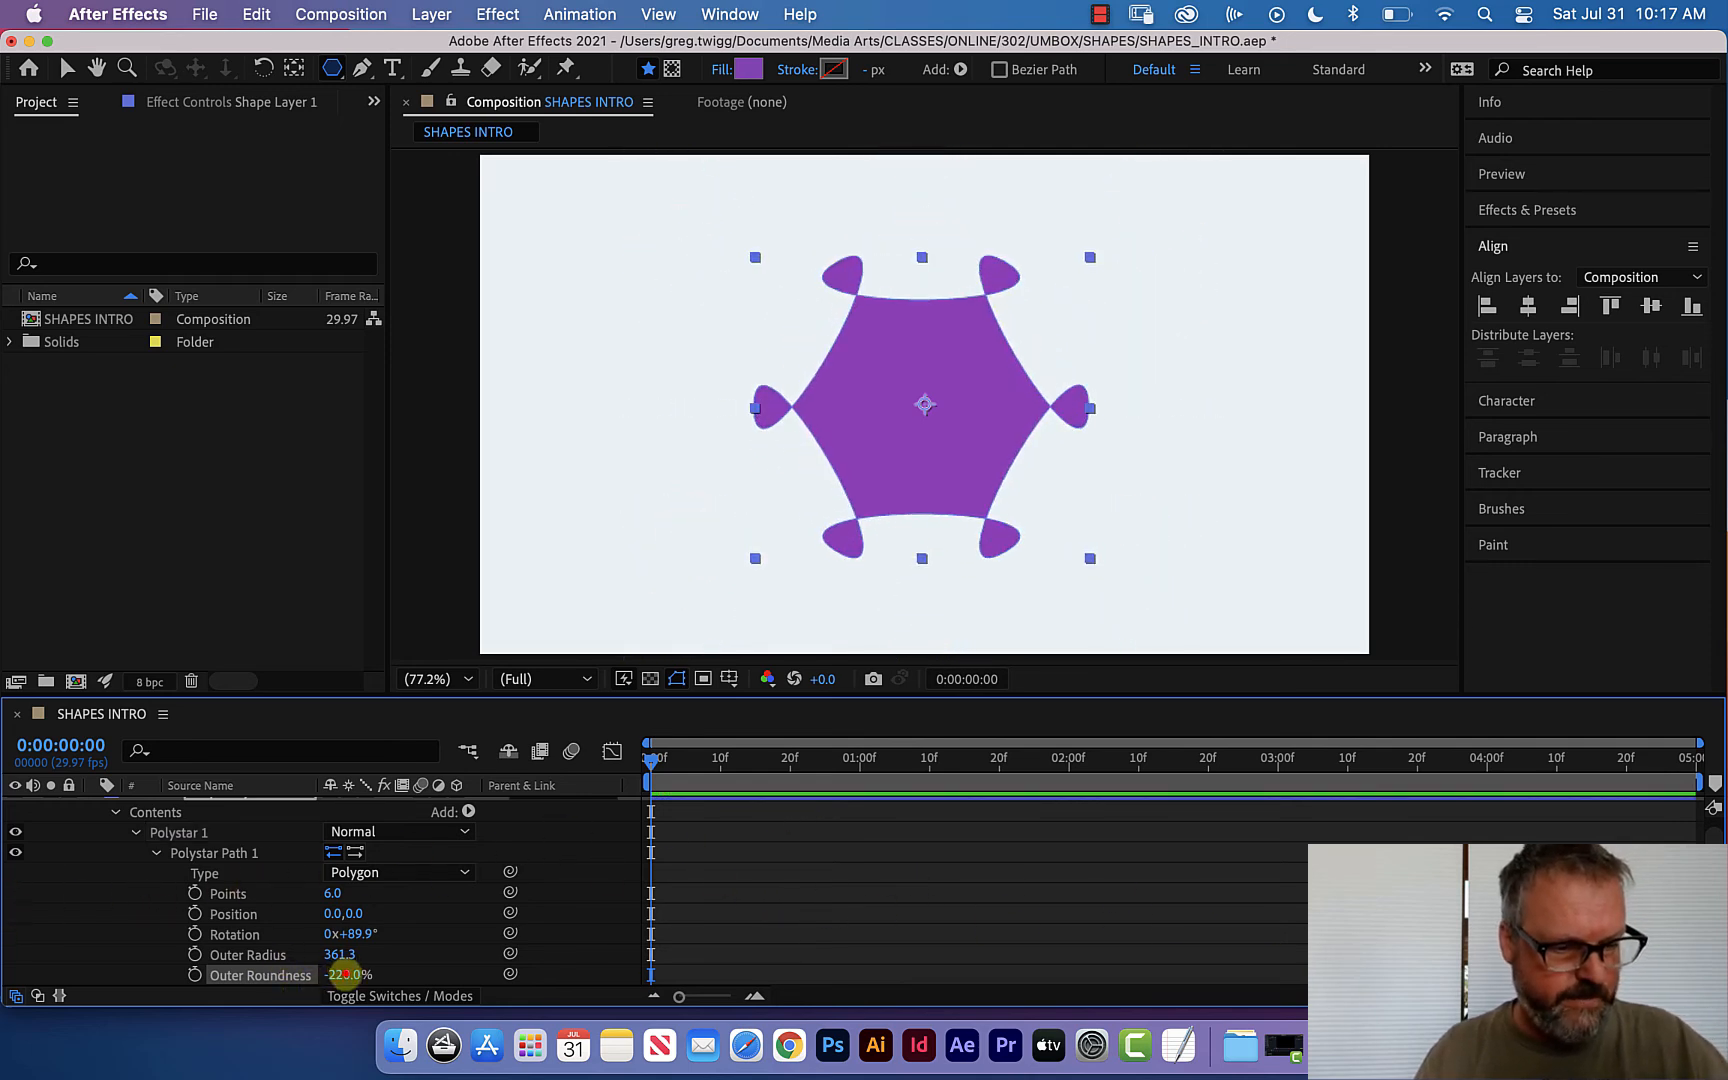
drag(341, 974, 310, 921)
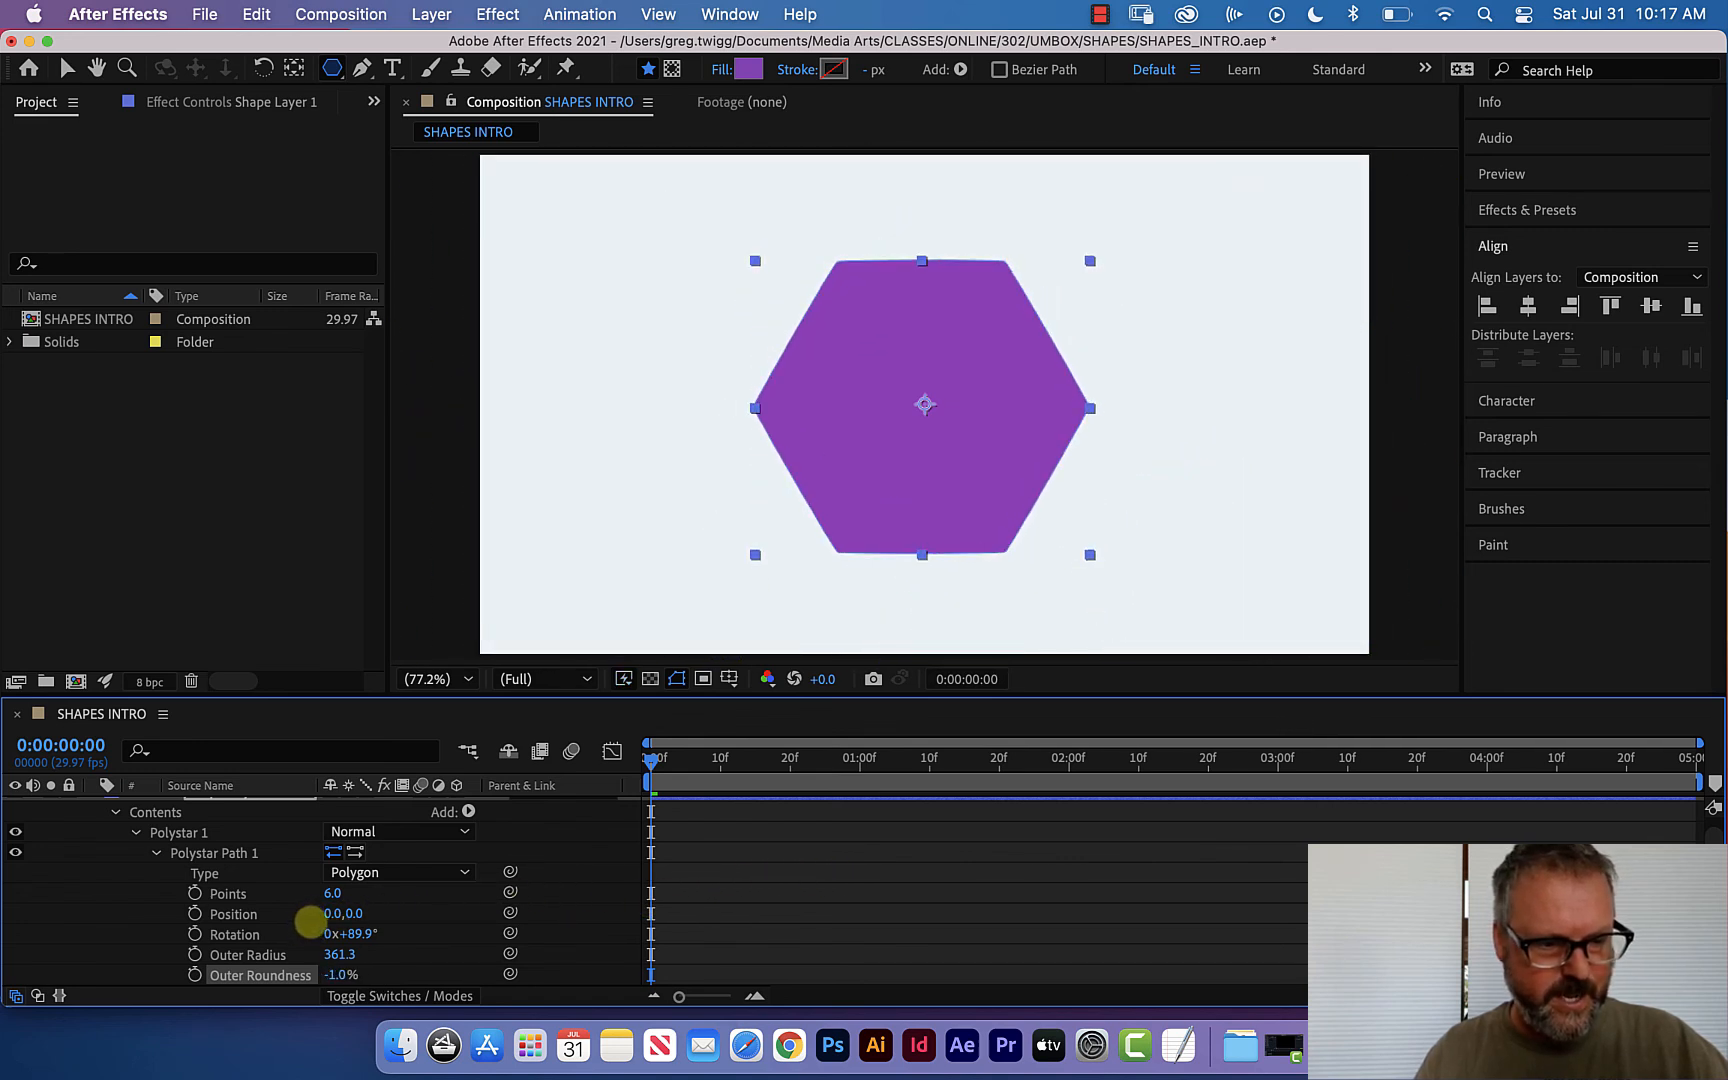
text(0)
key(Return)
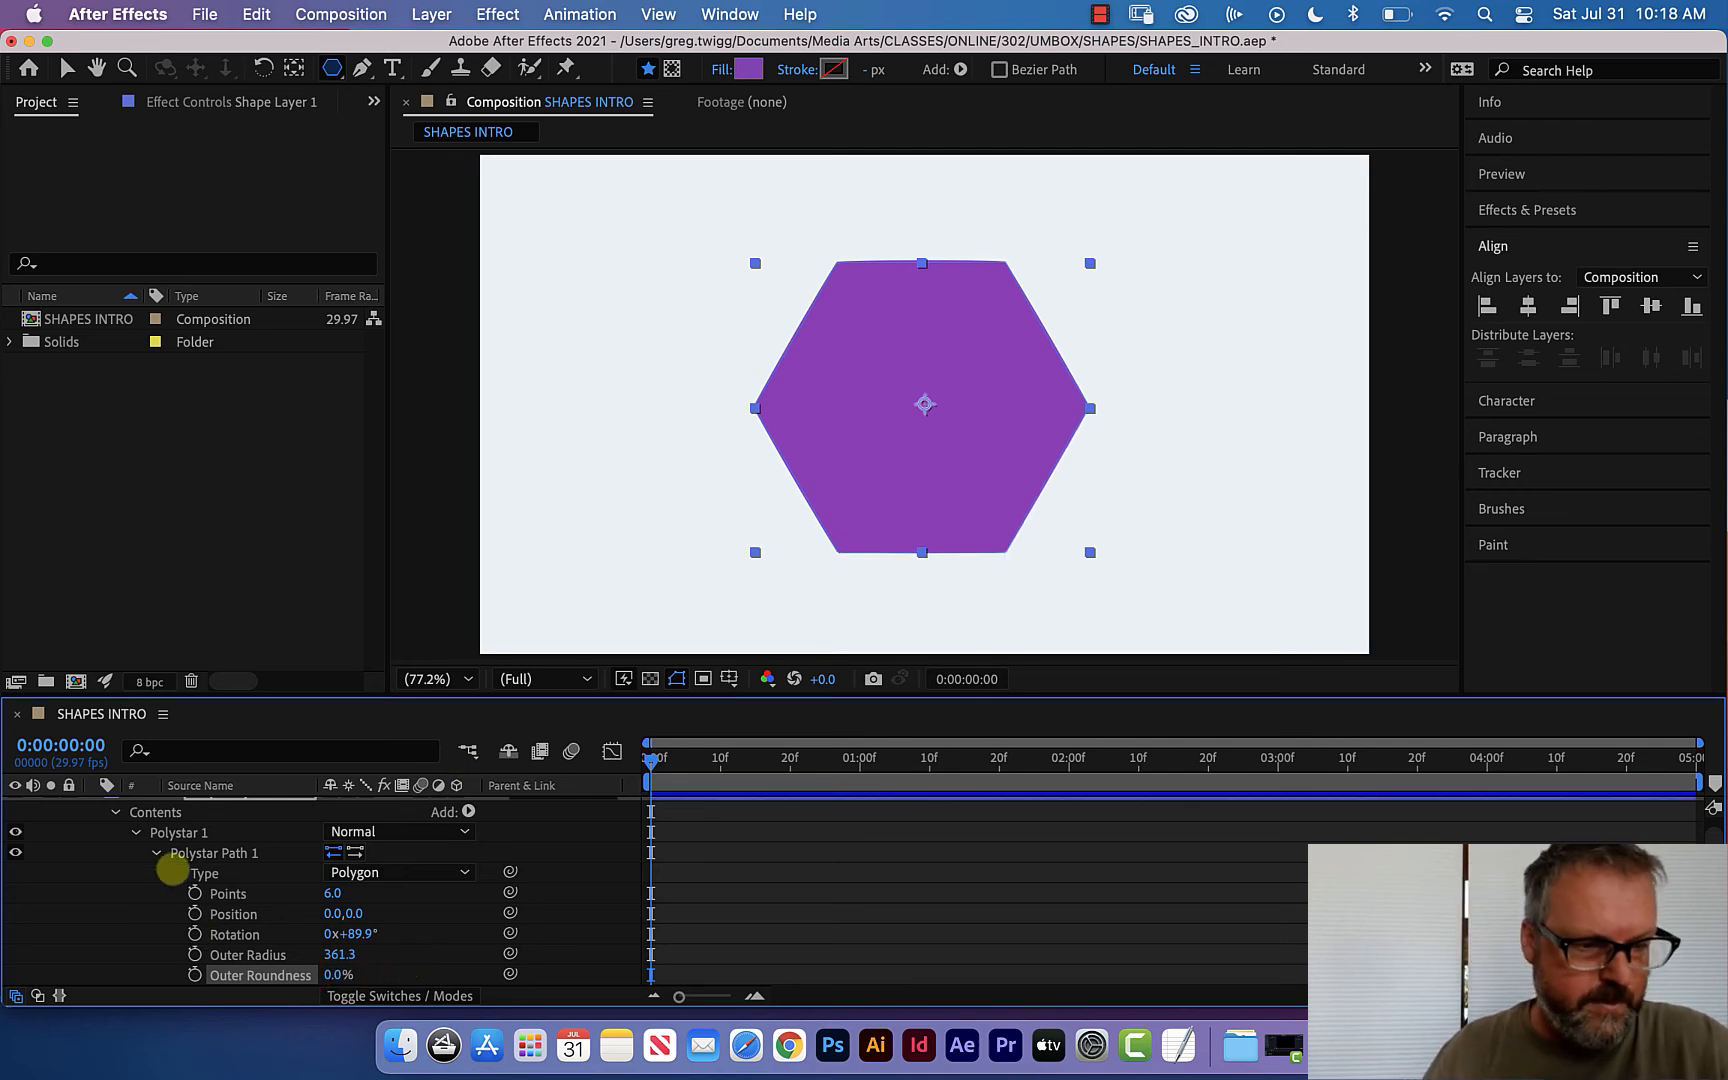
Collapse the hexagon's path properties and delete its shape layer.
click(160, 853)
click(157, 853)
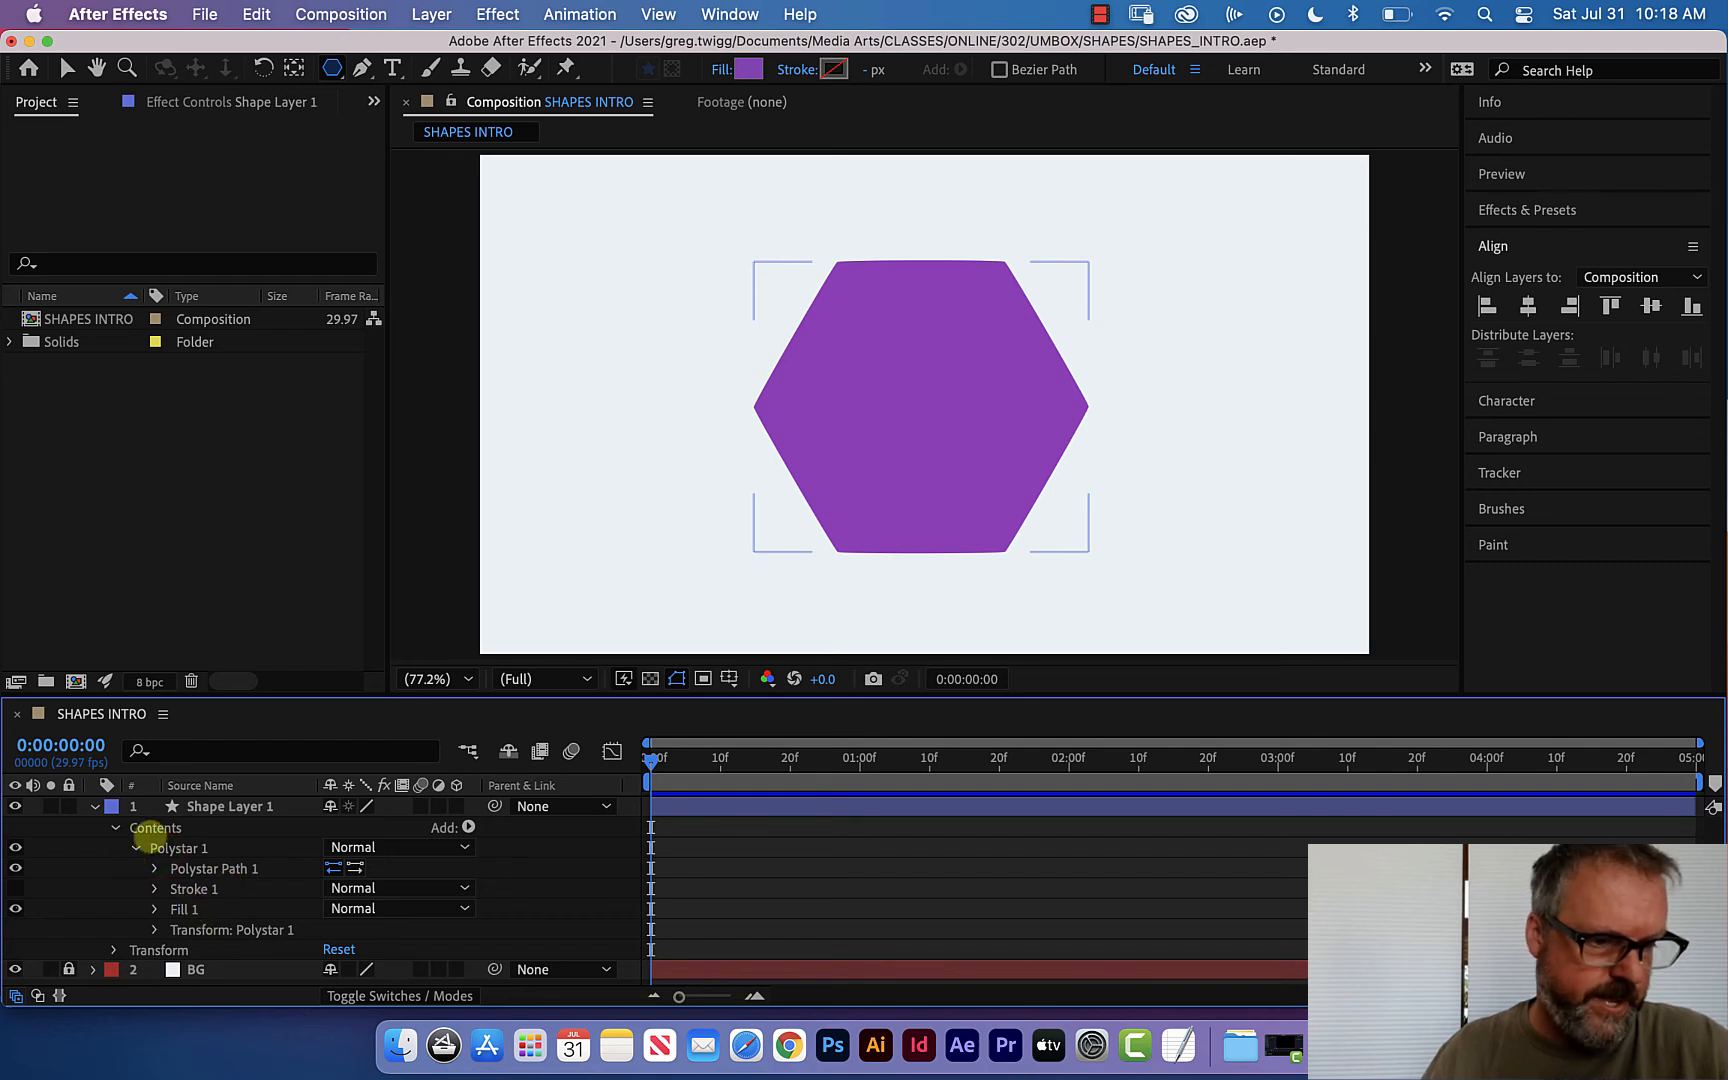
click(229, 808)
key(Delete)
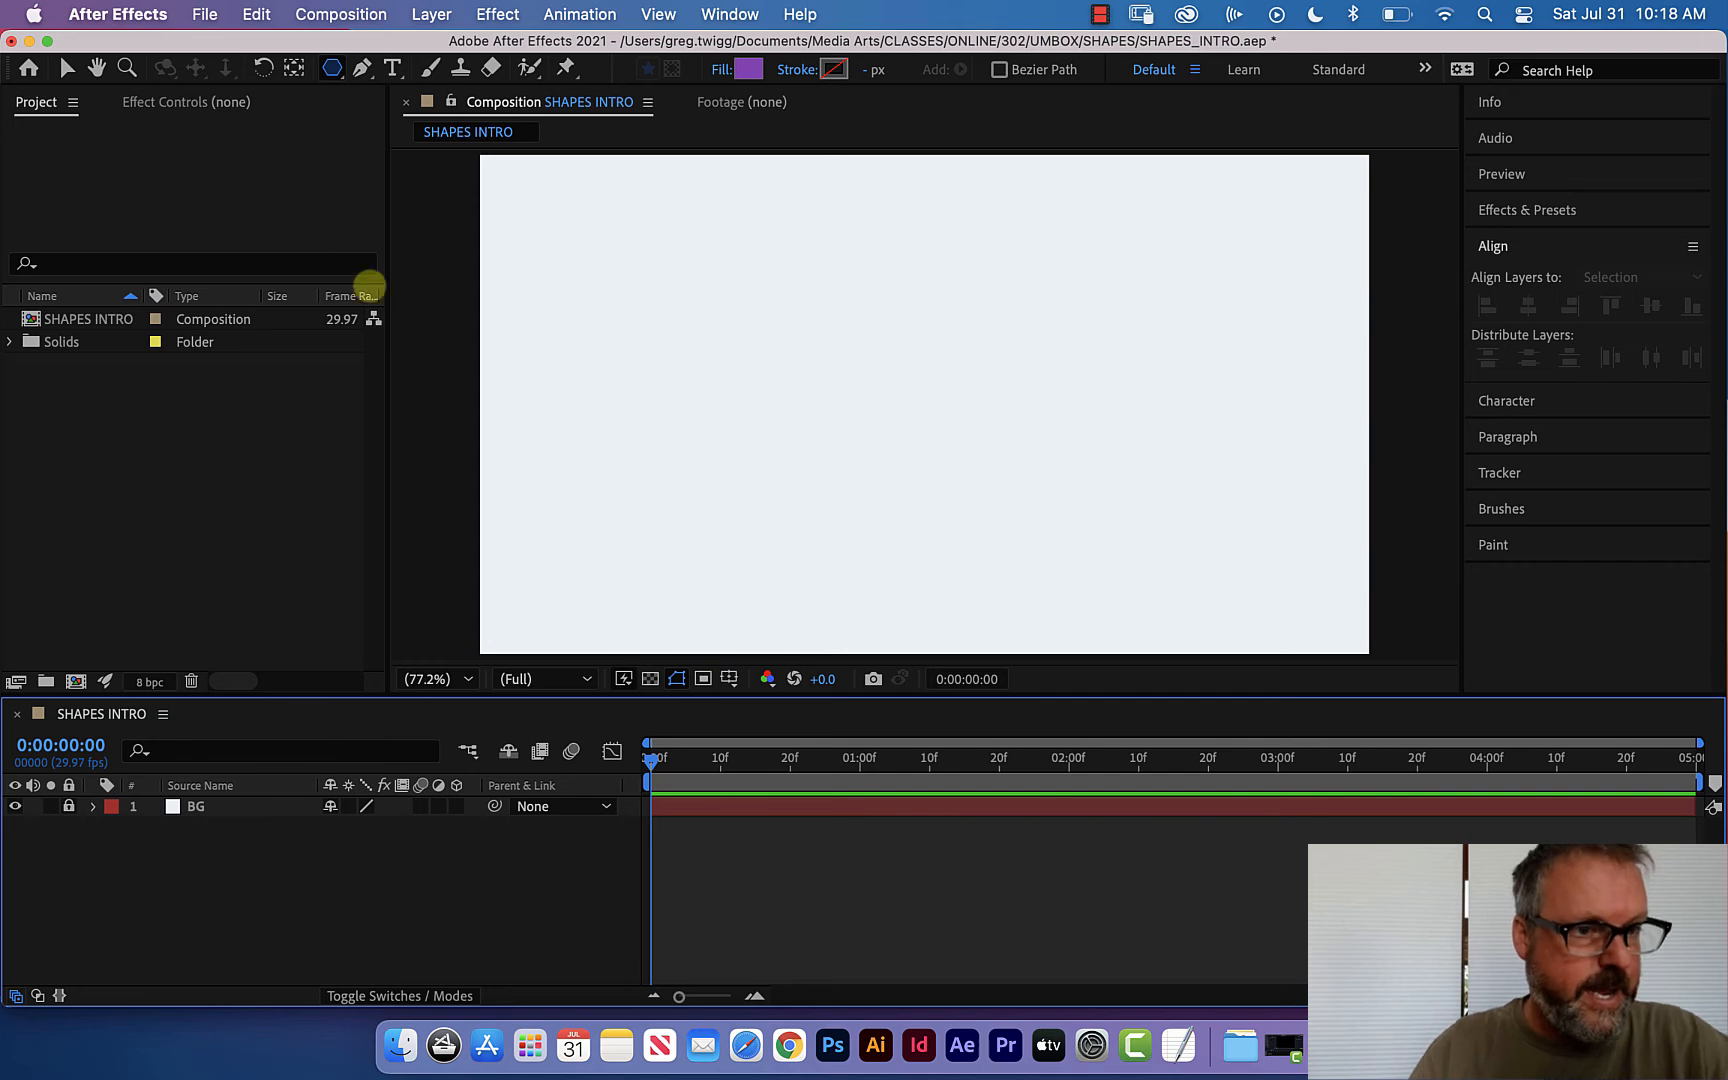
Draw a star with the Star Tool in the middle of the composition and adjust it to ten points.
click(334, 67)
click(390, 172)
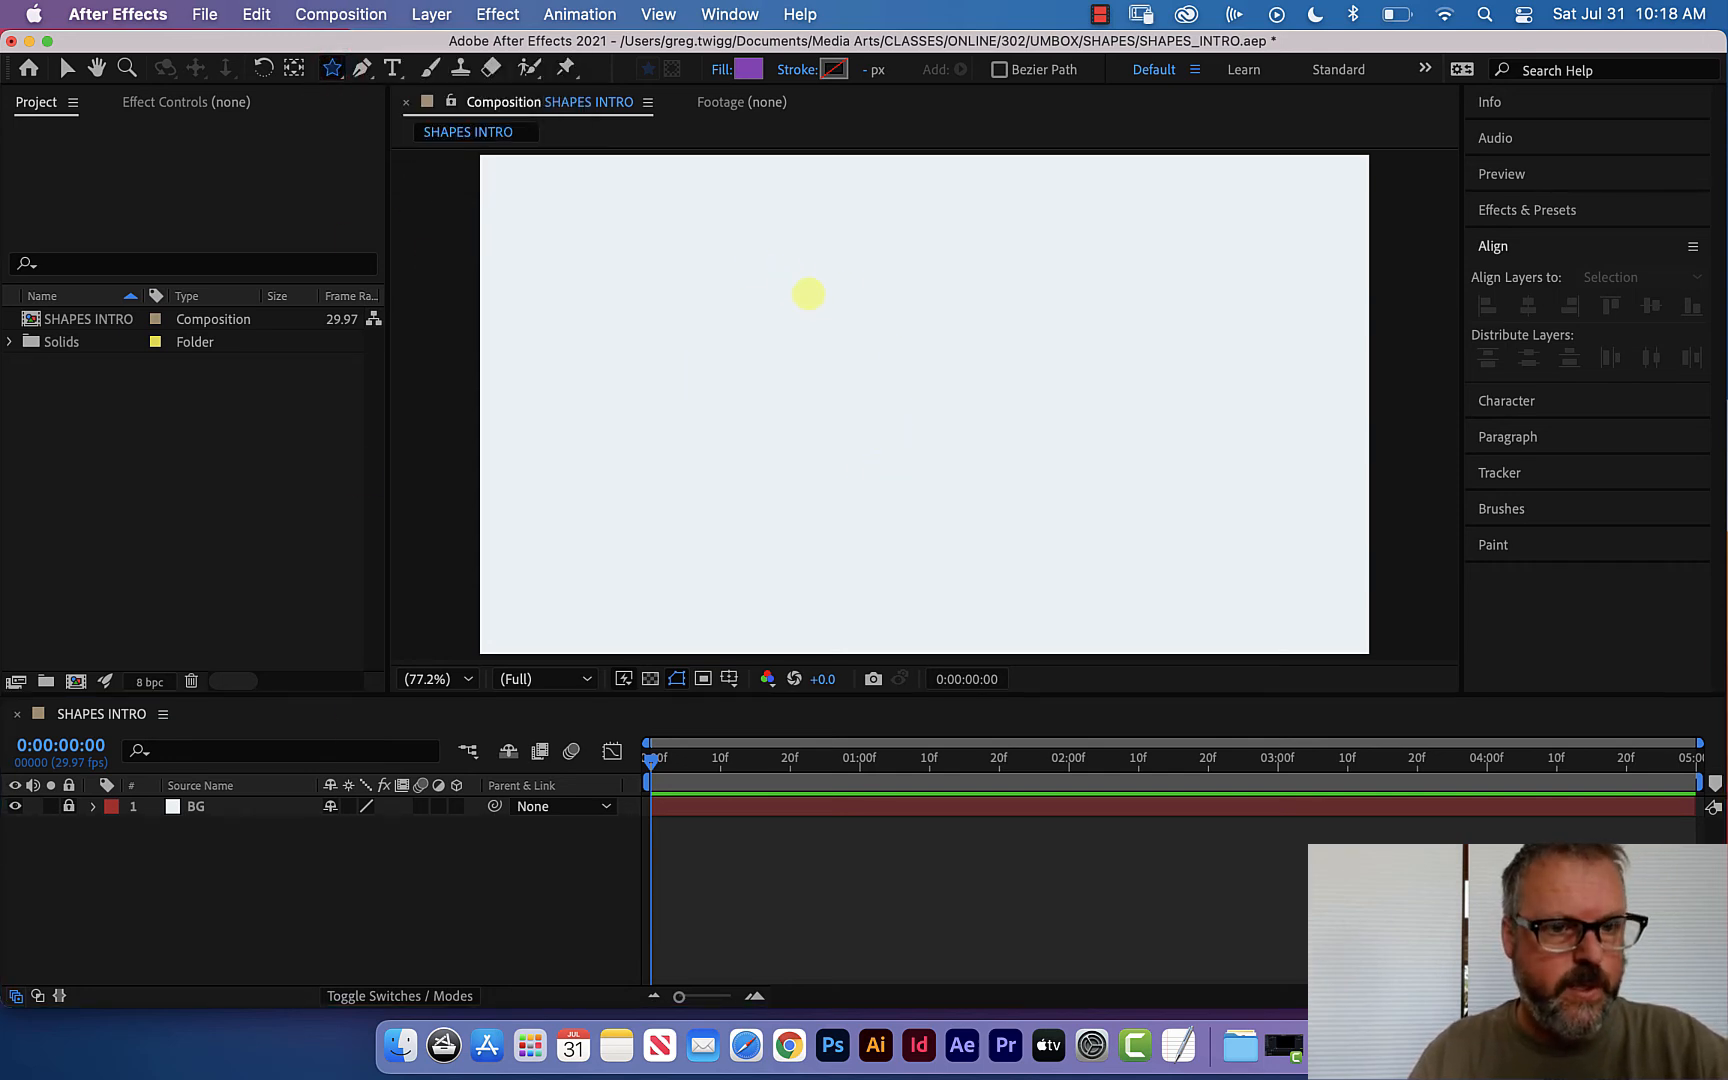
mouse_move(808, 300)
mouse_down()
mouse_move(887, 424)
mouse_move(872, 370)
mouse_move(1024, 483)
mouse_move(984, 521)
mouse_move(956, 450)
mouse_move(1057, 579)
mouse_move(937, 451)
mouse_move(1066, 593)
mouse_move(937, 467)
mouse_move(1026, 567)
mouse_move(1104, 627)
mouse_move(928, 445)
mouse_up()
key(Down)
key(Down)
key(Down)
key(Up)
key(Up)
key(Up)
key(Up)
key(Up)
key(Up)
key(Up)
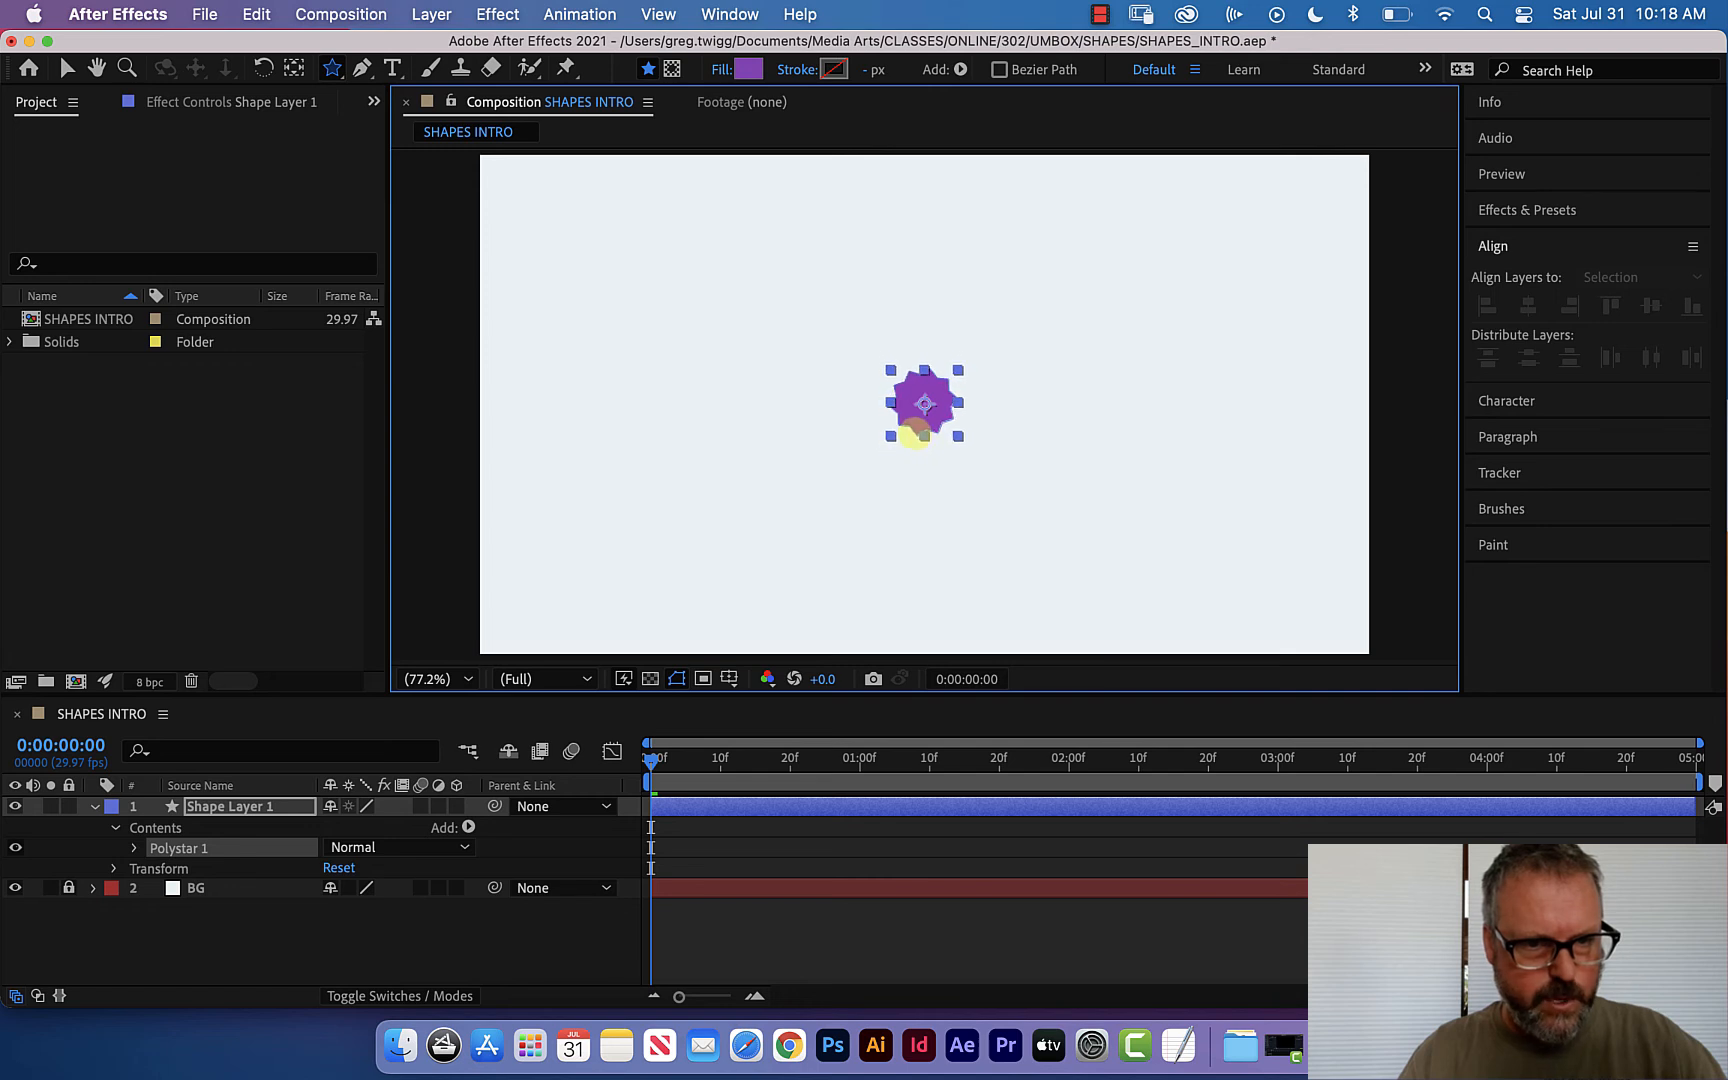
Reshape the star while drawing to an outer radius of about 426 px and an inner radius of about 169 px.
drag(916, 436, 1028, 569)
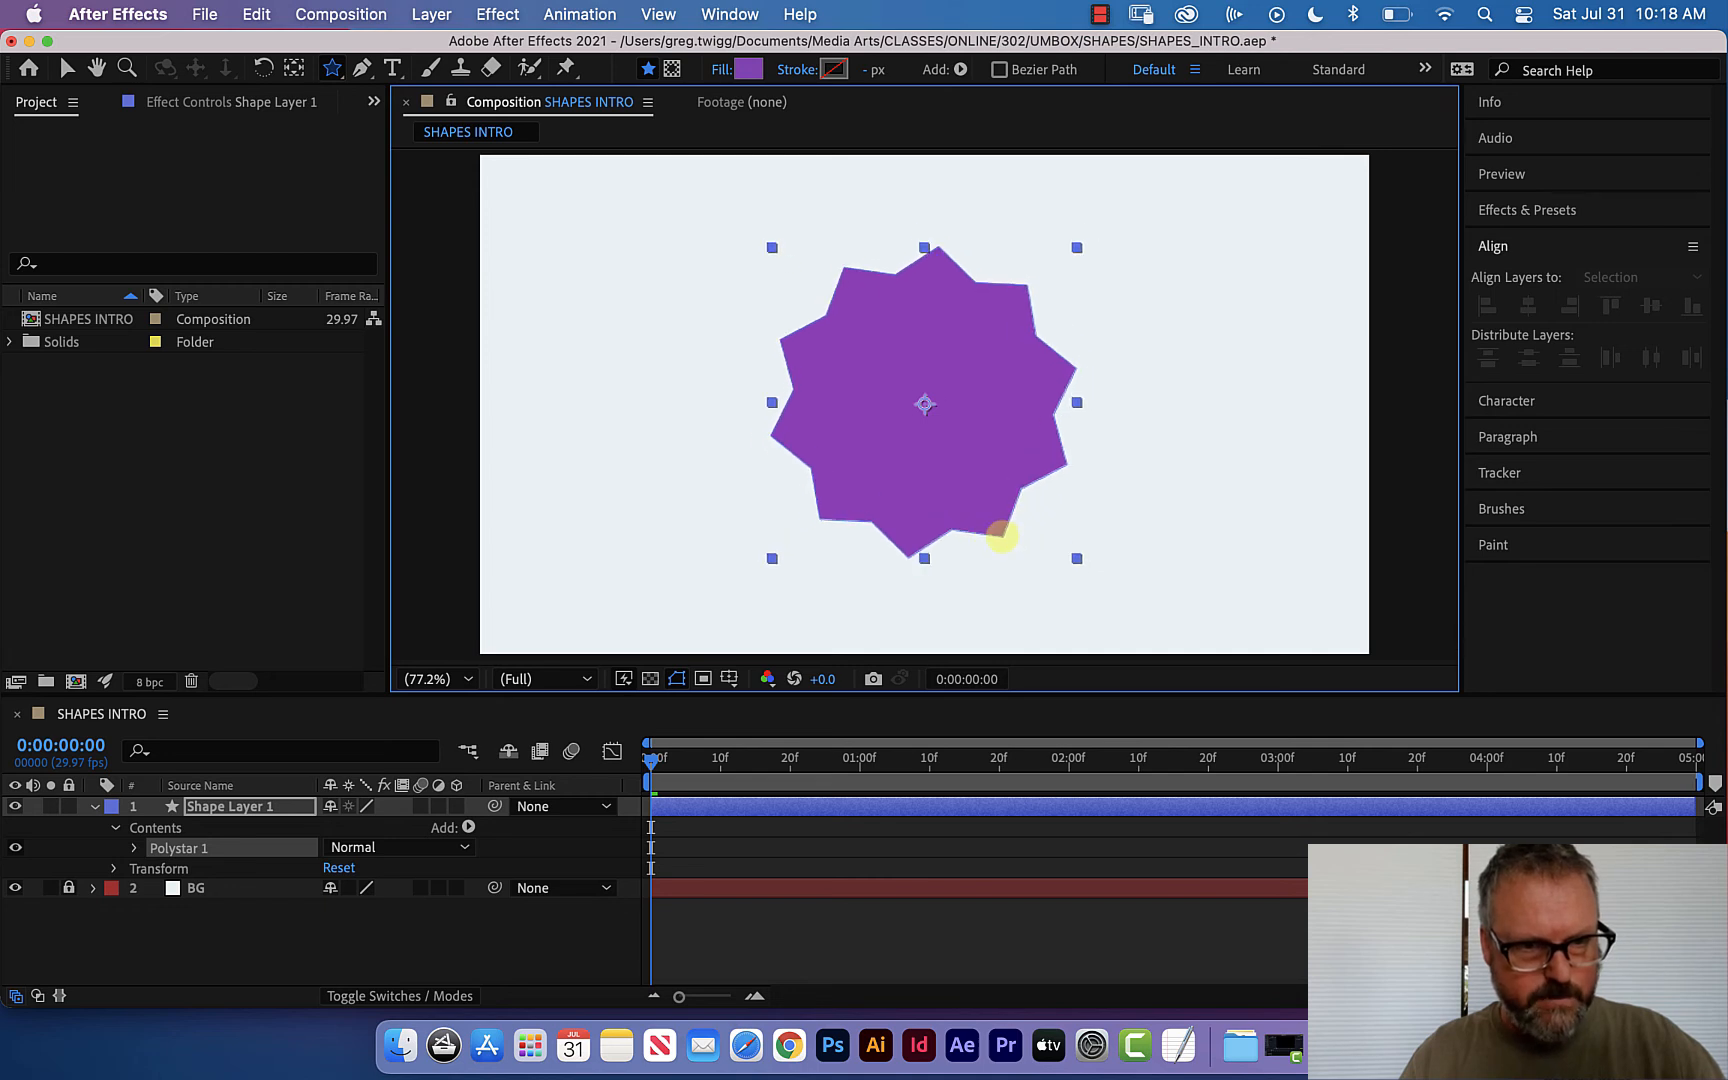
mouse_move(1022, 561)
mouse_down()
mouse_move(1220, 684)
mouse_move(1030, 555)
mouse_move(1041, 571)
mouse_move(1030, 543)
mouse_up()
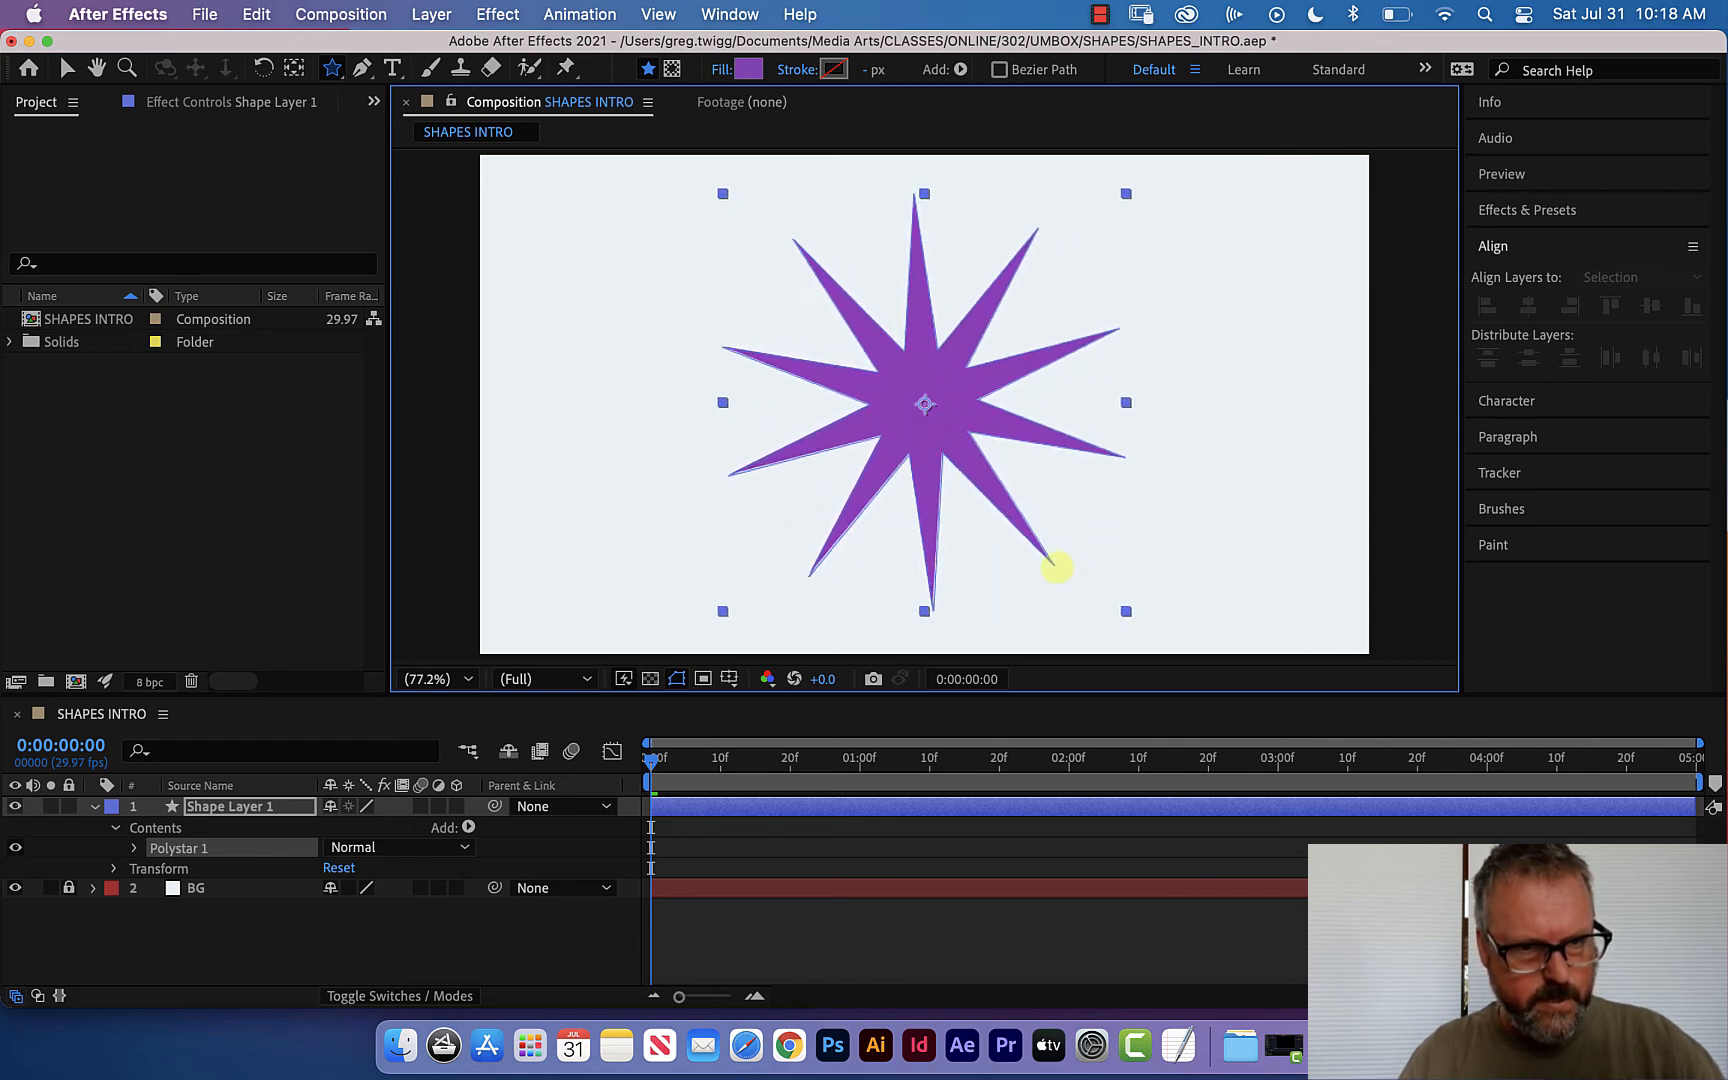
drag(1055, 566, 1007, 537)
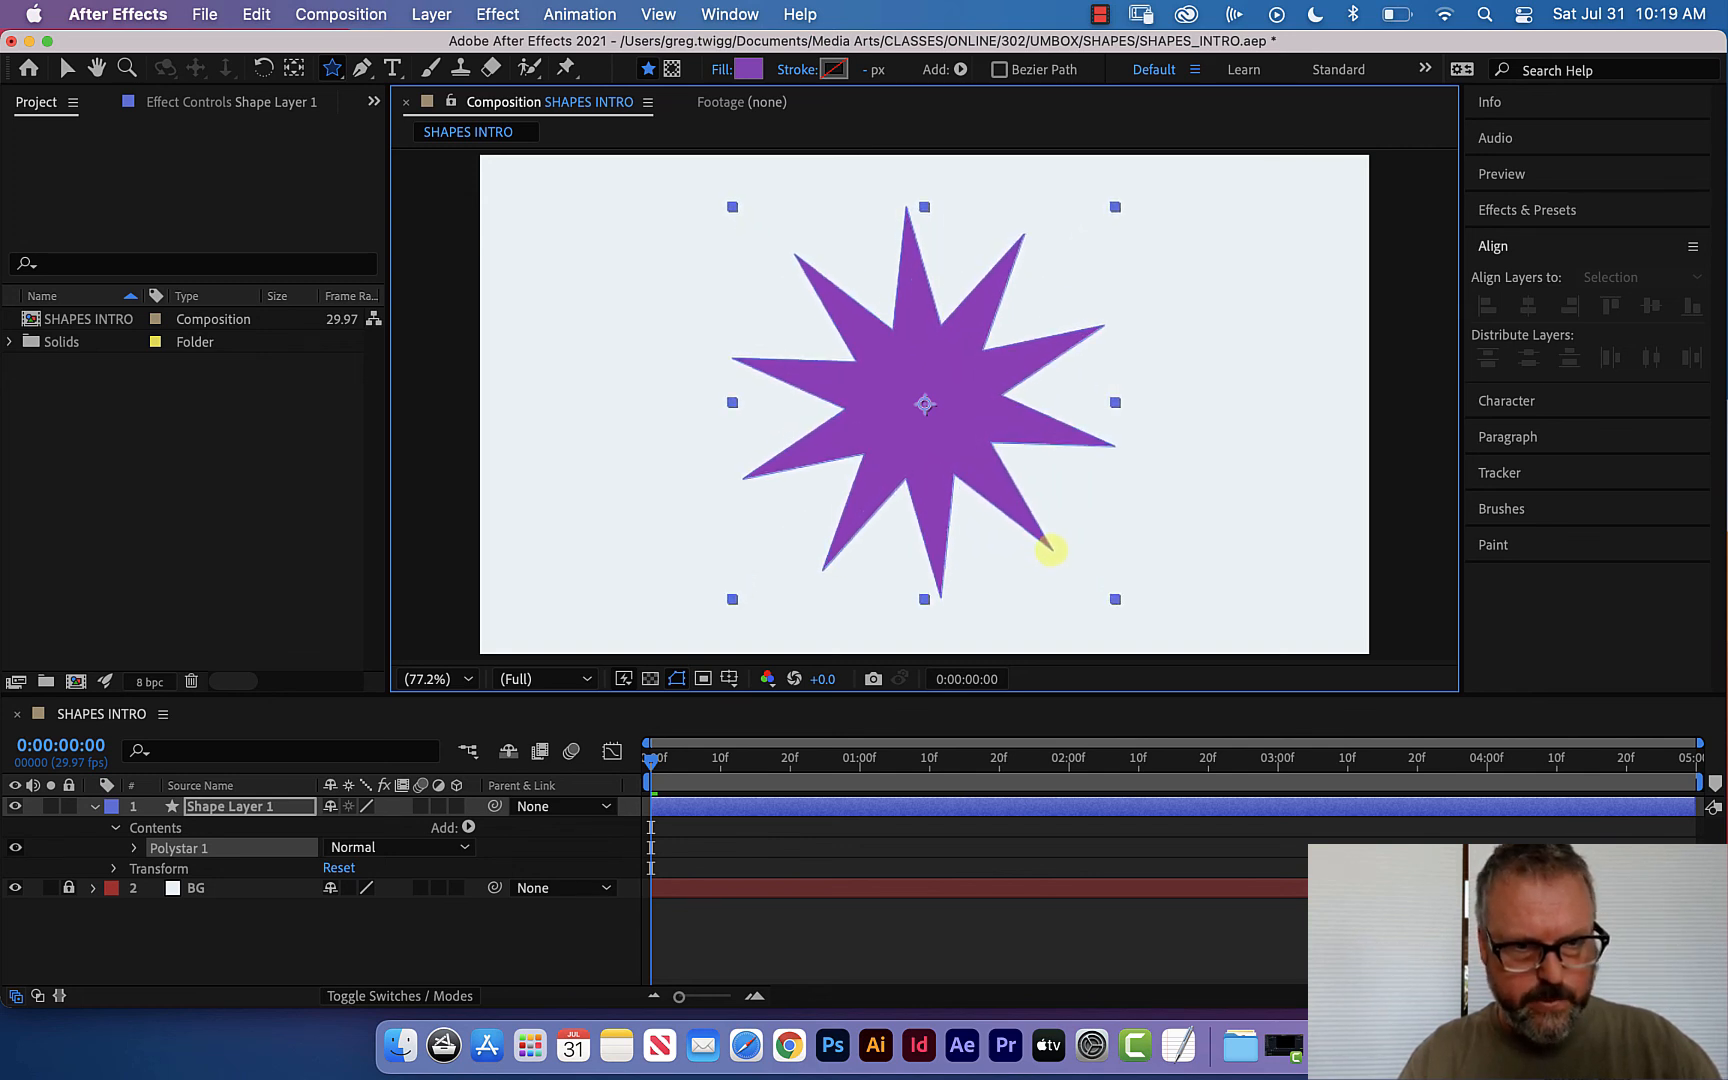
In the star's Polystar Path 1, set Inner Radius to 173.3, Outer Radius to 396.5, Inner Roundness to -5% and Outer Roundness to -223%.
click(134, 848)
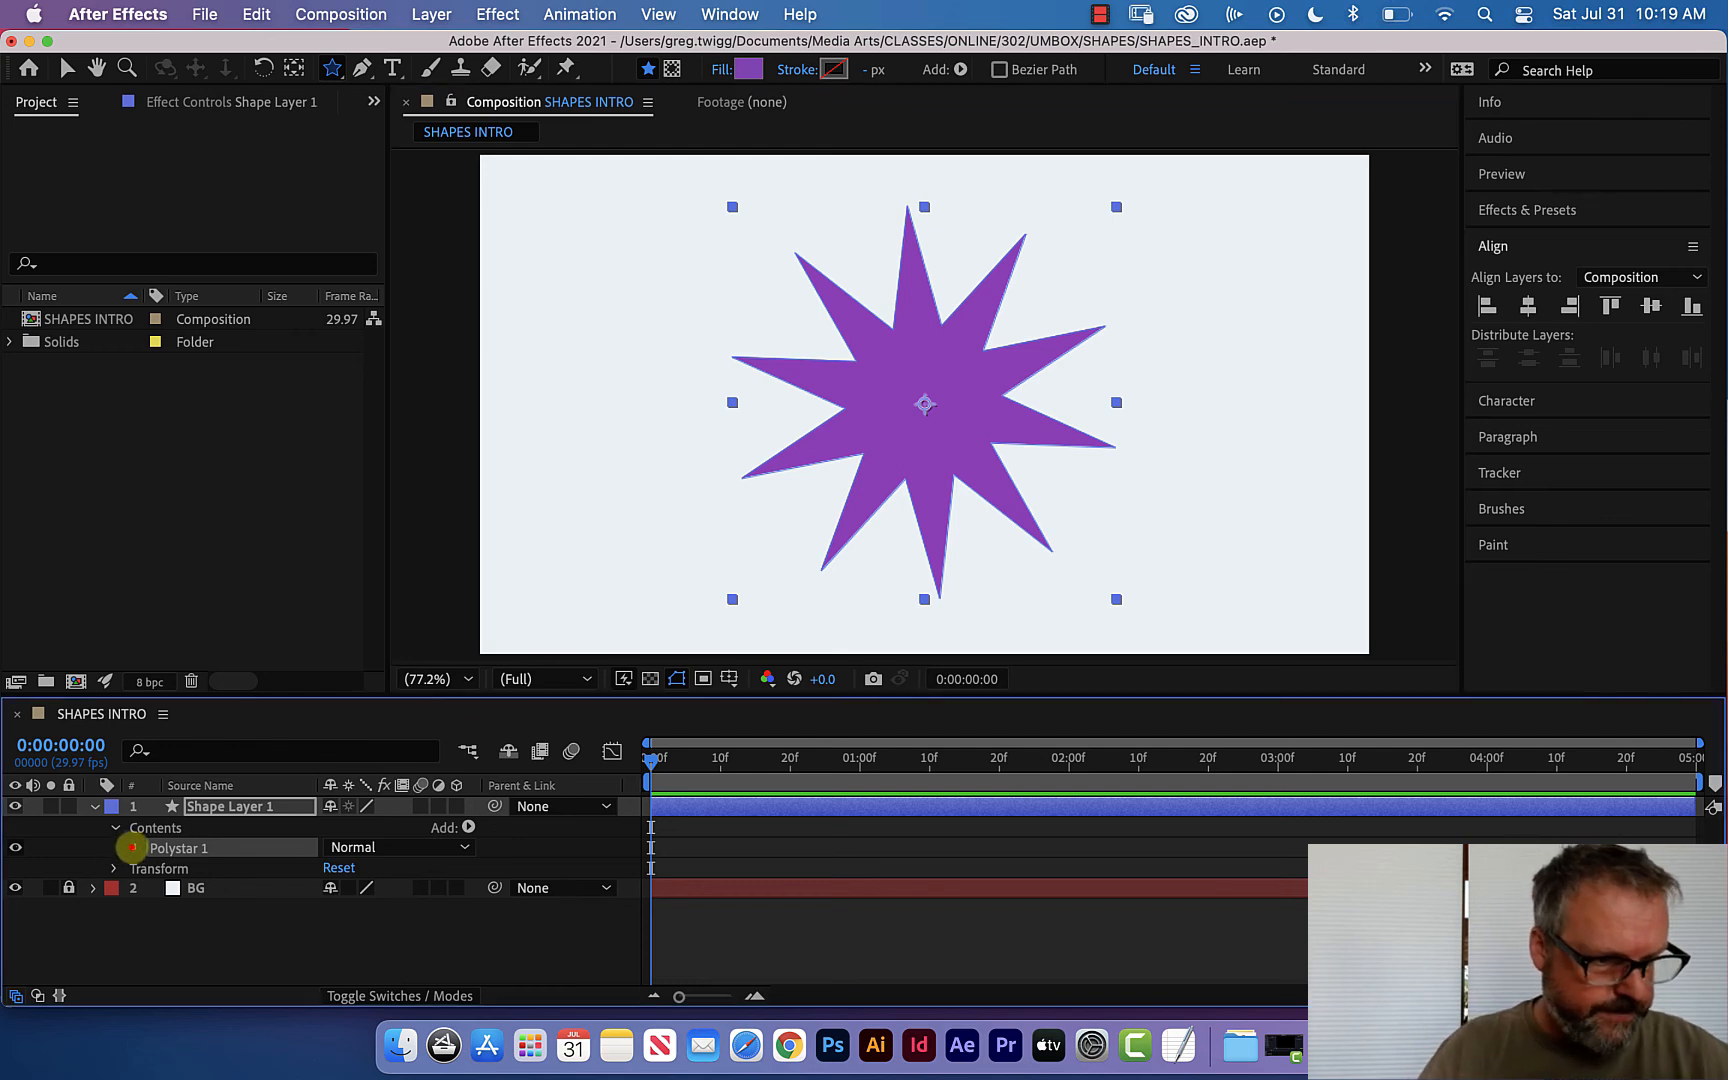
click(154, 868)
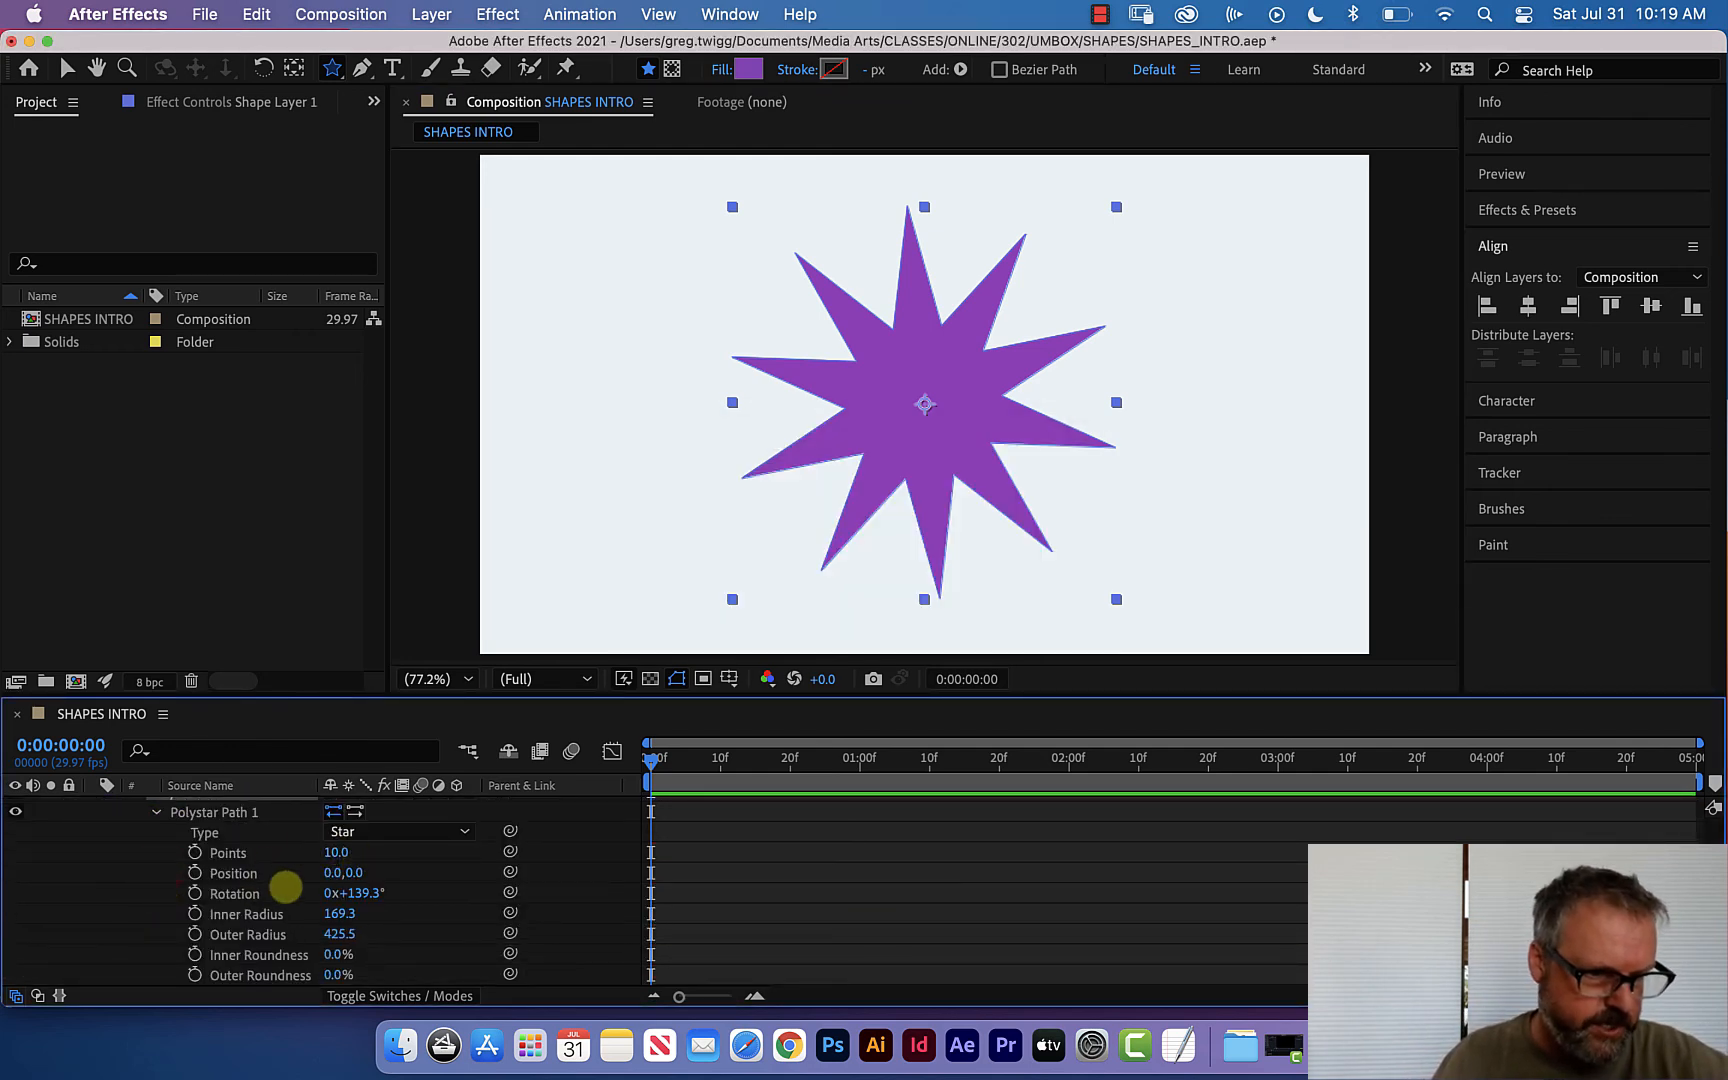
drag(339, 913, 515, 966)
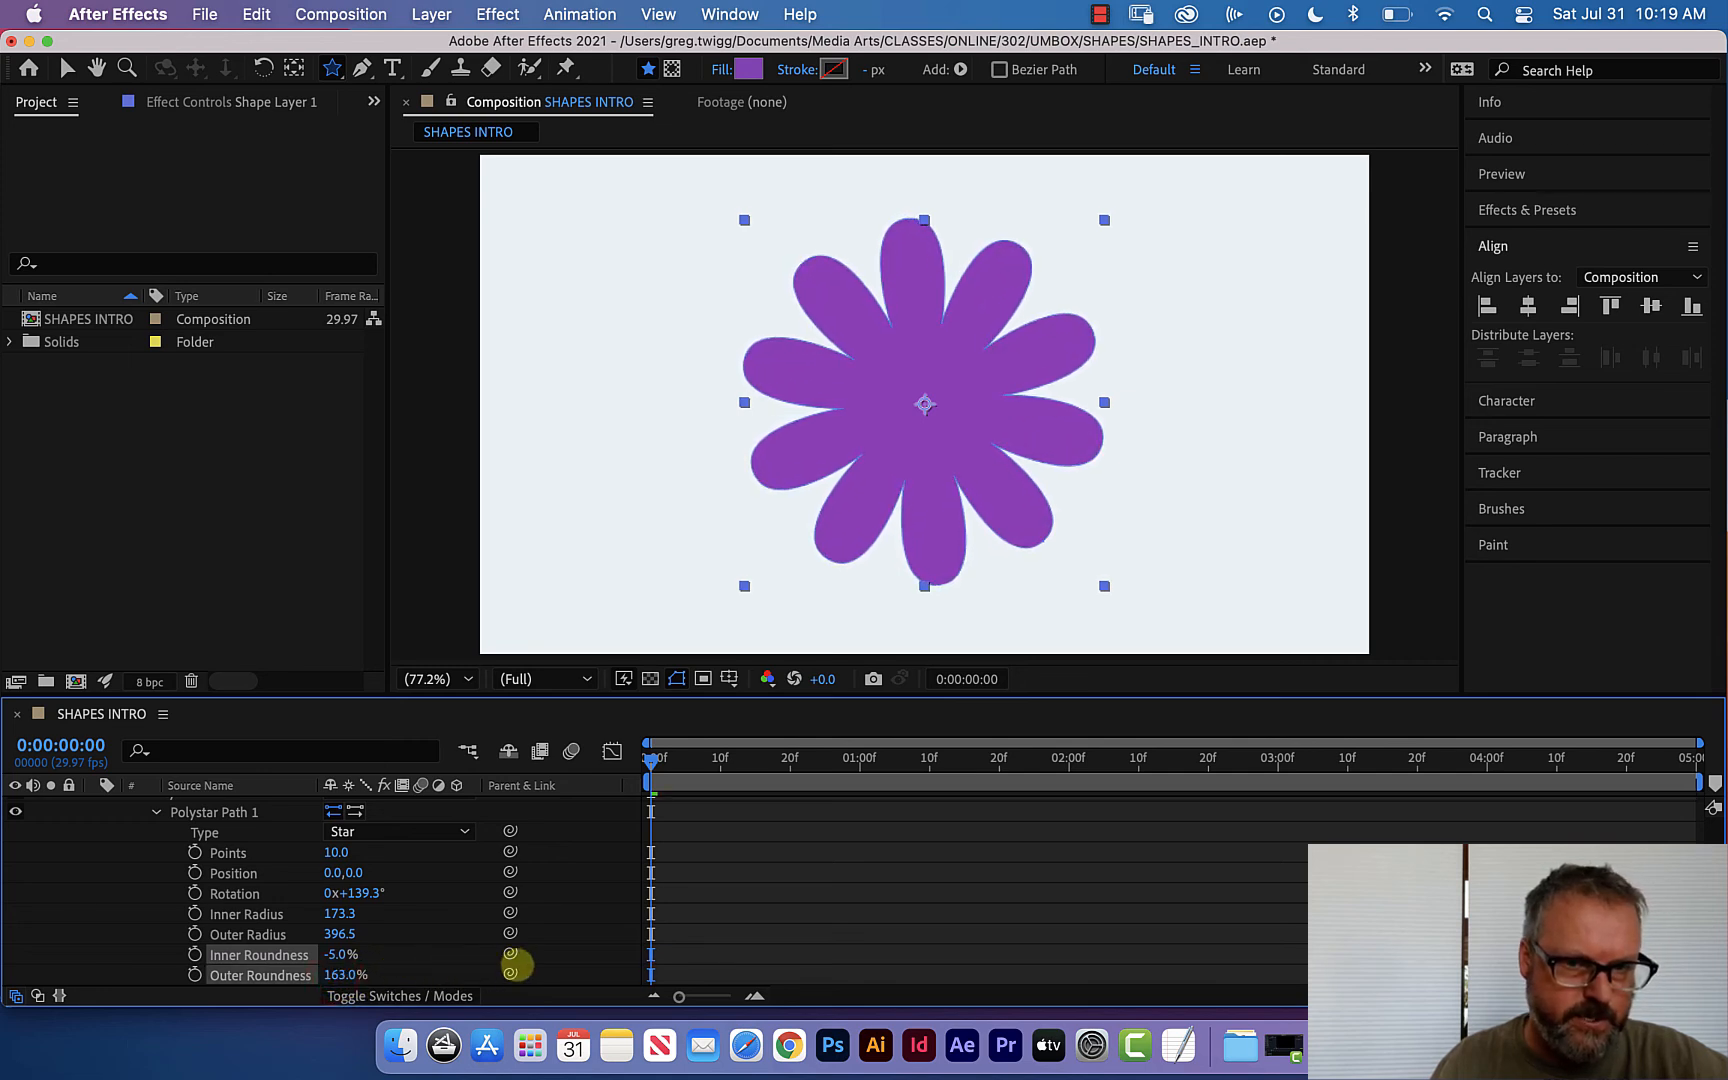
drag(330, 954, 5, 918)
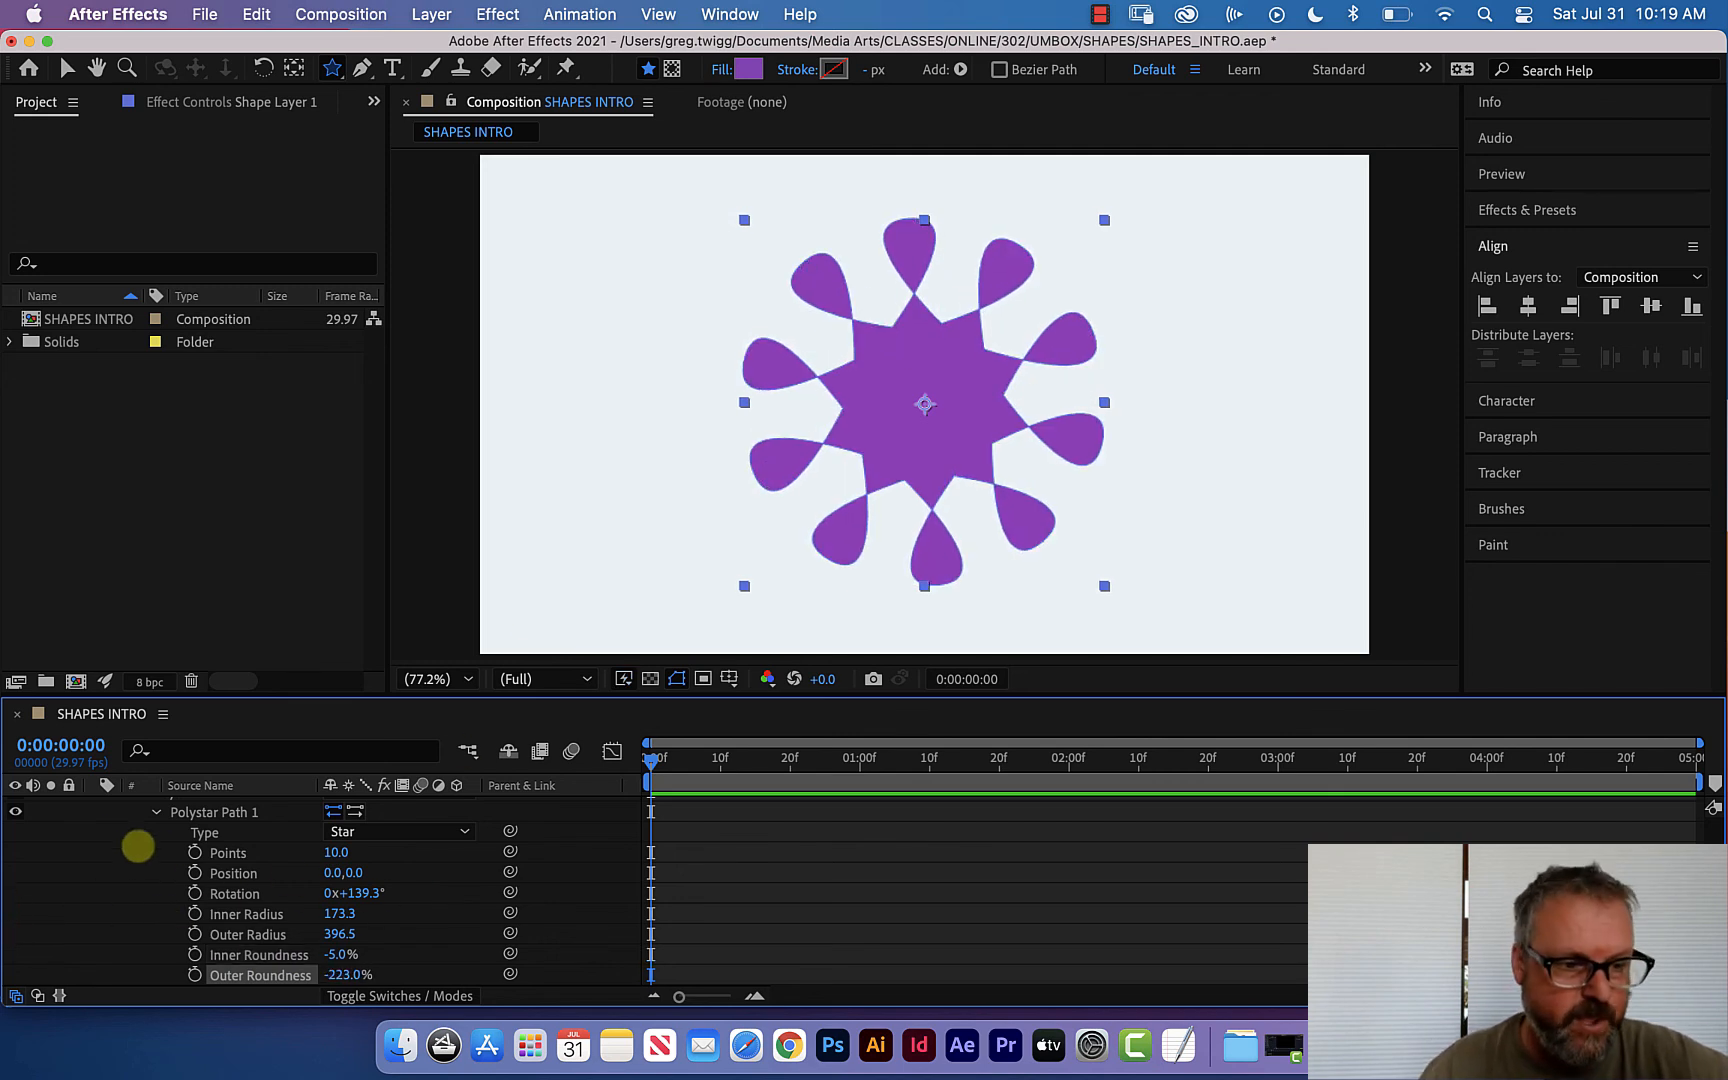
Collapse the star's path, Polystar 1 and Contents groups in Shape Layer 1, then deselect the layer.
click(160, 815)
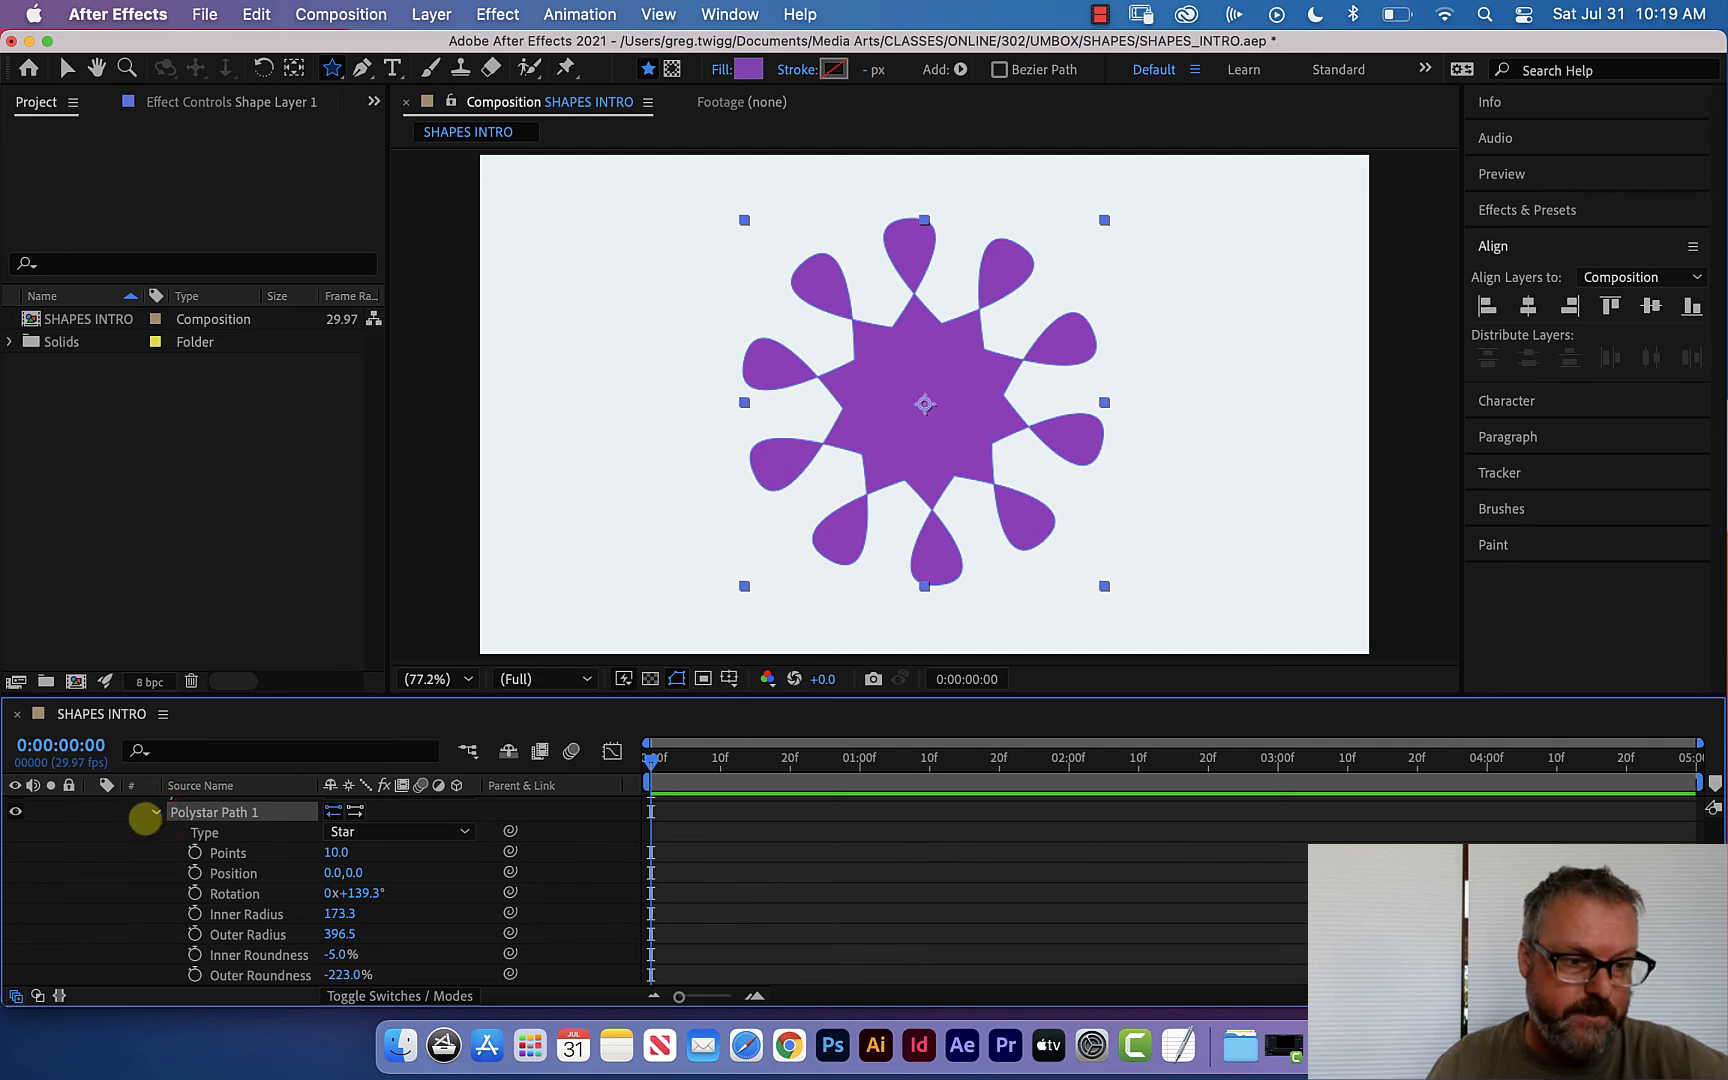
click(155, 812)
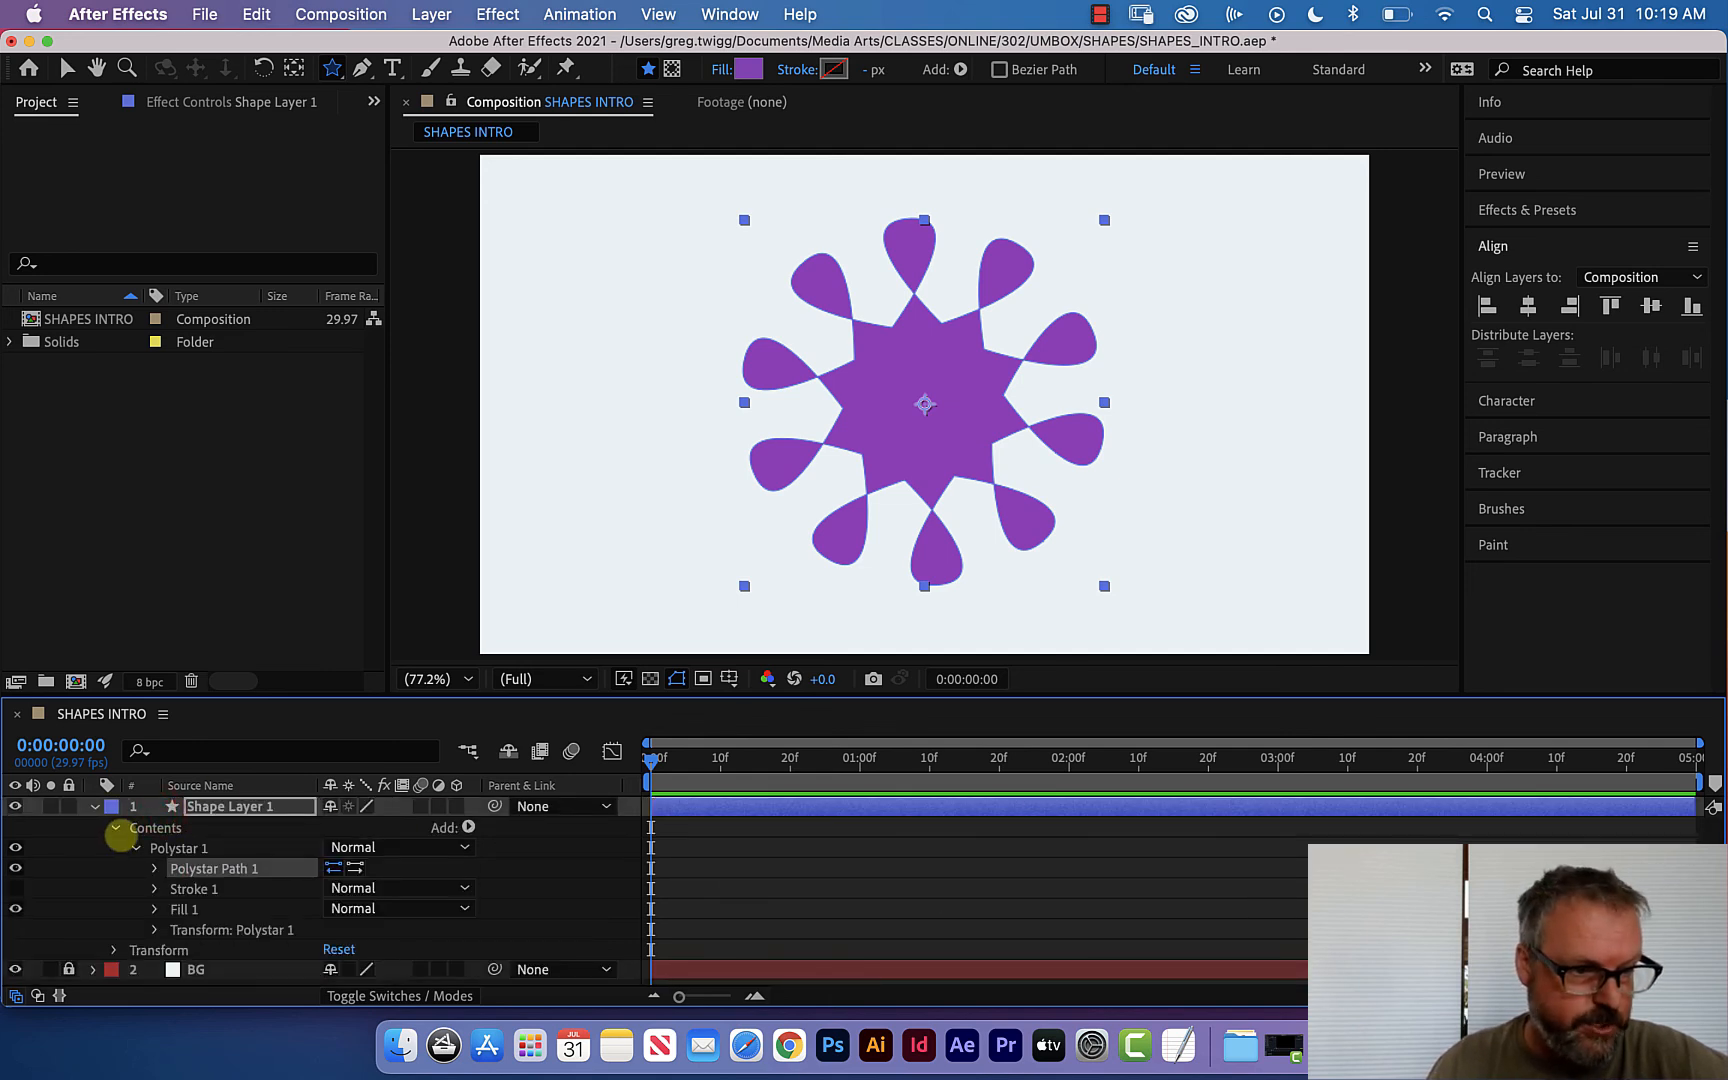
click(136, 848)
click(156, 828)
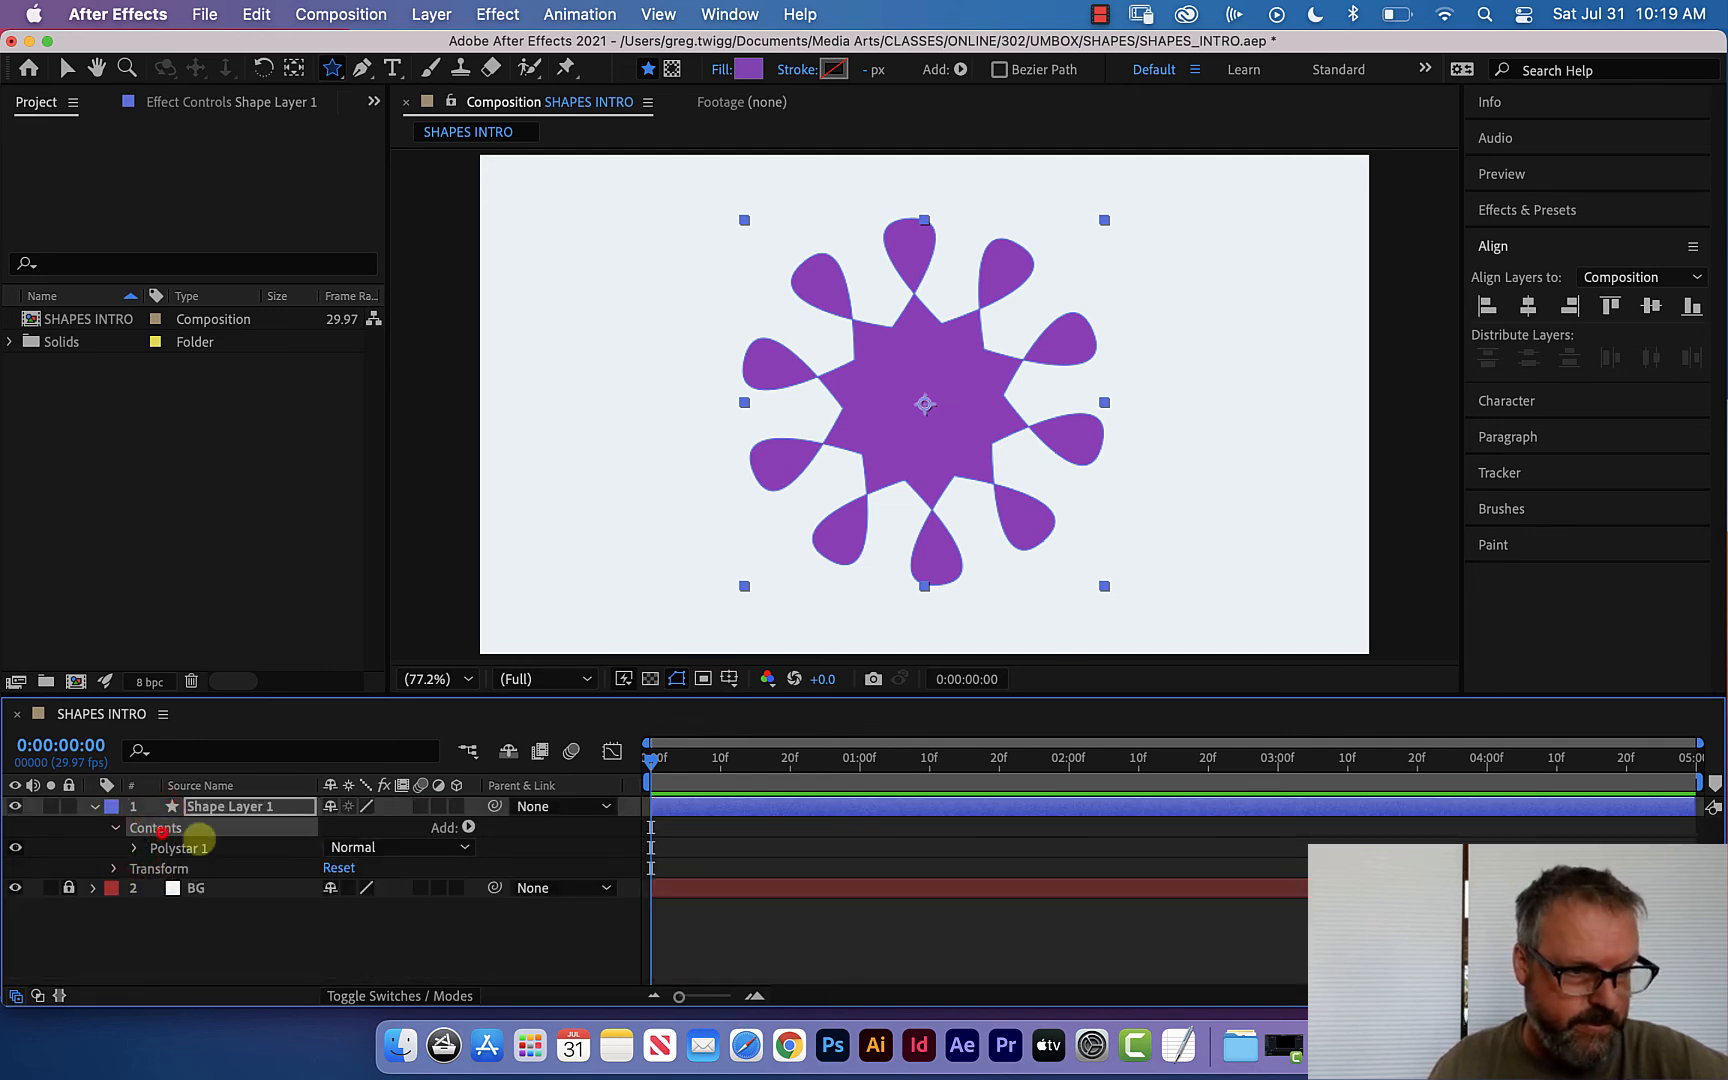
click(228, 806)
click(113, 828)
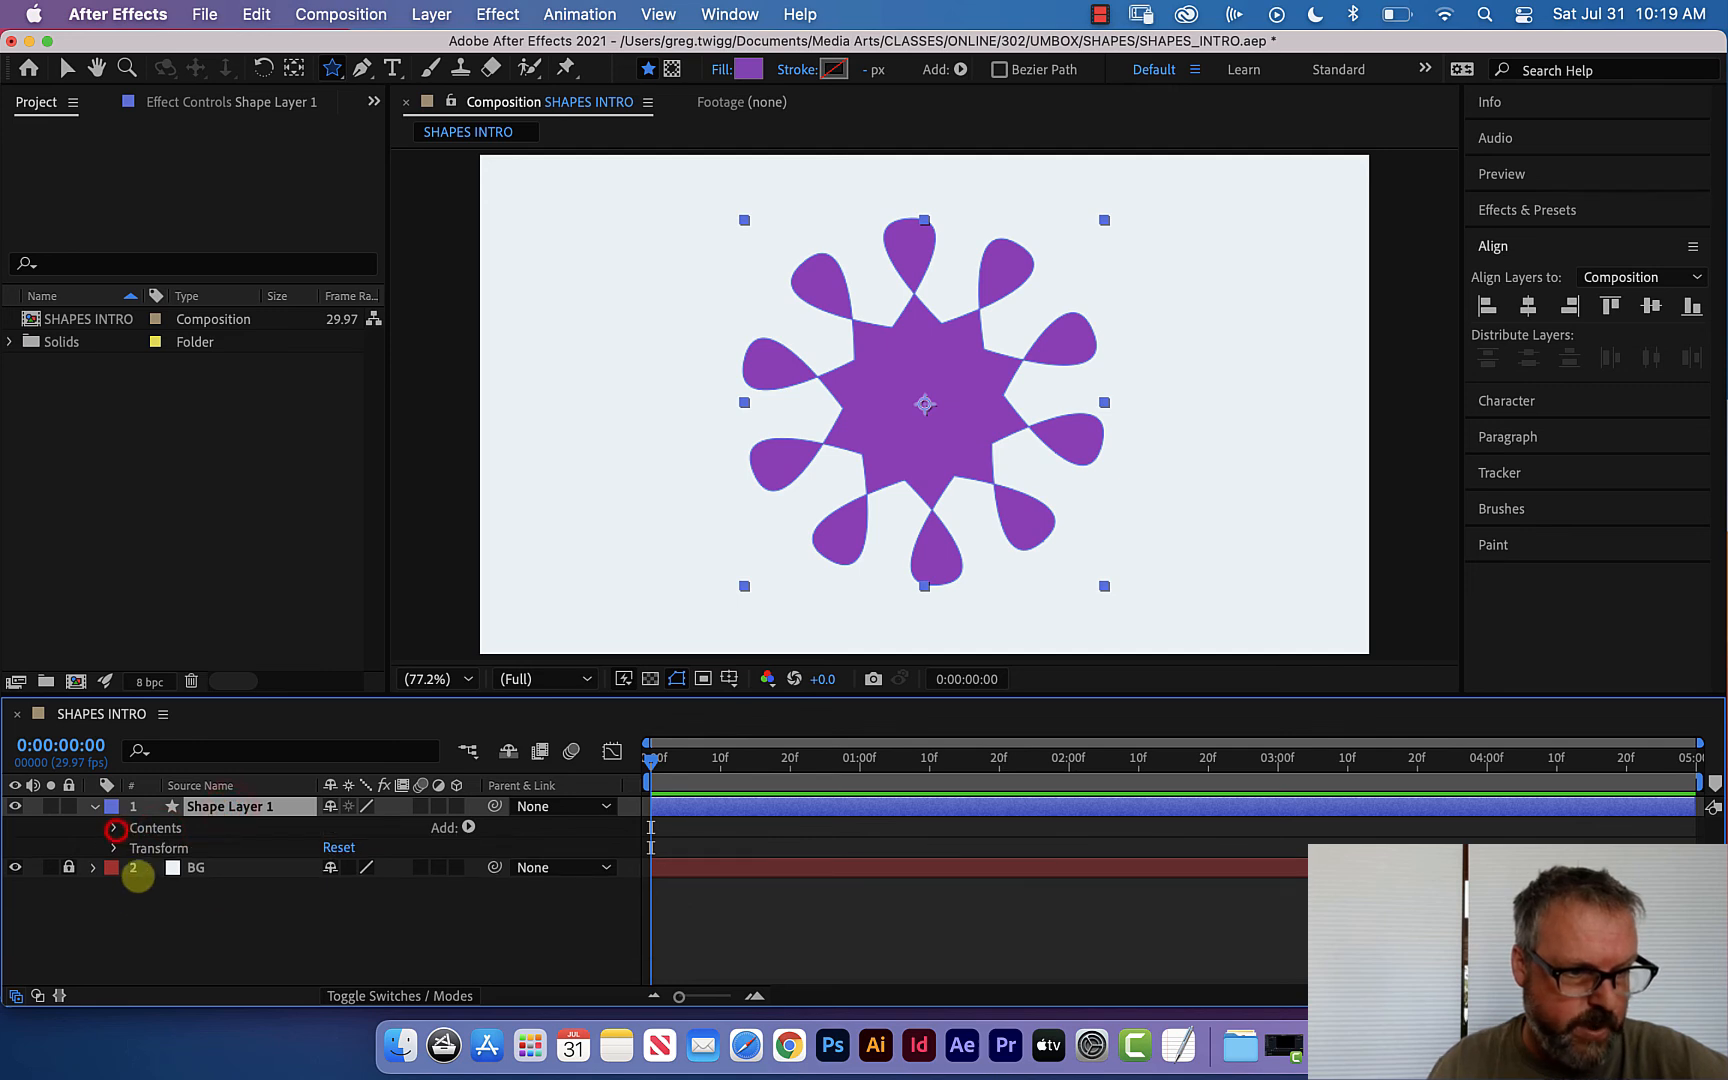
click(228, 919)
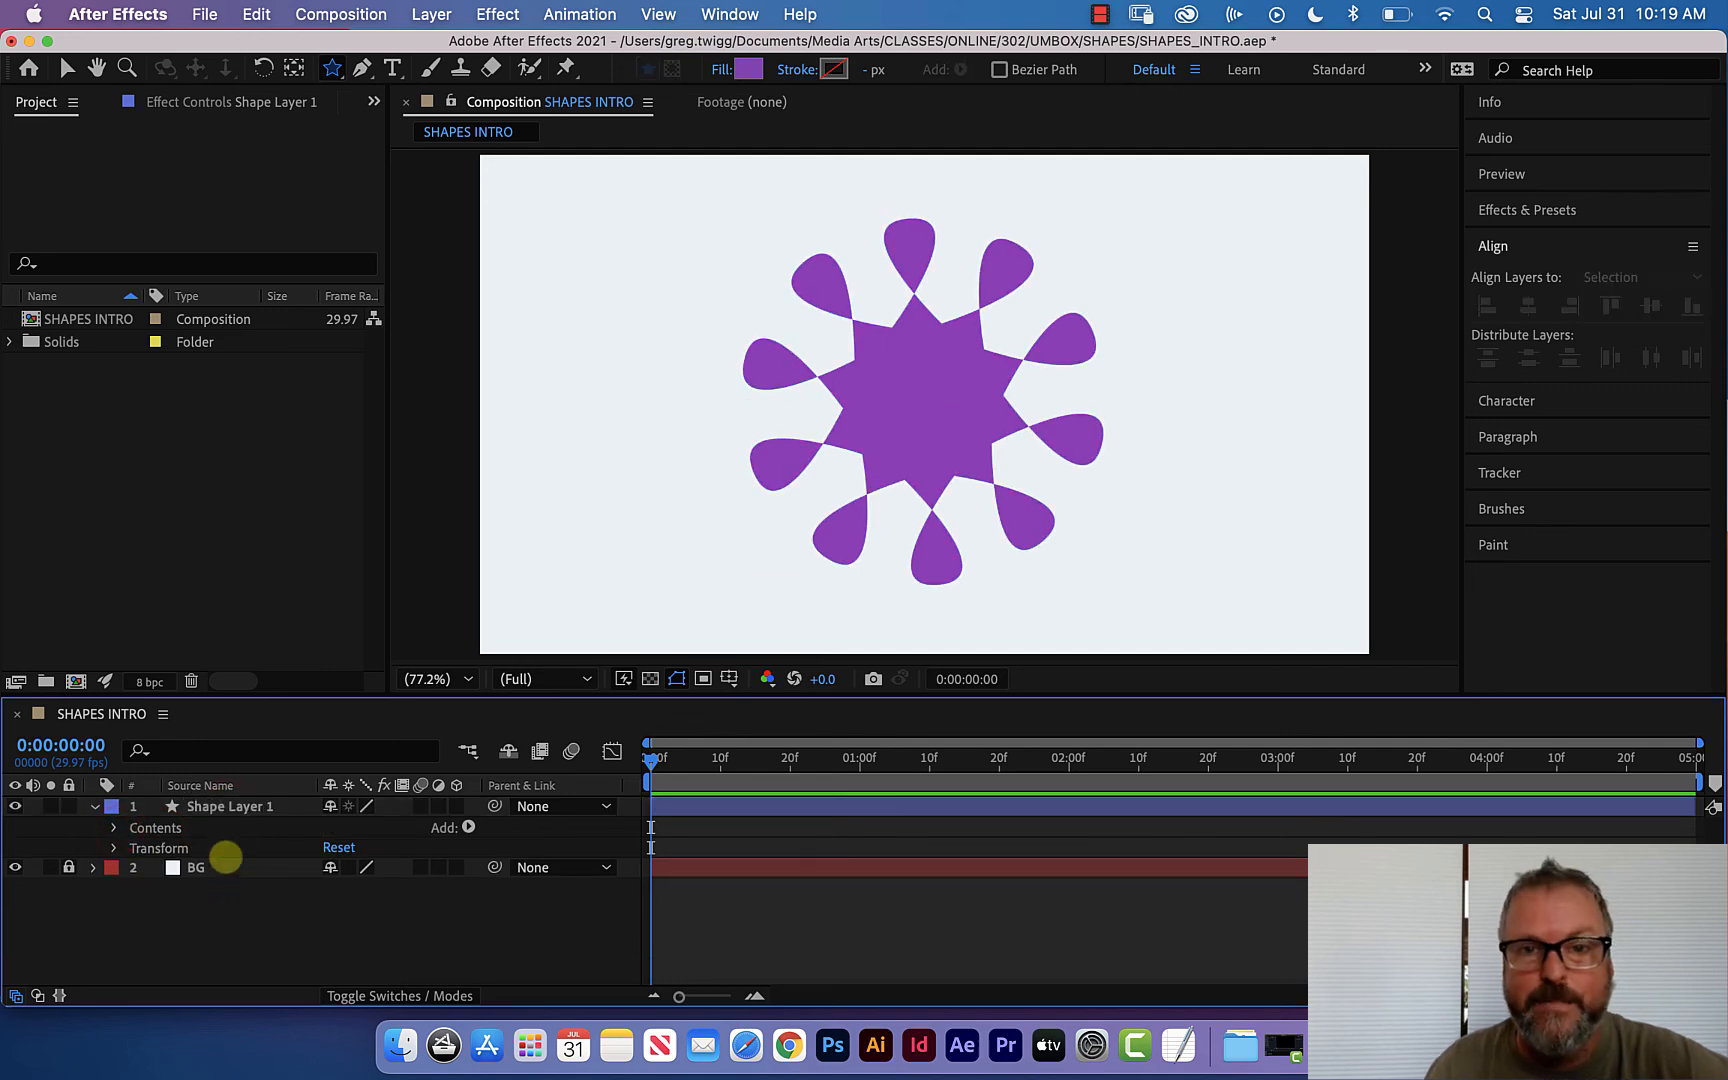
Draw a second, smaller ten-point star in the composition's upper-left area within Shape Layer 1, then delete it and deselect the layer.
click(220, 834)
click(244, 806)
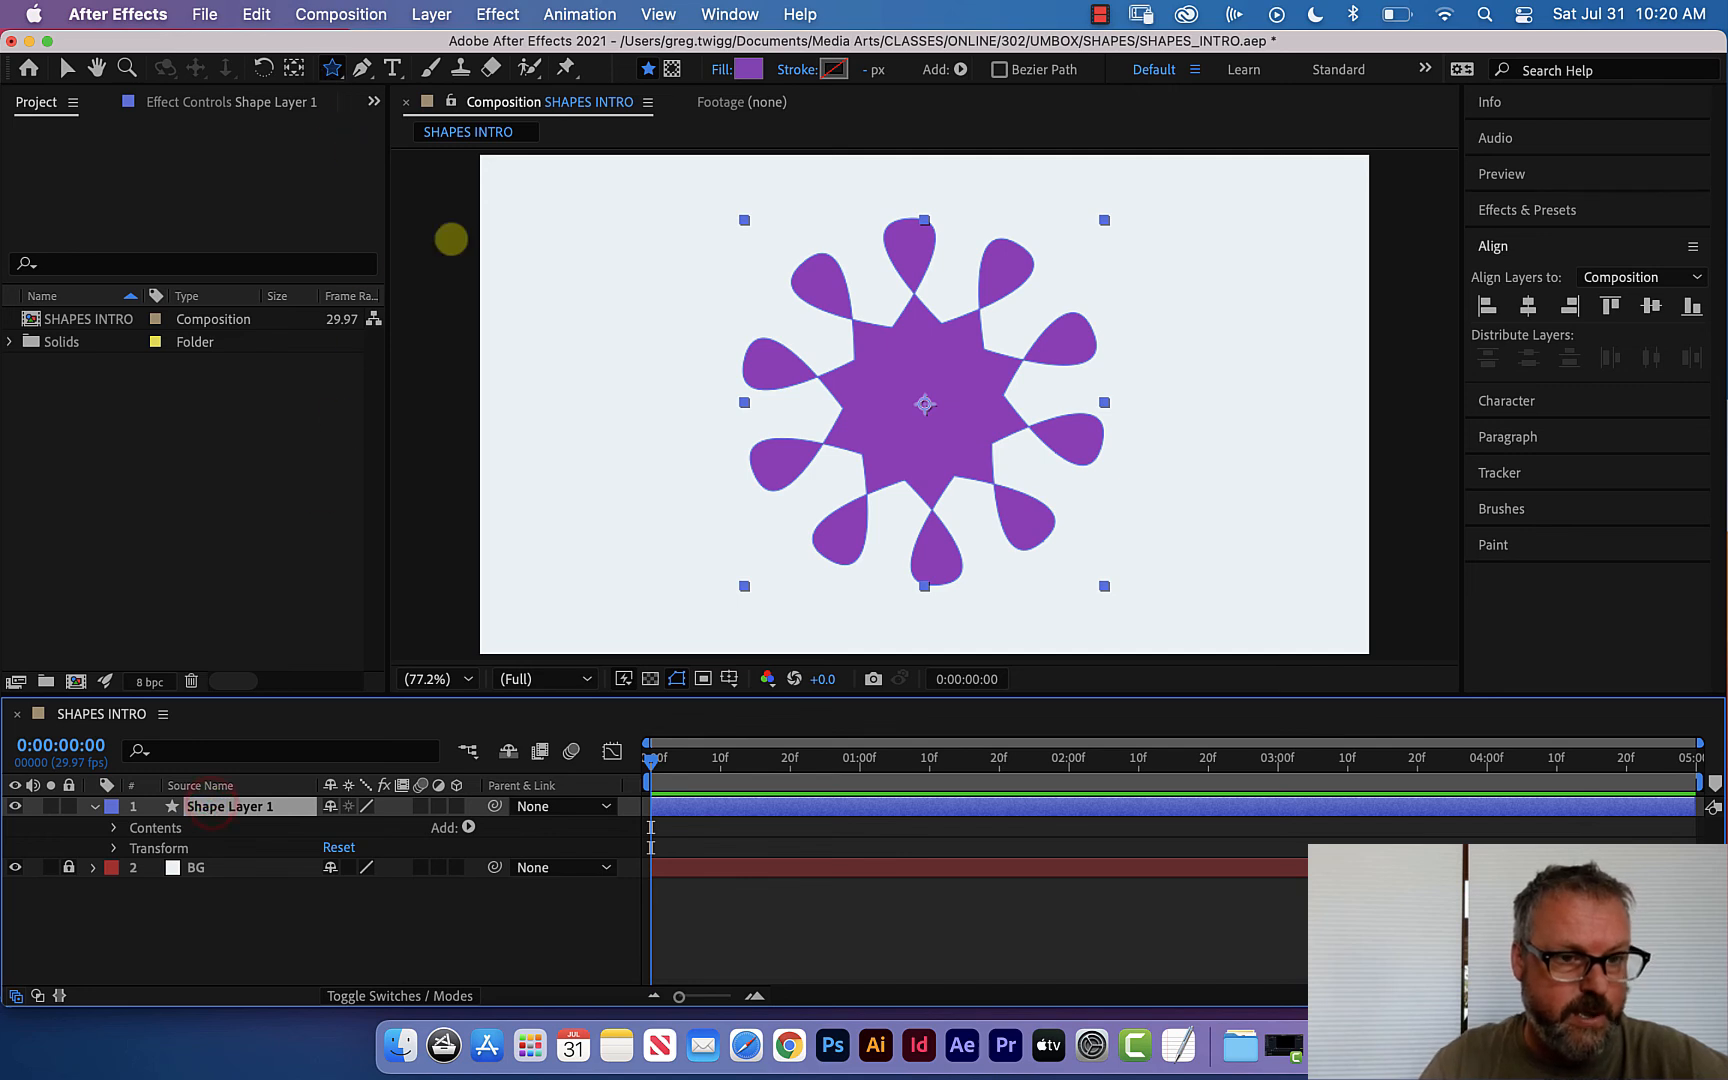
drag(548, 305, 598, 376)
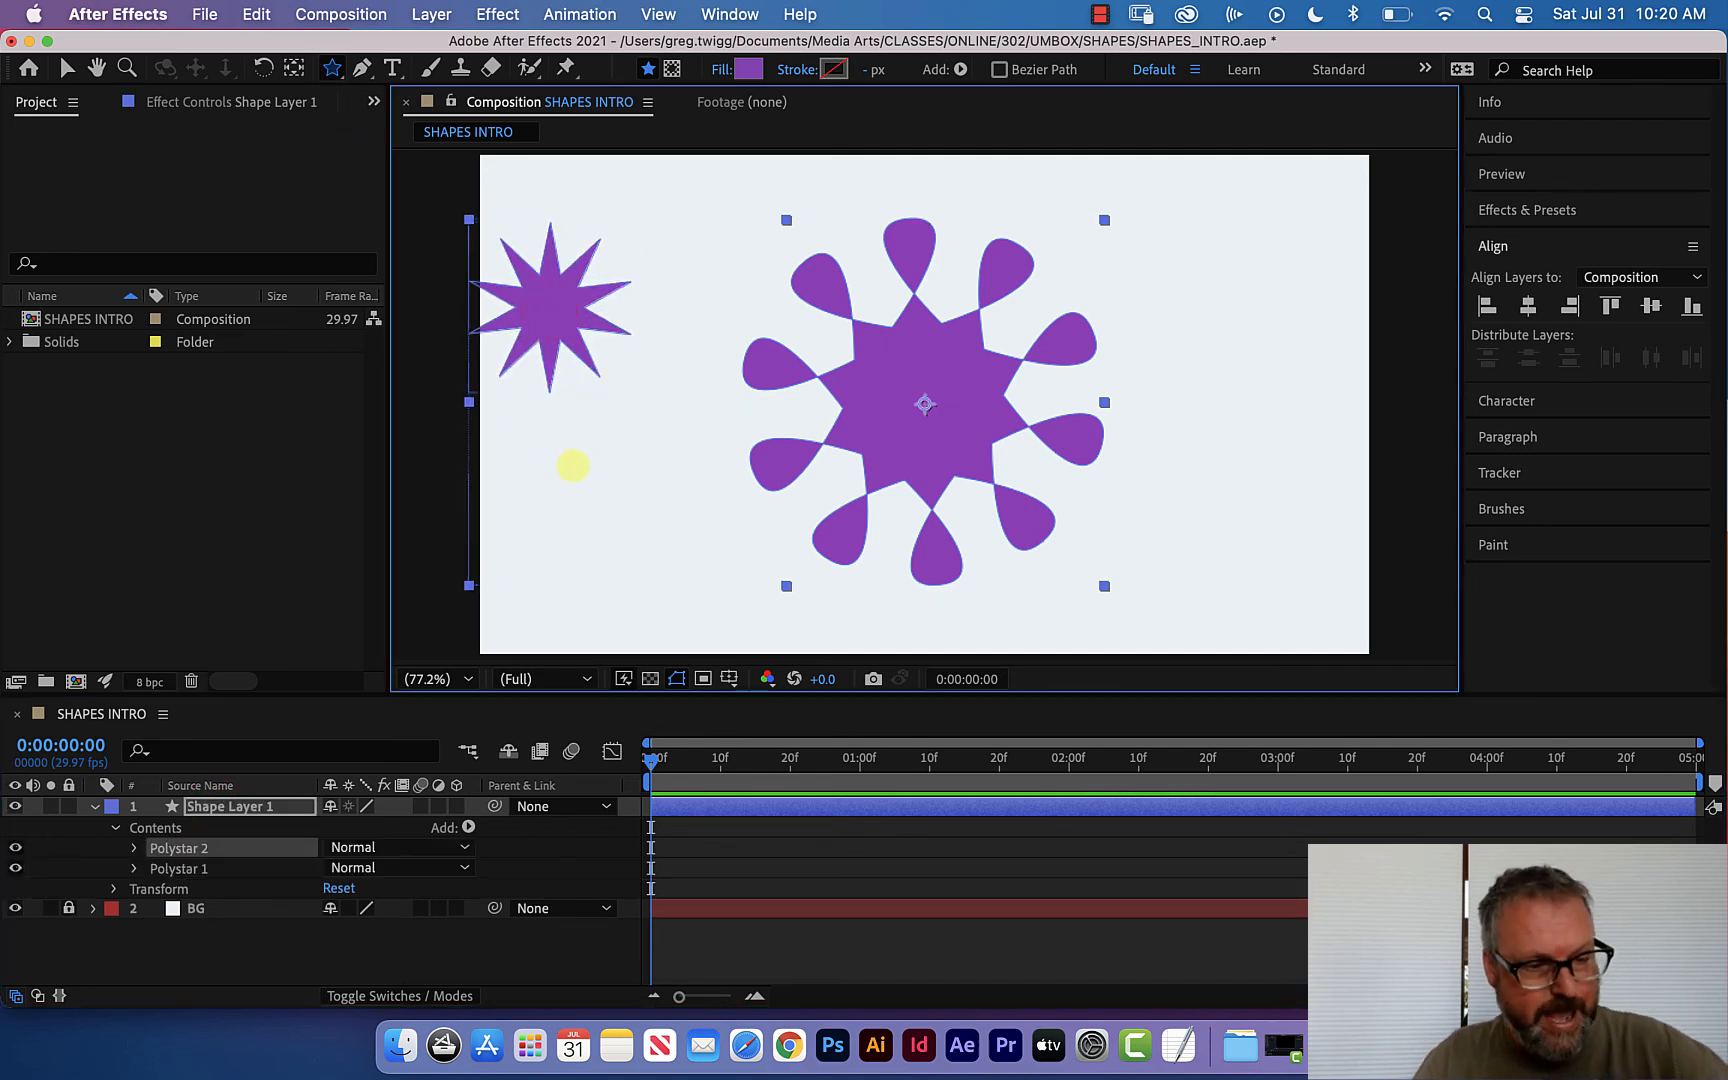
key(Delete)
click(275, 925)
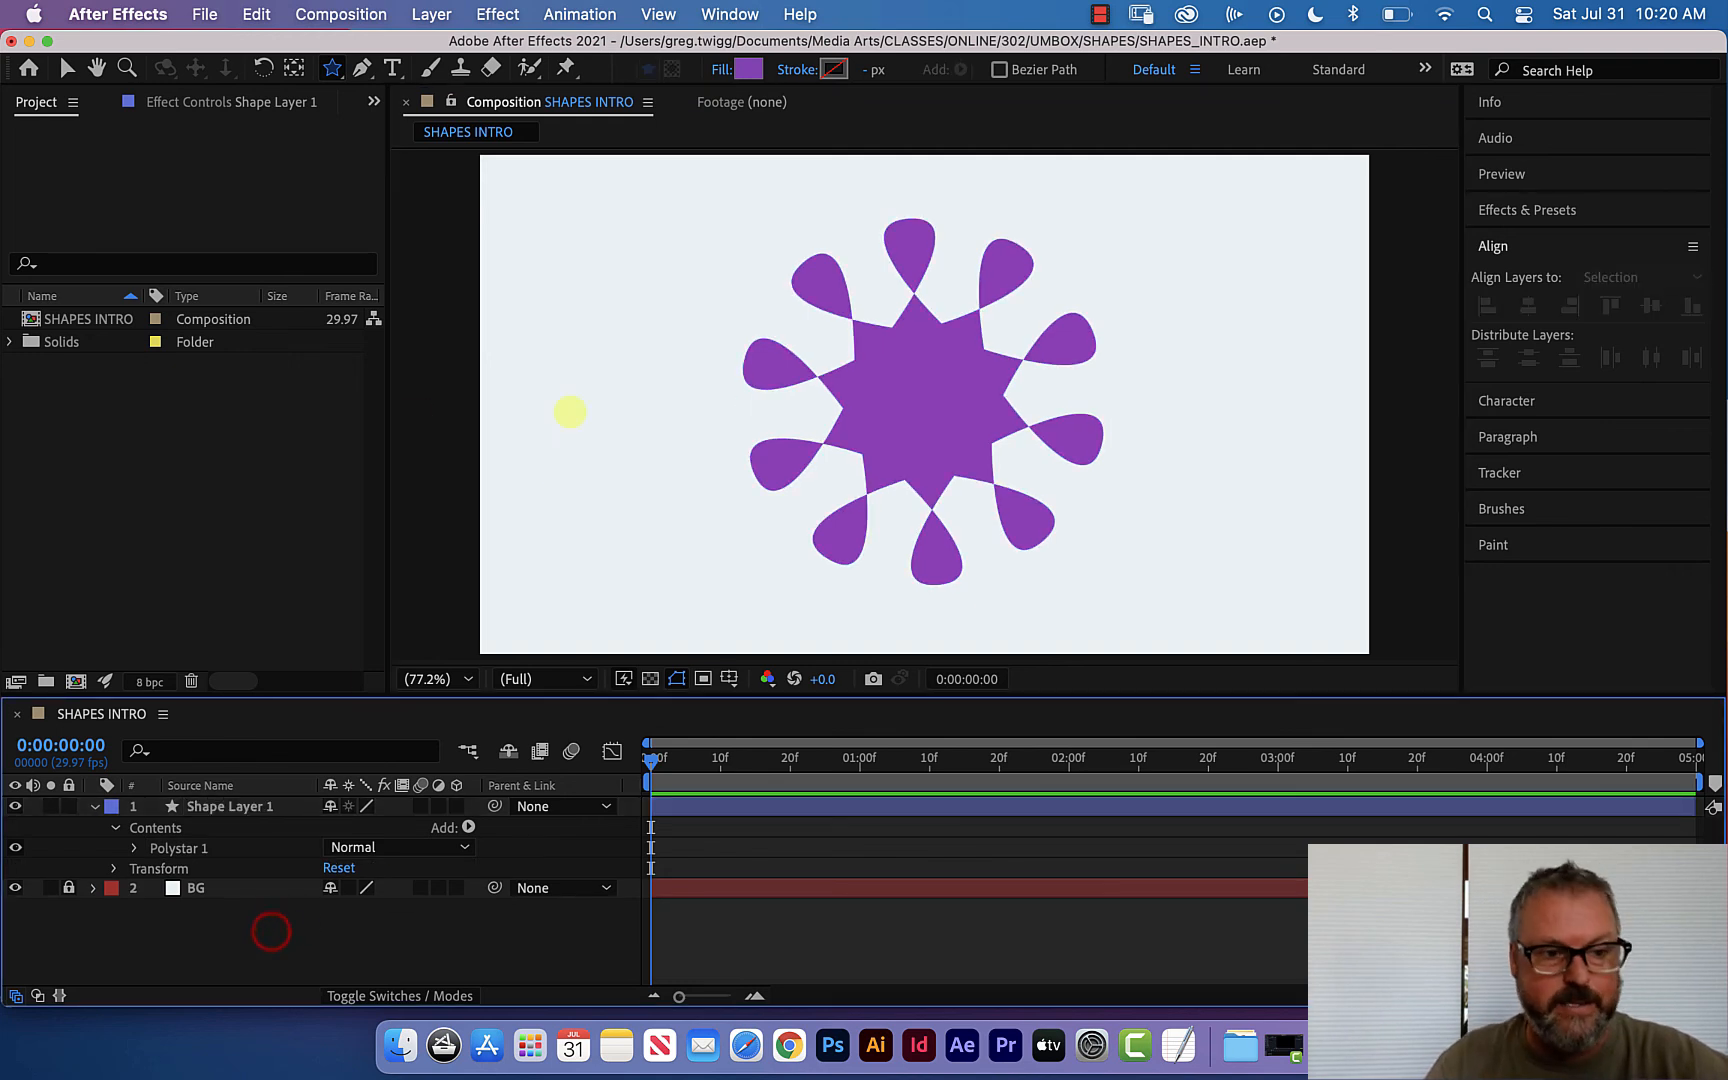
Draw a small star in the composition's upper-left area as a new shape layer, then collapse both shape layers.
drag(568, 257, 609, 320)
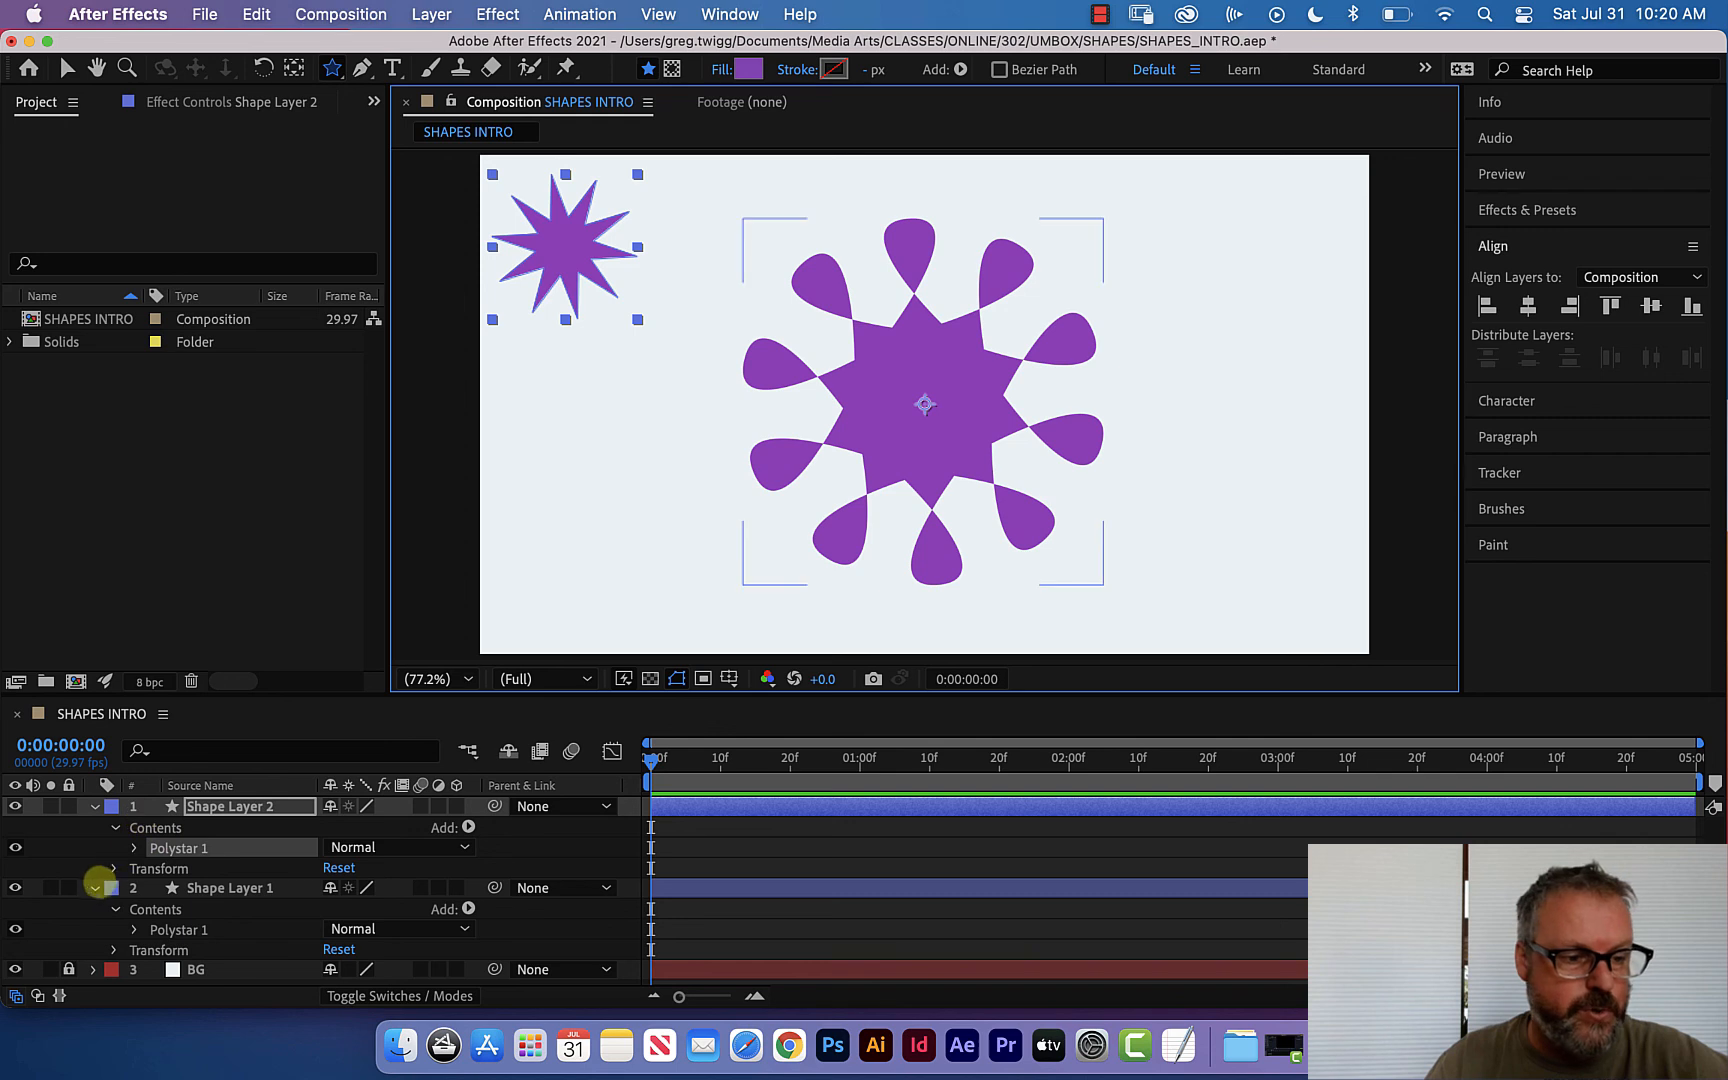
click(95, 806)
click(93, 826)
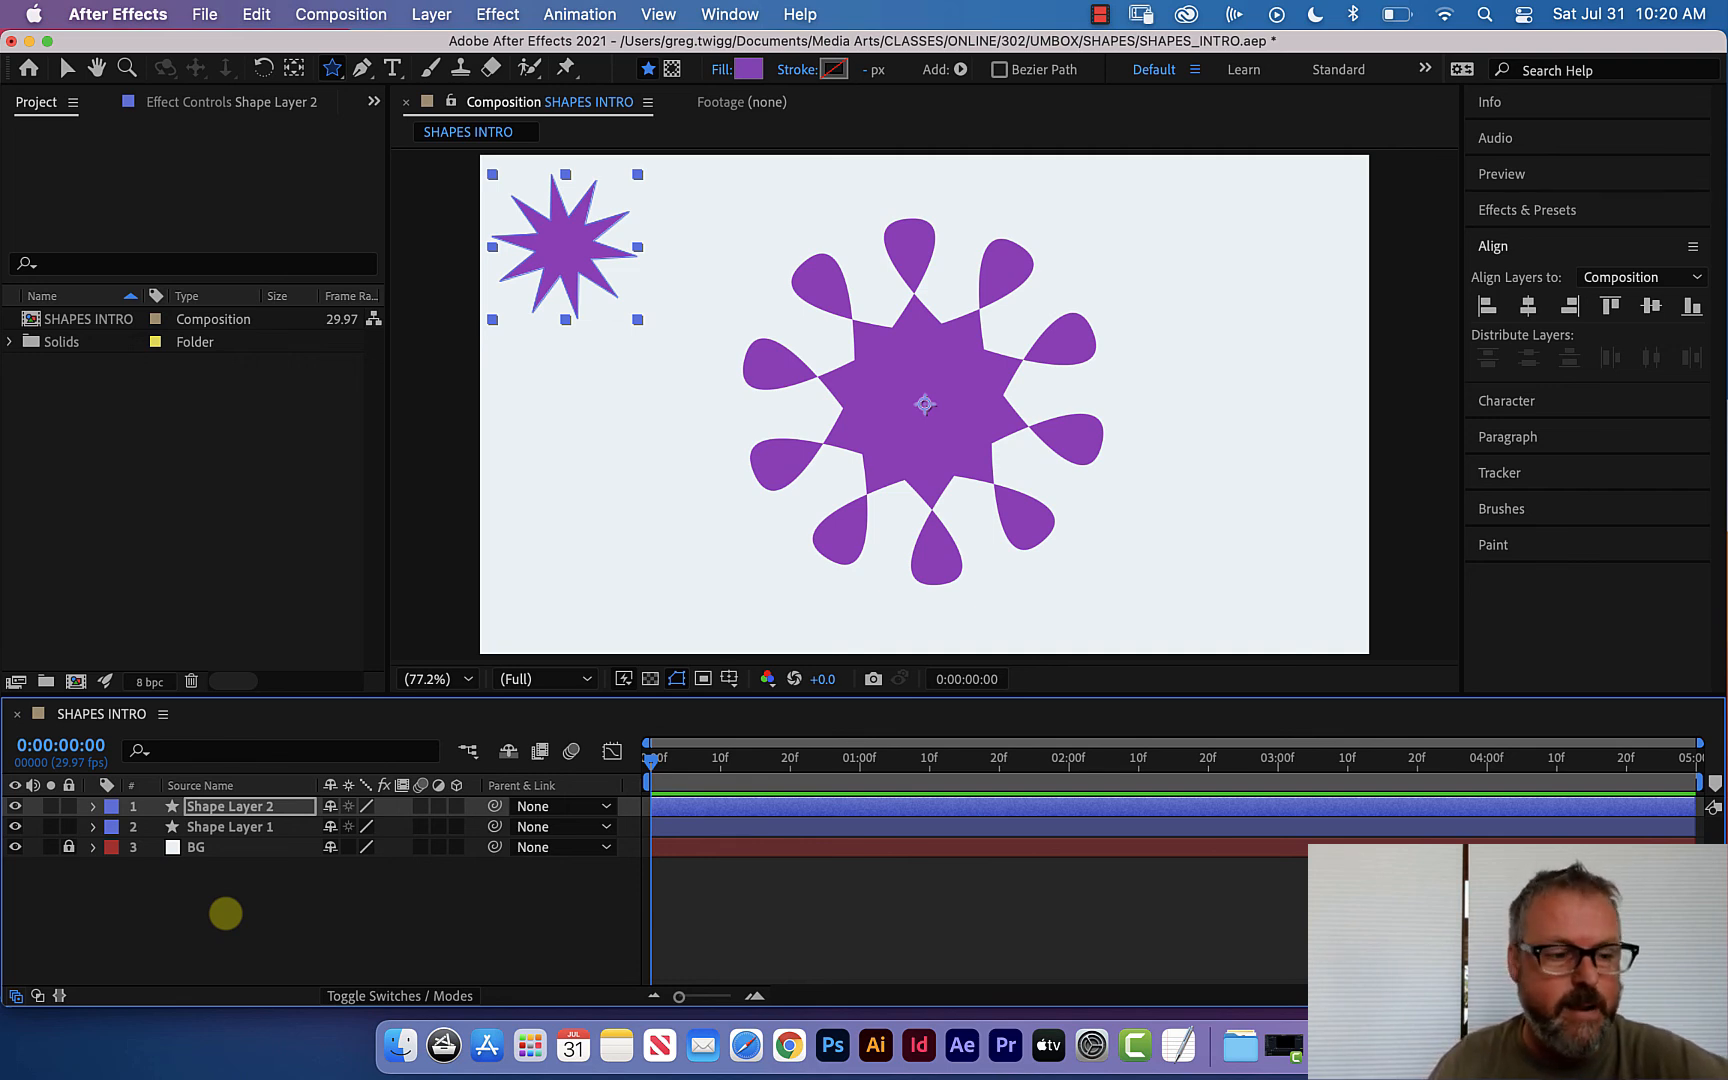
Delete Shape Layer 1 and Shape Layer 2, leaving only the BG layer in the composition.
shift+click(248, 826)
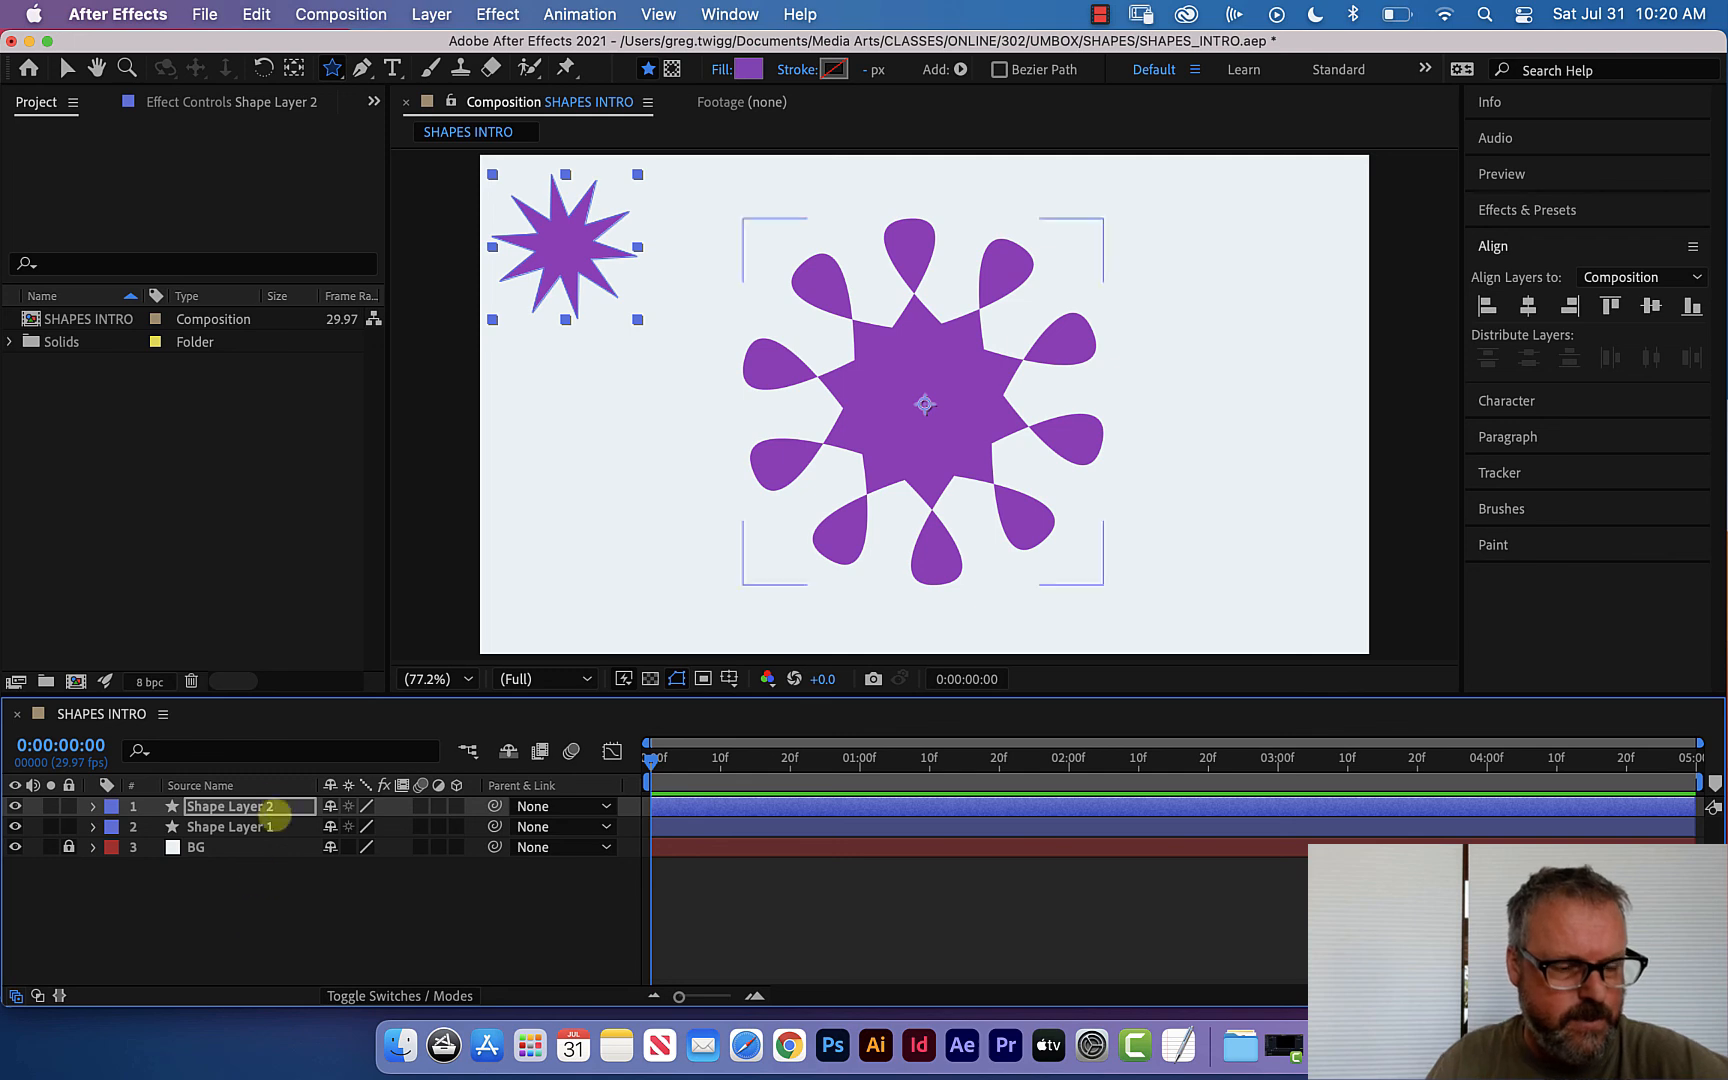
click(248, 826)
click(250, 806)
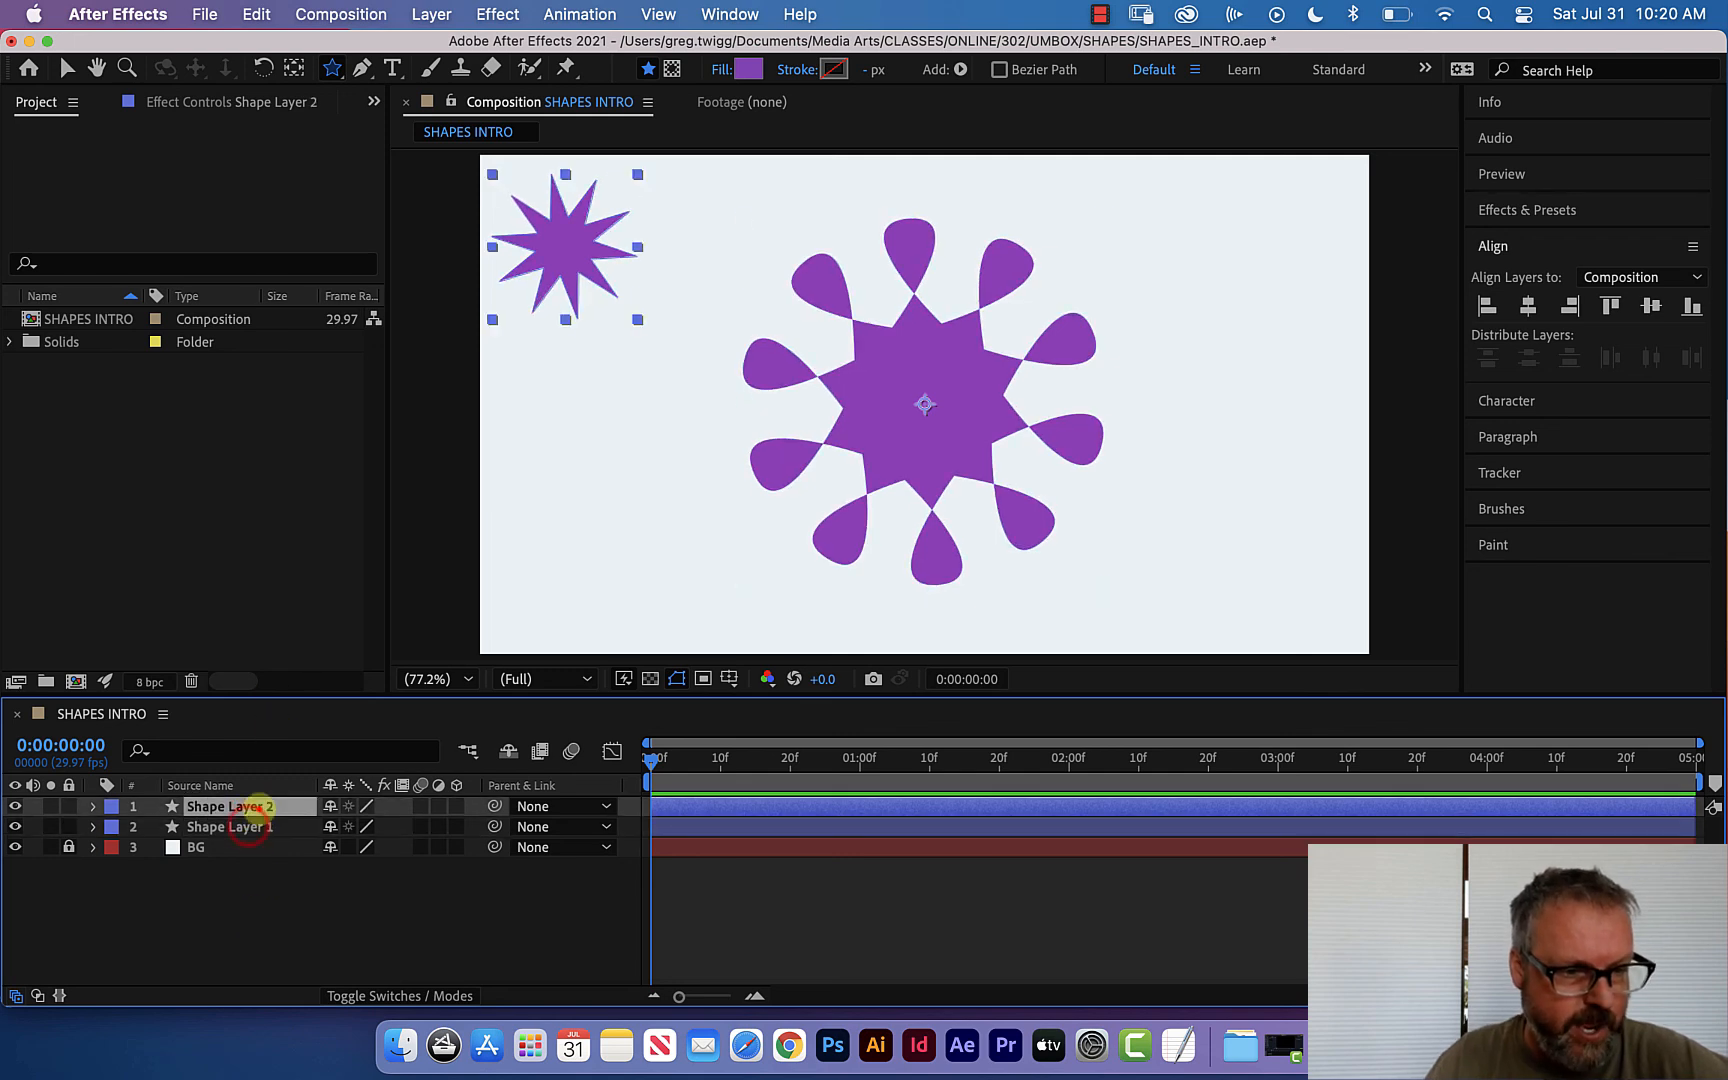
click(263, 892)
click(250, 826)
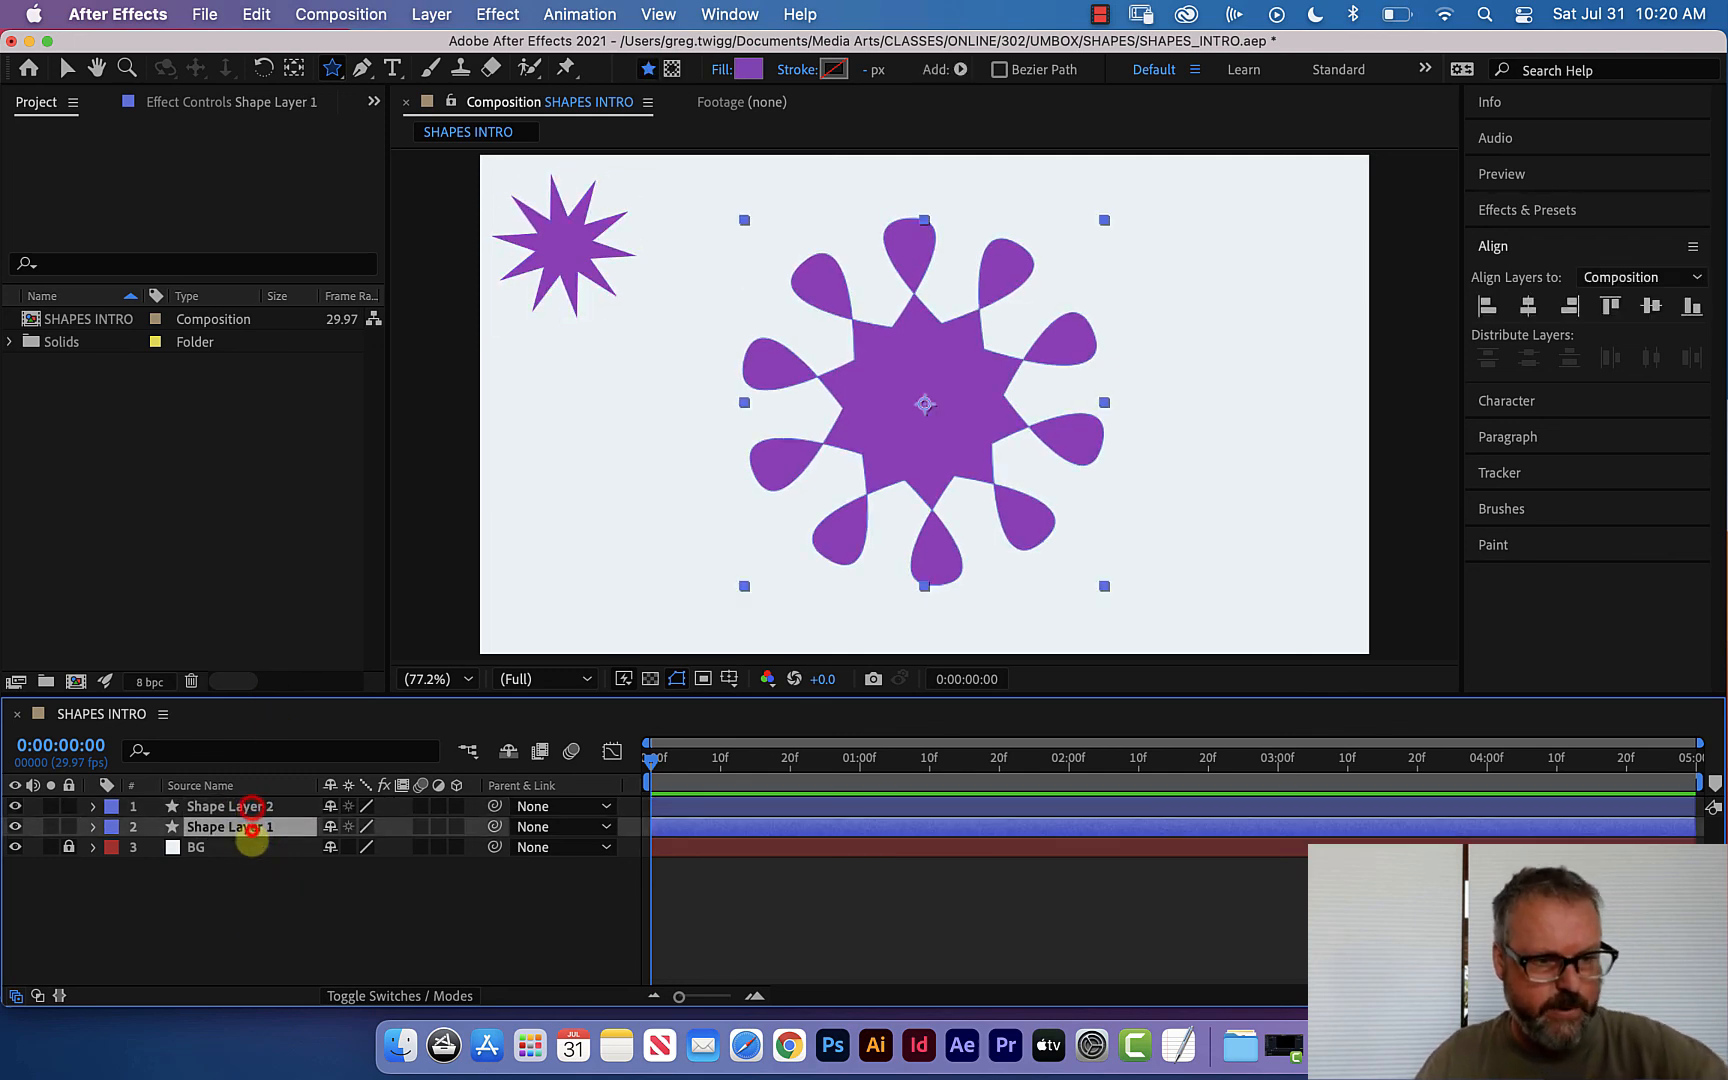
key(Delete)
click(248, 806)
key(Delete)
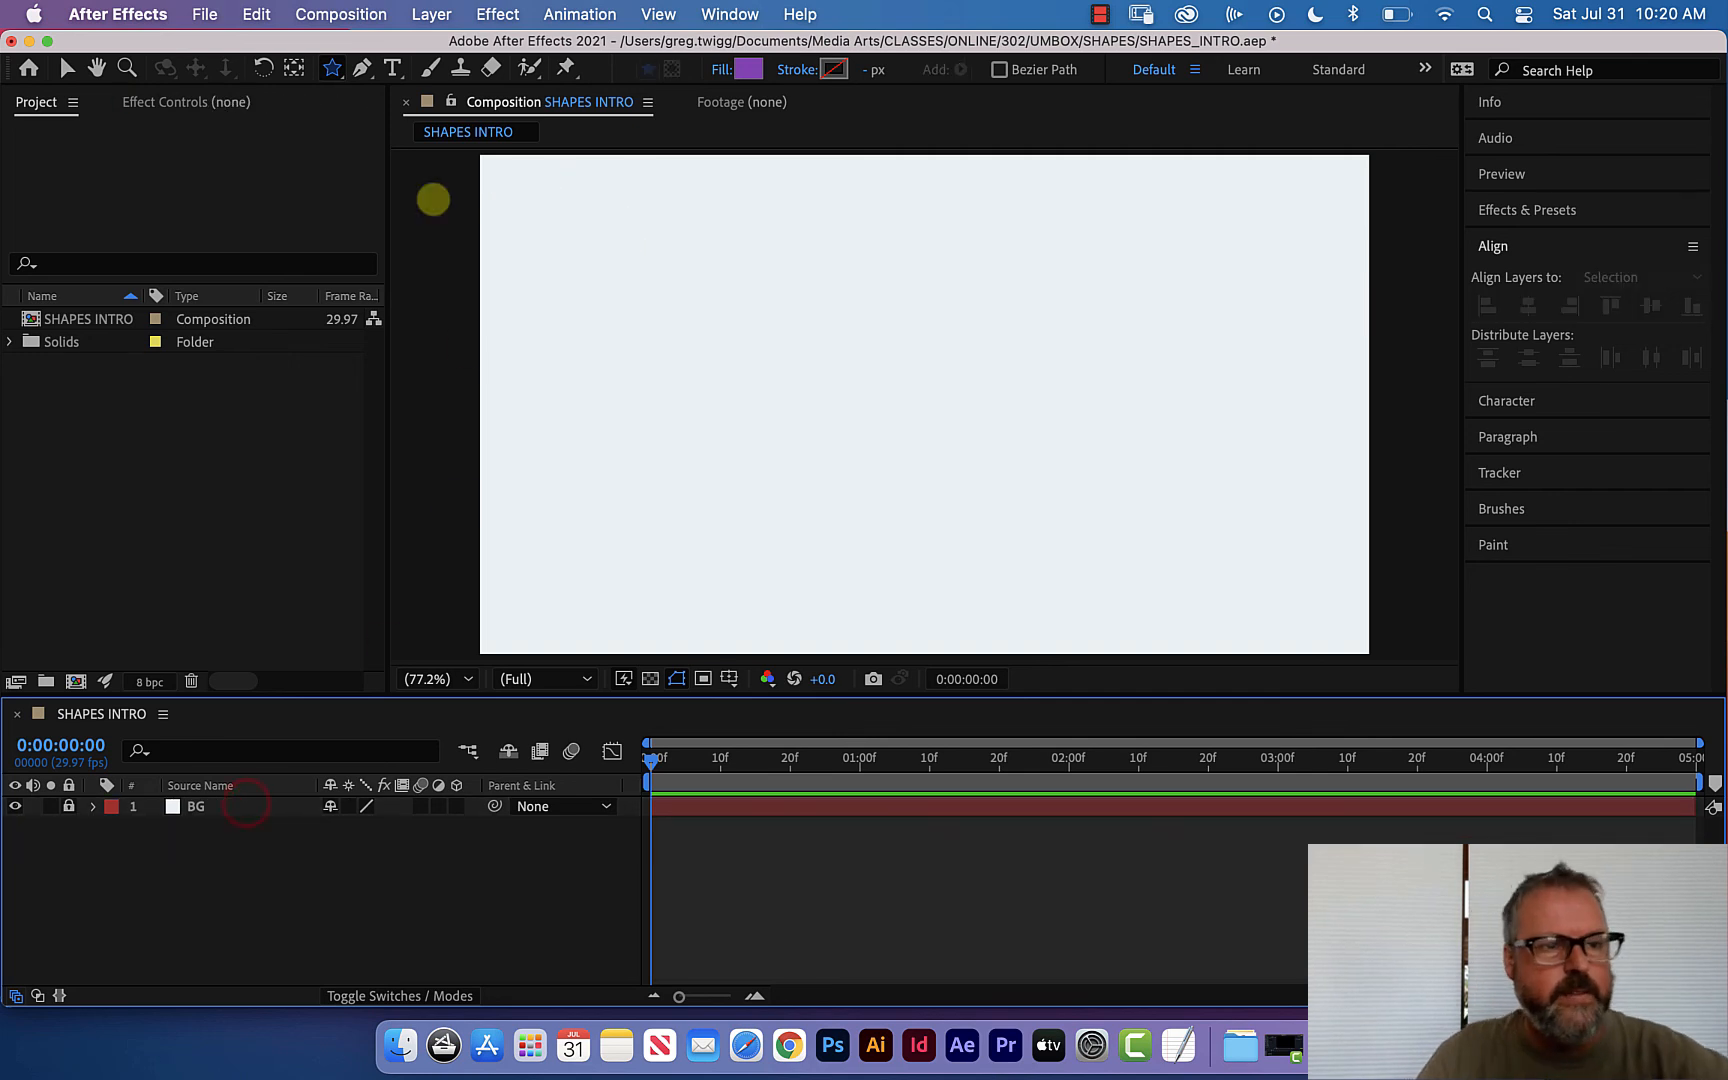
Draw a closed eleven-vertex zigzag shape with straight segments using the Pen tool, then delete its layer.
click(361, 68)
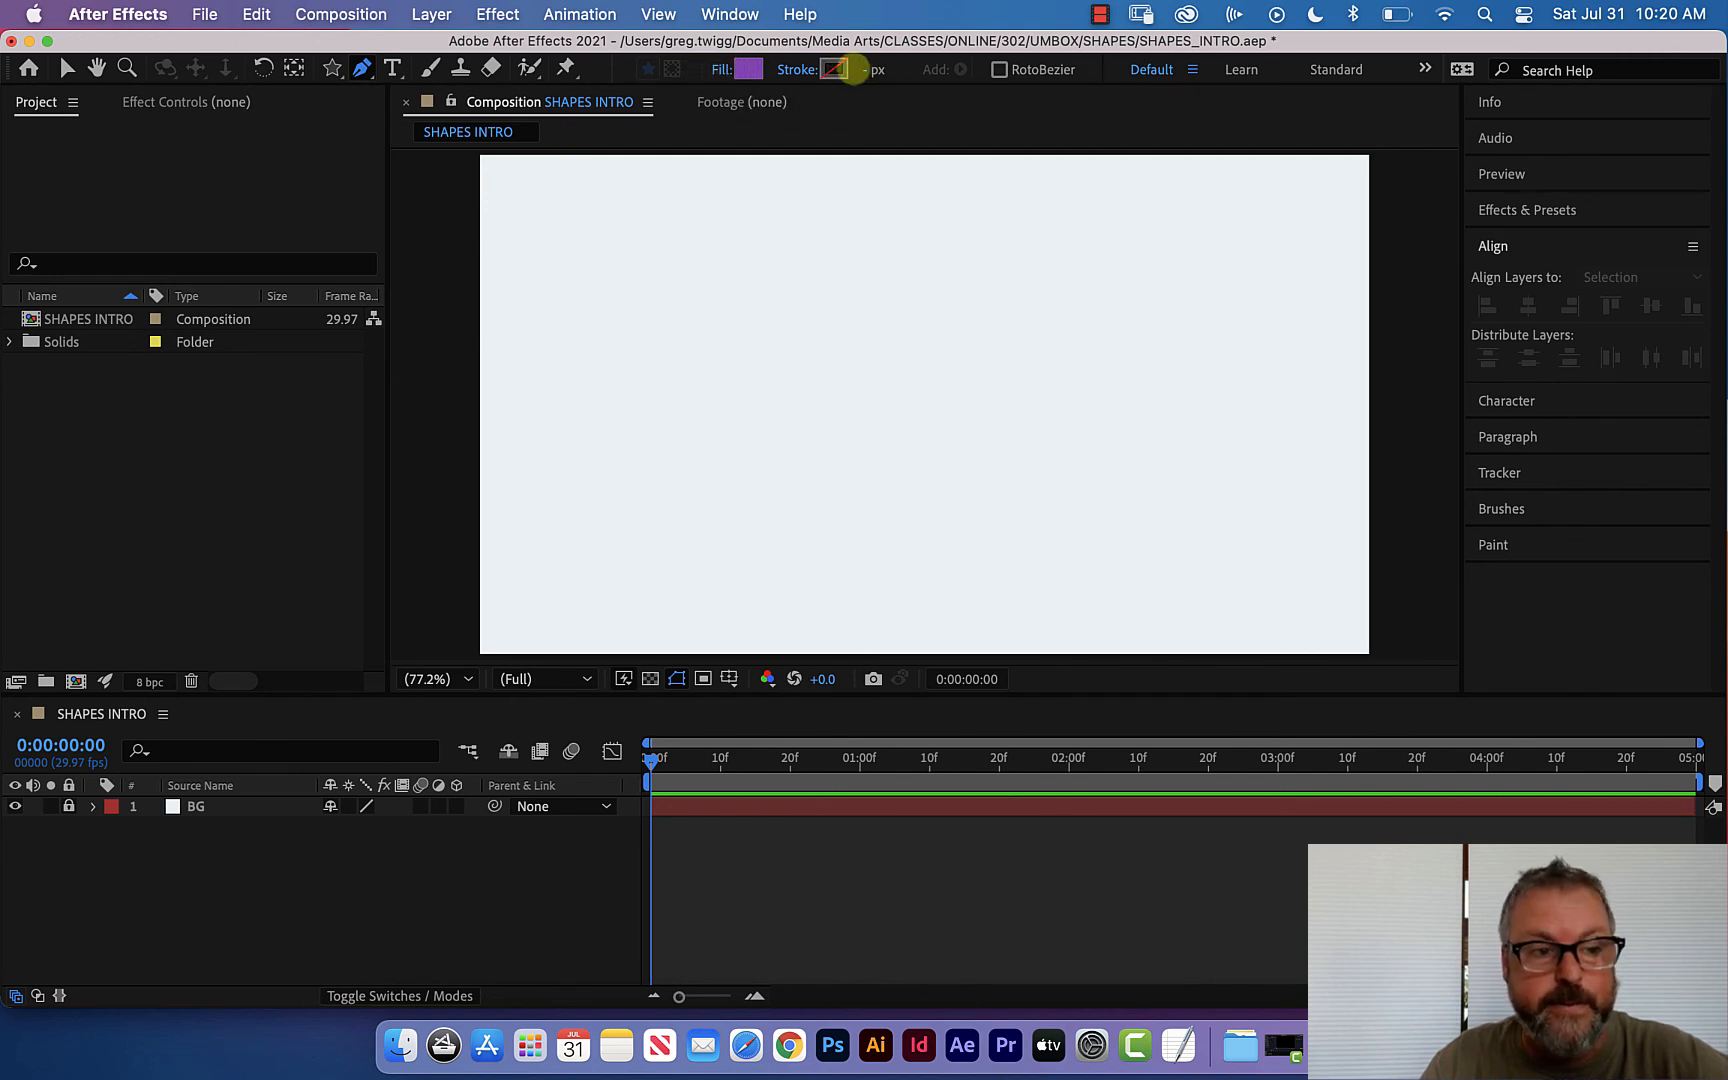
drag(362, 67, 418, 67)
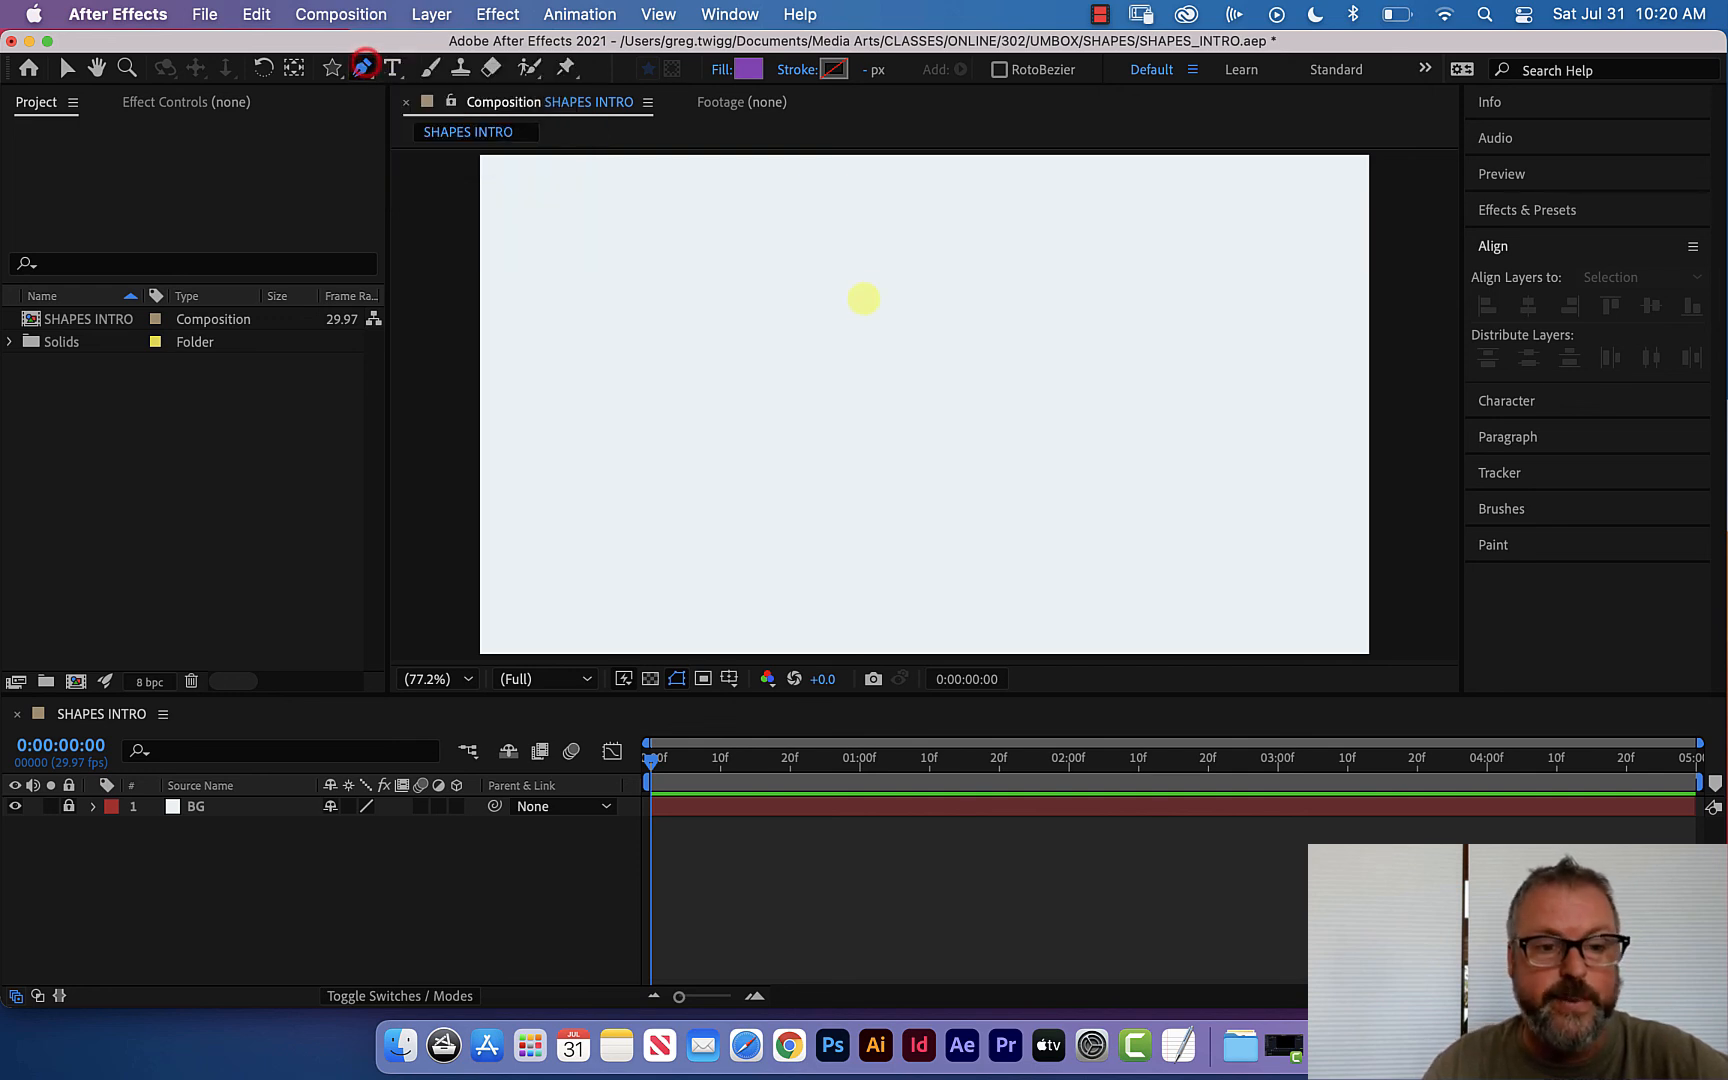
click(606, 334)
click(761, 220)
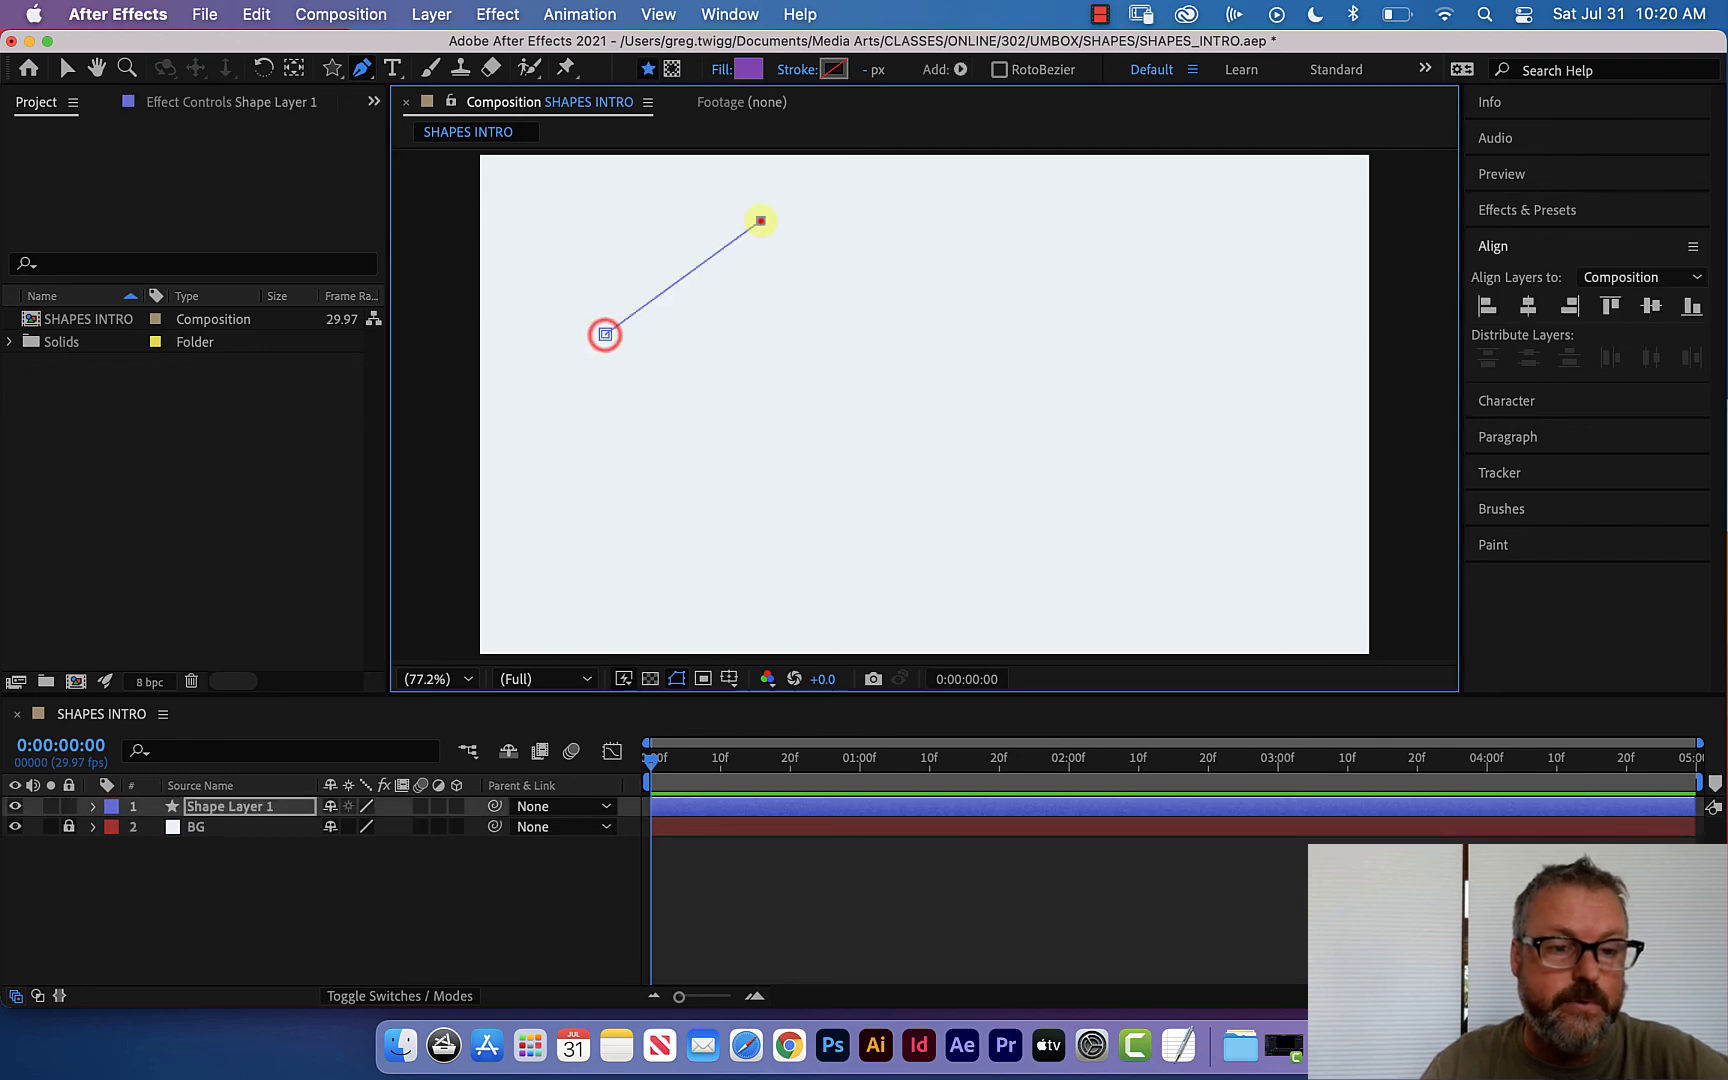
click(1085, 343)
click(907, 547)
click(804, 406)
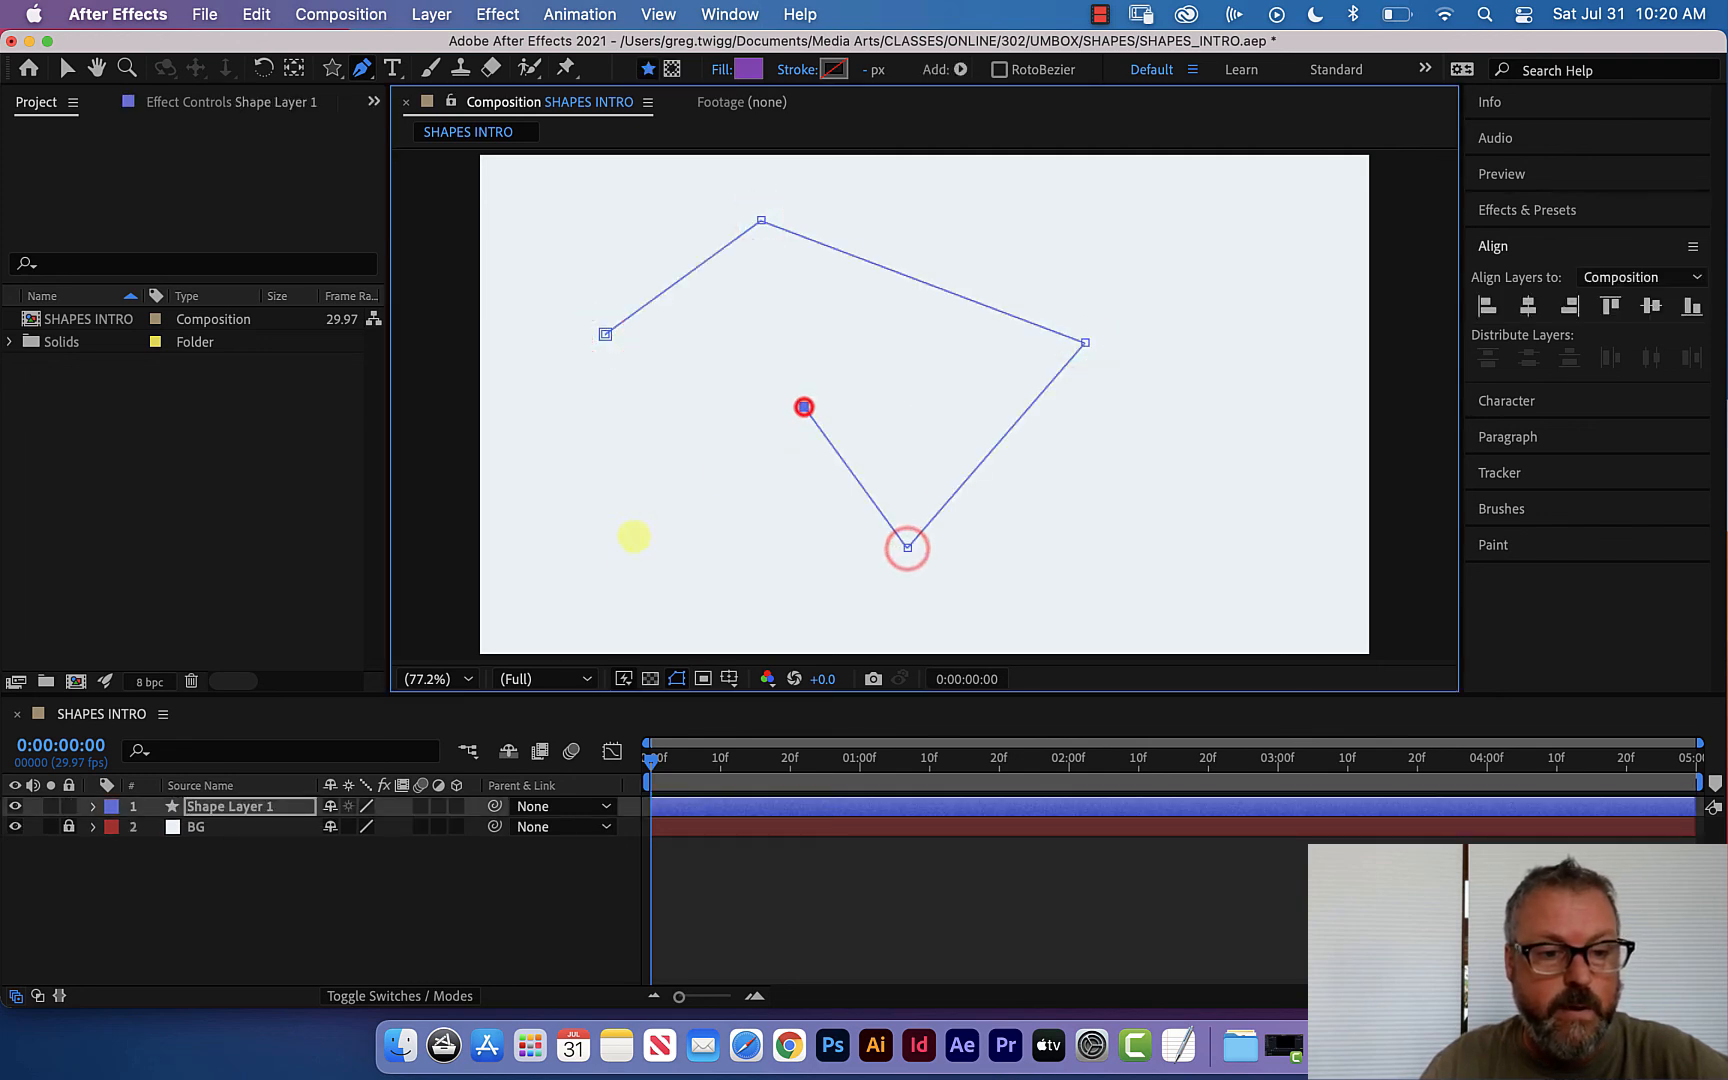
click(626, 552)
click(558, 432)
click(782, 333)
click(894, 435)
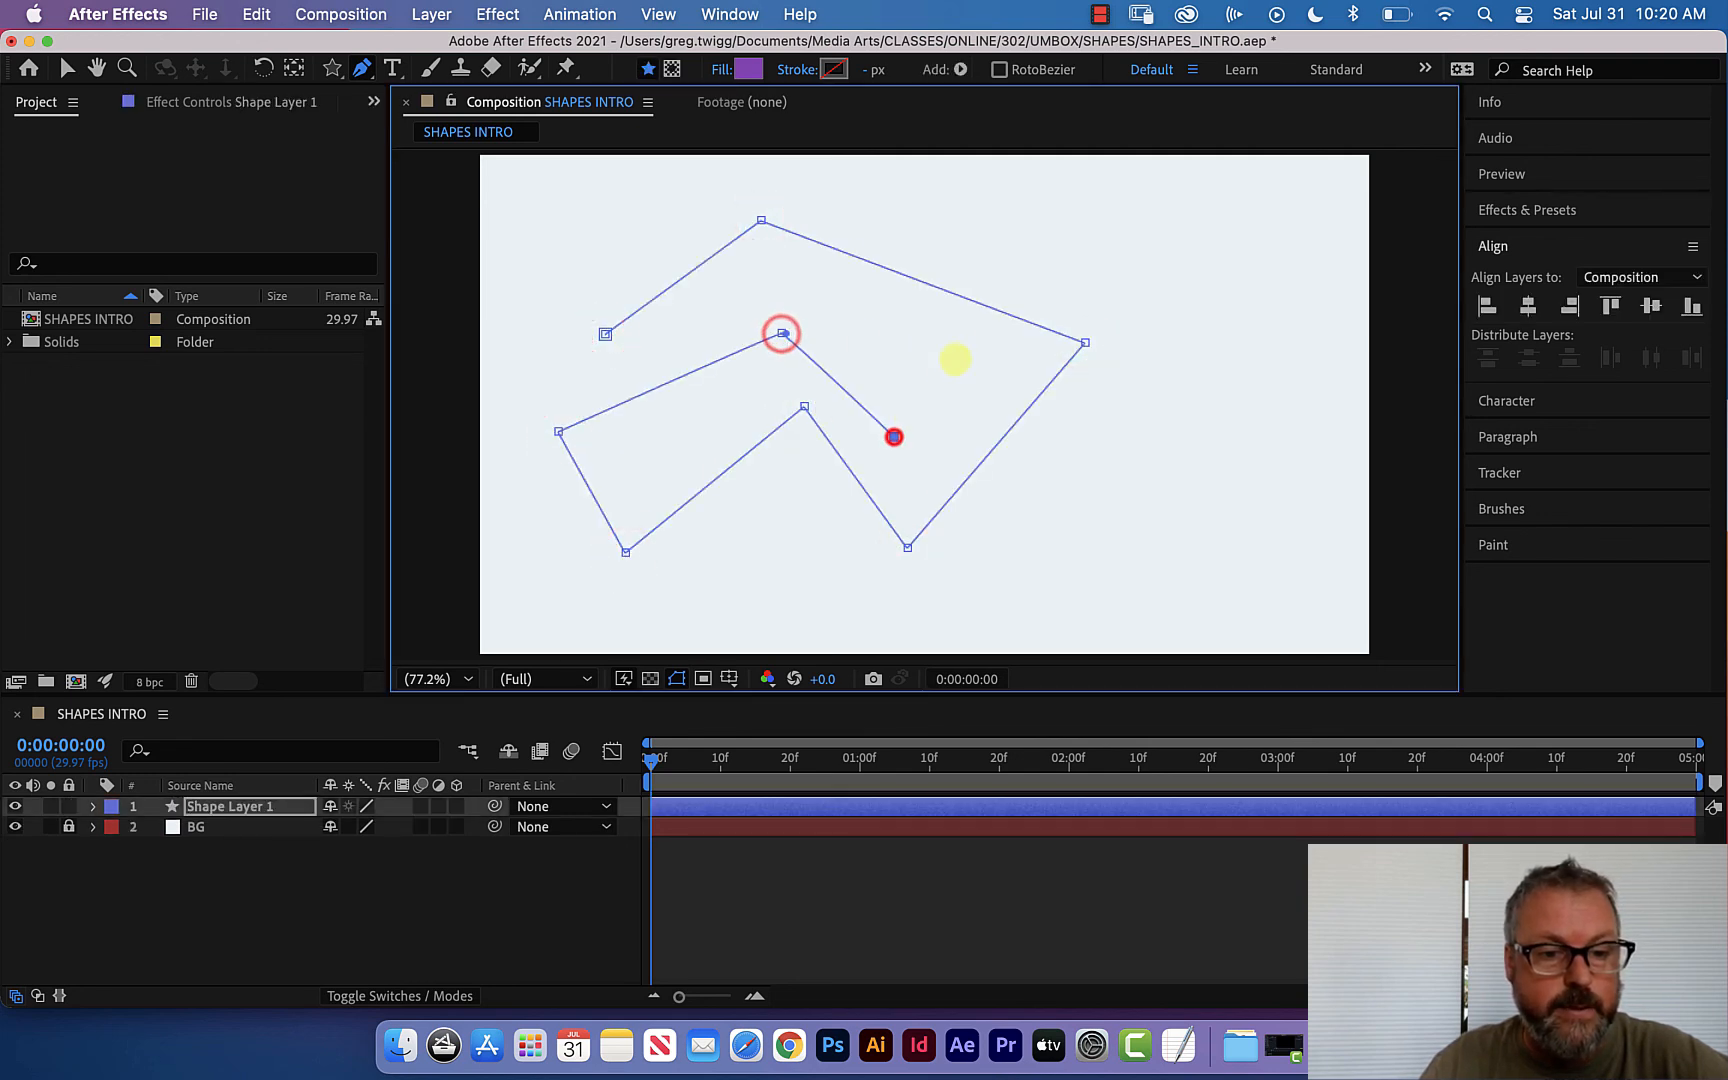
click(966, 351)
click(805, 272)
click(605, 334)
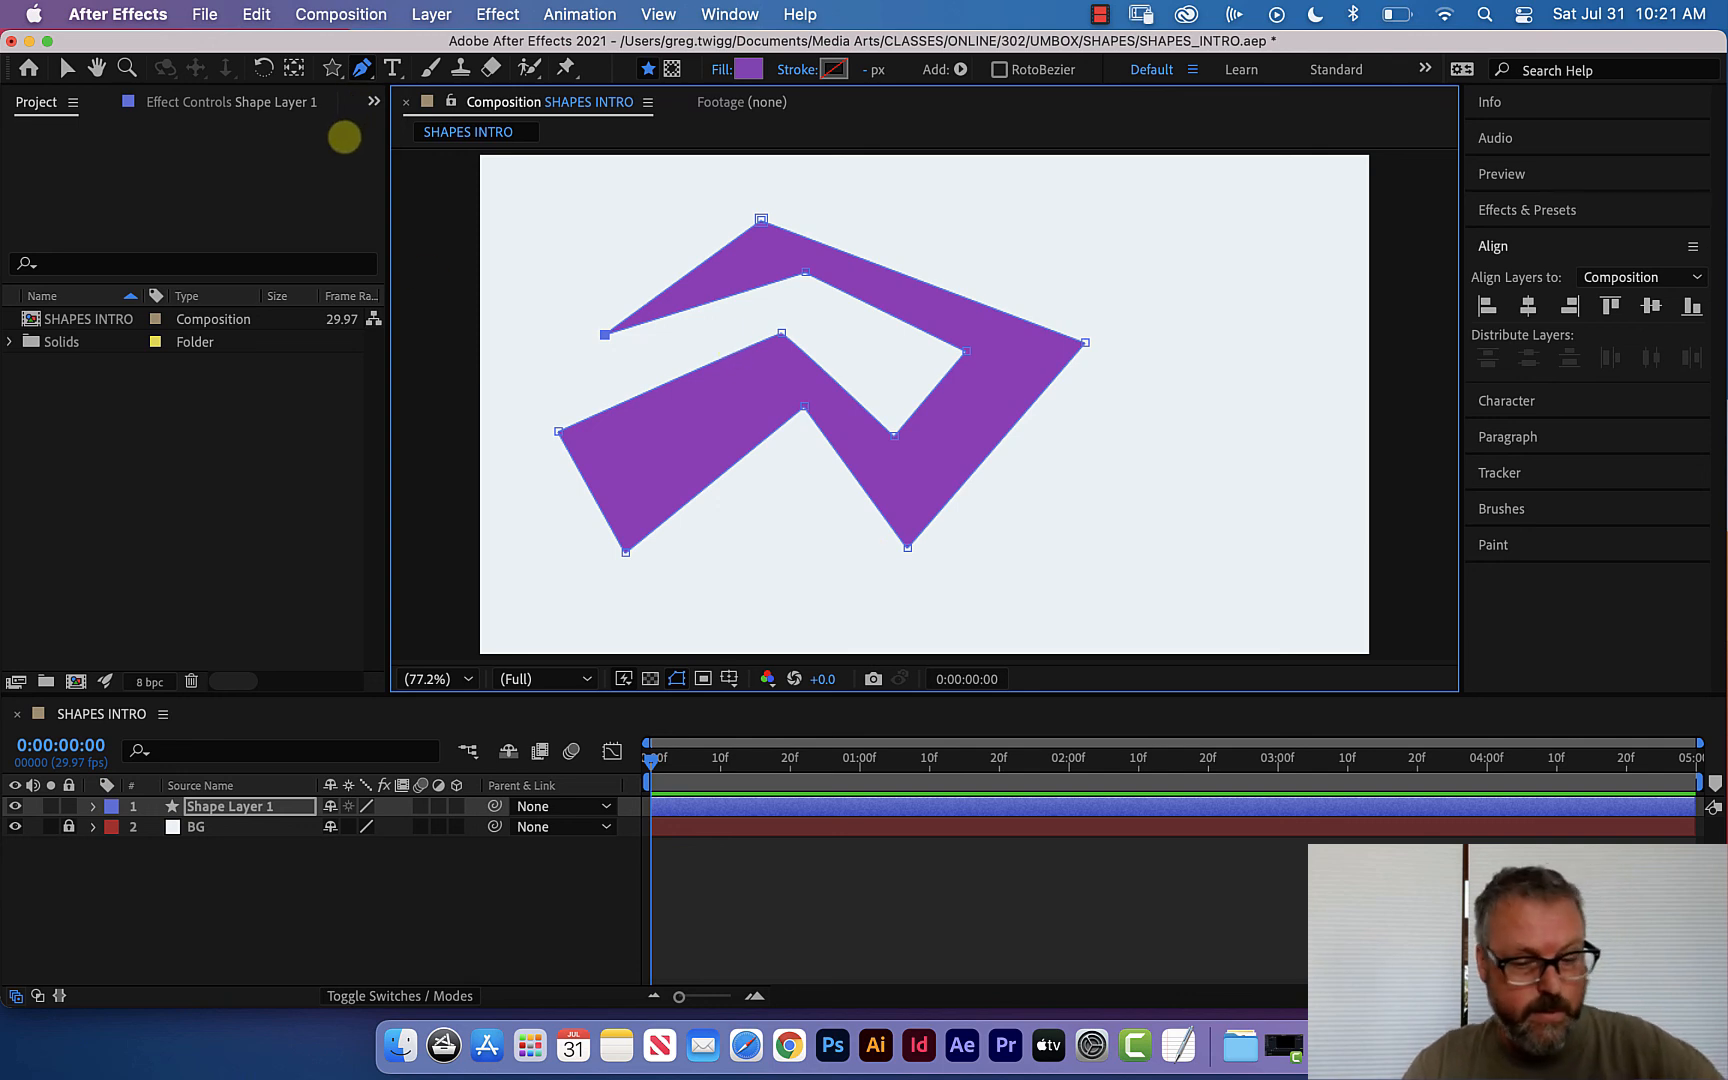
click(205, 806)
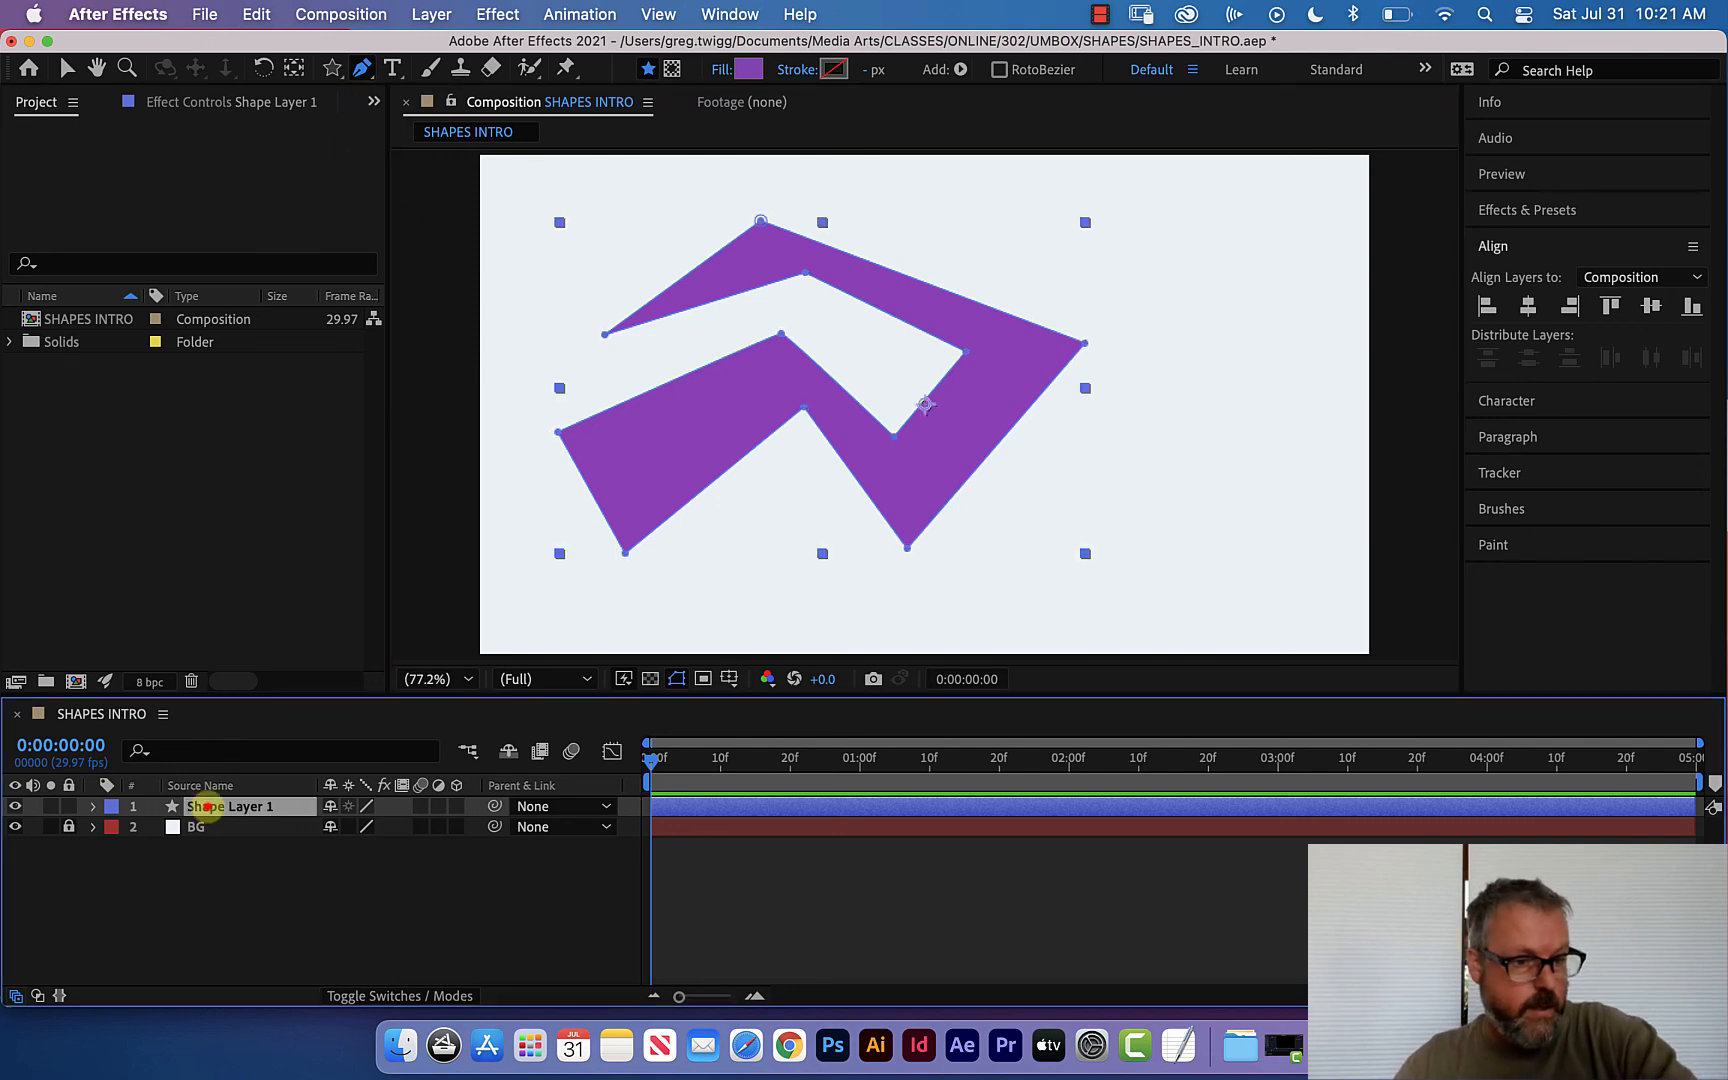
key(Delete)
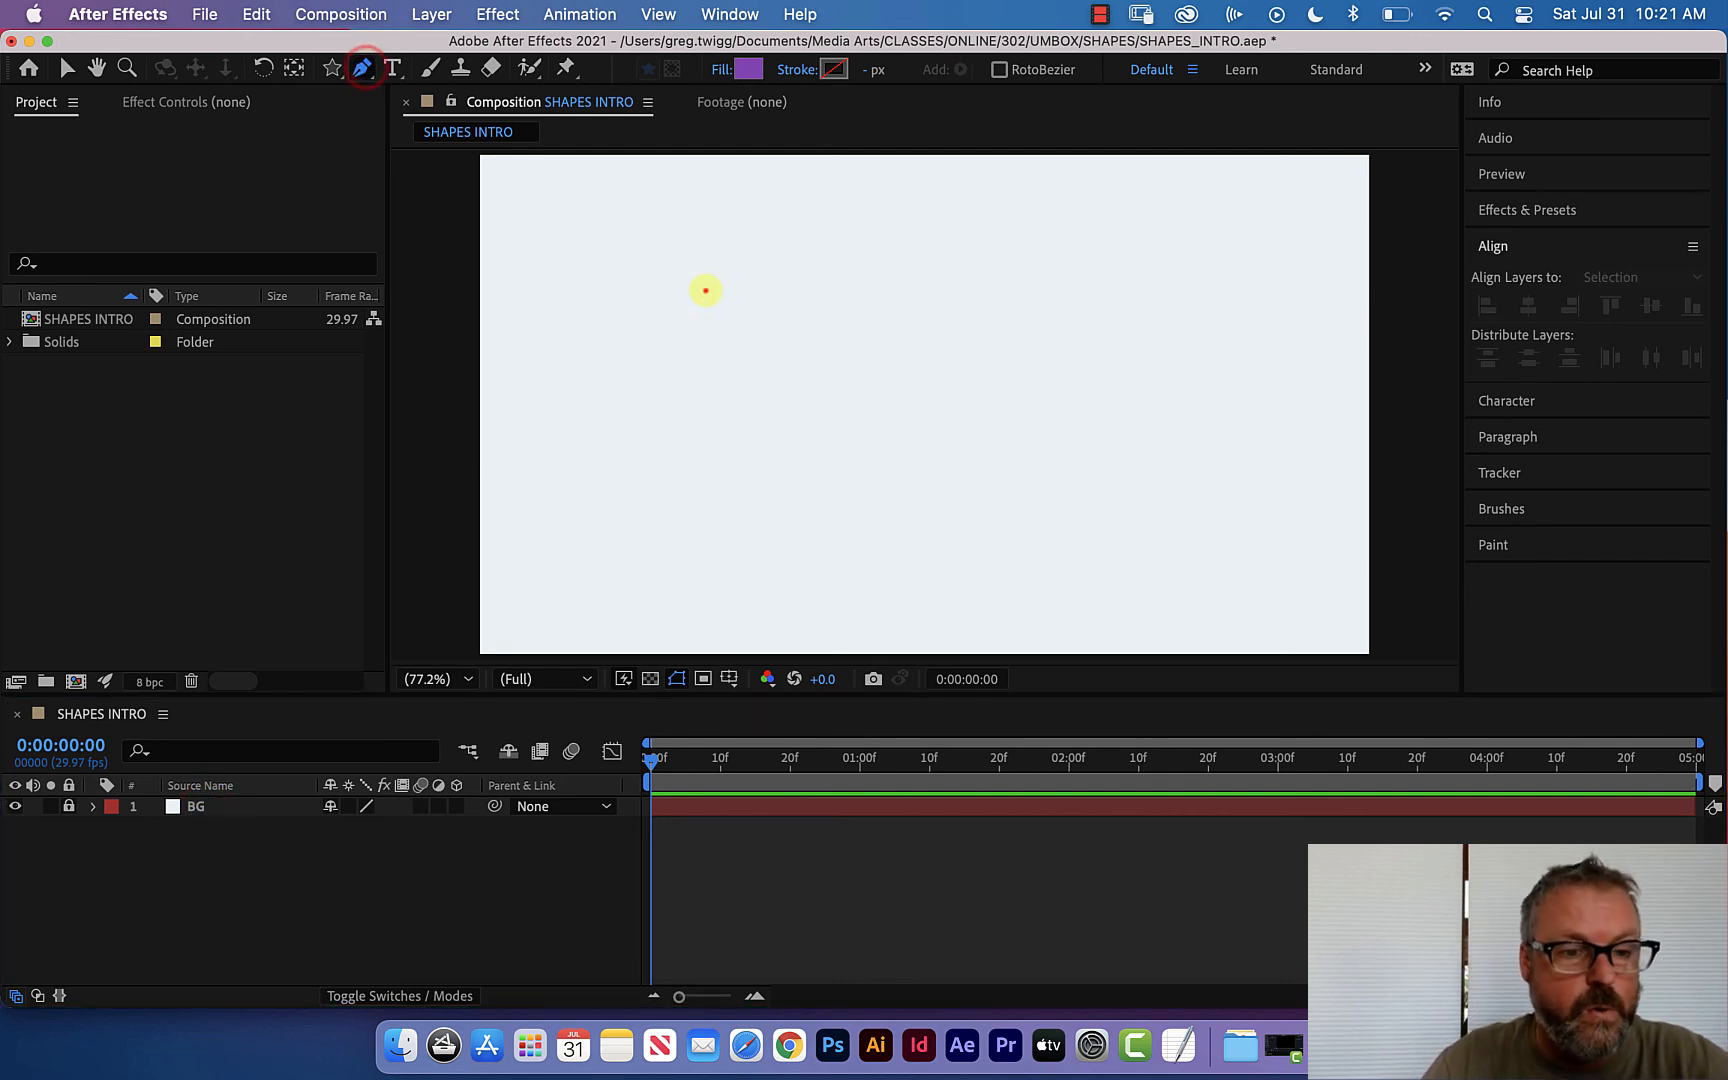
Draw a closed, wavy blob with seven smooth Bezier vertices across the composition using the Pen tool.
drag(706, 289, 751, 257)
drag(930, 199, 1022, 234)
drag(917, 346, 930, 430)
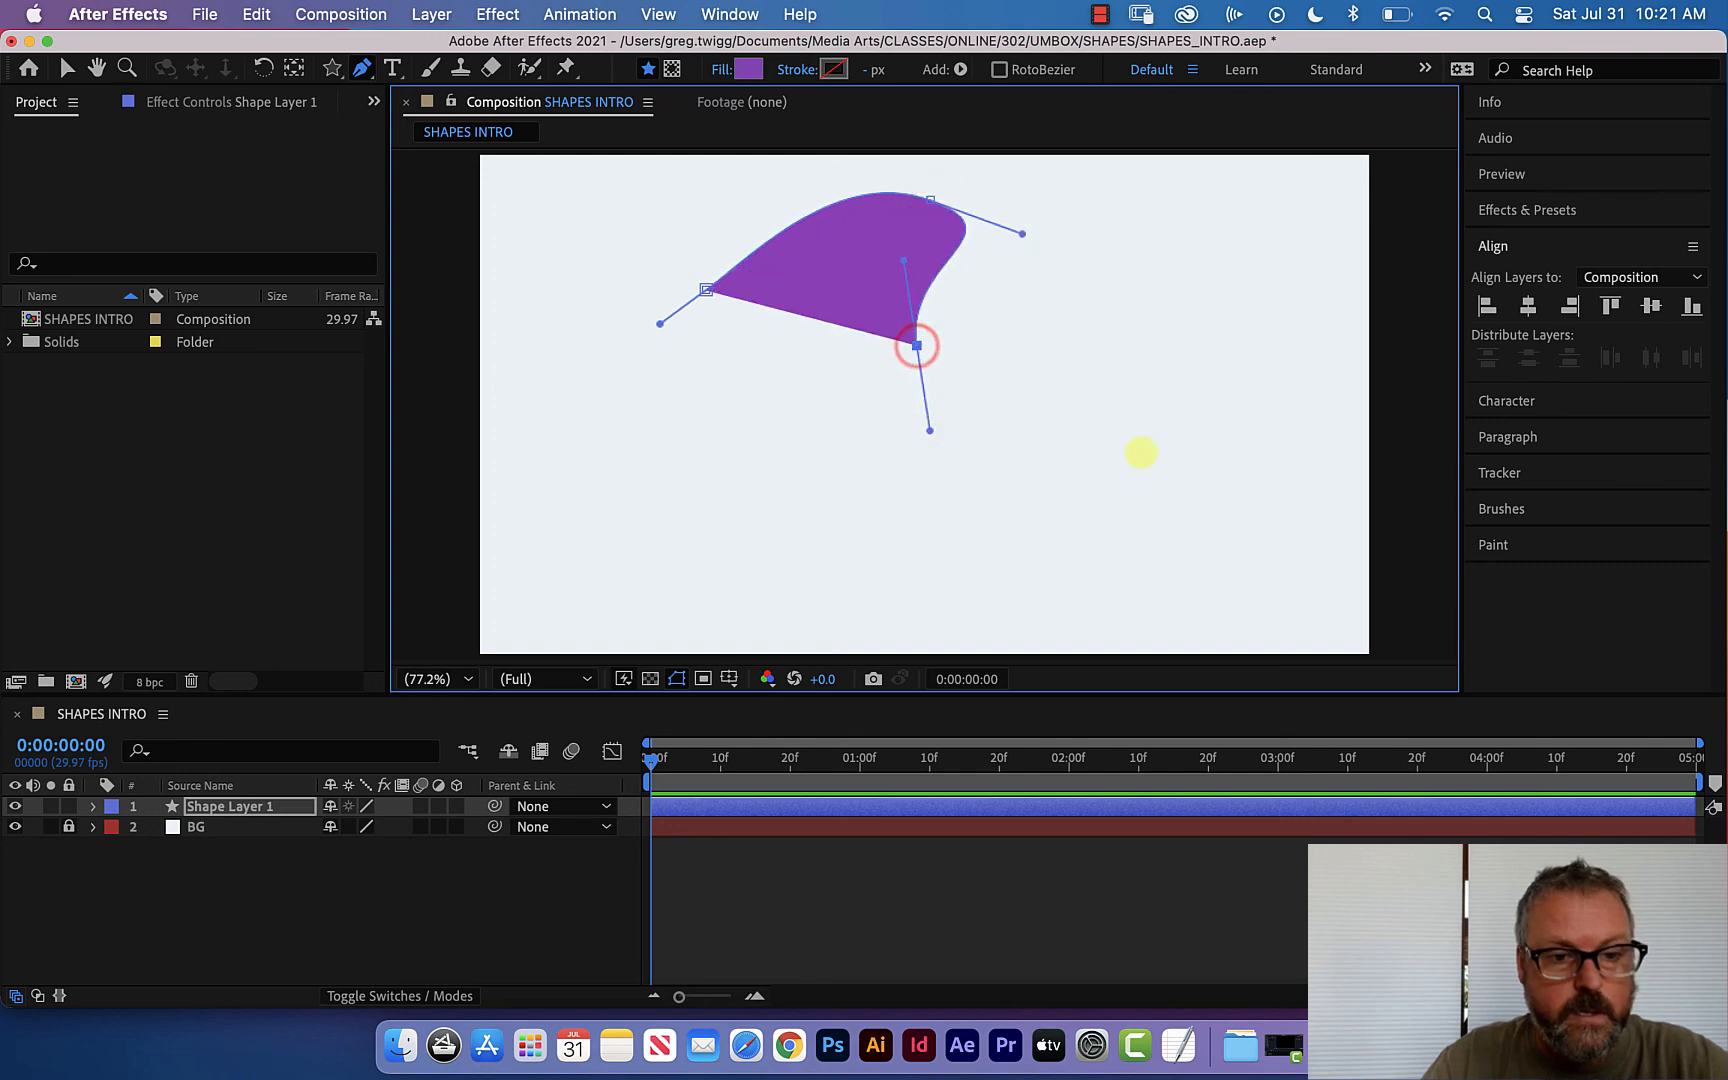
drag(1189, 407, 1161, 529)
drag(902, 606, 758, 583)
drag(844, 444, 816, 367)
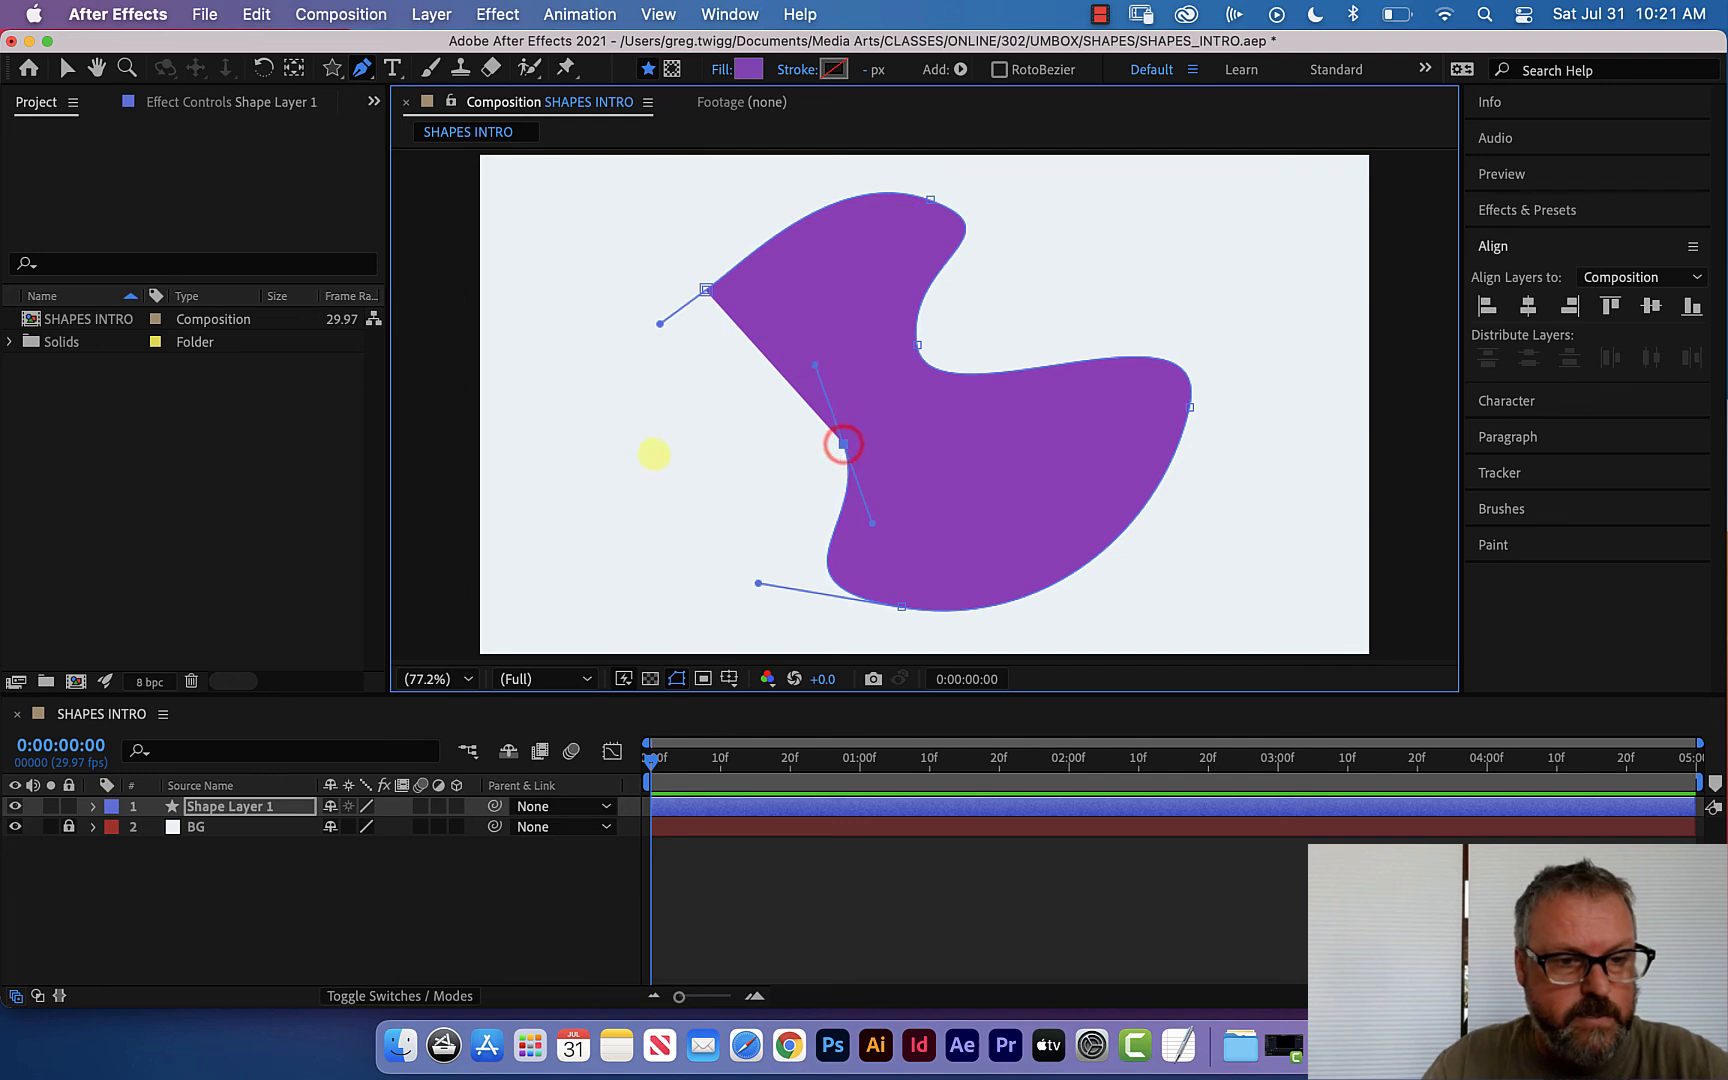
drag(660, 472, 586, 389)
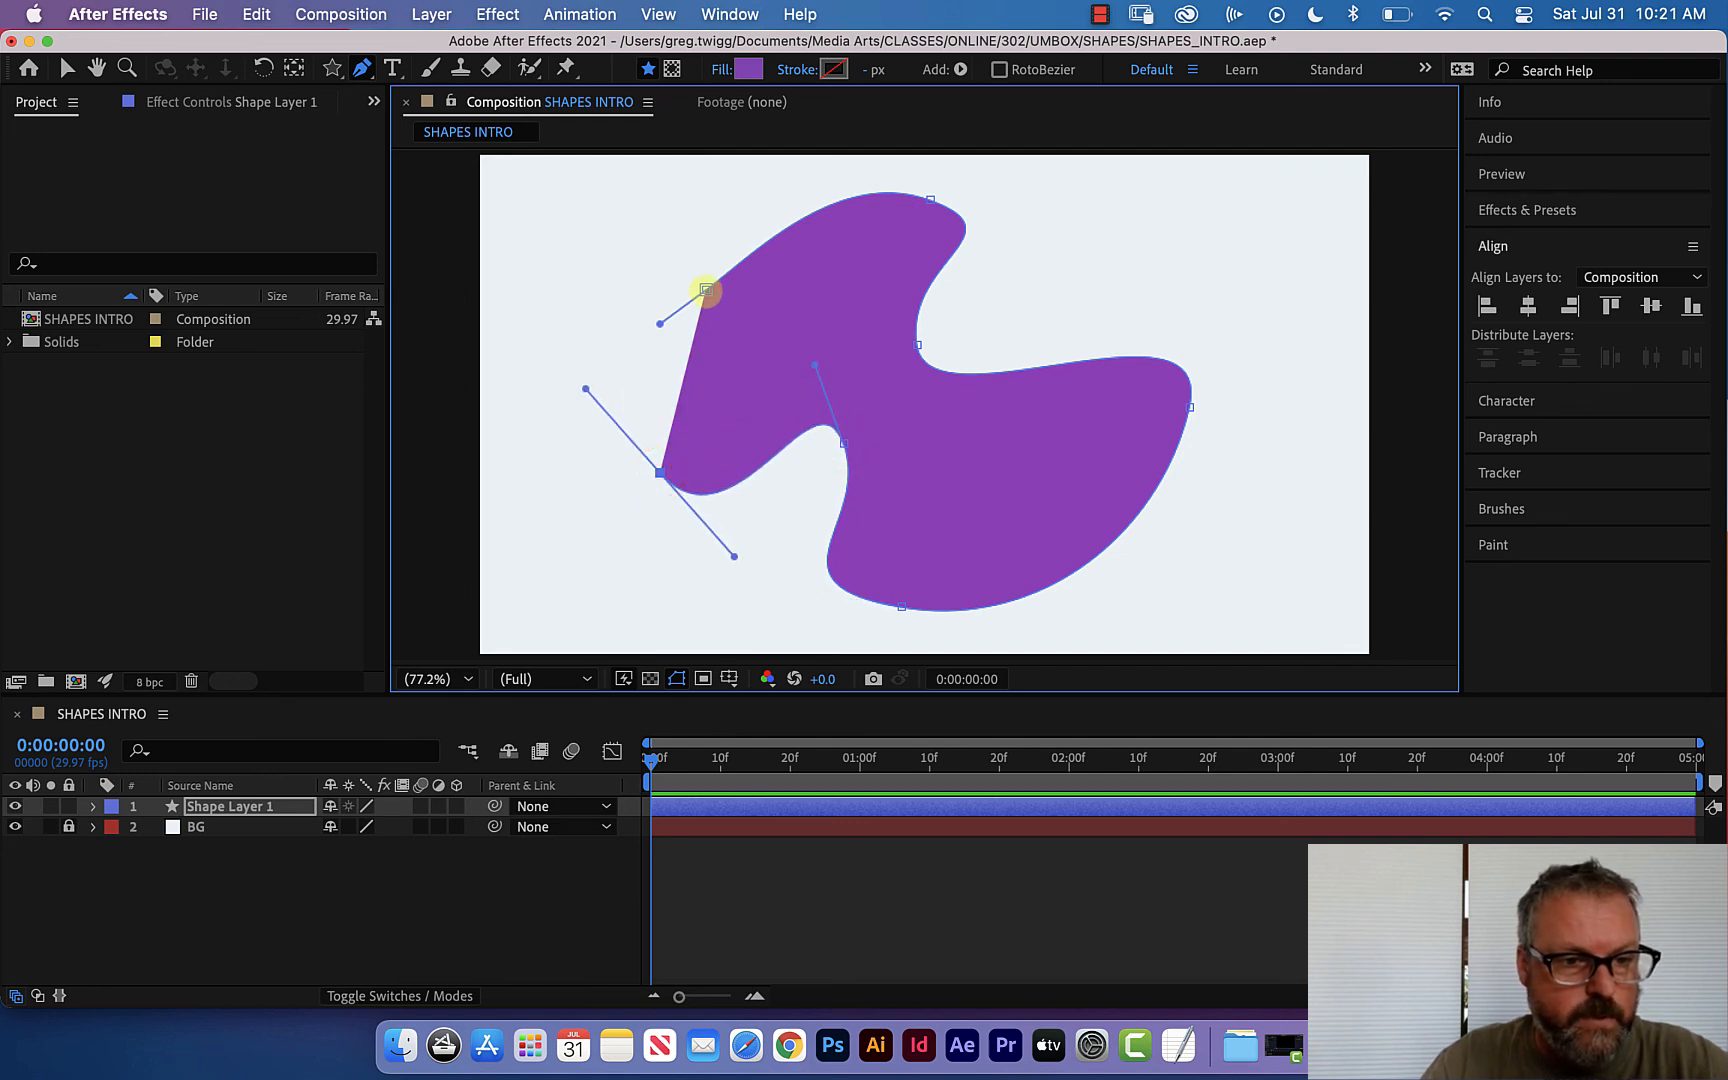
click(706, 290)
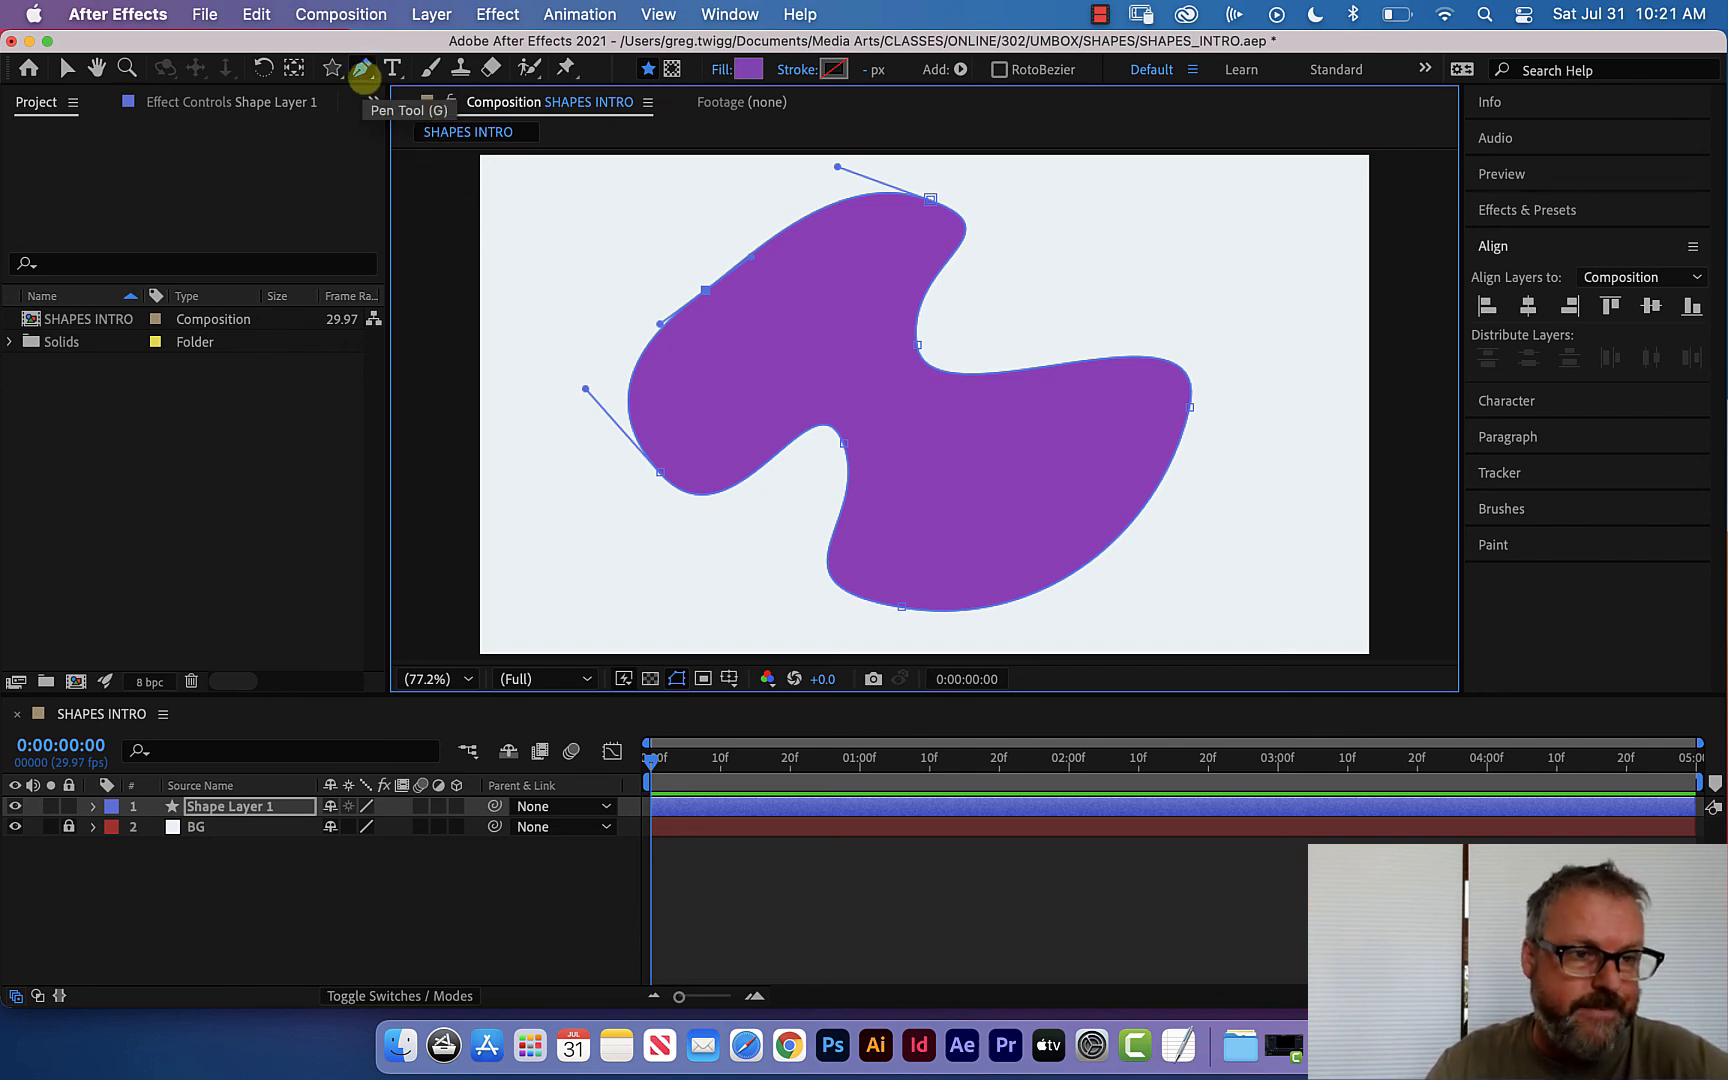
Add a vertex with the Add Vertex tool on the blob's upper edge, between the inner notch and the right end.
click(364, 69)
drag(364, 69, 420, 95)
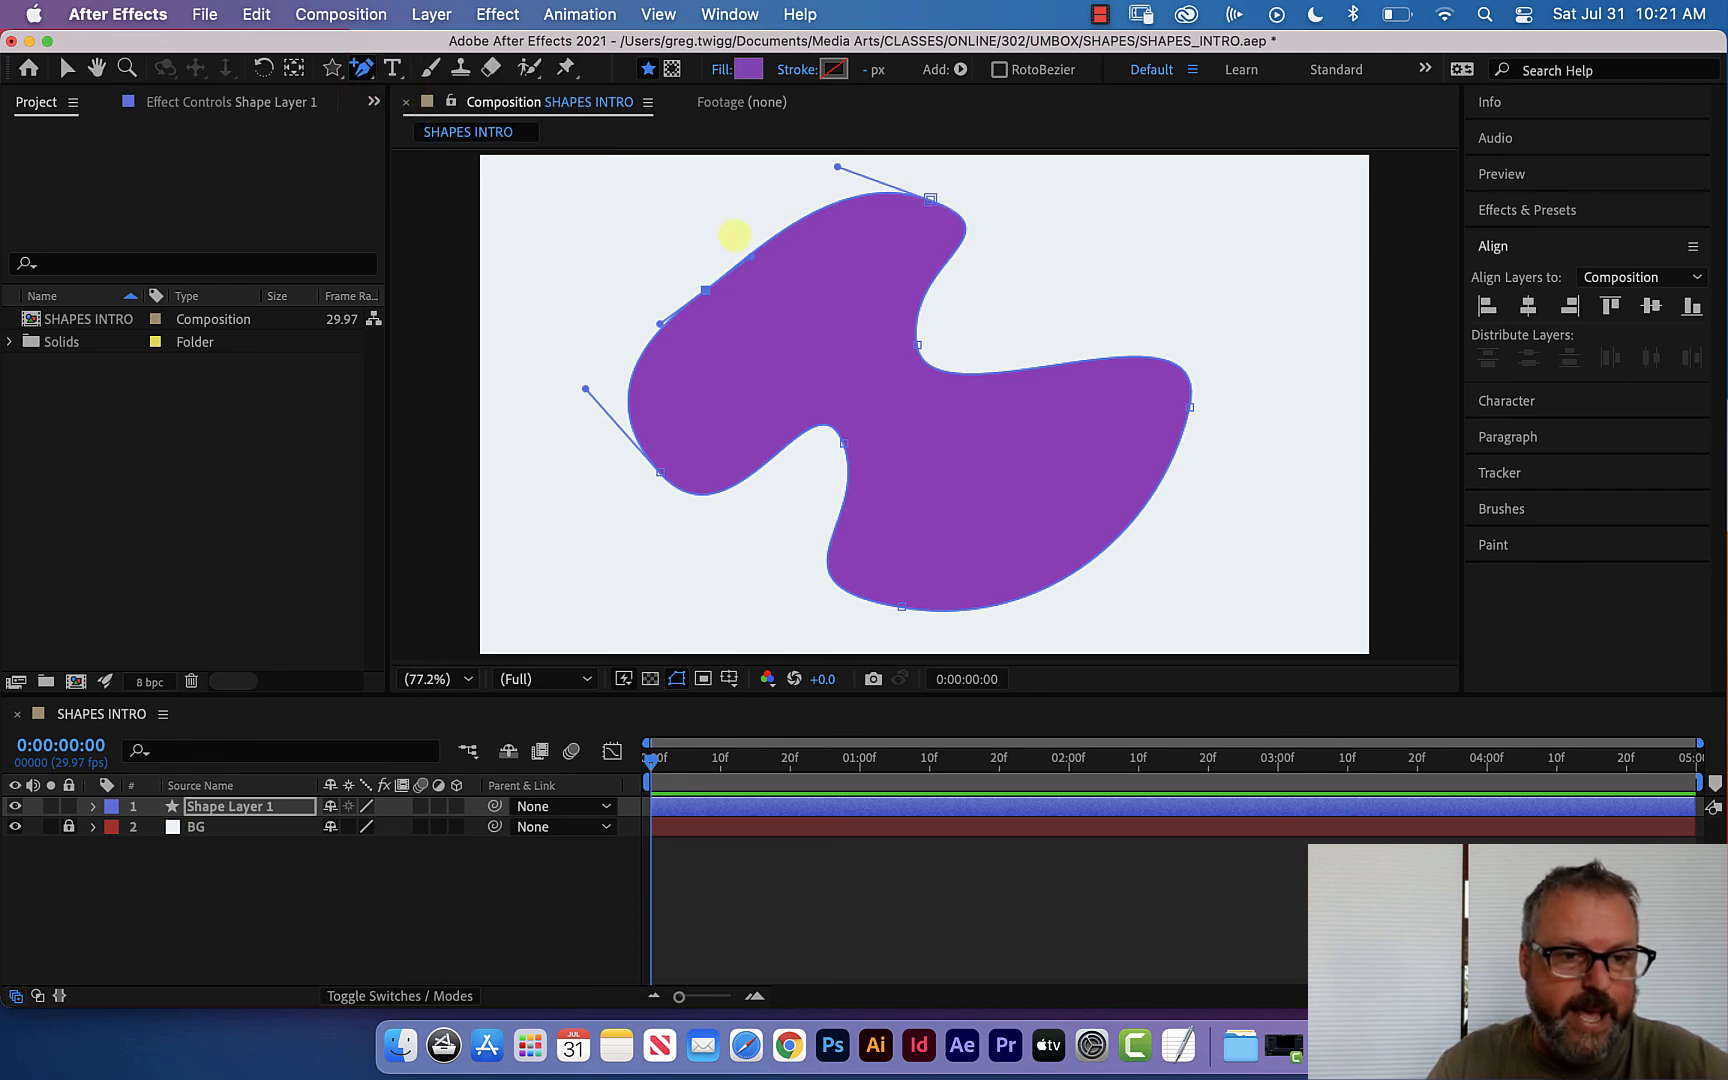
click(1058, 364)
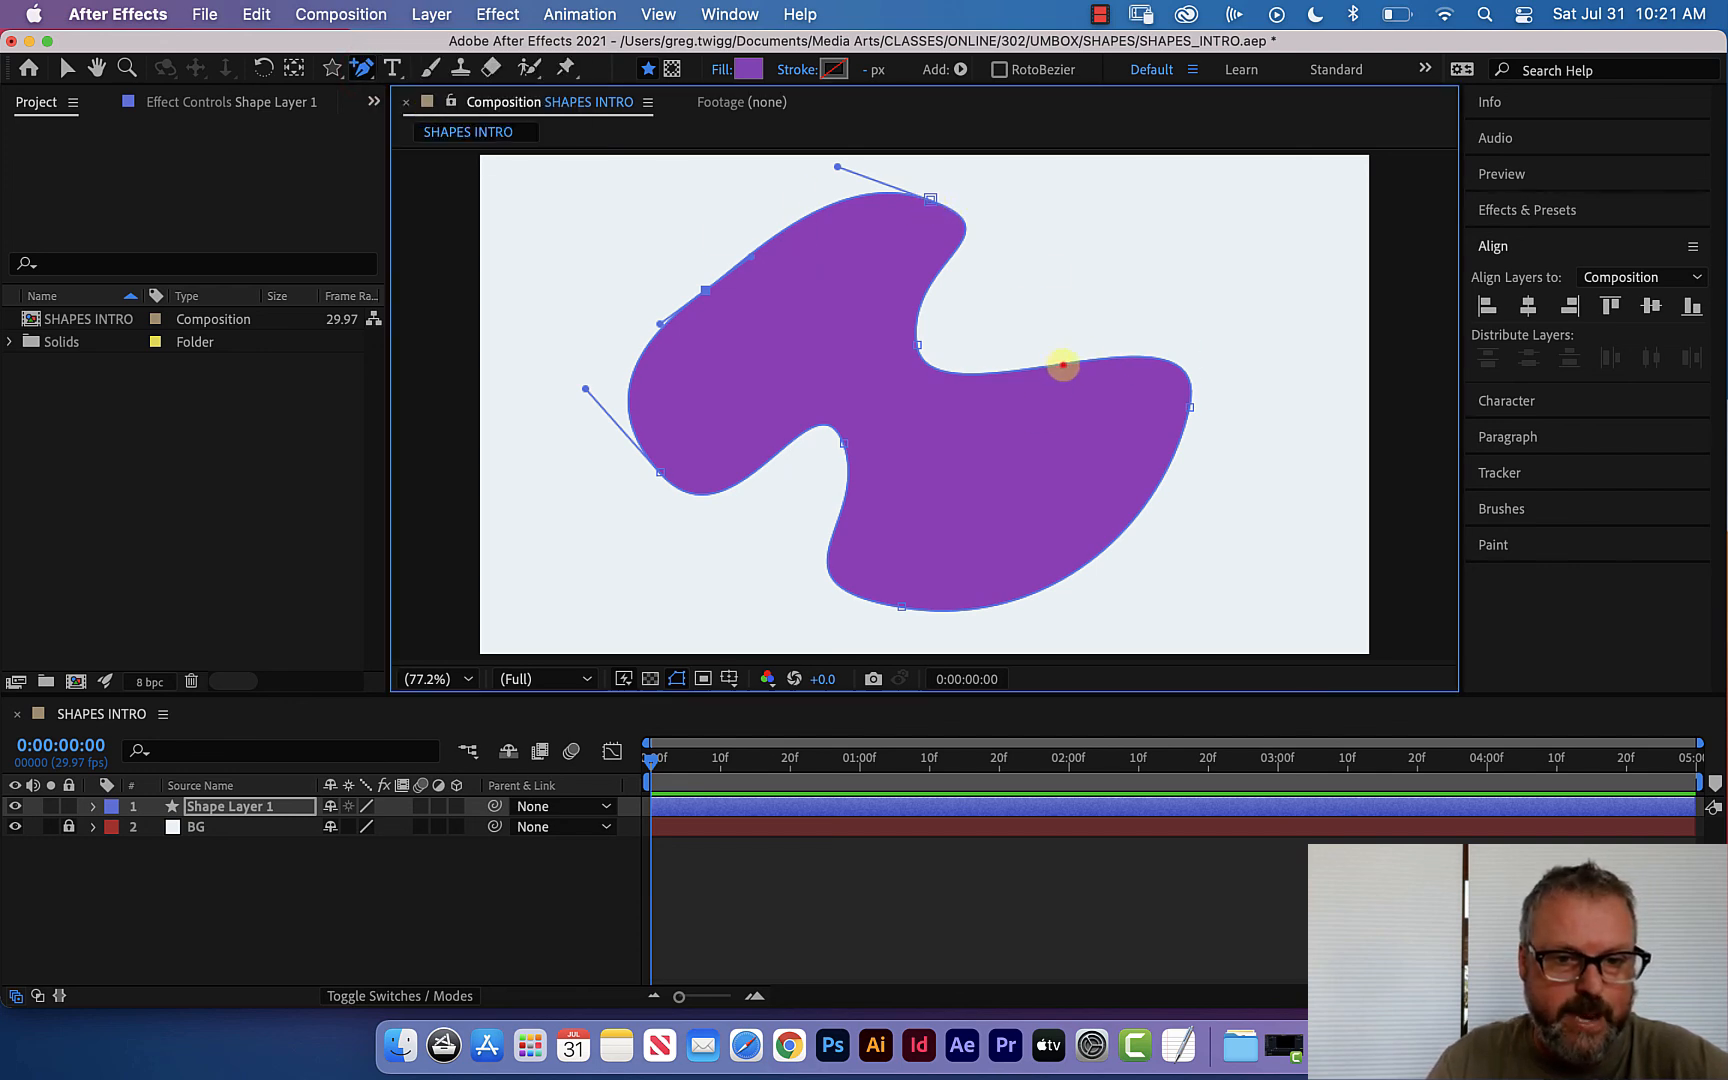
Remove the blob's topmost and bottommost vertices with the Delete Vertex tool.
drag(361, 69, 410, 120)
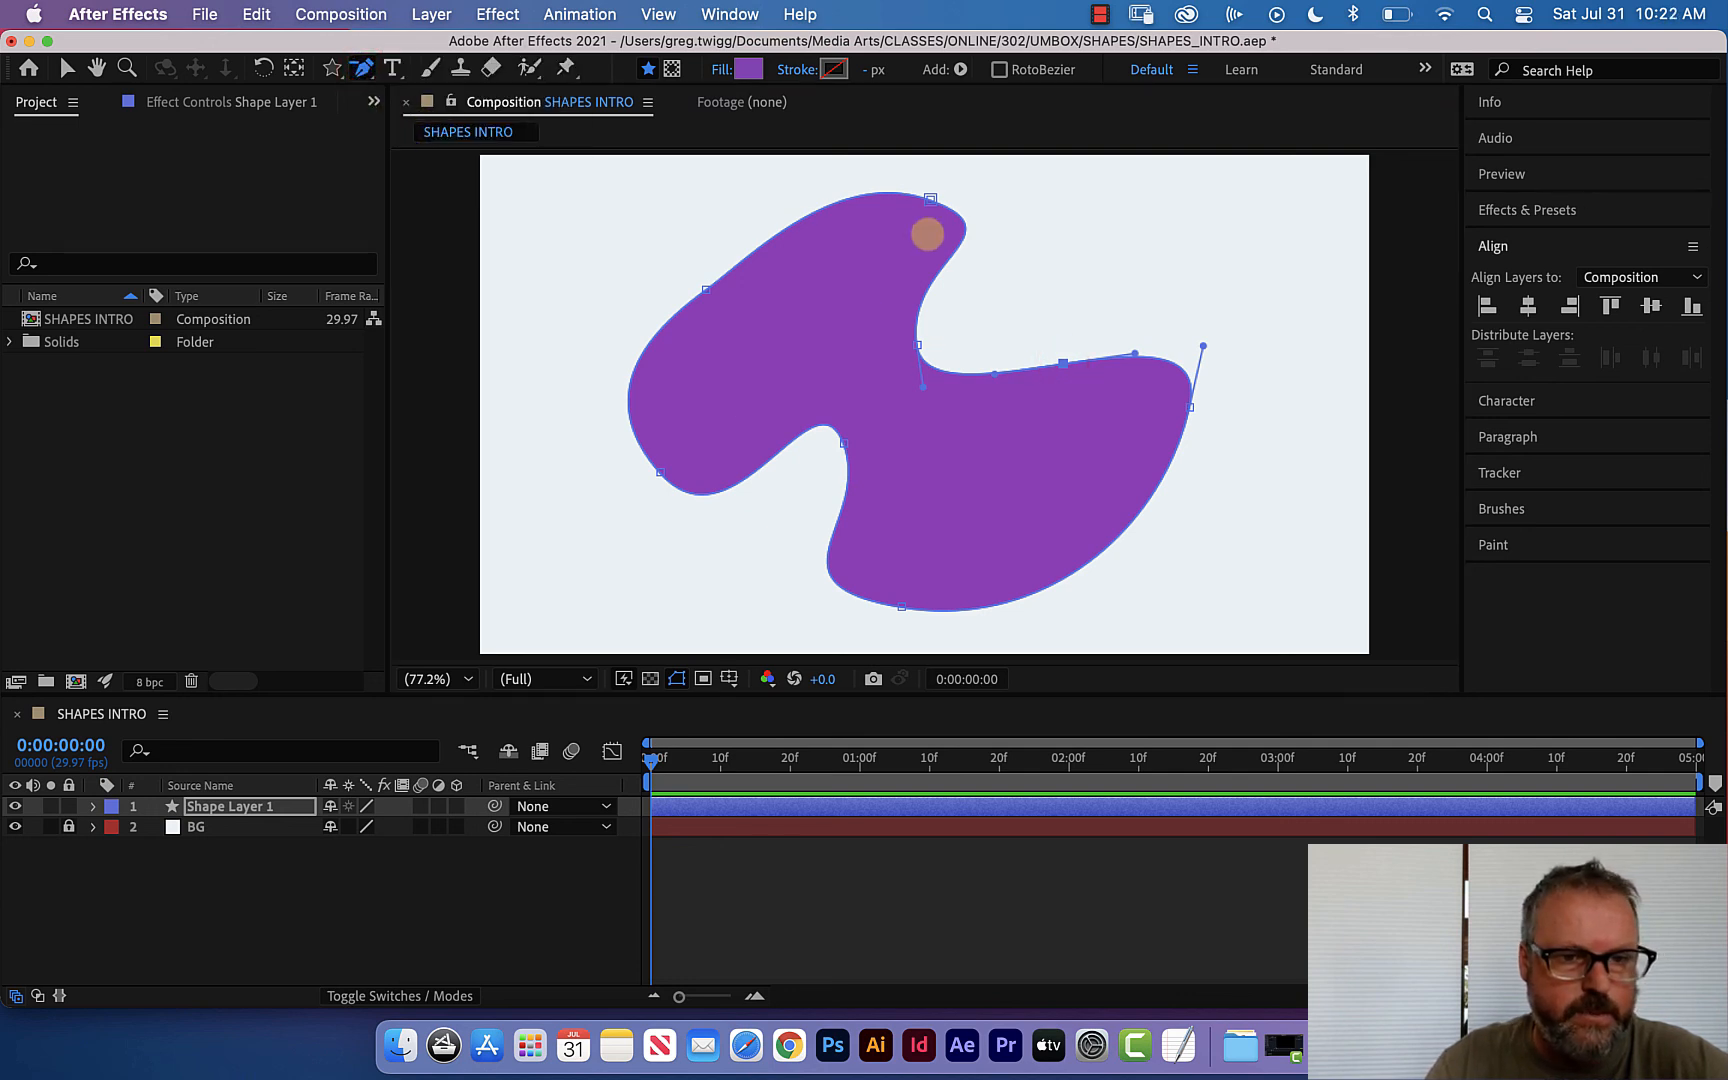
click(930, 199)
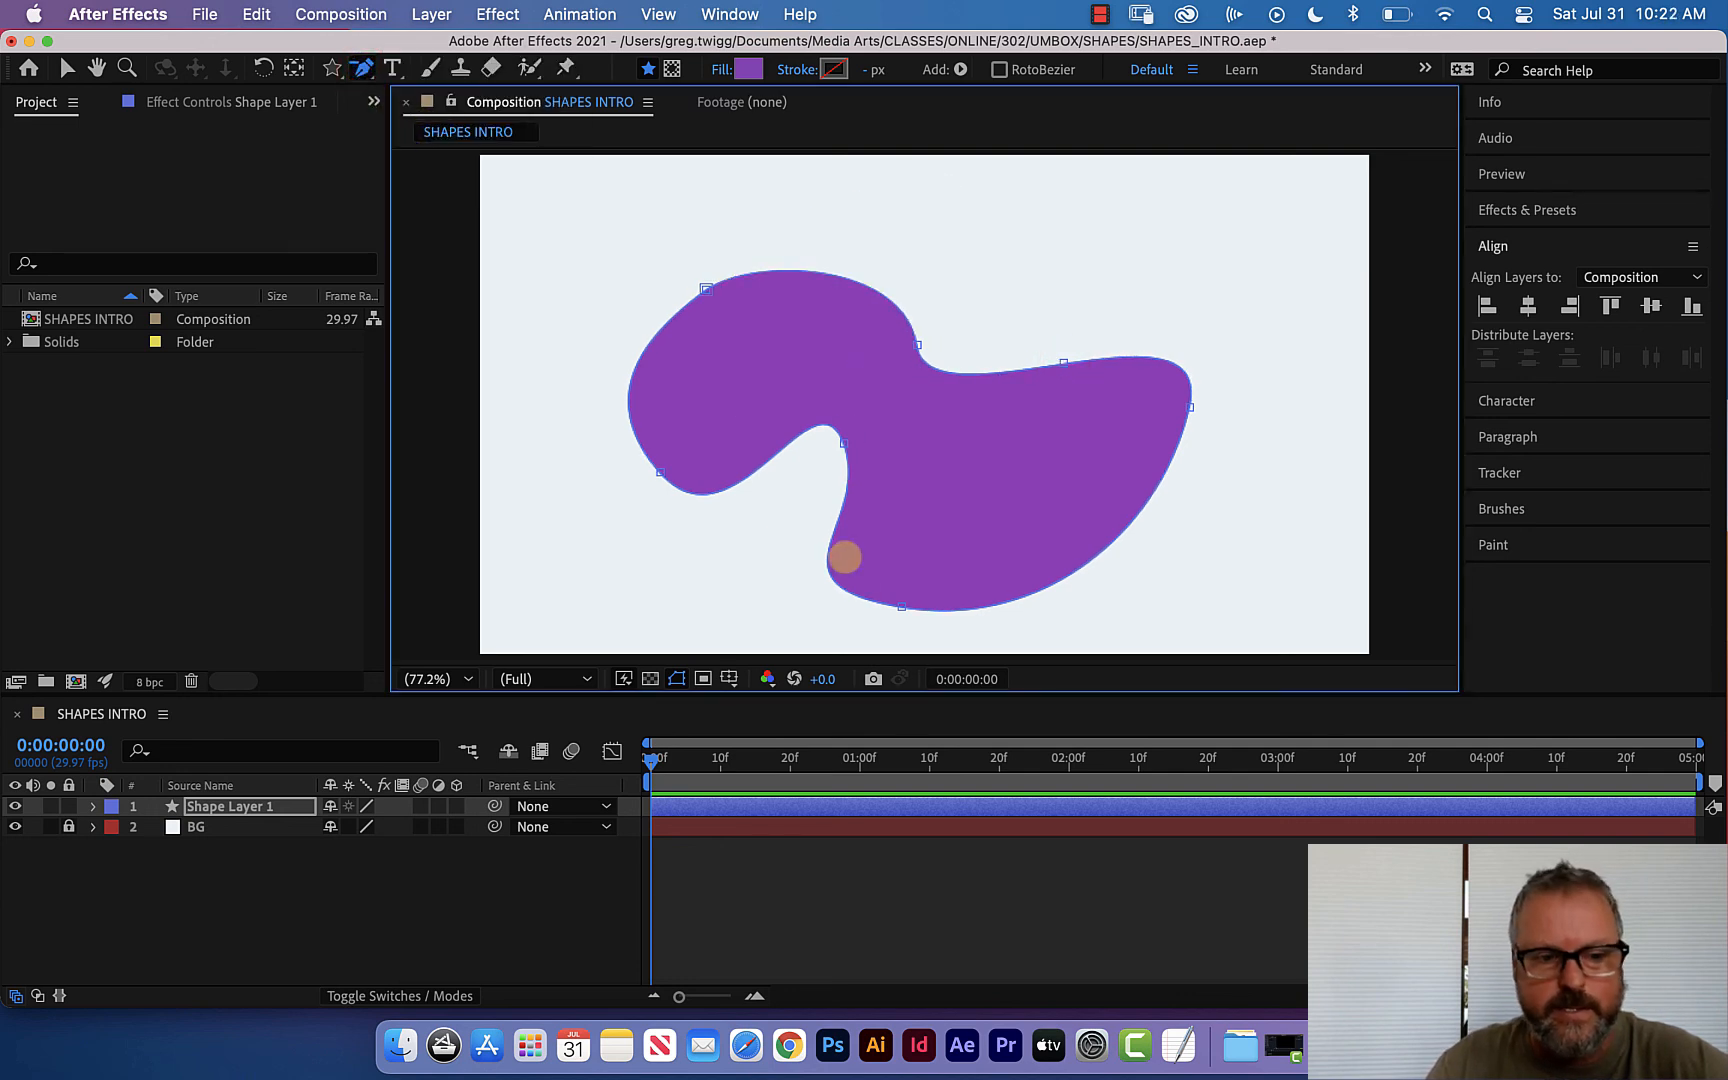
click(899, 604)
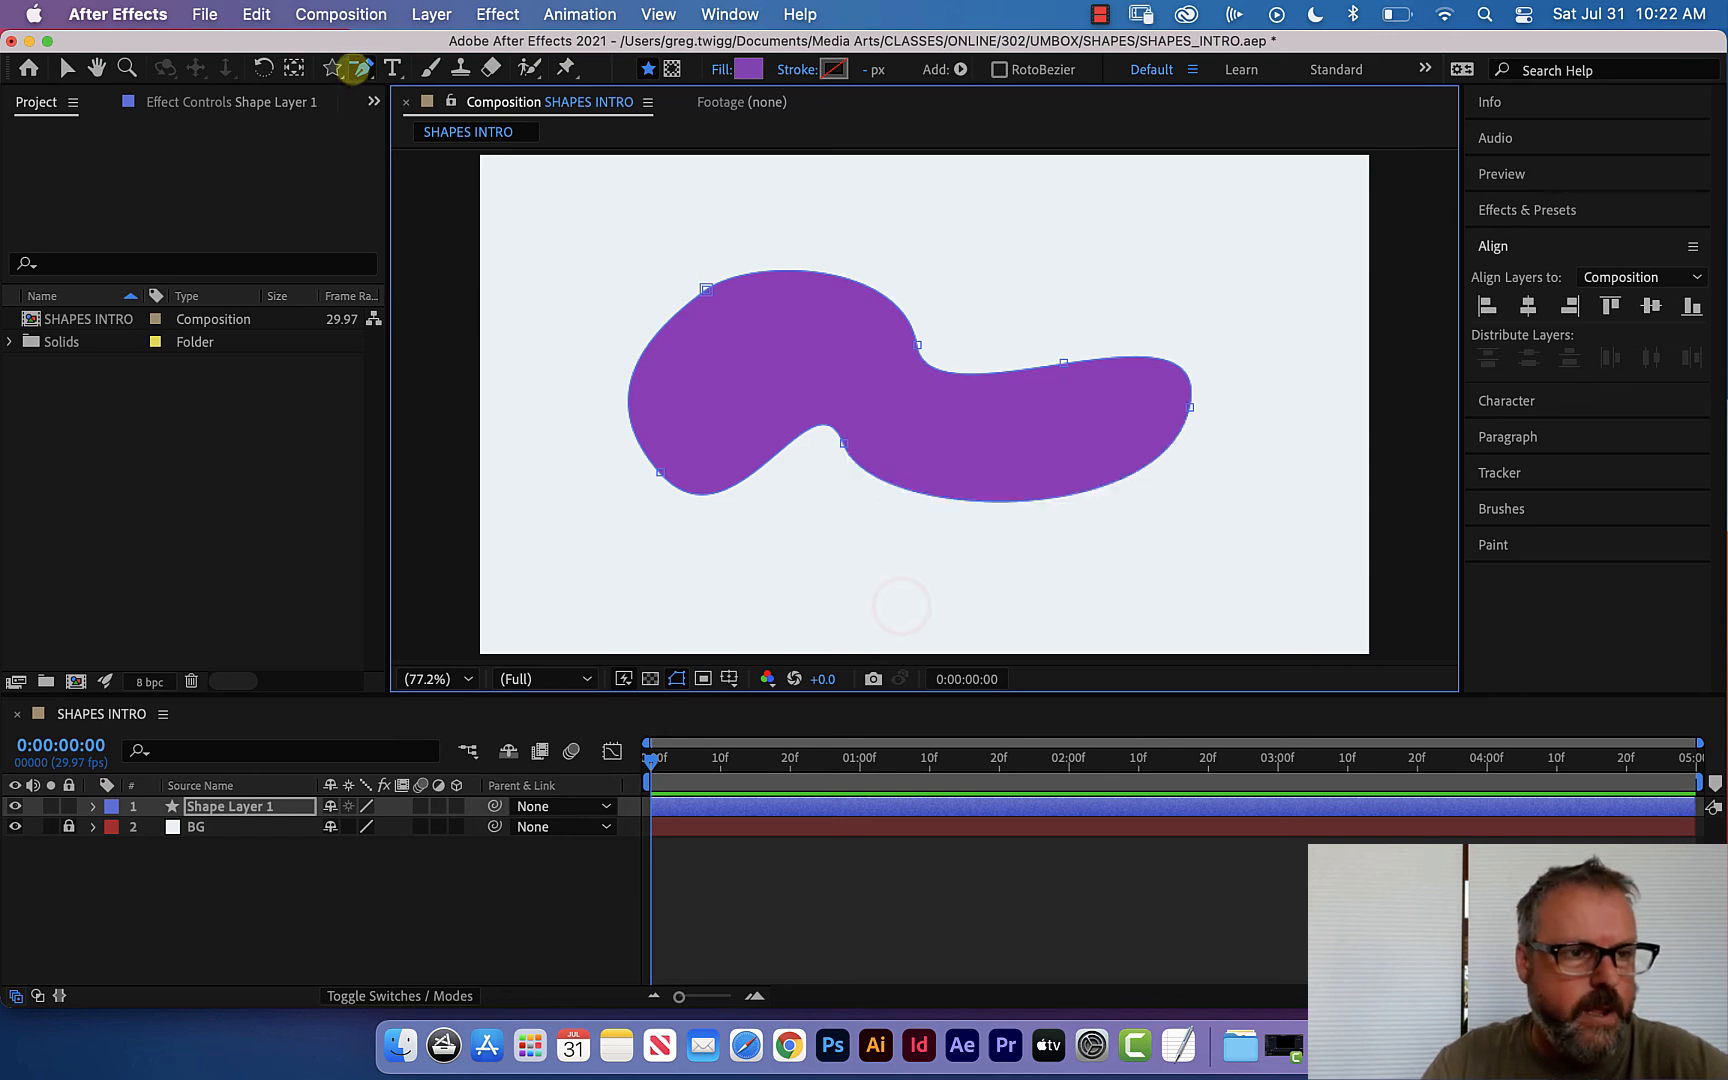
Convert all six remaining vertices of the blob to corner points with the Convert Vertex tool so every segment is straight.
click(362, 69)
drag(362, 68, 417, 147)
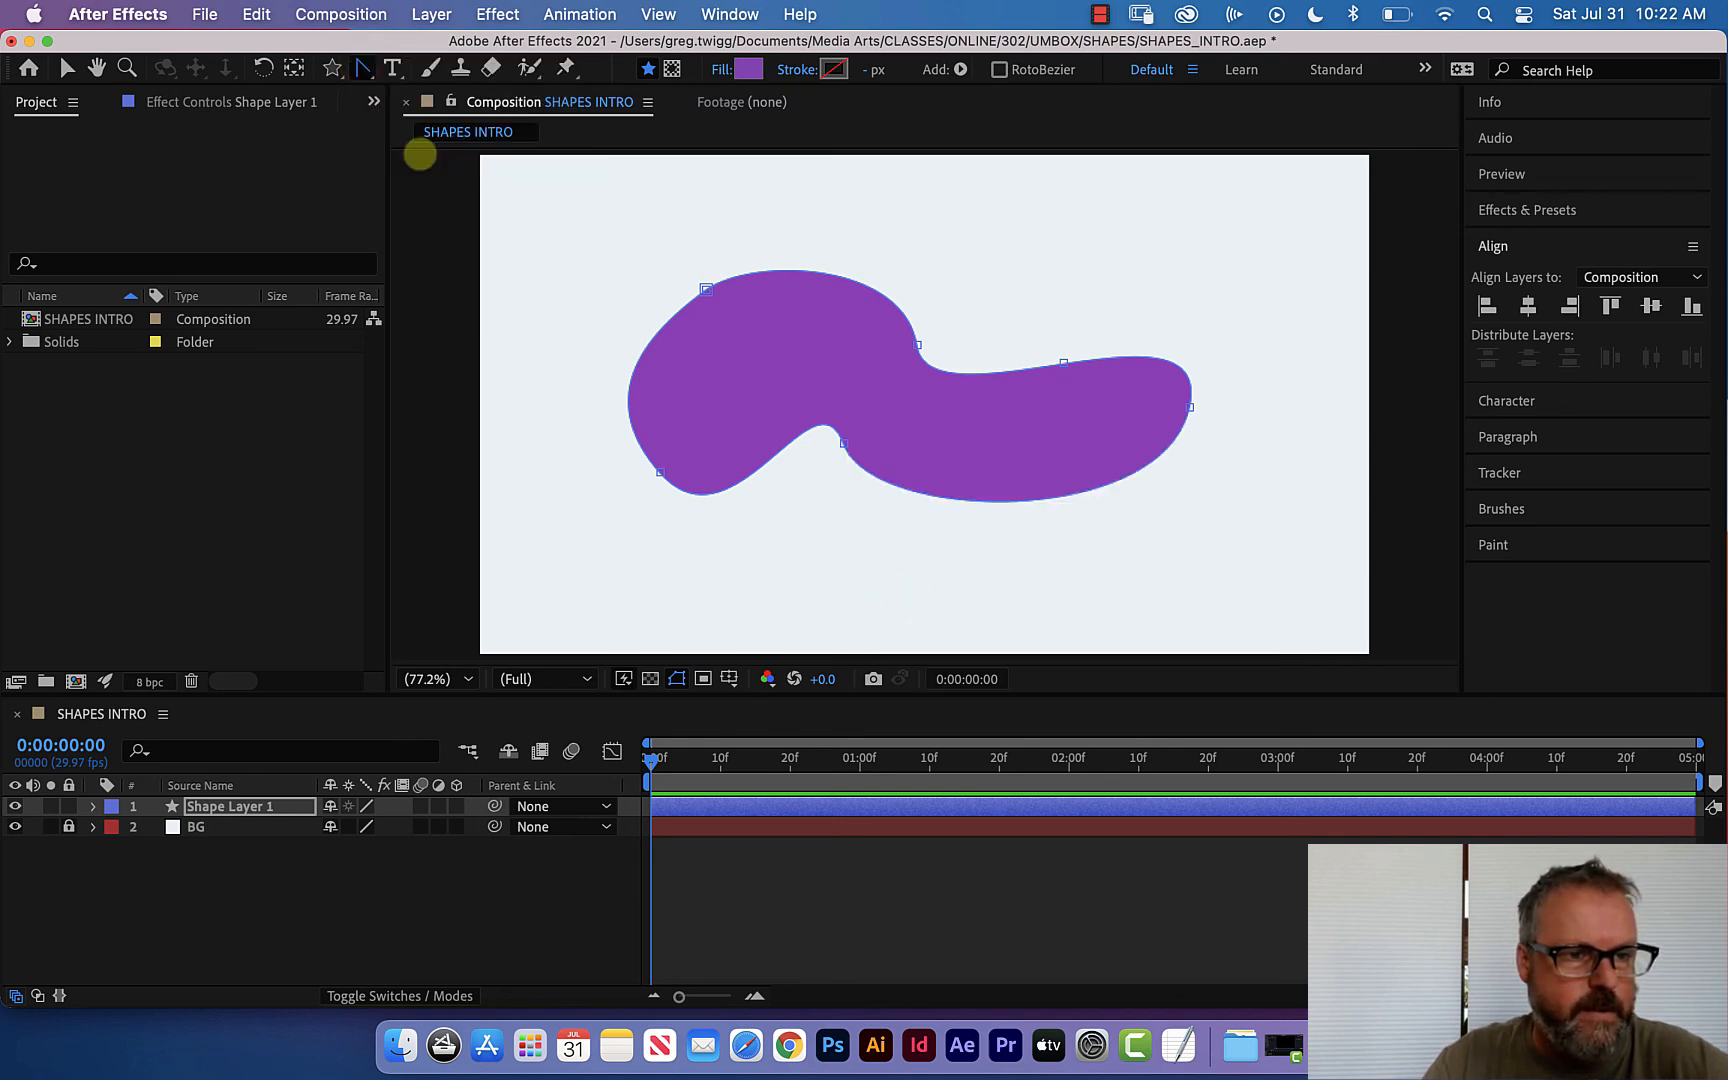
mouse_move(917, 346)
mouse_down()
mouse_move(895, 255)
mouse_move(829, 255)
mouse_move(867, 325)
mouse_move(904, 329)
mouse_move(892, 320)
mouse_up()
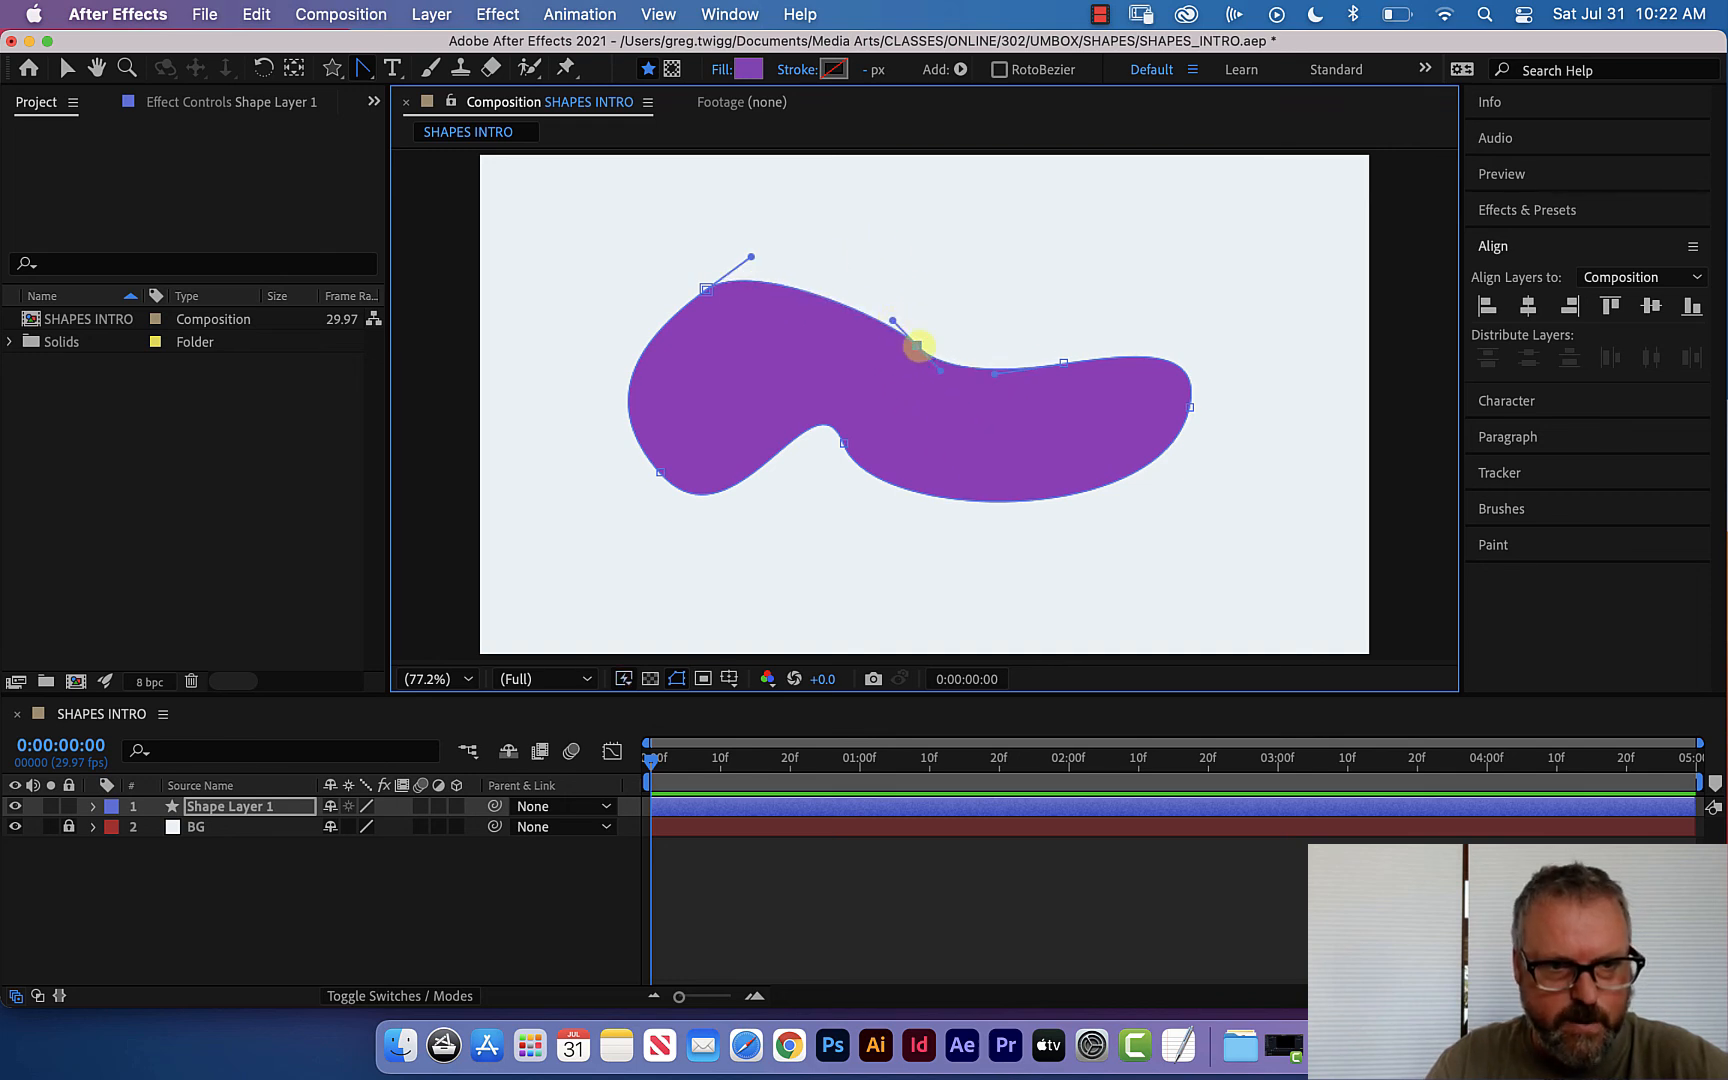
click(917, 346)
click(1063, 361)
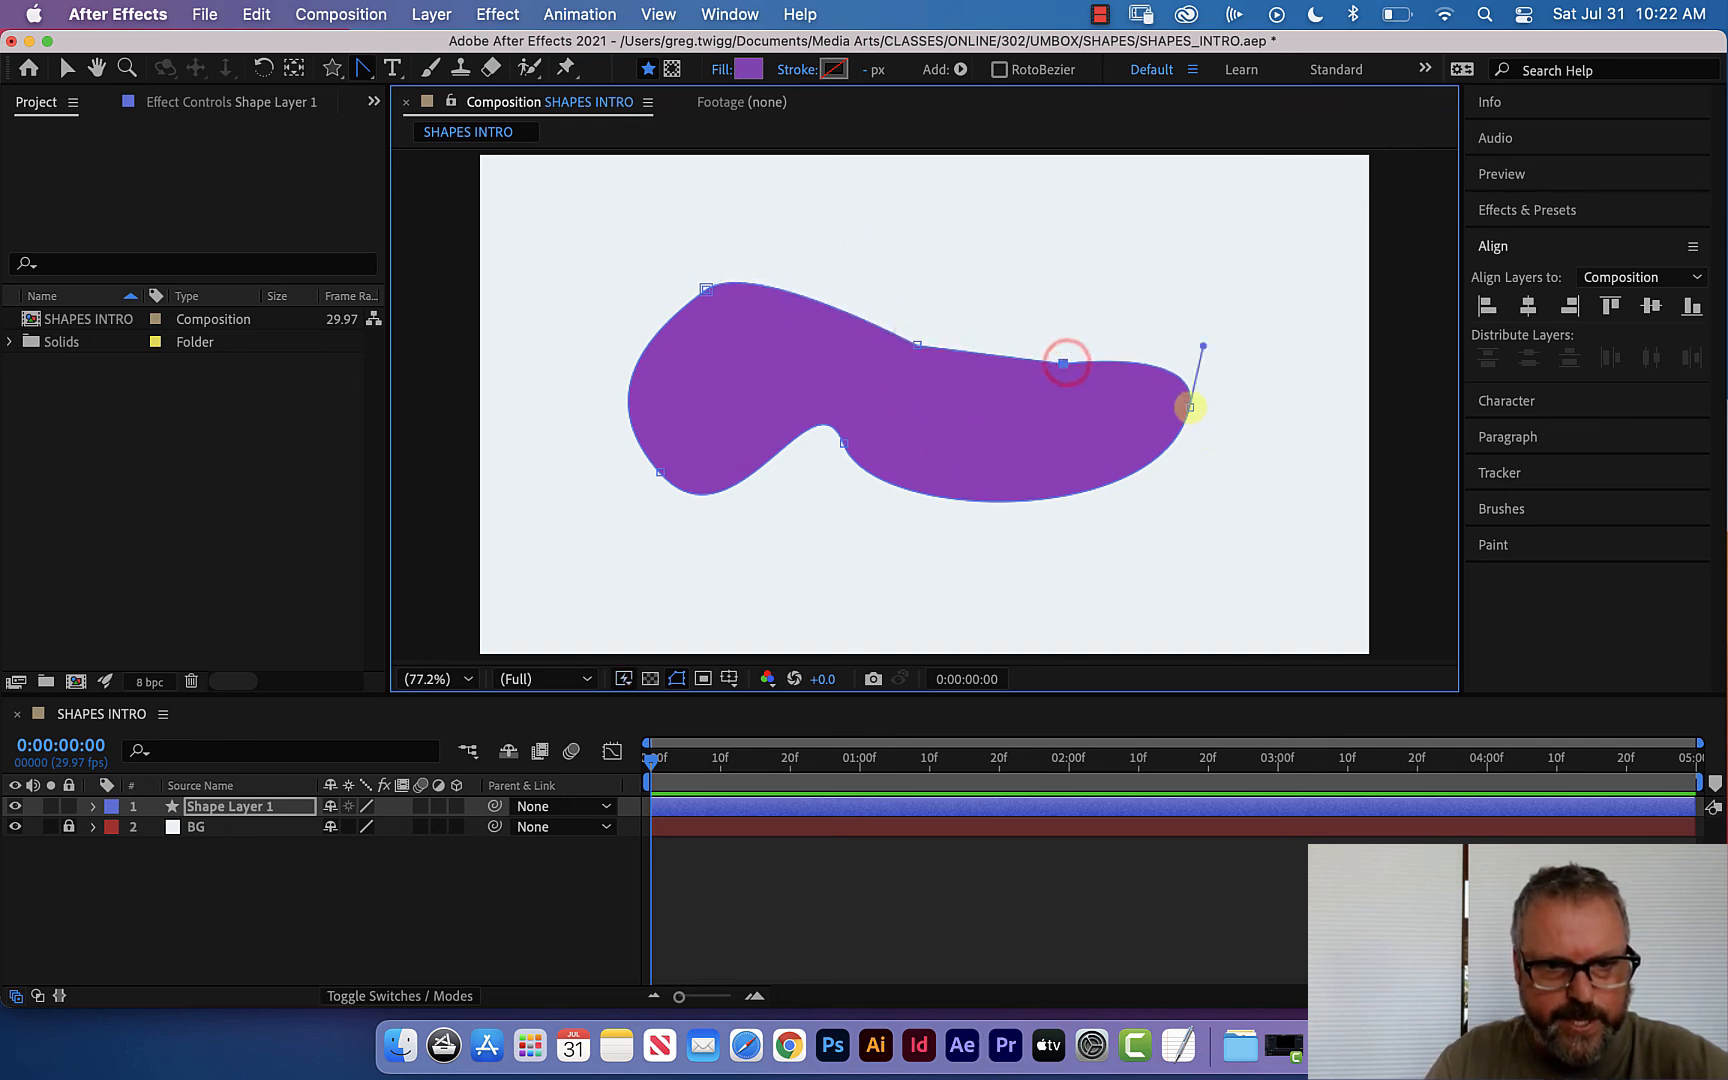
click(1190, 407)
click(843, 445)
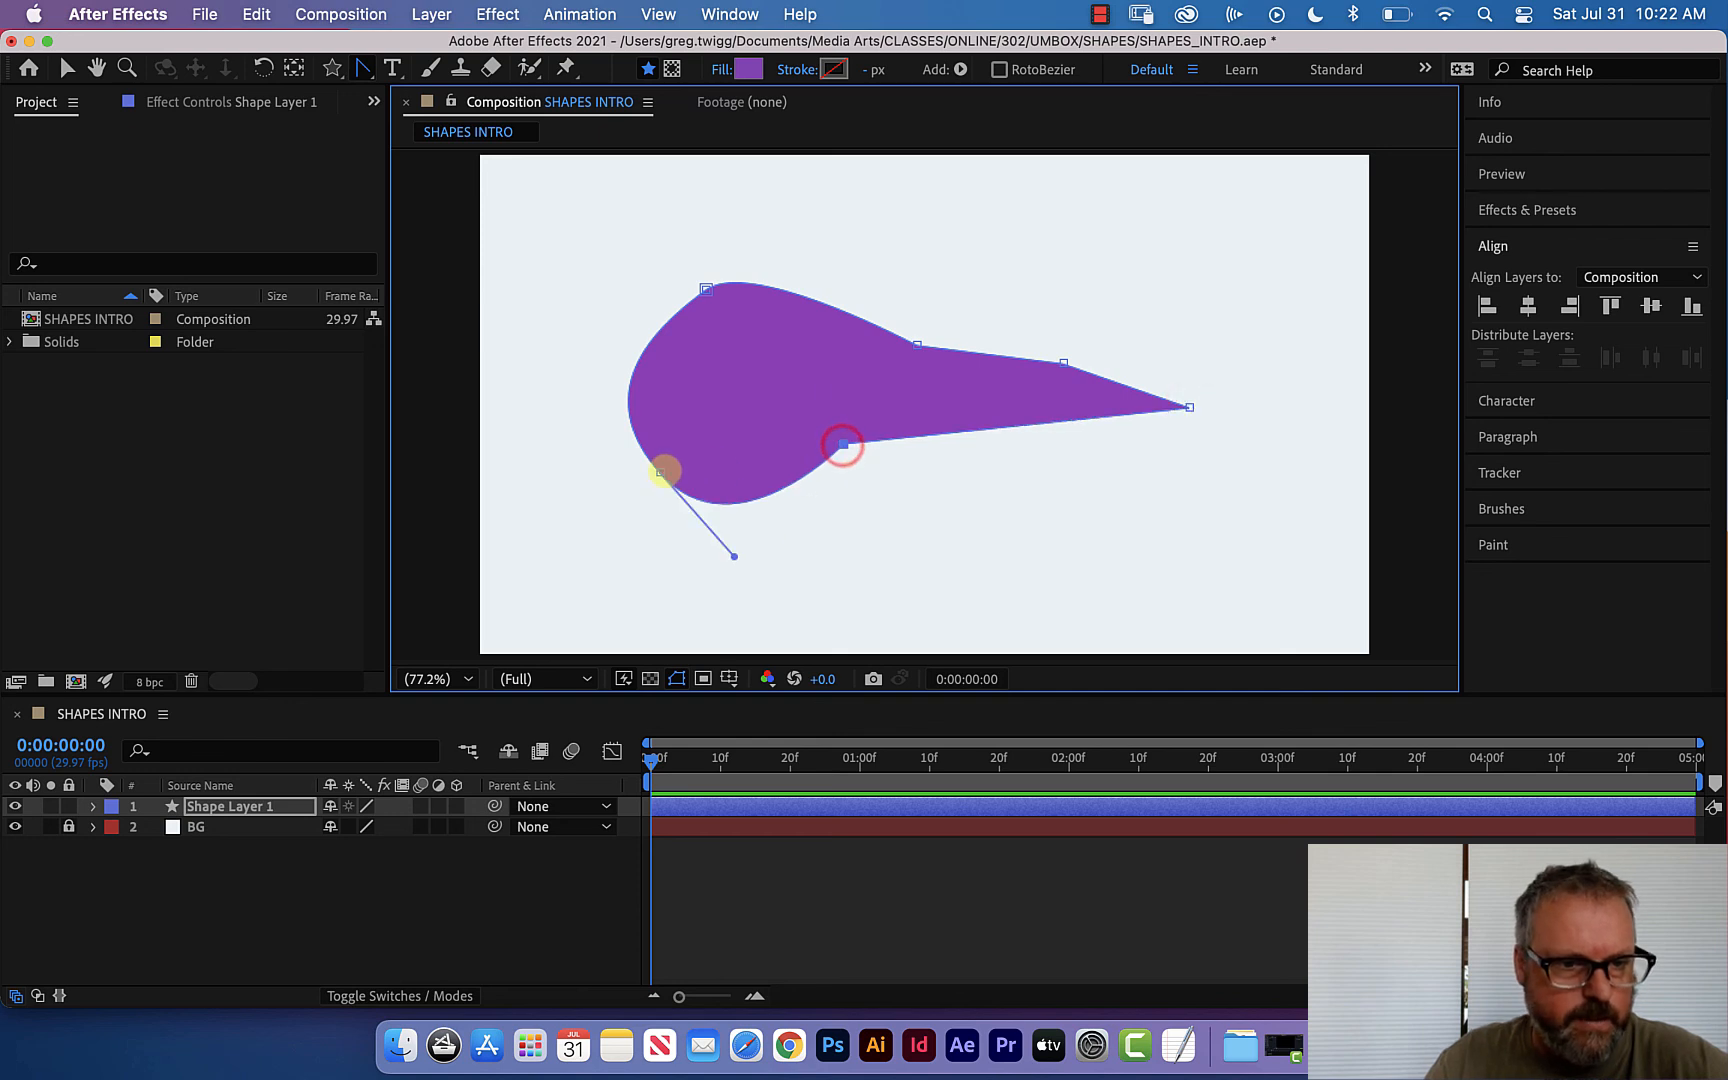
click(661, 471)
click(706, 290)
click(706, 290)
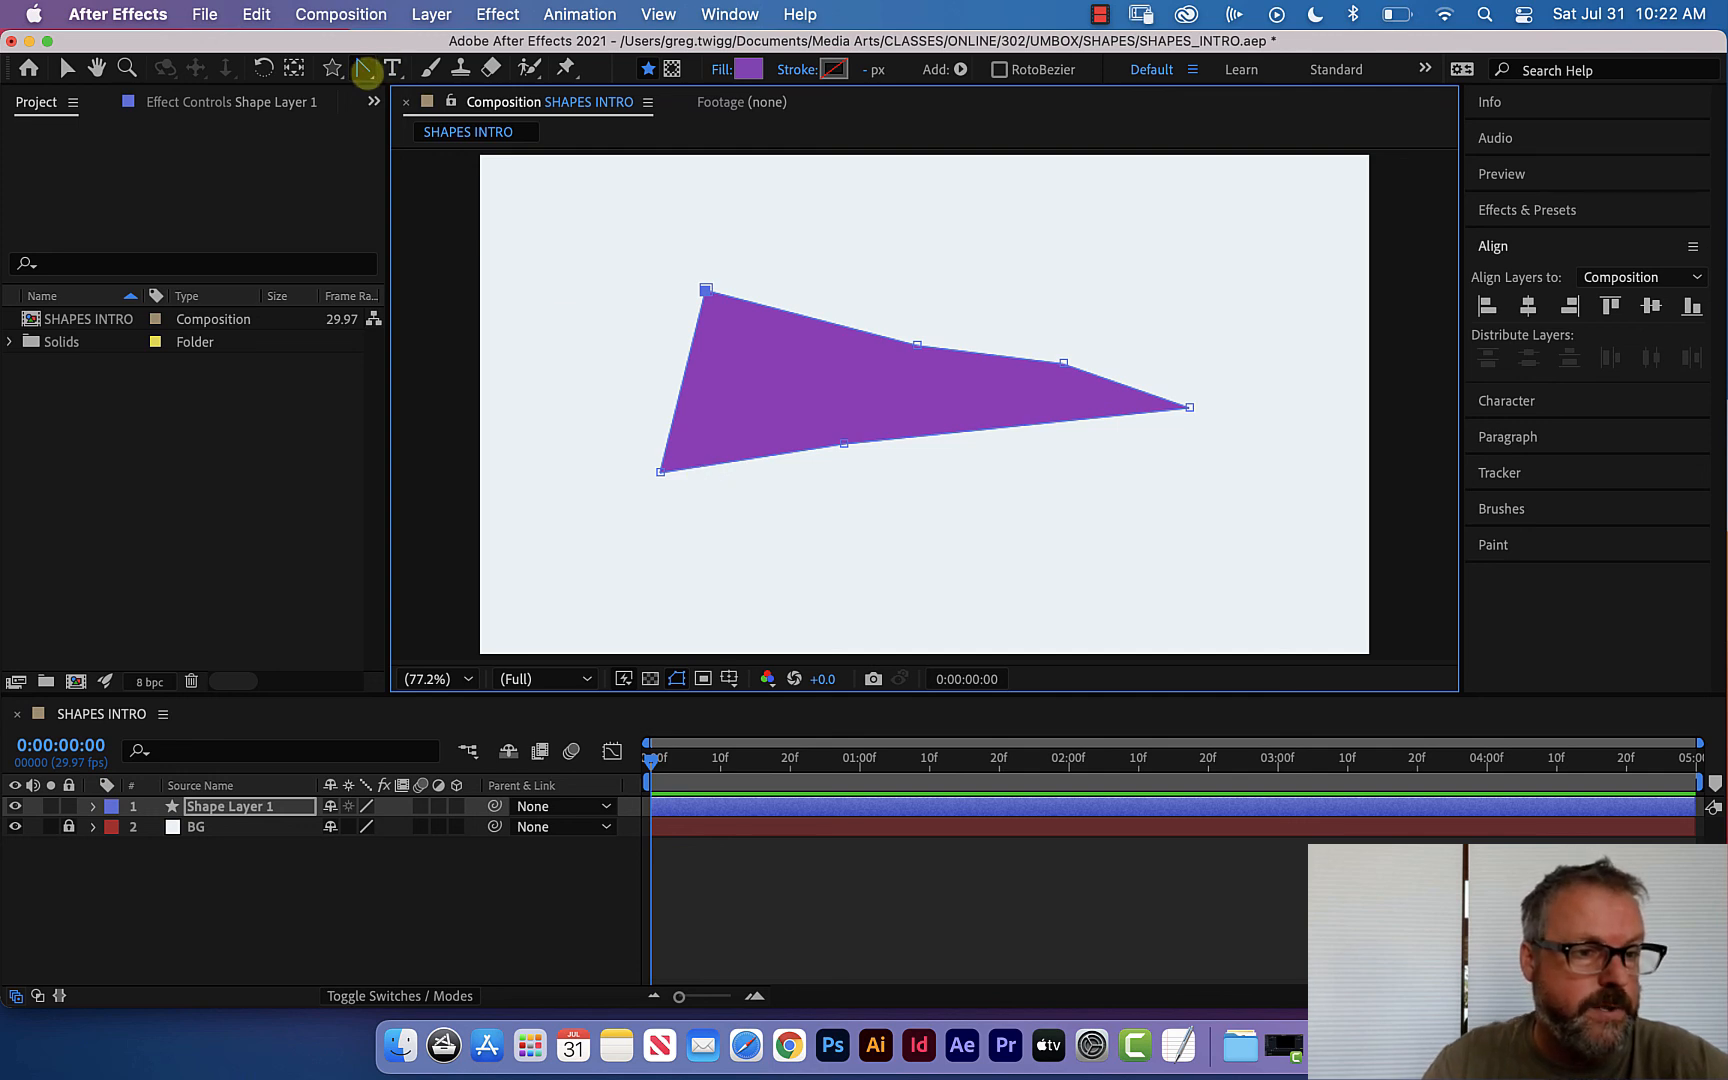
Reposition four vertices with the Selection tool, reshaping the path into a bow tie with a narrow waist and wide ends.
drag(362, 67, 425, 66)
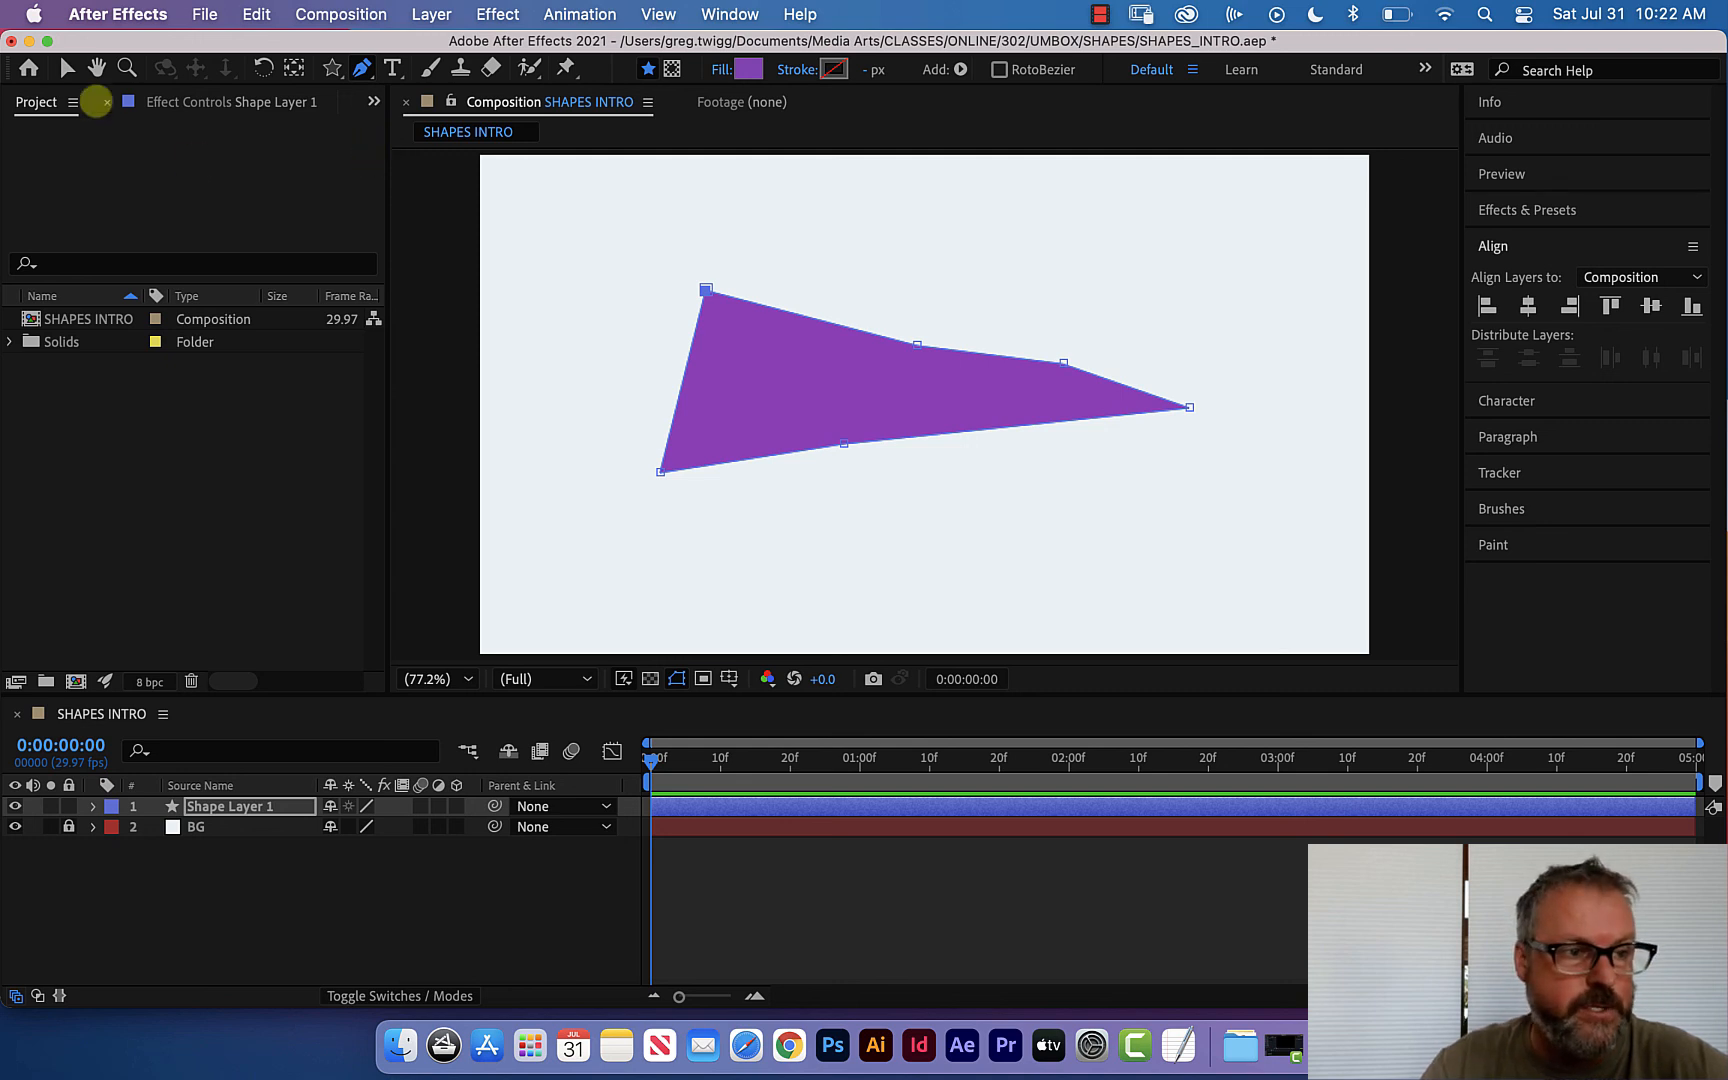
click(67, 67)
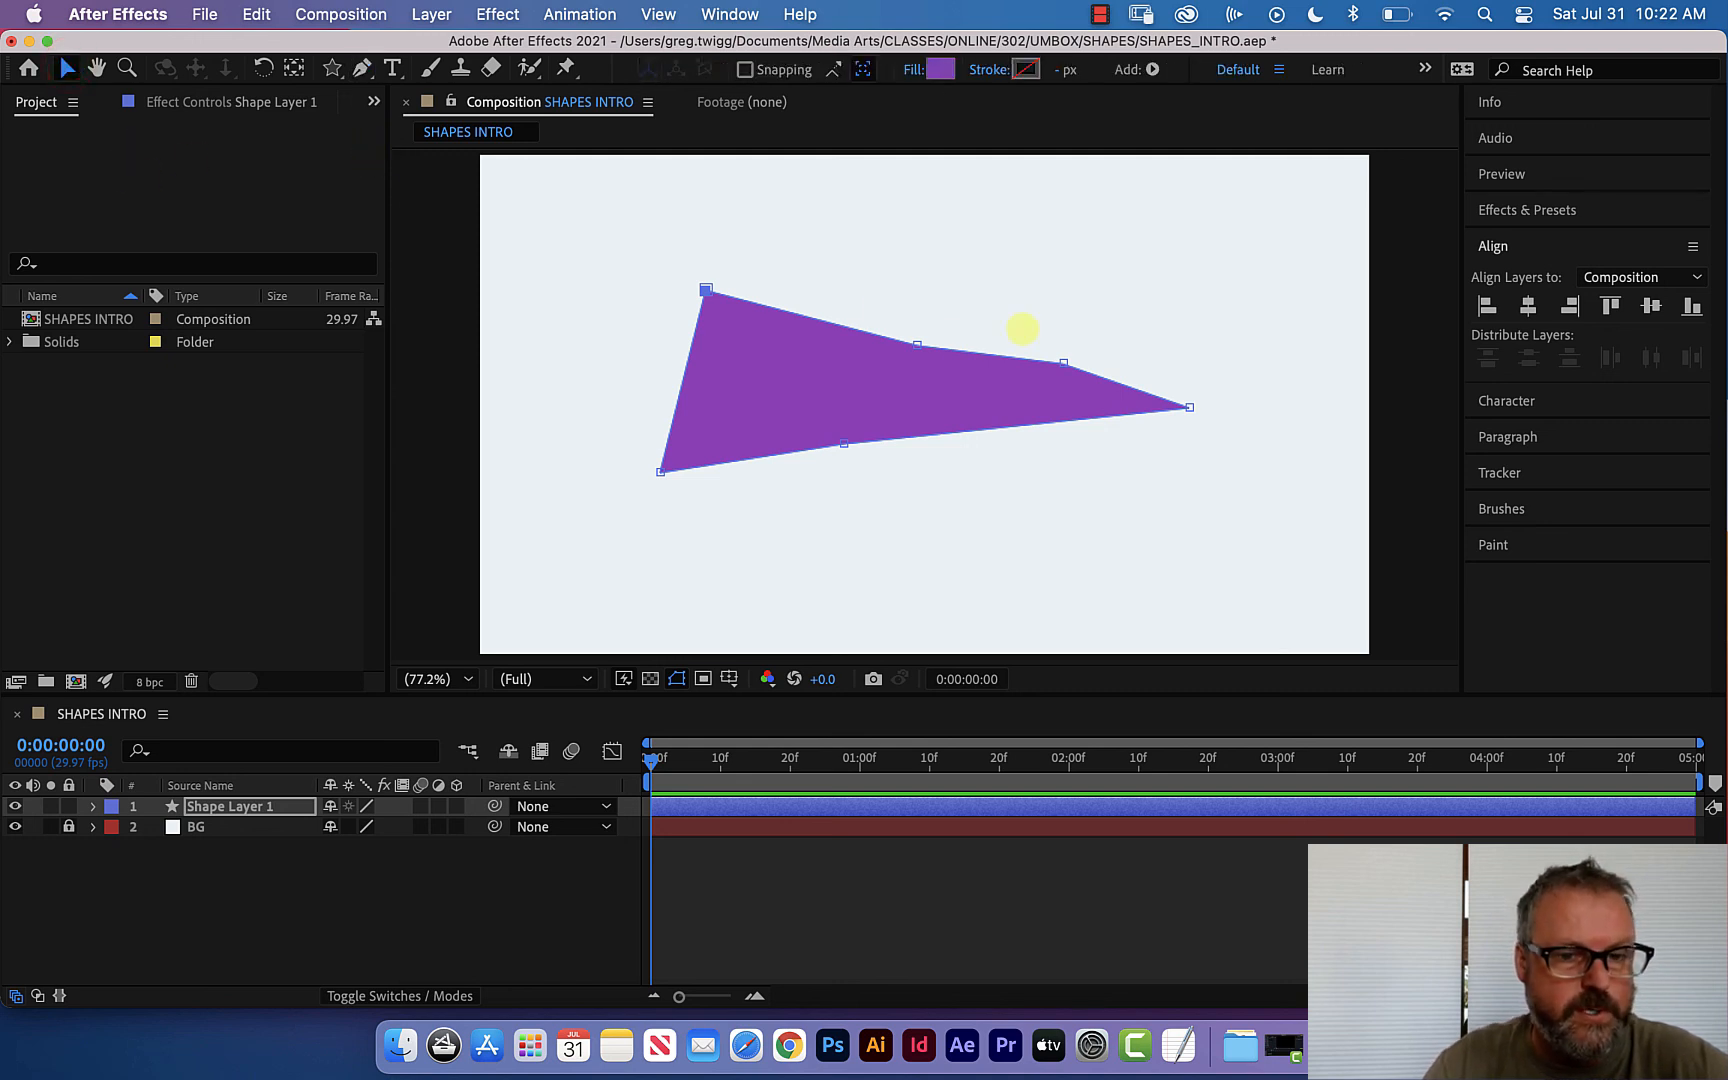
drag(1064, 363, 1114, 267)
drag(917, 345, 829, 386)
drag(1190, 407, 1154, 580)
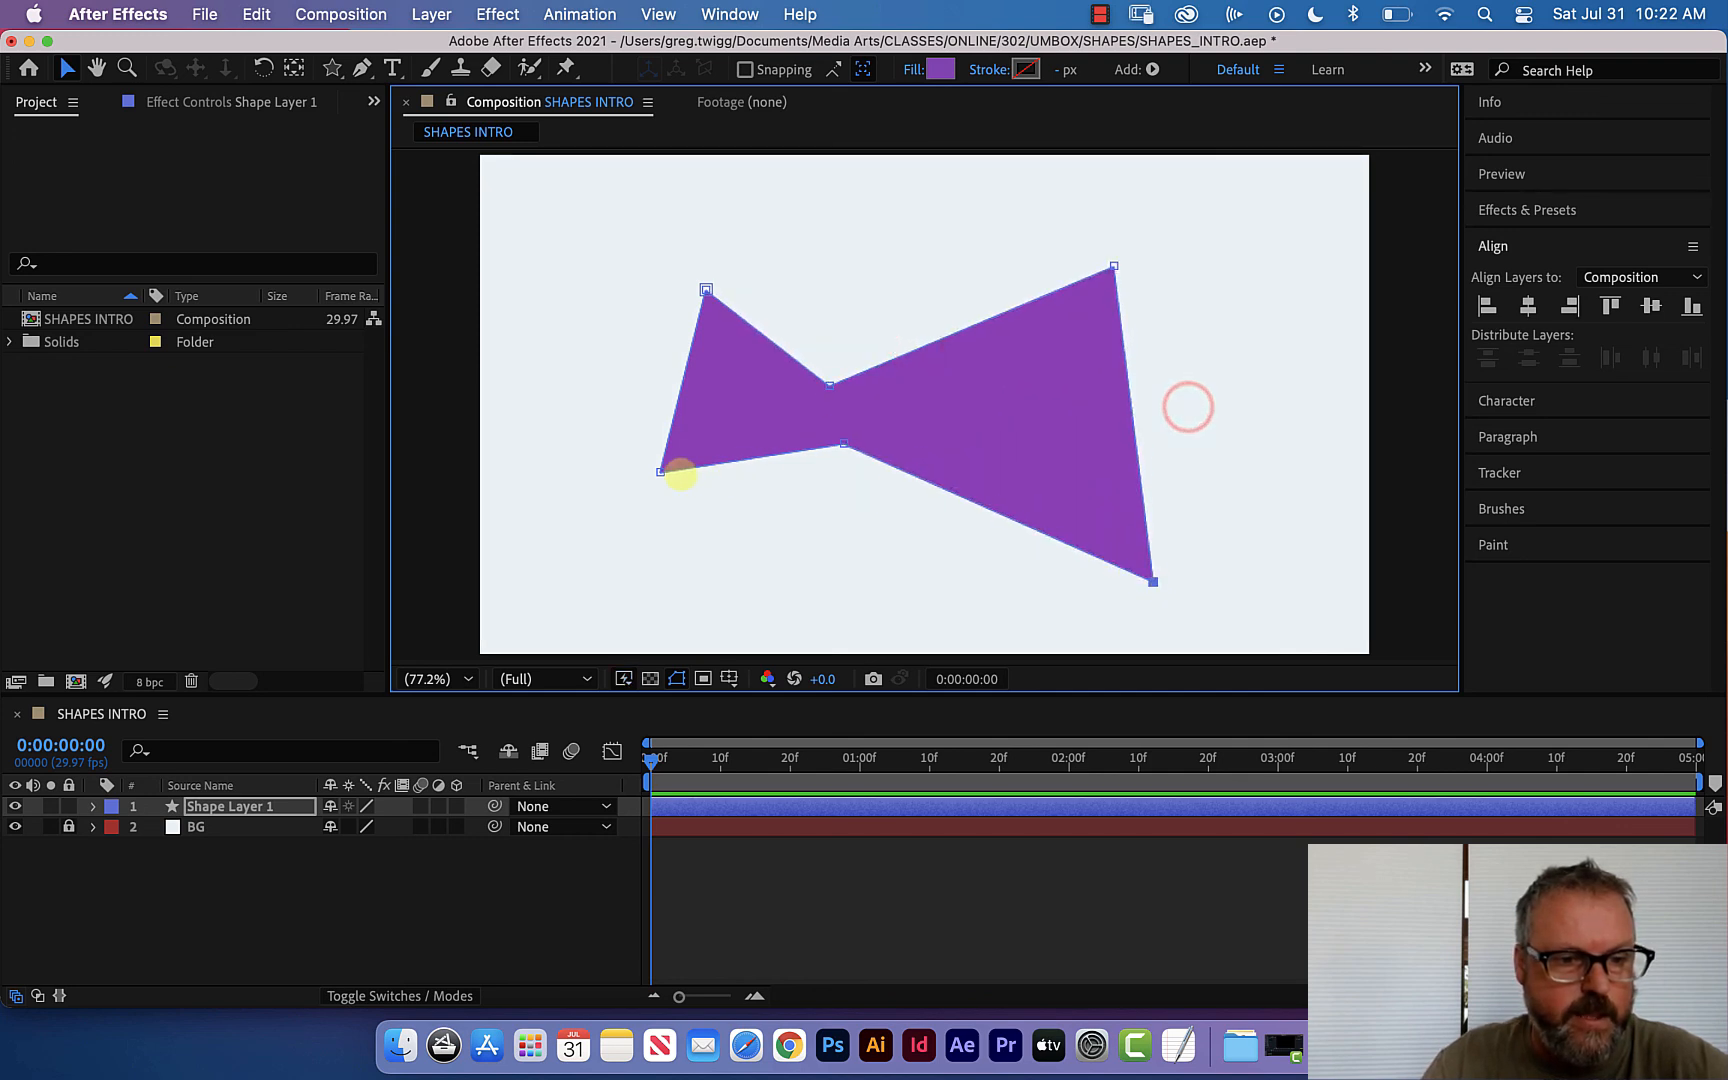
drag(660, 472, 638, 578)
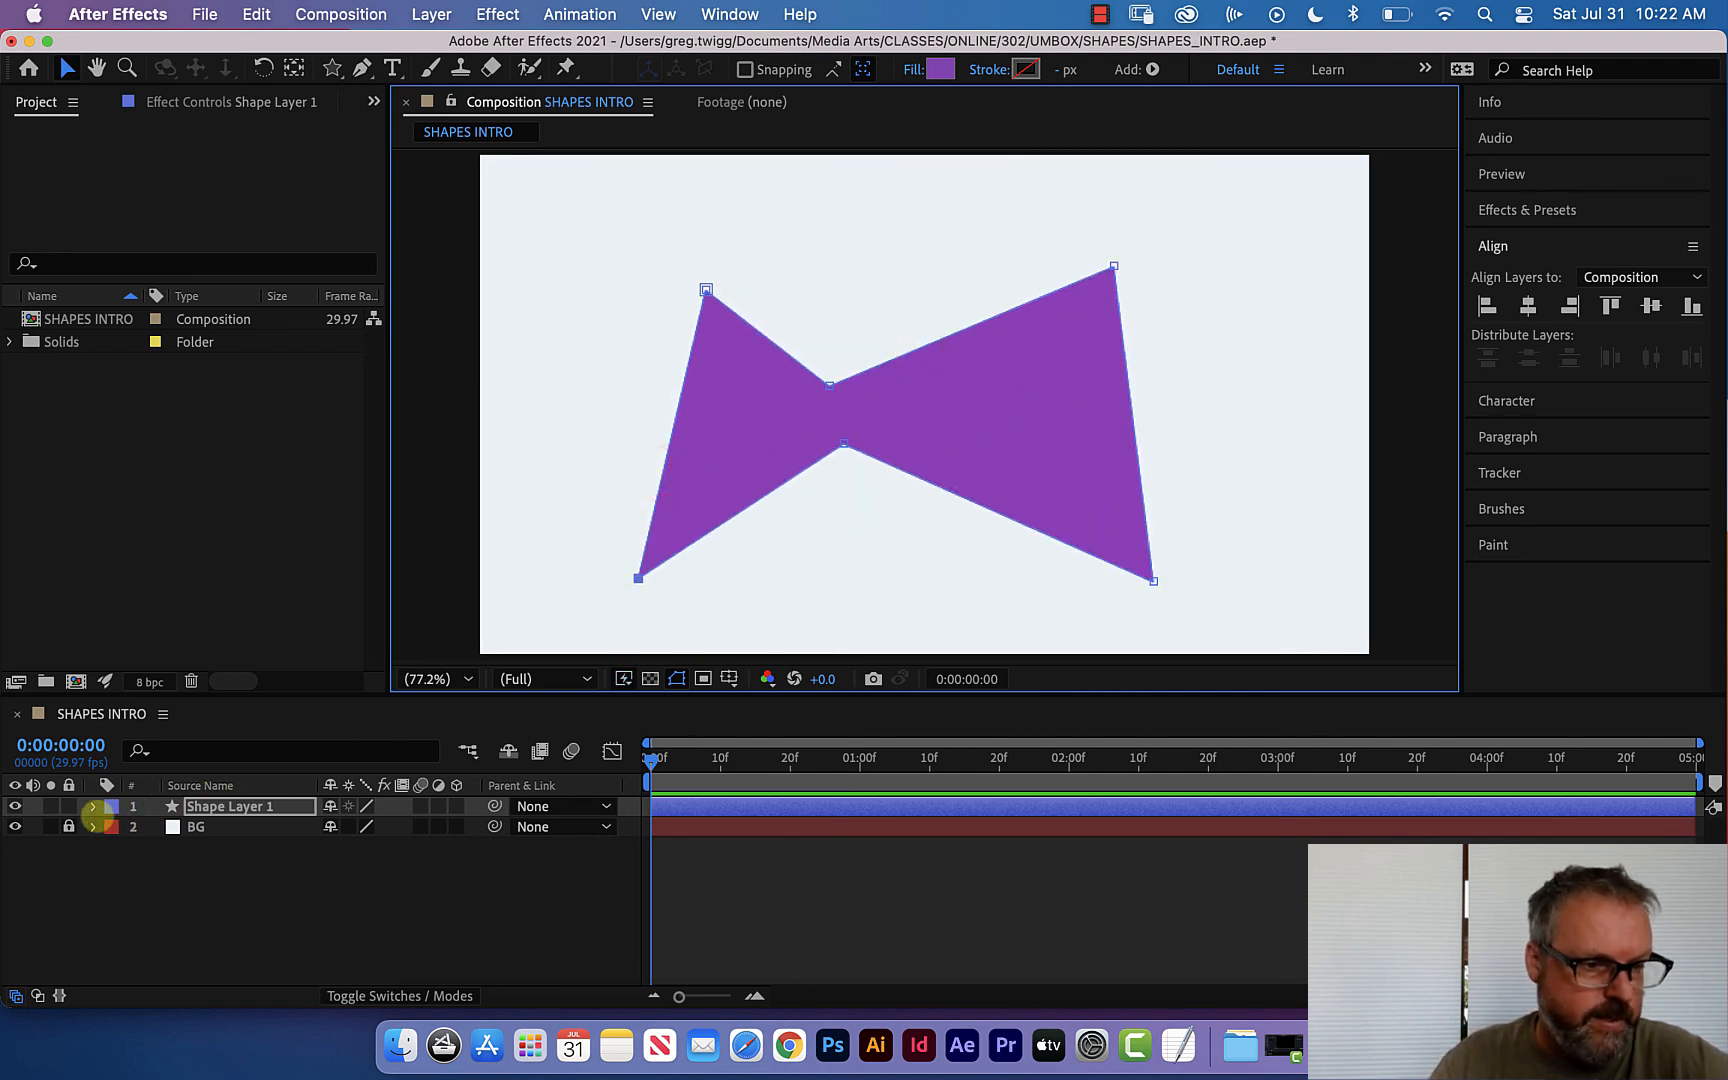
Expand Shape Layer 1's Contents, Shape 1 and Path 1 to examine the drawn shape's Path property.
click(92, 806)
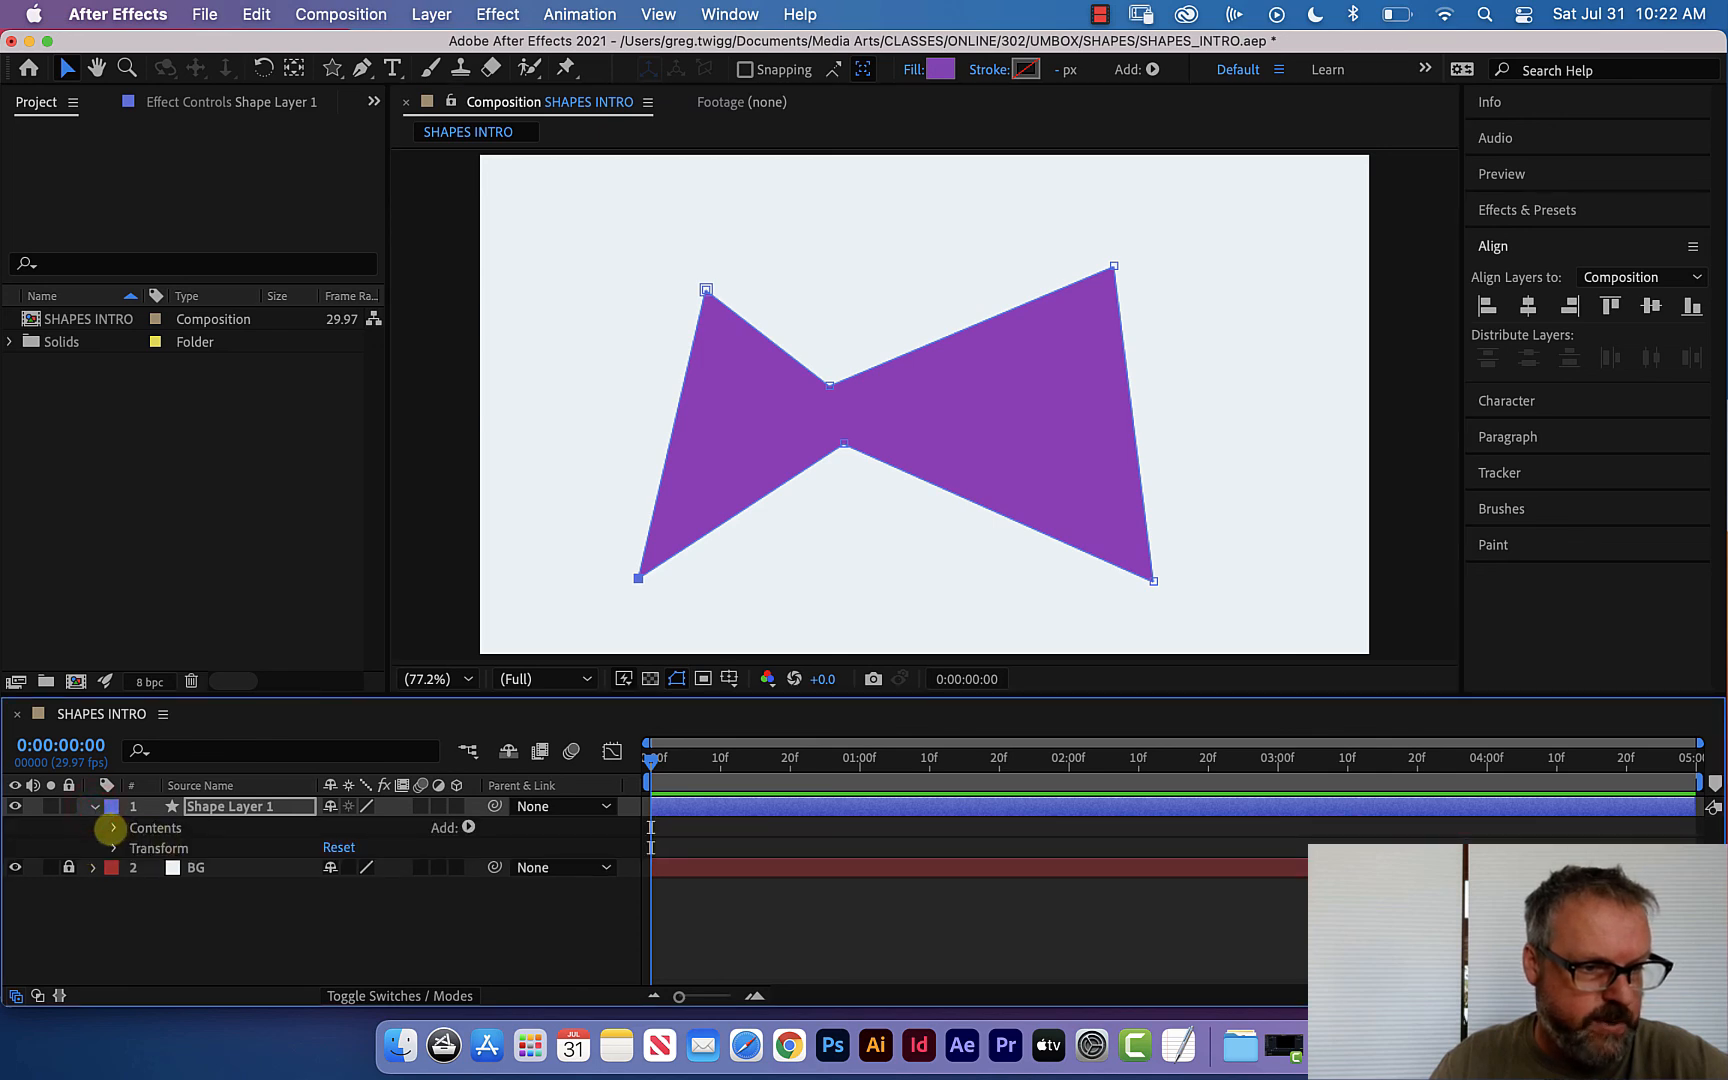
click(114, 828)
click(114, 828)
click(117, 828)
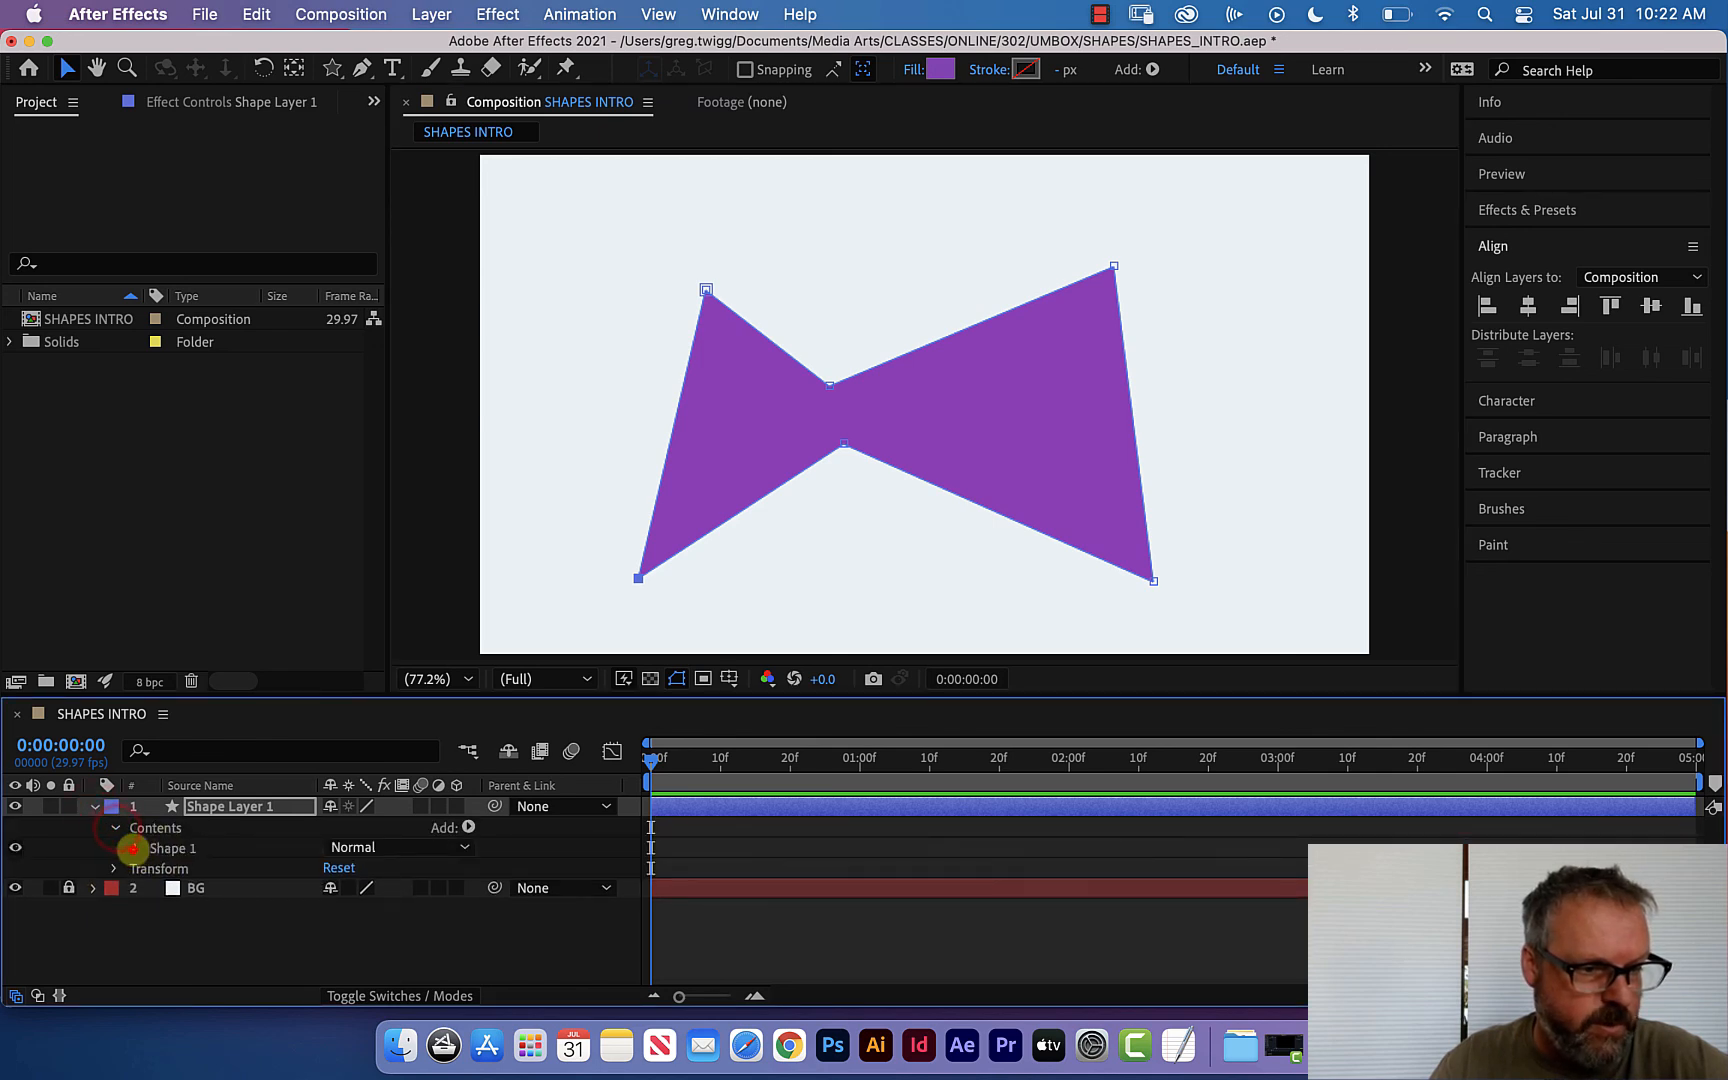
click(133, 848)
click(152, 868)
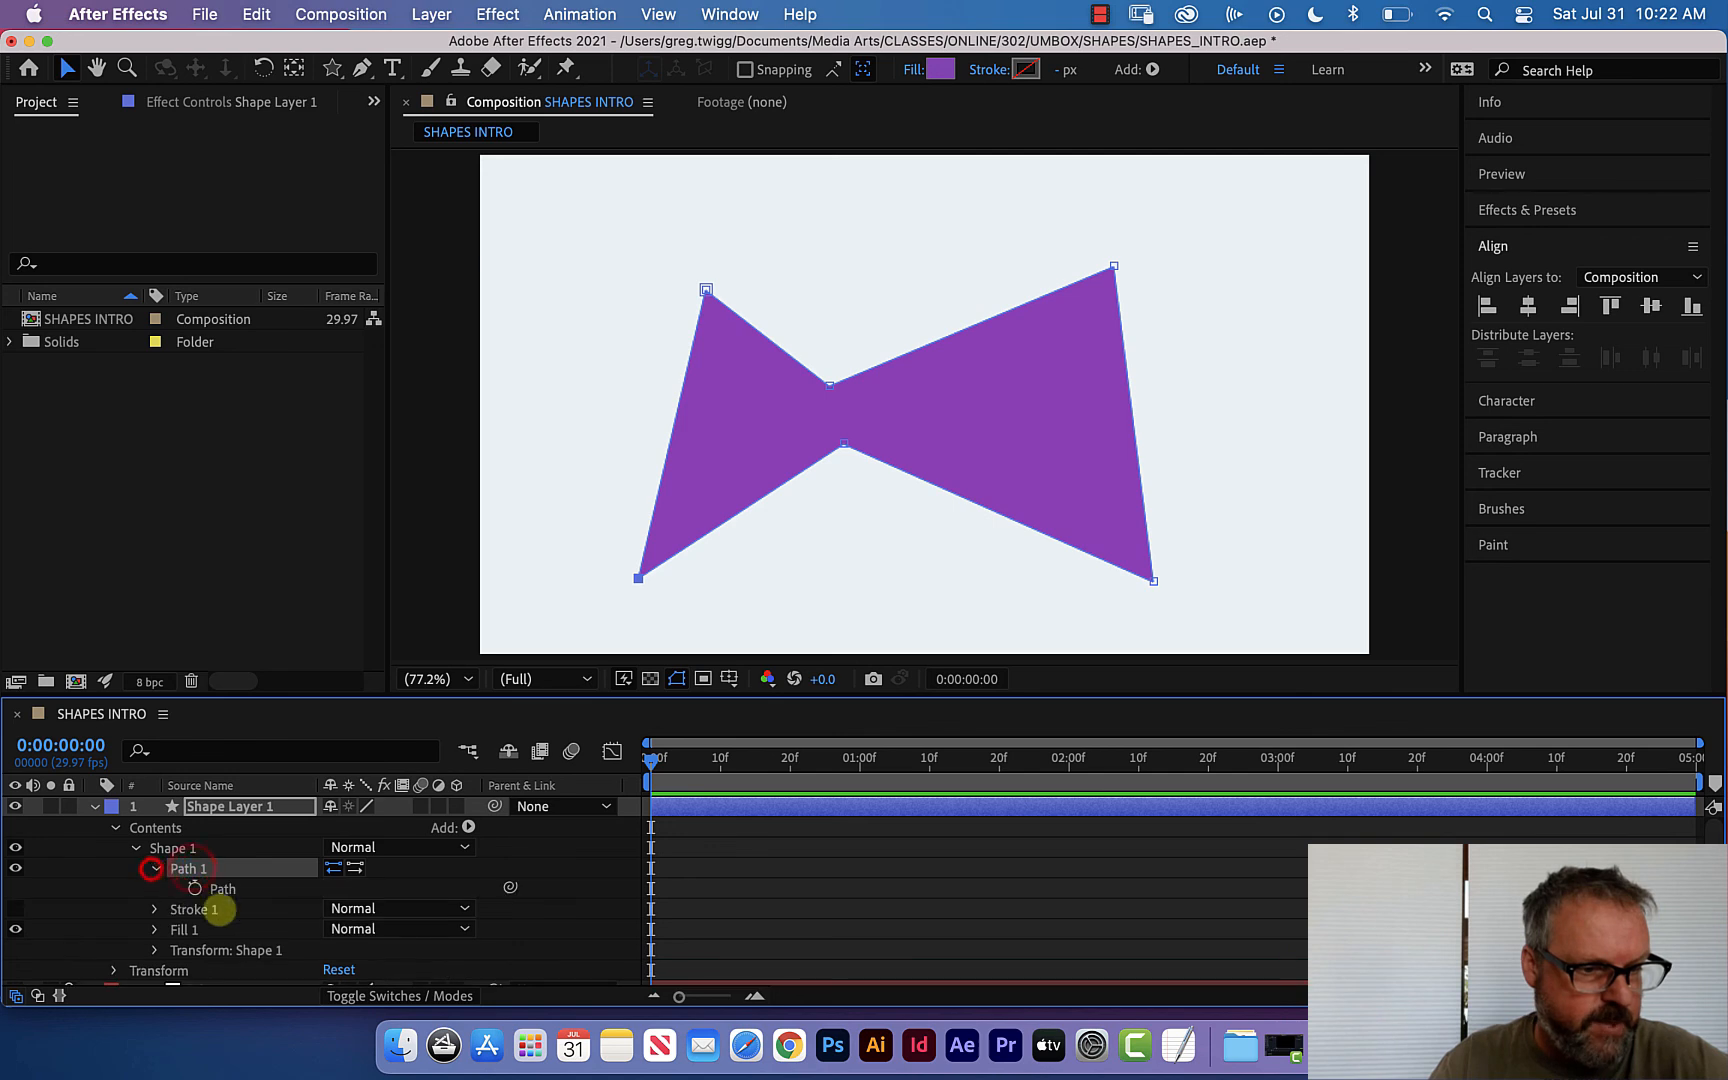
Keyframe Path 1's Path property at 0:00:00:00 and move the current time to the last frame, 0:00:04:29.
click(195, 888)
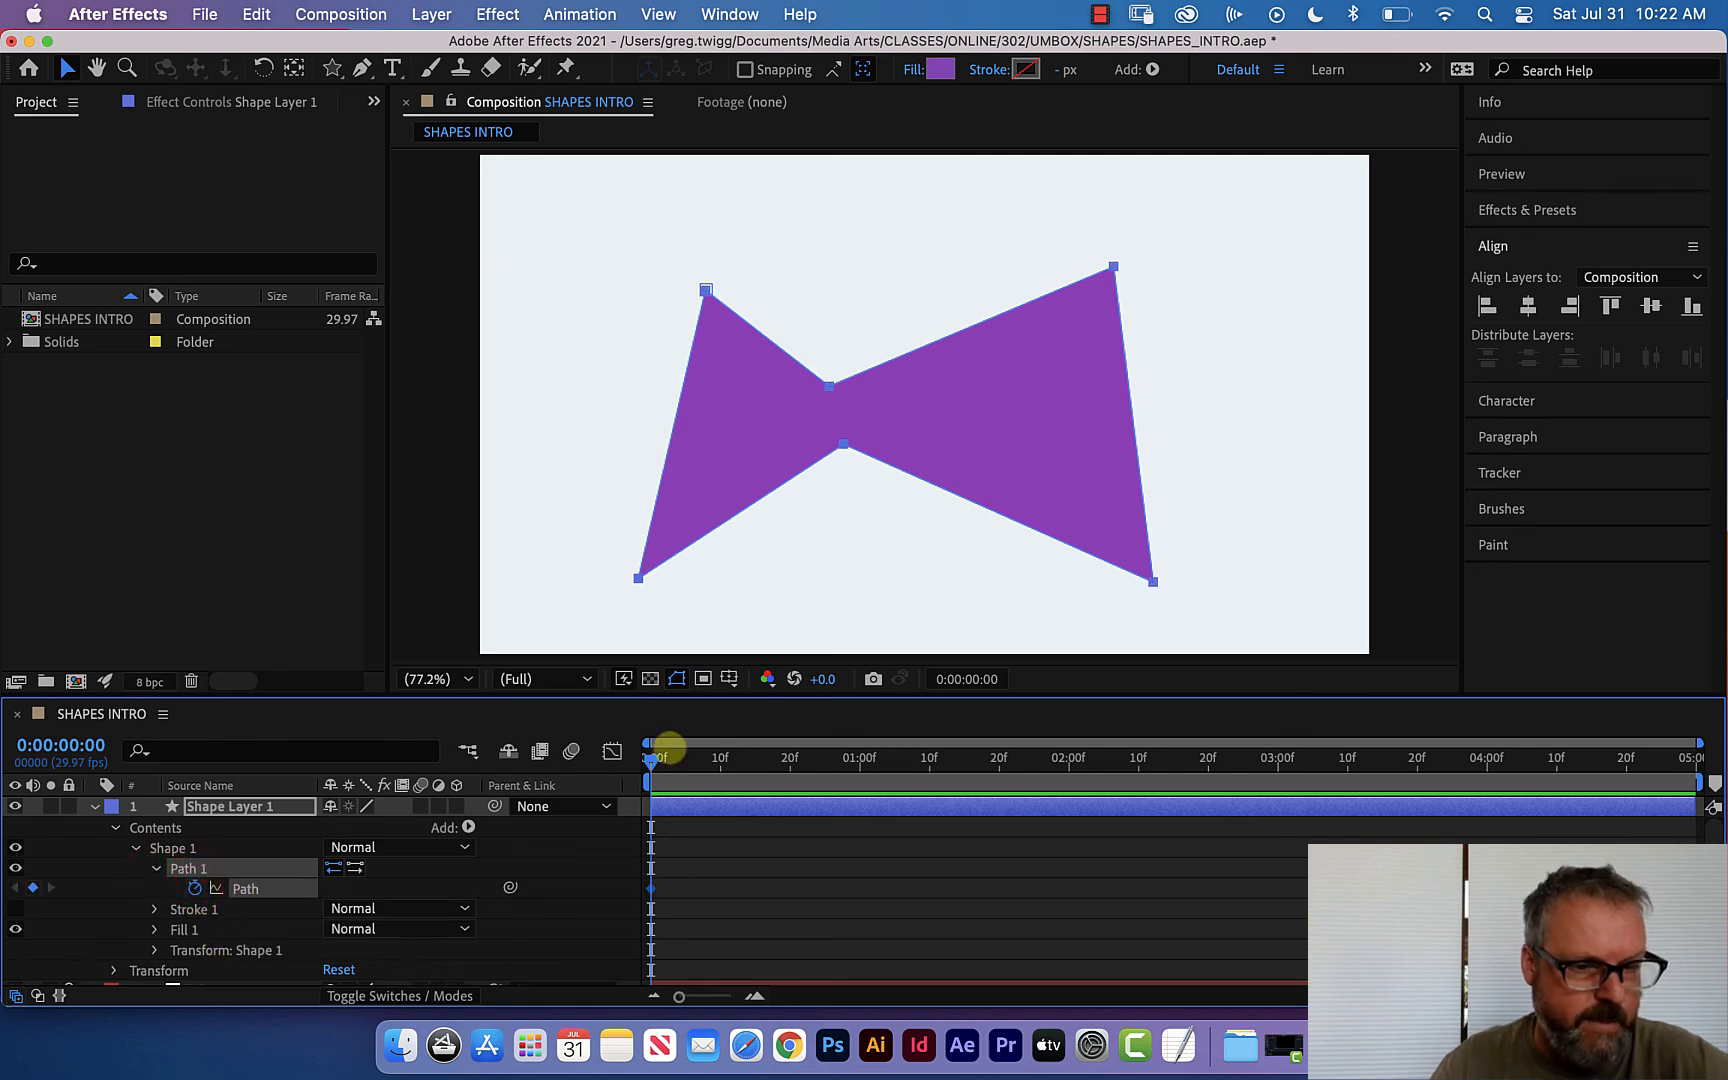
drag(653, 760, 1718, 803)
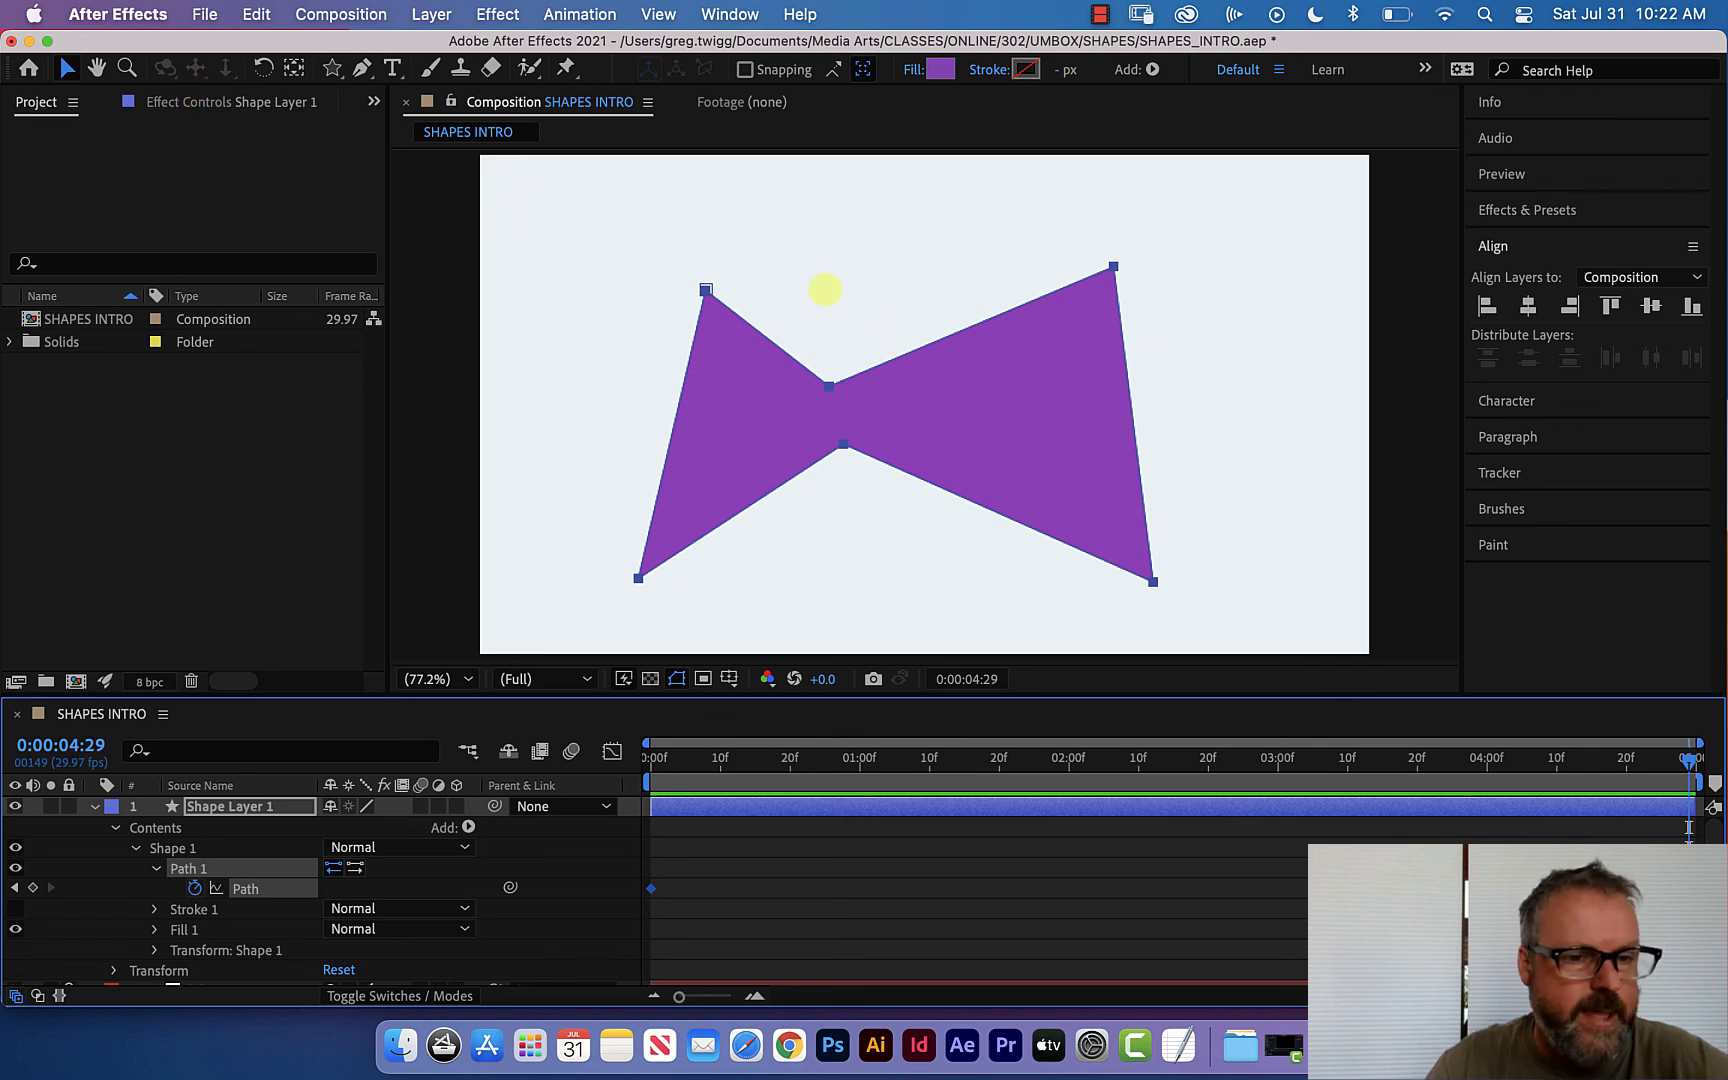
Reshape the bow tie at 0:00:04:29 by moving all six vertices into an irregular polygon, and scrub back to 0:00:00:00 to preview the morph.
click(841, 442)
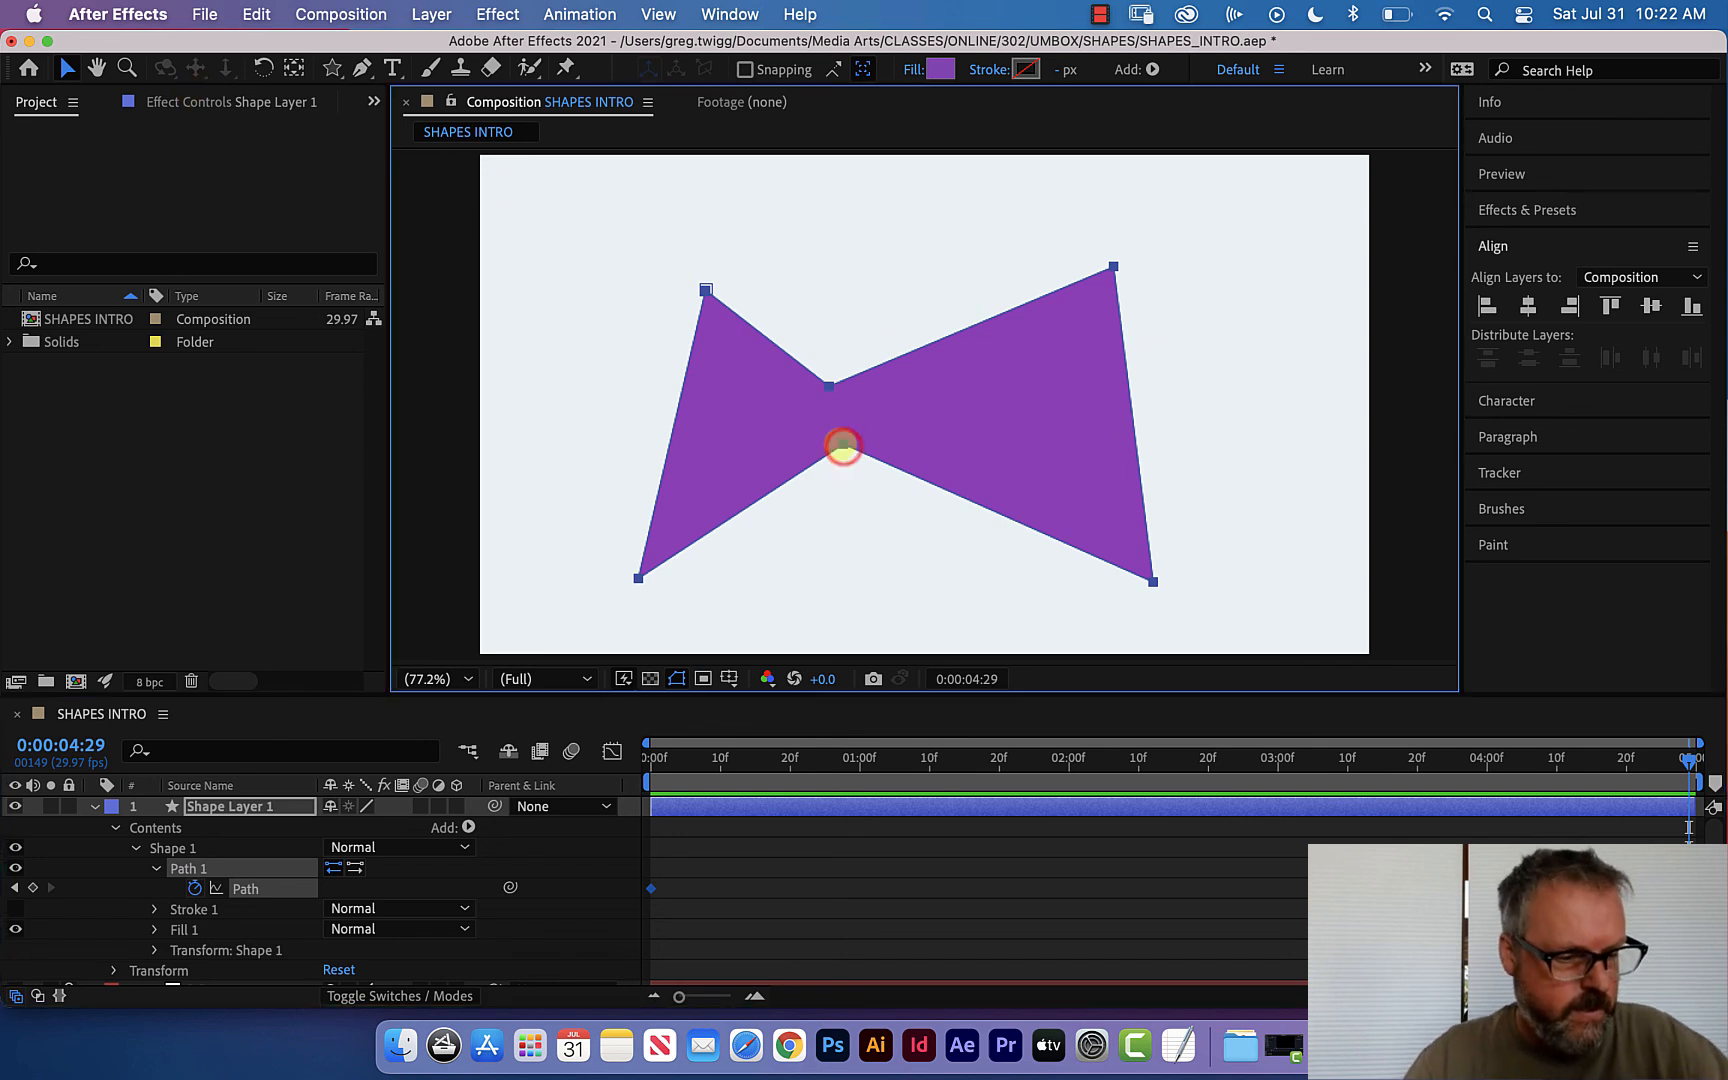
drag(844, 447, 856, 584)
drag(641, 576, 826, 482)
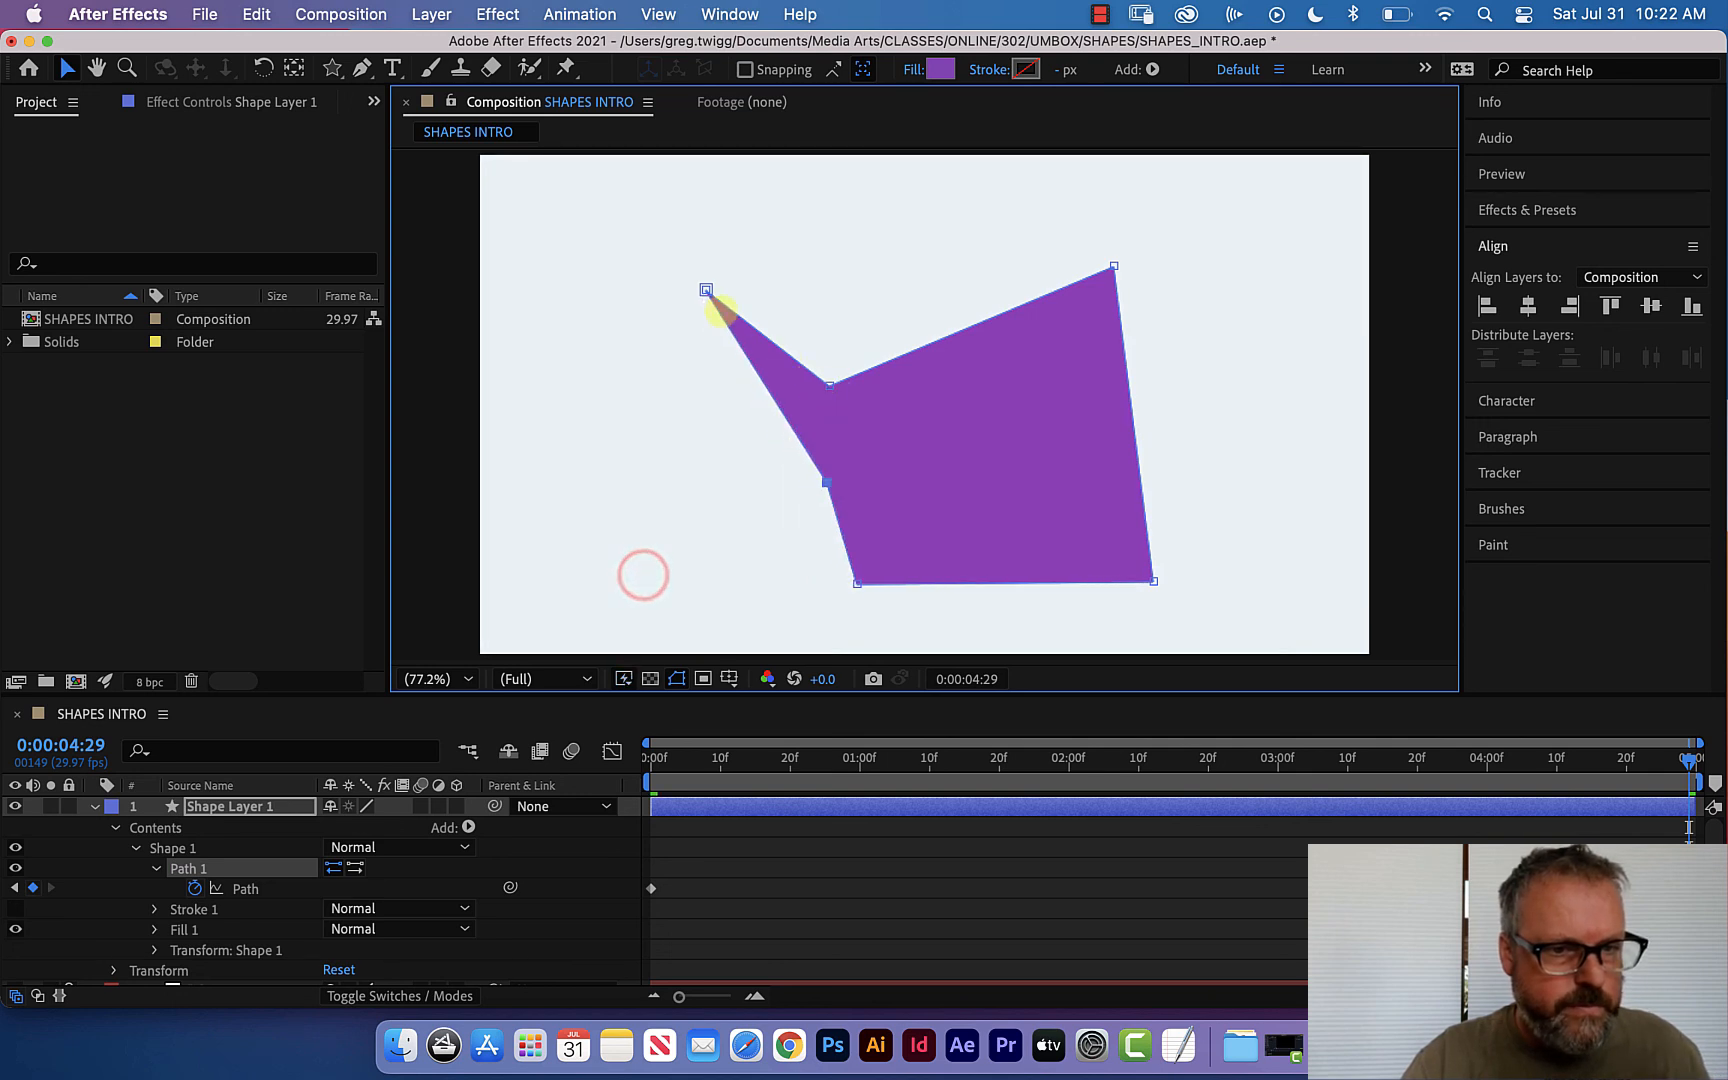
drag(706, 289, 624, 429)
drag(824, 382, 689, 211)
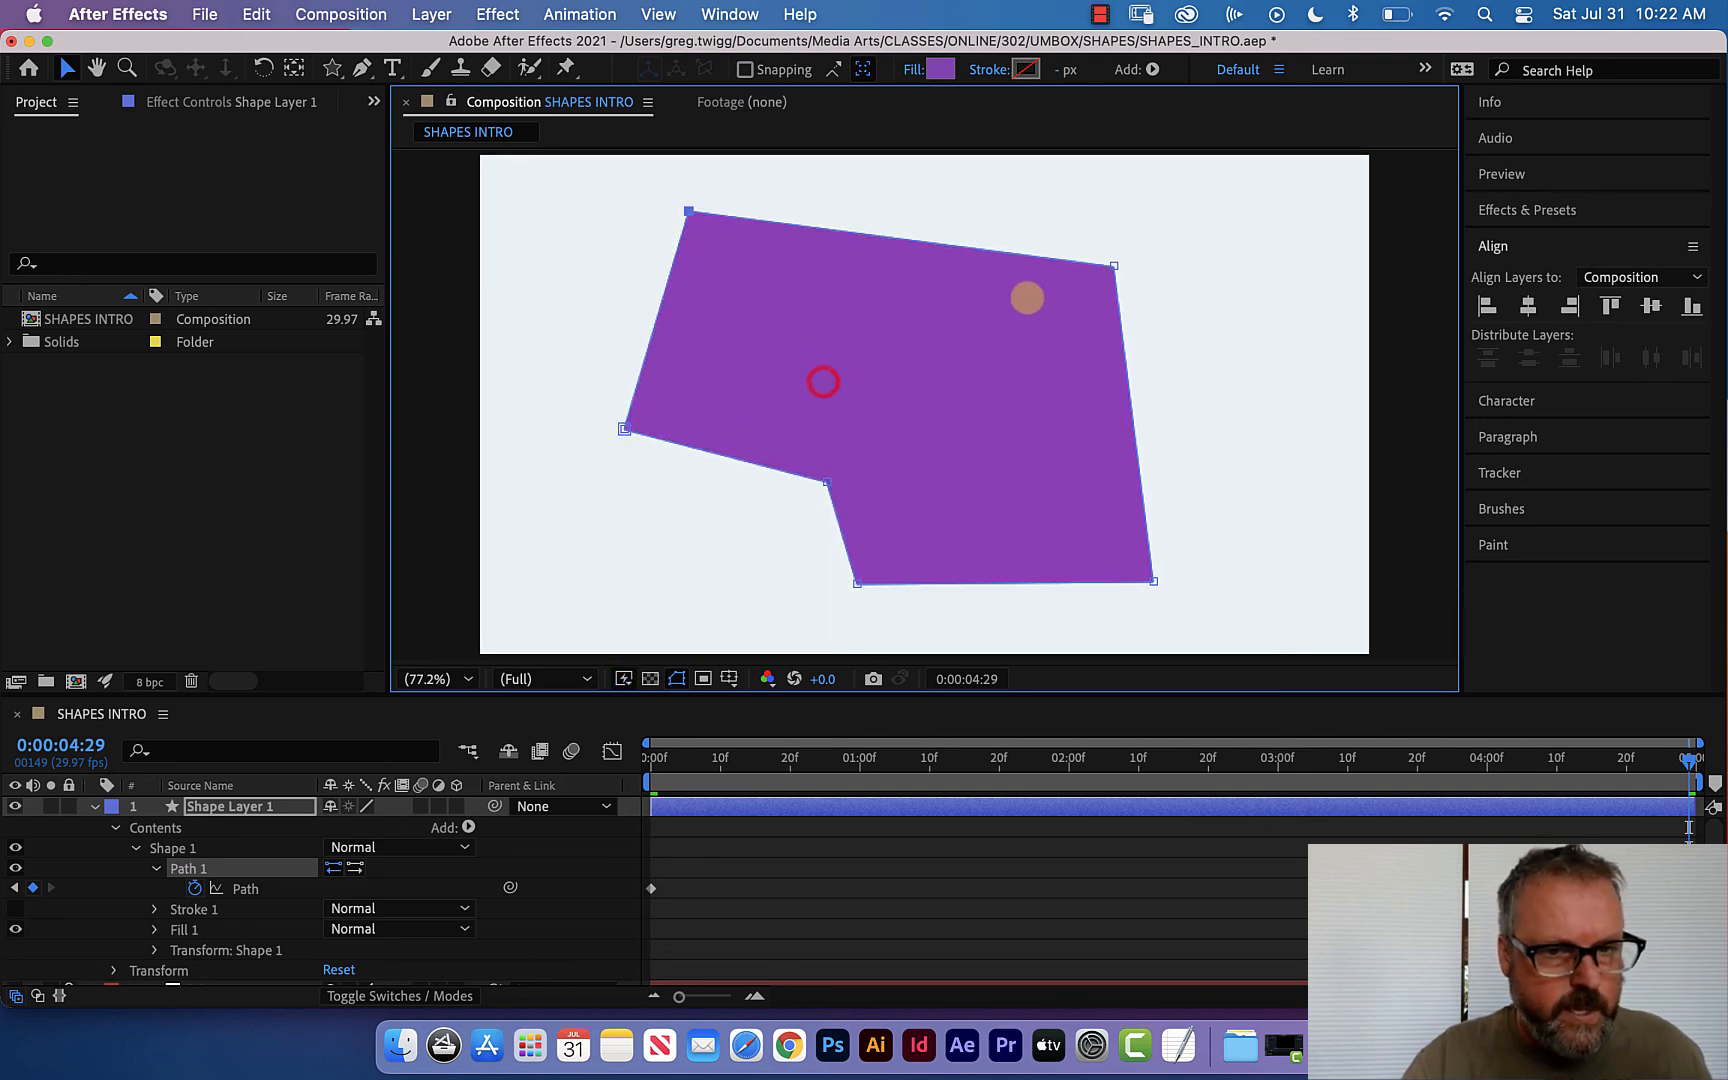
drag(1109, 268, 879, 386)
drag(1153, 581, 1166, 353)
drag(1668, 757, 413, 770)
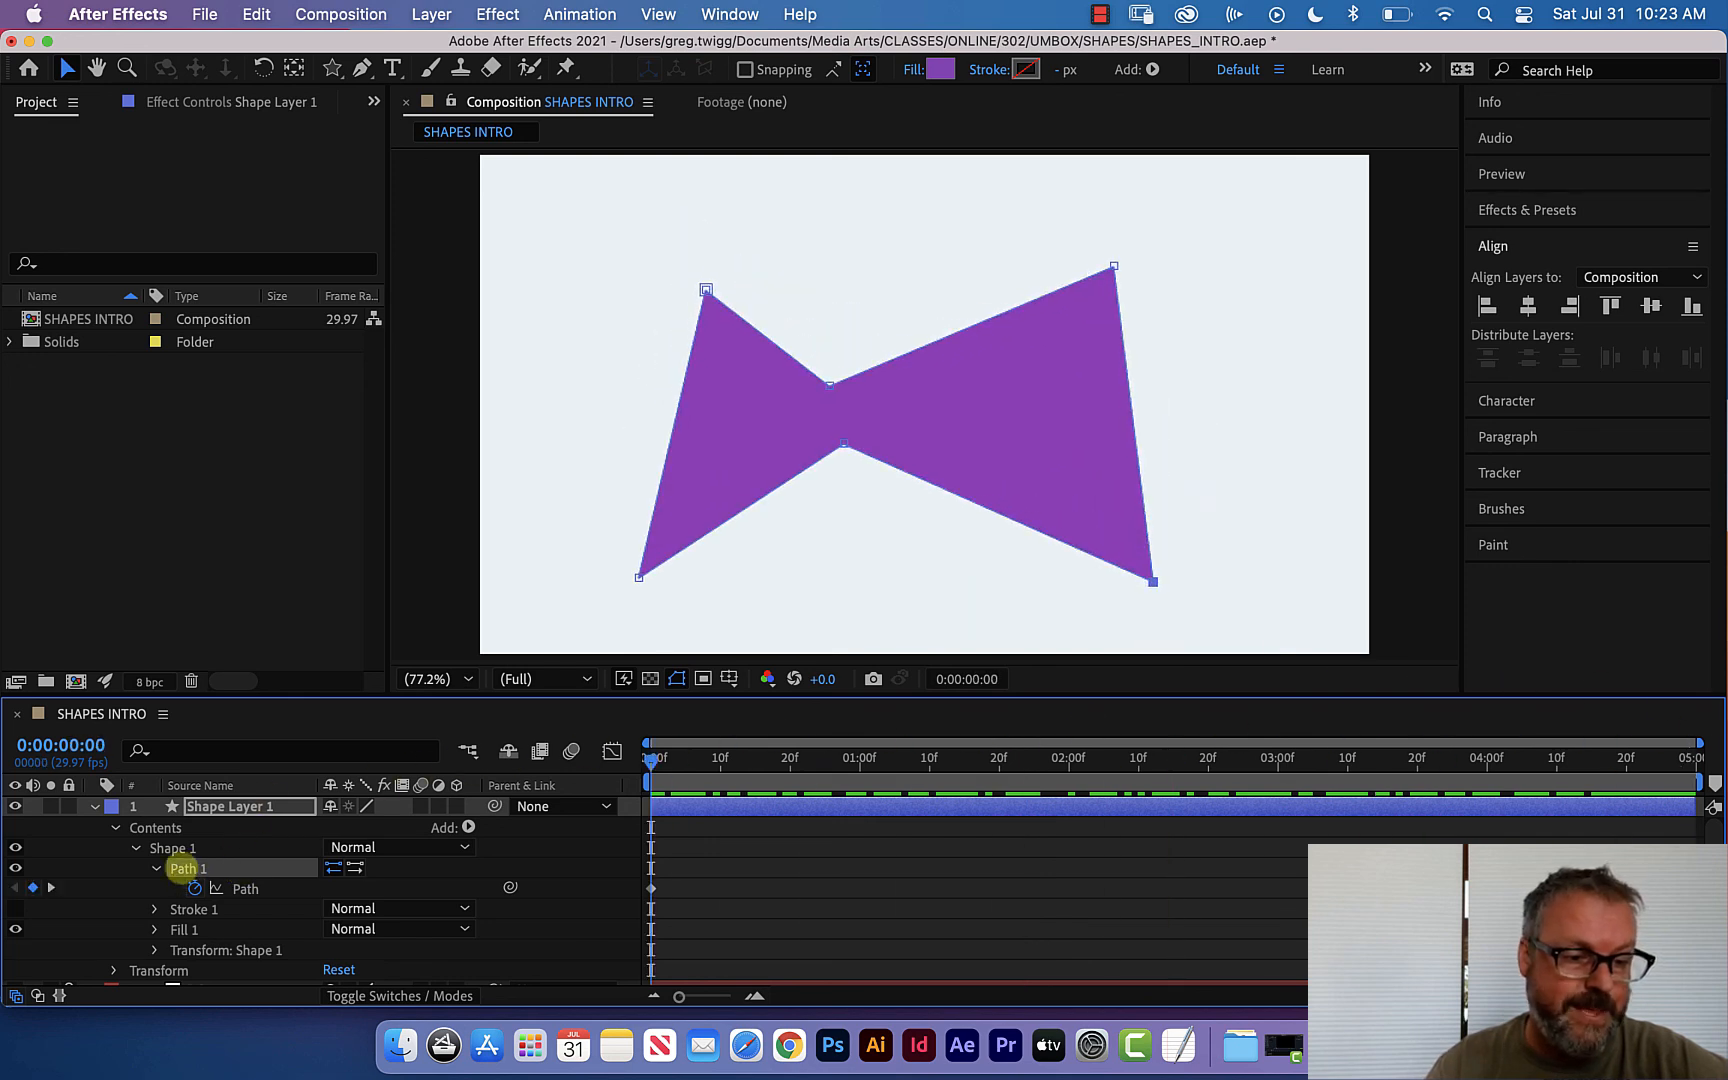